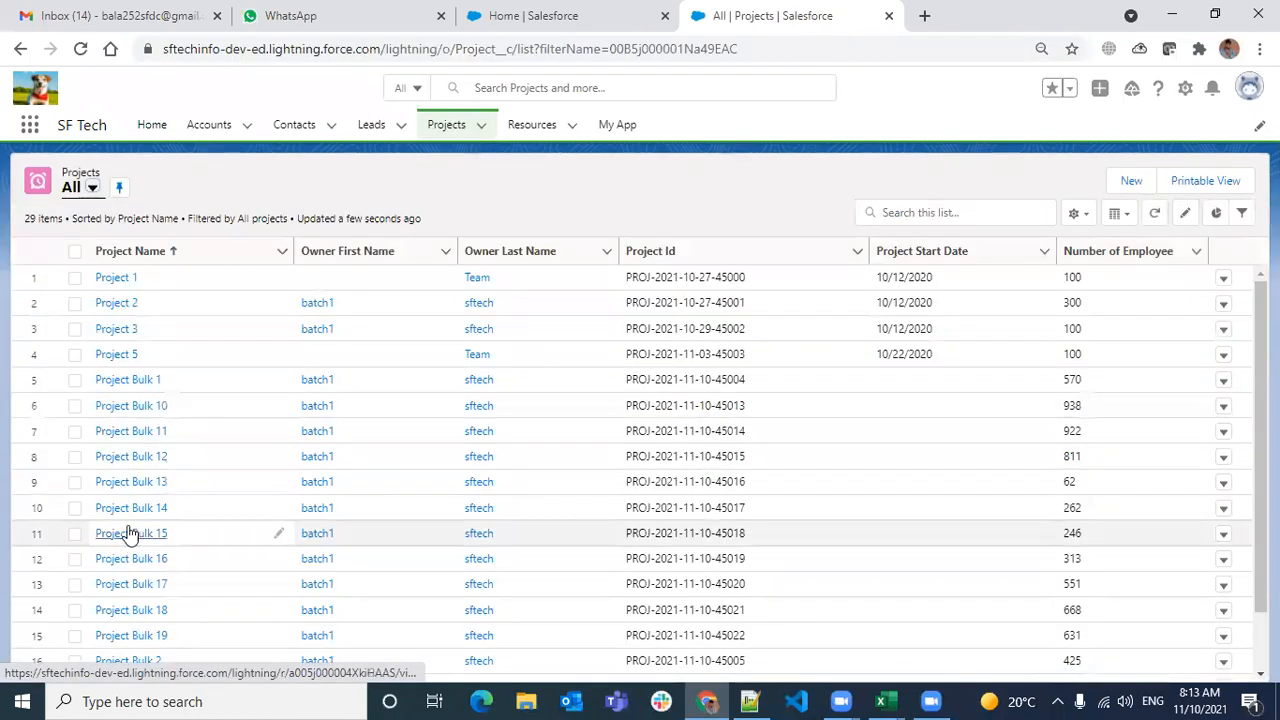
- Open the Project Bulk 15 record, copy its record ID from the URL and paste it into cell A3 of the Excel projects sheet
click(128, 533)
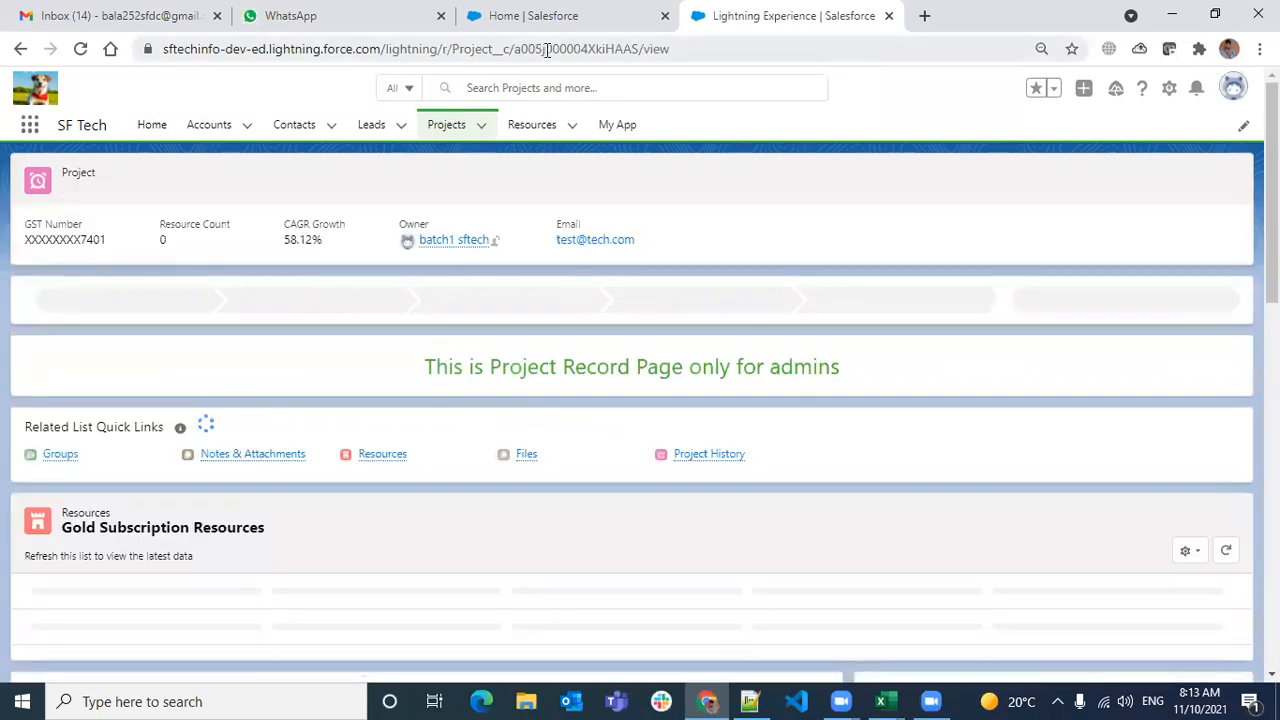
double_click(553, 58)
key(ctrl+c)
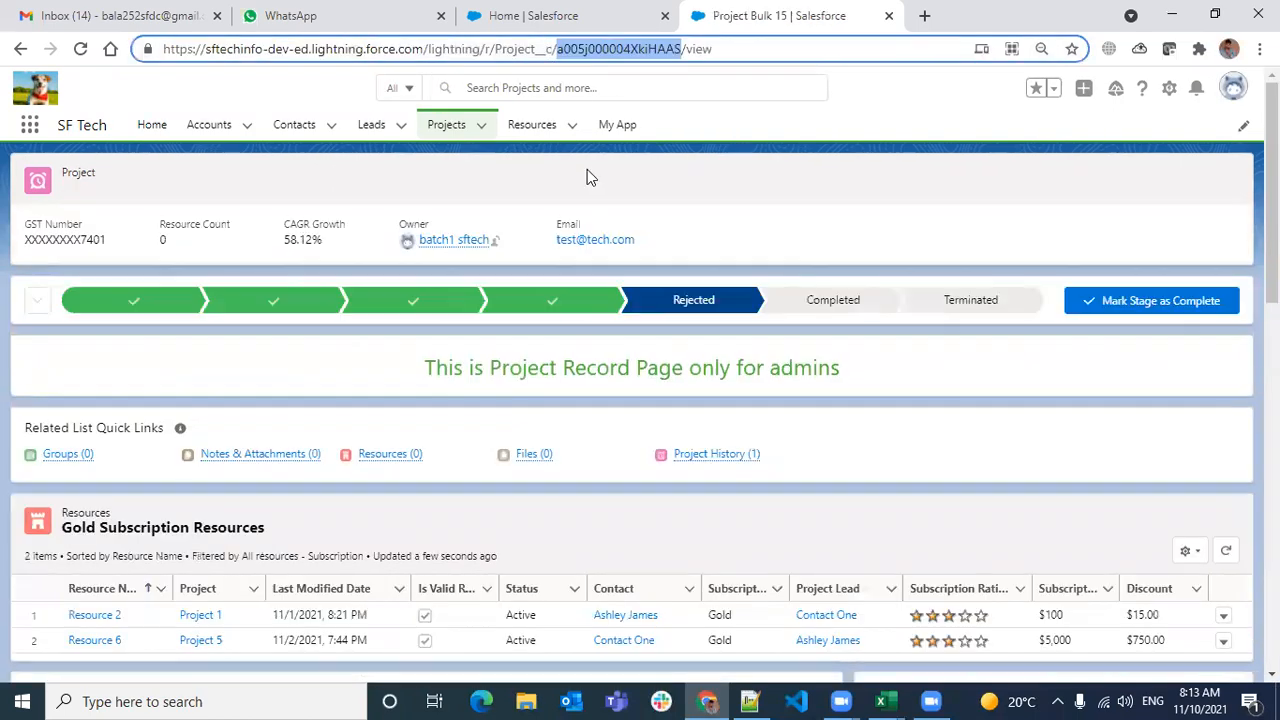
key(alt+Tab)
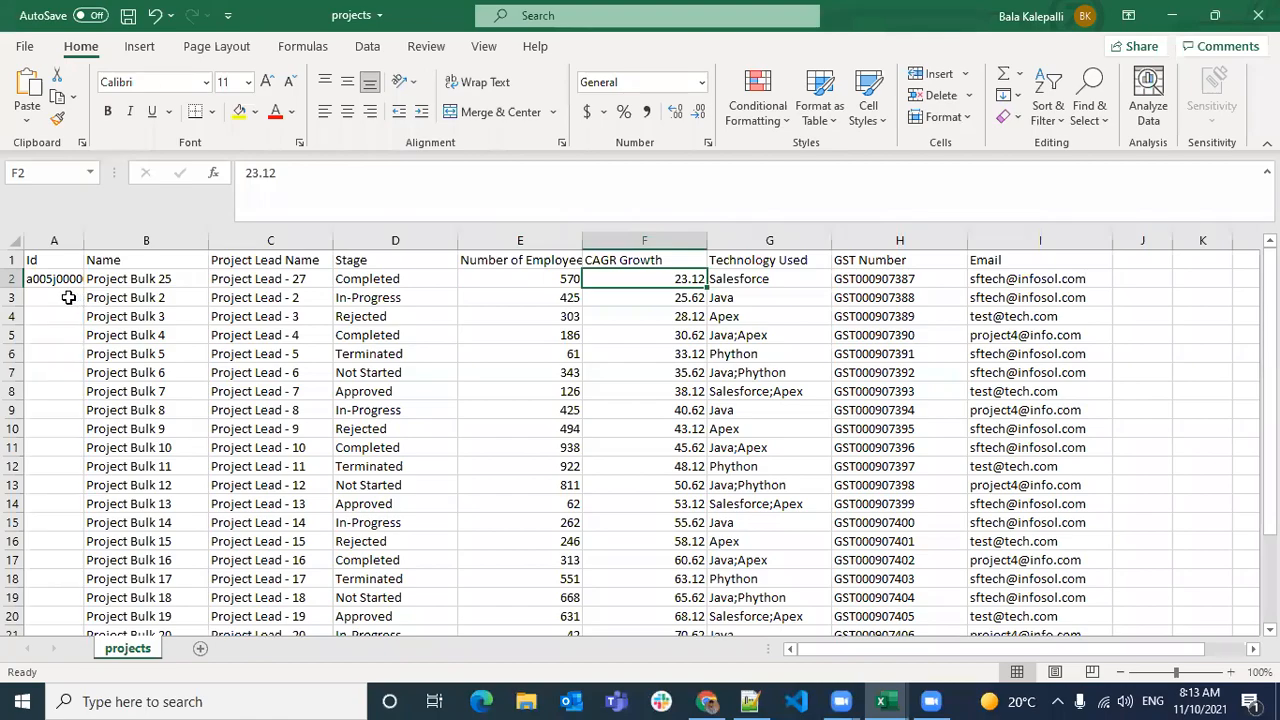
click(68, 297)
key(ctrl+v)
- Return to the Projects list in Chrome, copy Project Bulk 18's record ID from its URL and paste it into Excel cell A4
key(alt+Tab)
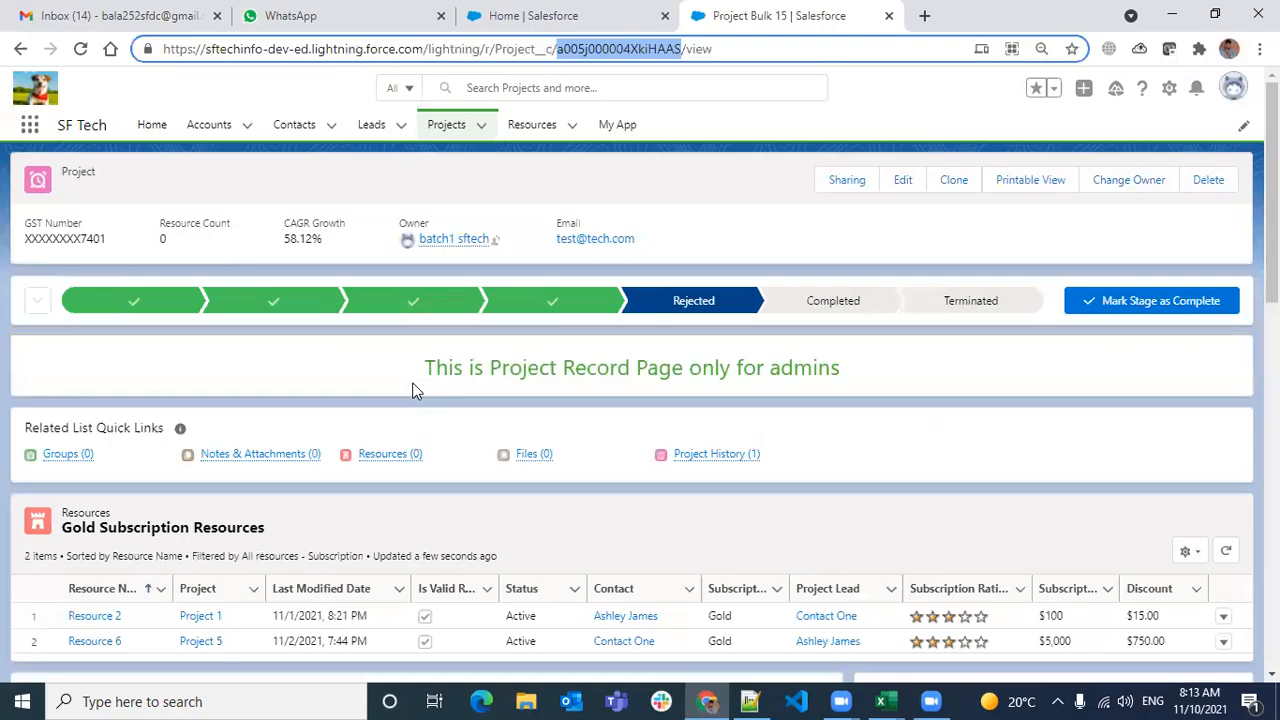
click(445, 126)
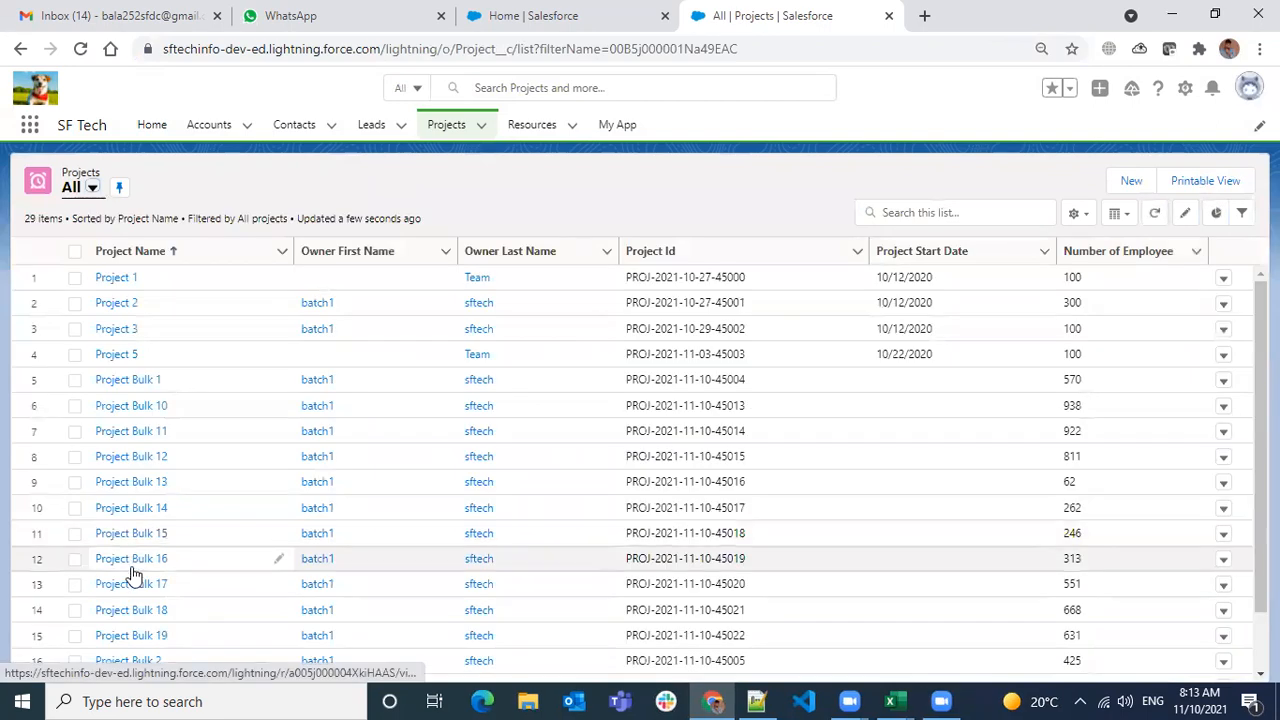
click(138, 605)
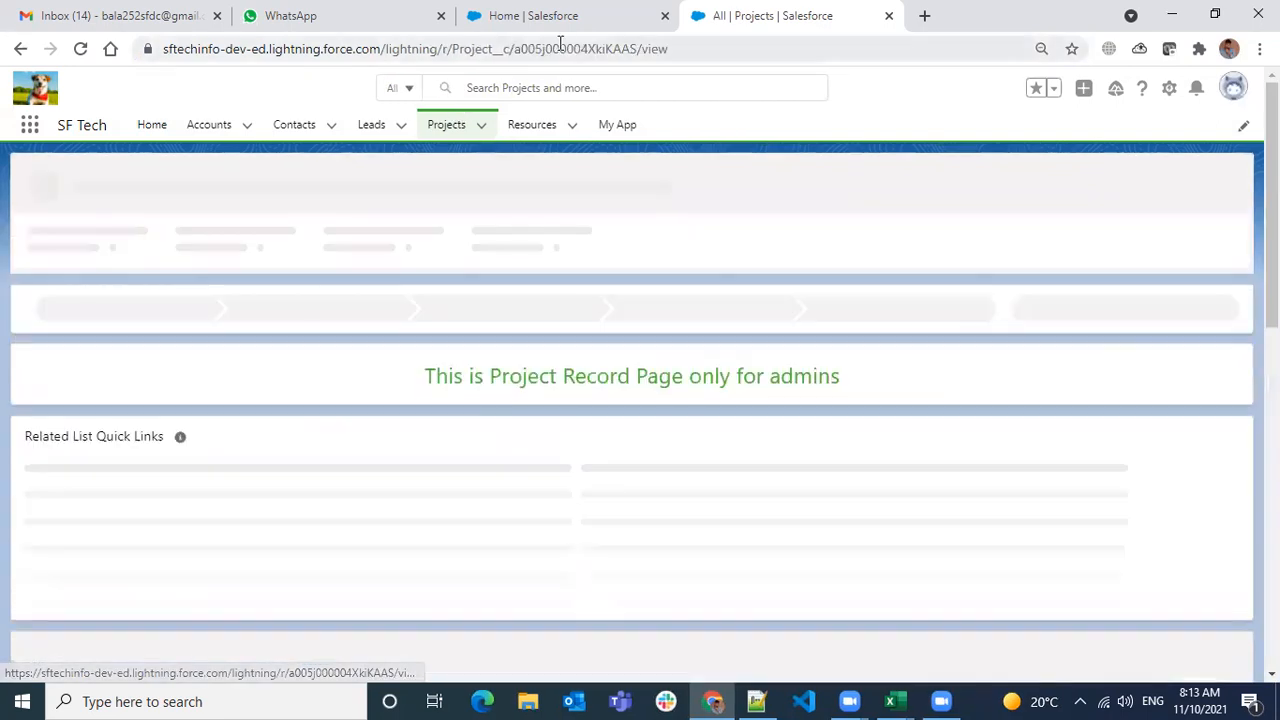
double_click(565, 48)
key(ctrl+c)
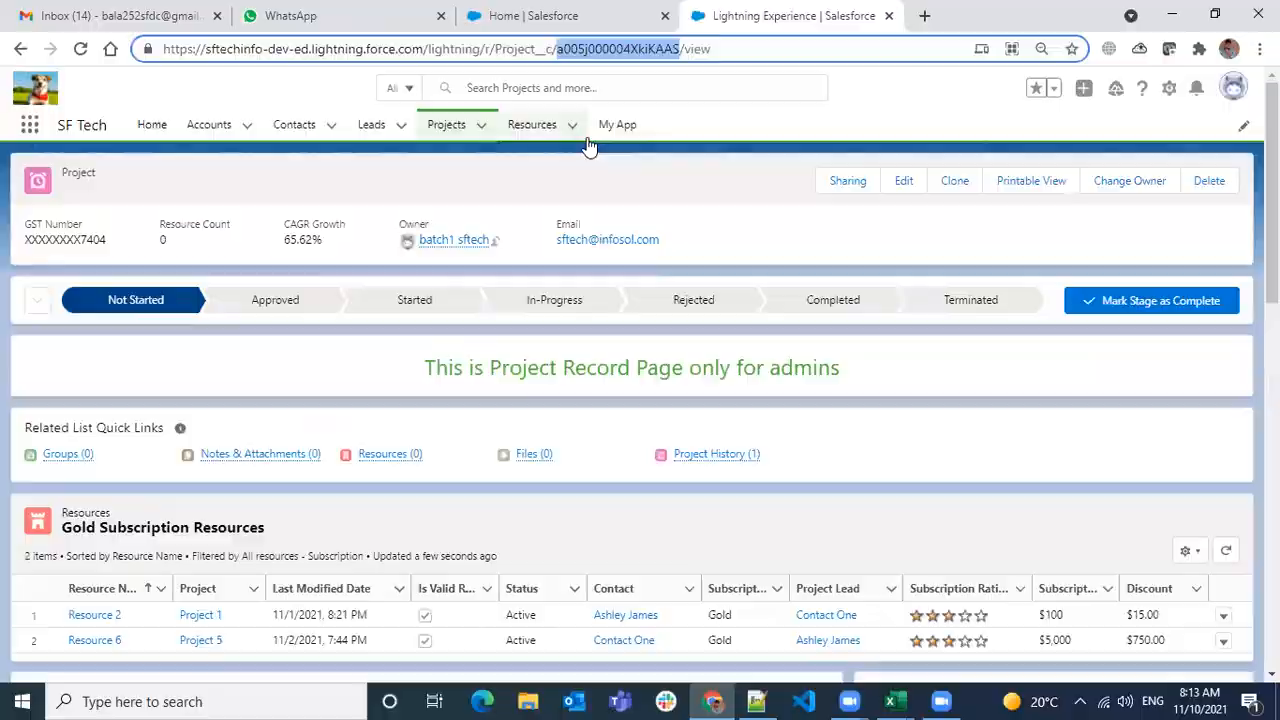
key(alt+Tab)
click(54, 310)
key(ctrl+v)
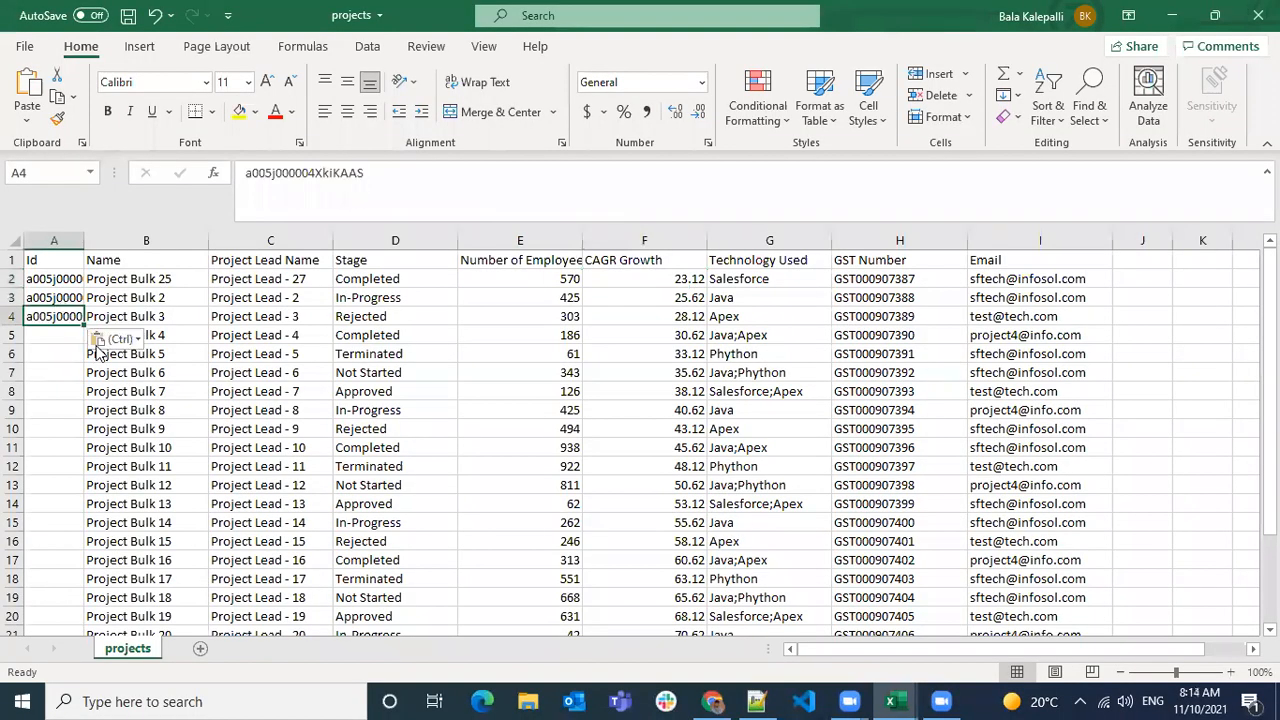
- Autofit the width of the Id column and check the data in the rows for Project Bulk 2 and 3
click(157, 312)
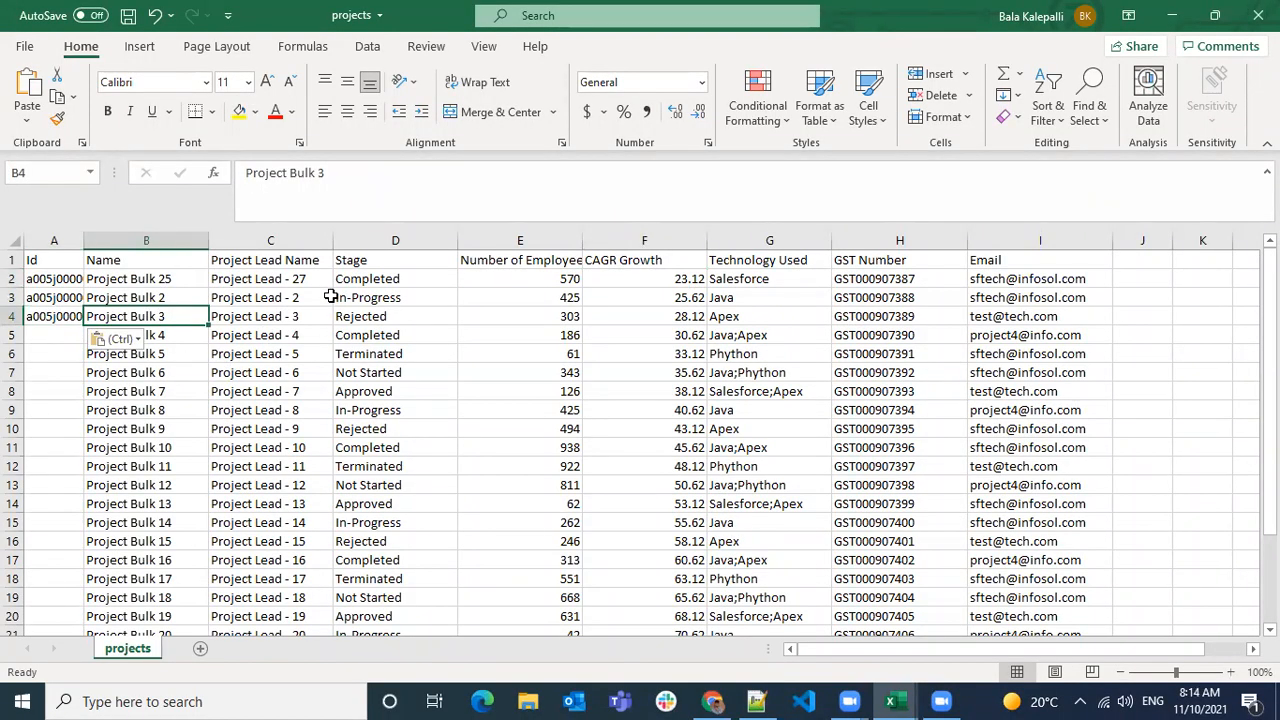
double_click(79, 238)
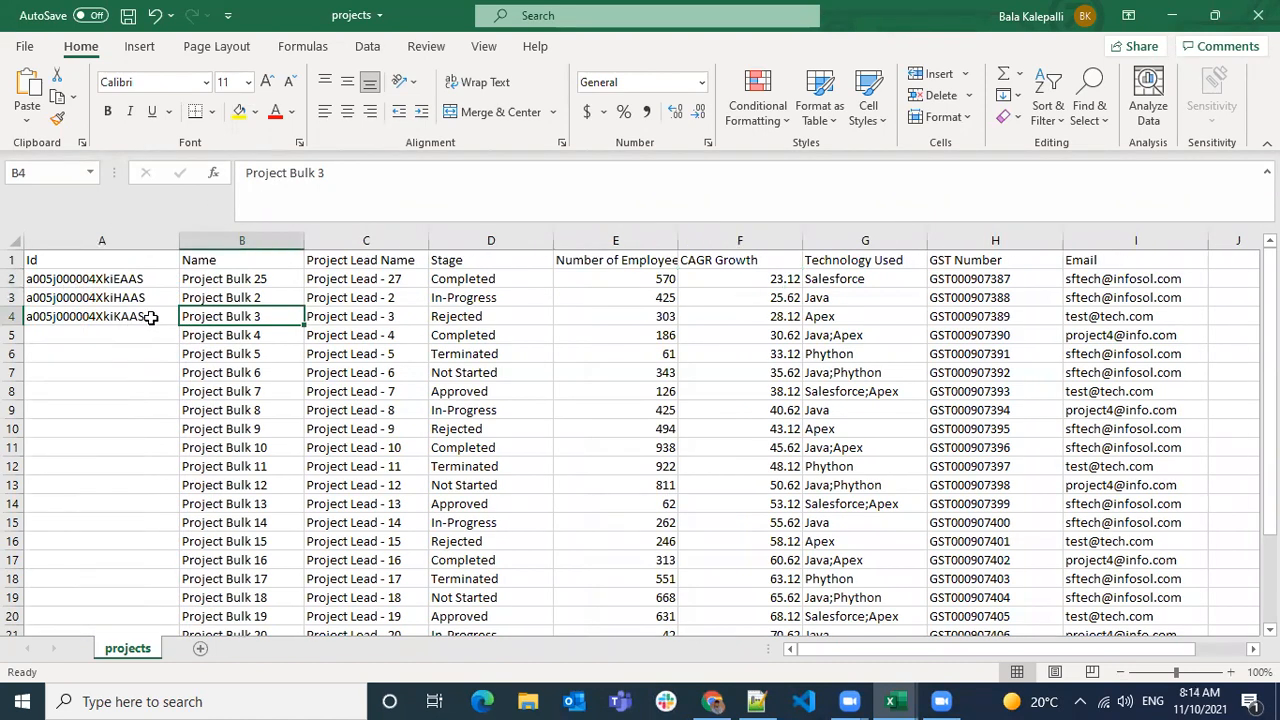
drag(283, 297, 1102, 317)
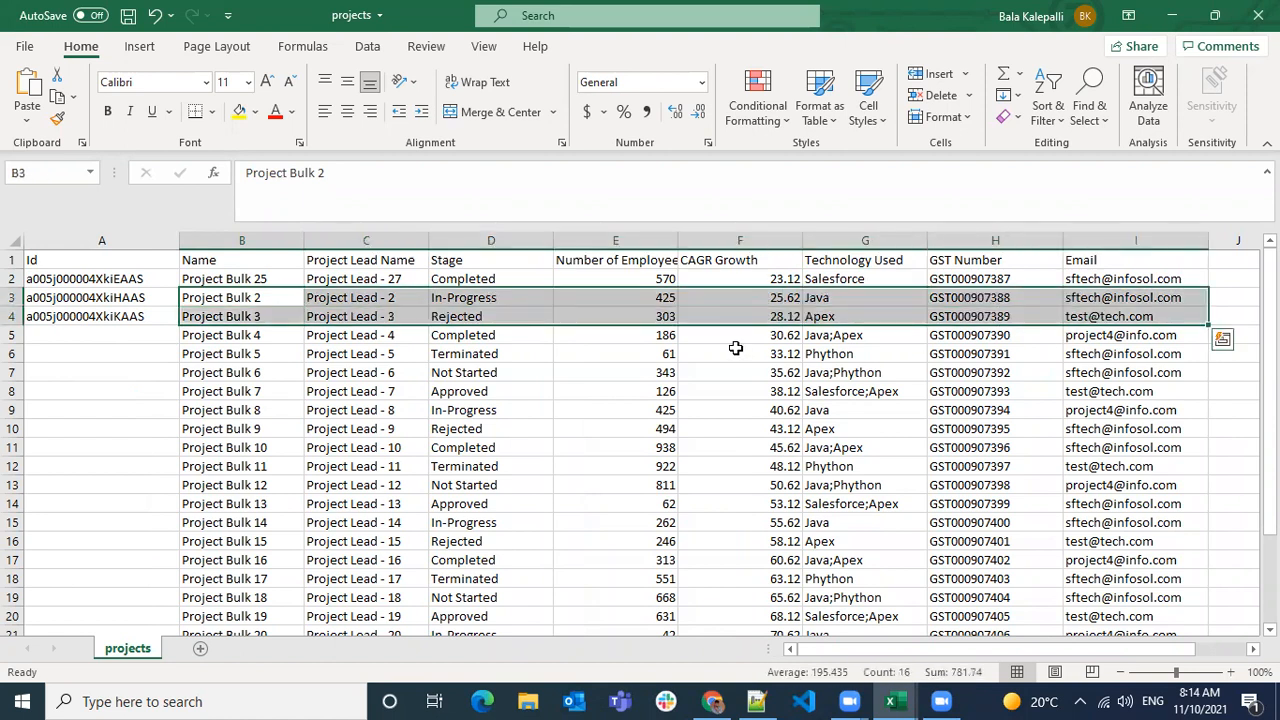
click(335, 356)
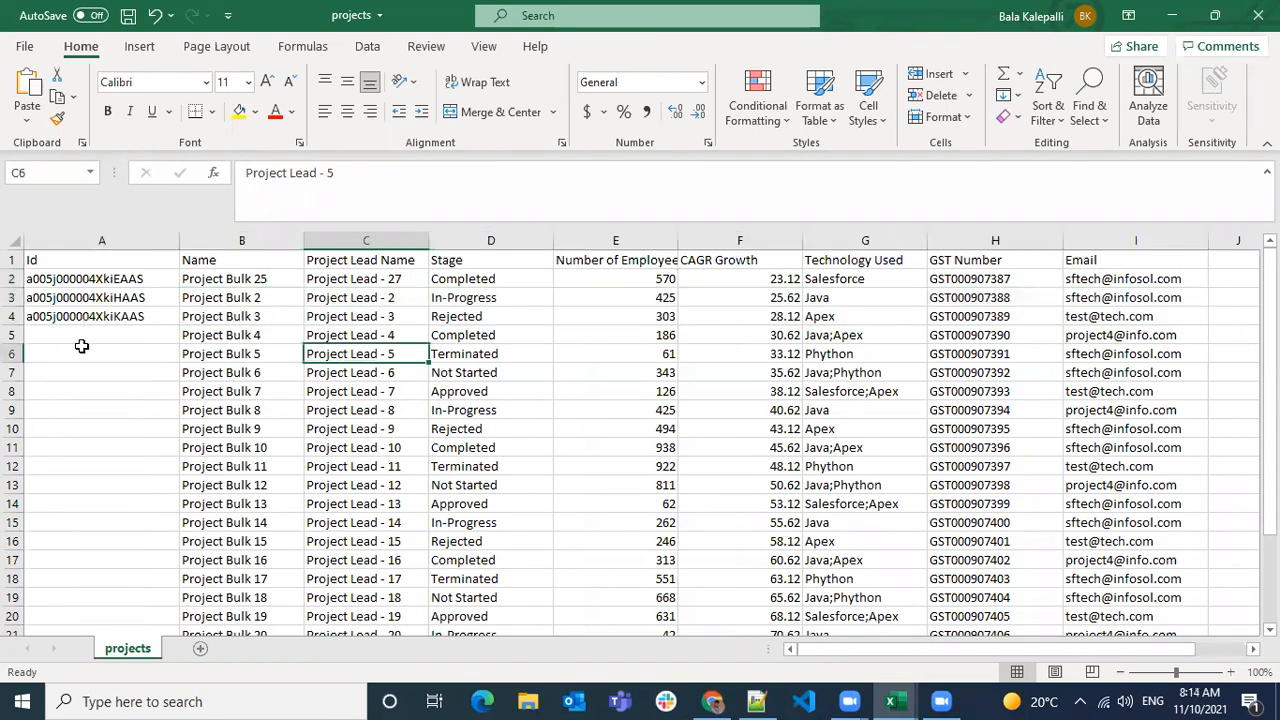
click(153, 346)
- Fill the Name series from Project Bulk 25 in B2 down to Project Bulk 35 in B12
click(266, 278)
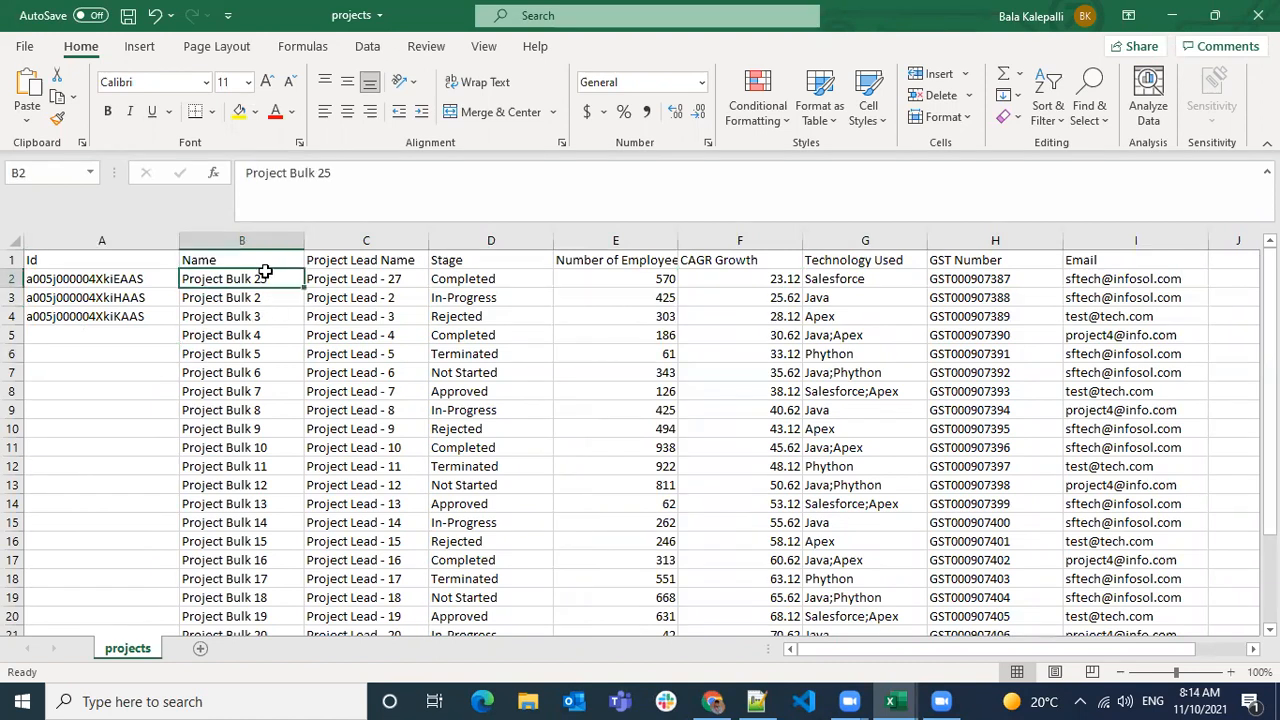
drag(303, 287, 305, 468)
click(250, 335)
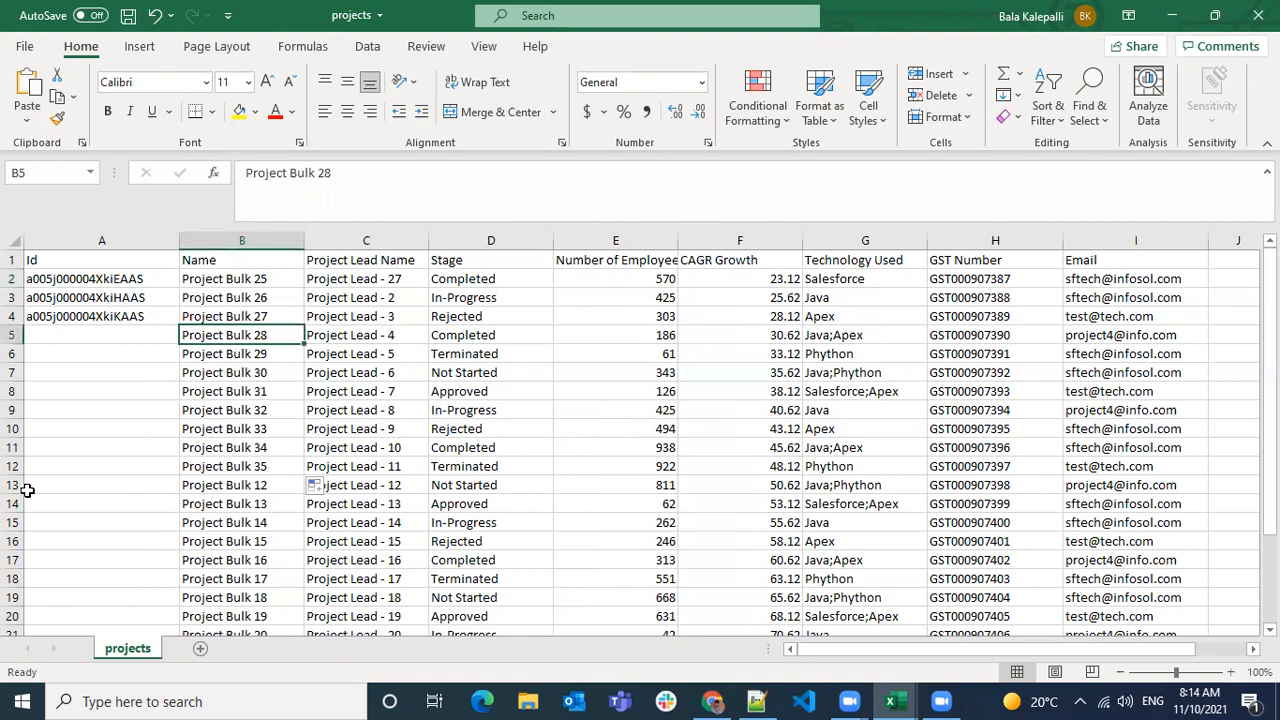
- Clear the contents of rows 13 to 27 beneath the Project Bulk 35 row
drag(17, 486, 5, 680)
key(Delete)
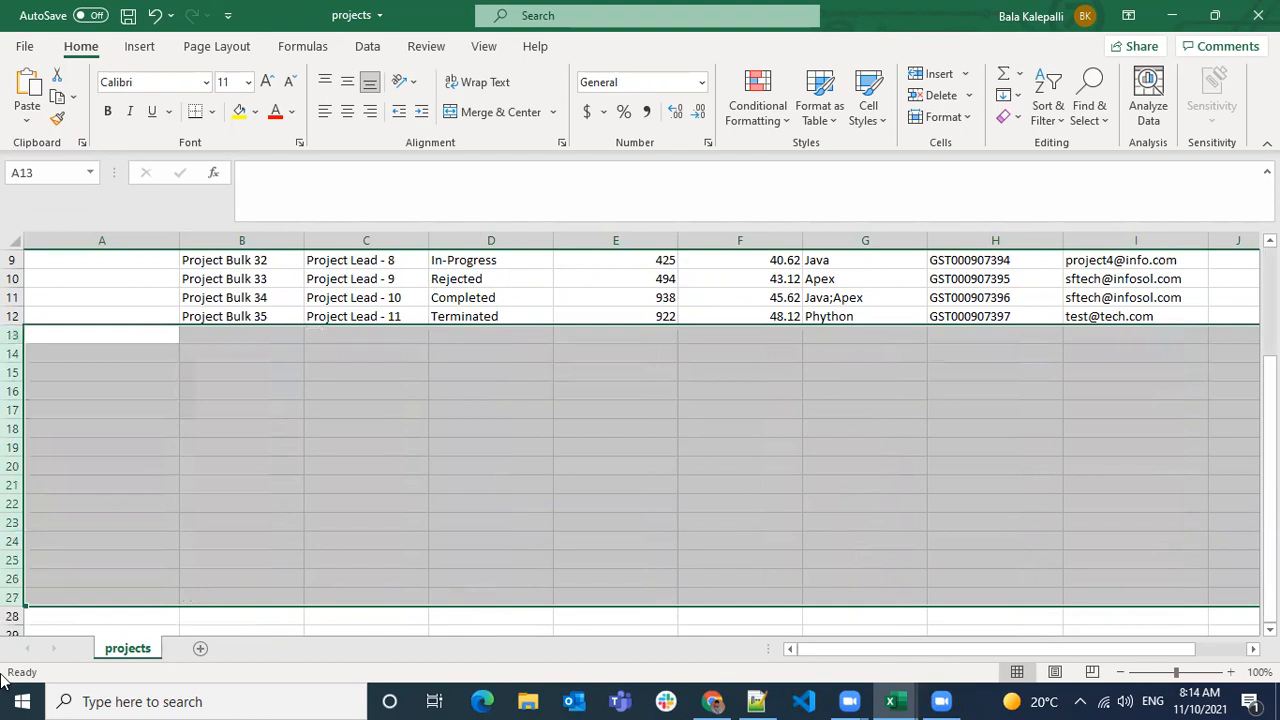
scroll(423, 371, up, 3)
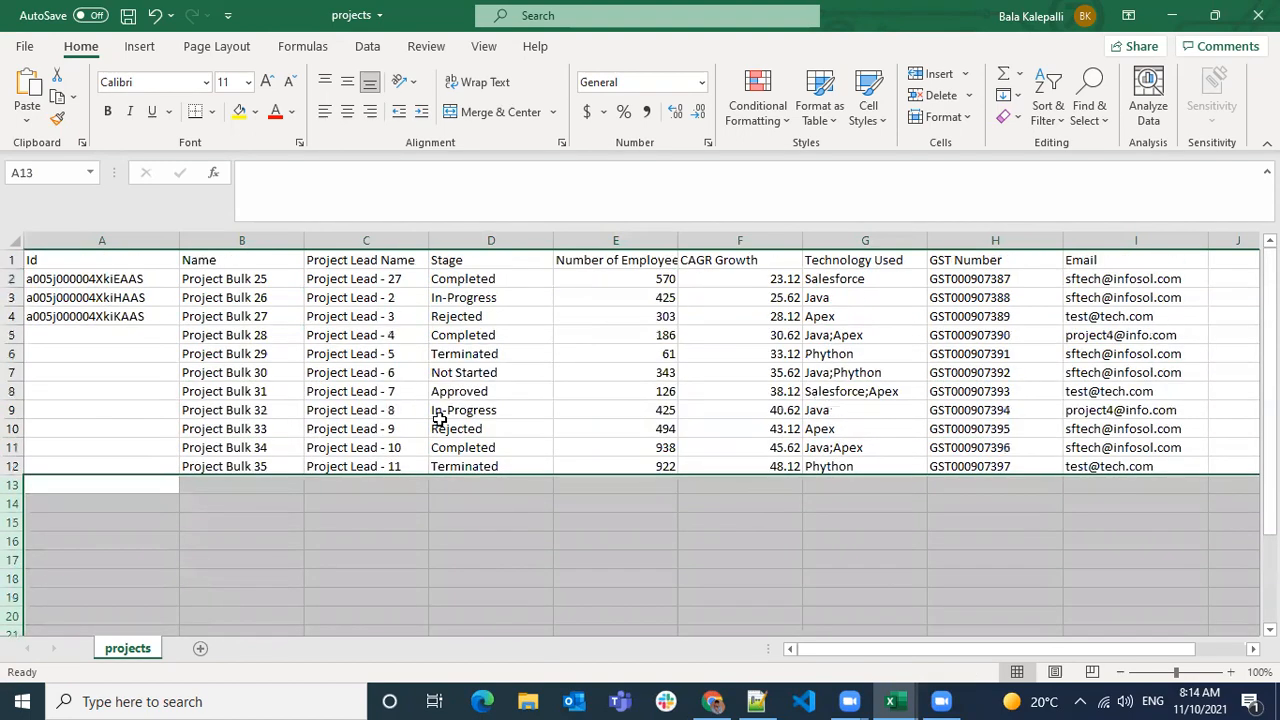
click(440, 425)
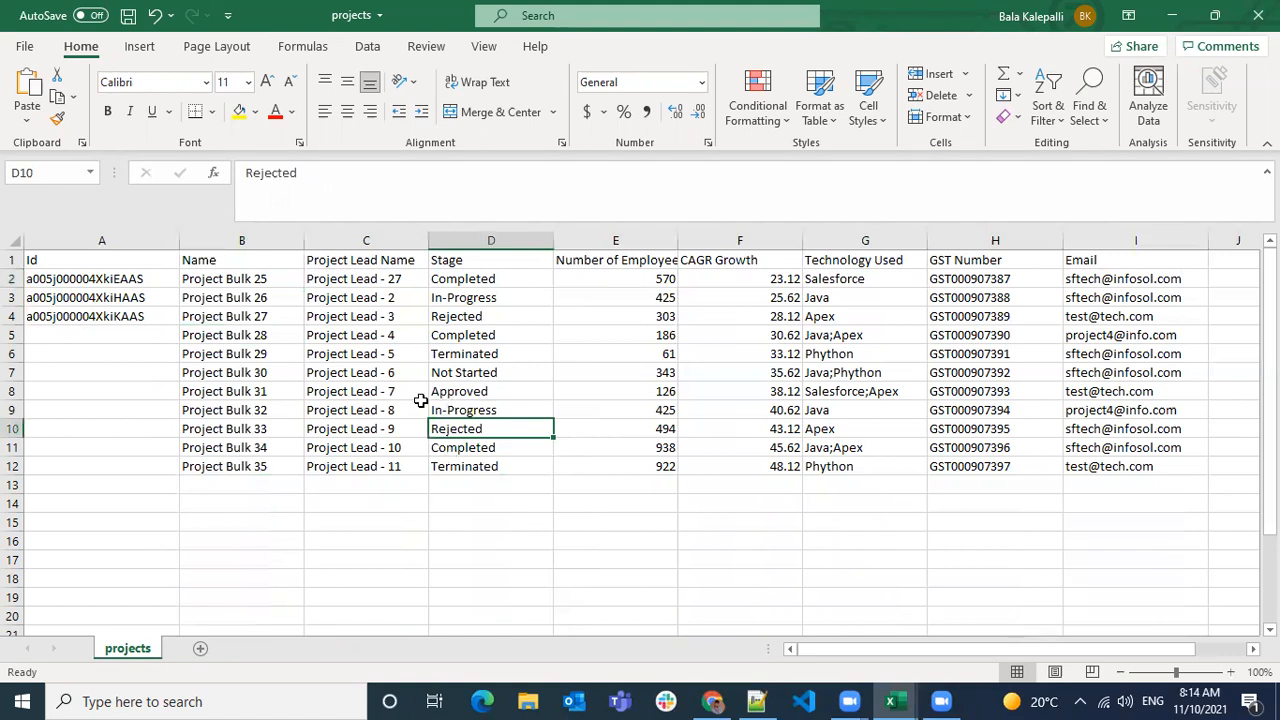
- Fill the Project Lead Name series from Project Lead - 27 in C2 down to Project Lead - 37 in C12
click(415, 281)
drag(428, 289, 426, 467)
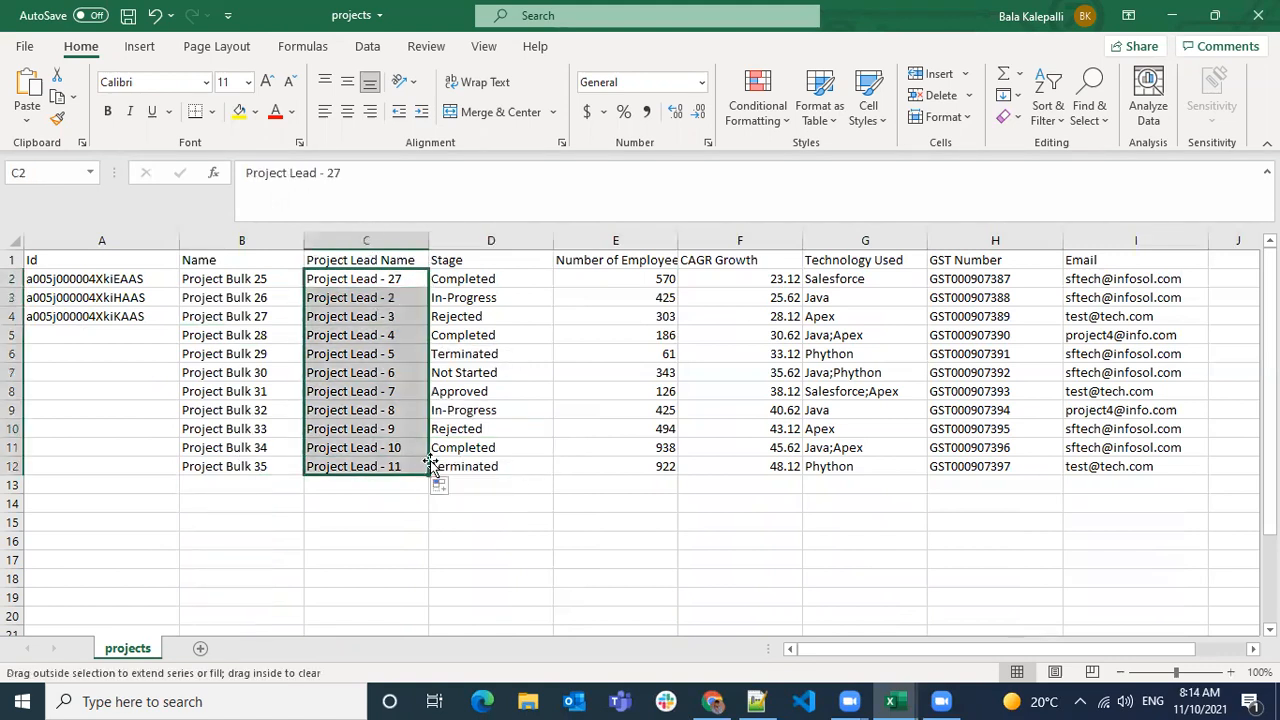
click(518, 372)
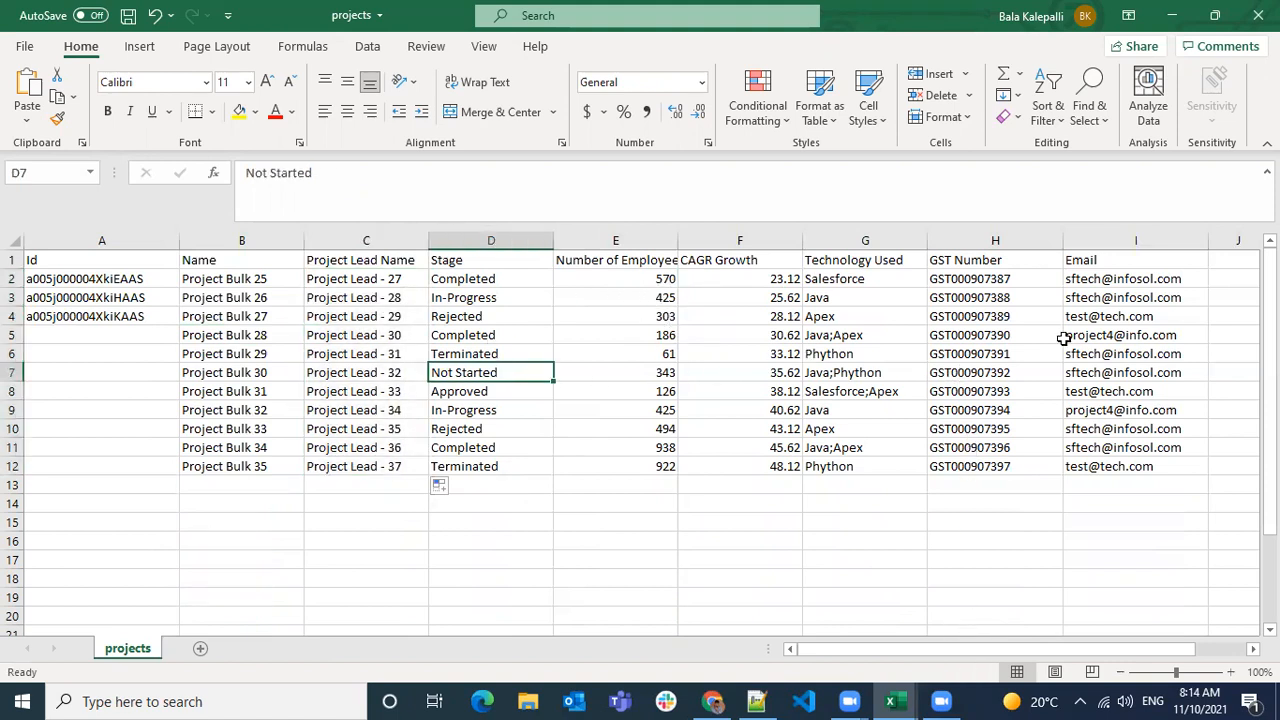
- Insert 56 before the last four digits of the GST number in H2 and fill the series down to H12
click(1020, 281)
click(304, 172)
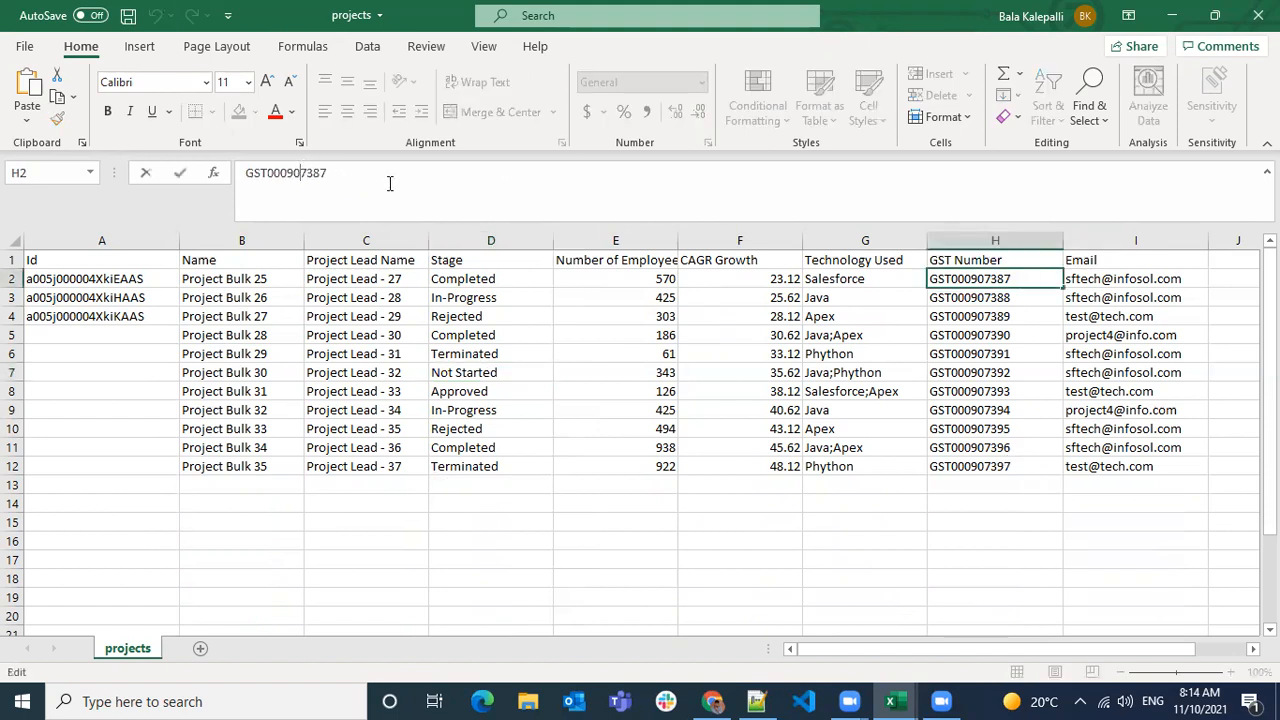
text(56)
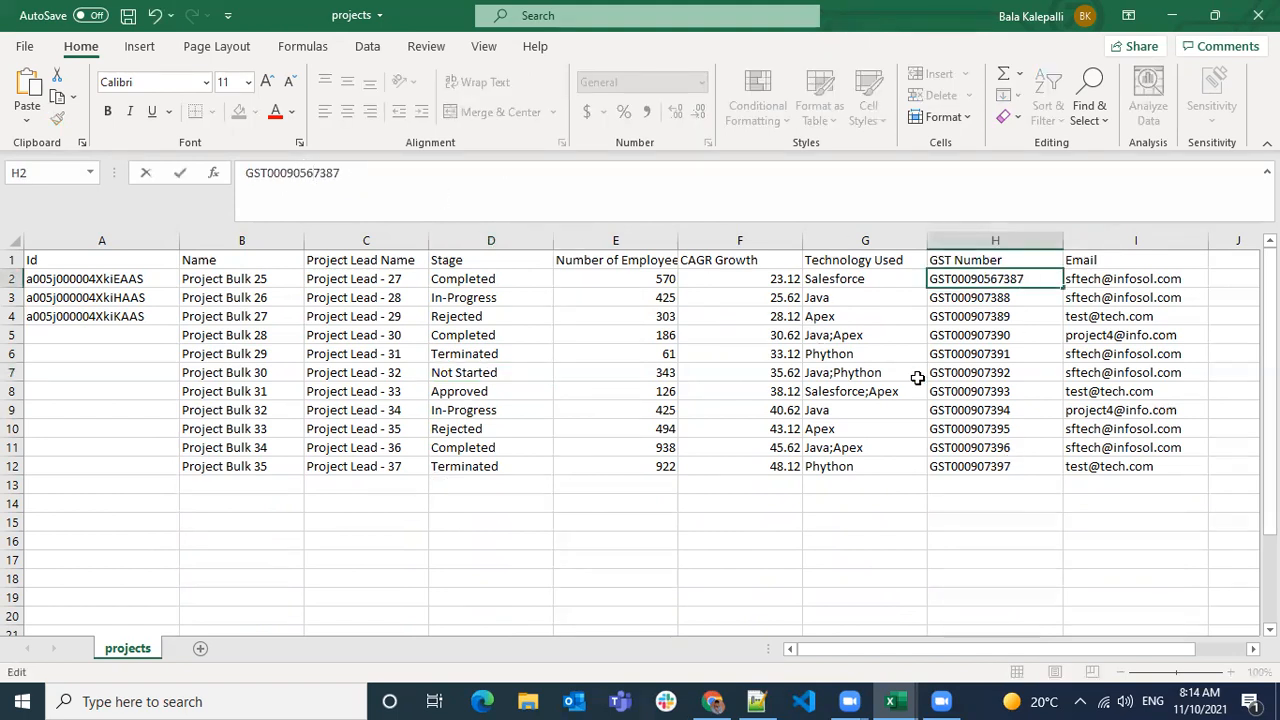
click(1000, 352)
click(1048, 280)
drag(1062, 289, 1052, 470)
click(1130, 335)
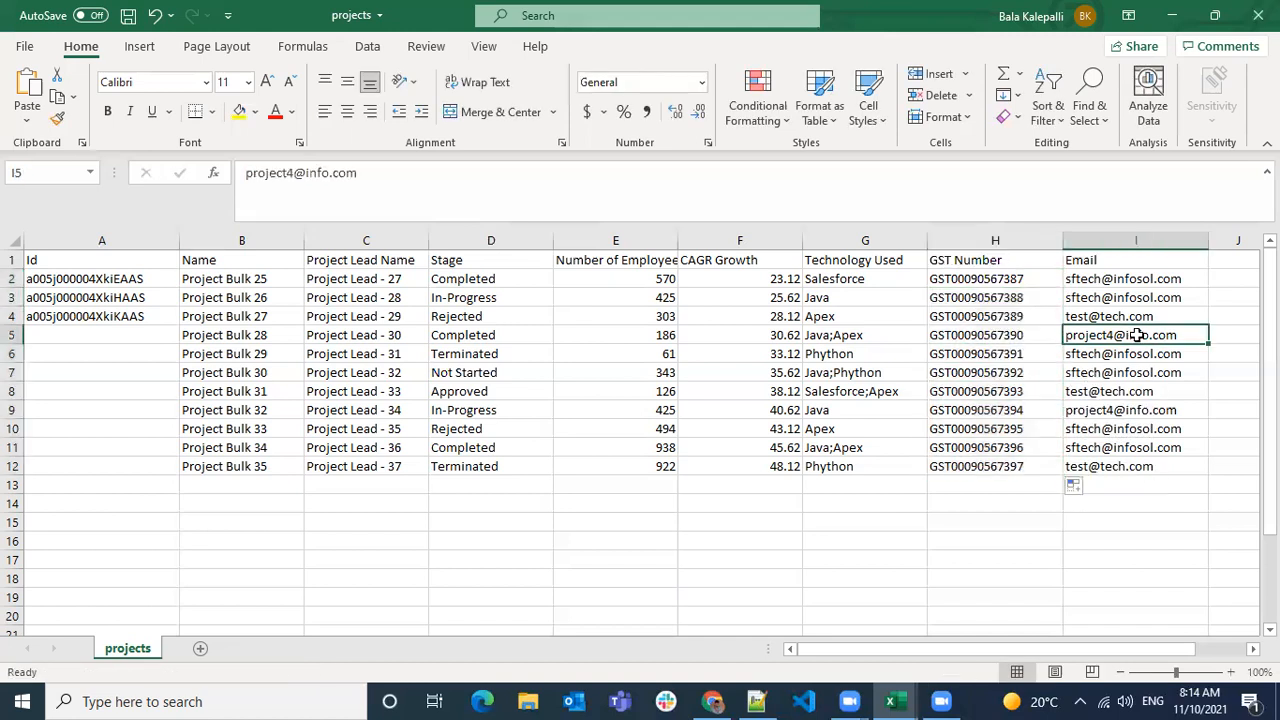
- Add 43, 32 and 11 before the @ sign of the email addresses in I2, I3 and I4 respectively
click(1090, 280)
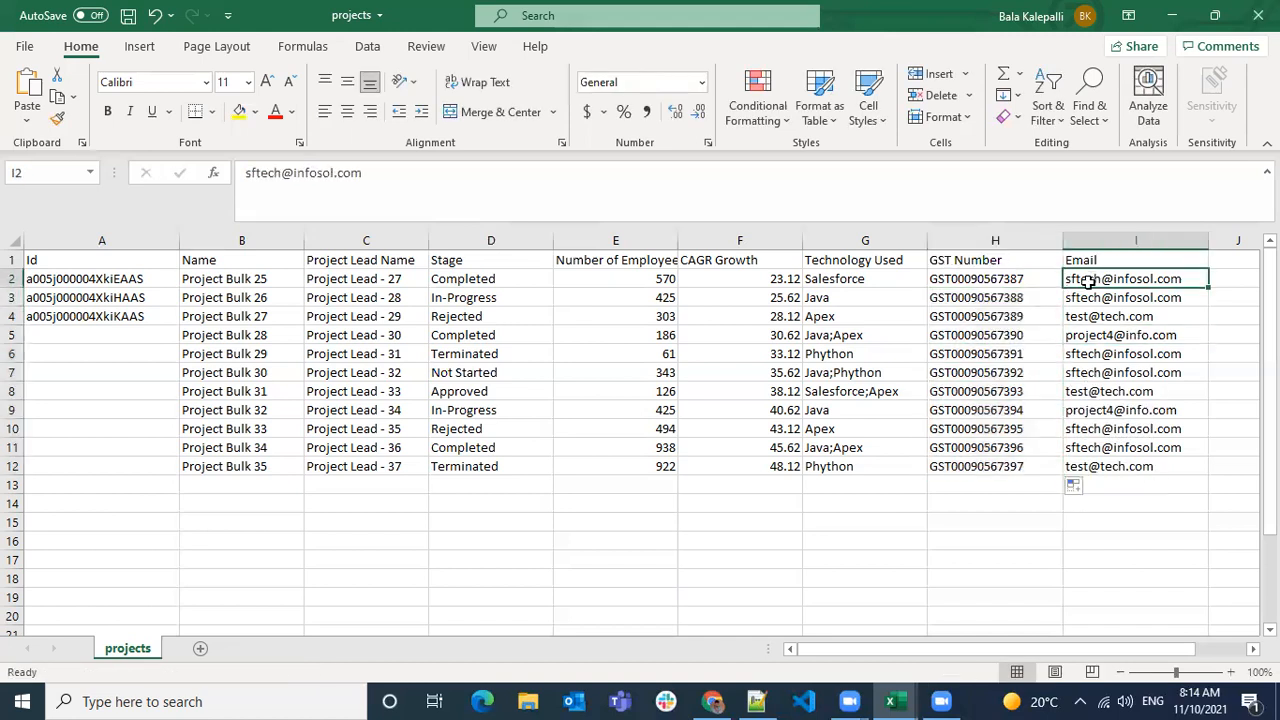
click(290, 176)
text(43)
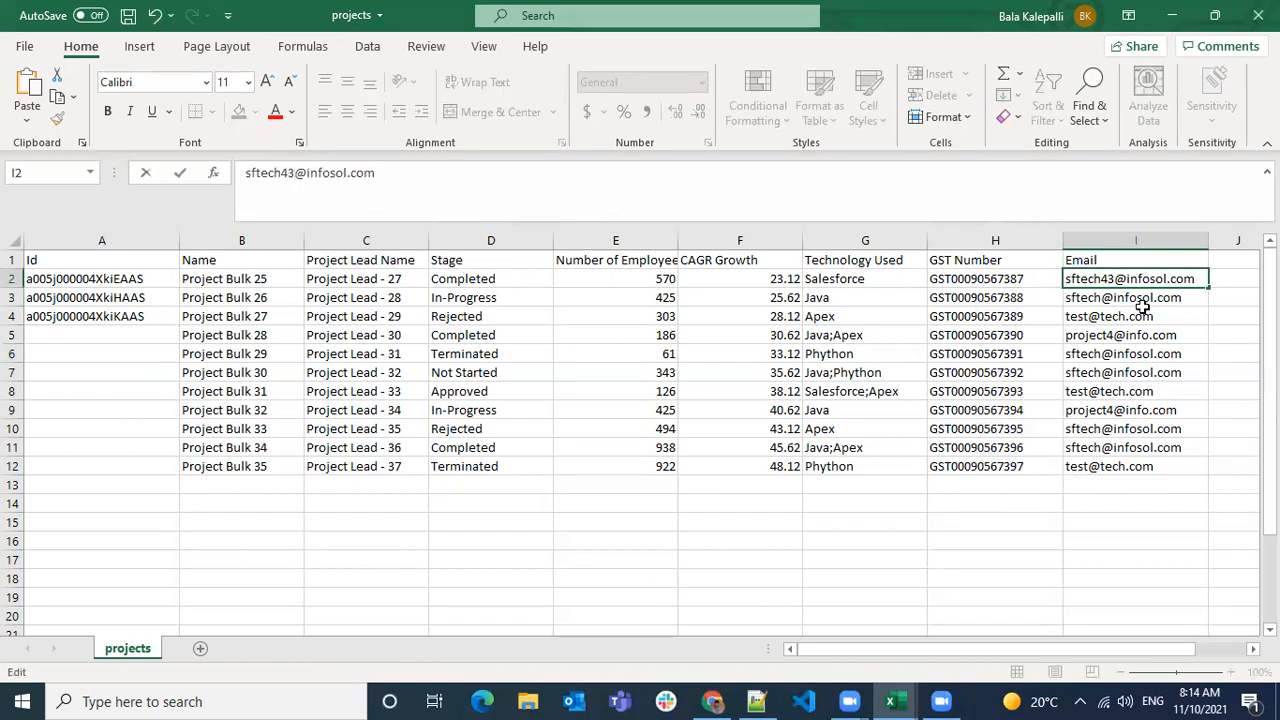
click(1100, 297)
double_click(1104, 297)
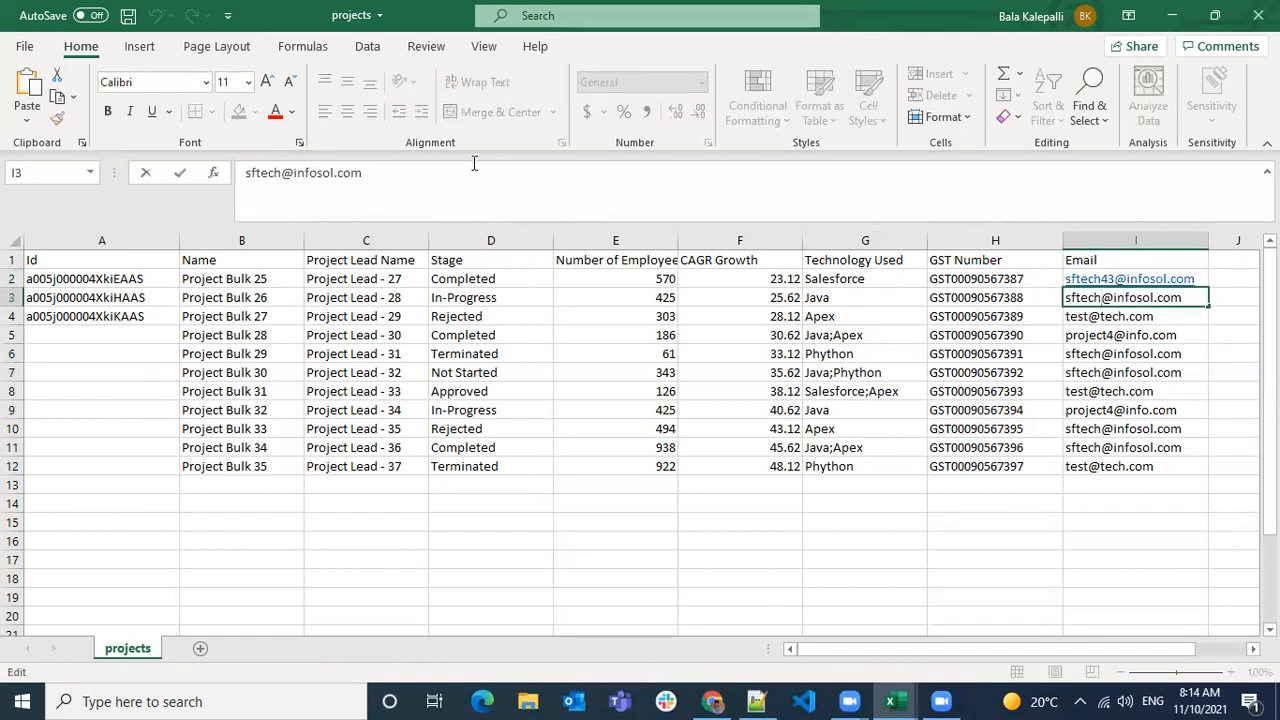
click(284, 174)
text(32)
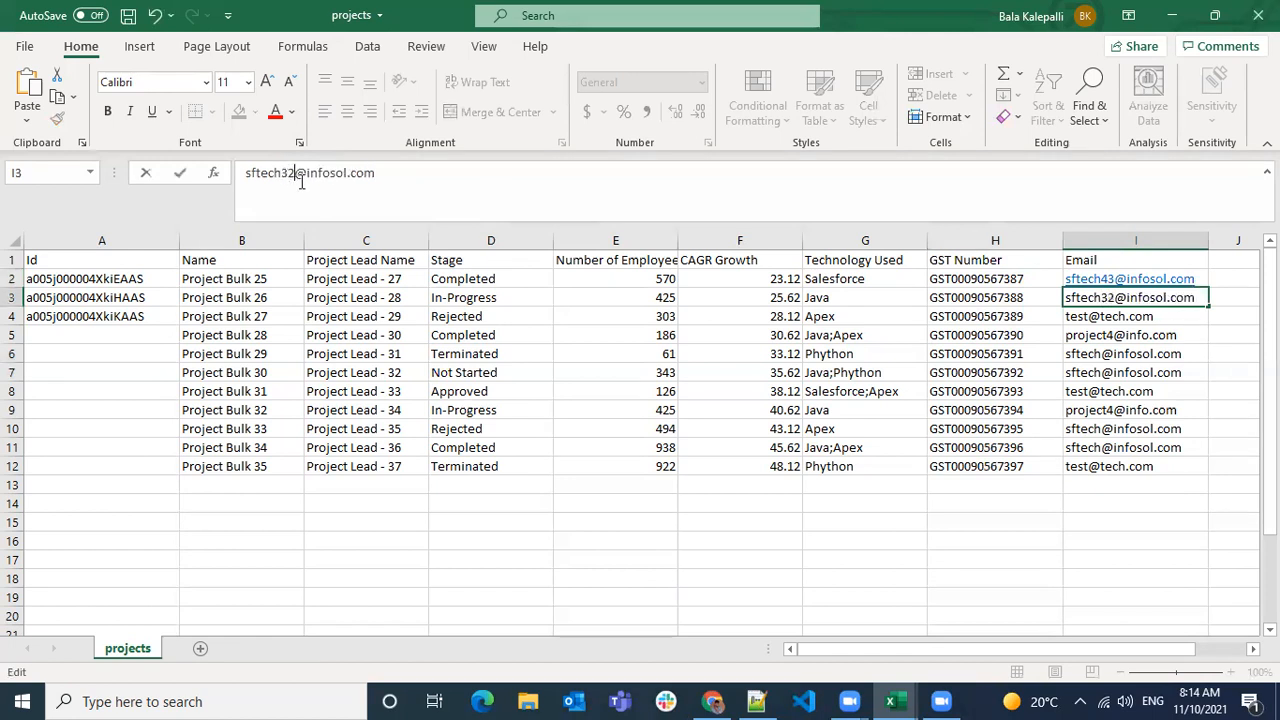
click(1090, 318)
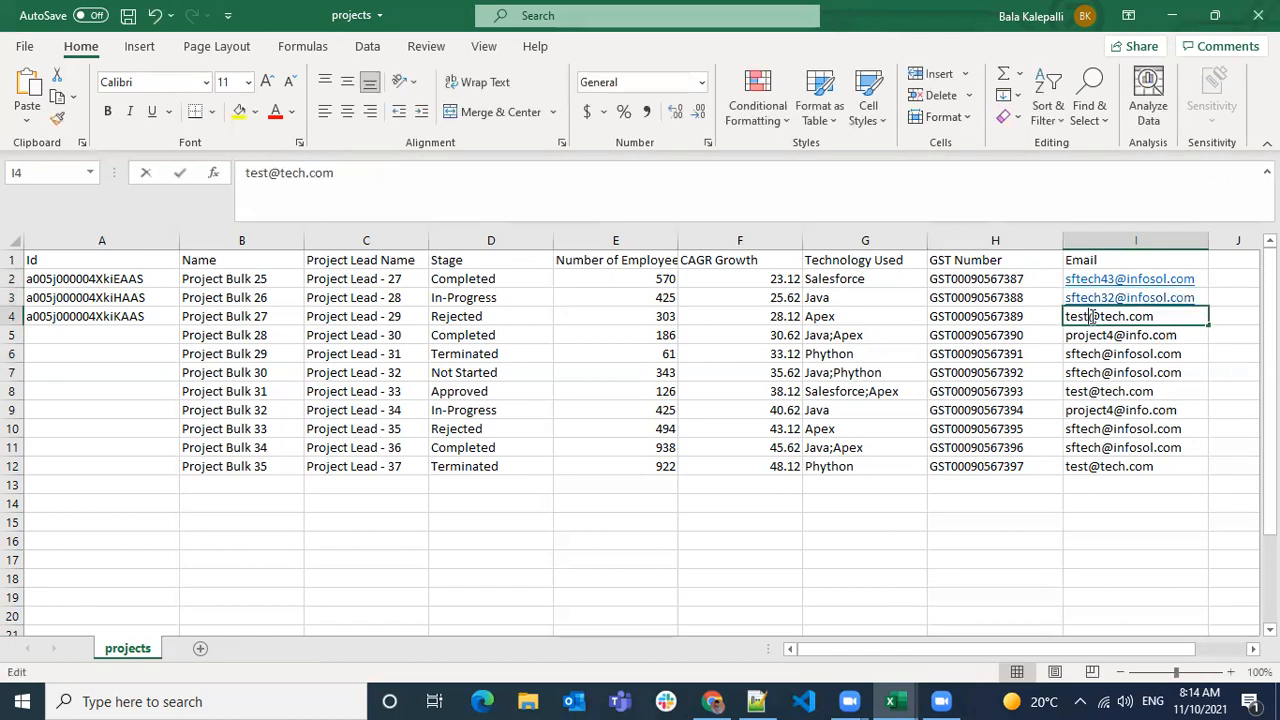
text(11)
click(1146, 392)
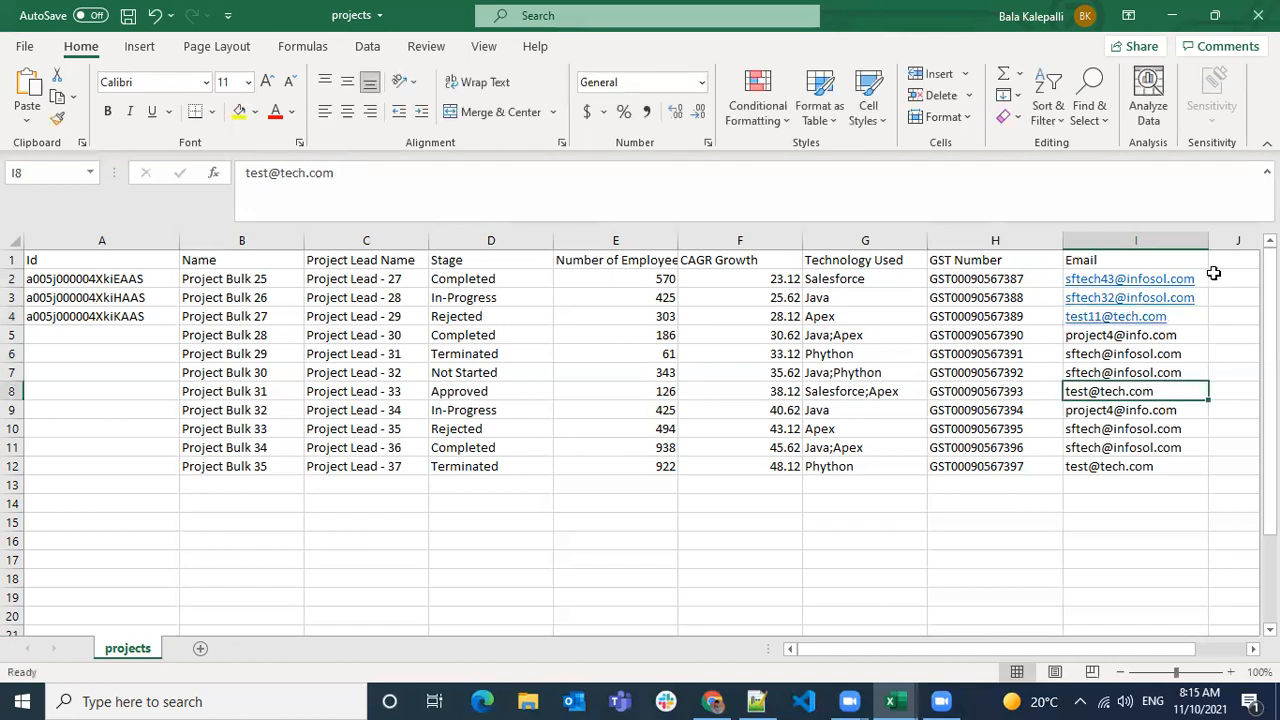
- Repeat the three edited email addresses down to I12 and remove all hyperlinks from the Email column
drag(1206, 277, 1214, 466)
click(986, 391)
right_click(1122, 236)
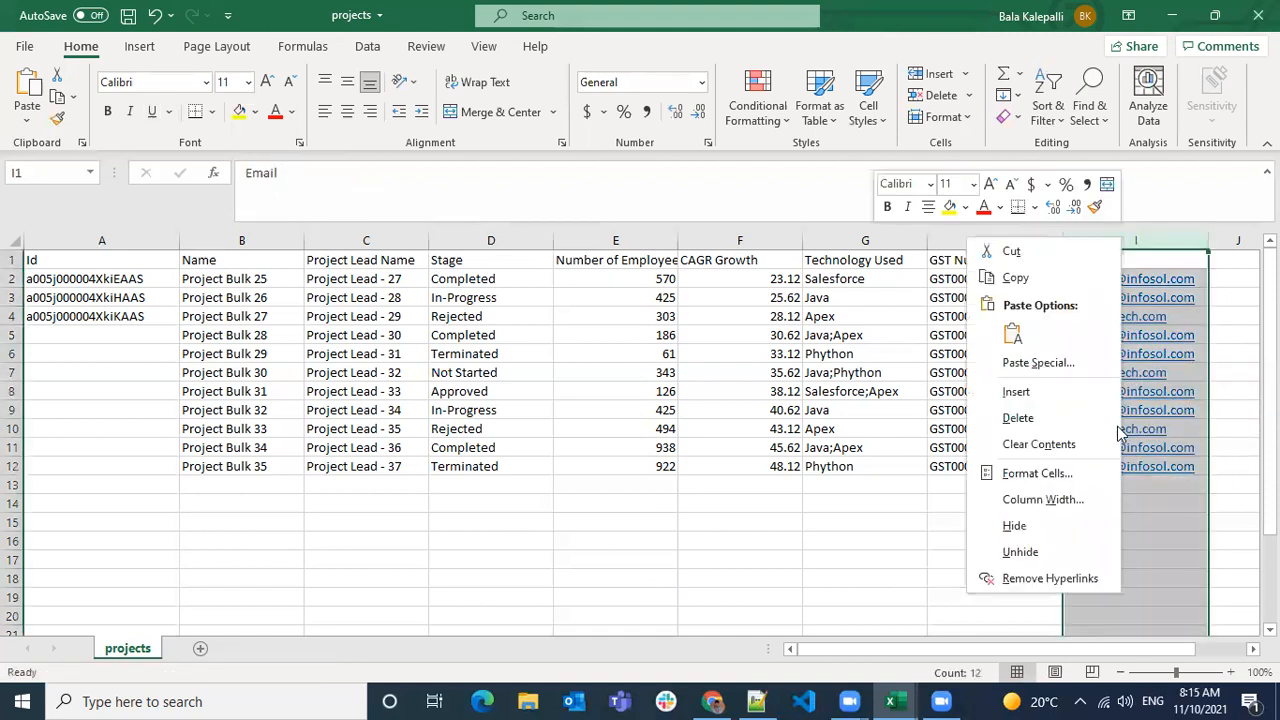
click(1041, 580)
click(966, 542)
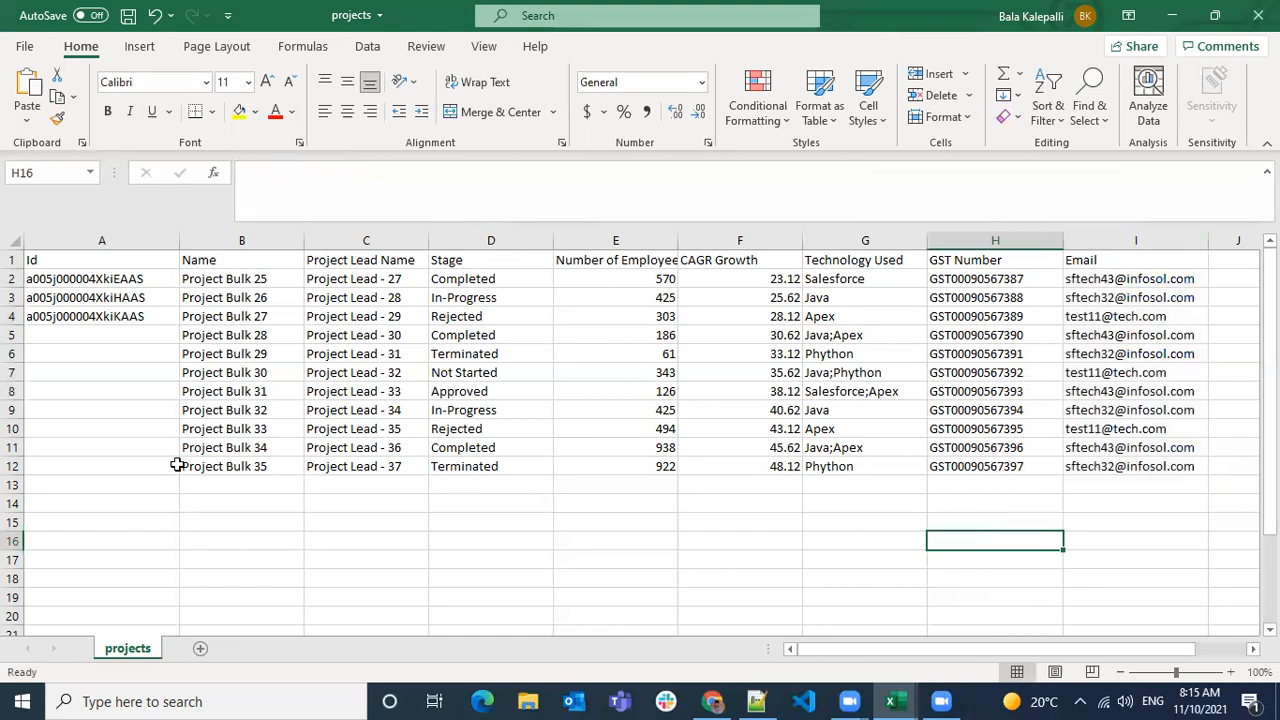
- Review the data in rows 2 to 12, save the projects CSV file and dismiss the data loss warning
drag(12, 467, 7, 278)
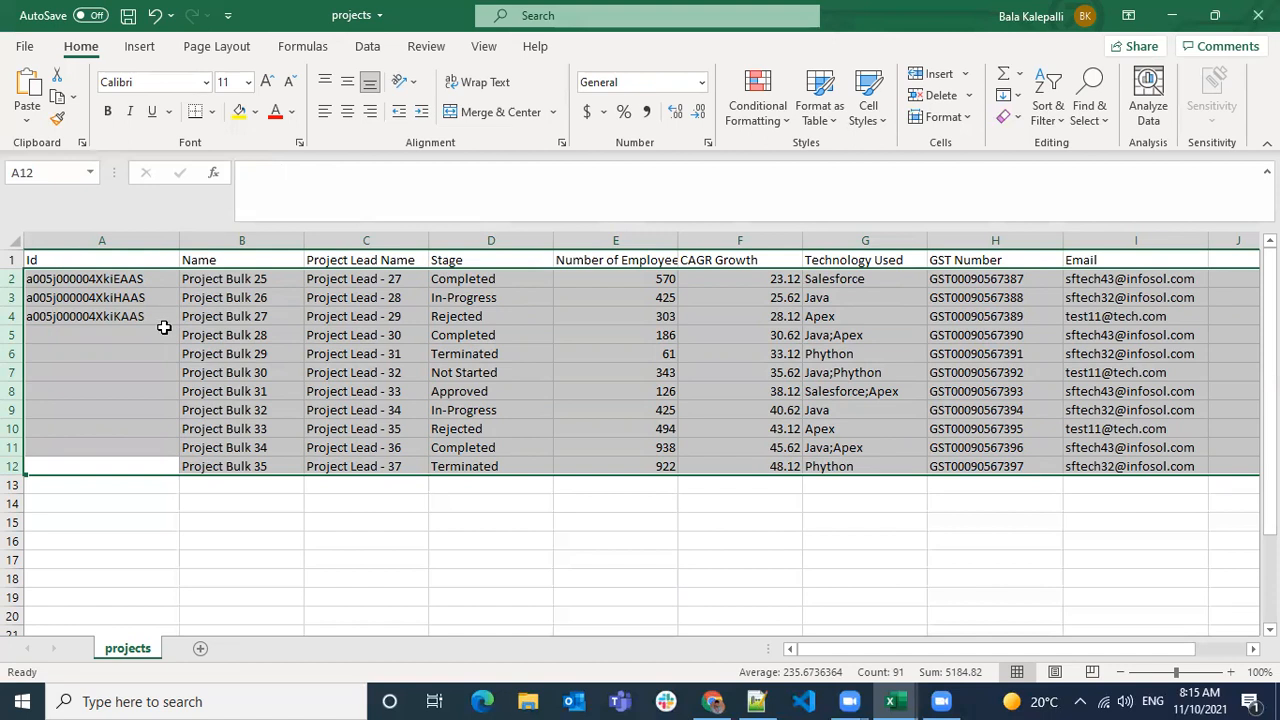
click(450, 328)
key(ctrl+s)
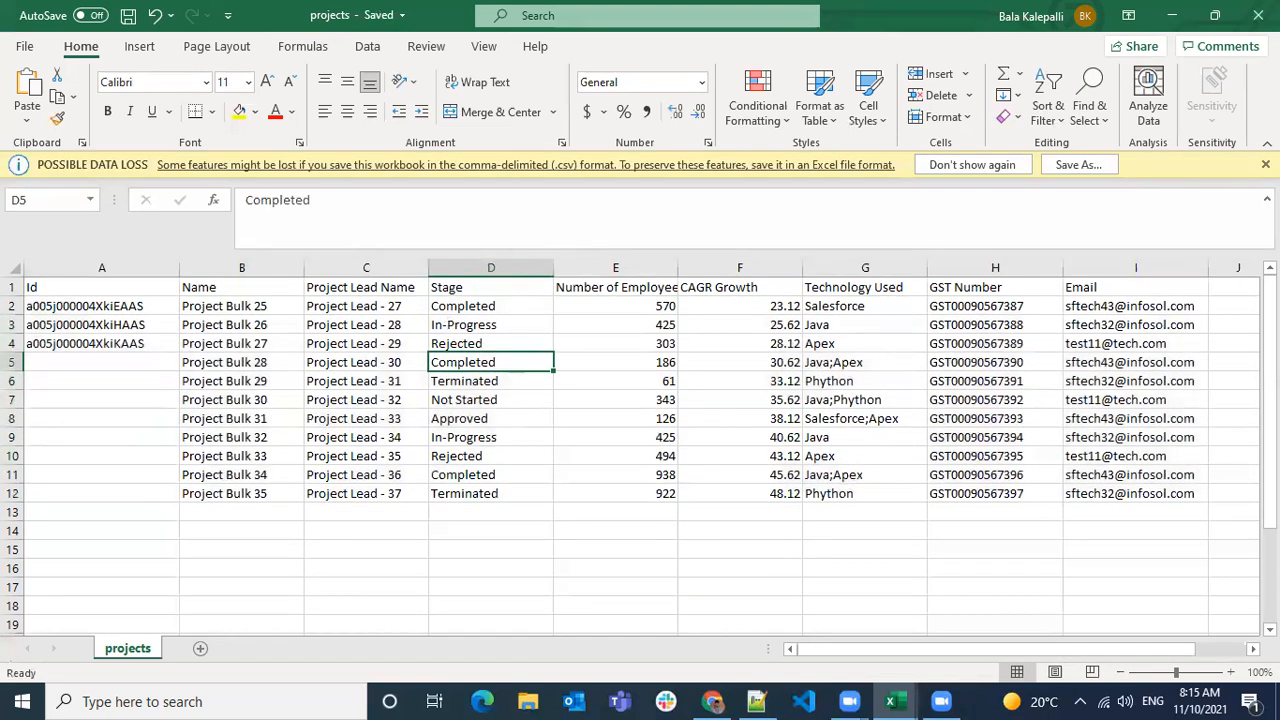
click(1265, 164)
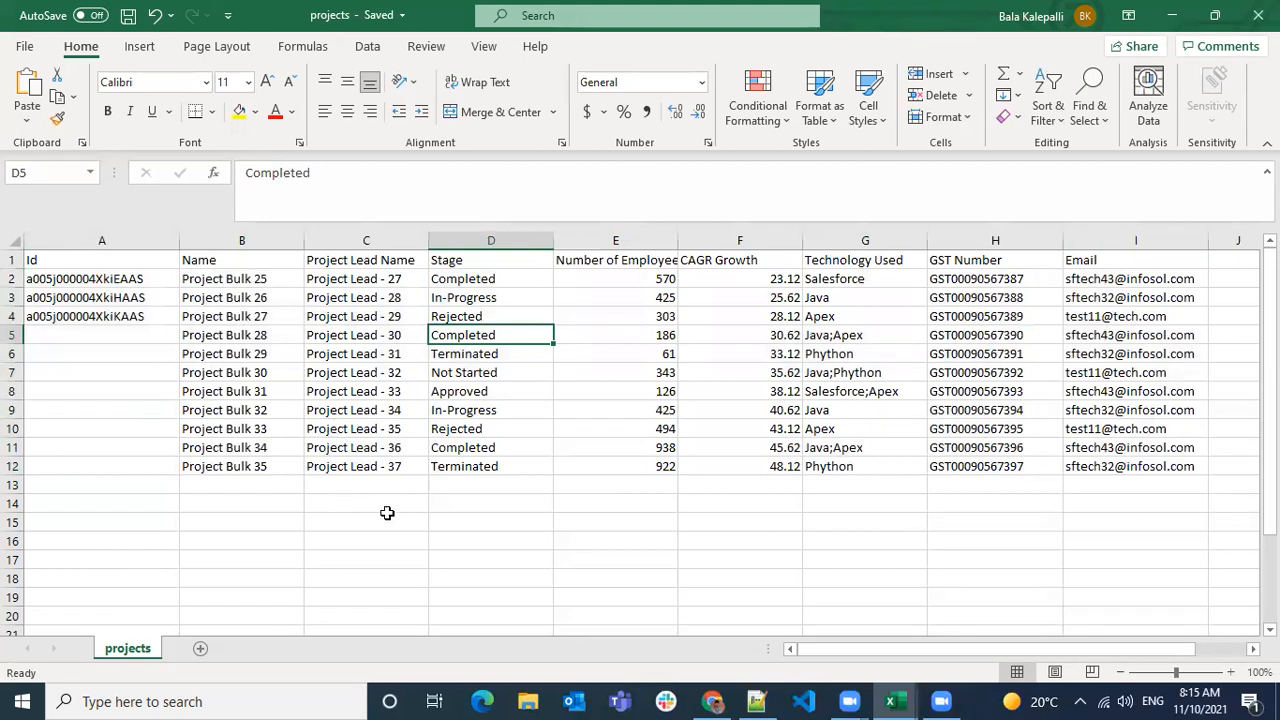
- Switch to Chrome and return to the Salesforce data import wizard set up for Projects
click(712, 701)
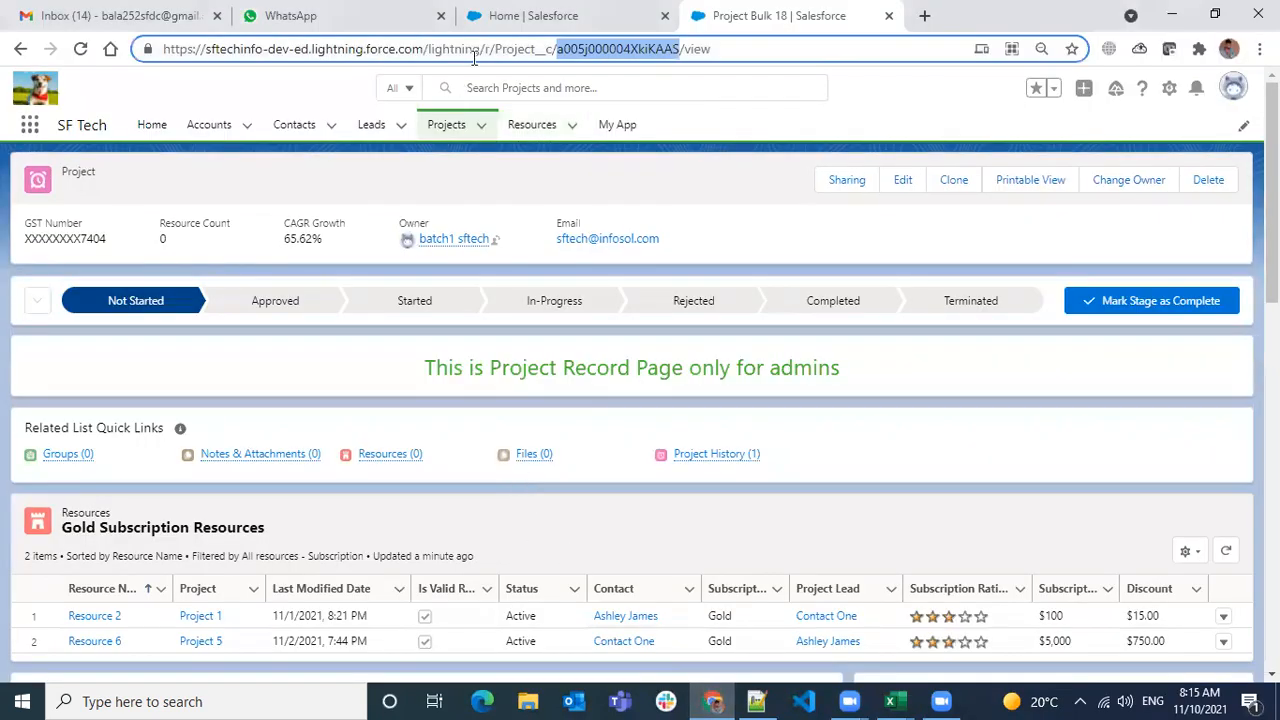
click(462, 24)
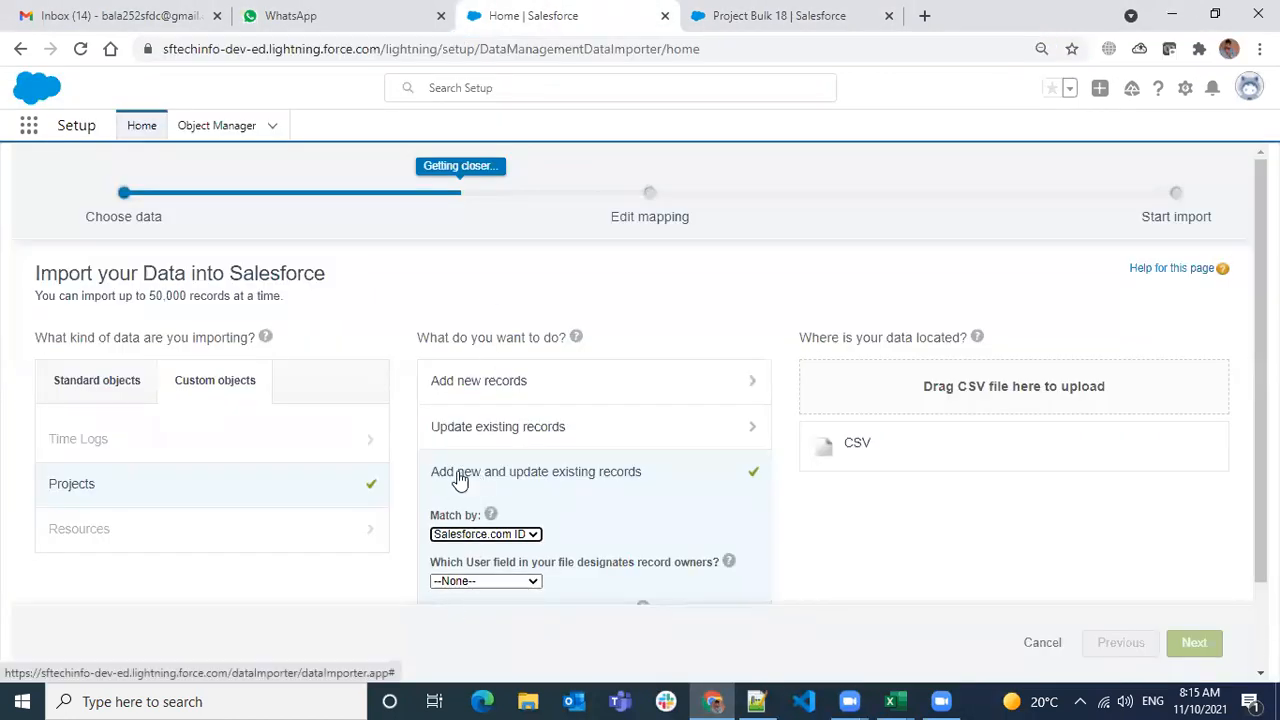
- Set the Projects import to match existing records by Salesforce.com ID
click(509, 537)
click(511, 563)
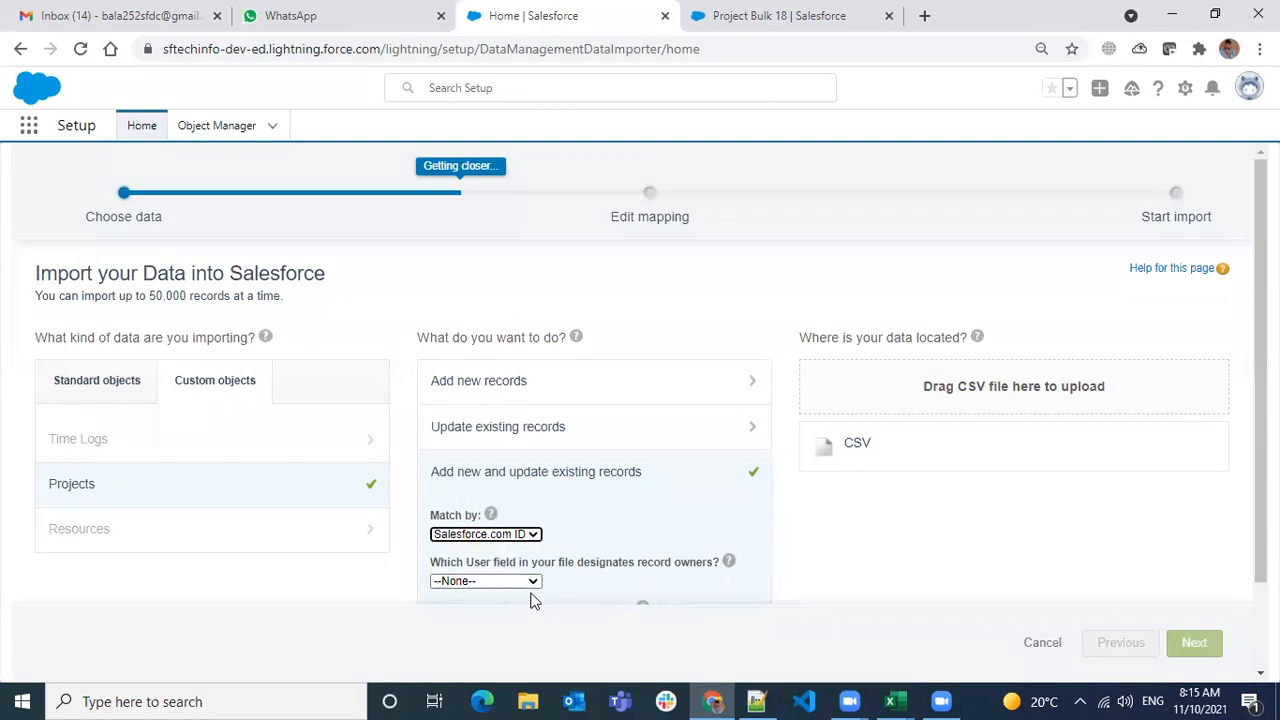
scroll(594, 549, down, 2)
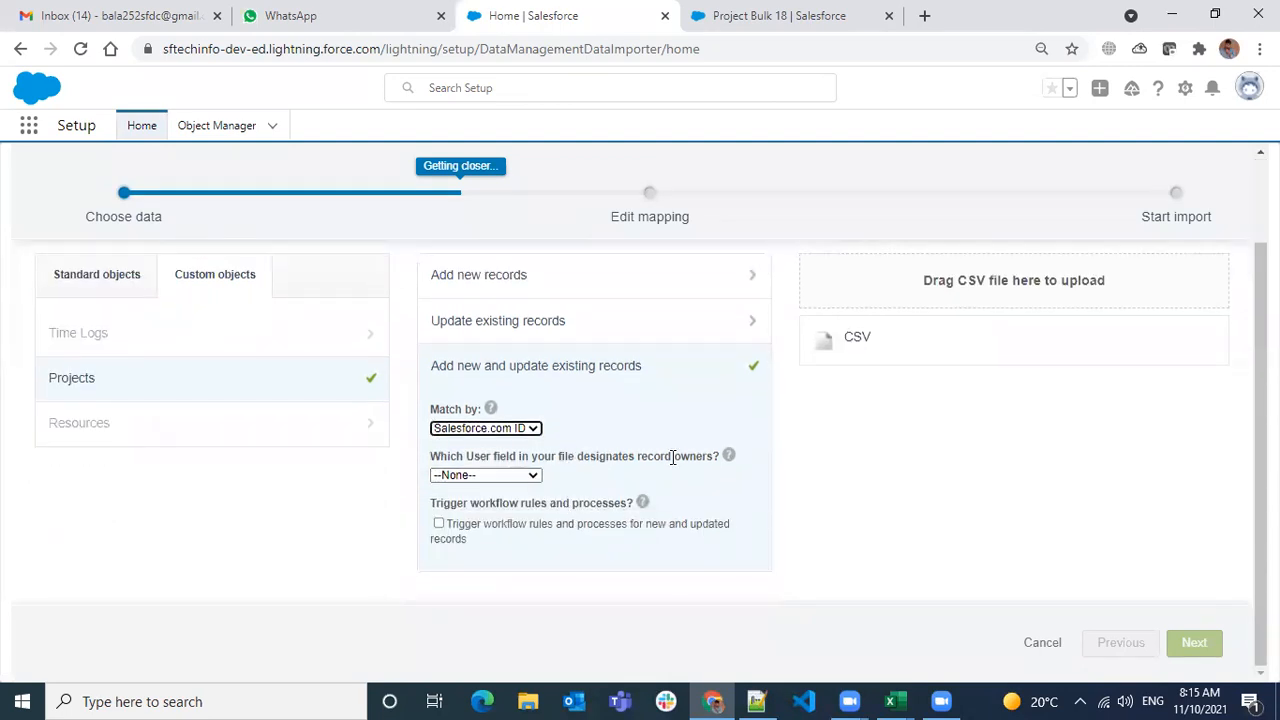
- Choose the projects CSV file from the Desktop as the import source and continue to the field mapping
click(834, 343)
scroll(630, 362, up, 2)
click(858, 492)
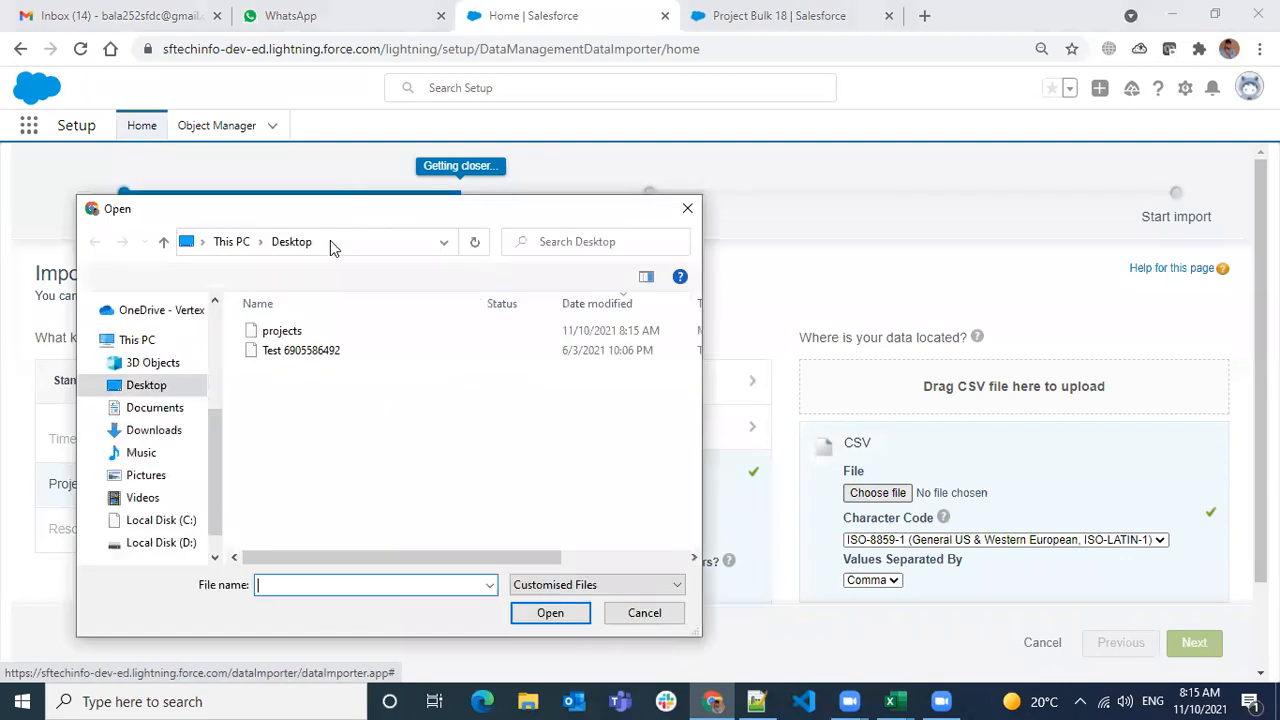
click(300, 333)
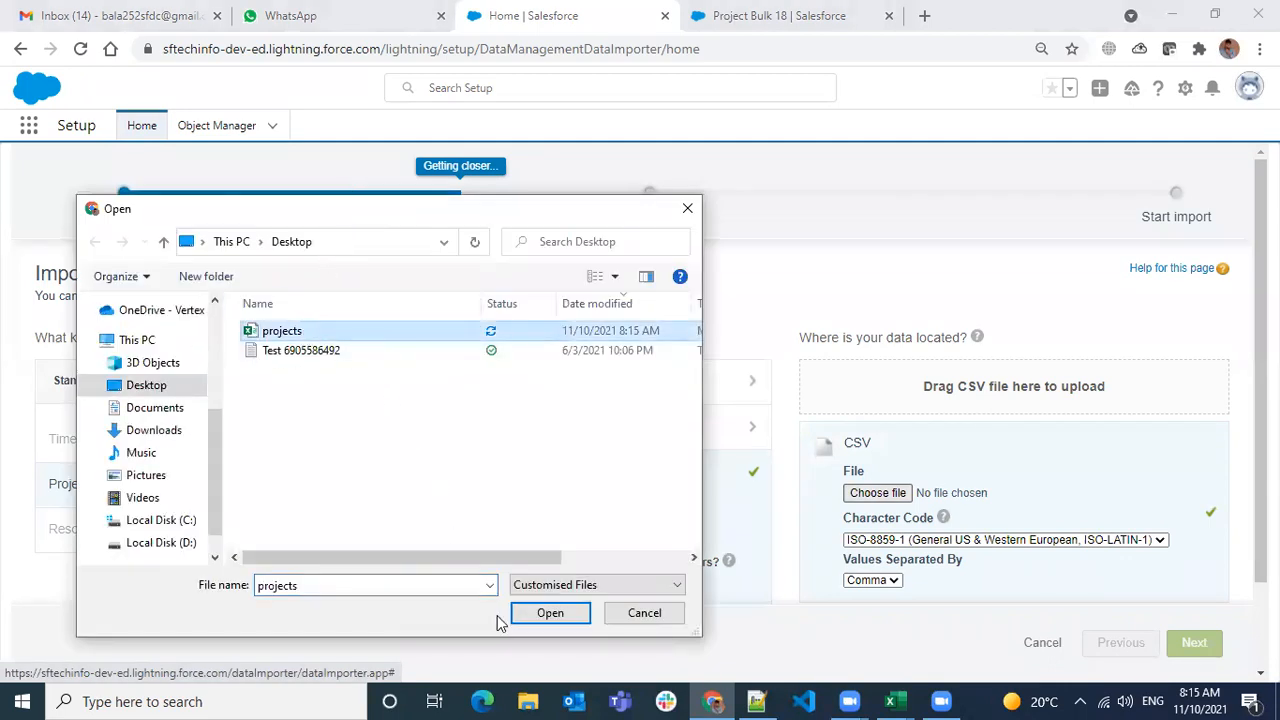
click(552, 612)
click(1192, 650)
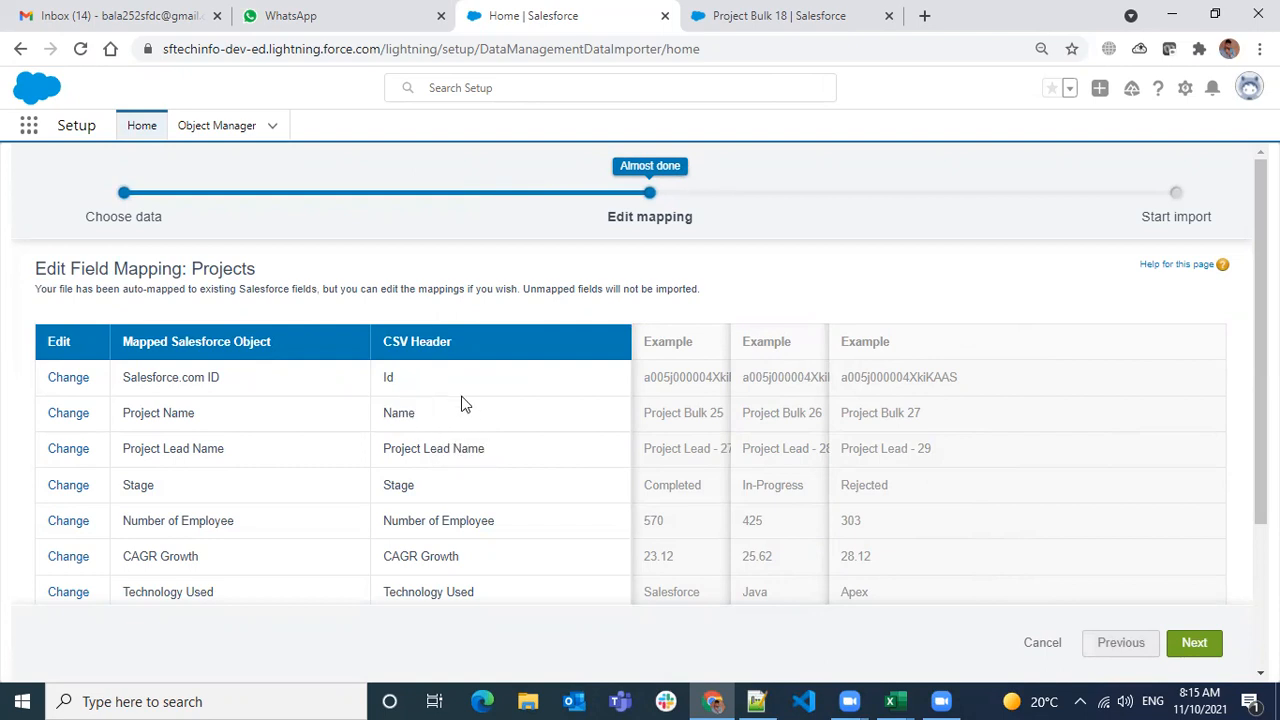
- Check the automatic field mapping for Projects, start the import and dismiss the confirmation message
scroll(462, 407, down, 3)
scroll(503, 469, up, 3)
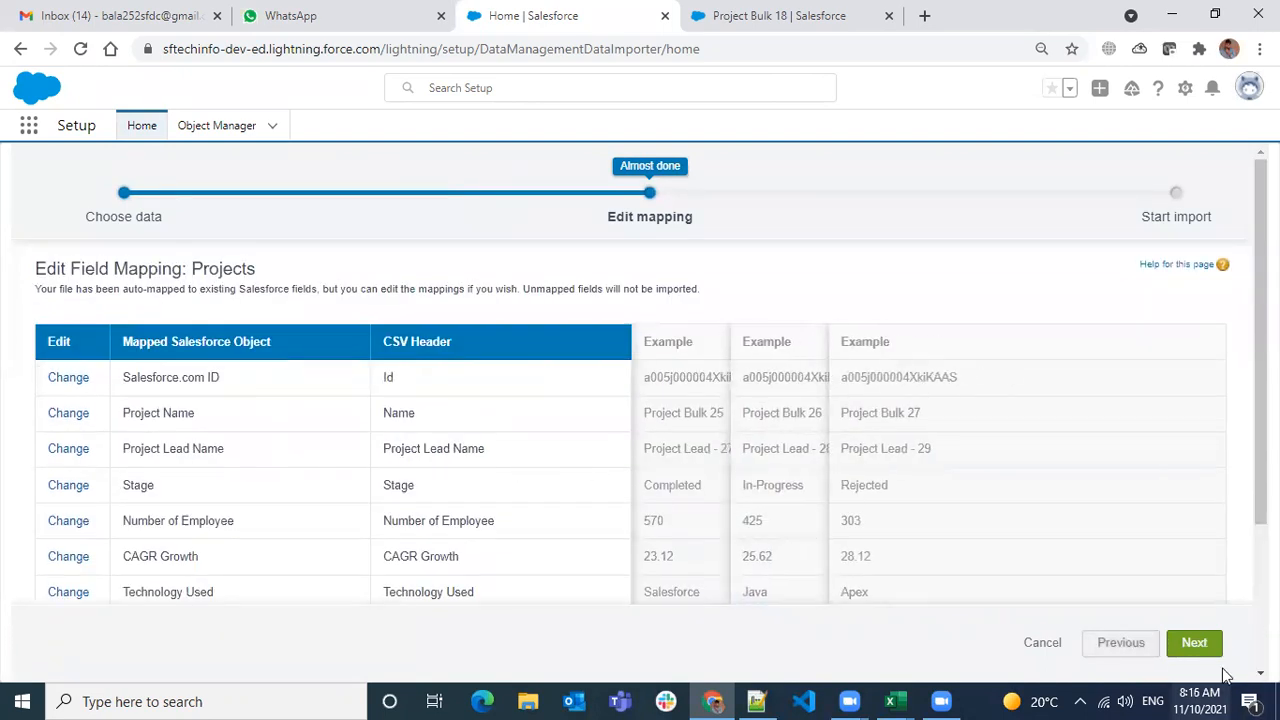
click(1194, 644)
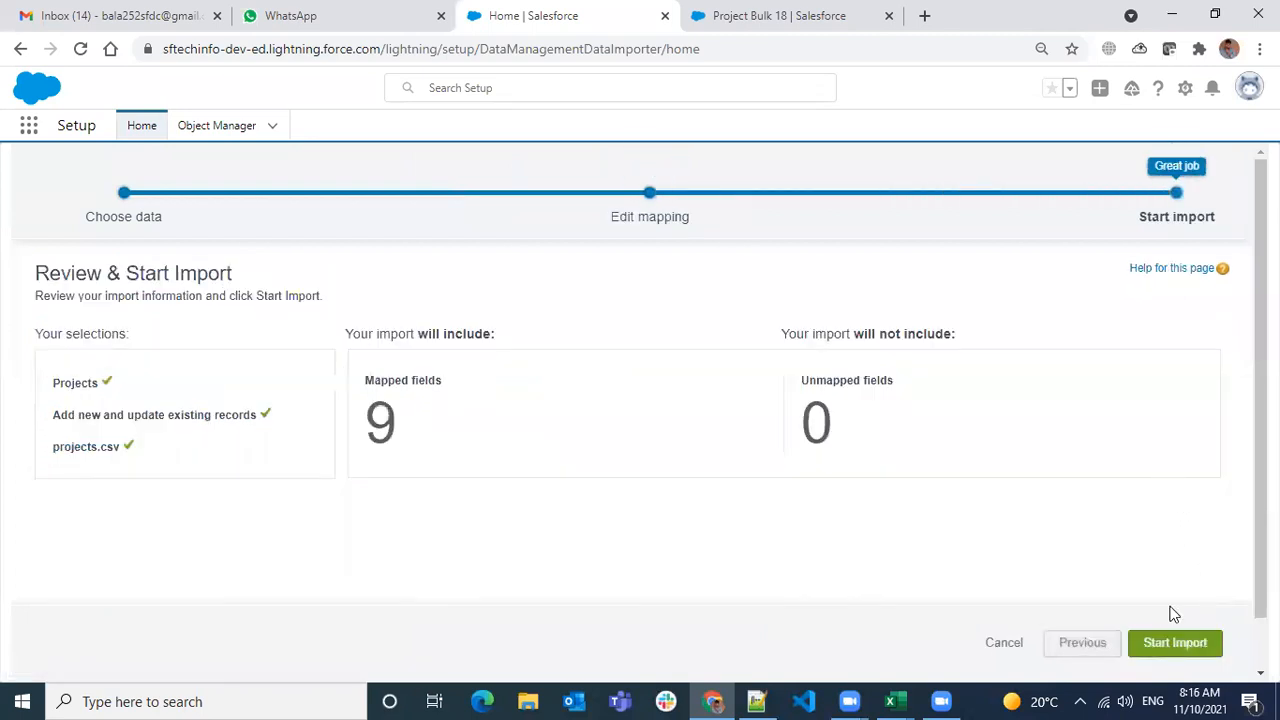
click(1154, 648)
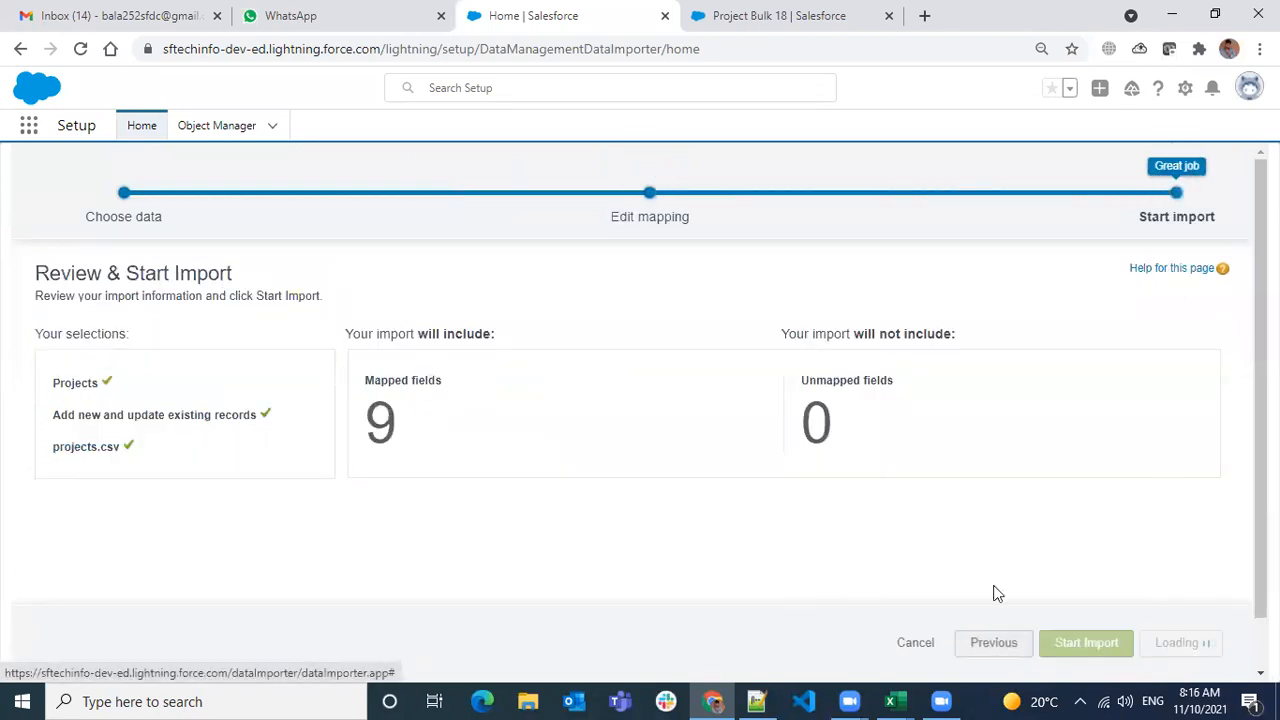
click(794, 397)
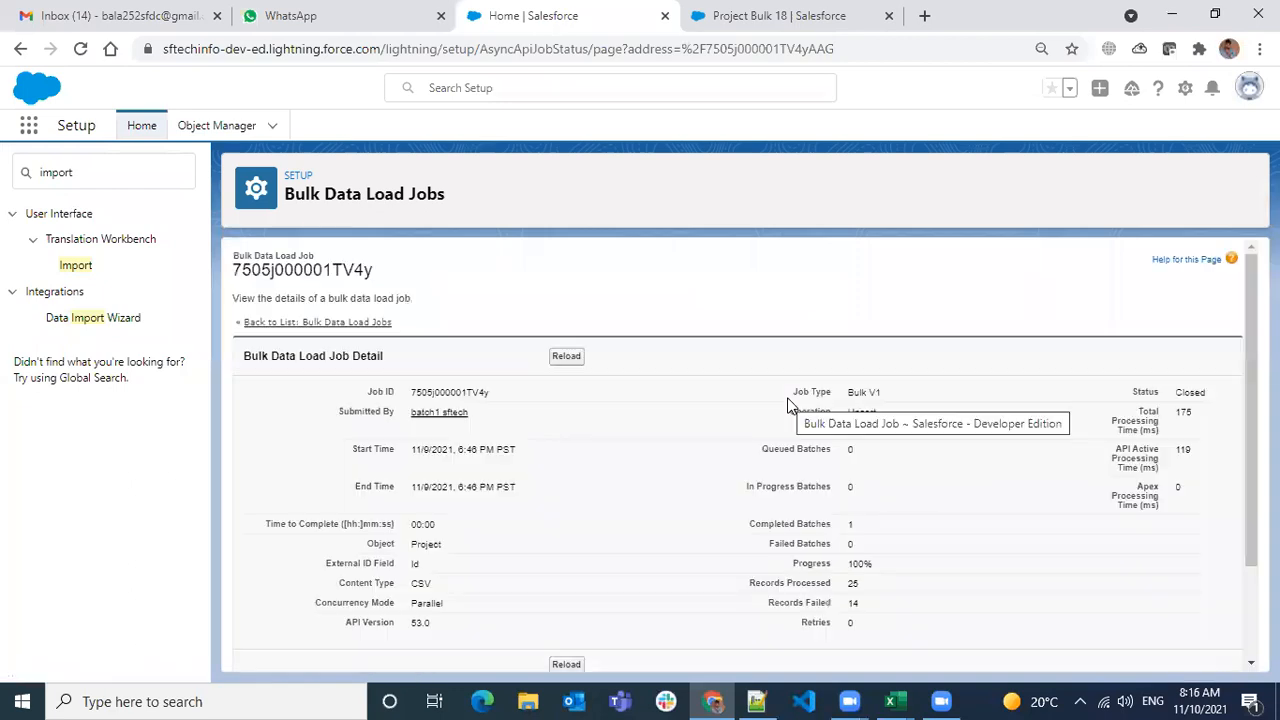
- Check the processed and failed record counts of the bulk data load job, and open the batch's result file
scroll(786, 404, down, 2)
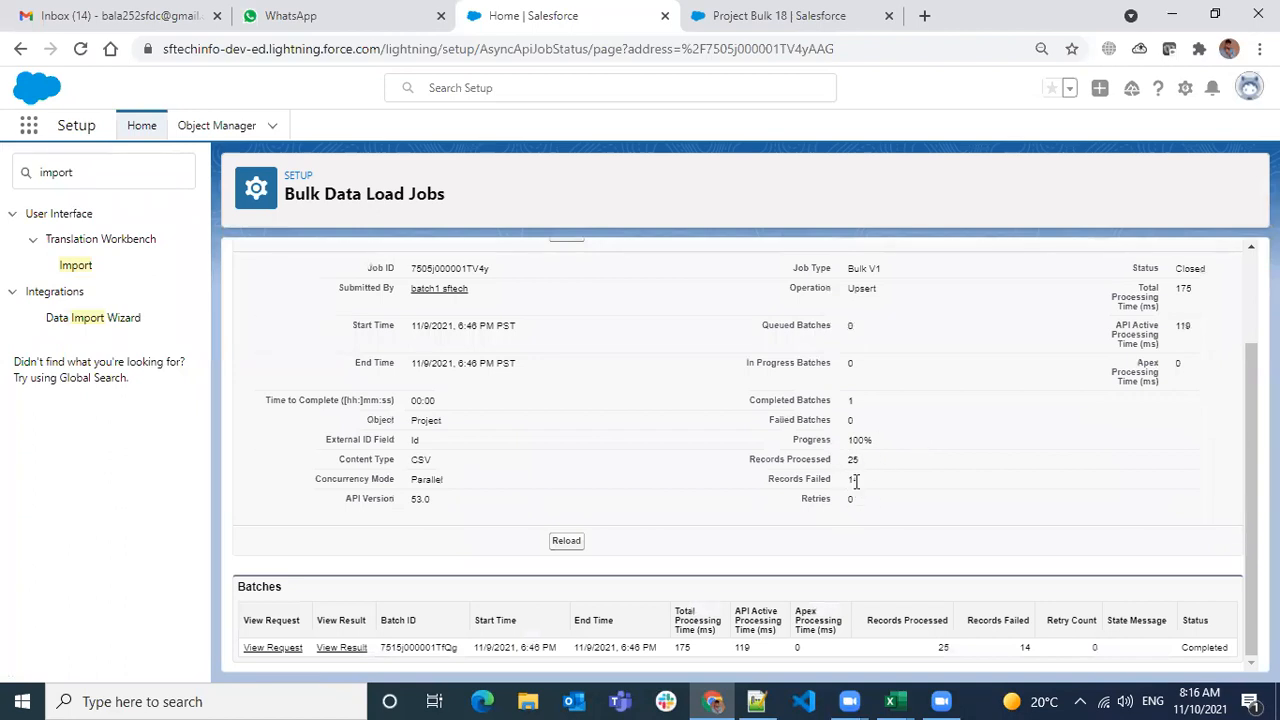
drag(862, 486, 820, 459)
click(341, 648)
click(116, 651)
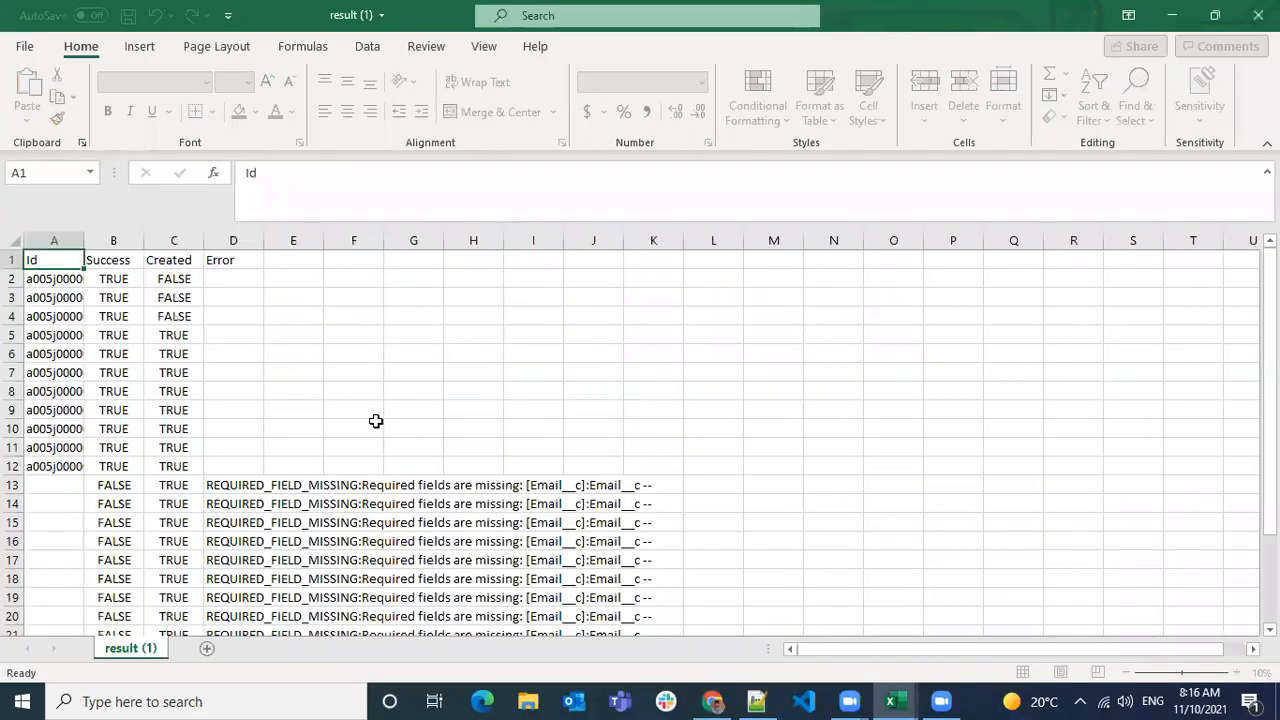
- Examine the Error column for the rejected rows 13 to 26 of the result file
click(257, 343)
scroll(267, 405, down, 1)
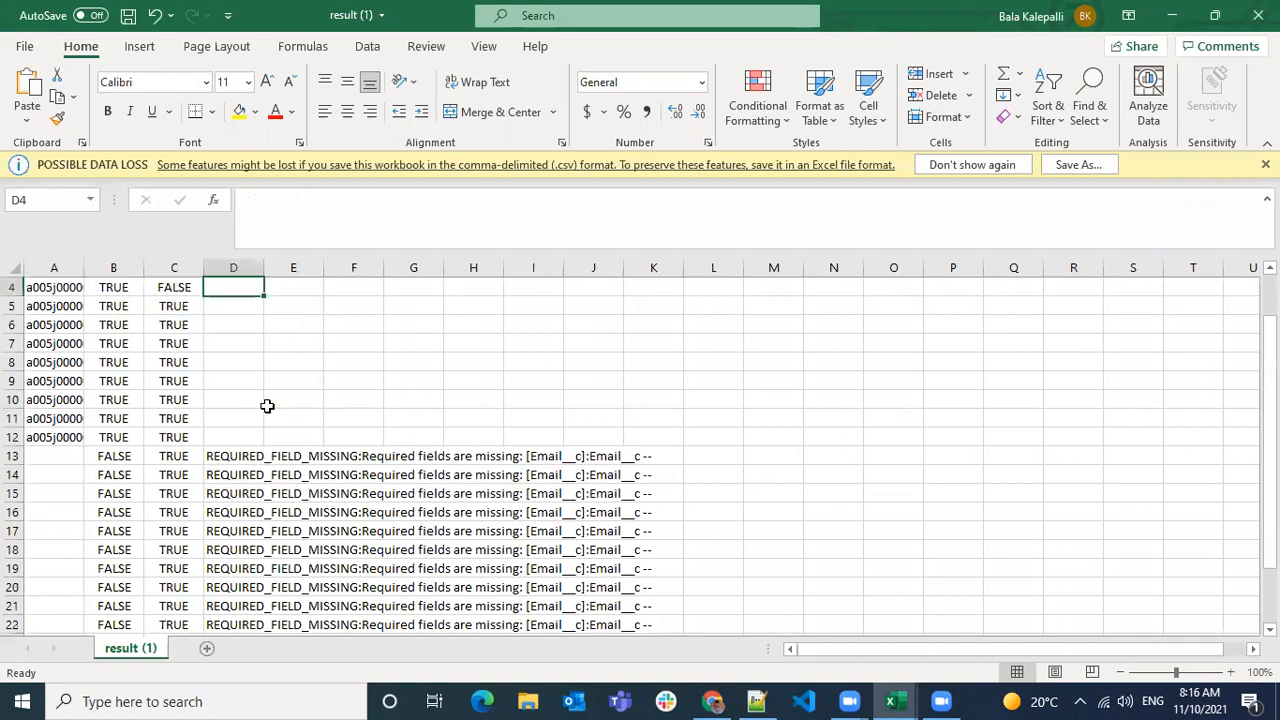
drag(54, 455, 251, 569)
scroll(331, 517, down, 5)
scroll(291, 469, up, 4)
scroll(300, 465, down, 1)
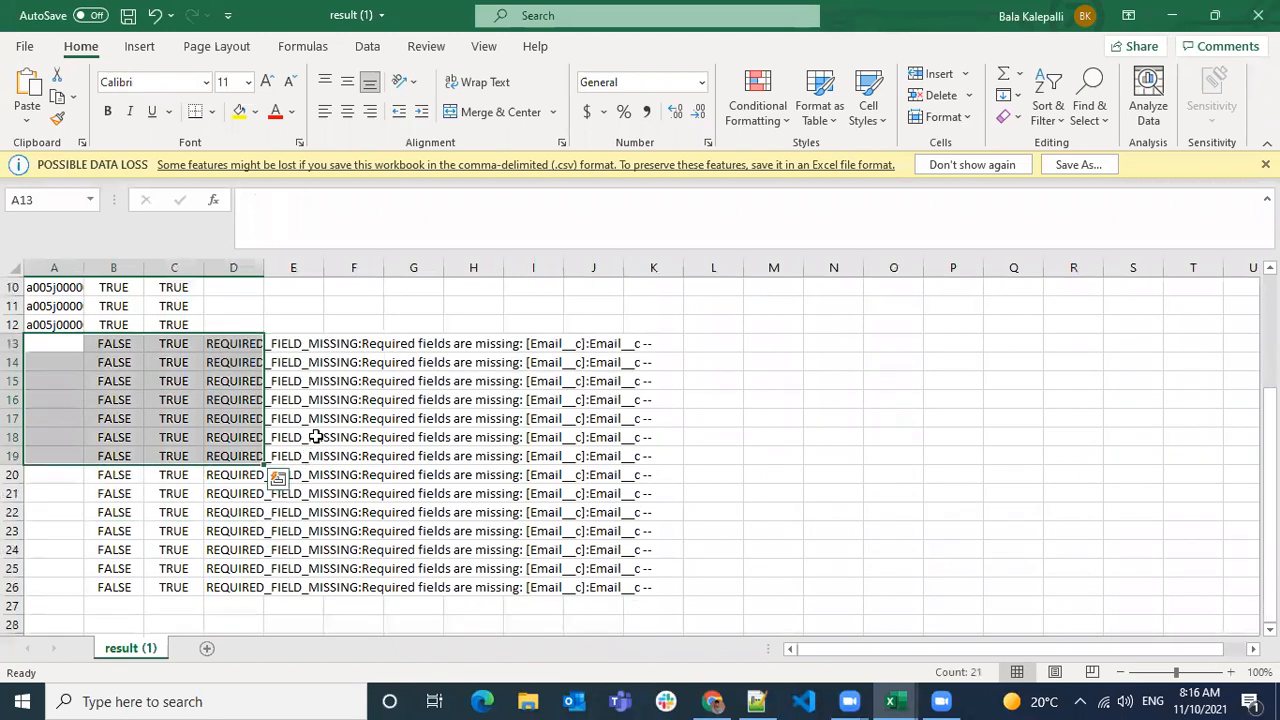
scroll(552, 480, up, 3)
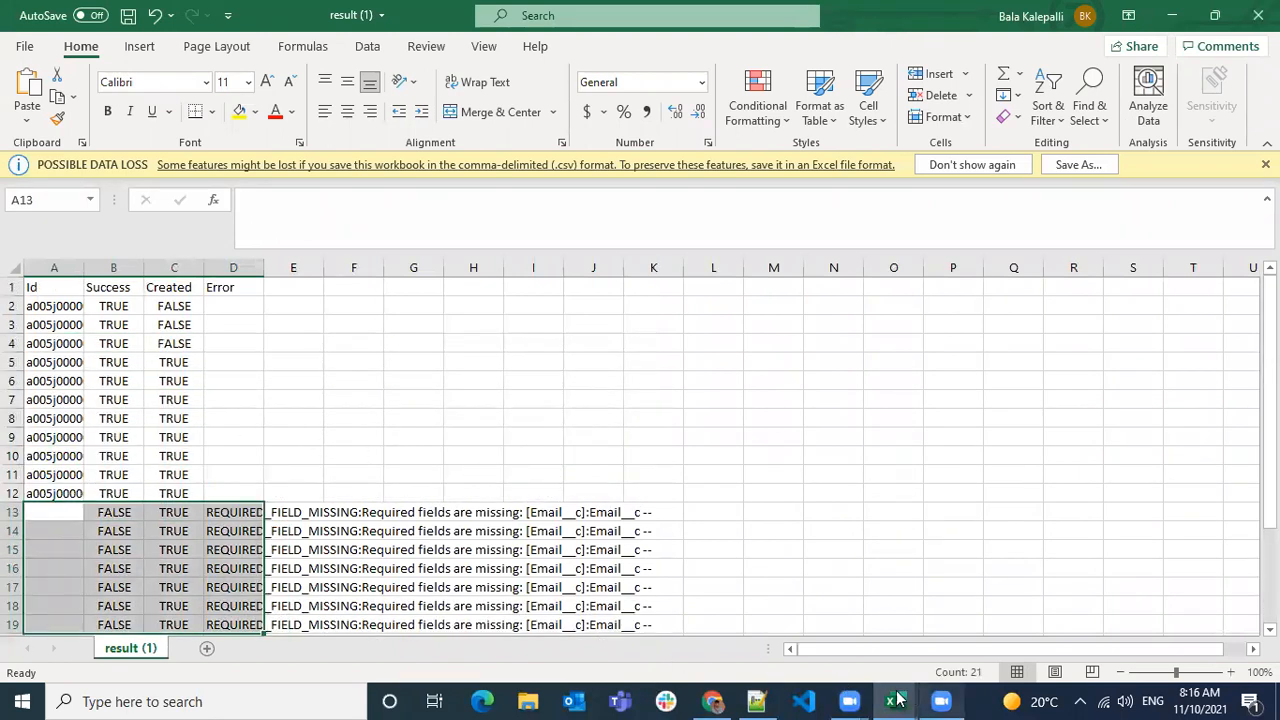
- Compare the results with data rows 2 to 12 of the projects file and return to the result (1) file
mouse_move(890, 701)
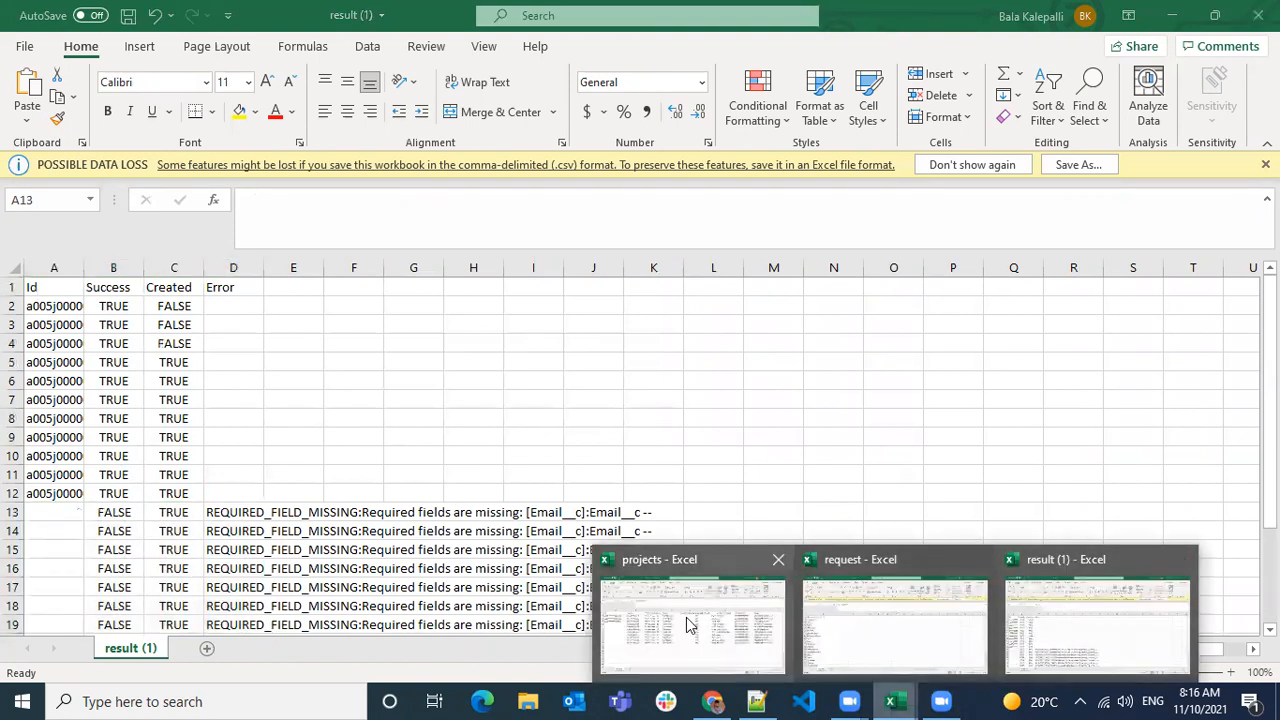
click(688, 624)
click(116, 466)
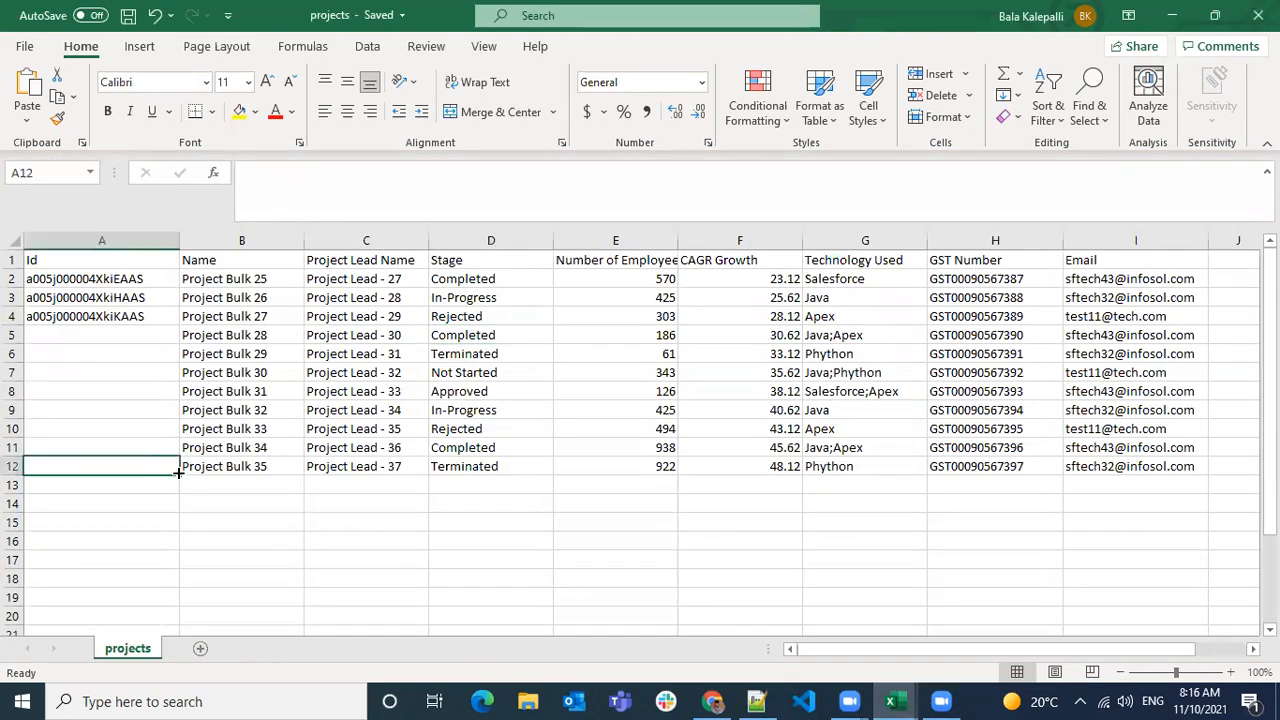
drag(36, 433, 34, 462)
click(890, 701)
click(1025, 615)
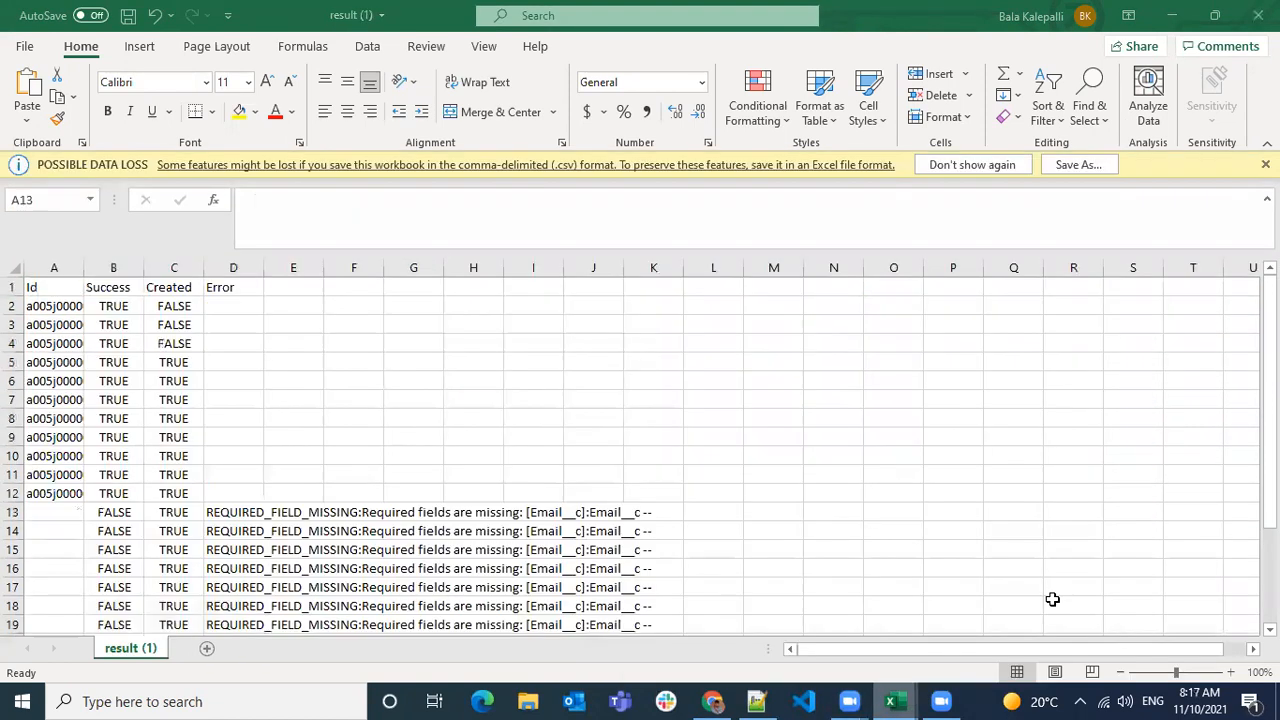
- Examine the Created and Success values in rows 2 to 12 of the result file
drag(174, 494, 51, 300)
click(288, 330)
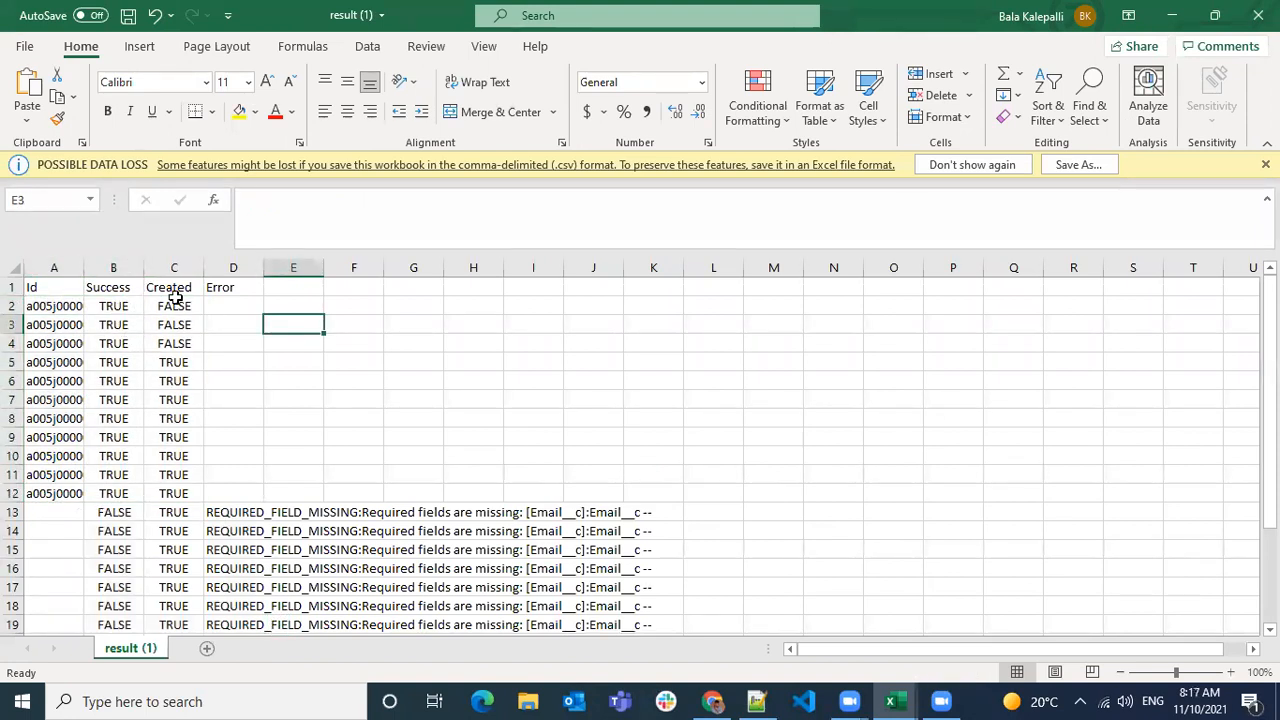
drag(180, 306, 186, 343)
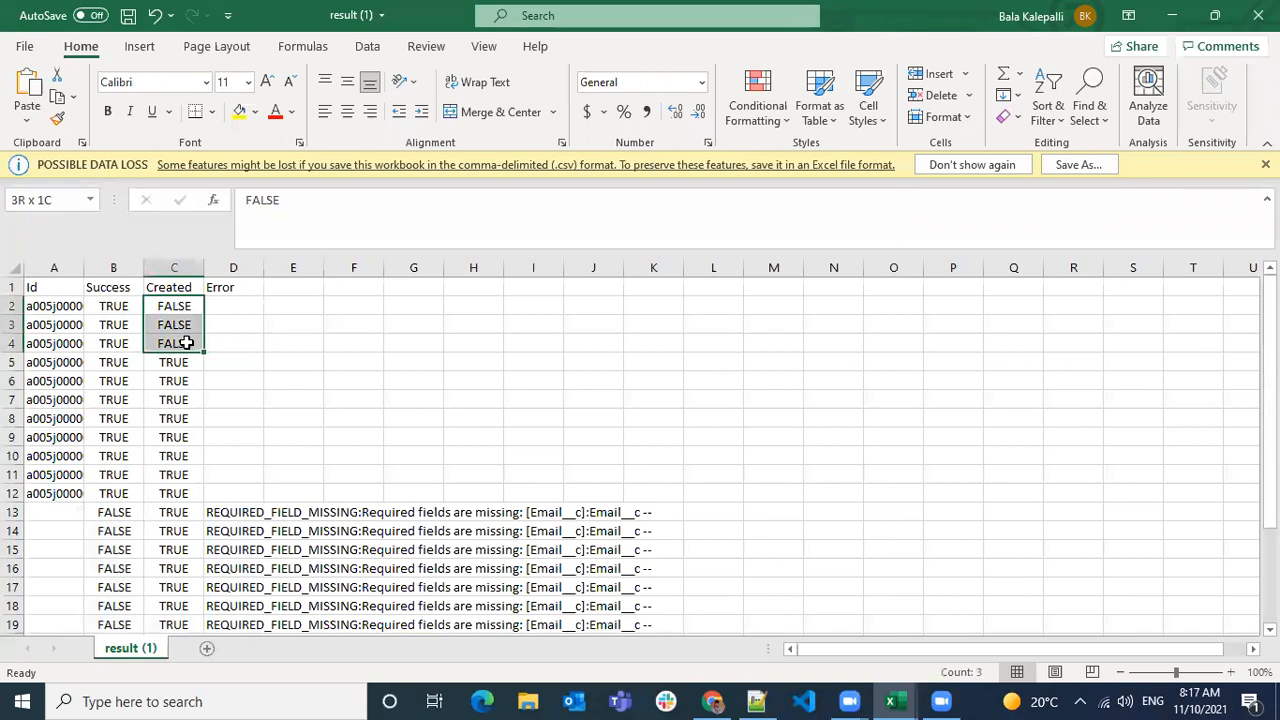
drag(177, 491, 192, 366)
drag(134, 305, 134, 490)
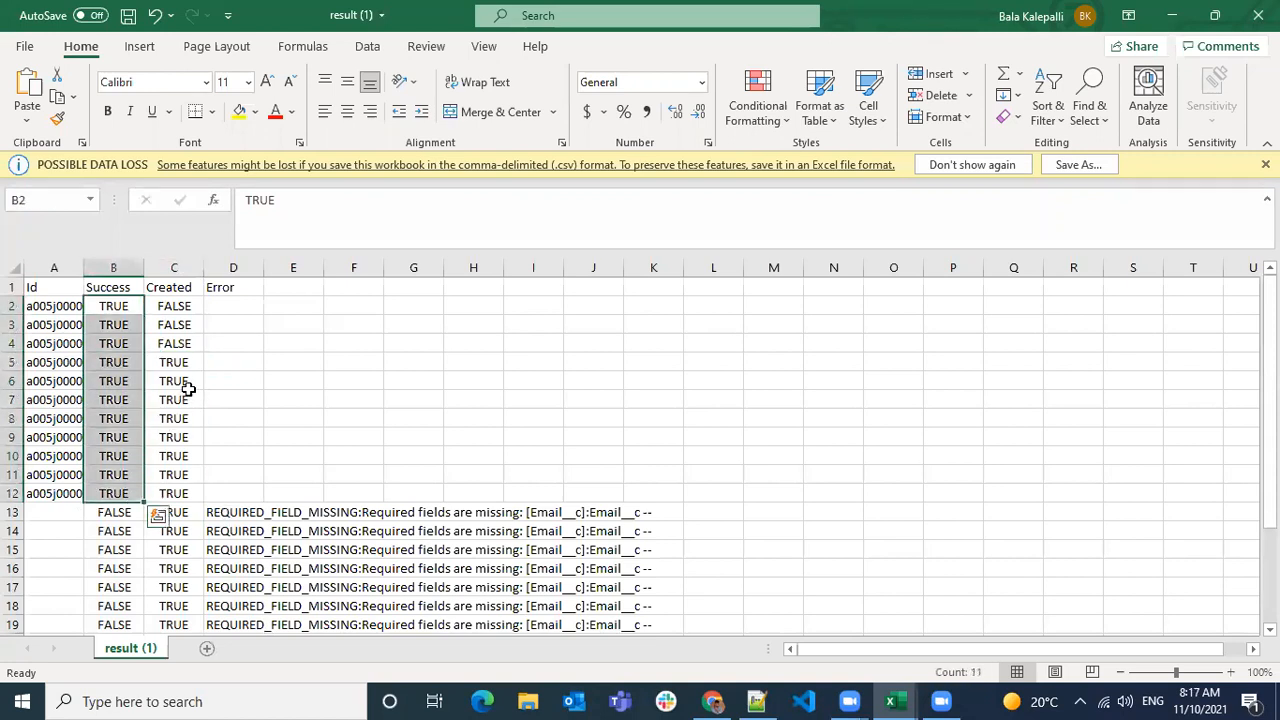
scroll(177, 391, down, 6)
scroll(165, 450, up, 5)
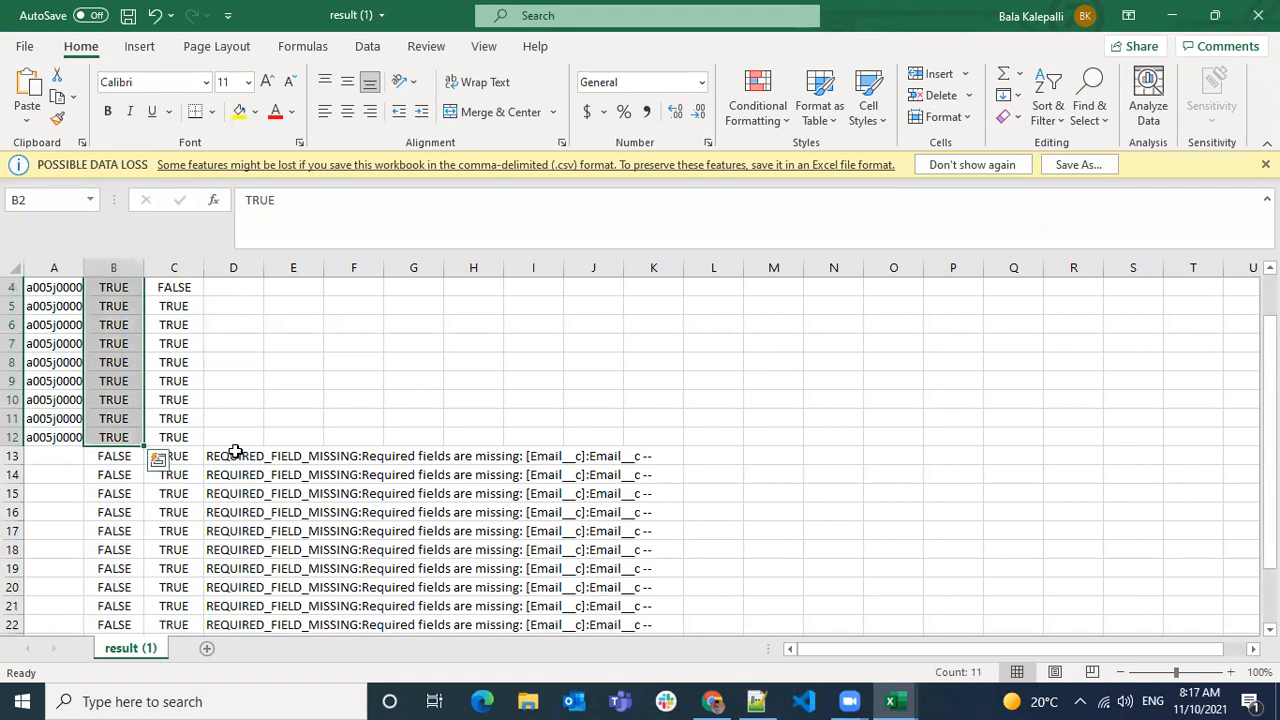
scroll(235, 451, up, 1)
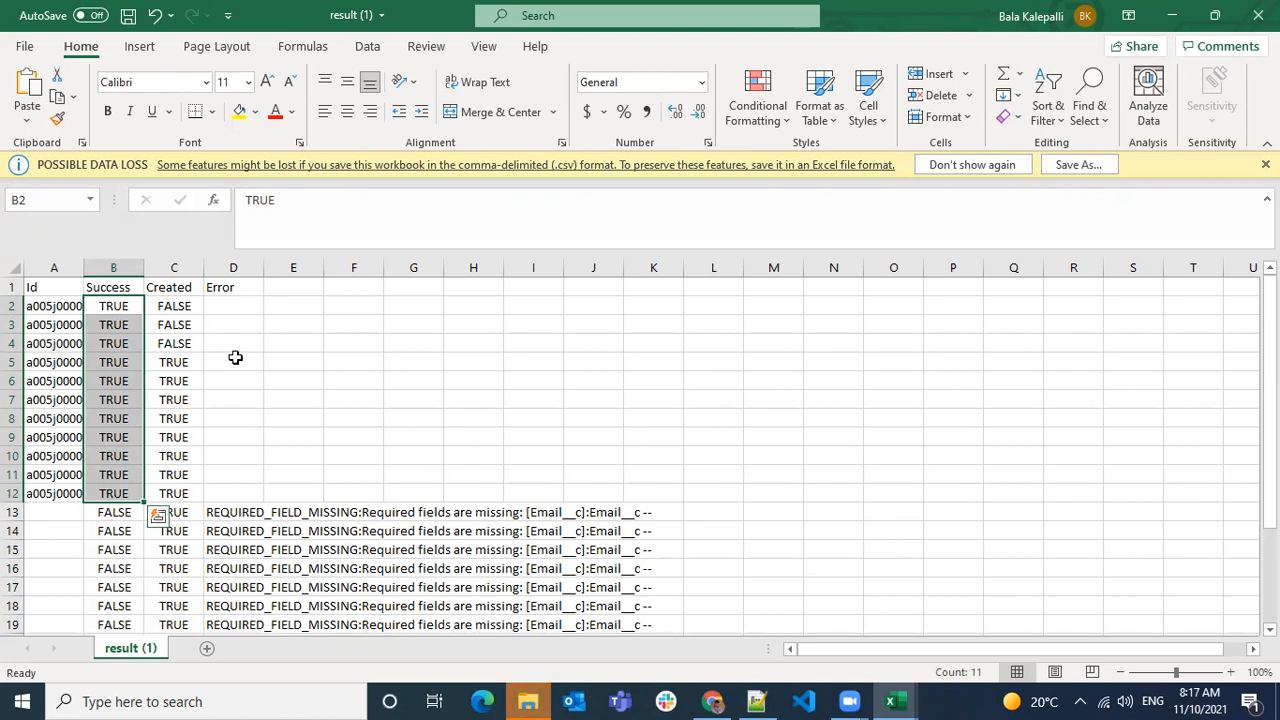
- Review the Success, Created and Error columns and check the record IDs of the existing records in rows 2 to 4
drag(114, 265, 251, 266)
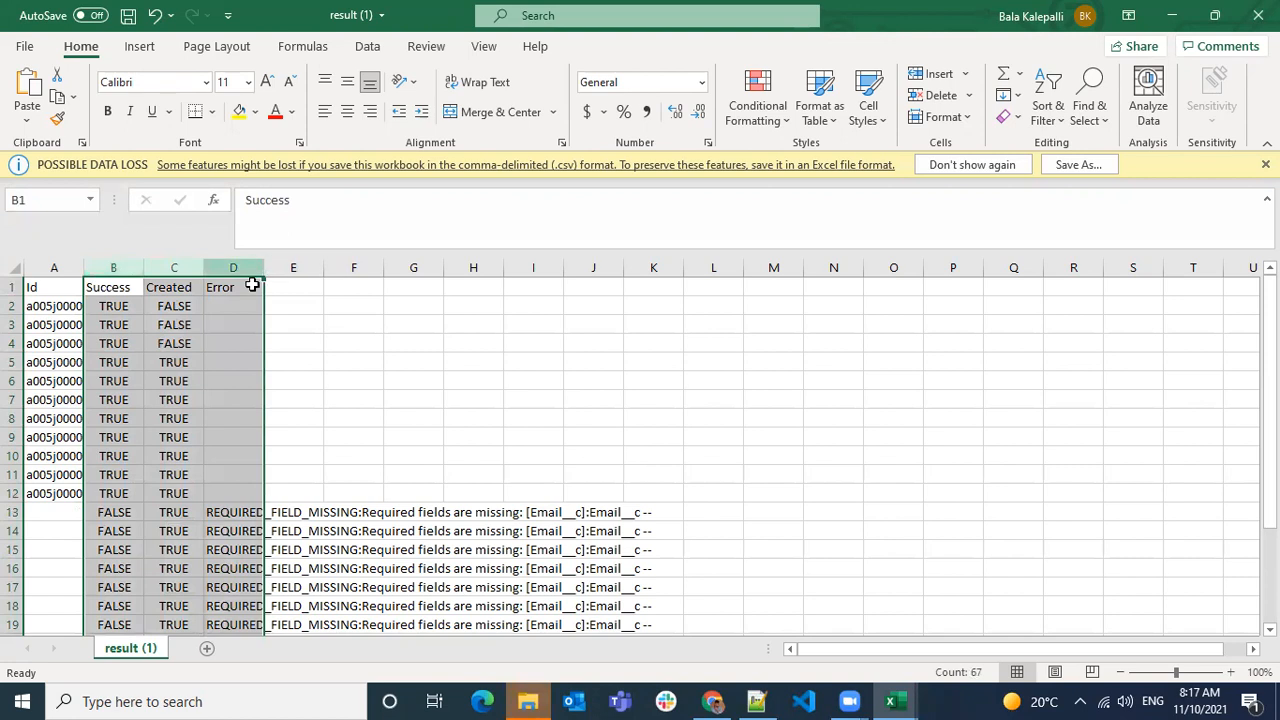
scroll(241, 455, down, 4)
scroll(241, 455, up, 4)
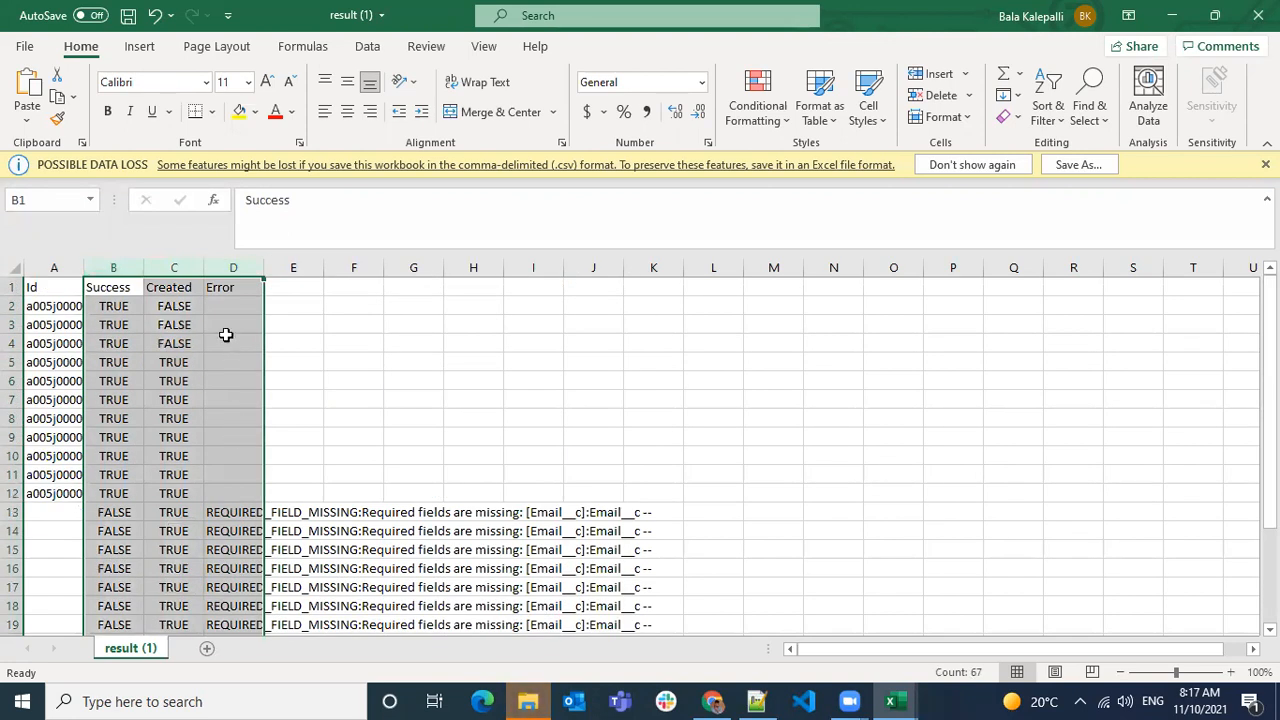
click(220, 320)
drag(140, 316, 285, 325)
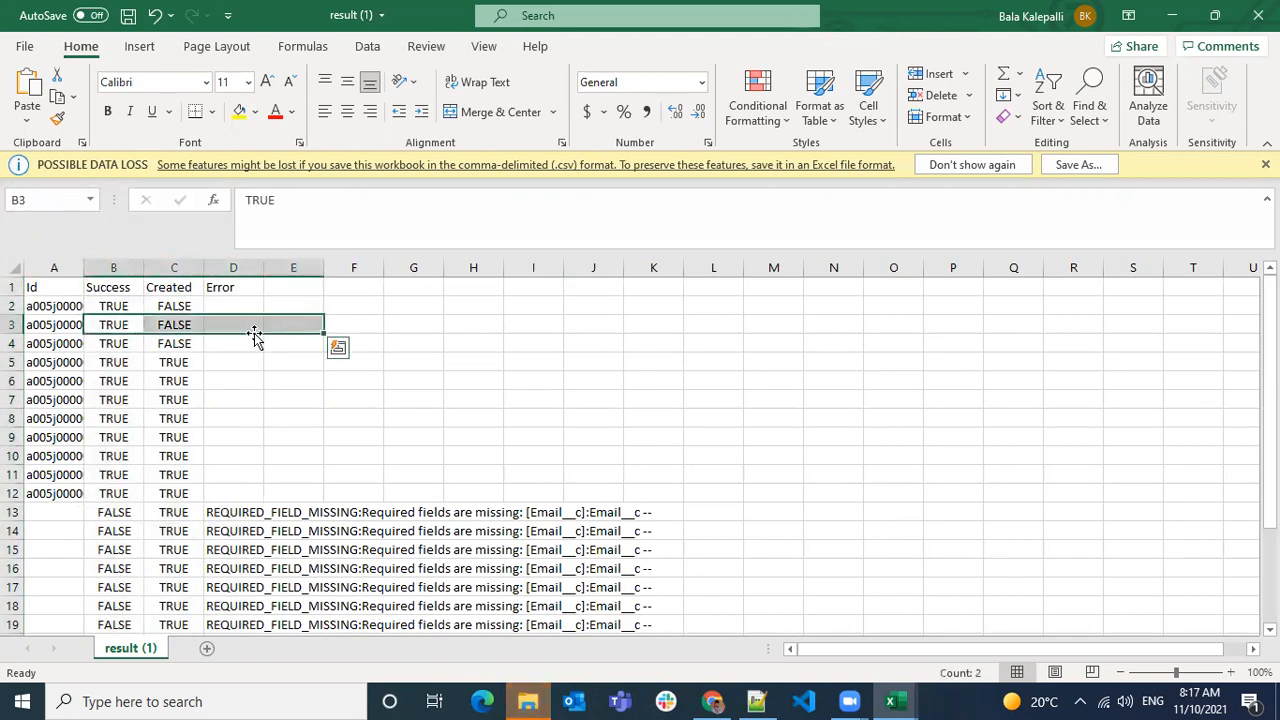
click(246, 320)
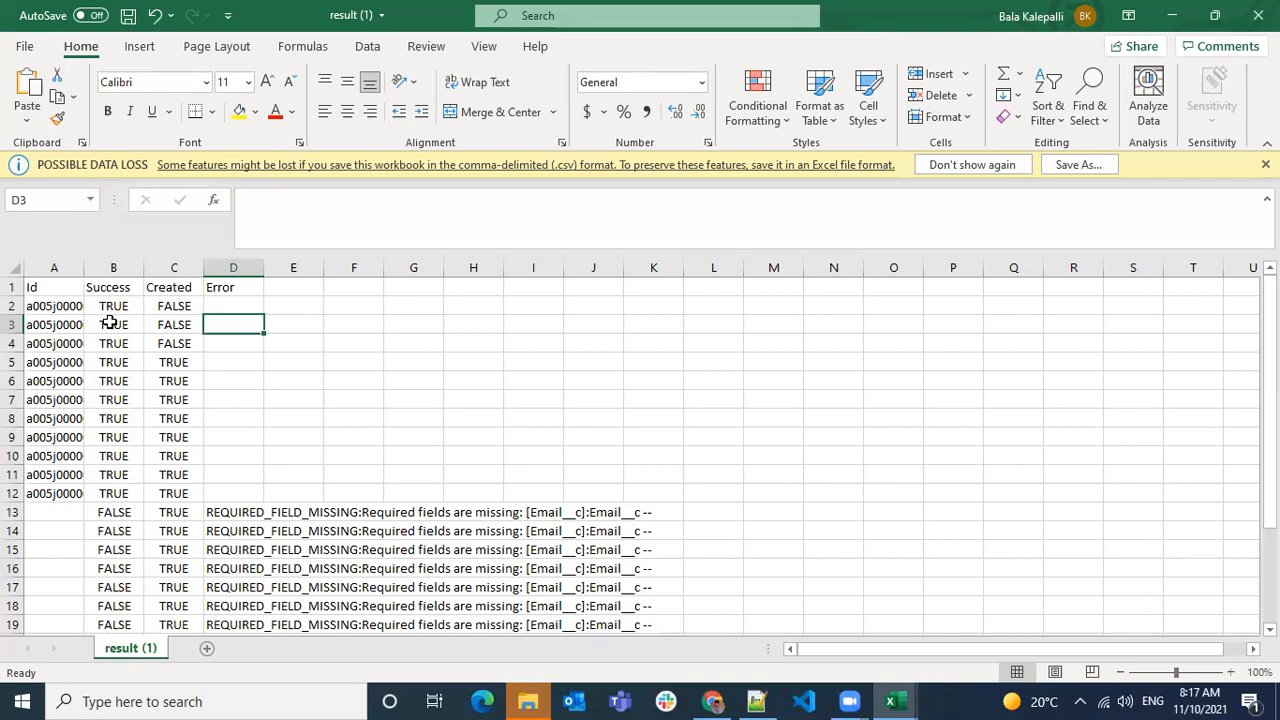
click(57, 305)
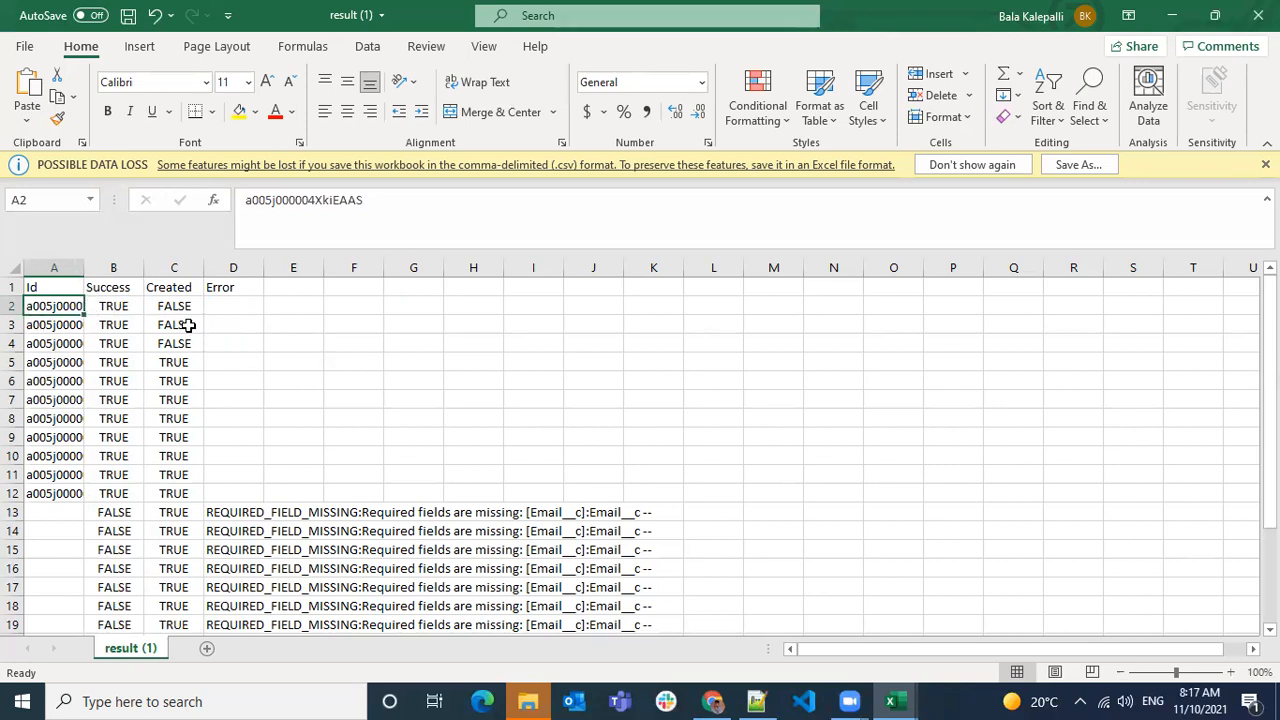
click(12, 343)
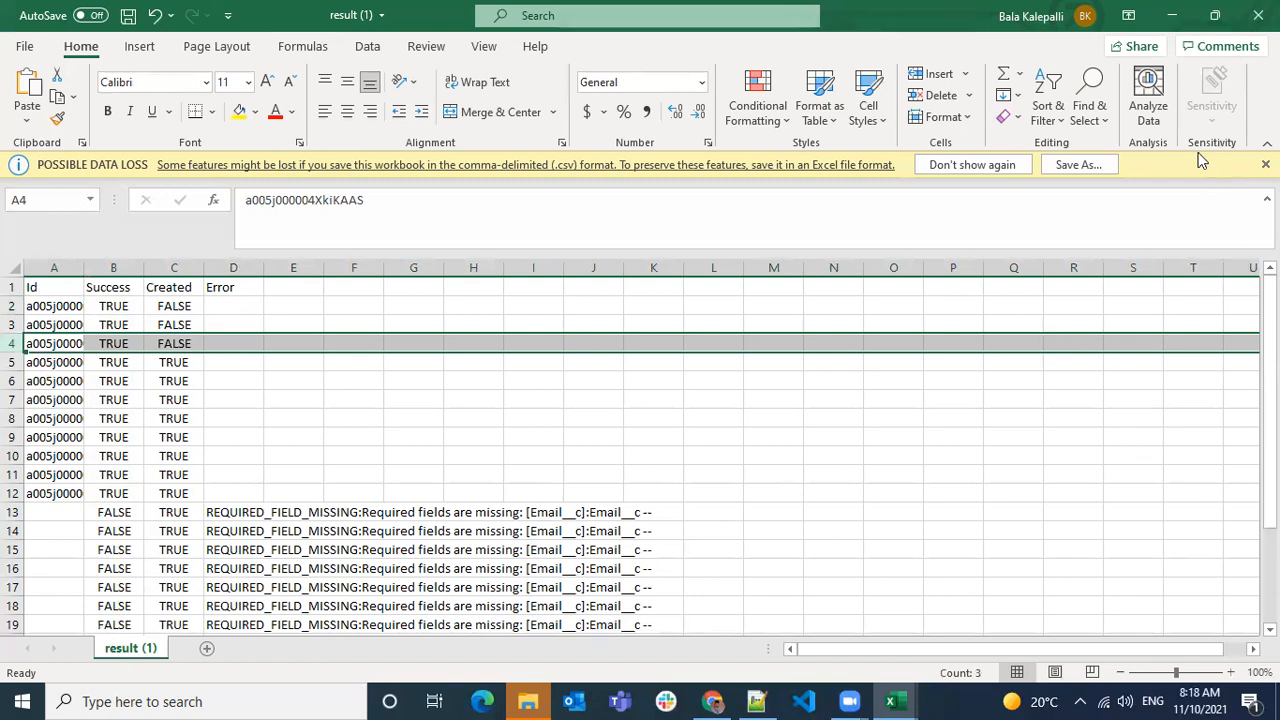
- Minimise the result file, switch to Chrome and look through the All list view of Projects in SF Tech
click(1172, 15)
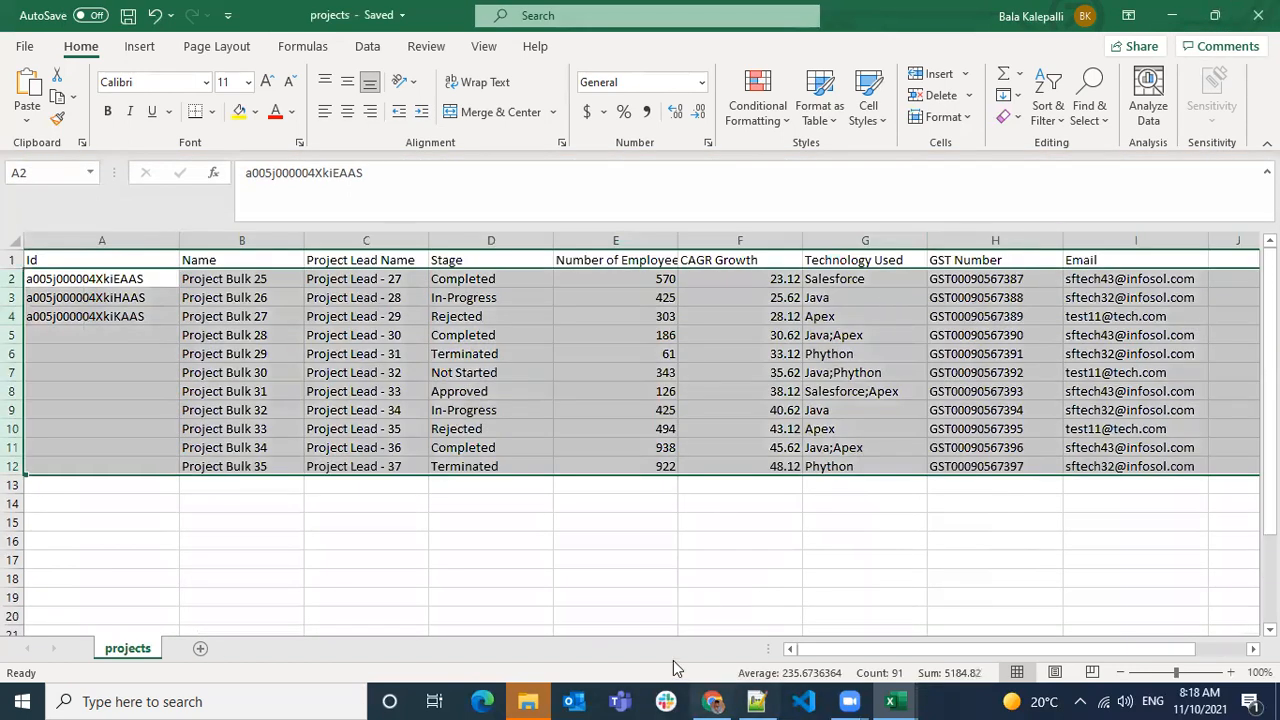
click(713, 700)
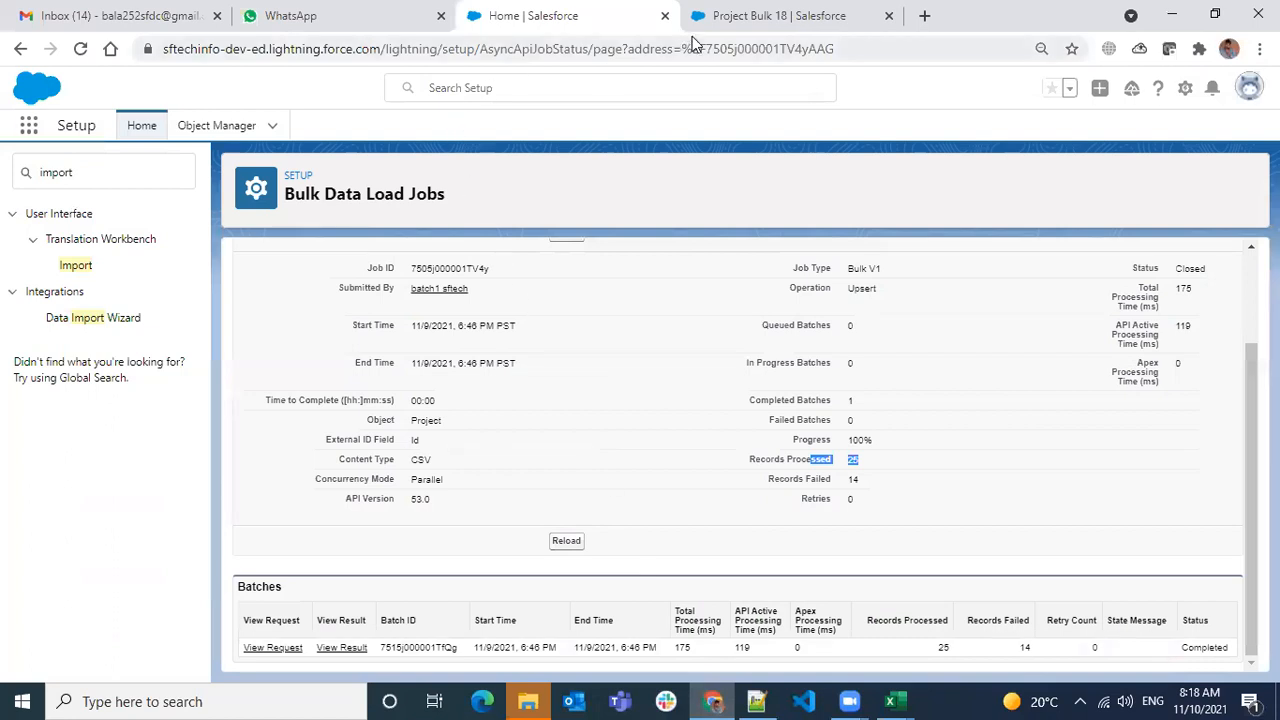
click(904, 86)
key(ctrl+Tab)
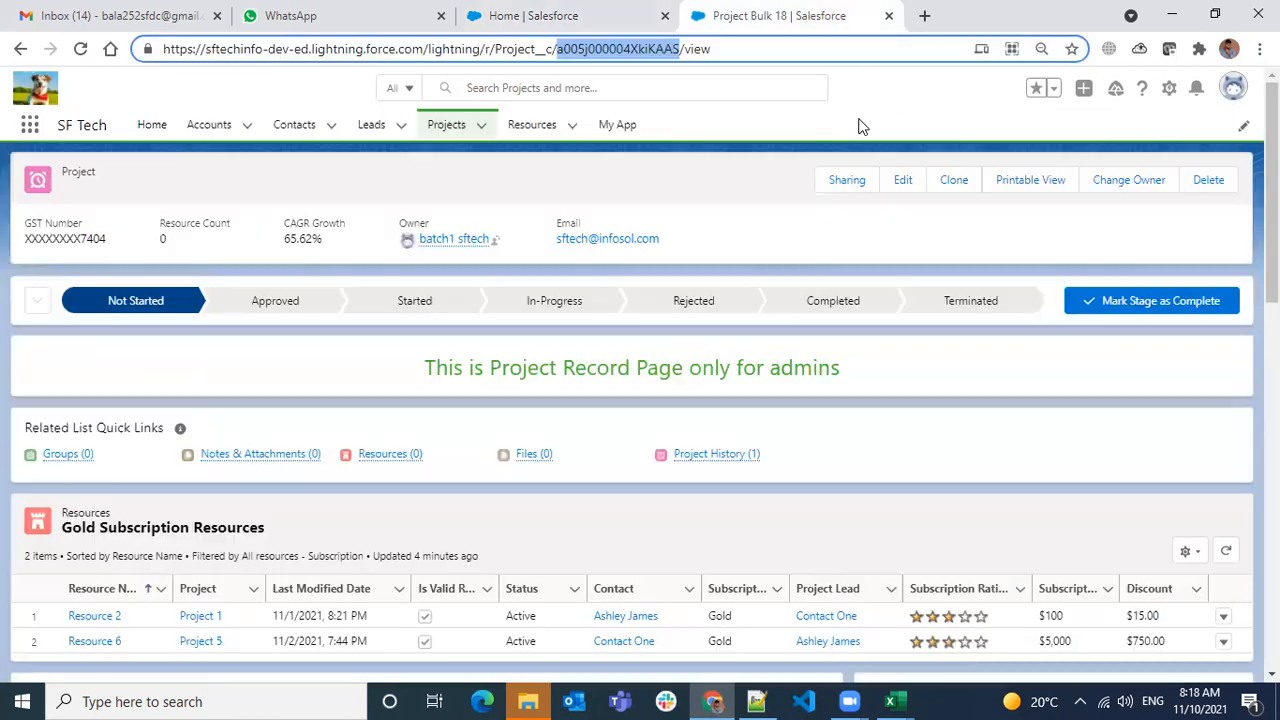
click(446, 125)
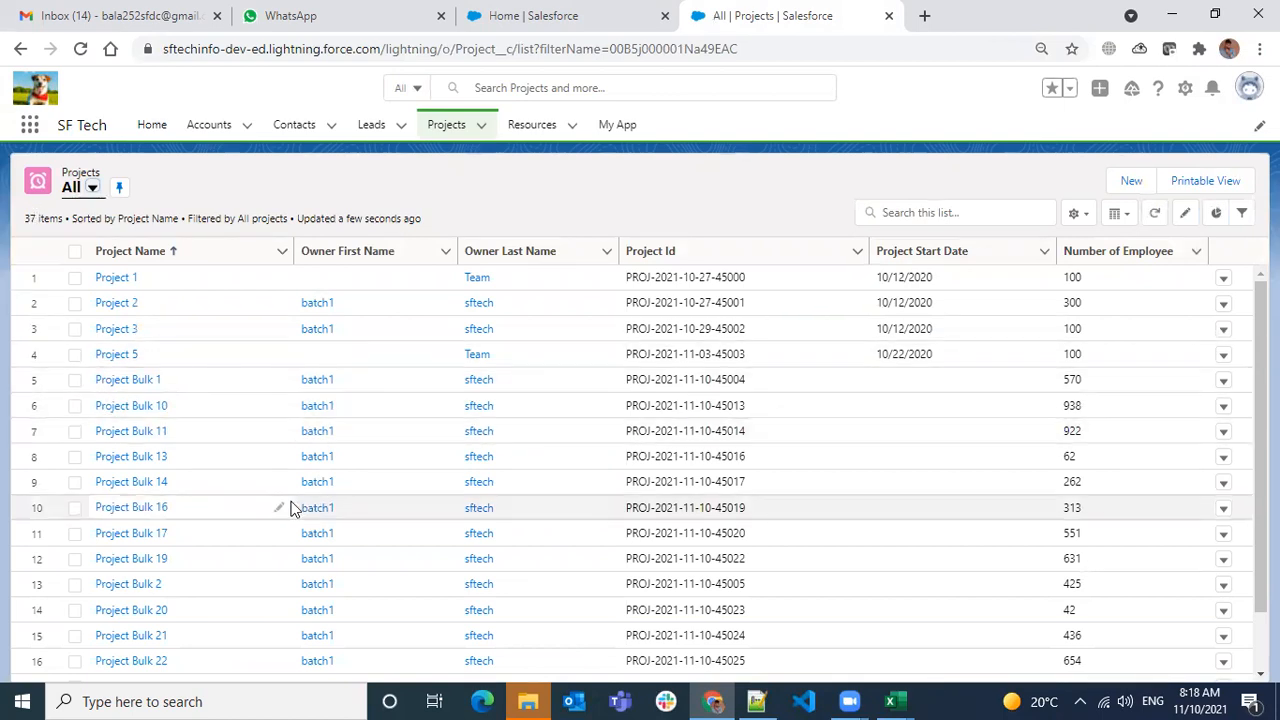
scroll(290, 510, down, 5)
scroll(414, 457, up, 5)
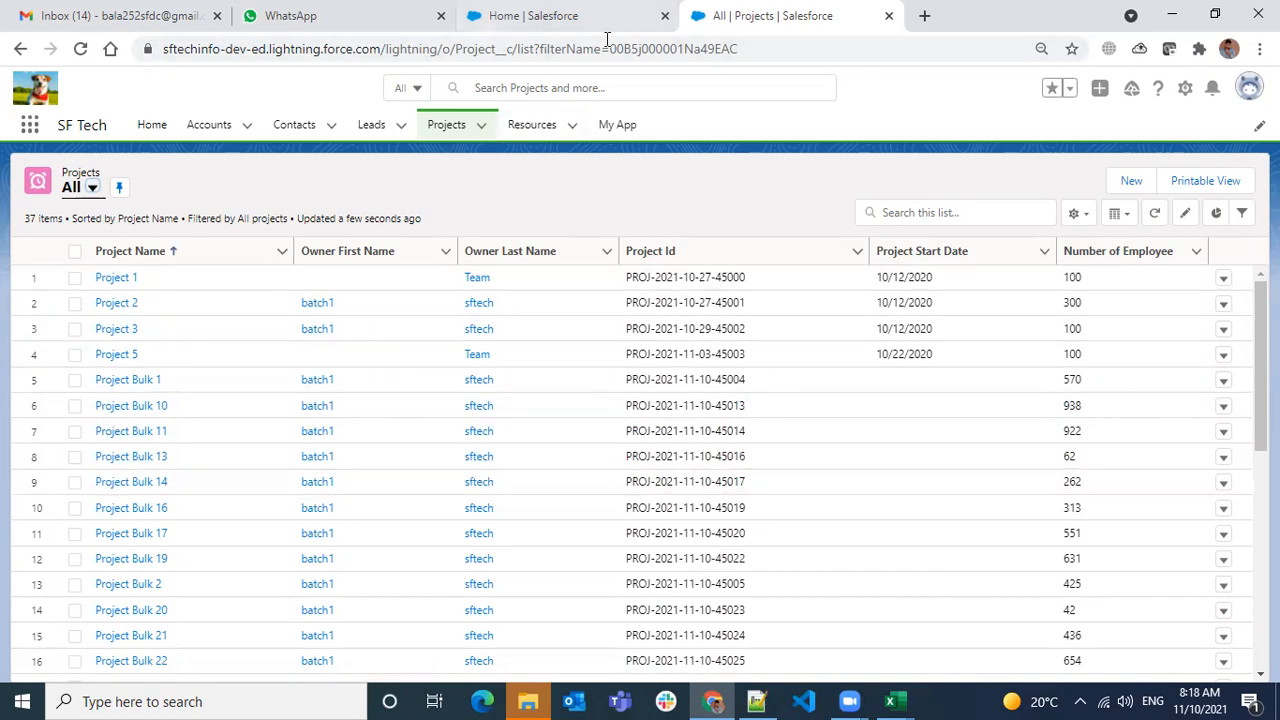
- Return to Salesforce Setup, search the setup entries for "data load", and open the Data Loader page
key(ctrl+shift+Tab)
double_click(88, 169)
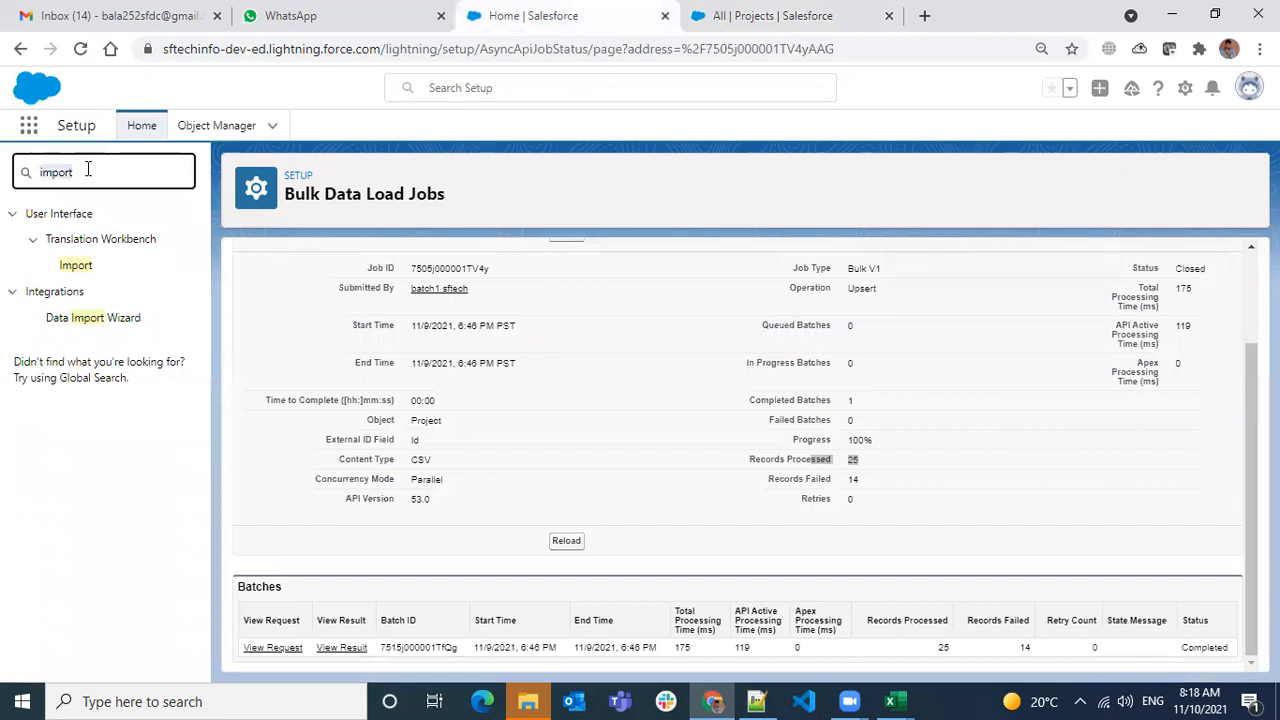
text(dta)
key(BackSpace)
key(BackSpace)
key(BackSpace)
text(data)
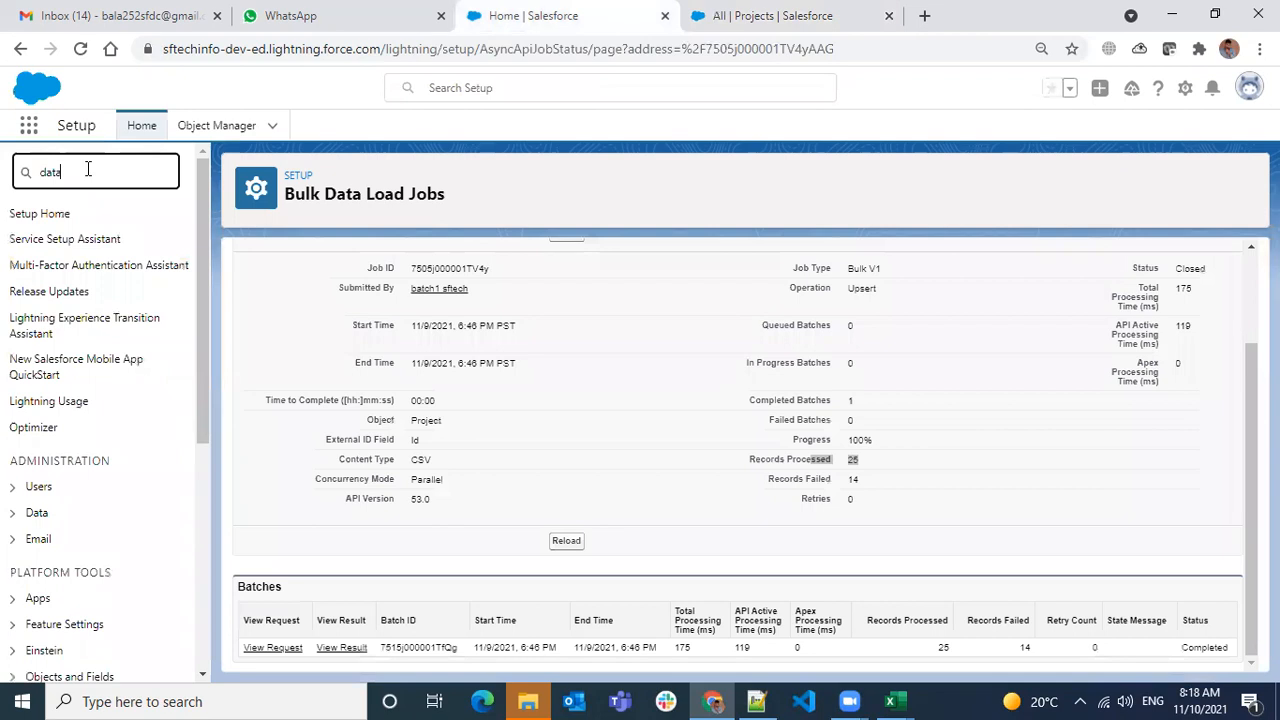
text( load)
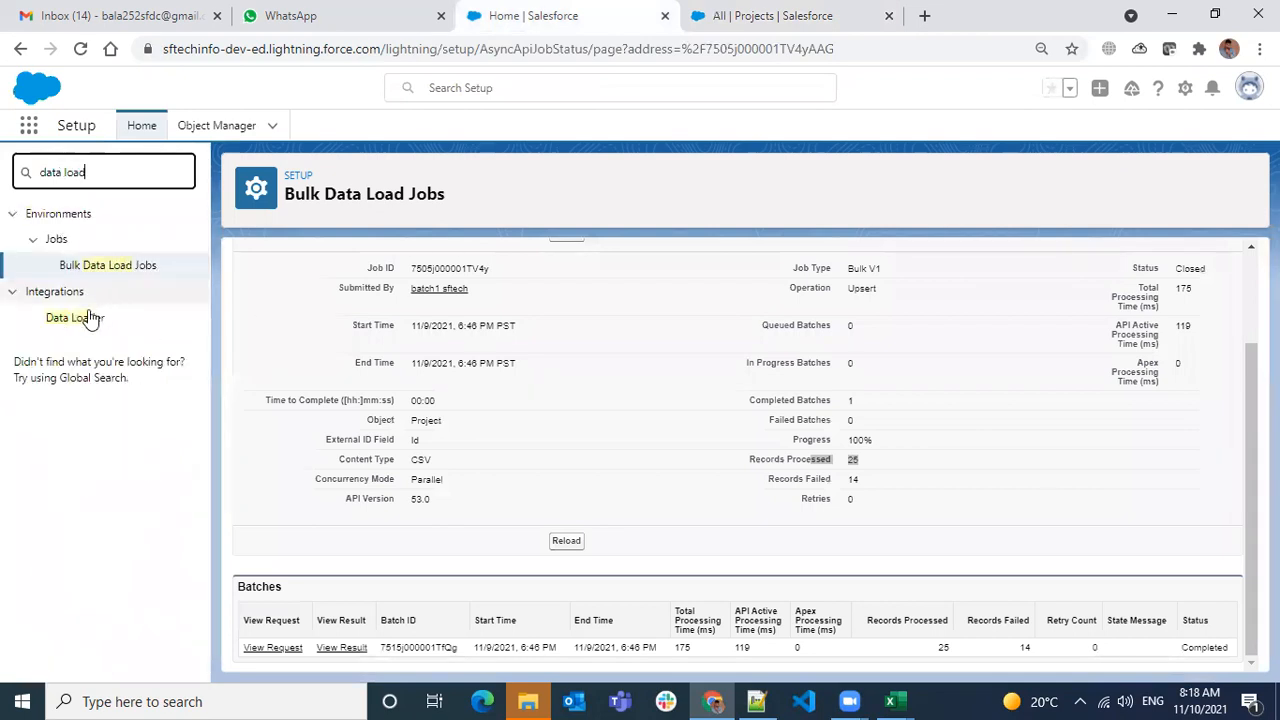
click(88, 317)
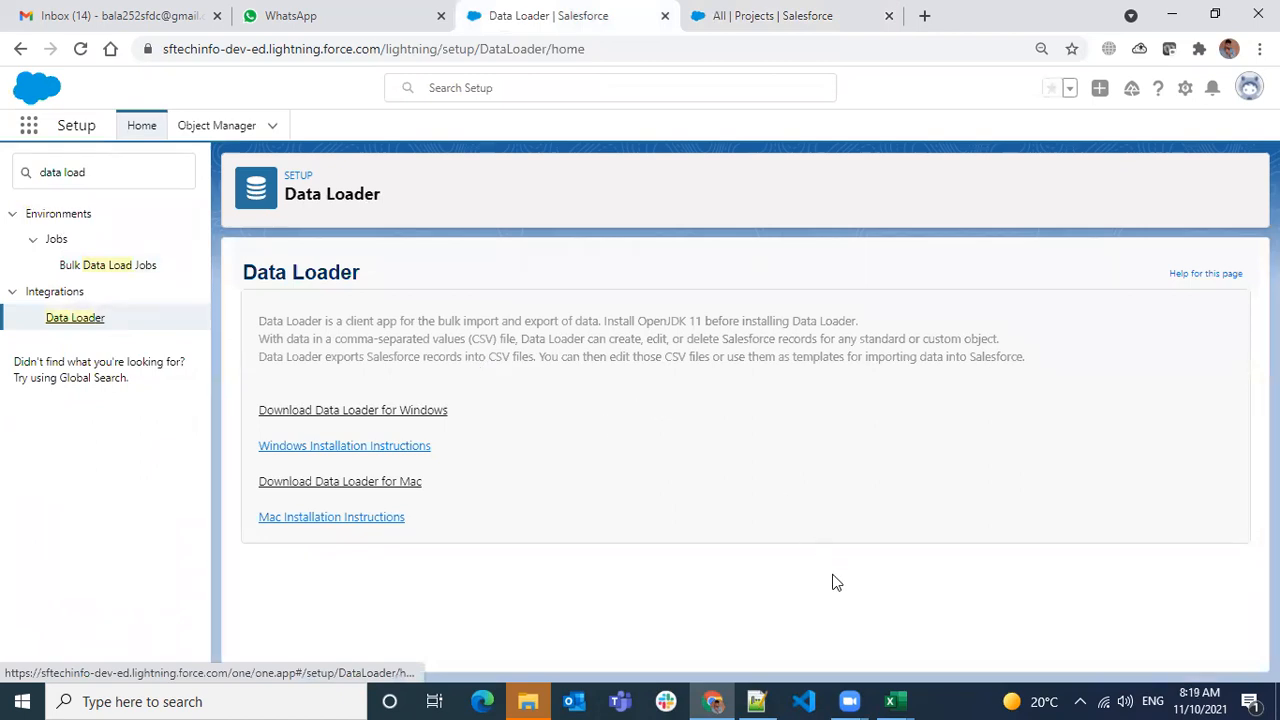
- Glance at the All list view of Projects in Chrome and switch to the result (1) file in Excel
click(892, 700)
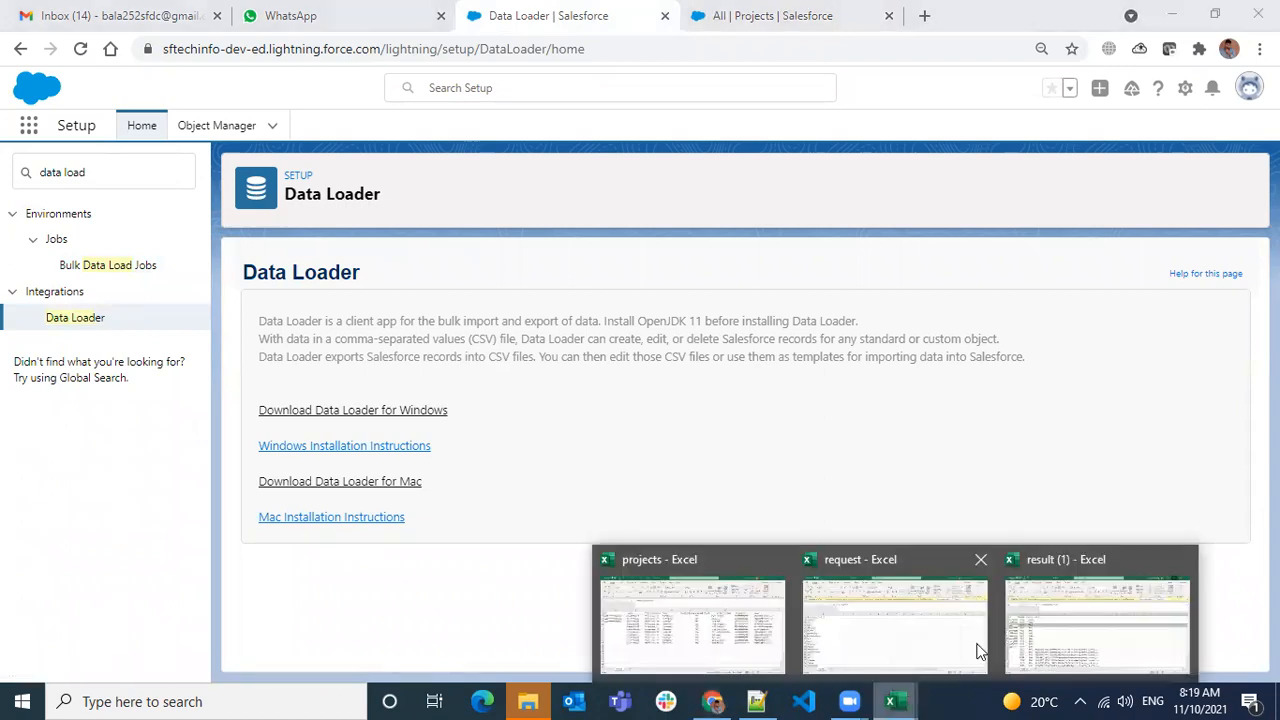
click(790, 16)
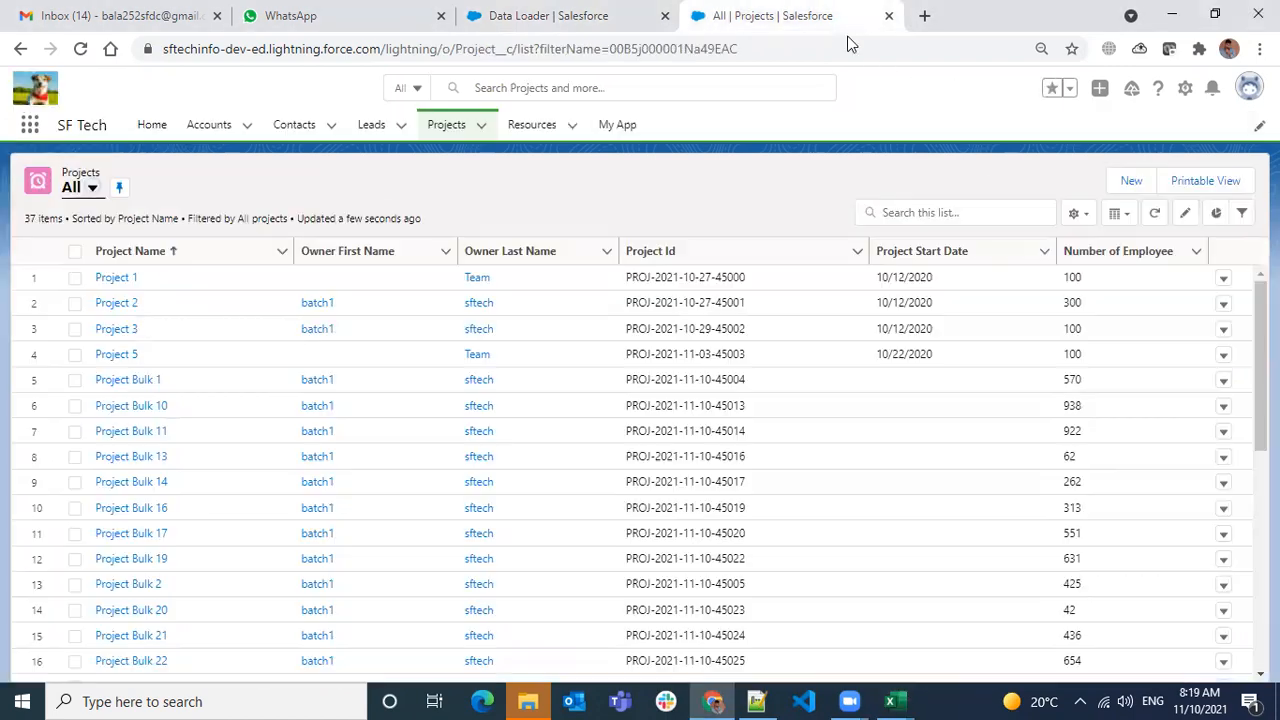
click(533, 18)
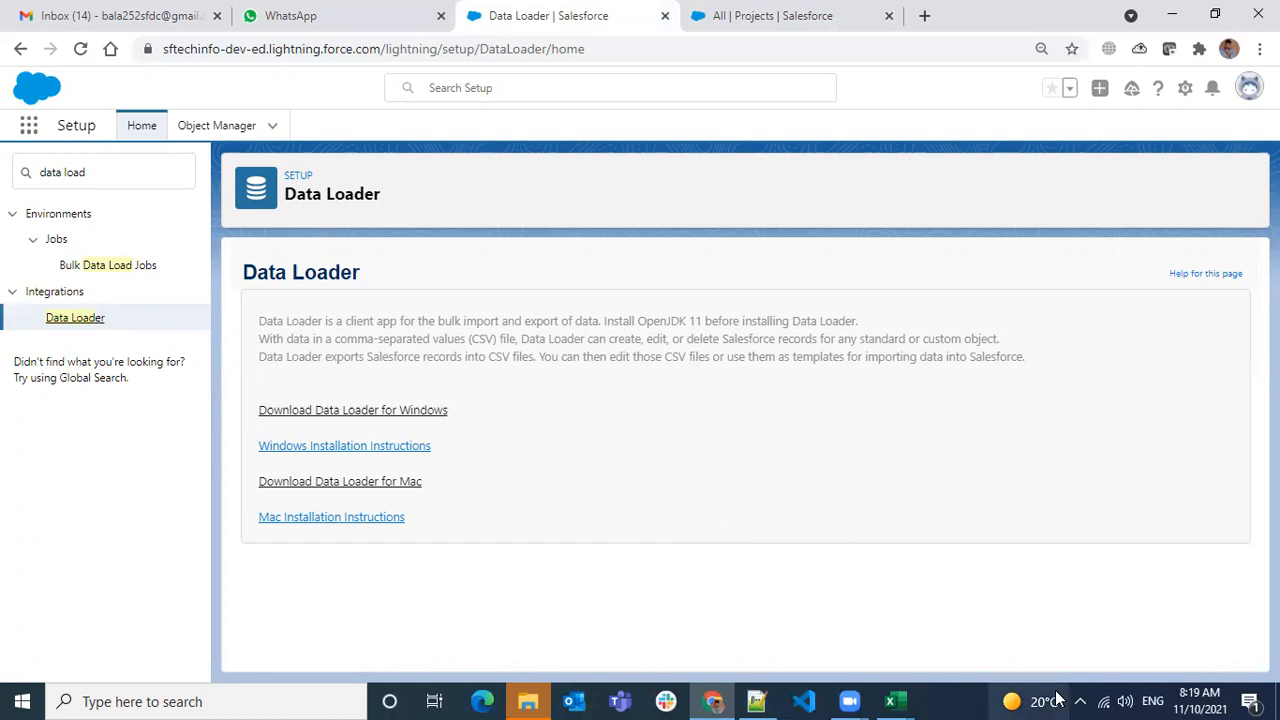
click(893, 701)
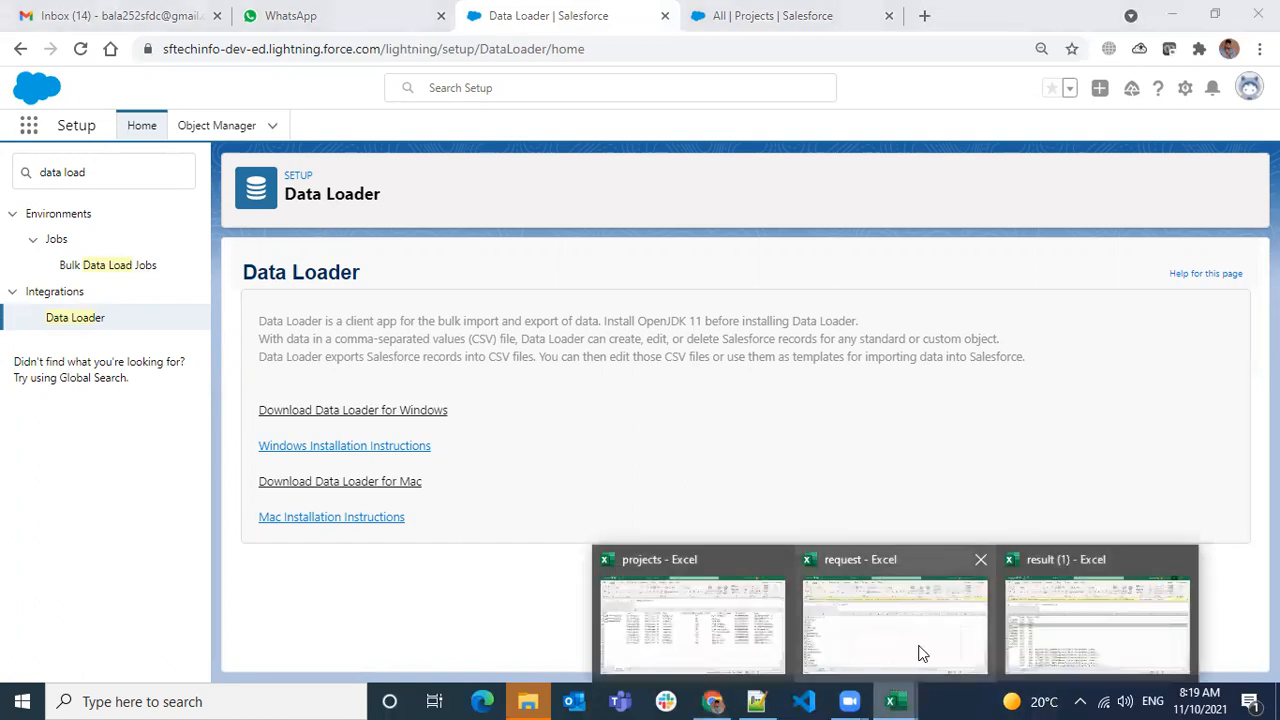
click(1078, 602)
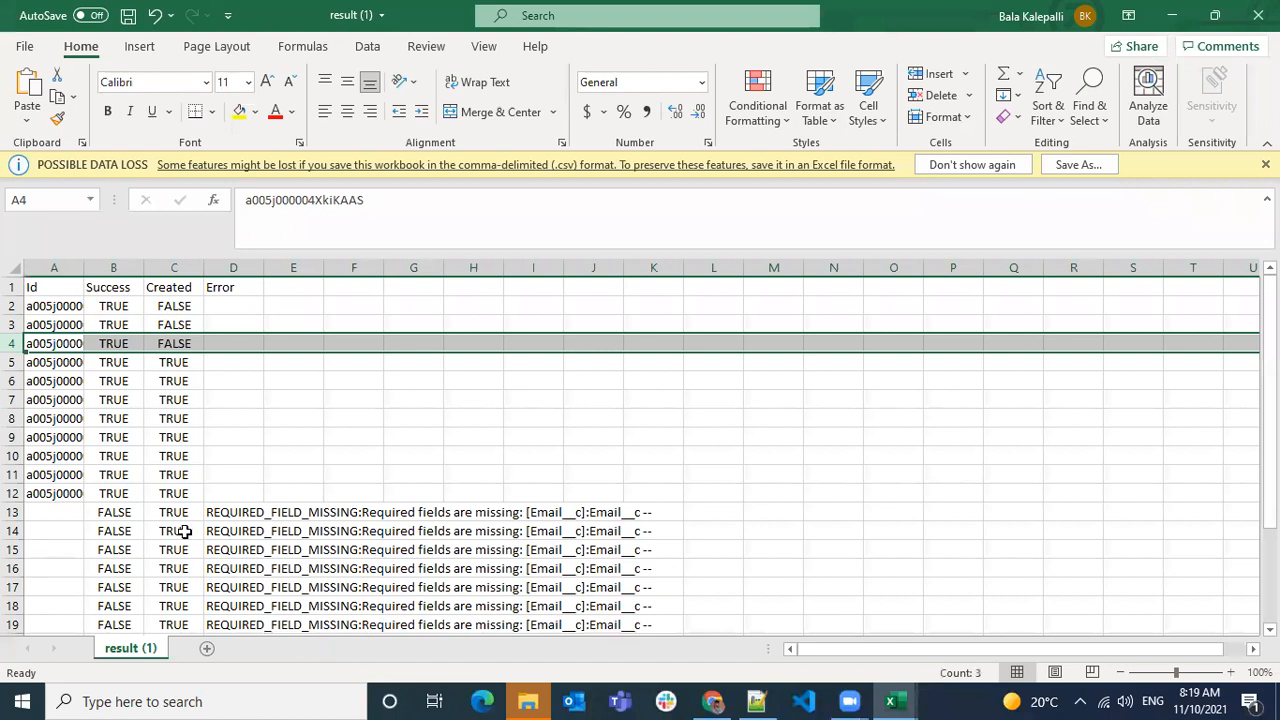
- Filter the result file's Success column to FALSE only and select the Success, Created and Error cells of the filtered rows
click(113, 287)
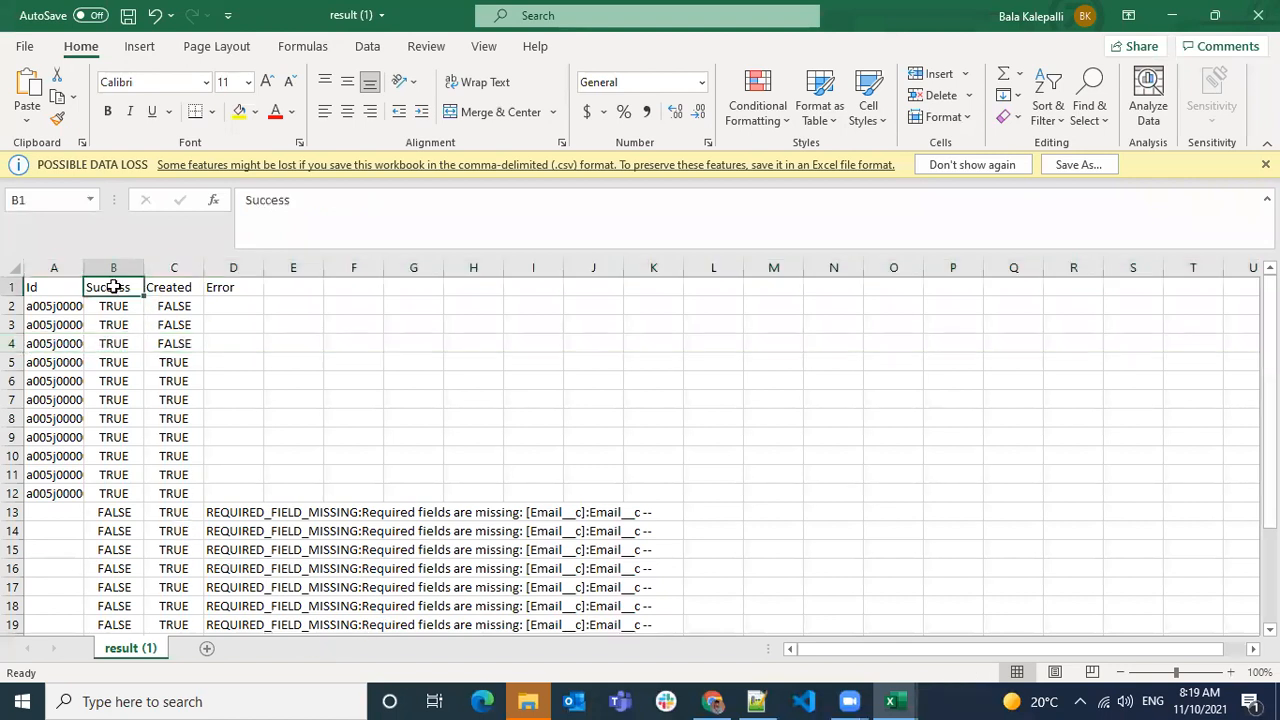
click(1048, 108)
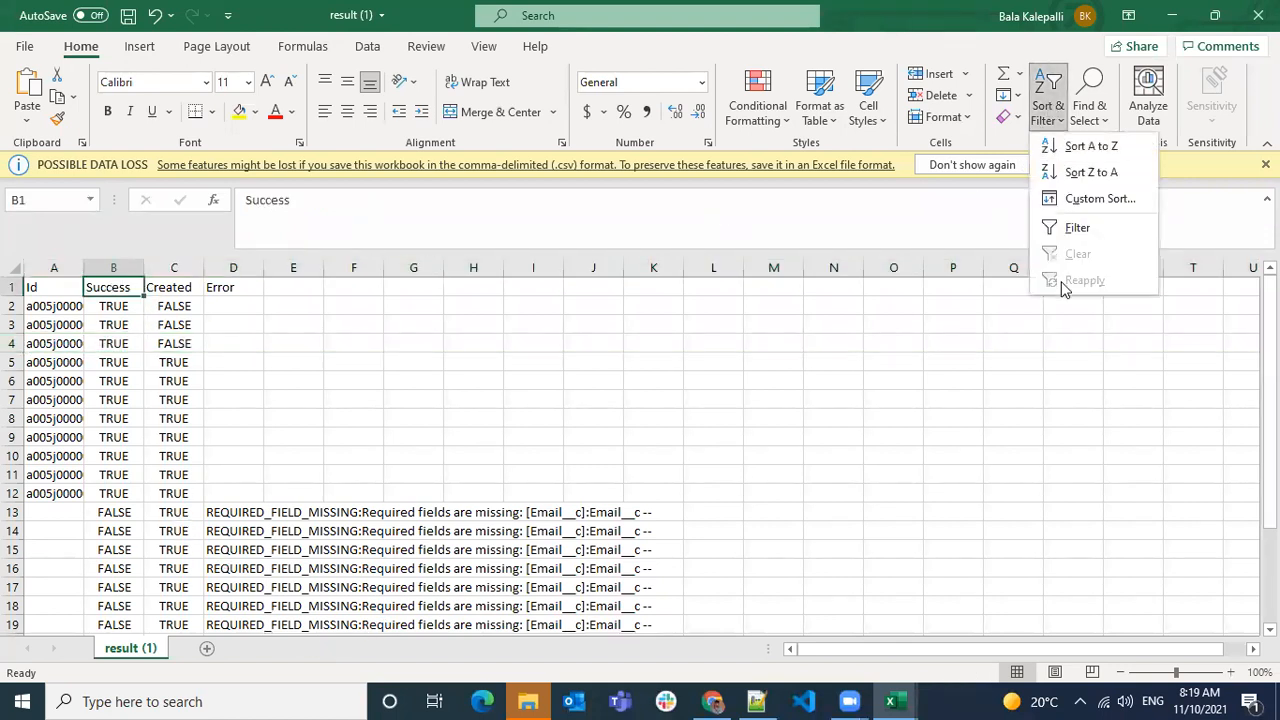
click(1077, 228)
click(135, 287)
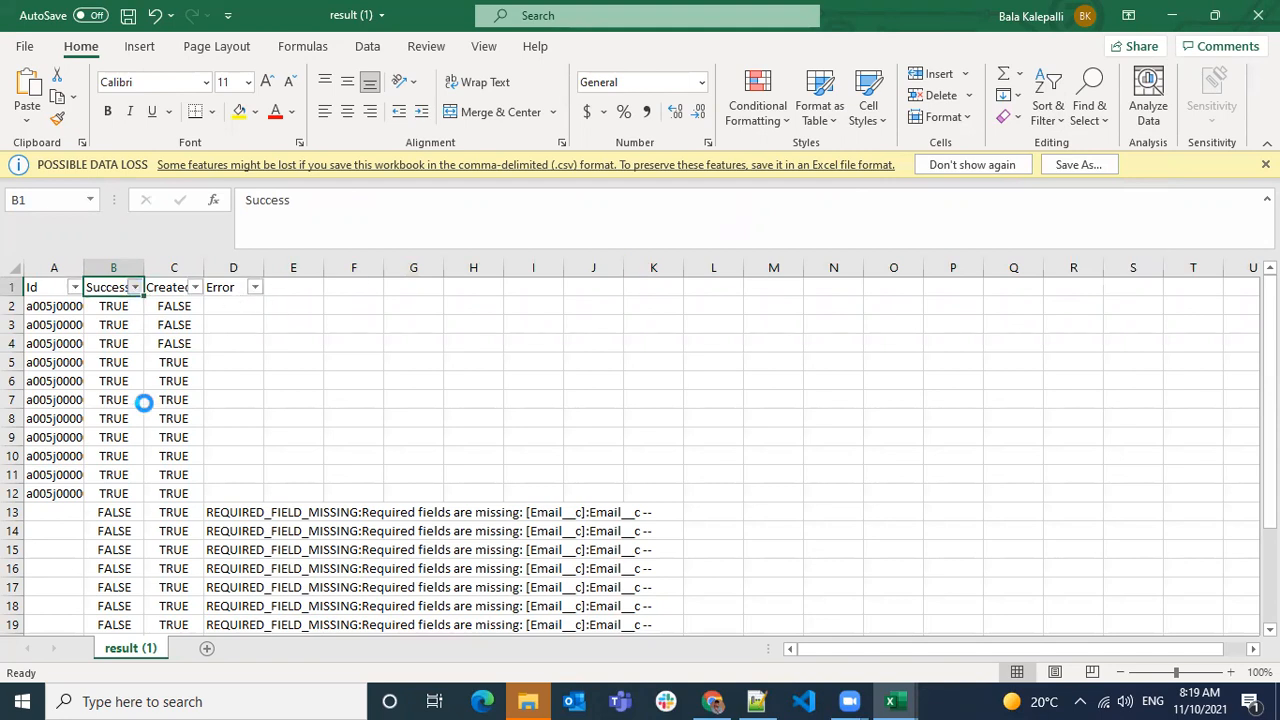
click(220, 514)
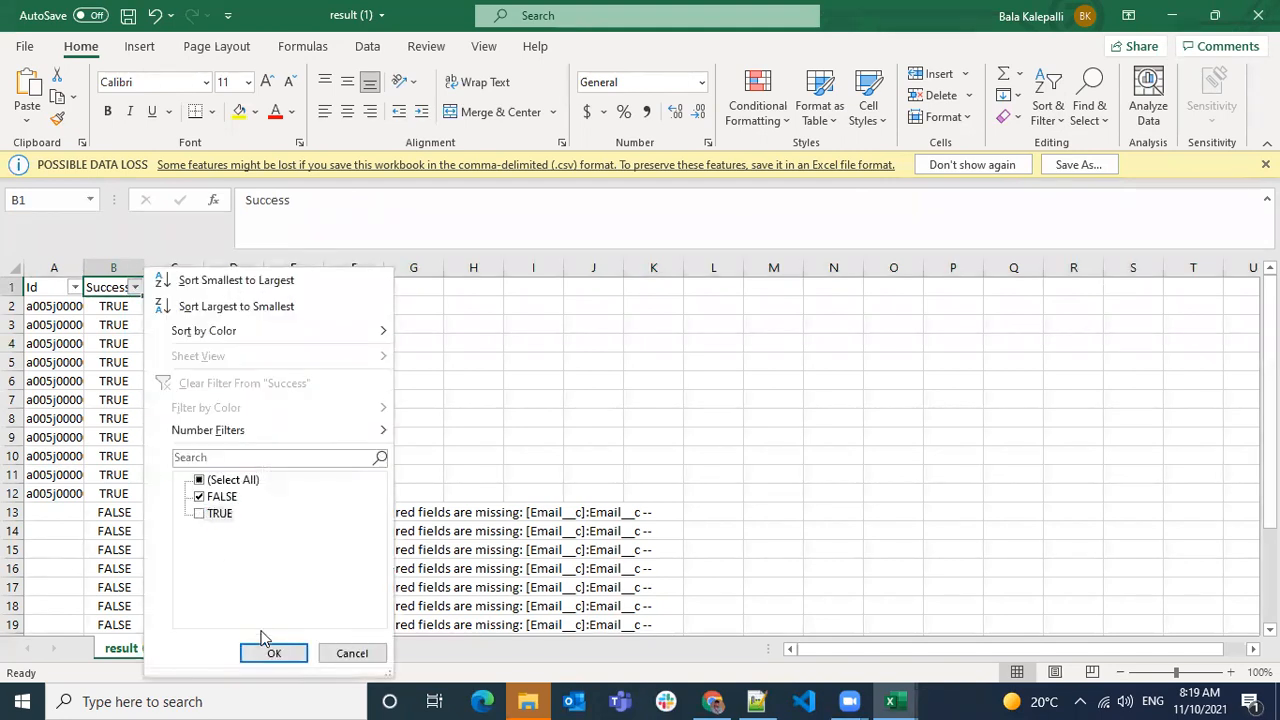
click(274, 653)
drag(112, 306, 630, 551)
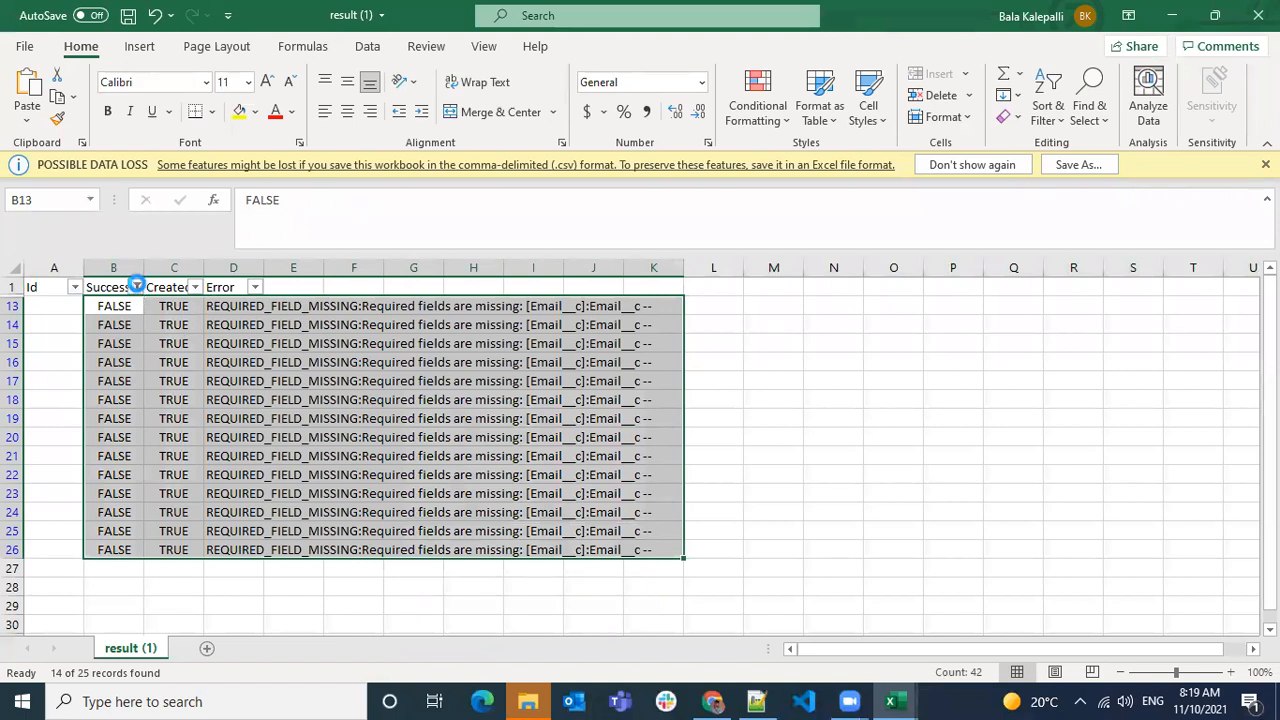
- Reset the Success column filter to show all values and select row 13, the first failed row
click(136, 286)
click(199, 480)
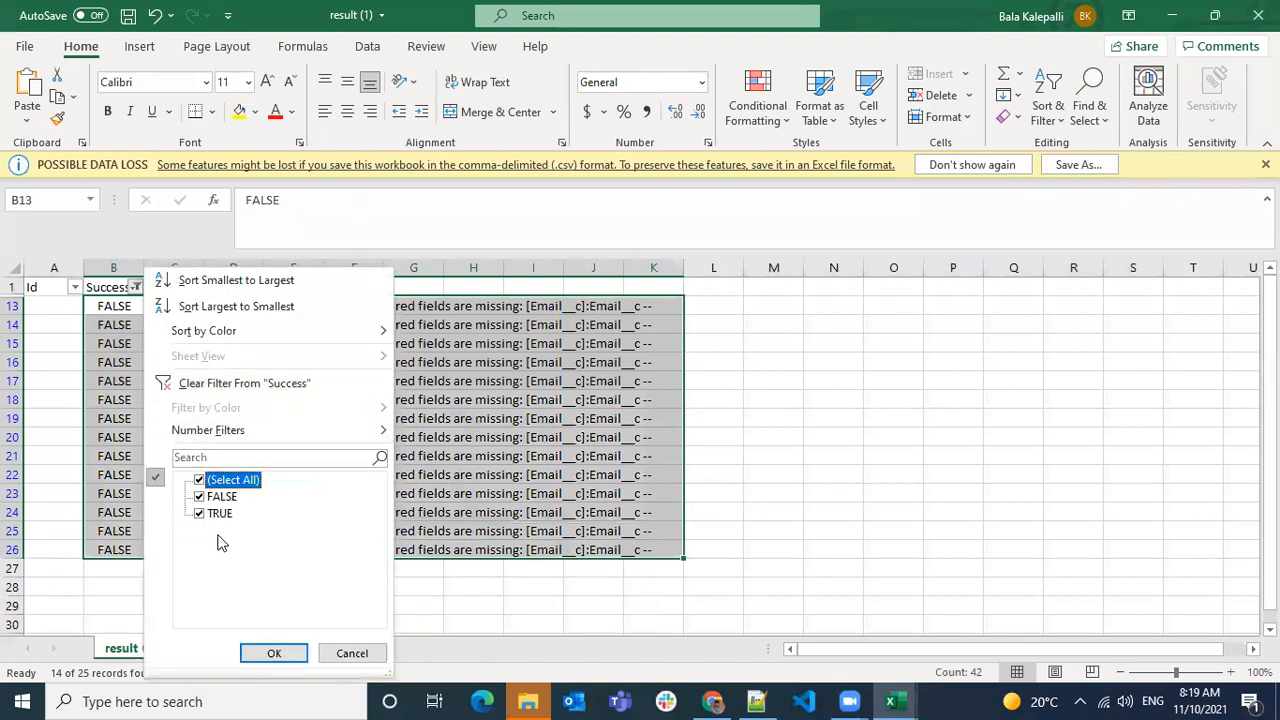
click(269, 655)
click(90, 386)
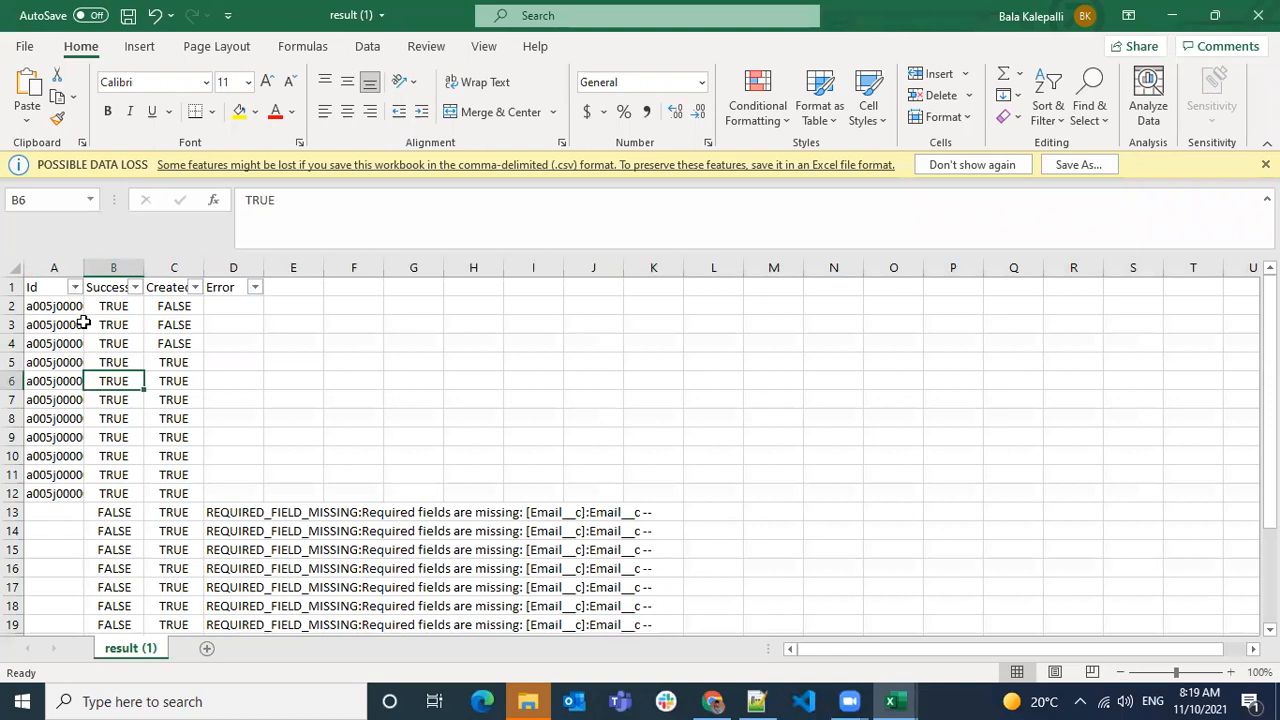
click(114, 514)
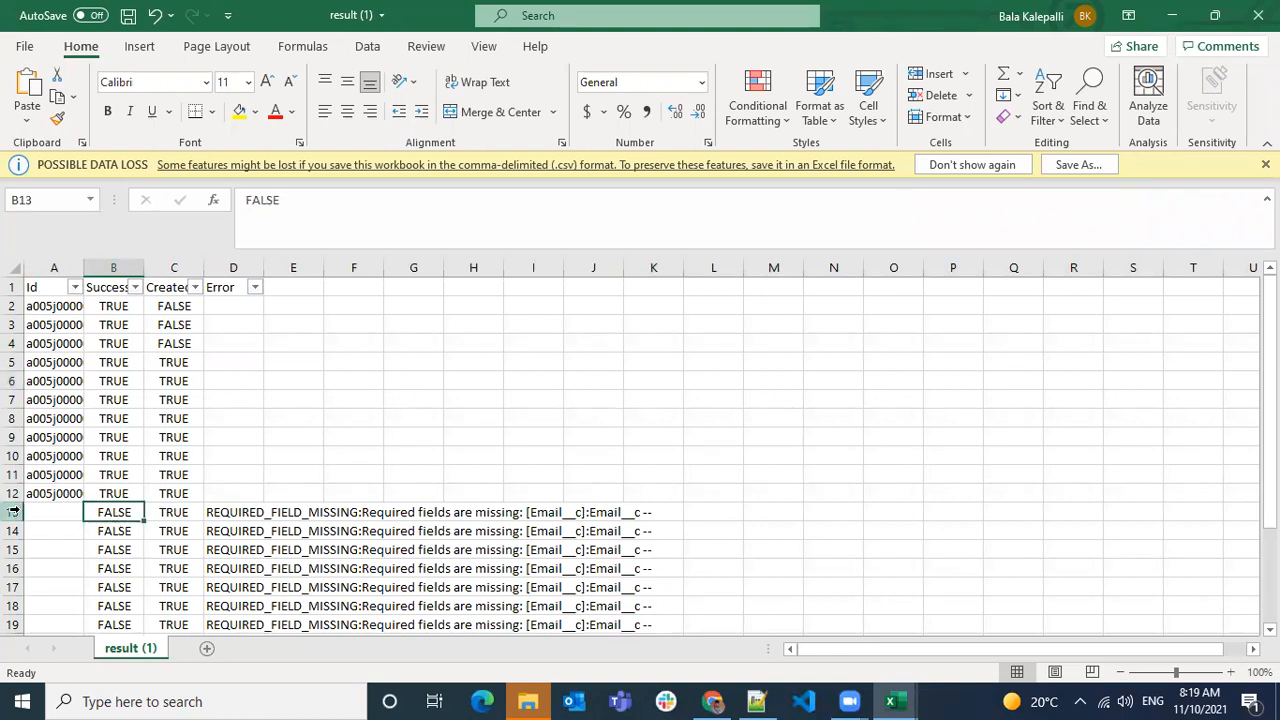
click(13, 511)
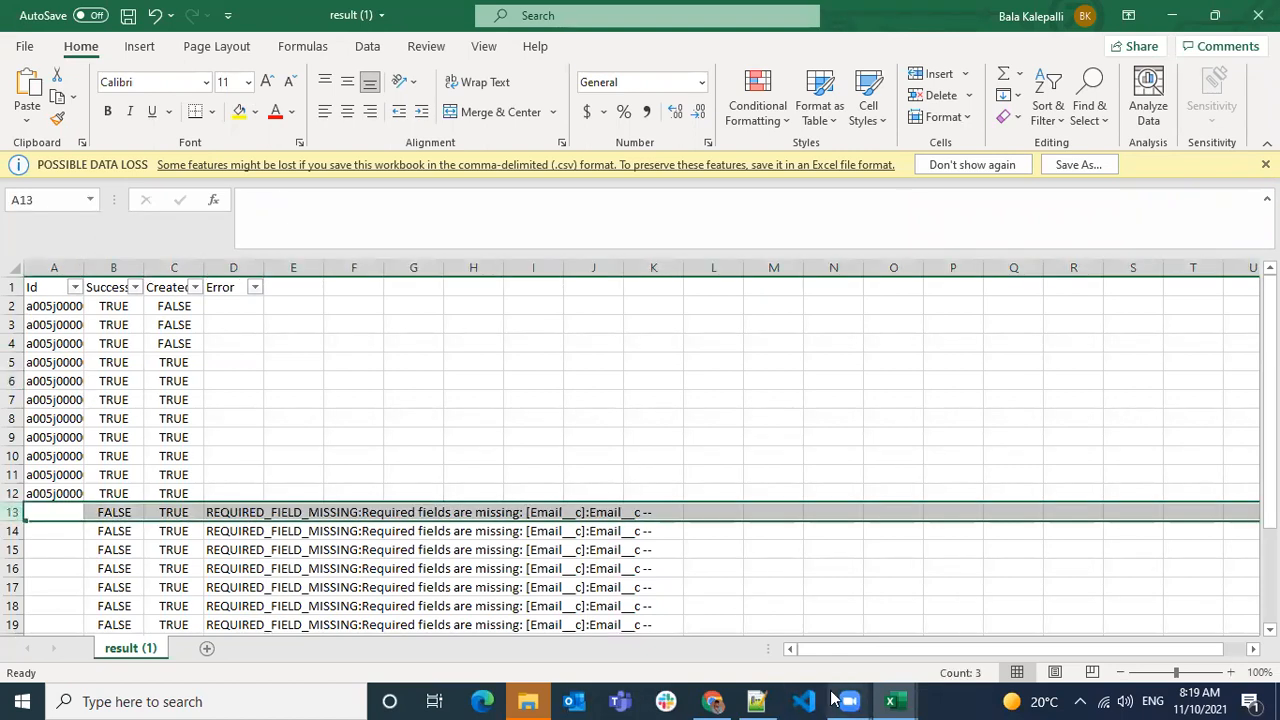
- Switch to the request file and review its project rows down to row 26
click(890, 701)
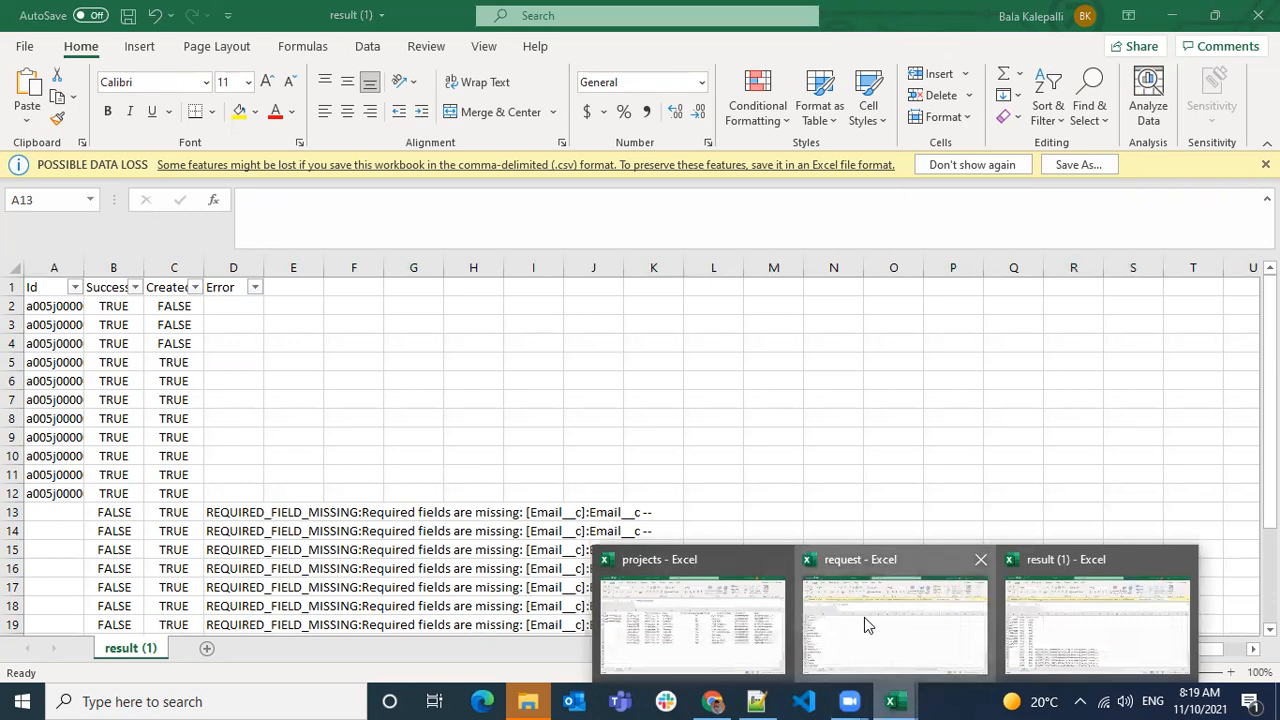
click(864, 617)
mouse_move(196, 494)
mouse_down()
mouse_move(7, 488)
mouse_move(174, 490)
mouse_up()
scroll(571, 591, down, 6)
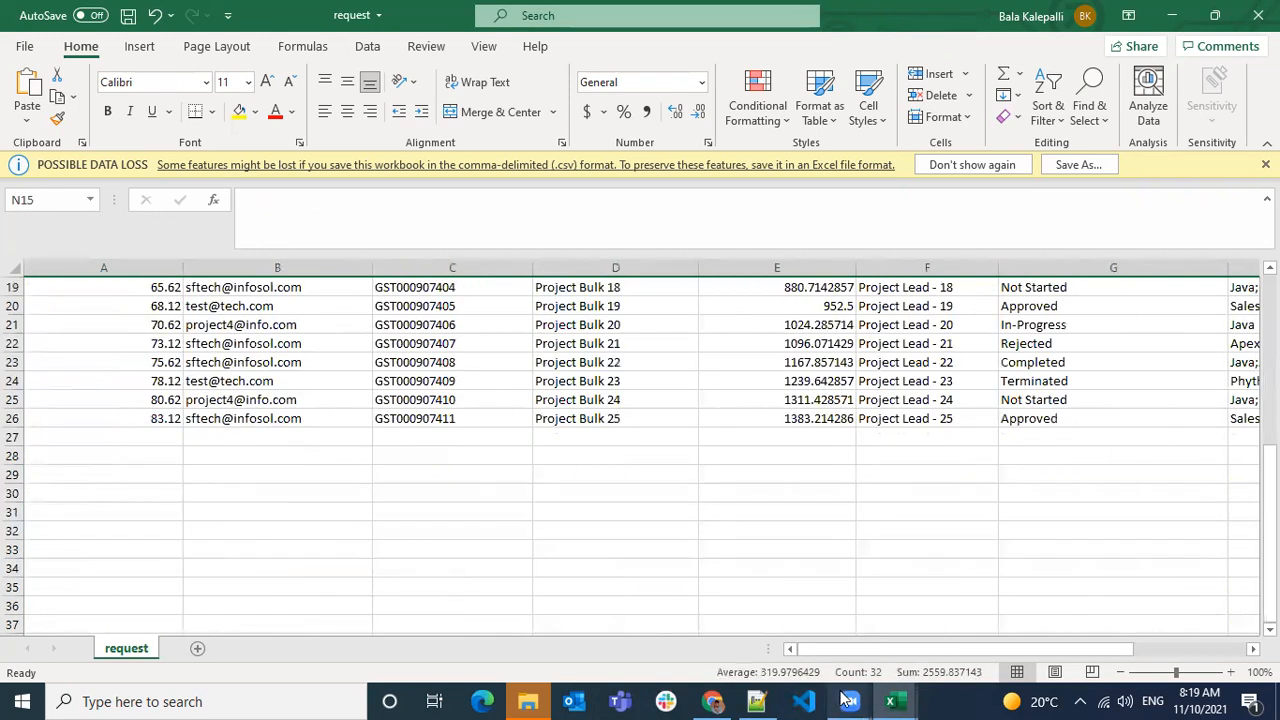
- Compare row 13 and the end of the data in the projects file with row 13 of the result (1) file
click(890, 701)
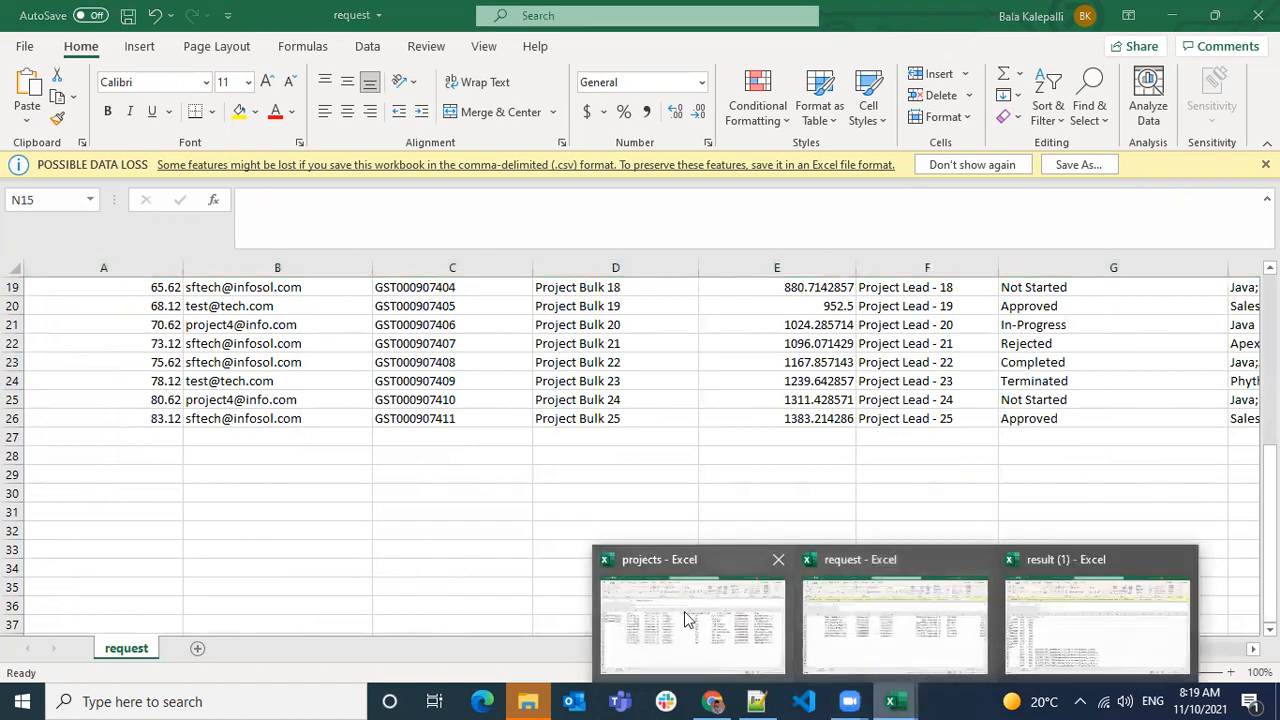
click(686, 619)
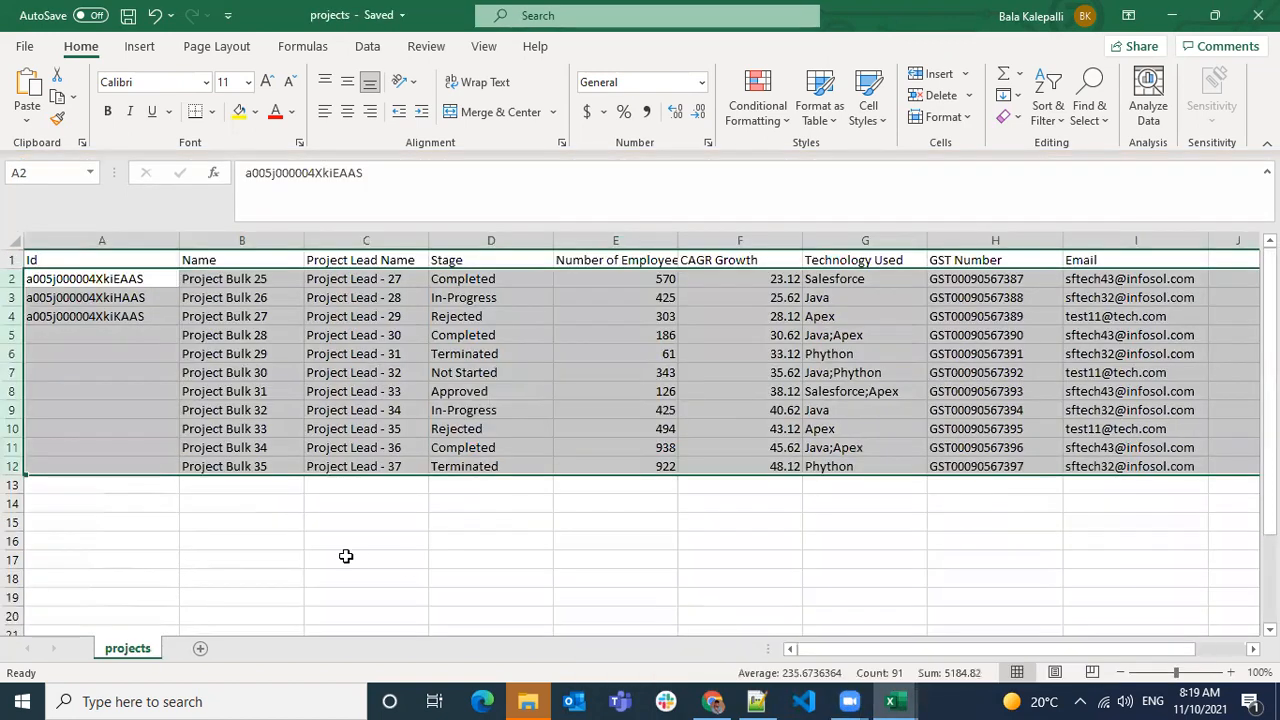
click(89, 514)
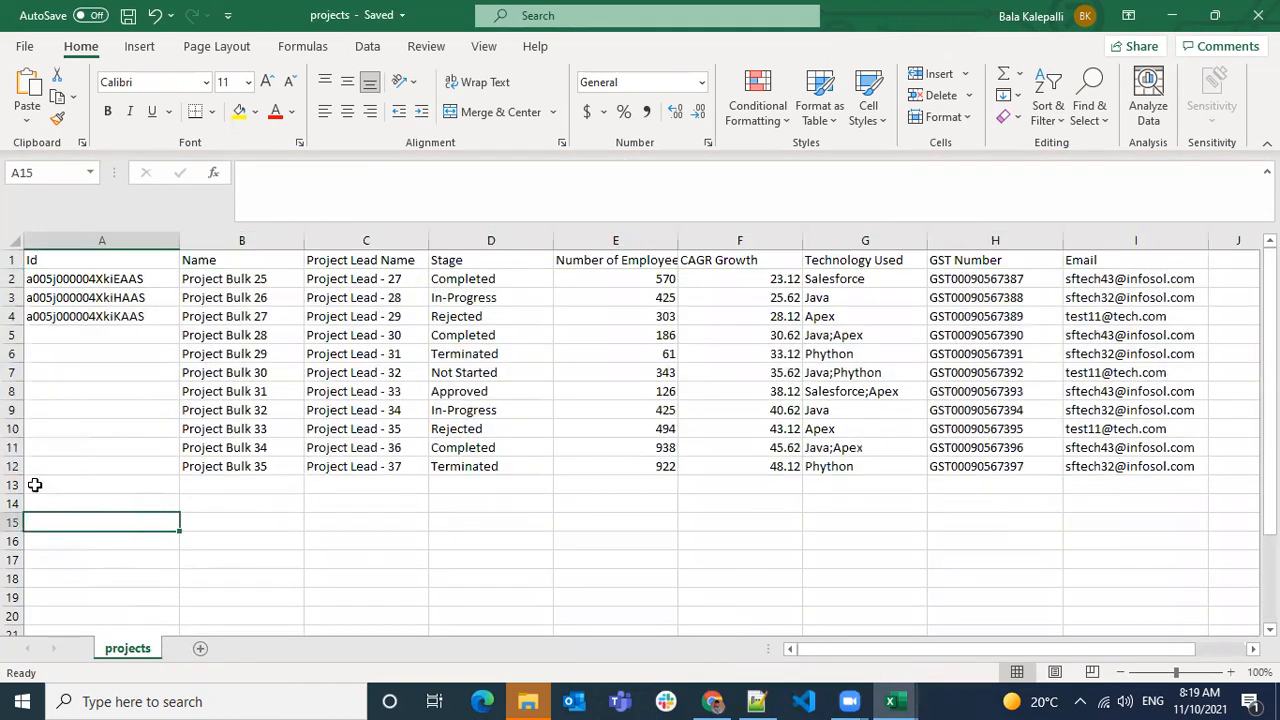
click(893, 700)
click(1050, 630)
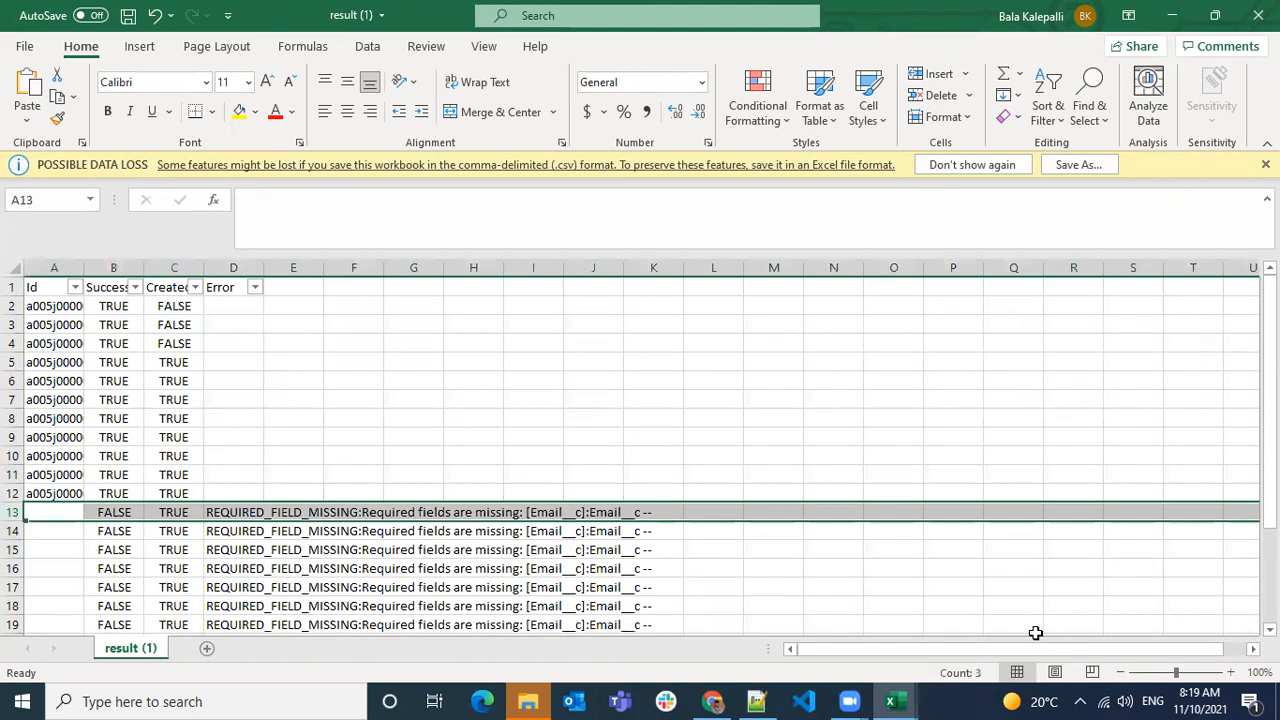
click(891, 700)
click(657, 596)
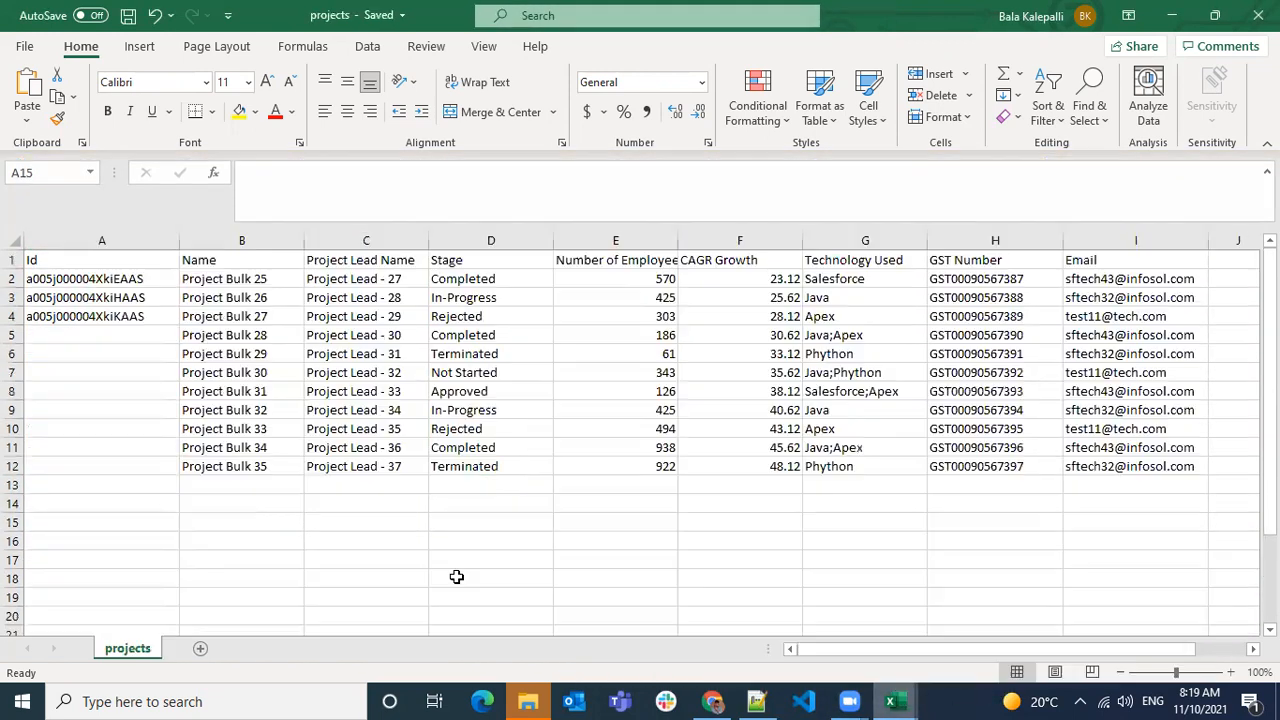
click(14, 485)
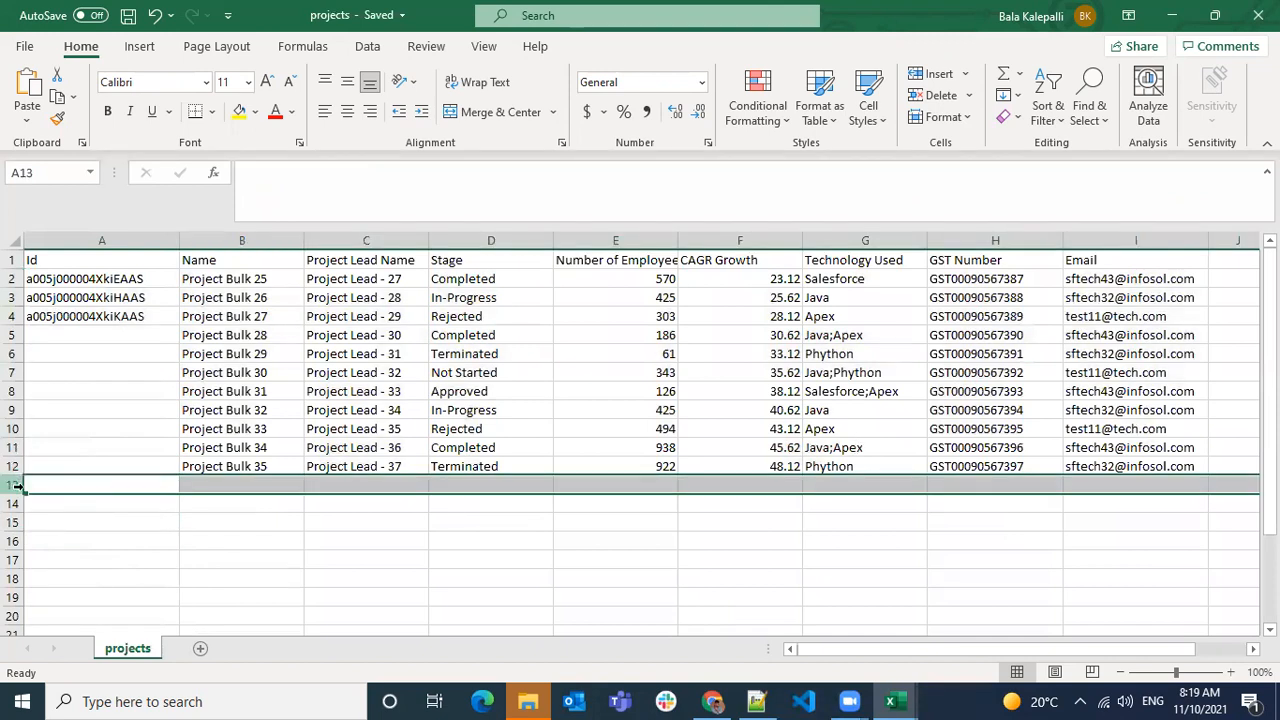
drag(1165, 650, 937, 639)
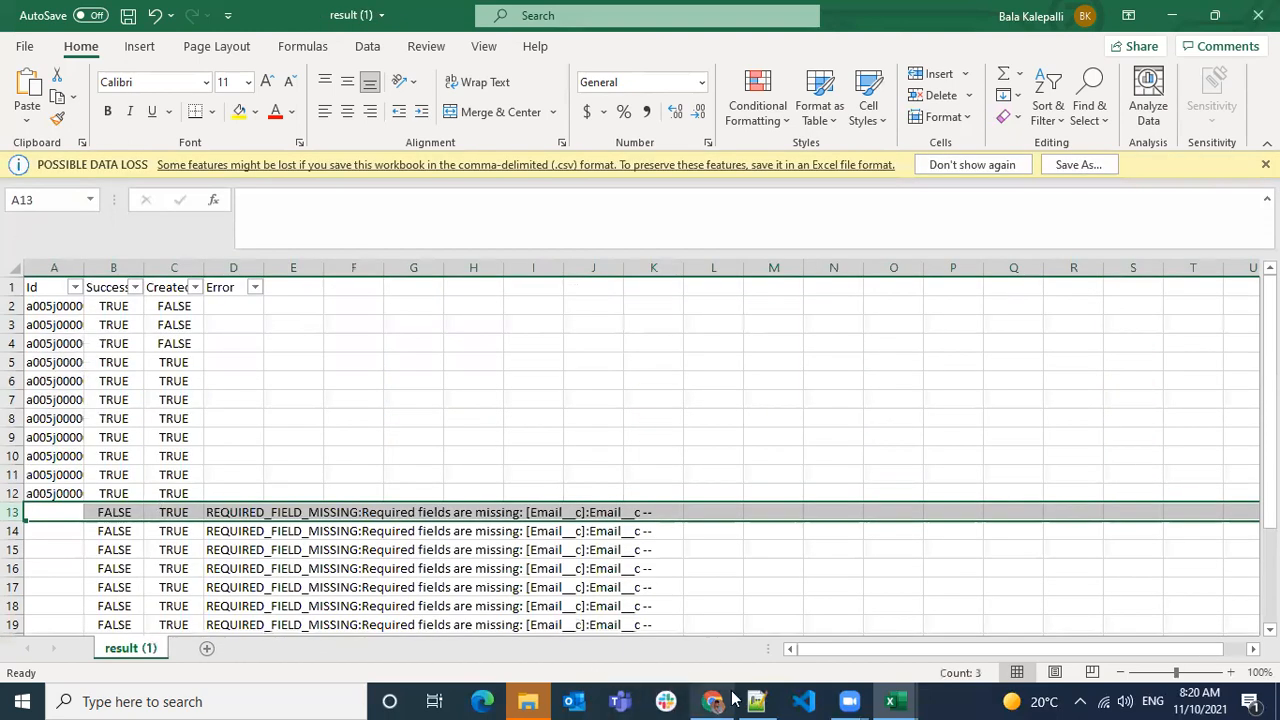
- Switch back to Chrome and download Data Loader for Windows from the Data Loader setup page
click(714, 700)
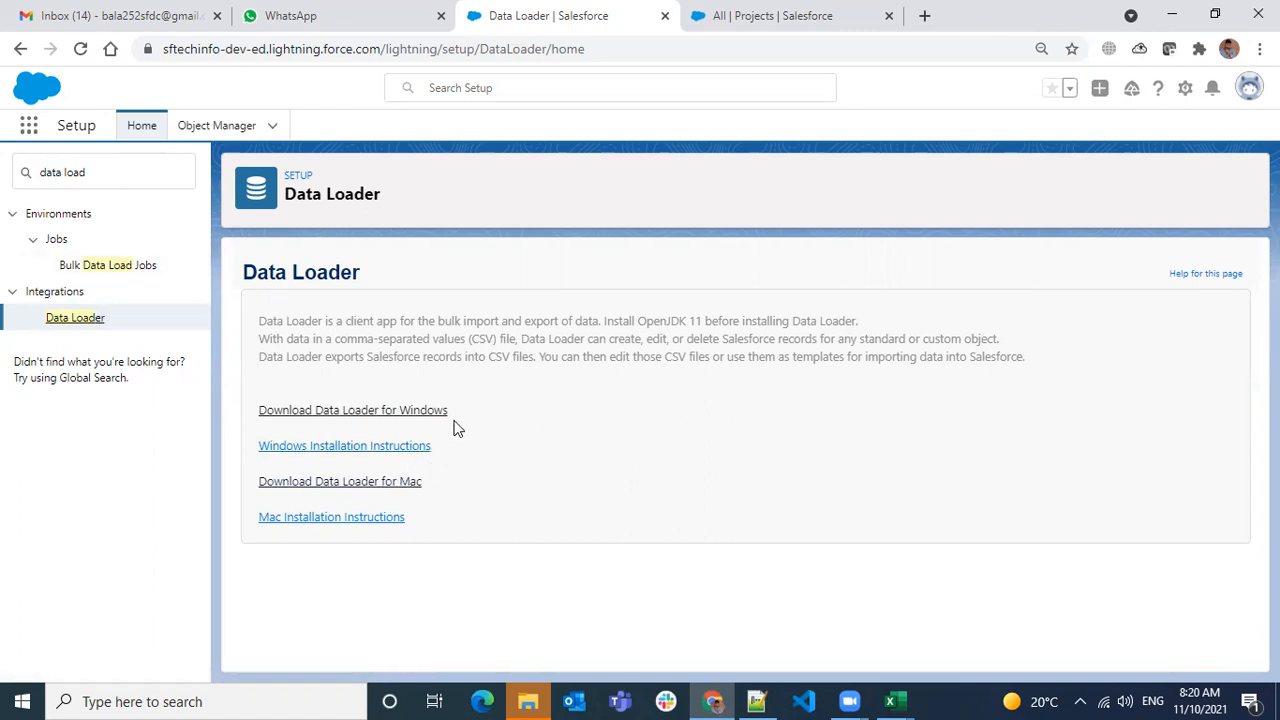
click(400, 417)
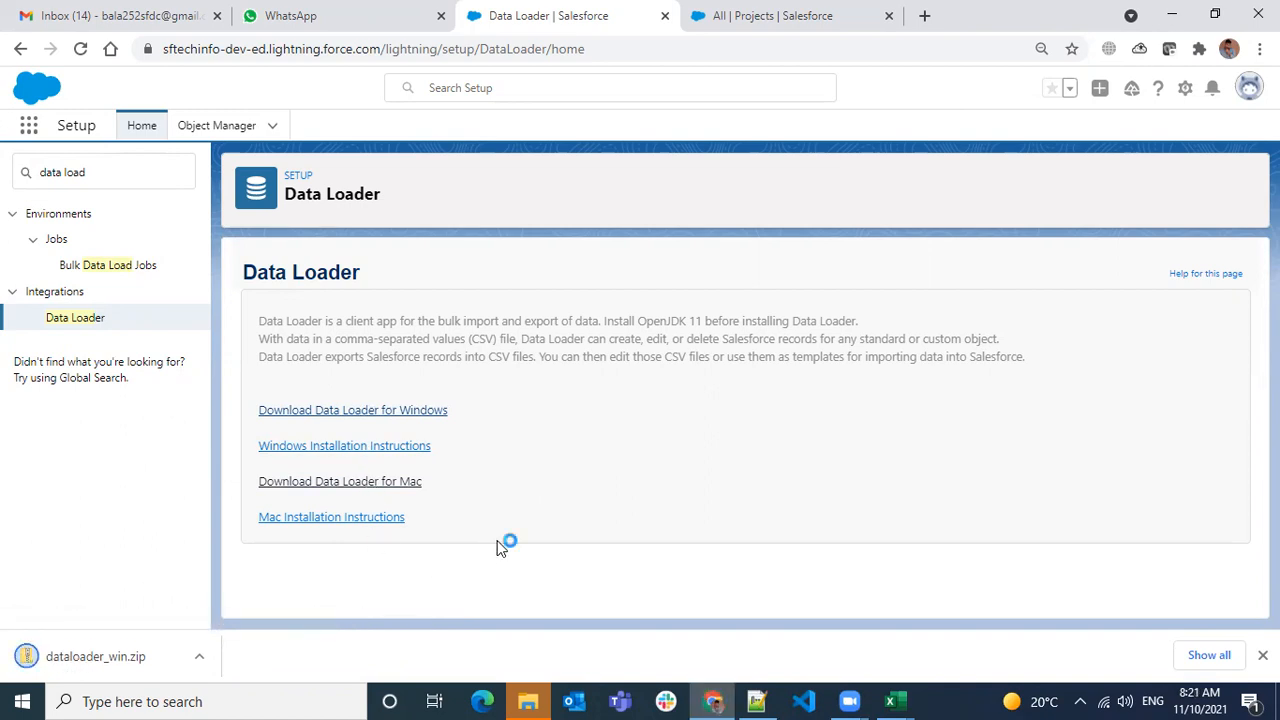
- Open the Windows installation instructions for Data Loader and read the help article through to its end
click(355, 452)
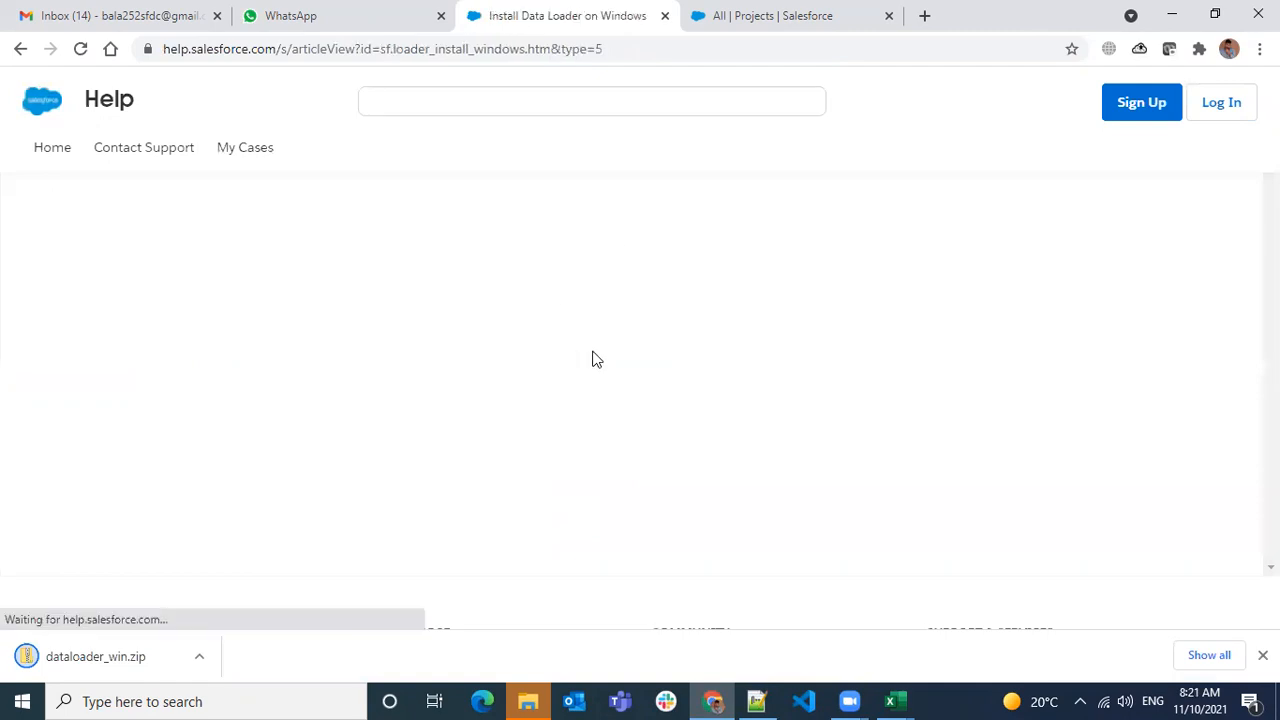
scroll(640, 430, down, 3)
scroll(647, 428, down, 2)
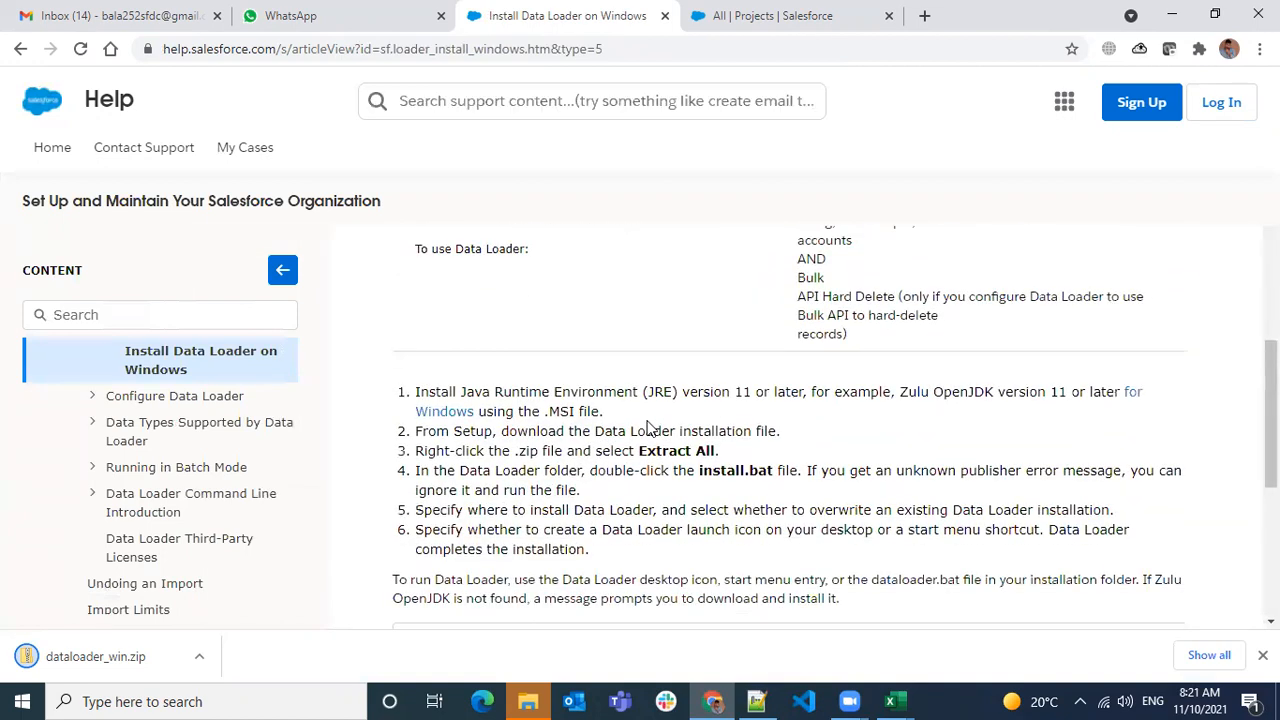
scroll(648, 422, down, 1)
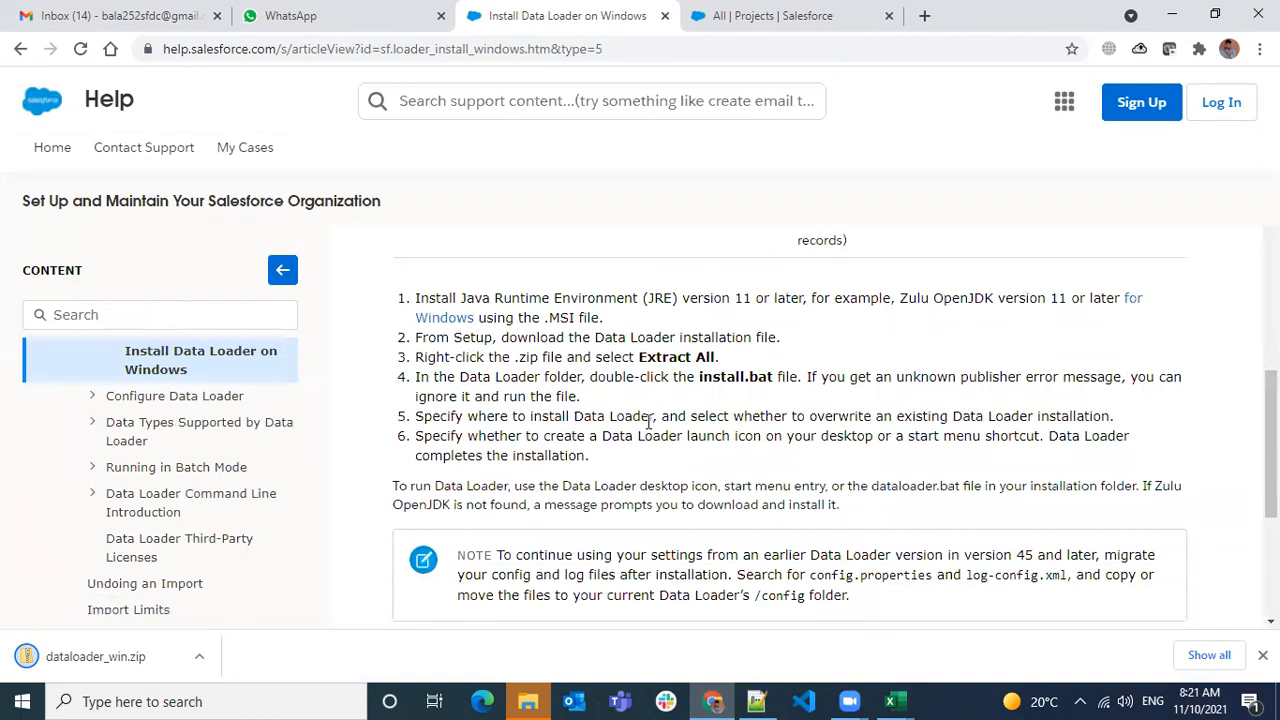
scroll(648, 422, down, 3)
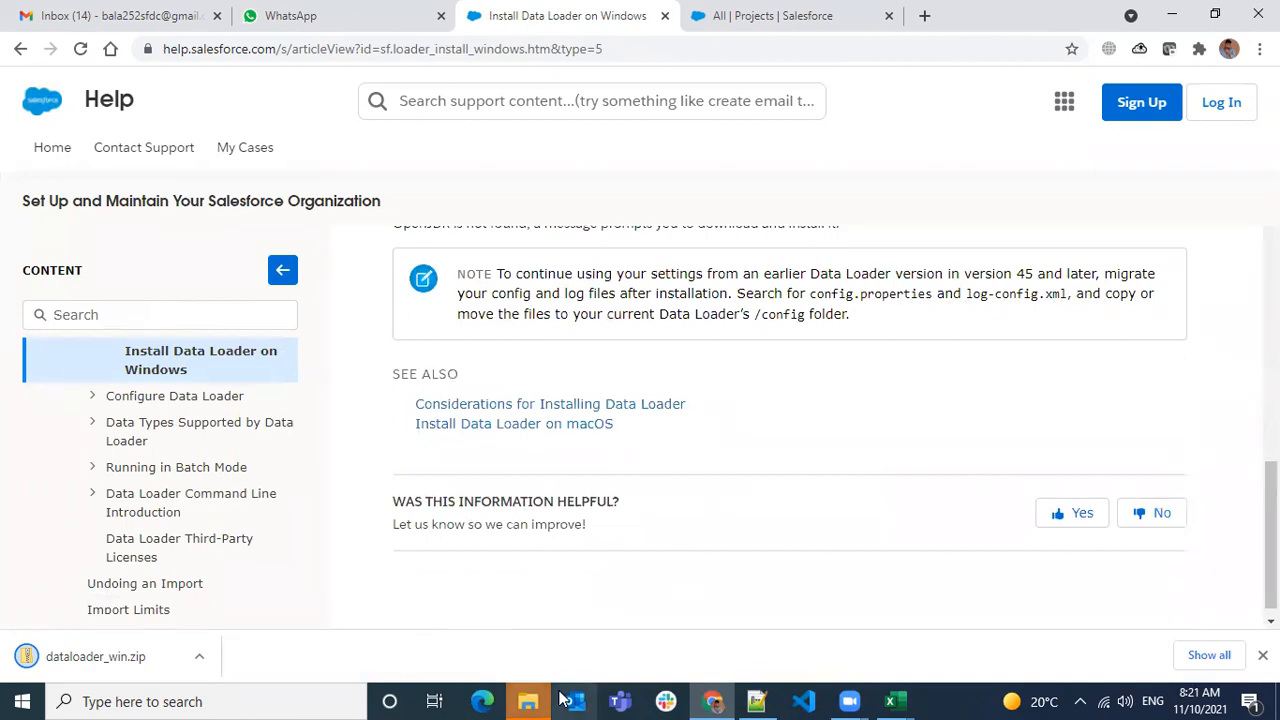
- Switch to File Explorer and browse to the personal folder on Local Disk (D:)
click(528, 701)
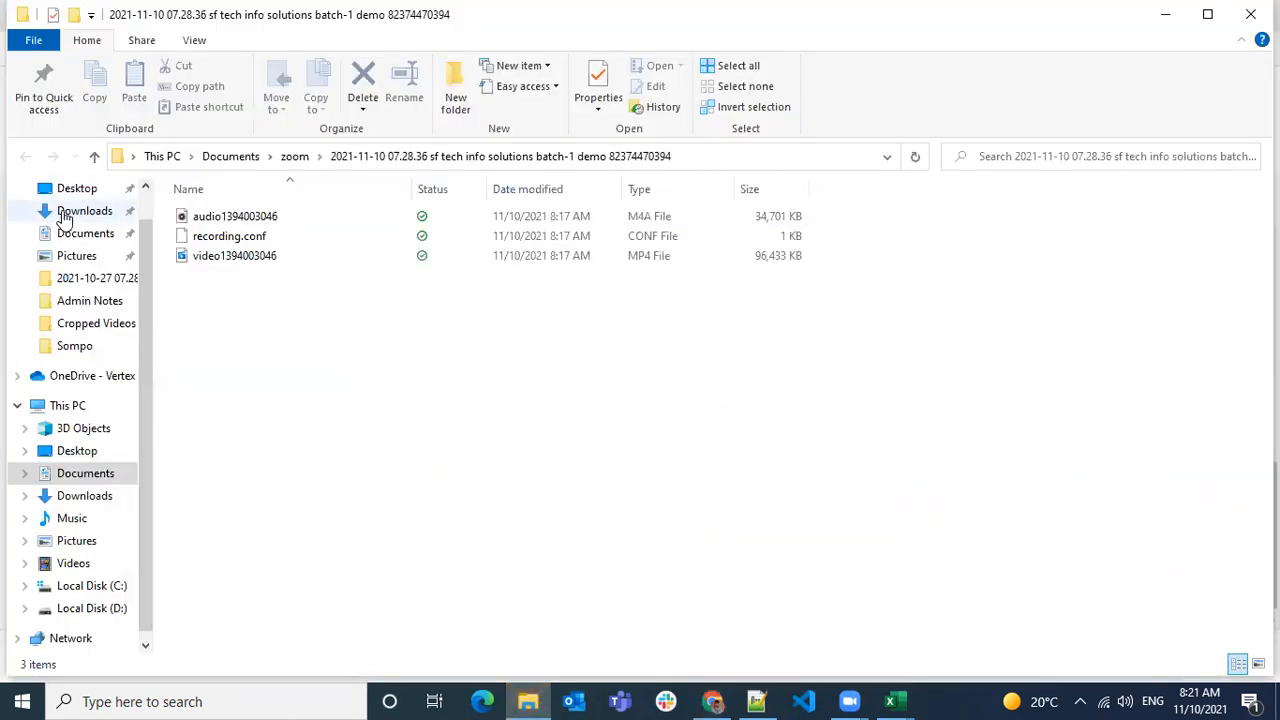
click(90, 301)
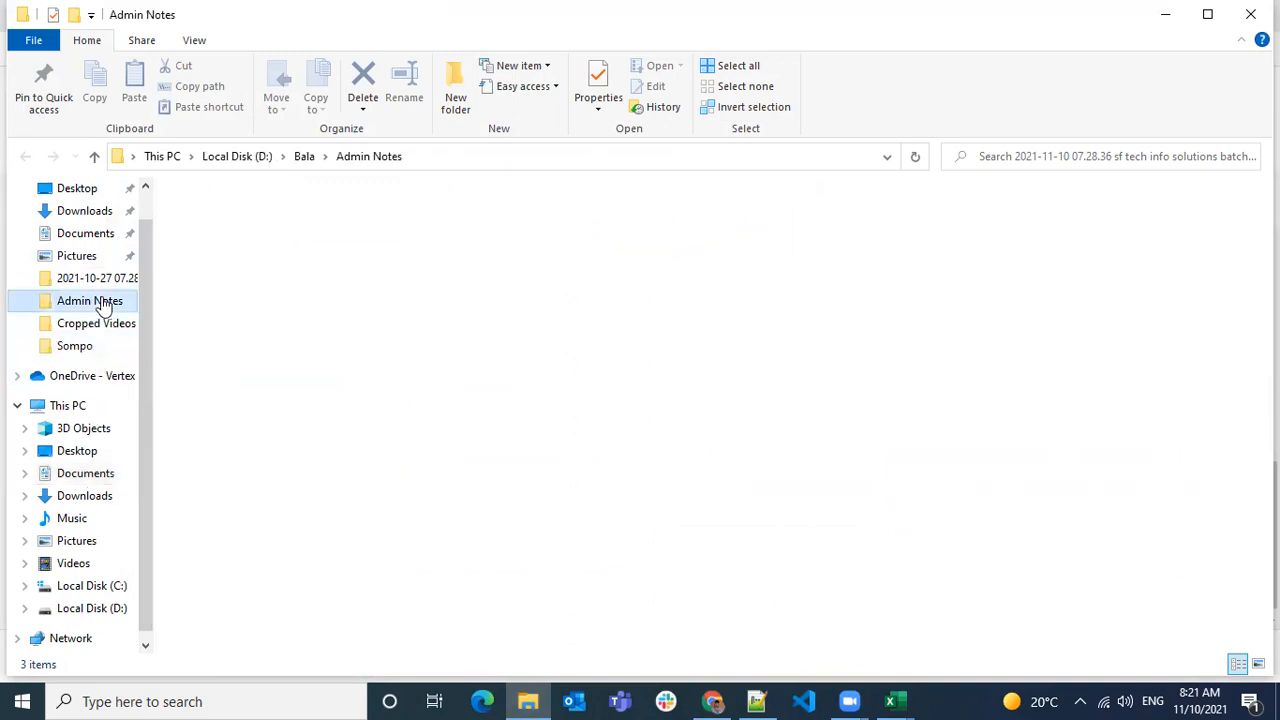
click(110, 607)
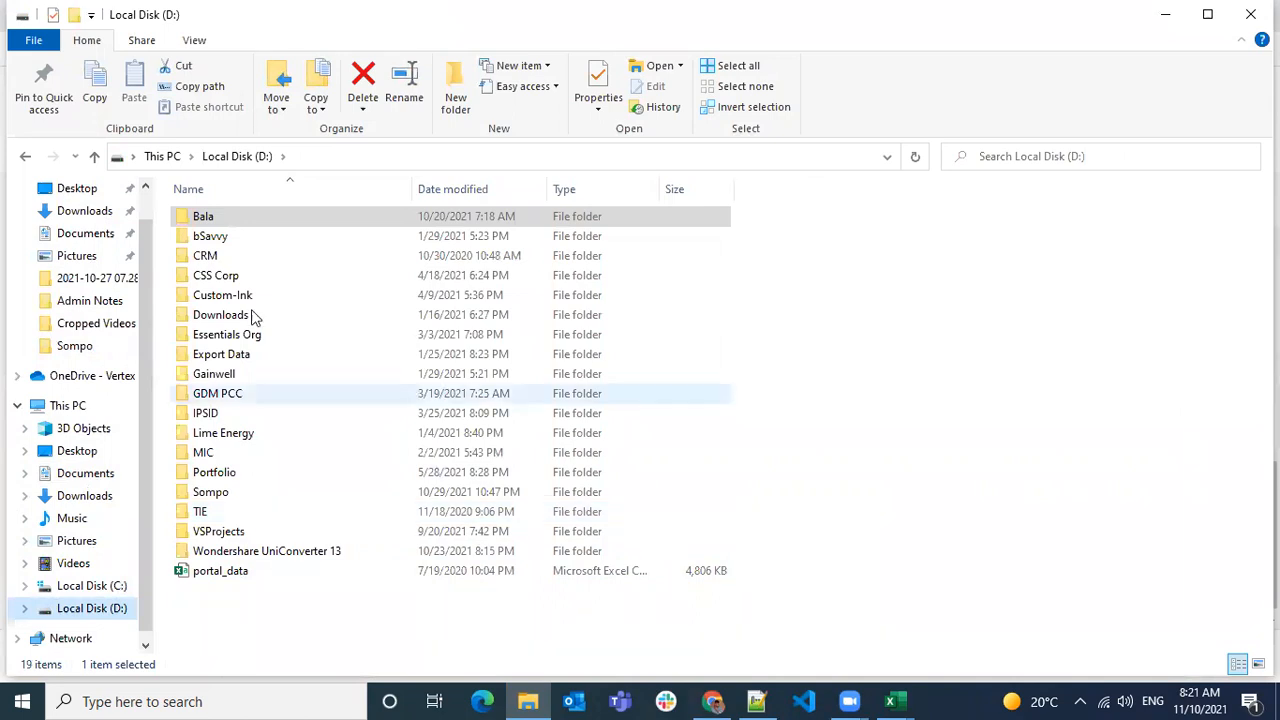
double_click(259, 214)
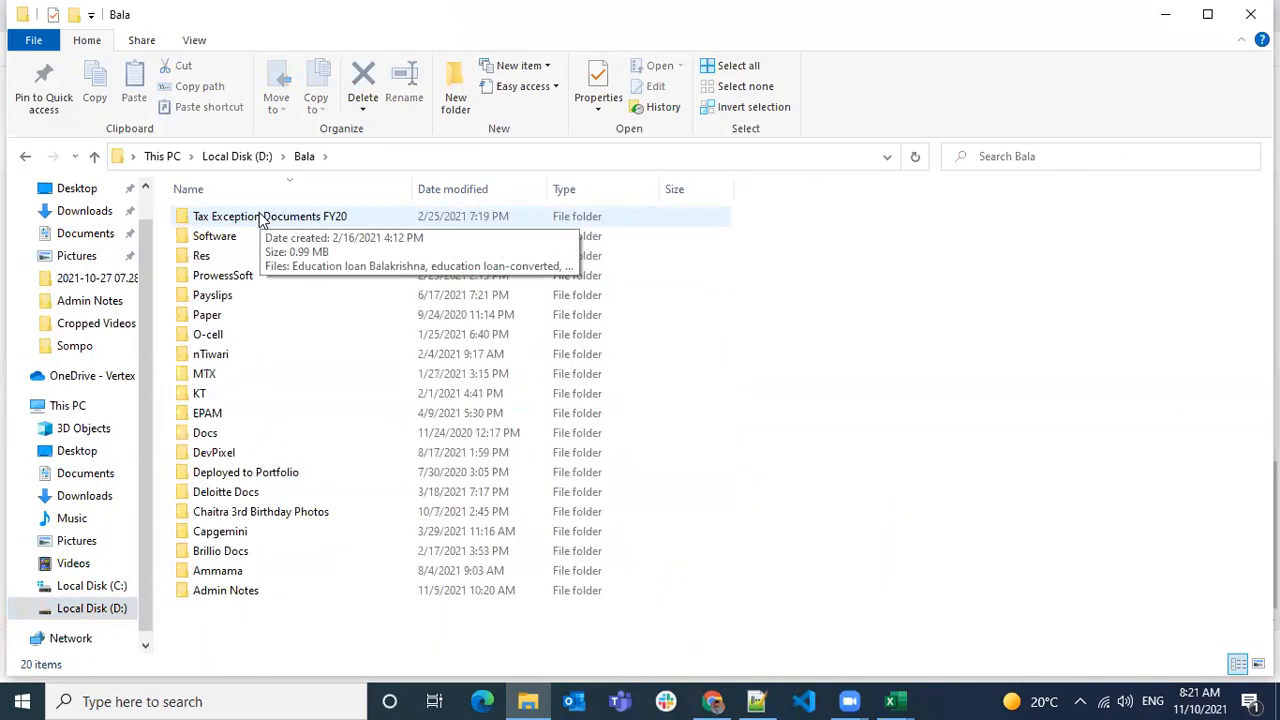
- Switch back to Chrome, return to Salesforce Setup, and open the Data Import Wizard by searching Setup for "import"
click(713, 701)
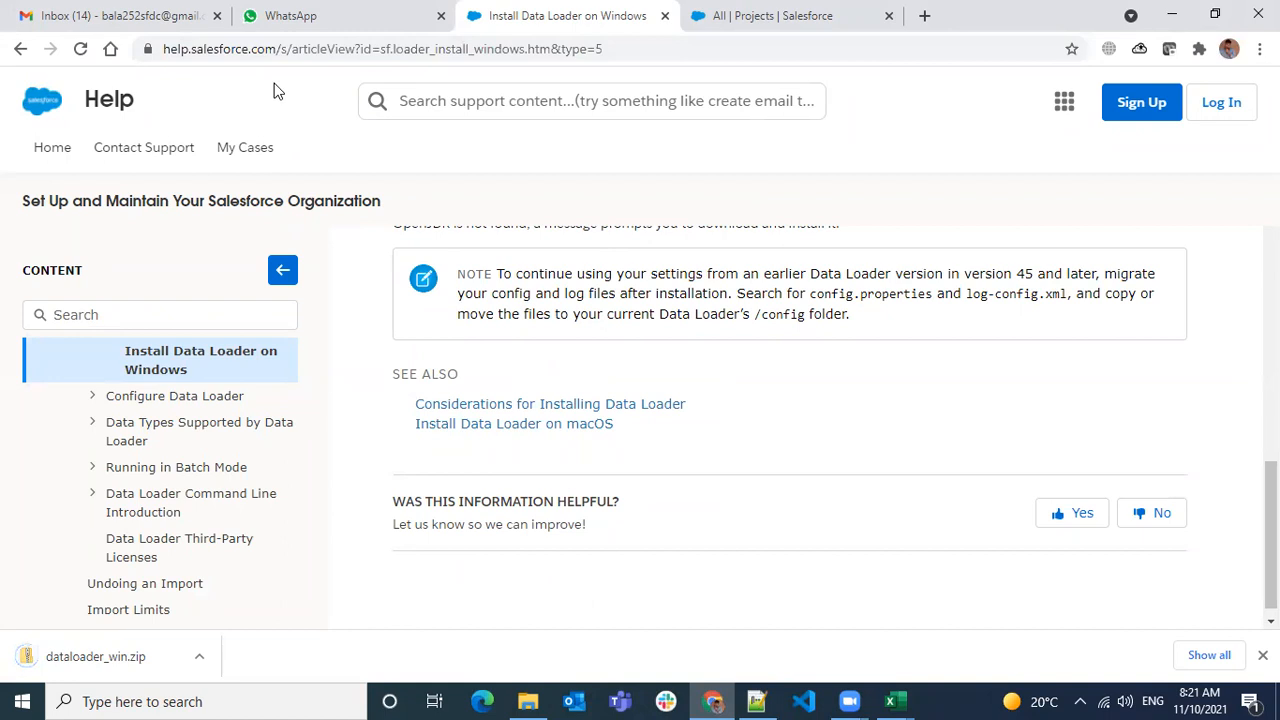
click(17, 52)
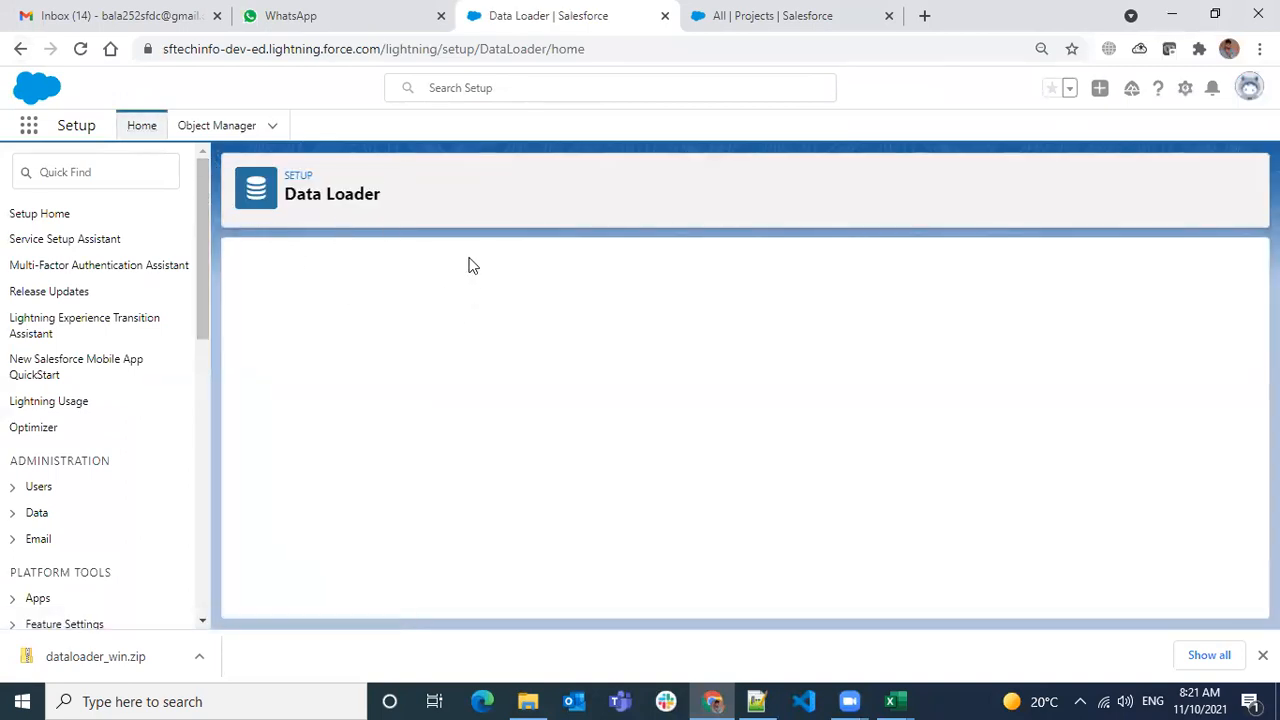
click(163, 176)
text(import)
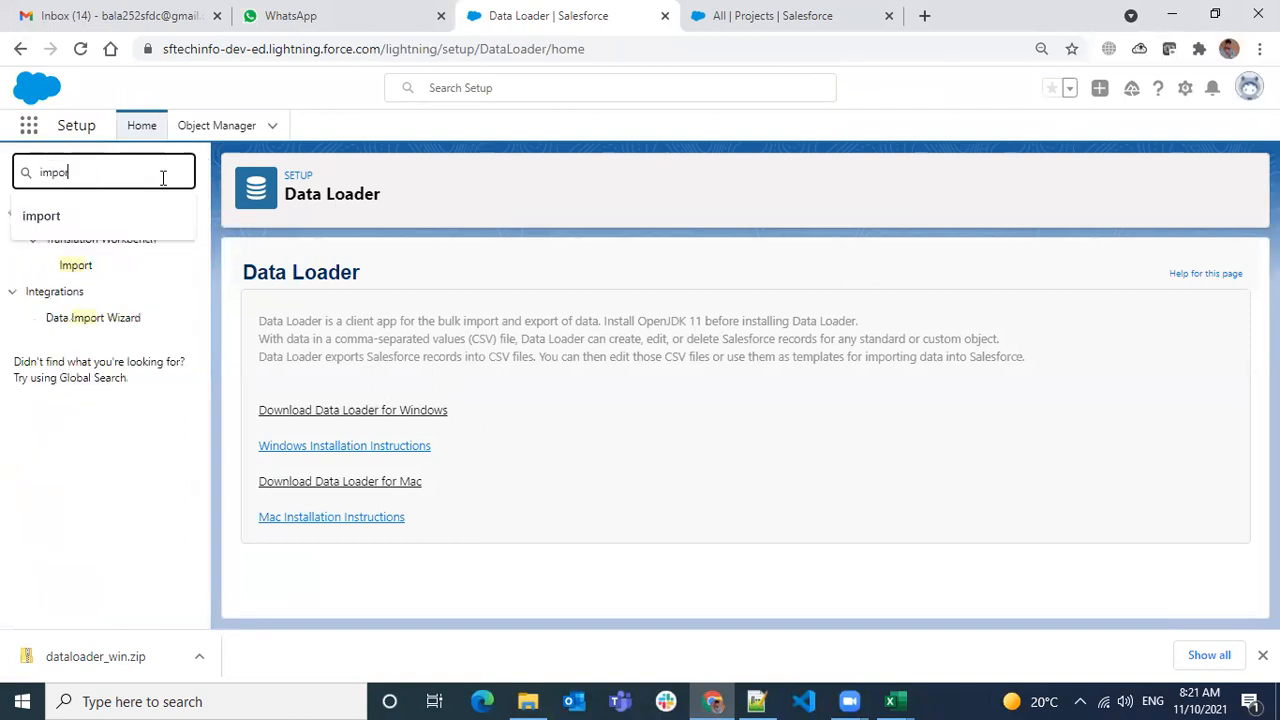
click(96, 322)
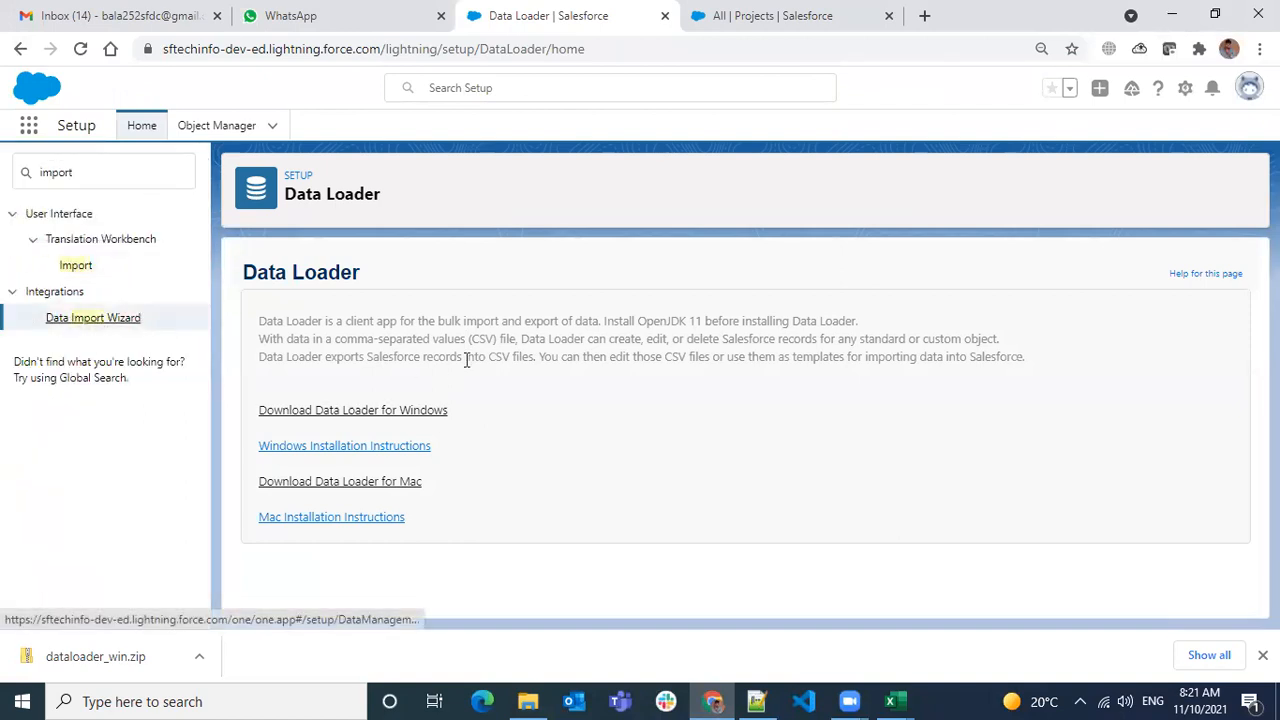
- Switch to the projects file in Excel and insert a column before Name with the header OwnerId
click(906, 697)
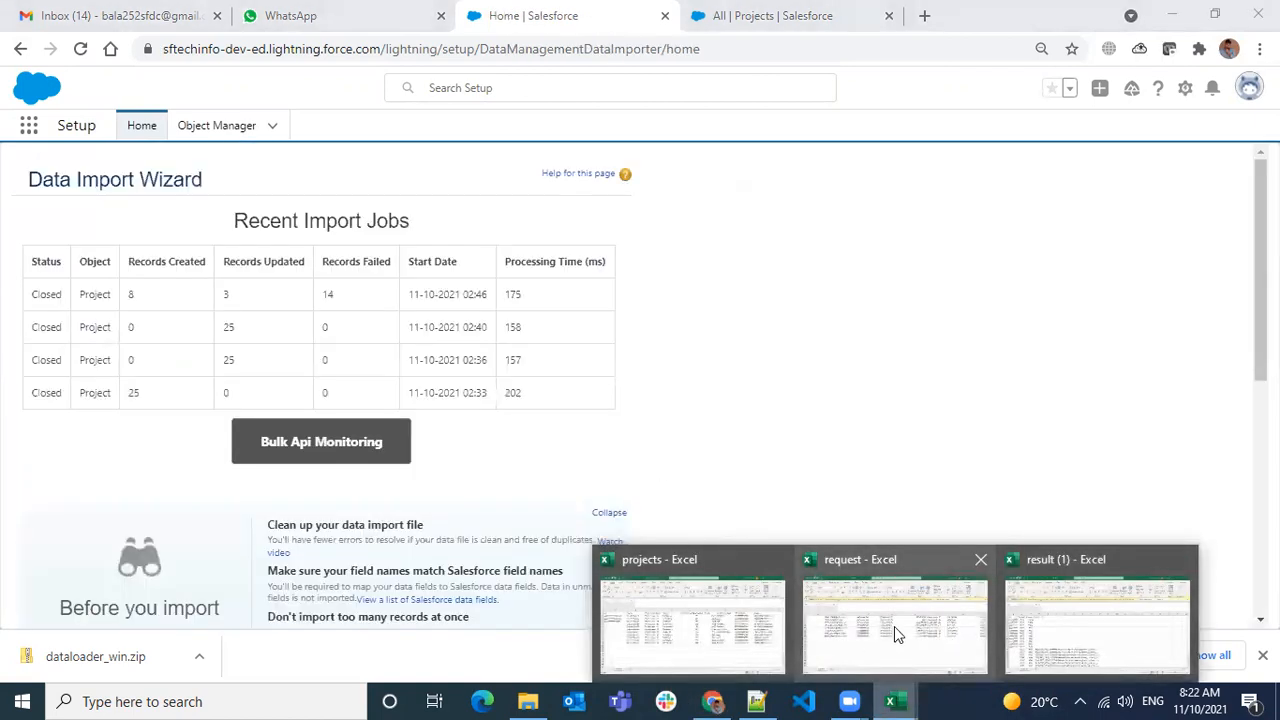
click(1065, 618)
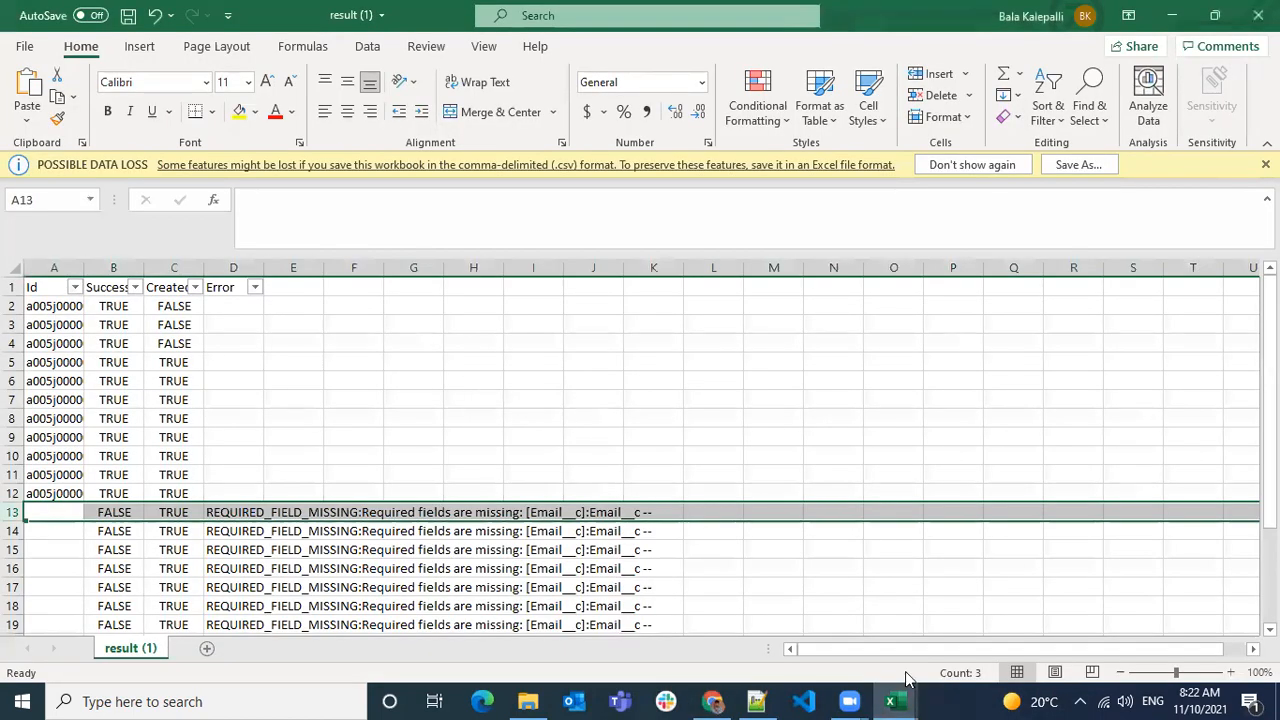
mouse_move(893, 698)
click(740, 612)
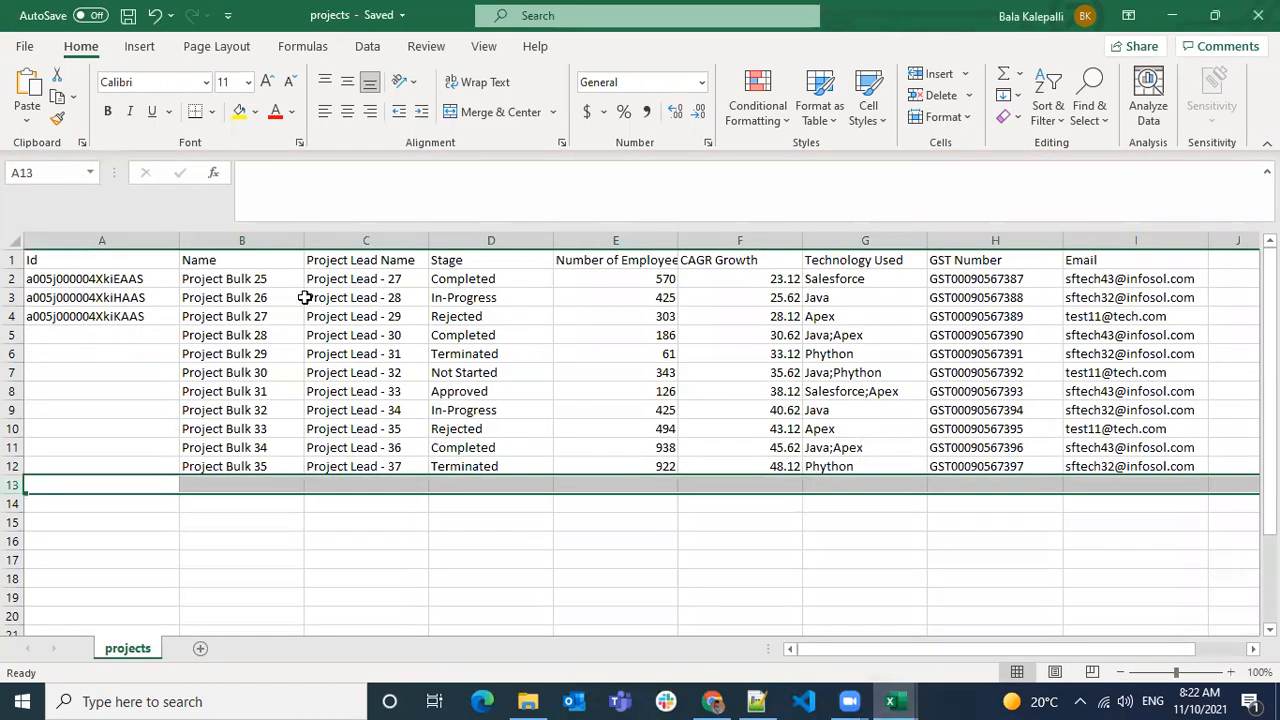
right_click(230, 242)
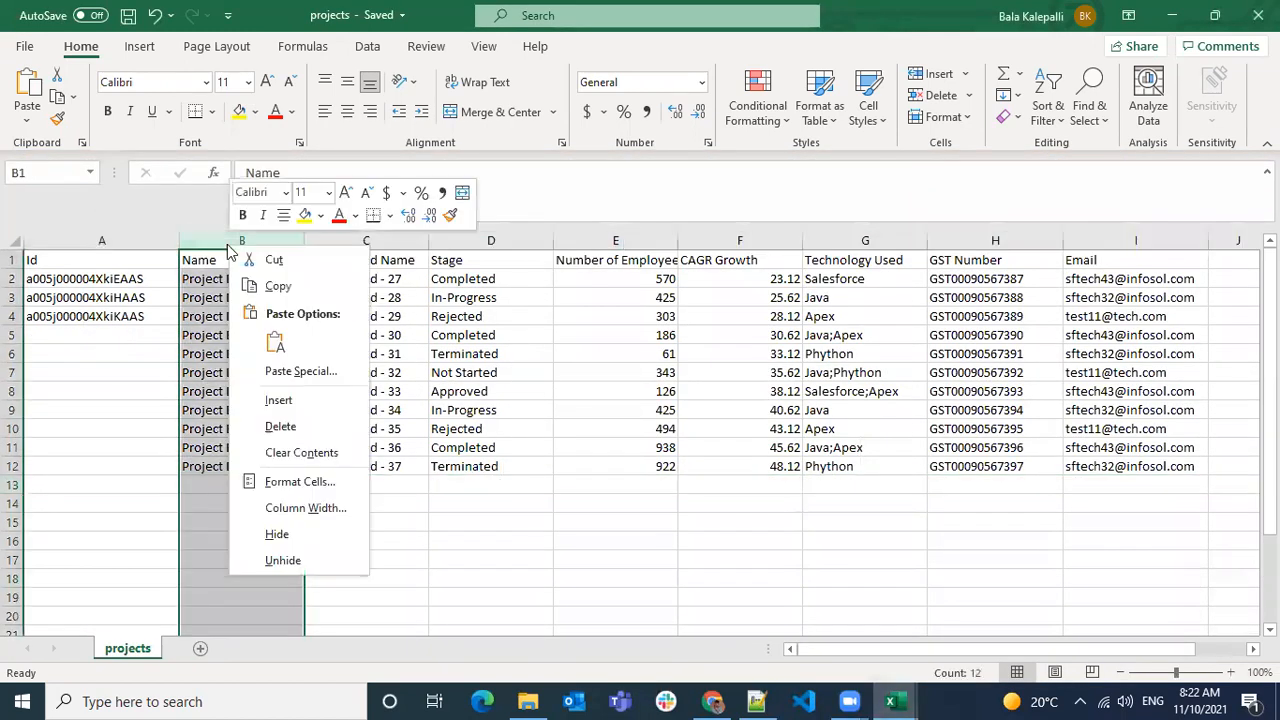
click(290, 400)
click(228, 260)
text(O)
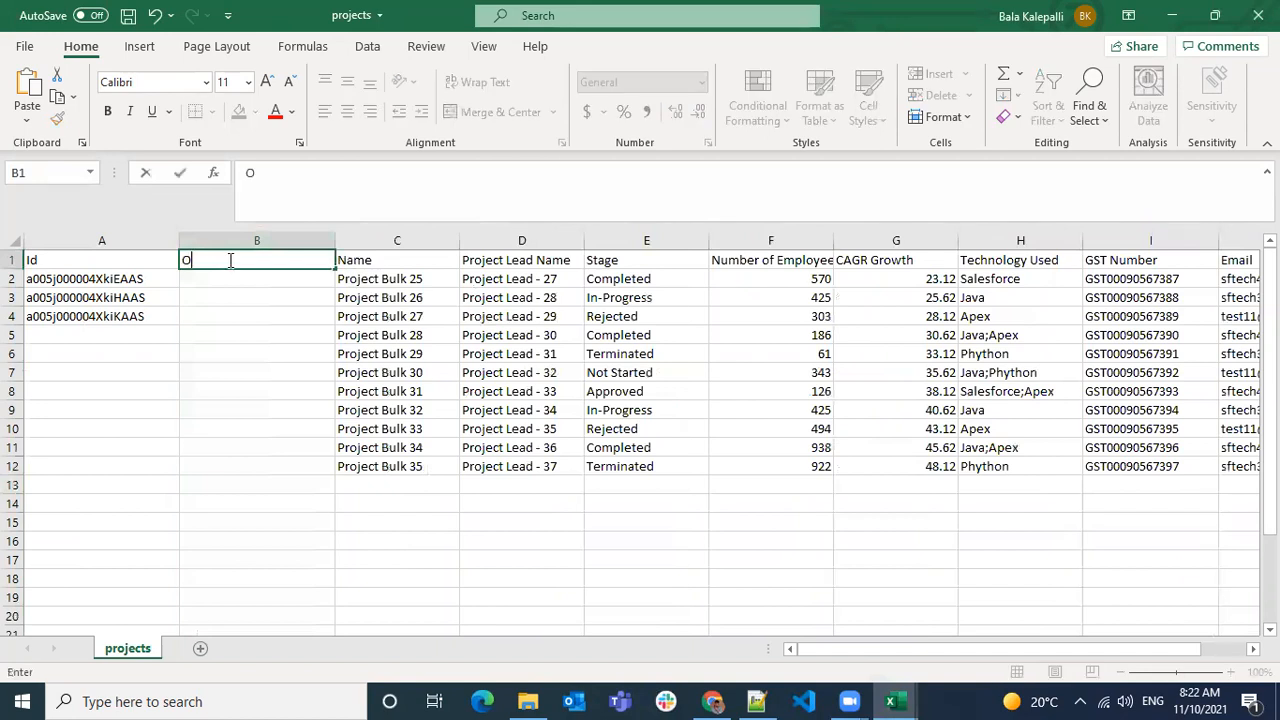
text(wnerI)
key(Return)
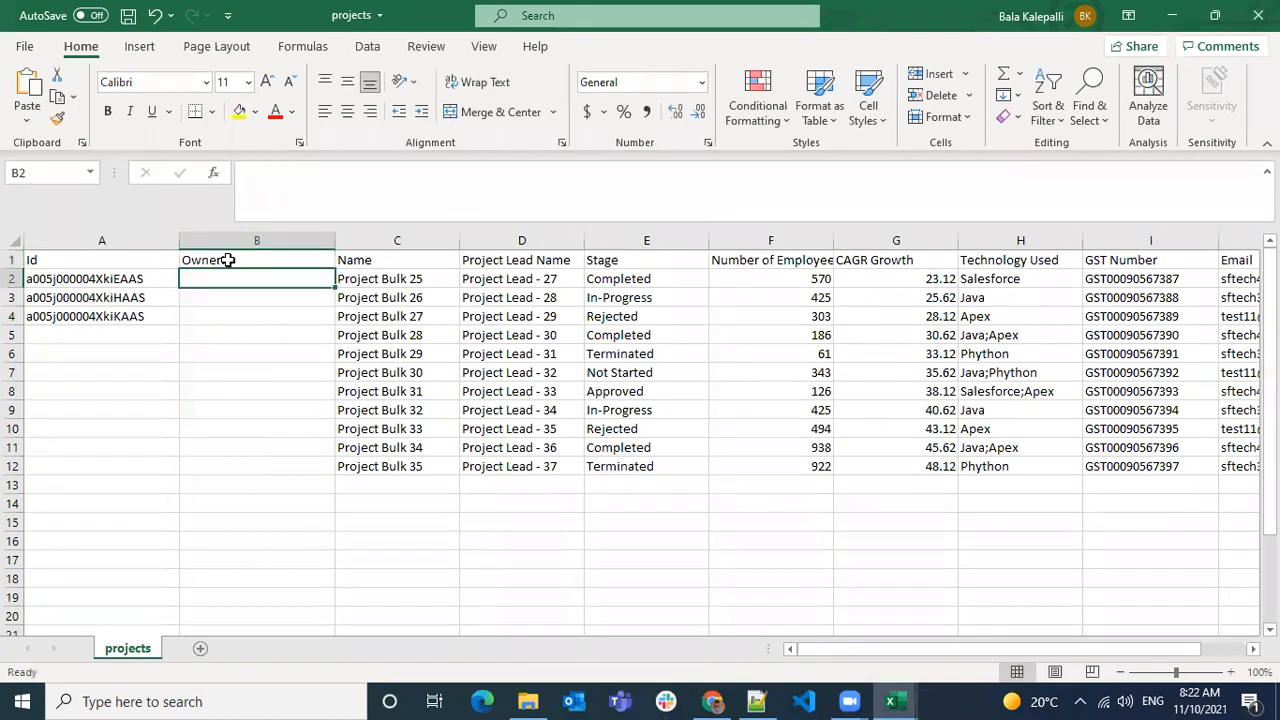
drag(268, 352, 291, 464)
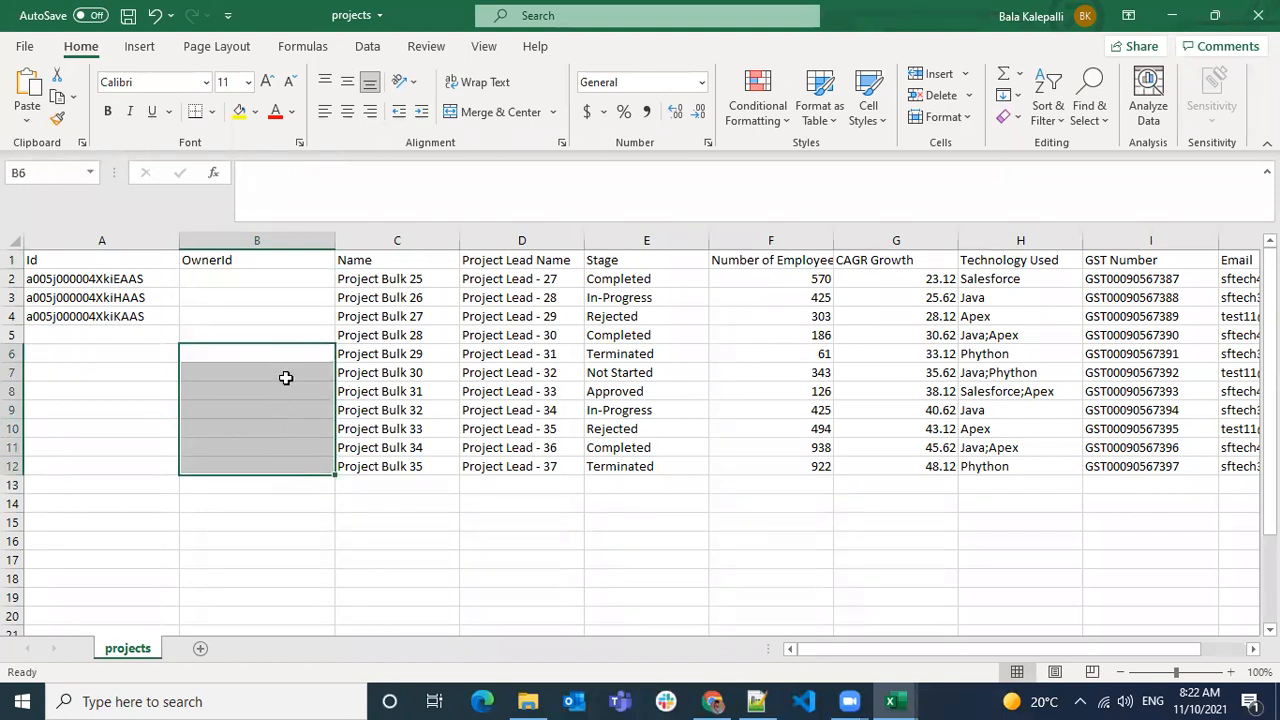
drag(274, 280, 270, 329)
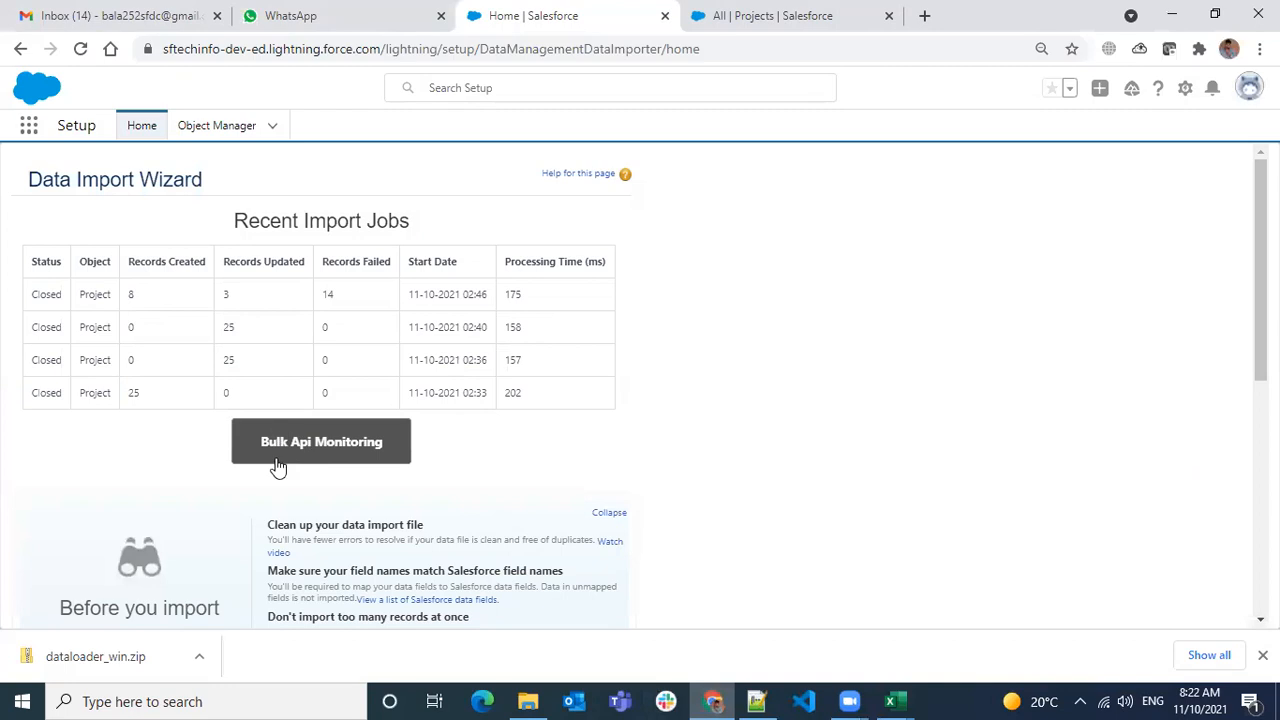
- Switch to Chrome, start an import that updates existing records of the Projects custom object, and view the record owner field options
scroll(285, 490, down, 5)
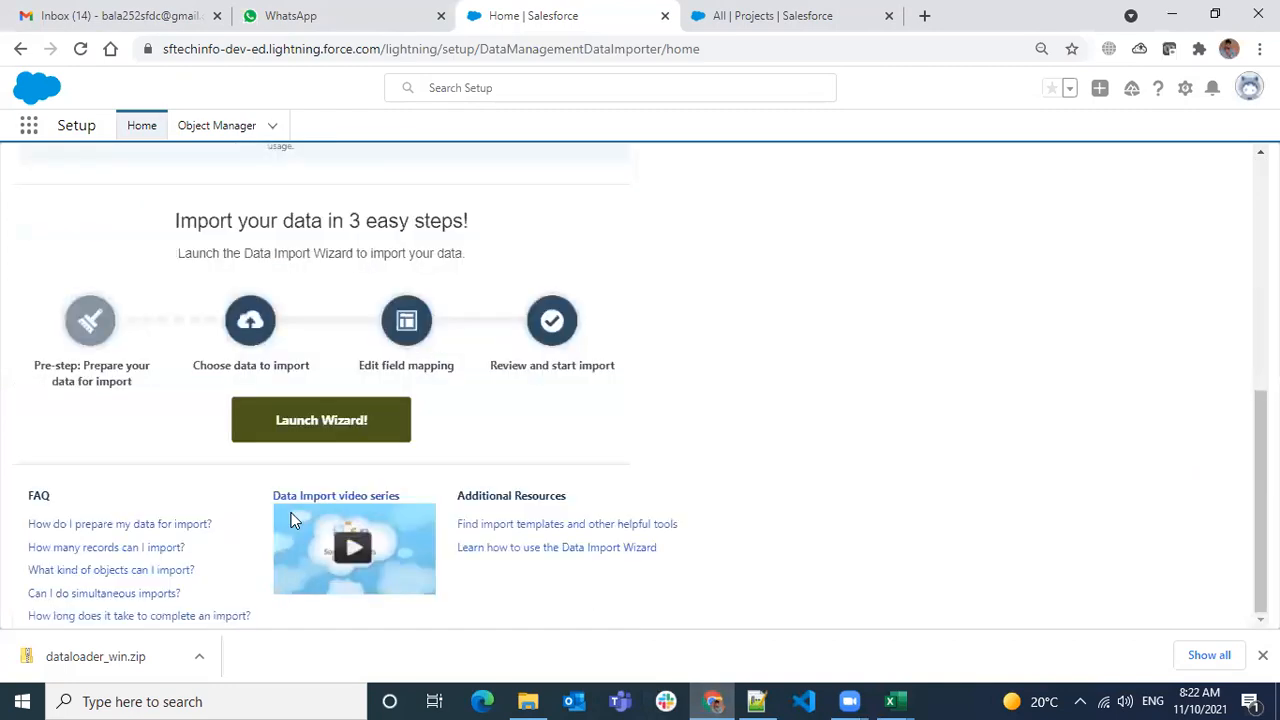
click(320, 429)
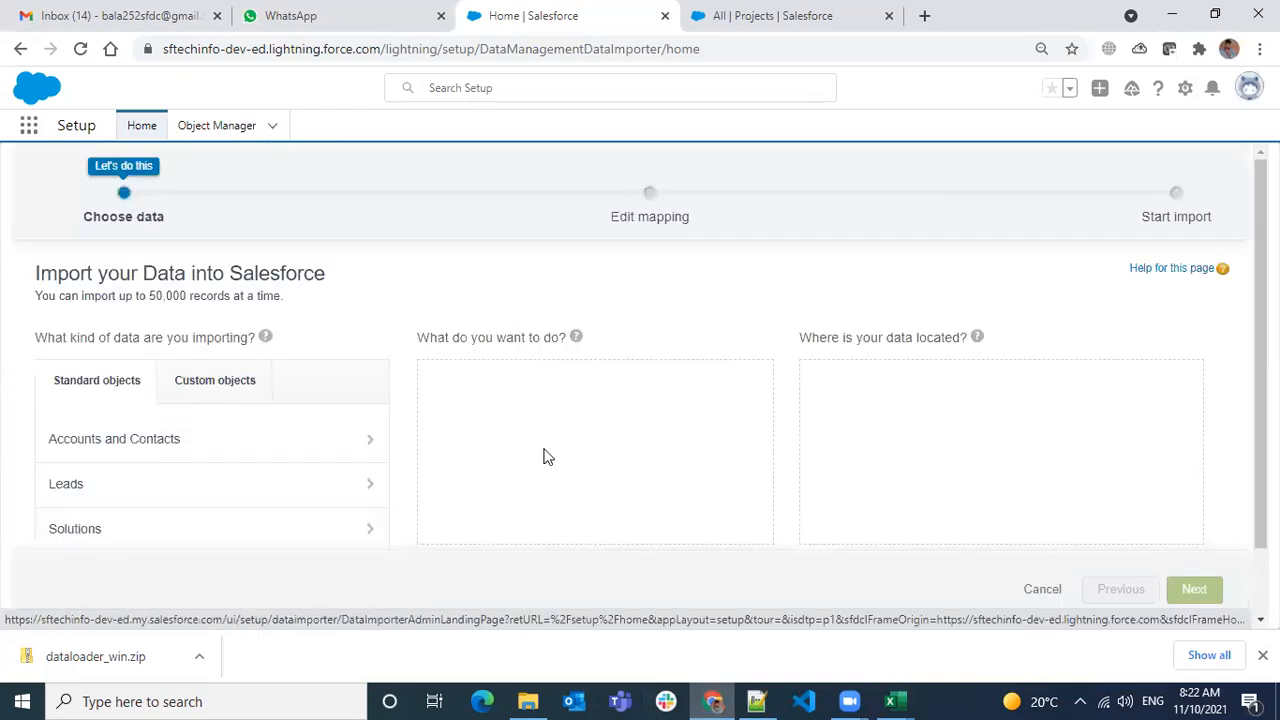
click(230, 385)
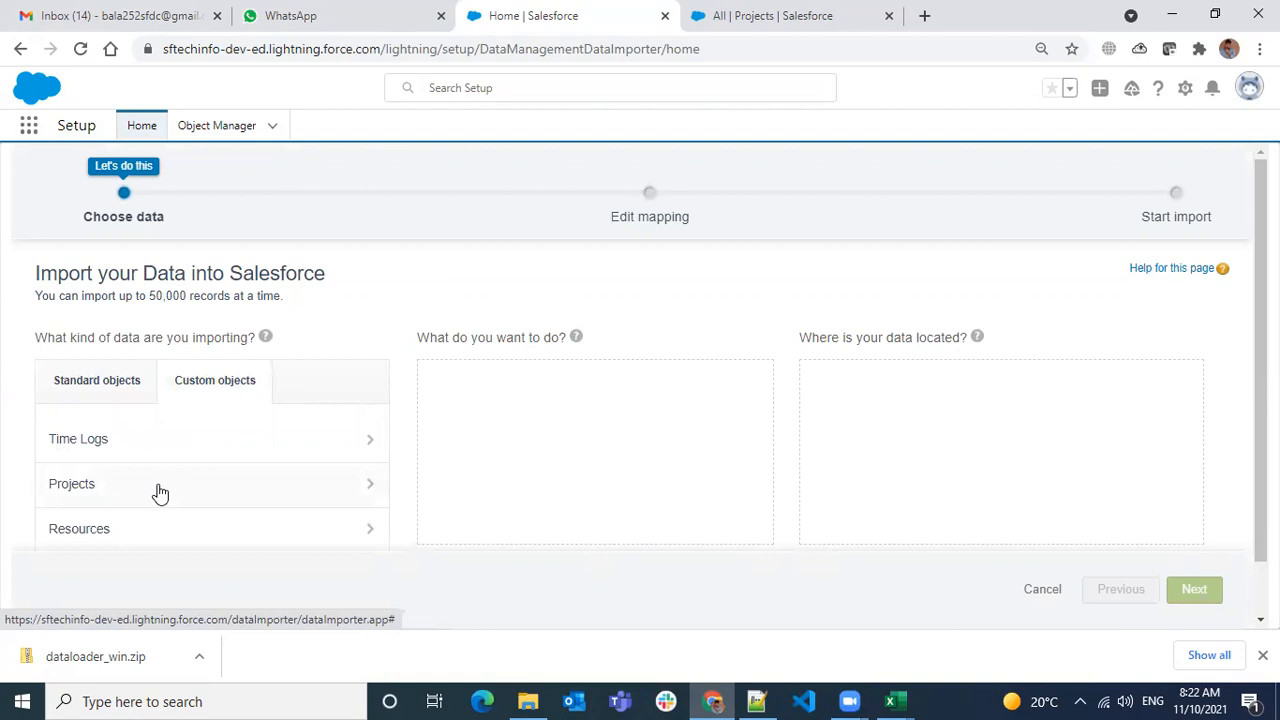
click(160, 494)
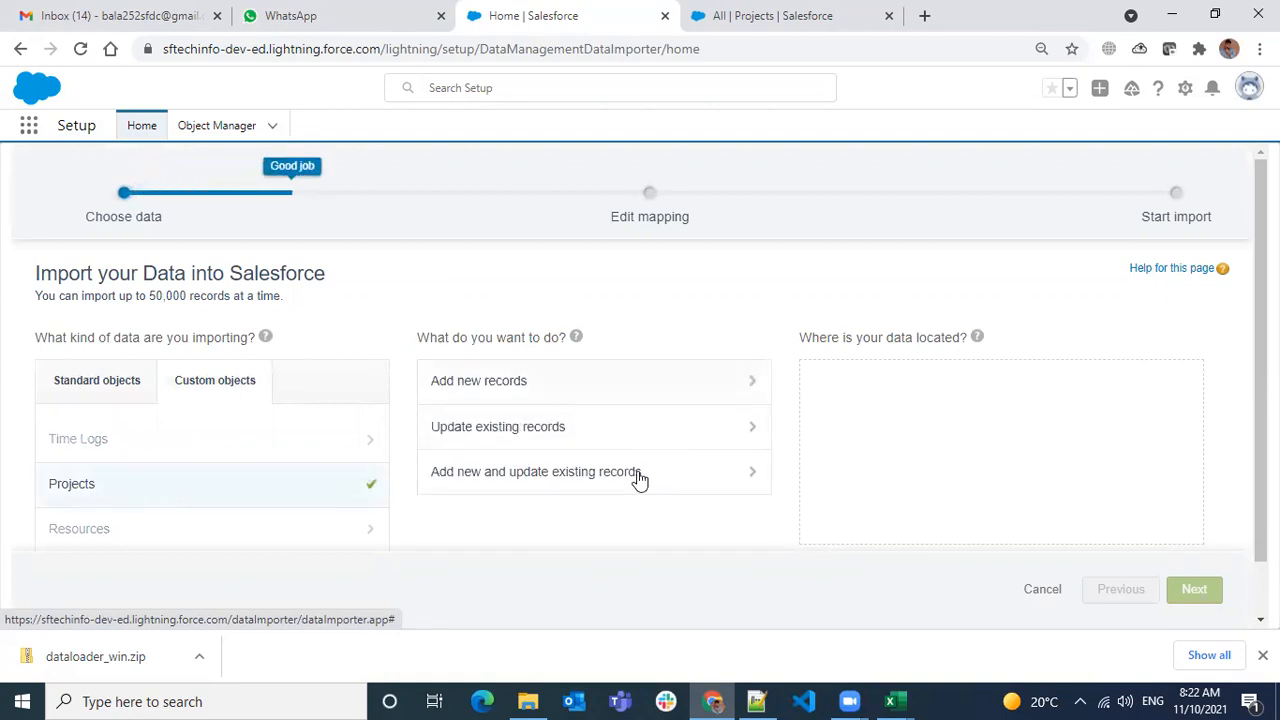
click(745, 428)
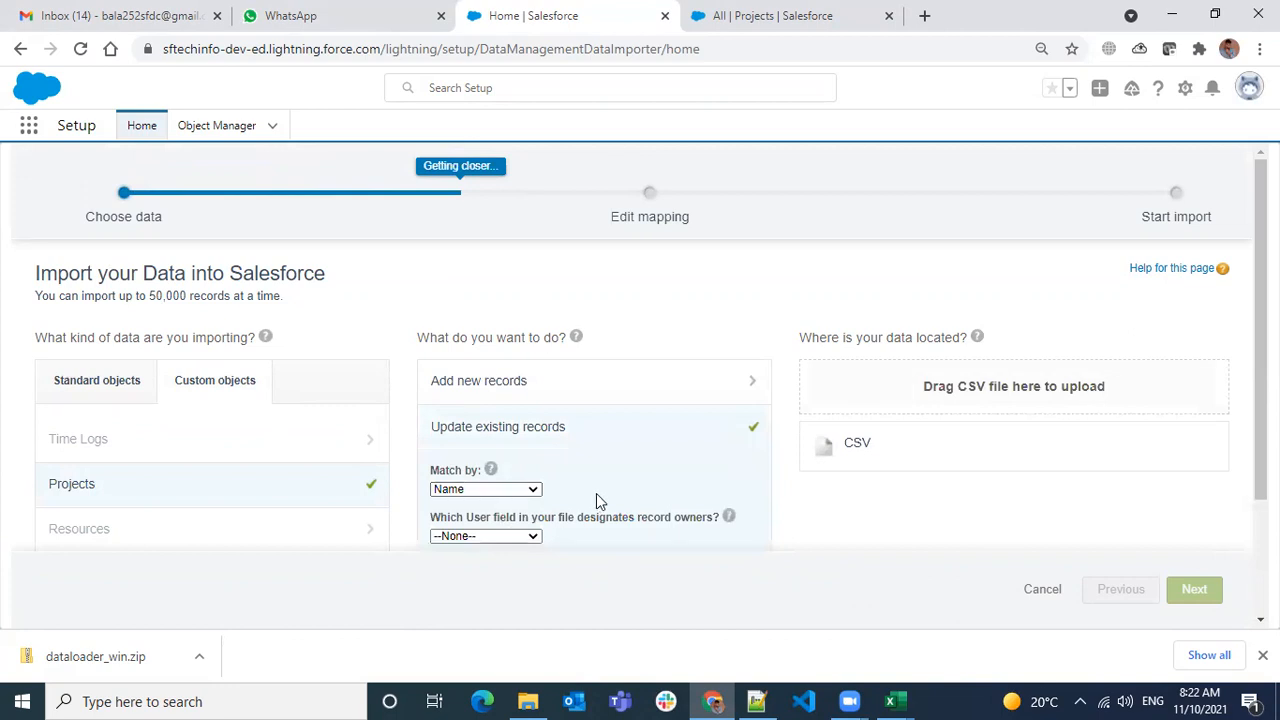
scroll(575, 472, down, 2)
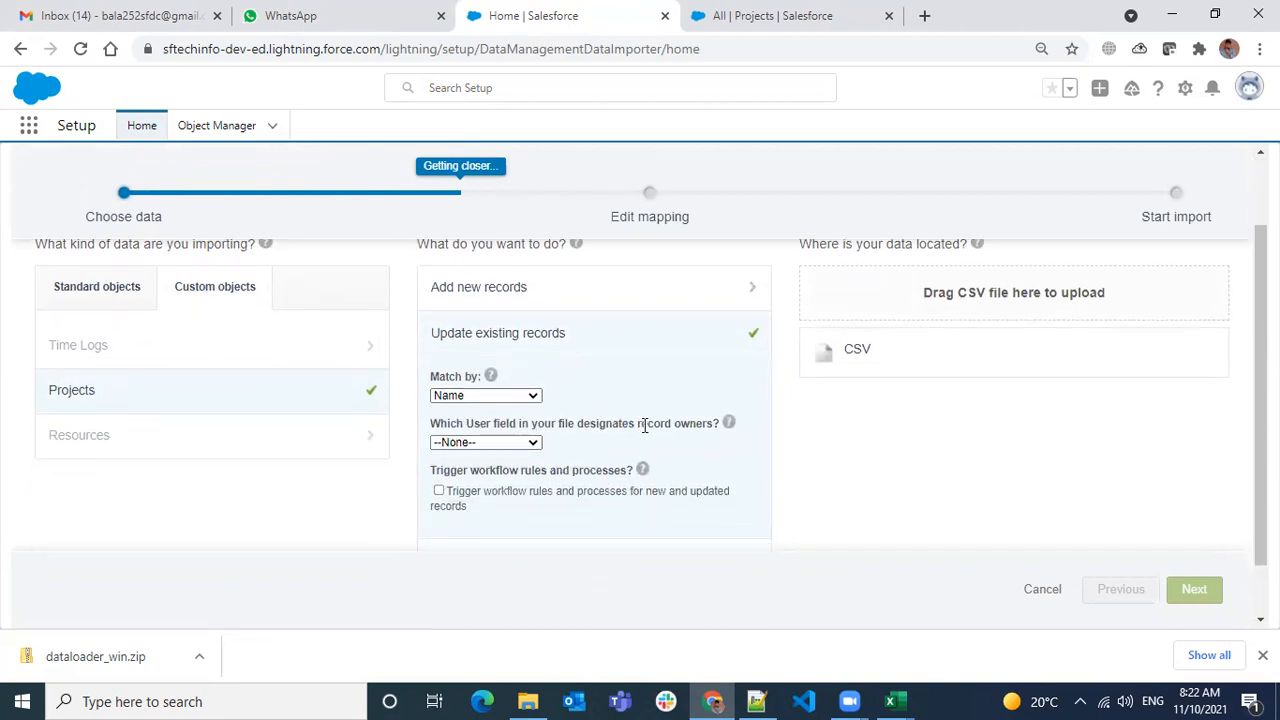
click(529, 445)
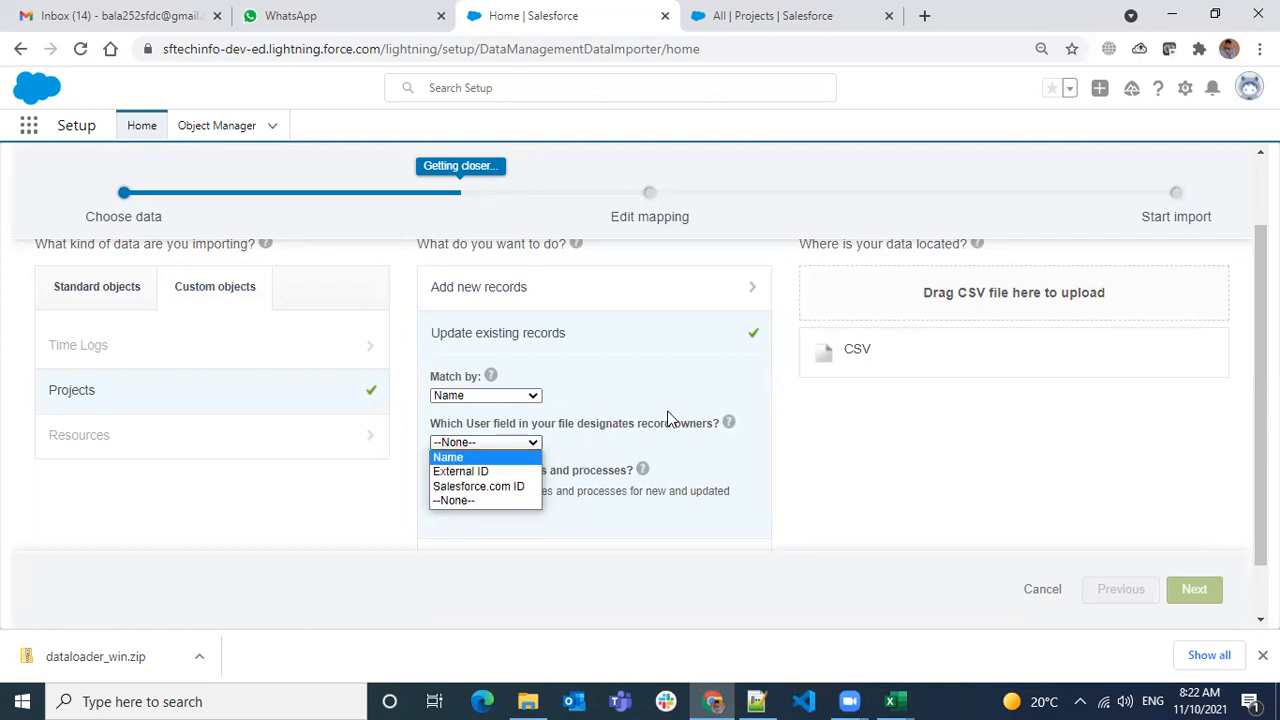
- Switch to the projects file in Excel and check the cells under the OwnerId header
click(893, 700)
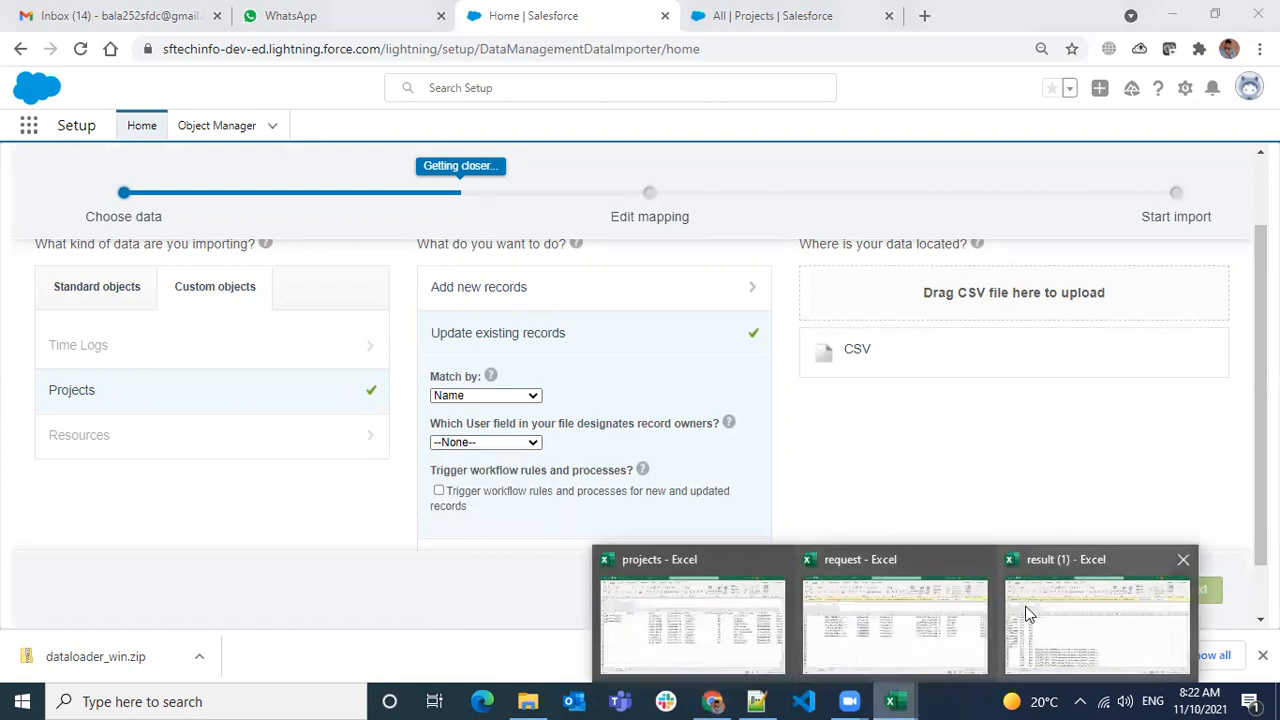
click(683, 612)
click(298, 298)
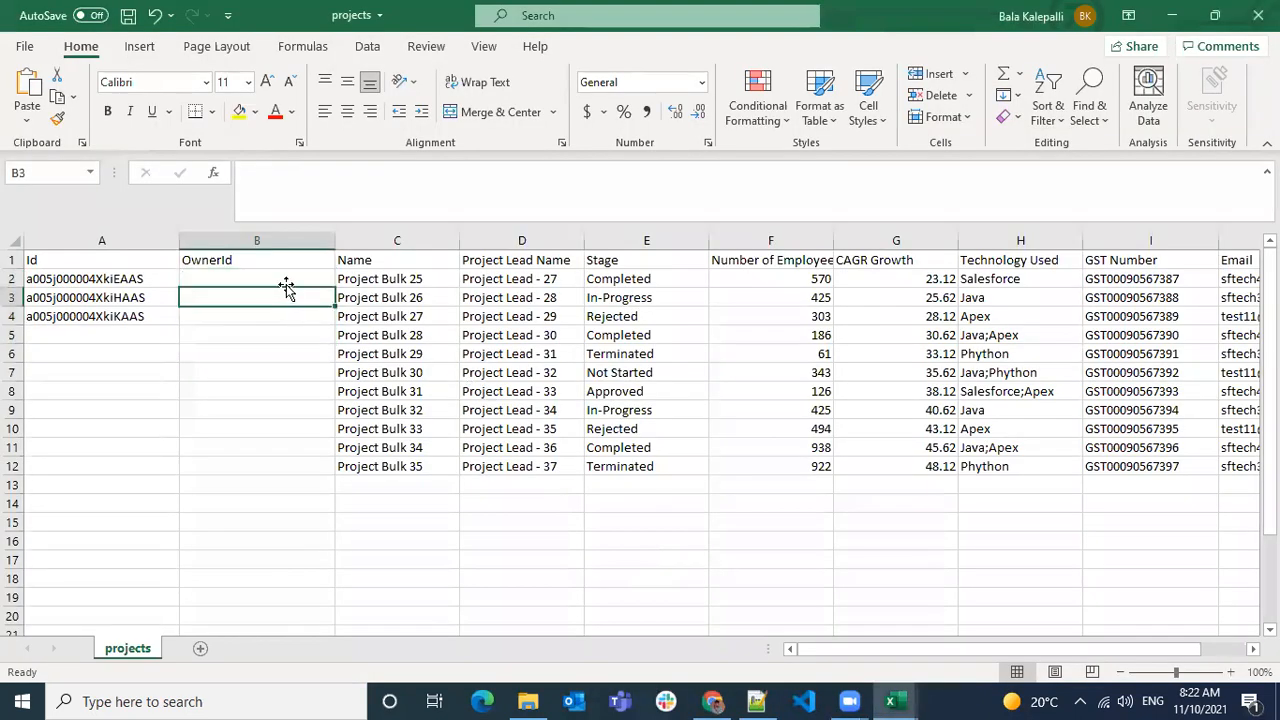
click(292, 370)
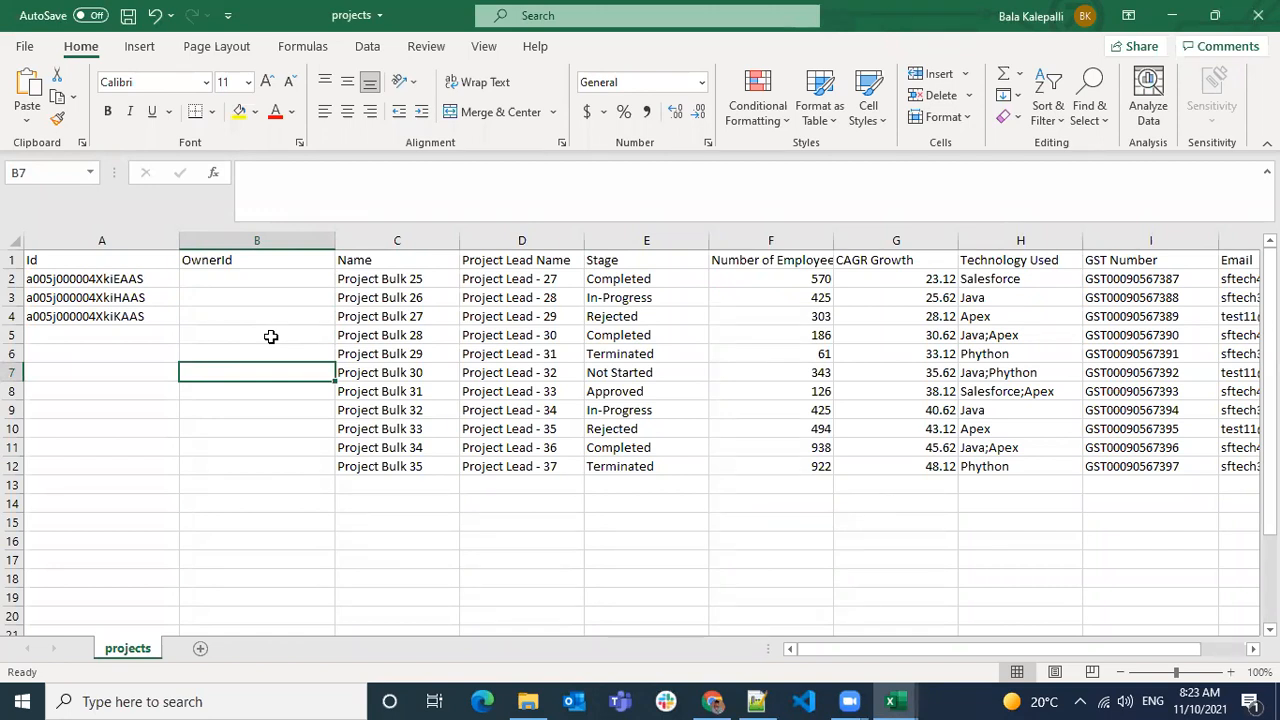
- Return to Chrome and, from the All Projects list, open the owners of Project 2 and Project 1 in new browser tabs
key(alt+Tab)
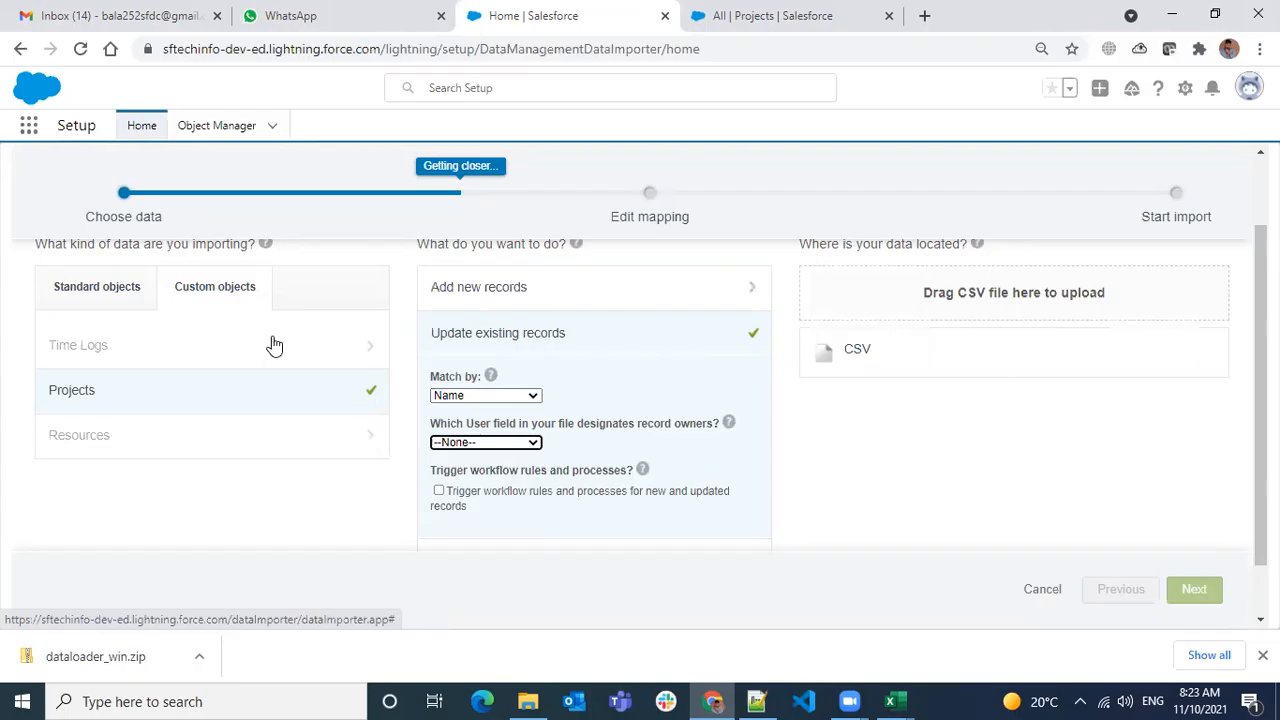
click(819, 32)
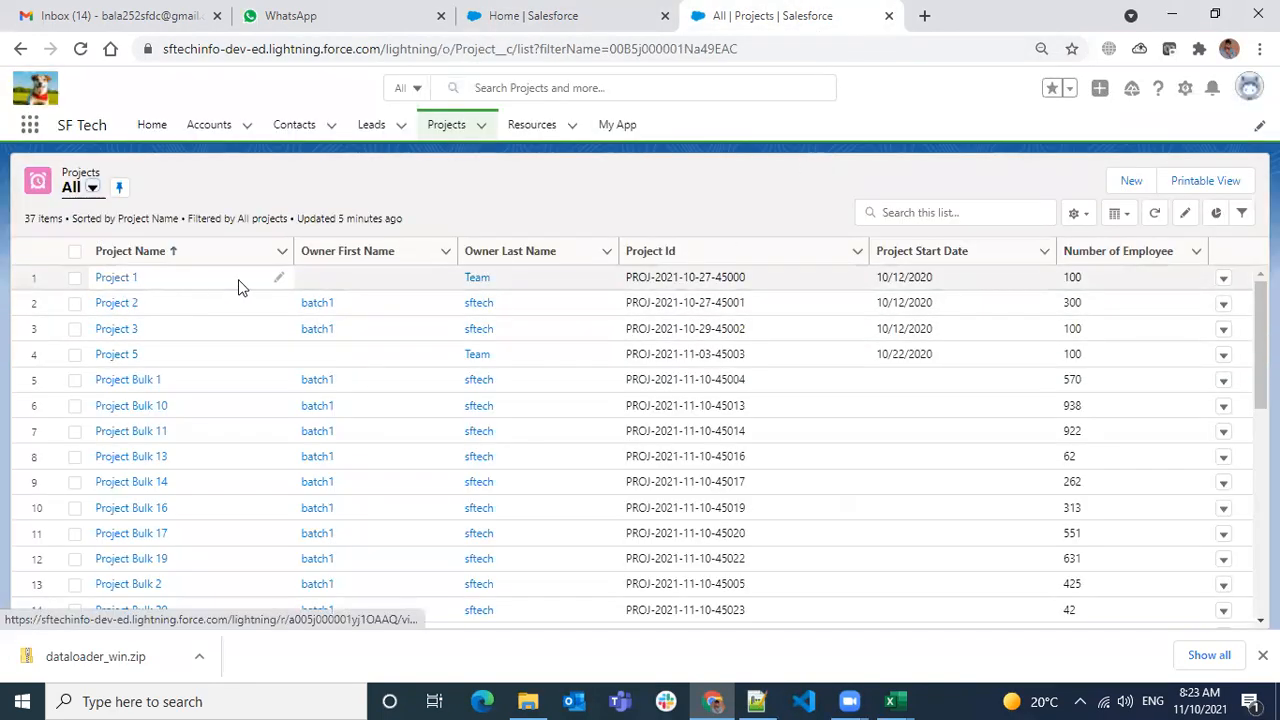
middle_click(318, 303)
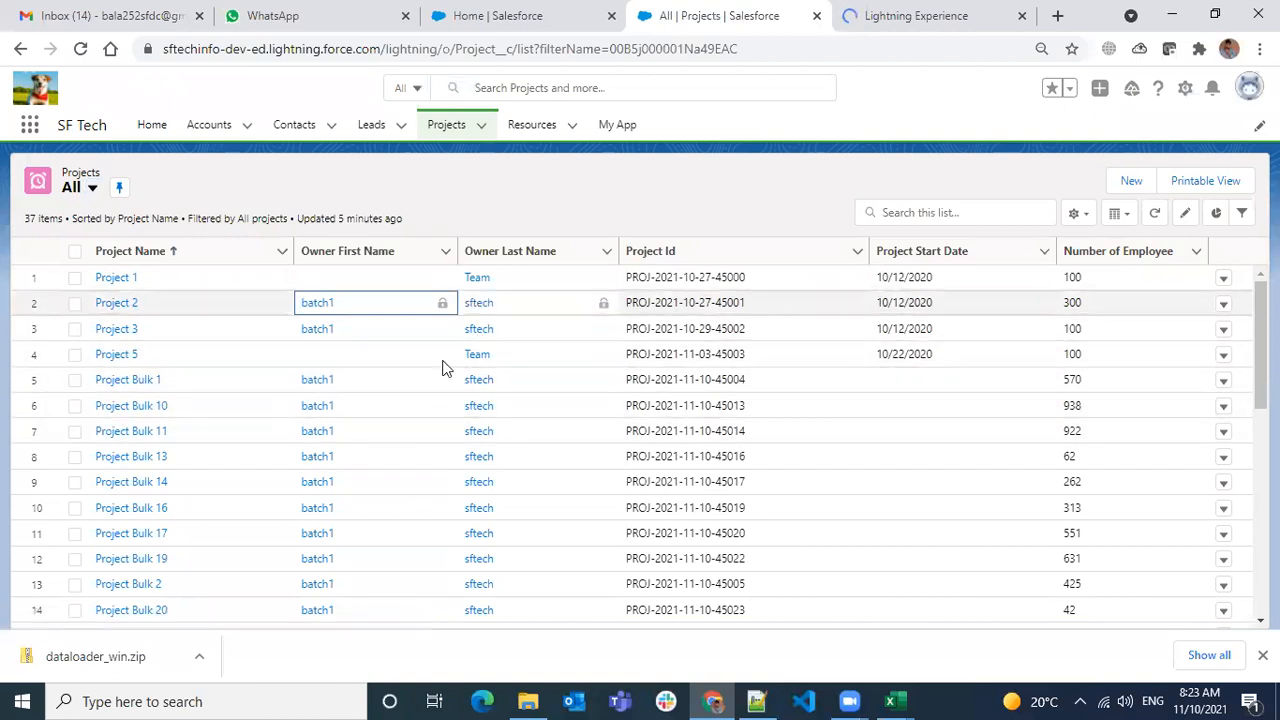
scroll(395, 480, down, 5)
scroll(394, 486, up, 5)
middle_click(480, 279)
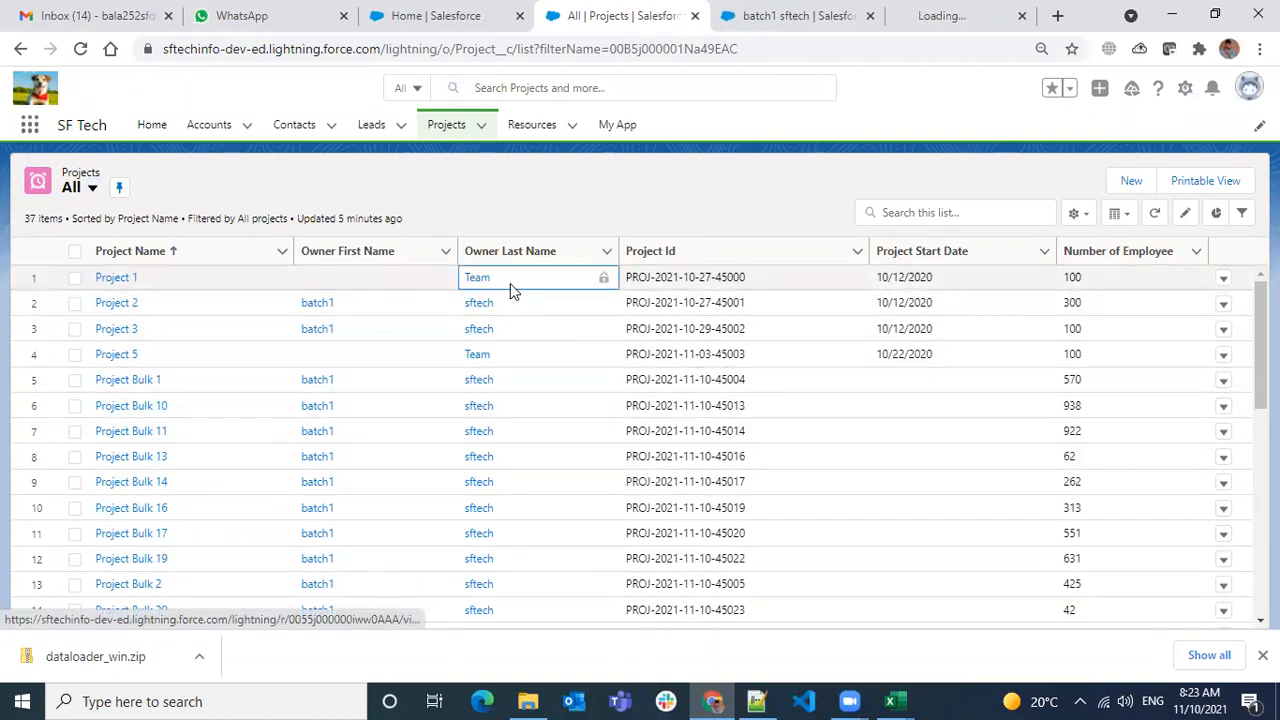
- Copy the user Id of Project 1's owner from the address of the user's record page
click(905, 16)
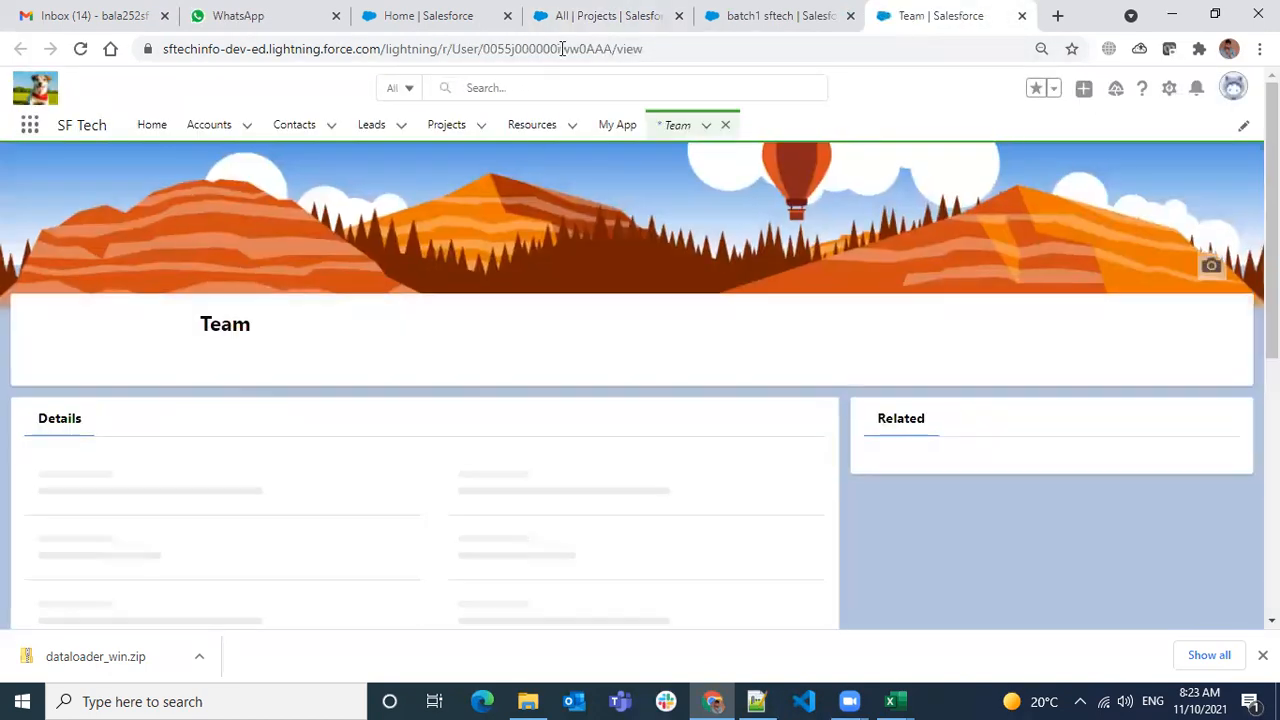
double_click(562, 48)
key(ctrl+c)
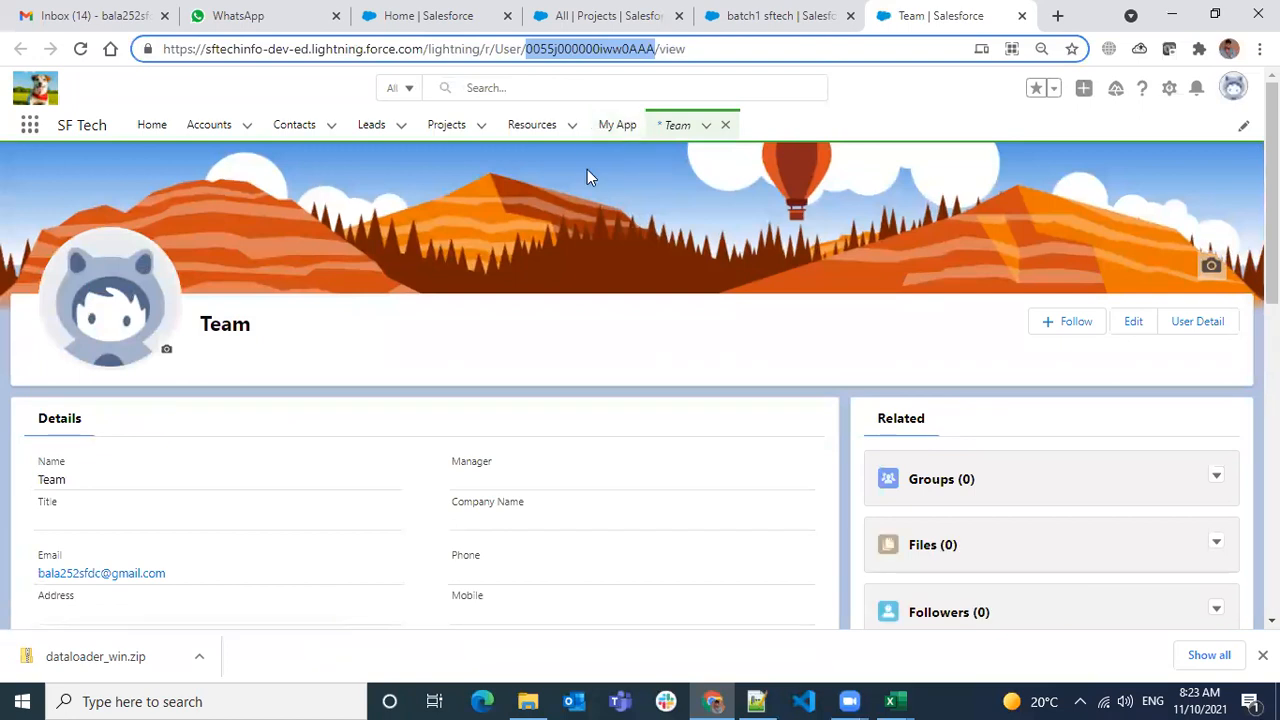
- Switch to the projects file in Excel and fill OwnerId cells B2 to B12 with the copied user Id
mouse_move(898, 700)
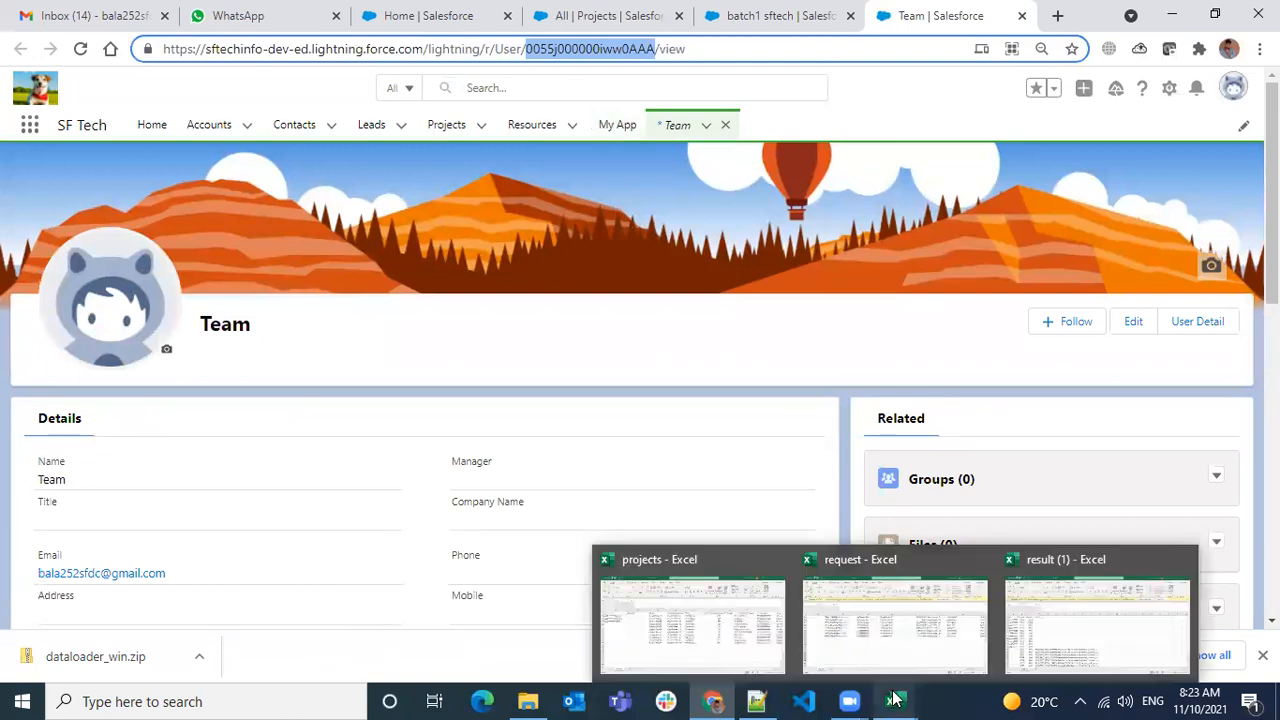
click(678, 608)
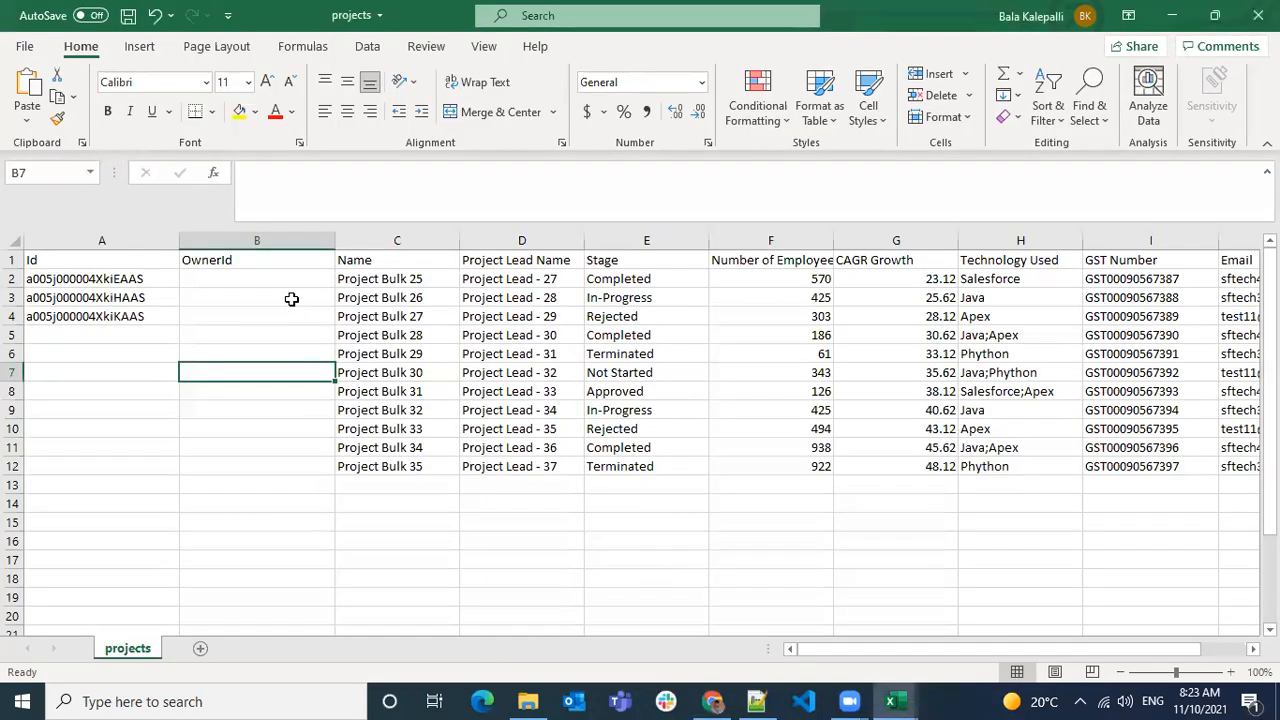
drag(295, 282, 309, 464)
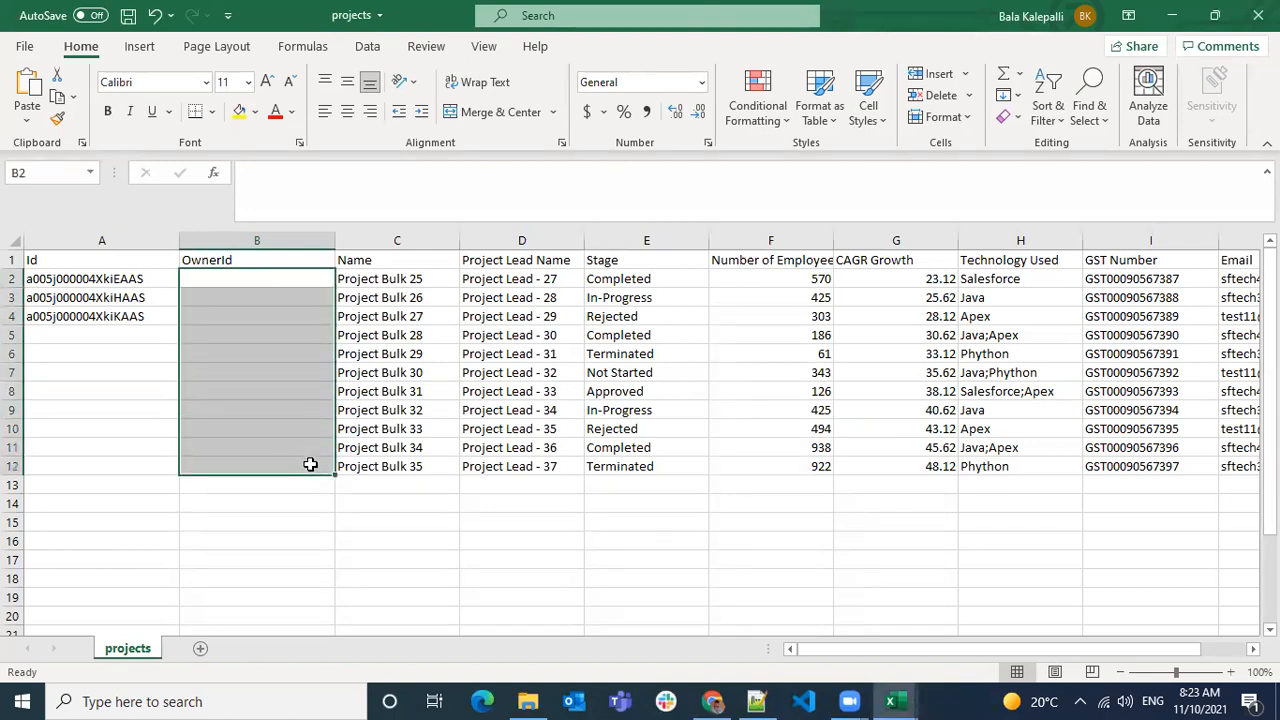
key(ctrl+v)
click(686, 403)
click(560, 490)
click(314, 279)
key(ctrl+v)
click(314, 350)
click(314, 281)
key(ctrl+c)
drag(295, 303, 309, 460)
key(ctrl+v)
click(402, 340)
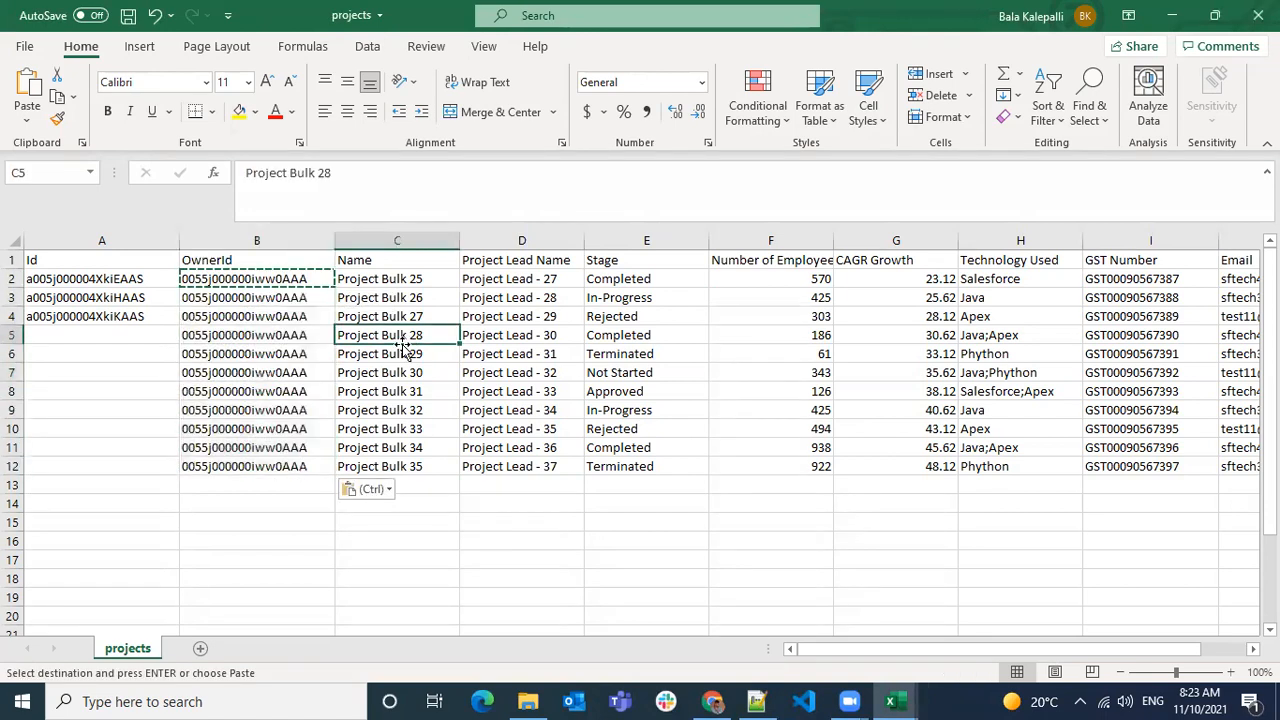
- Delete the Id column from the projects sheet and save the CSV file
right_click(126, 250)
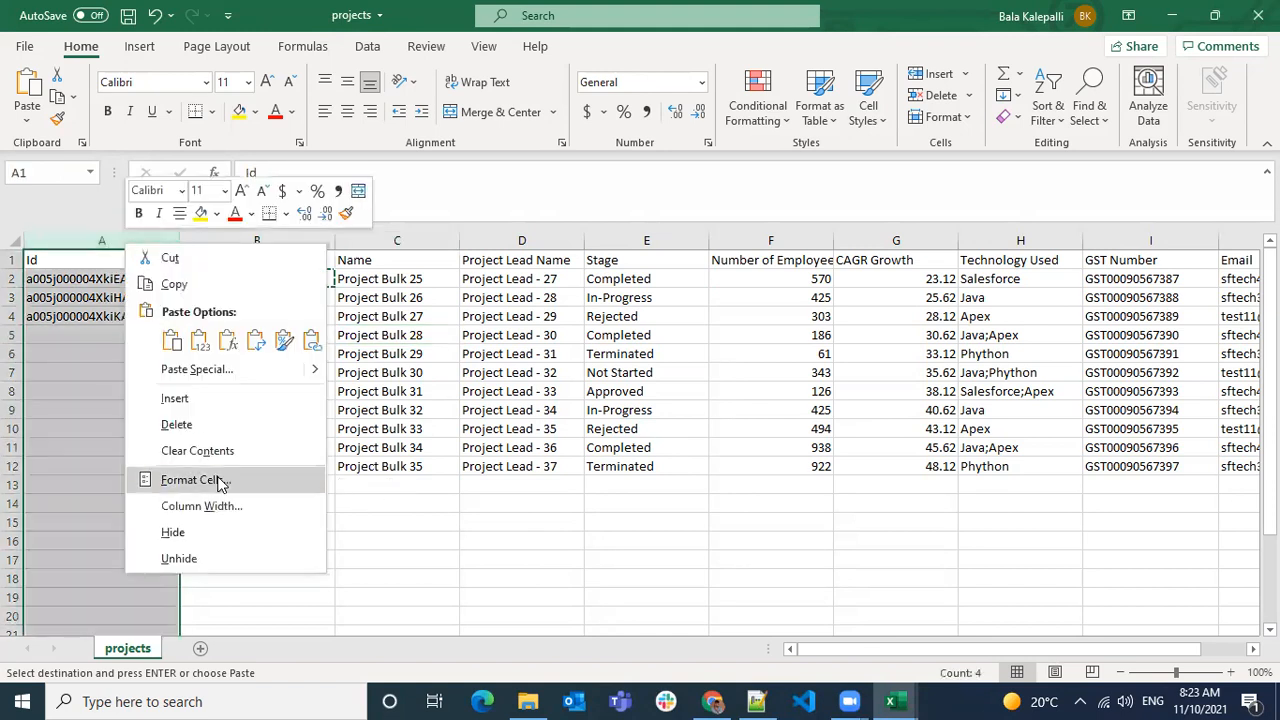
click(190, 426)
click(198, 332)
key(ctrl+s)
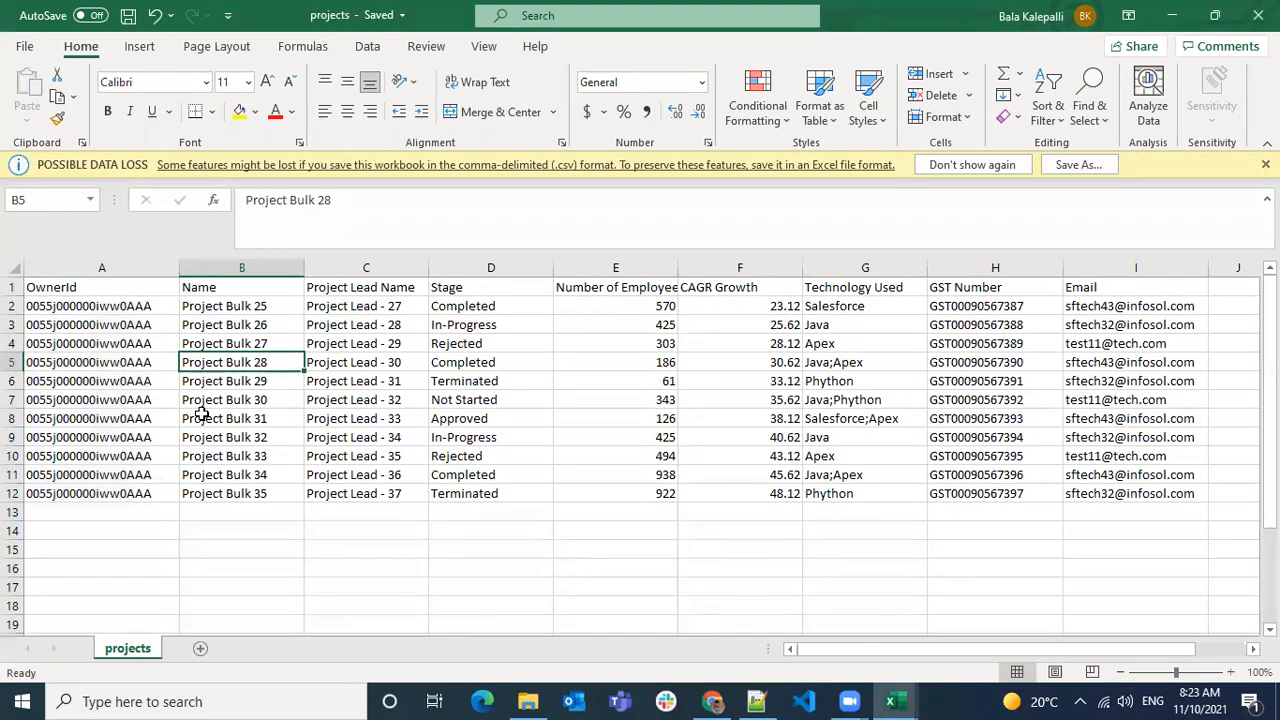
click(135, 494)
drag(115, 307, 270, 494)
click(360, 424)
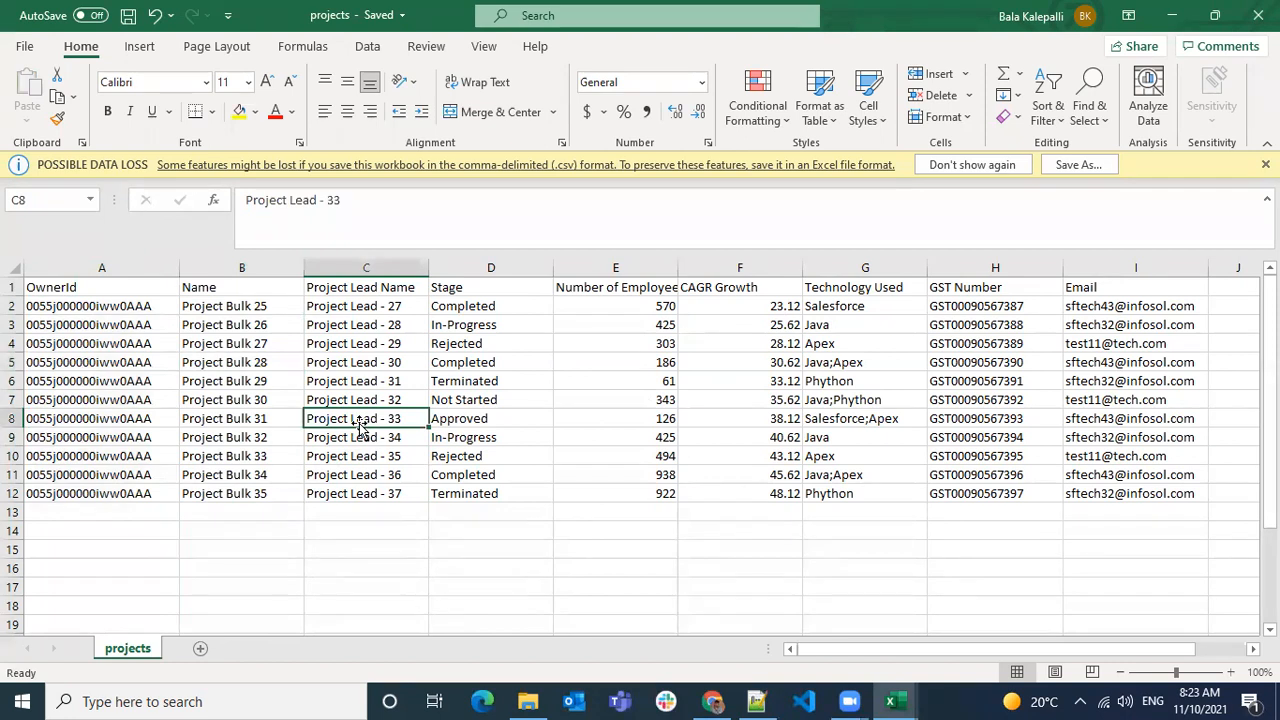
- Return to the Data Import Wizard in Chrome and set the User field designating record owners to Salesforce.com ID
click(712, 701)
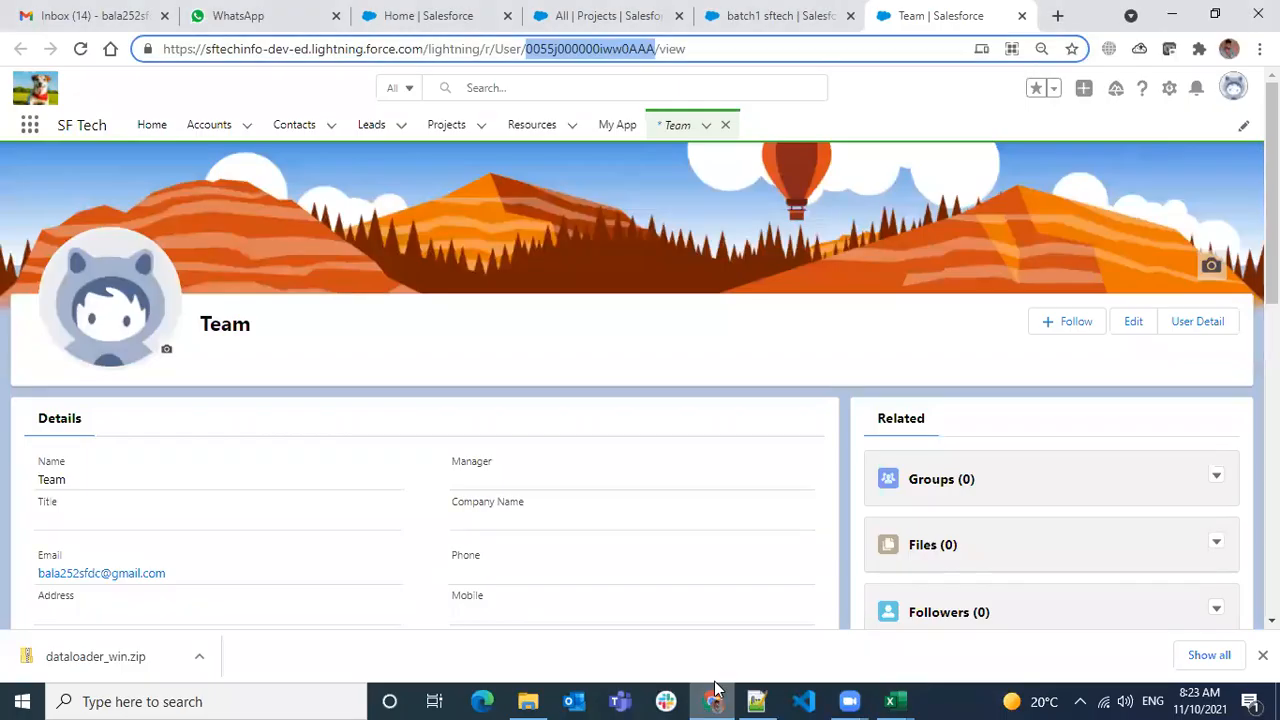
click(405, 16)
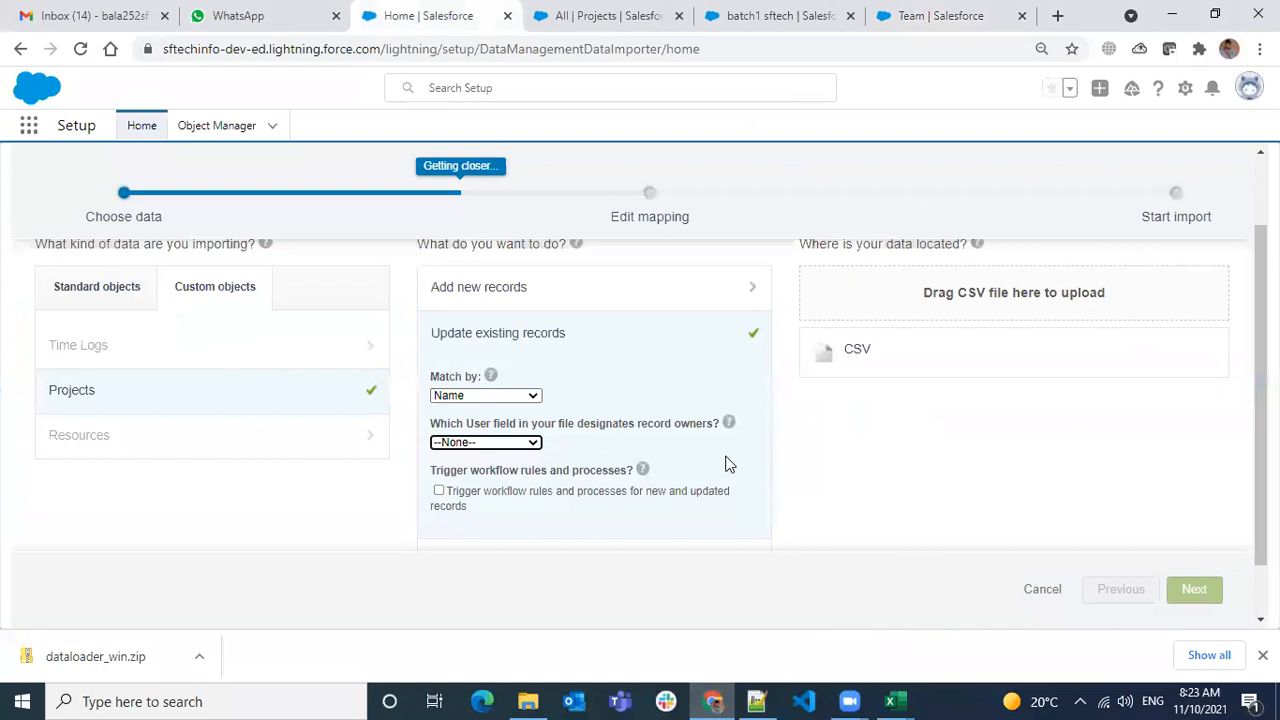
click(503, 442)
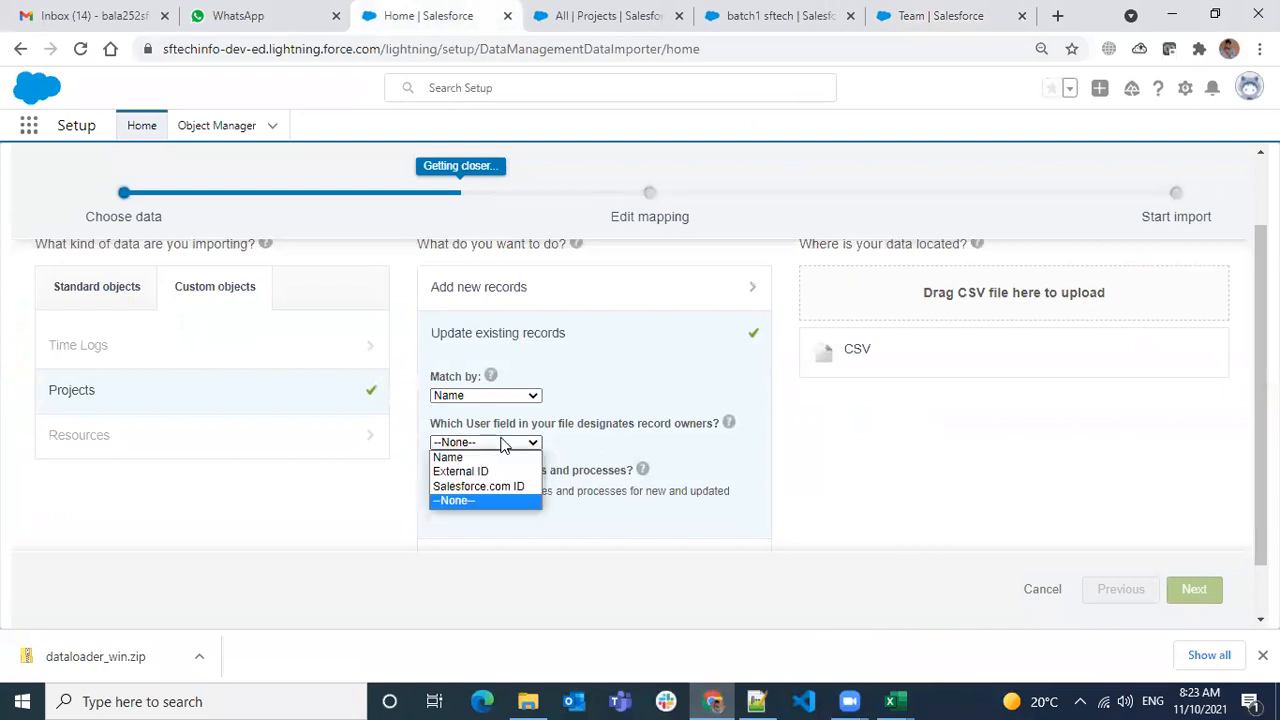
click(483, 490)
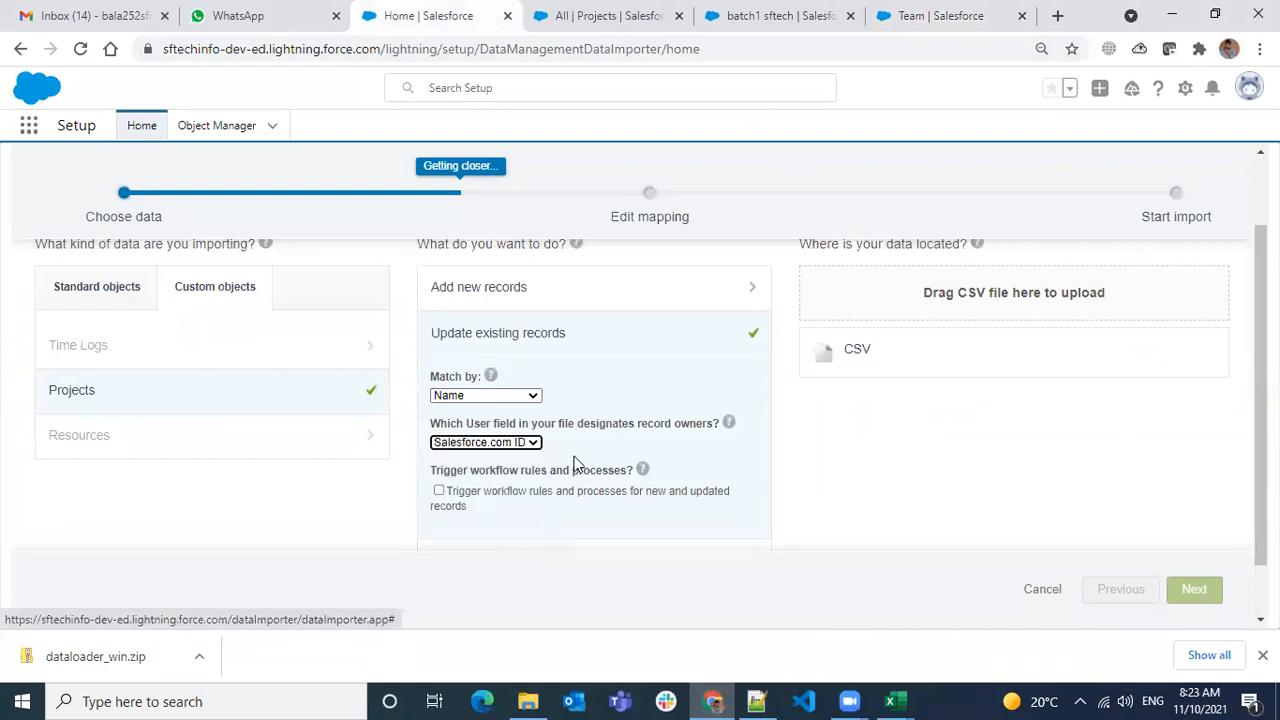
scroll(575, 465, up, 2)
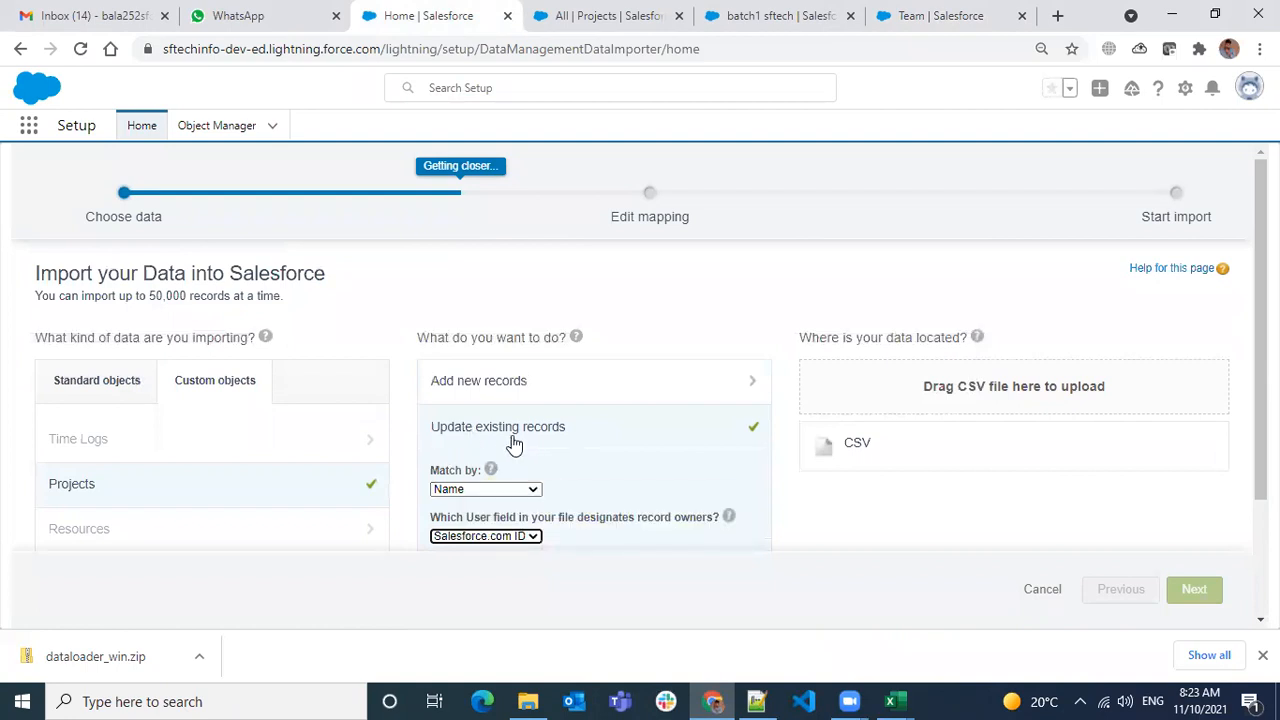
- Choose the projects CSV file from the Desktop as the import source and proceed to the field mapping
click(865, 441)
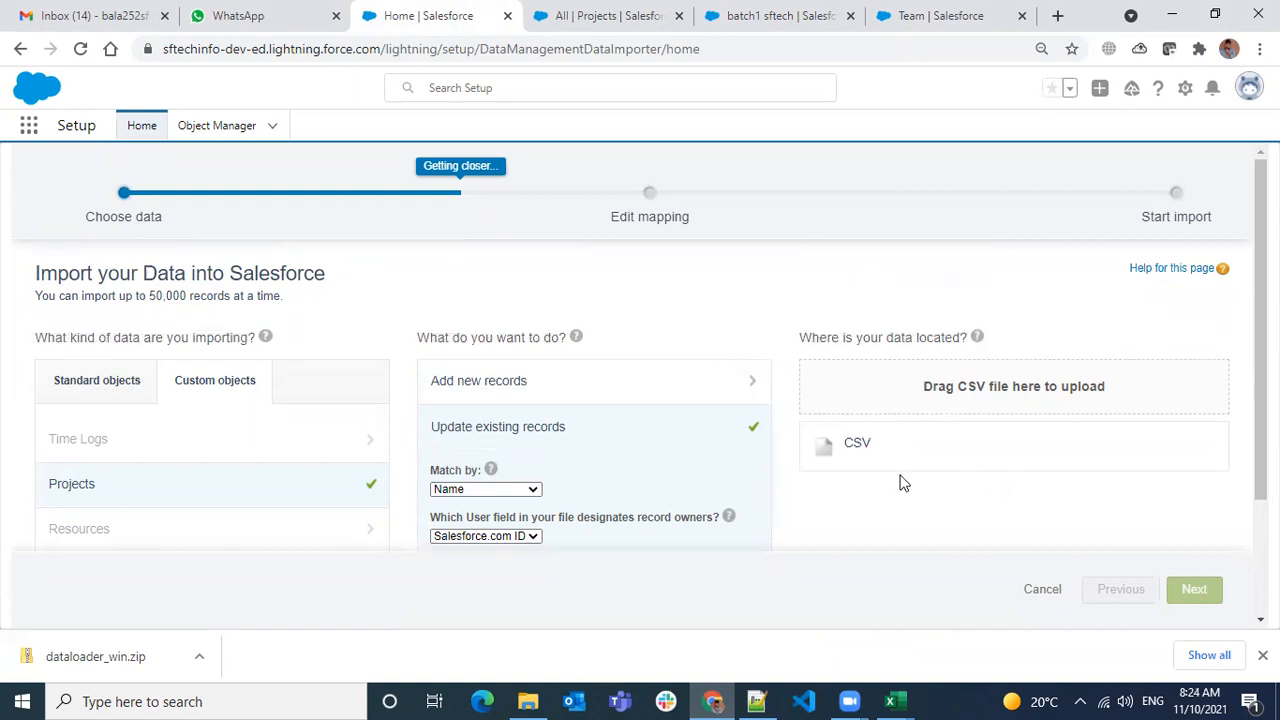
click(846, 446)
click(862, 493)
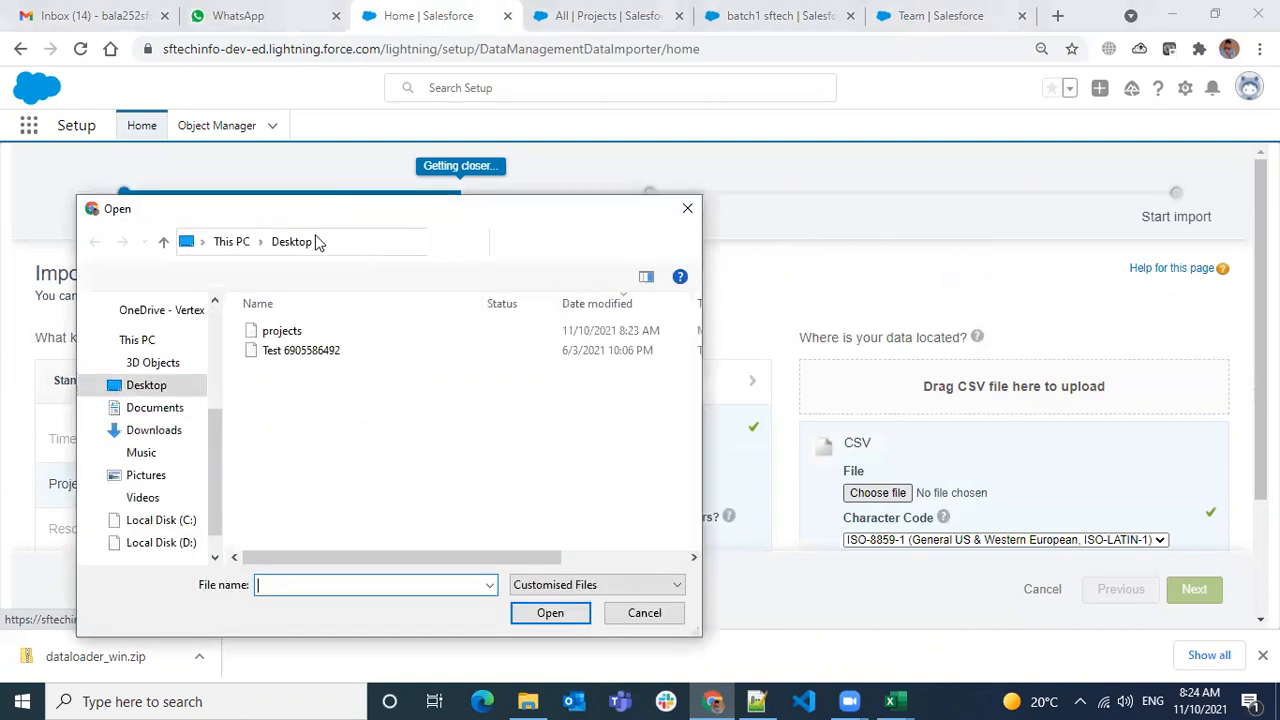
click(278, 332)
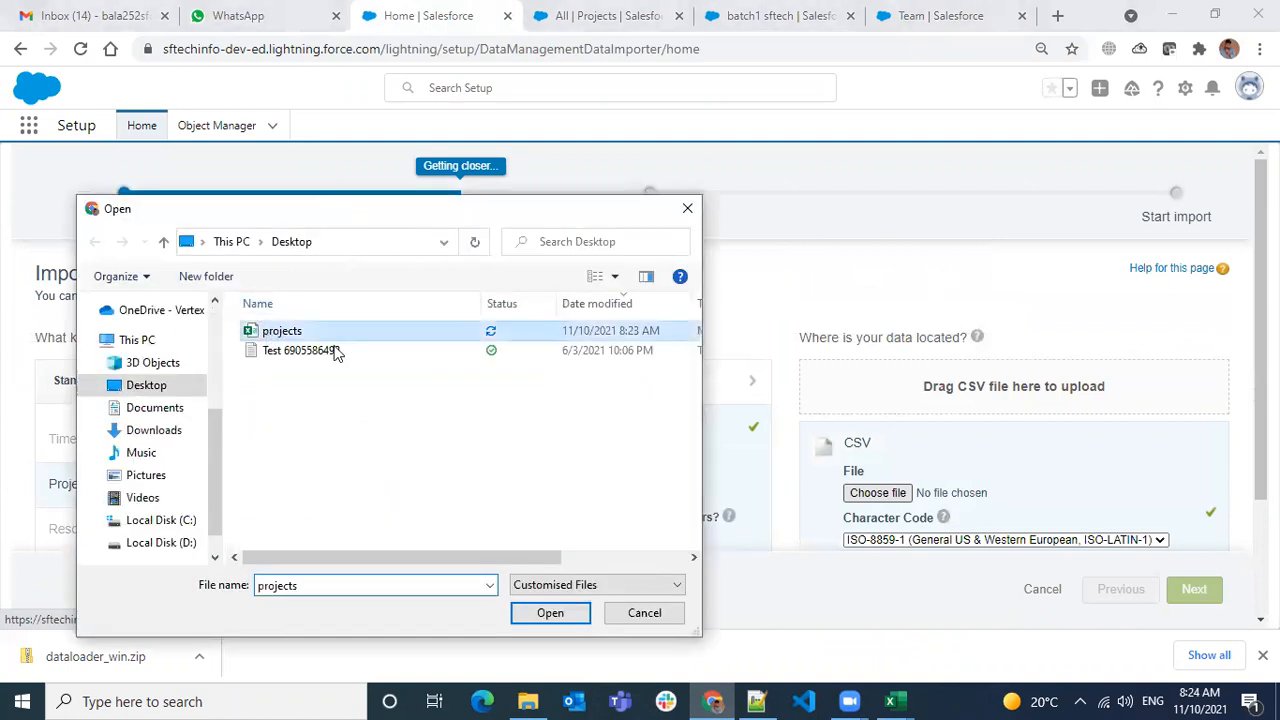
click(562, 613)
click(1190, 591)
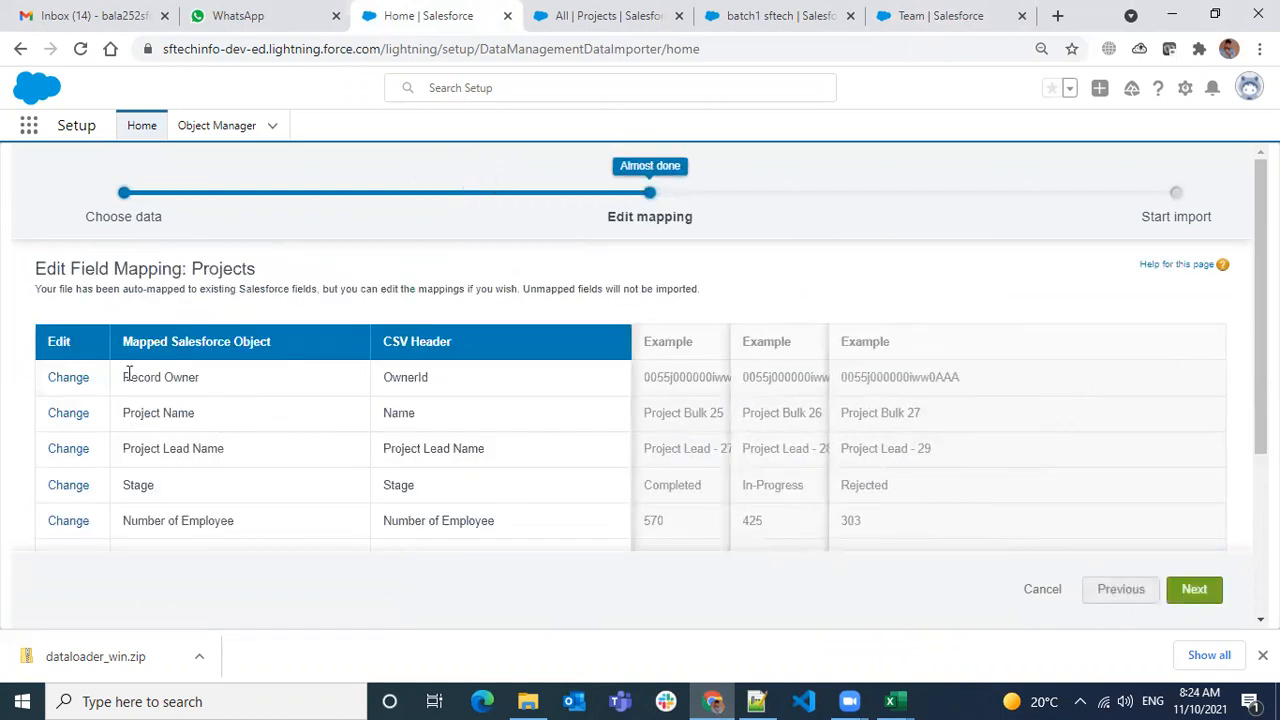
- Review the mapping of OwnerId to Record Owner, start the import, and view its bulk data load job details
drag(138, 375, 193, 373)
drag(444, 380, 391, 378)
scroll(418, 423, down, 3)
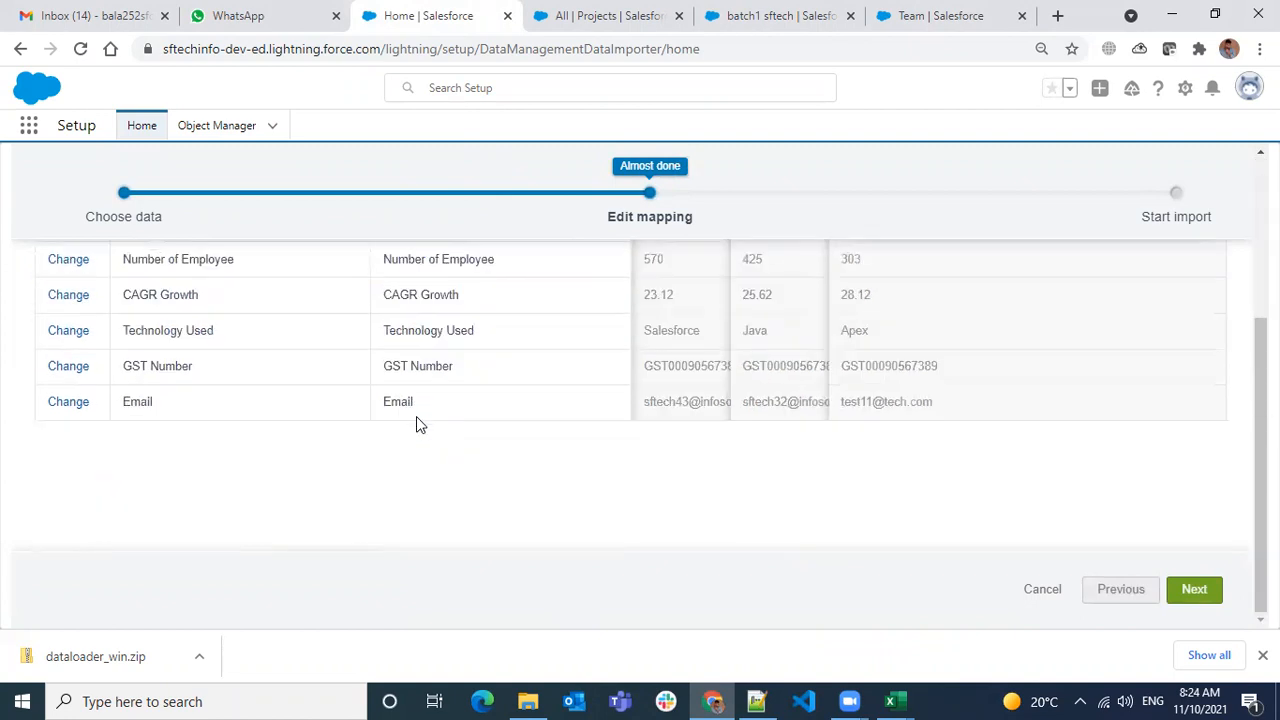
click(1196, 592)
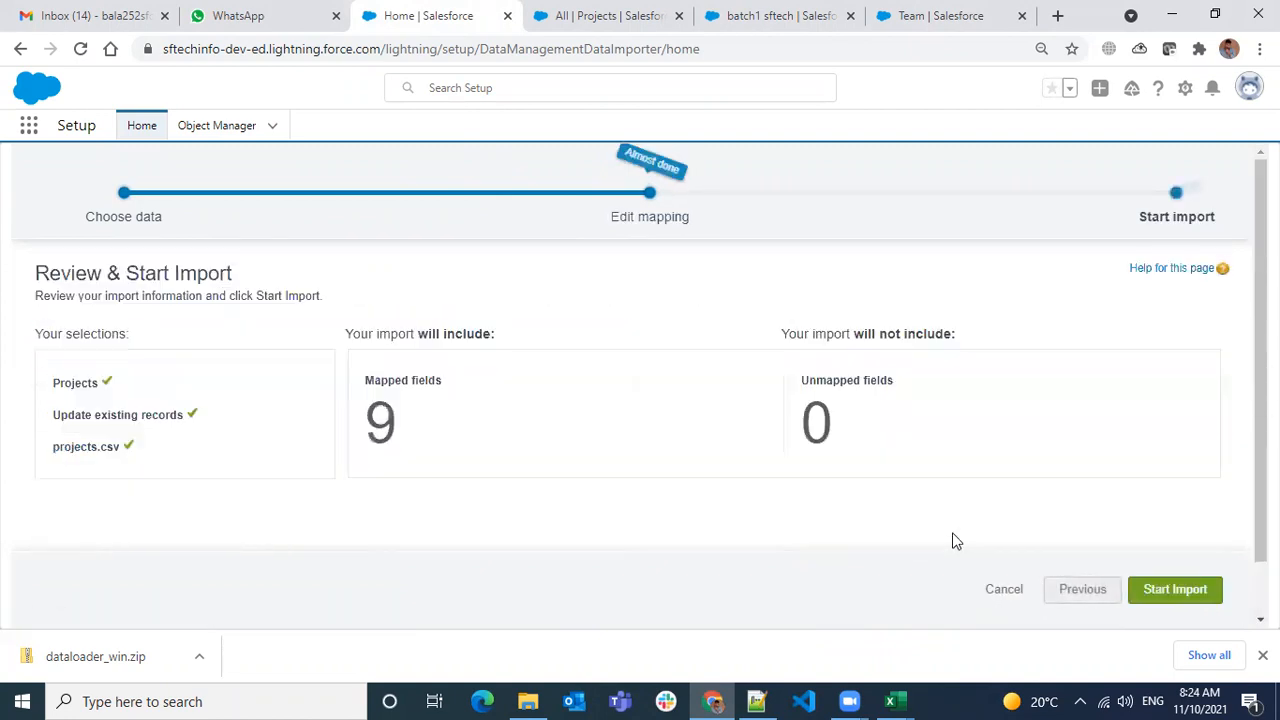
click(1205, 592)
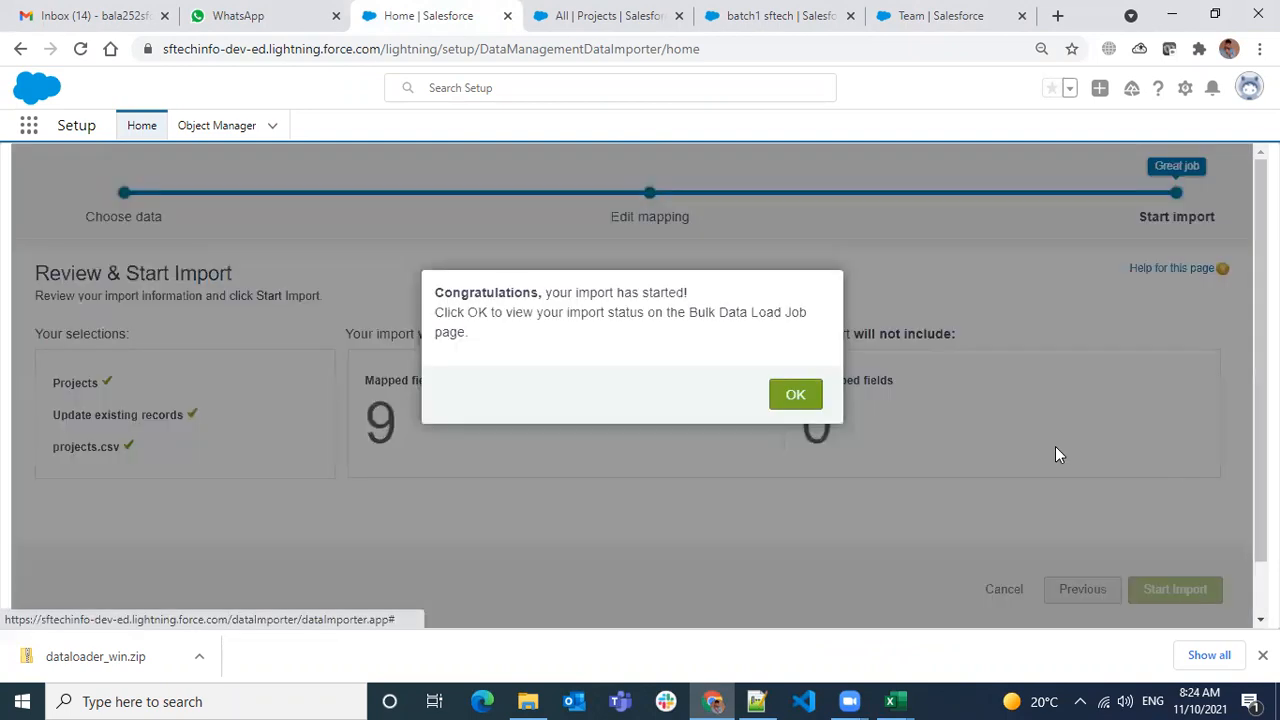
click(800, 396)
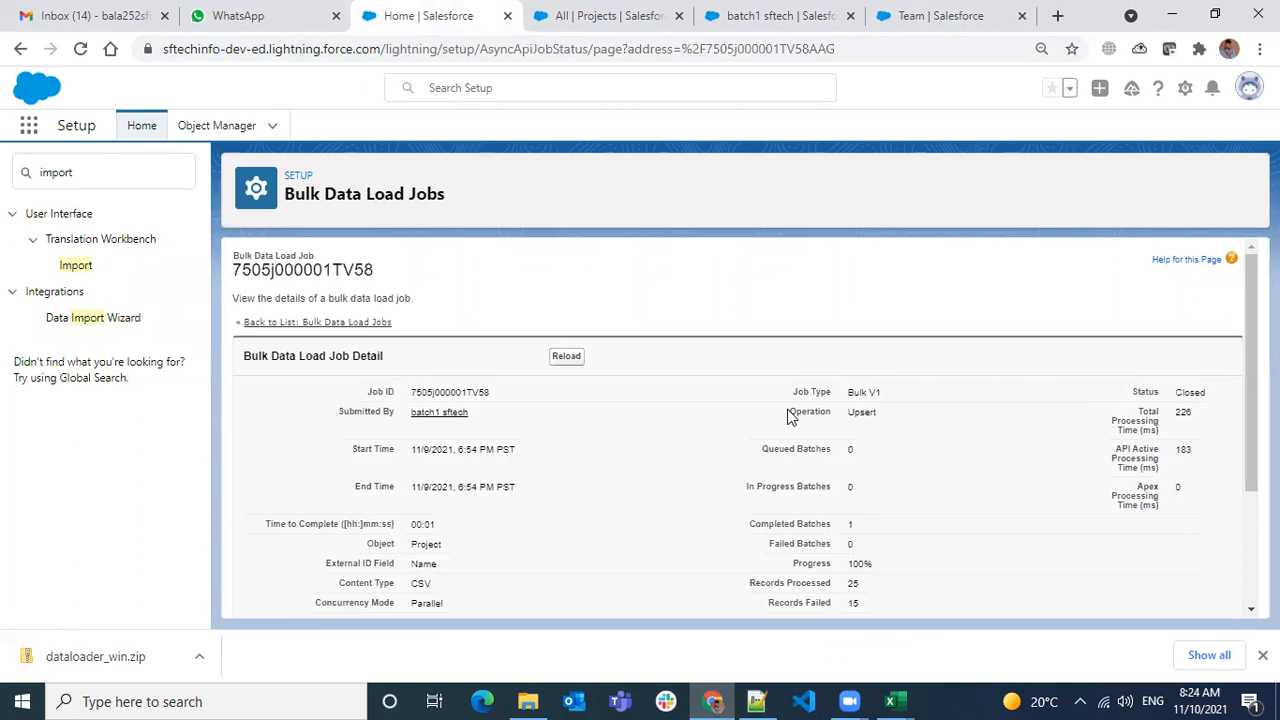
scroll(760, 485, down, 3)
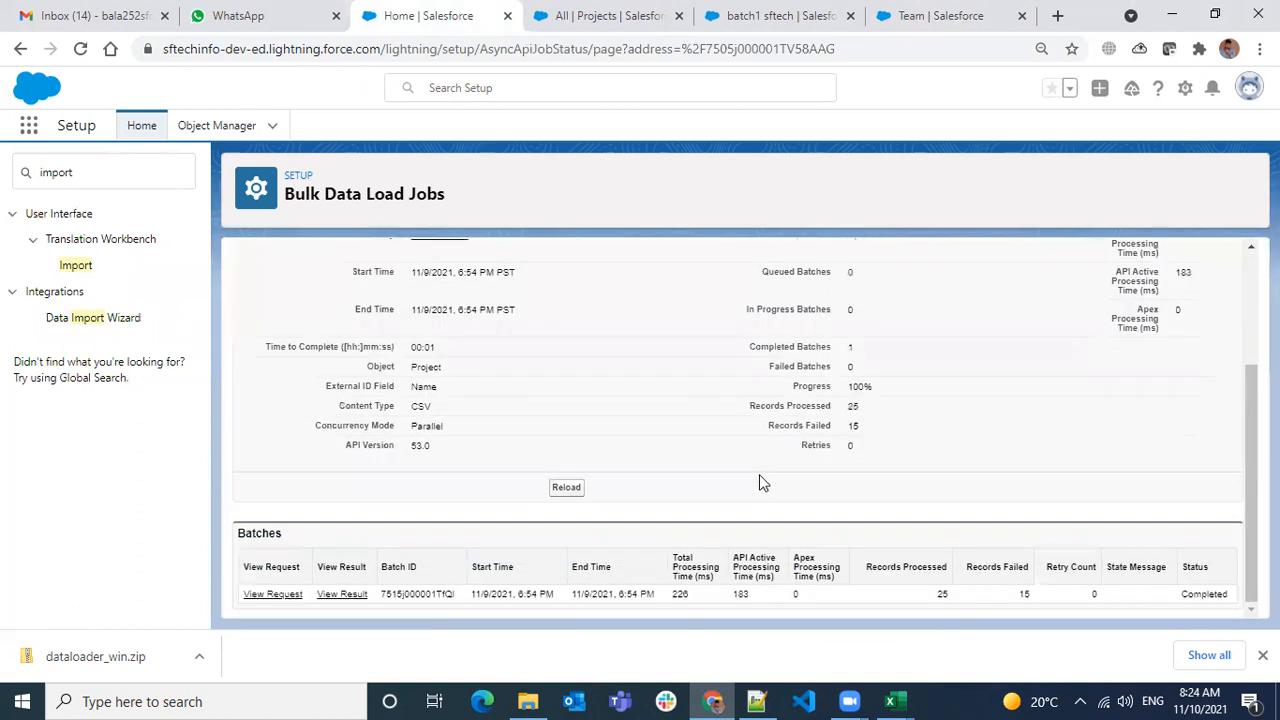
- Sort the All Projects list by Owner Last Name in descending order to check the updated owners
click(611, 32)
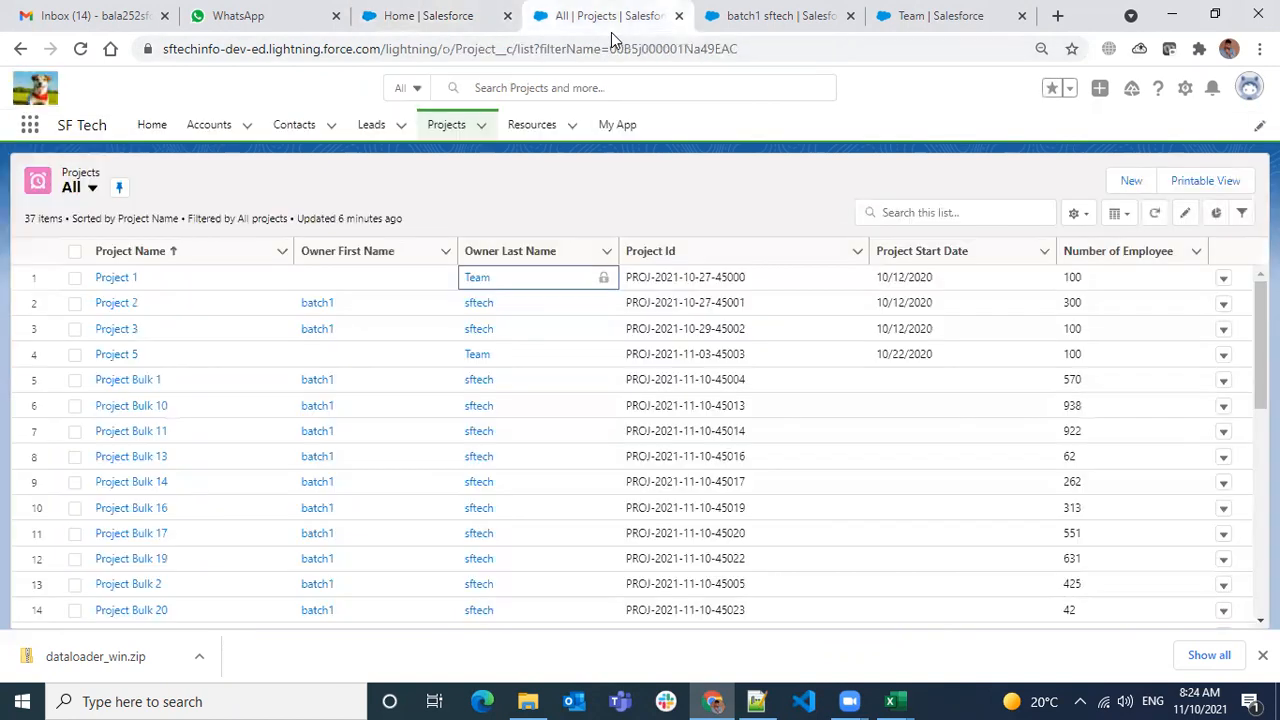
click(507, 256)
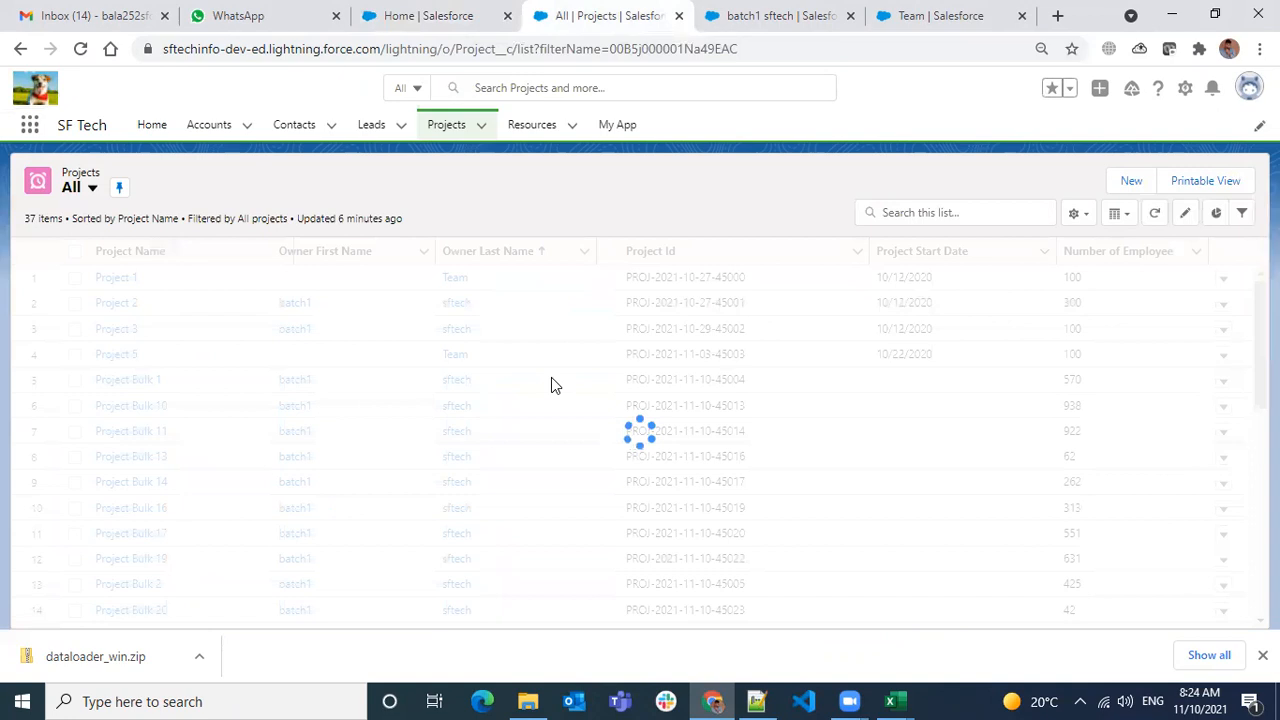
click(531, 254)
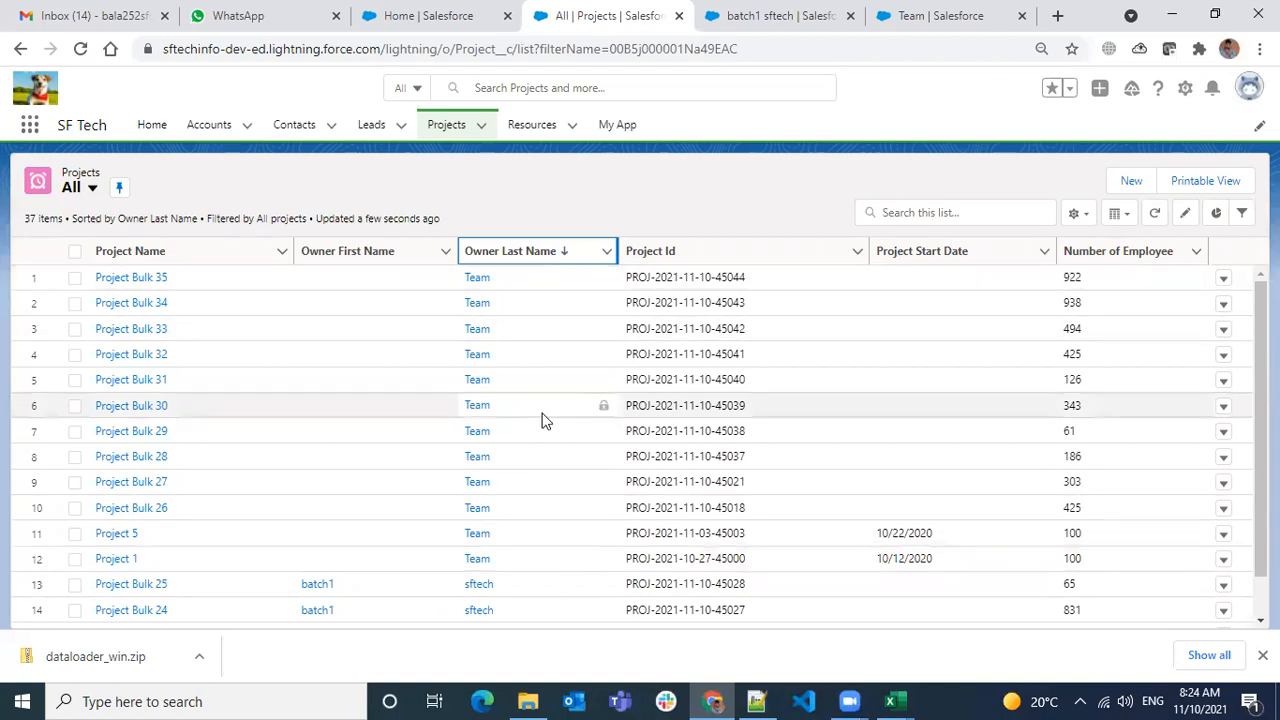
- Revisit the bulk data load job page and review the OwnerId values in the projects file in Excel
click(474, 36)
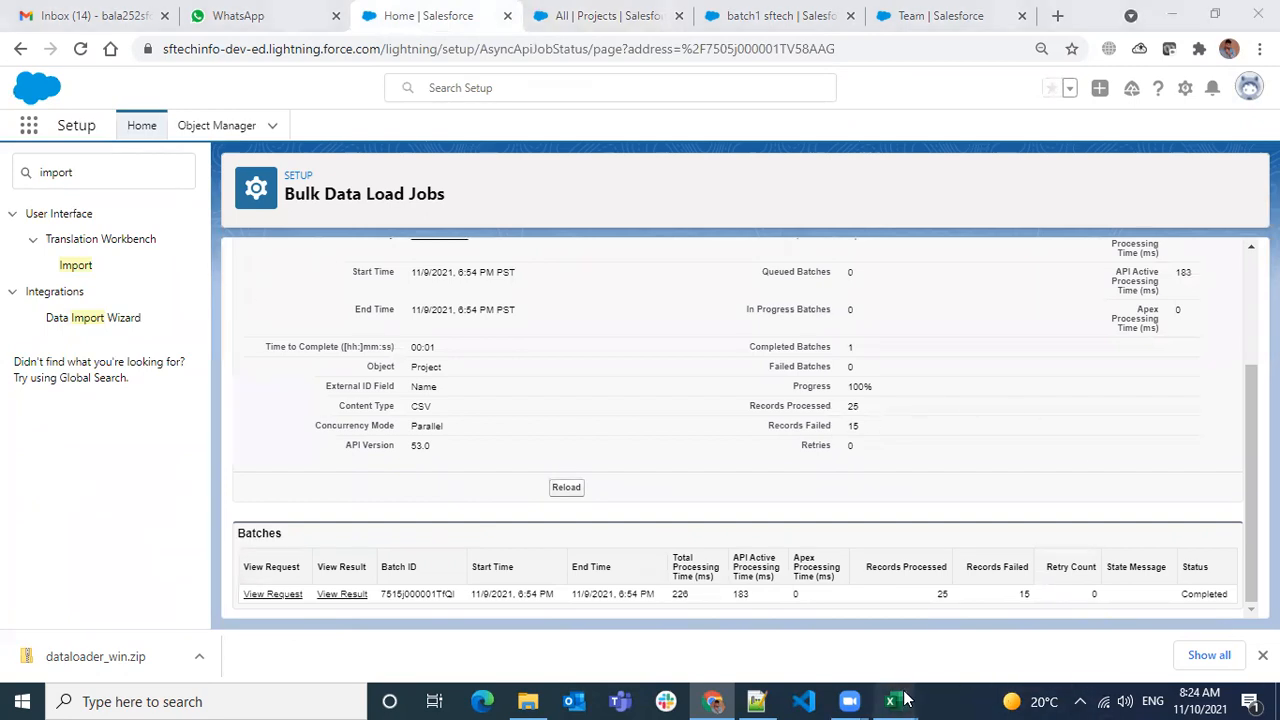
mouse_move(893, 701)
click(652, 618)
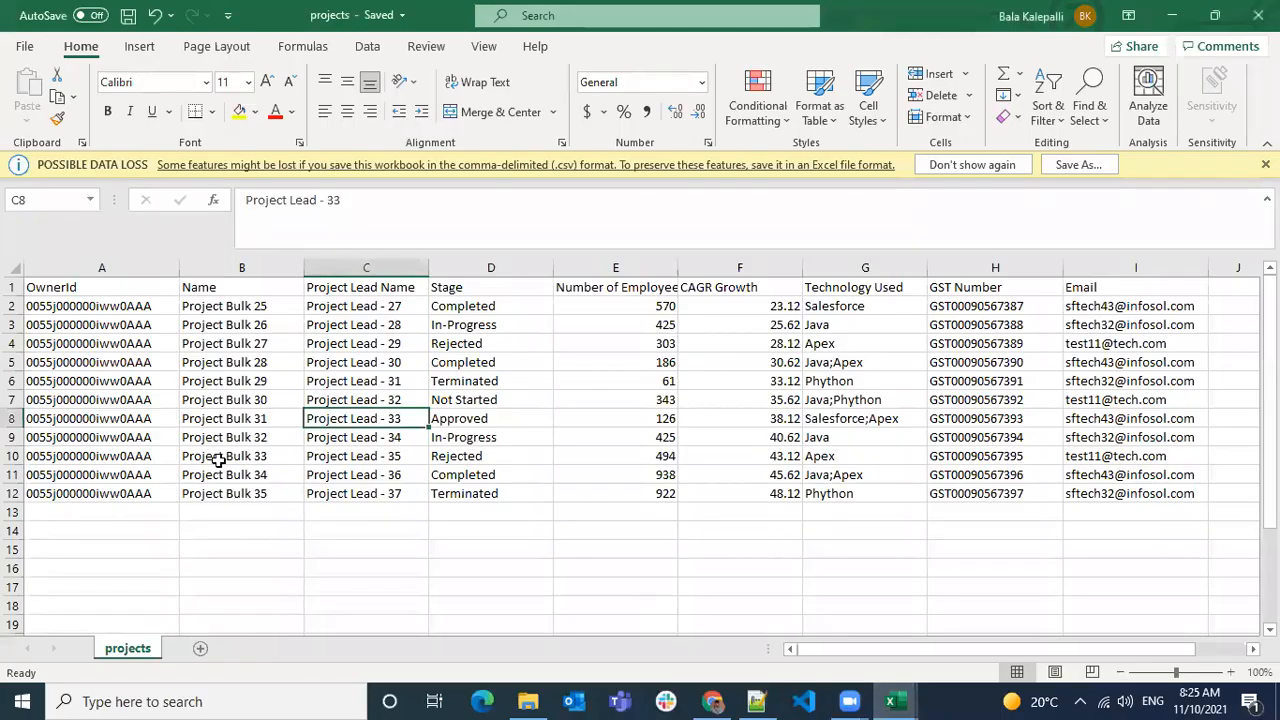
click(206, 360)
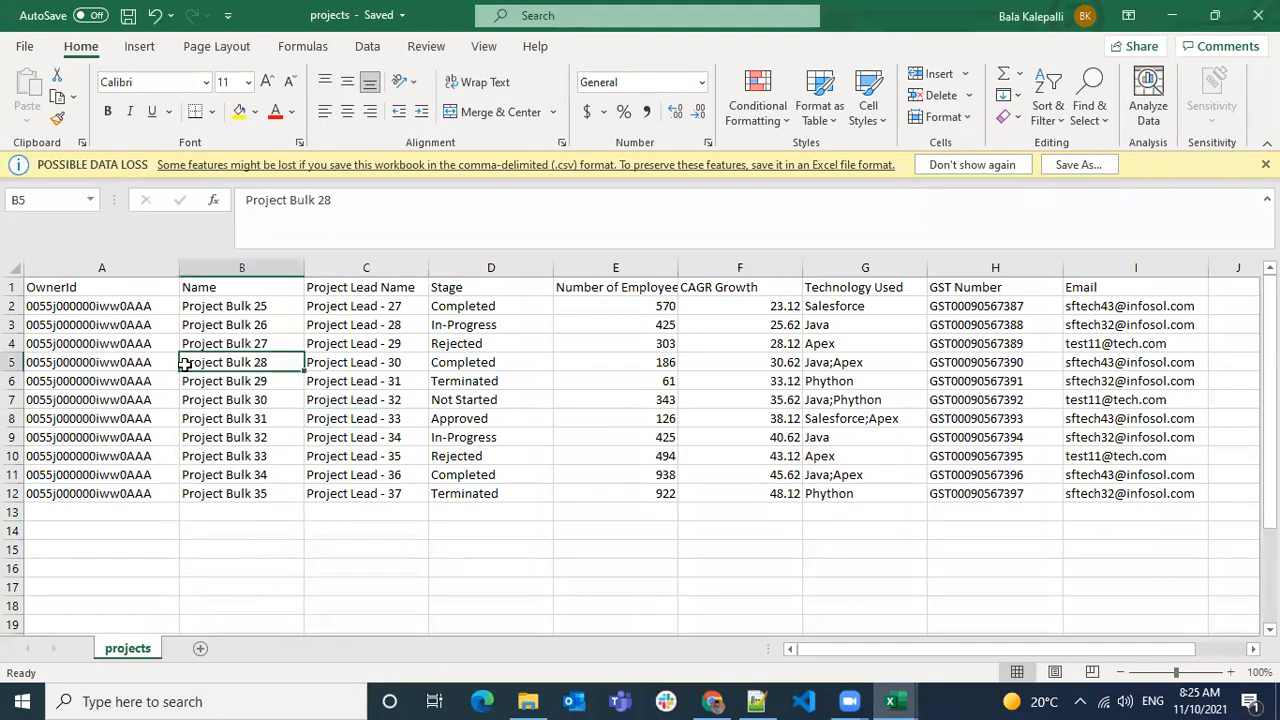
drag(130, 305, 131, 490)
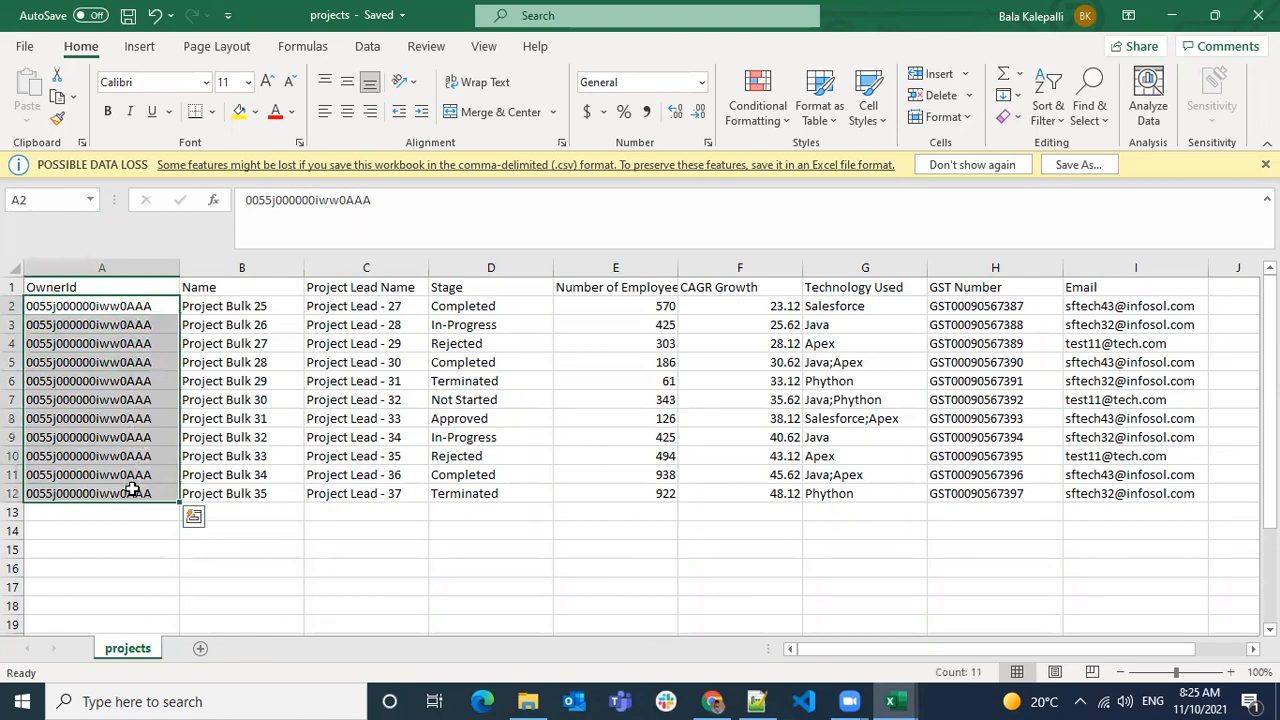
key(alt+Tab)
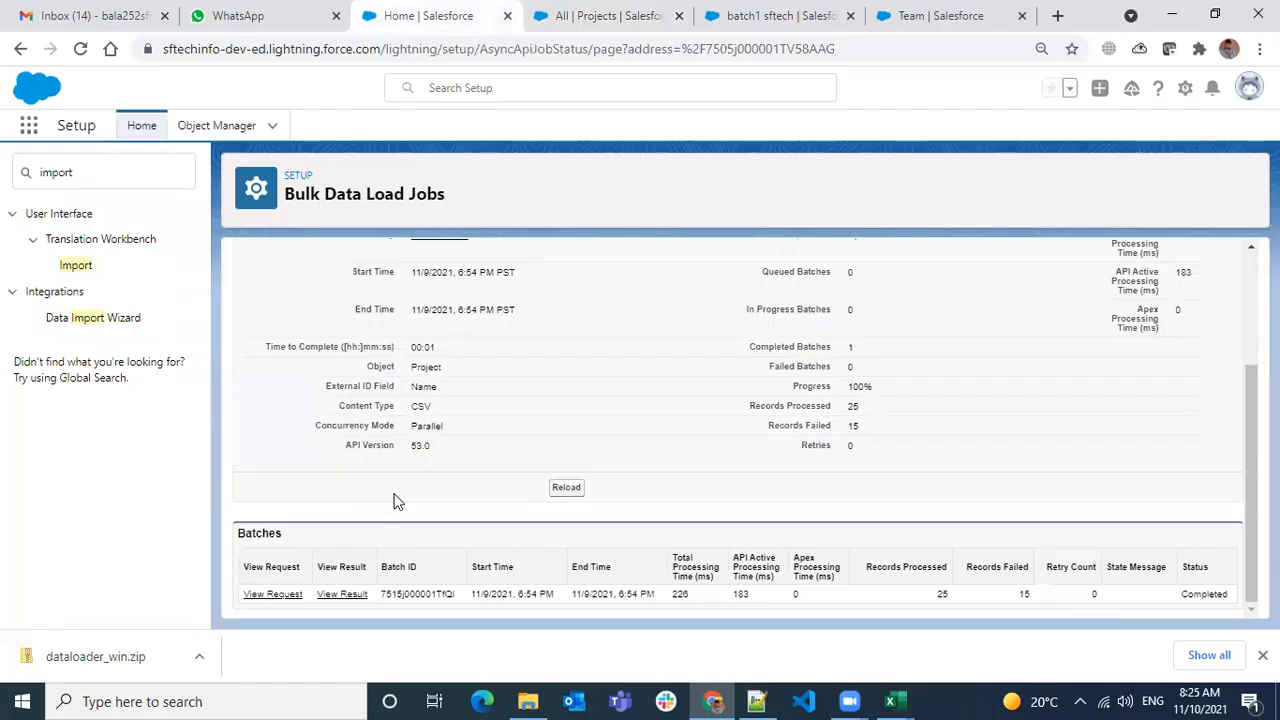
key(alt+Tab)
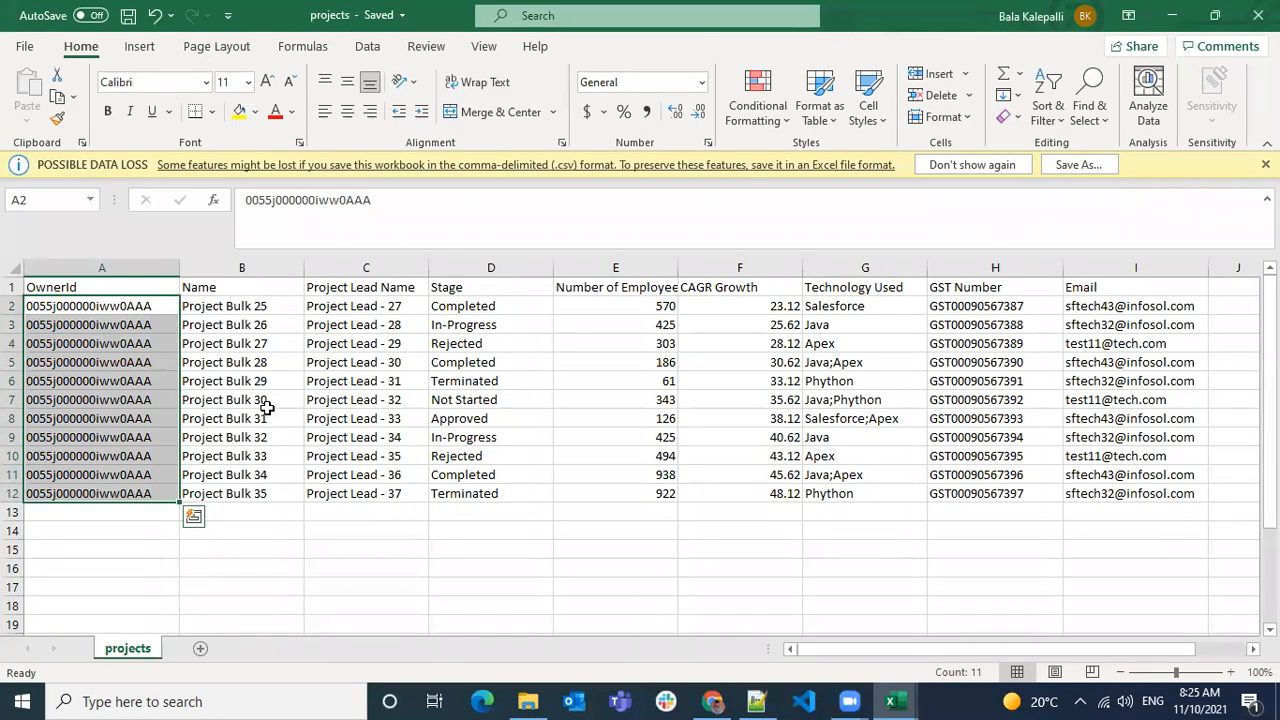
- Return to Chrome and copy the full name from the Details of Project 2's owner
key(alt+Tab)
click(913, 30)
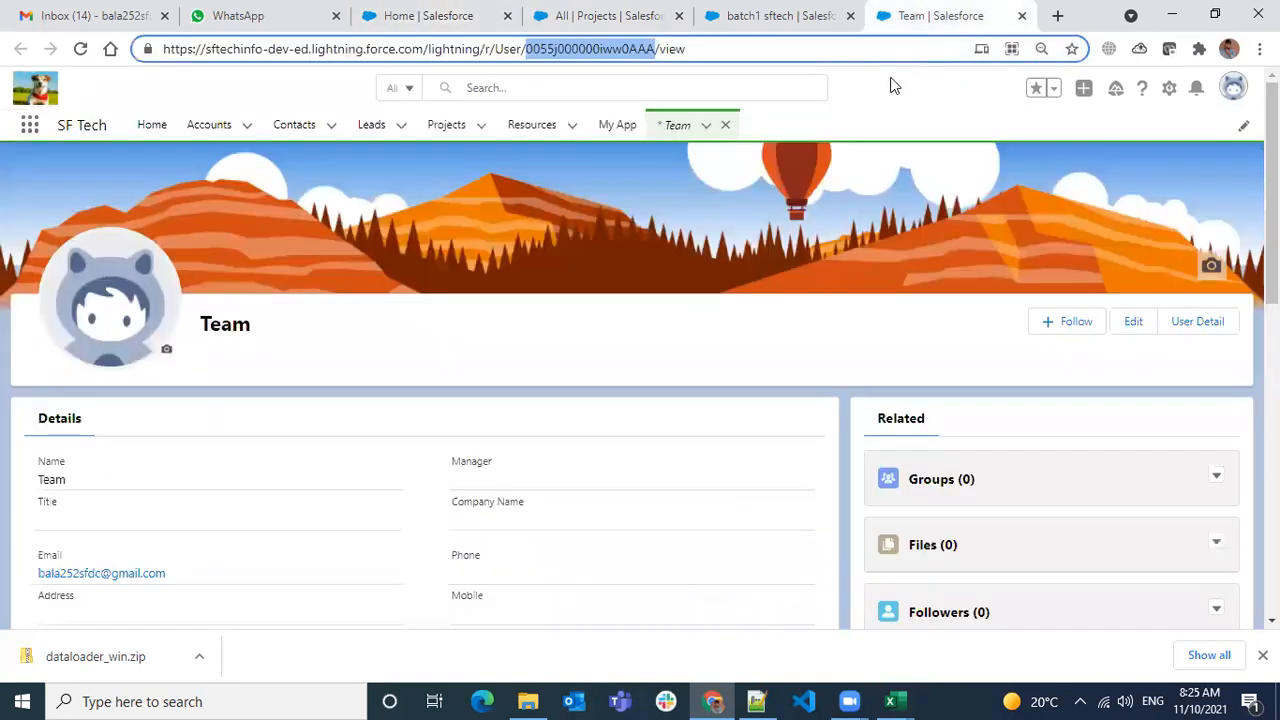
click(826, 22)
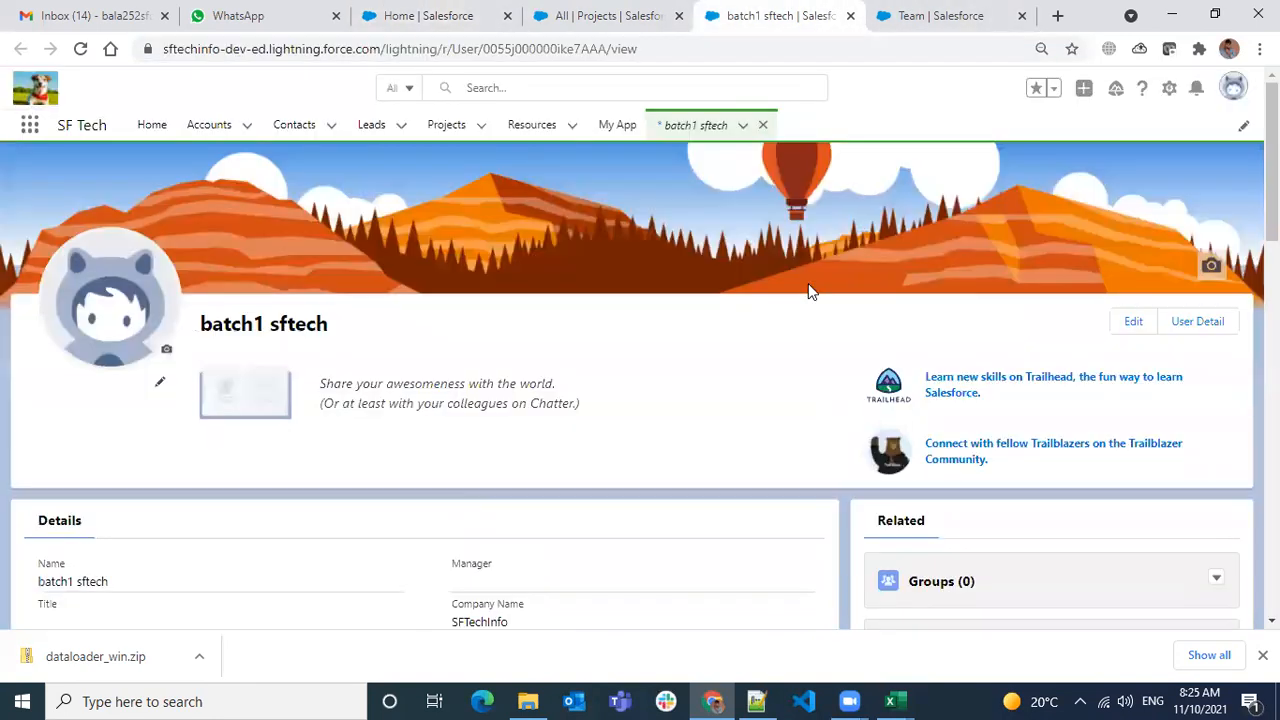
scroll(449, 423, down, 1)
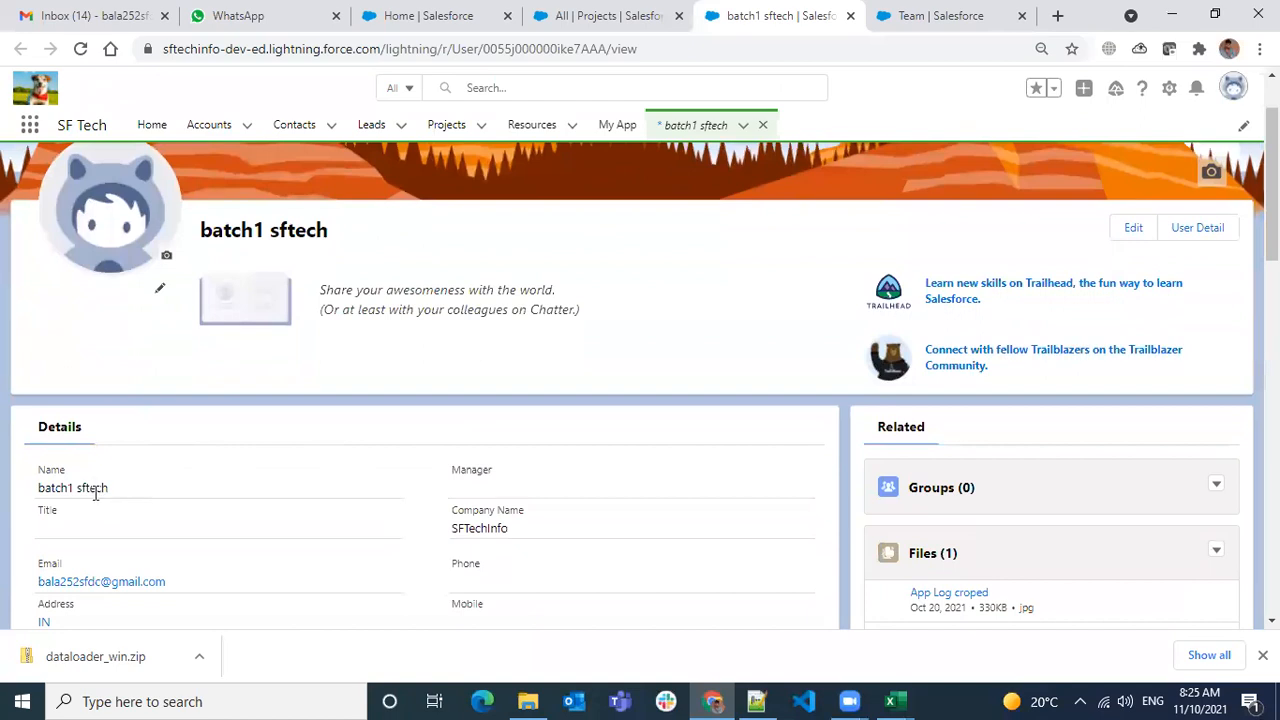
drag(109, 492, 34, 494)
key(ctrl+c)
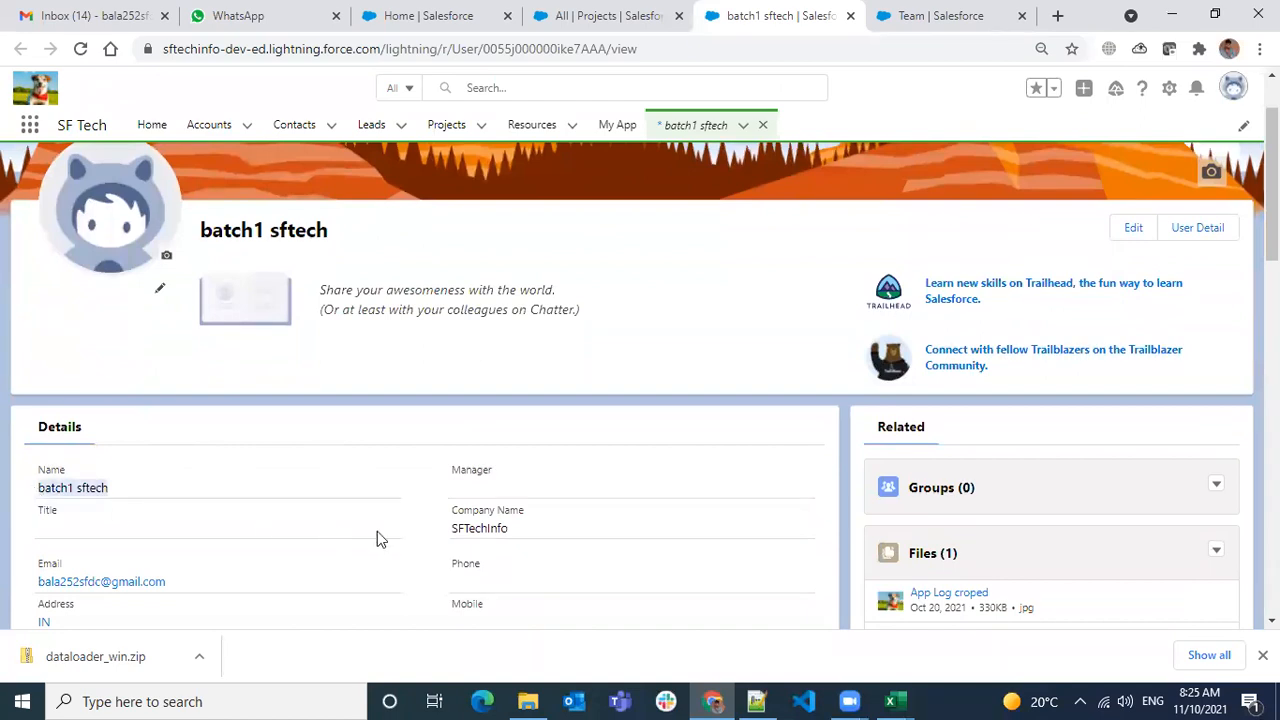
- Switch to the projects workbook in Excel, paste the copied owner name into OwnerId cells A2:A12, and clear A8:A12
key(alt+Tab)
click(148, 305)
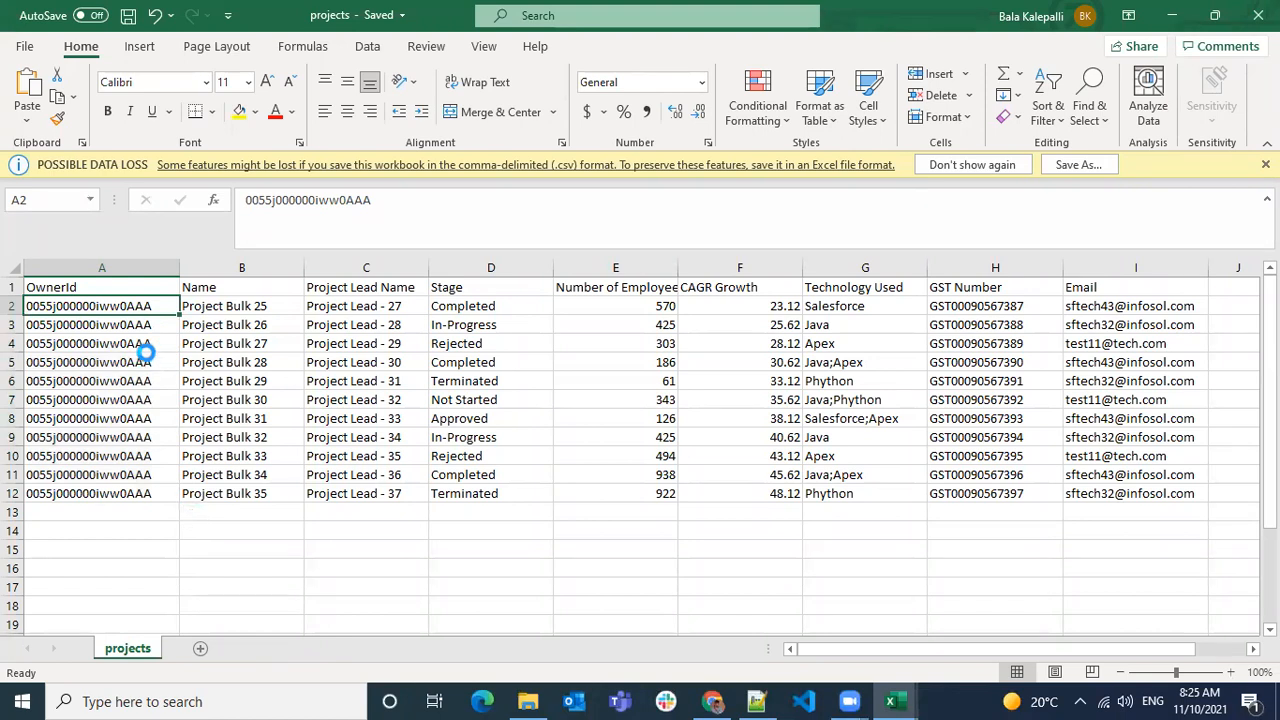
key(ctrl+v)
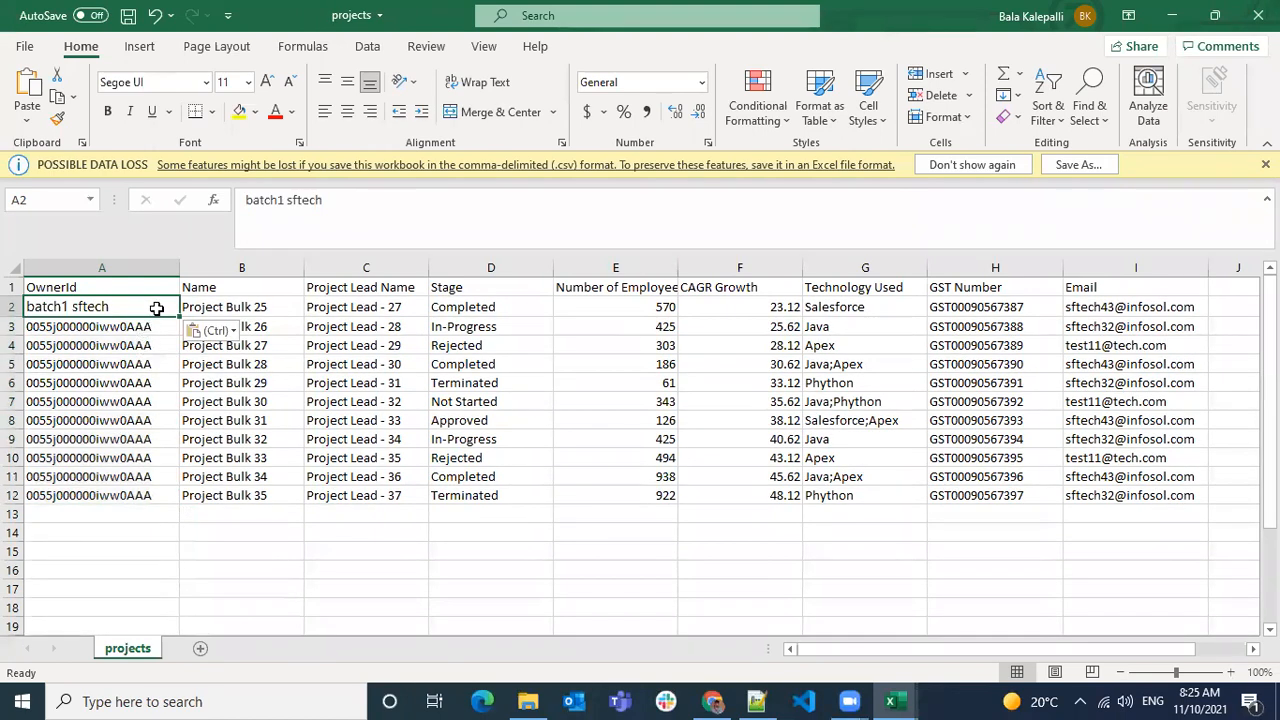
key(ctrl+c)
drag(140, 330, 134, 496)
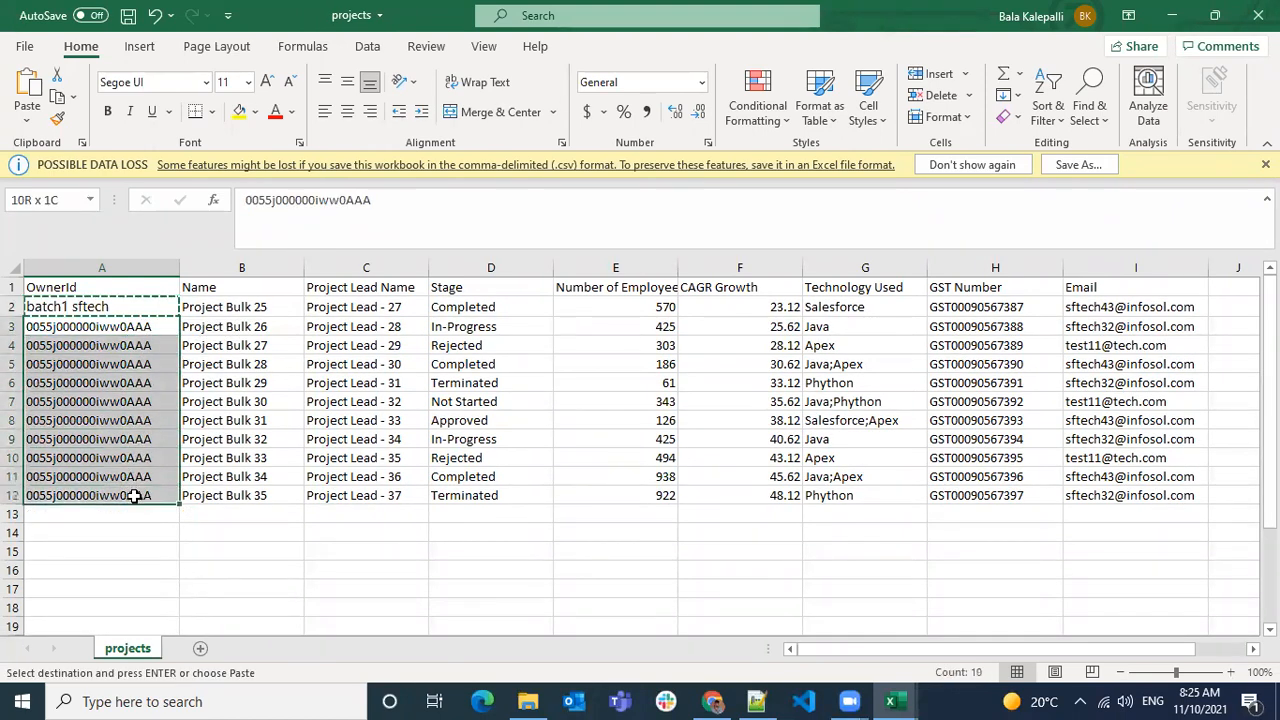
key(ctrl+v)
click(259, 409)
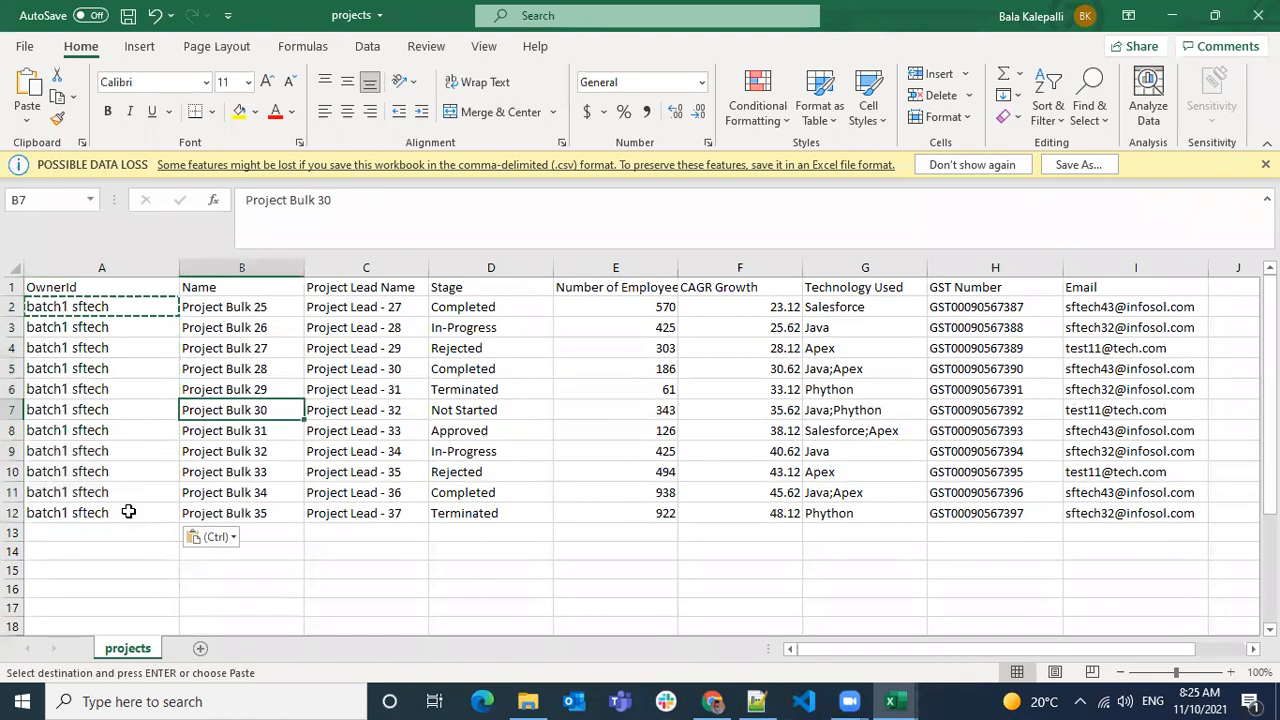
drag(124, 512, 126, 420)
key(Delete)
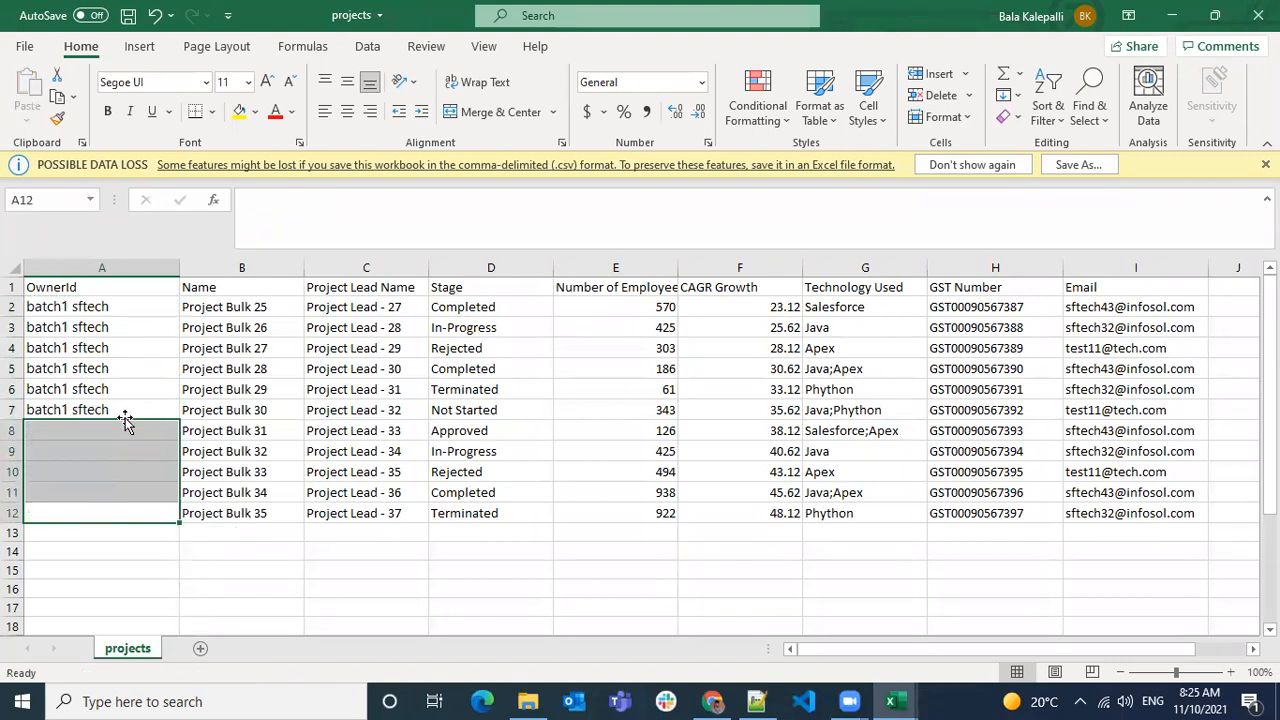
- Copy the name from the Team user's Details in Chrome and paste it into cell A8 of the projects workbook
key(alt+Tab)
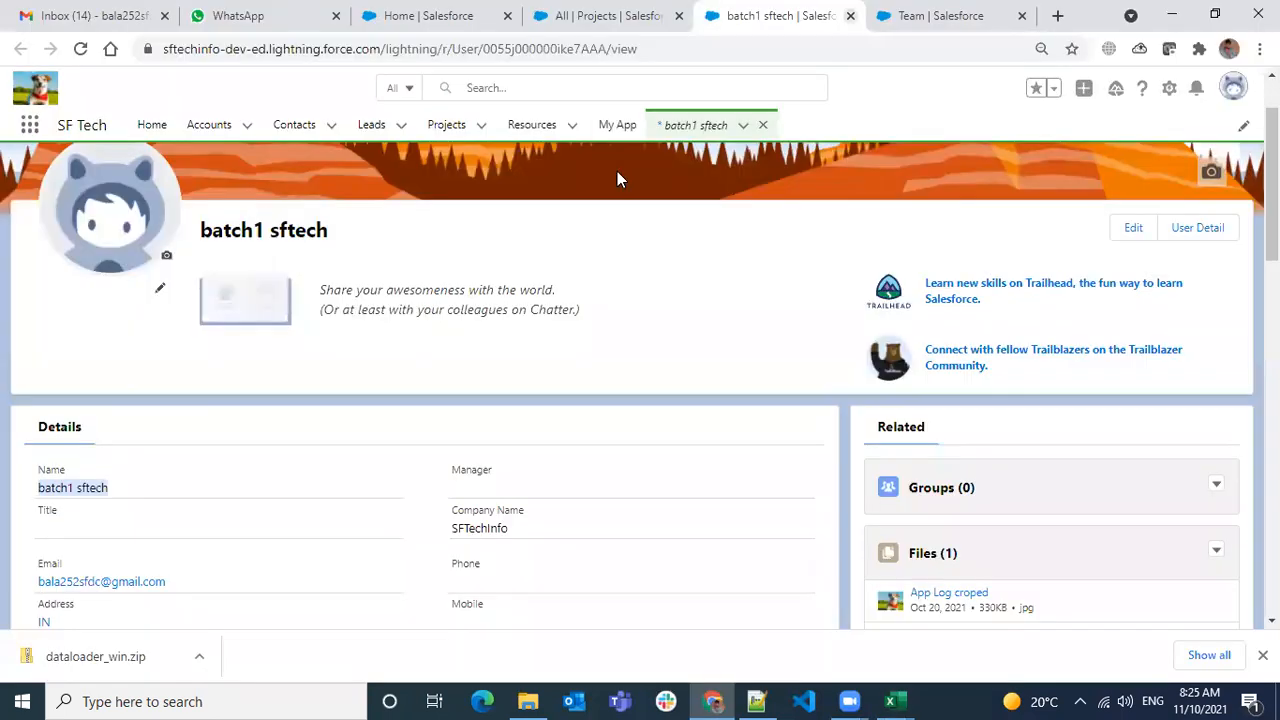
click(915, 18)
click(70, 480)
drag(70, 480, 40, 481)
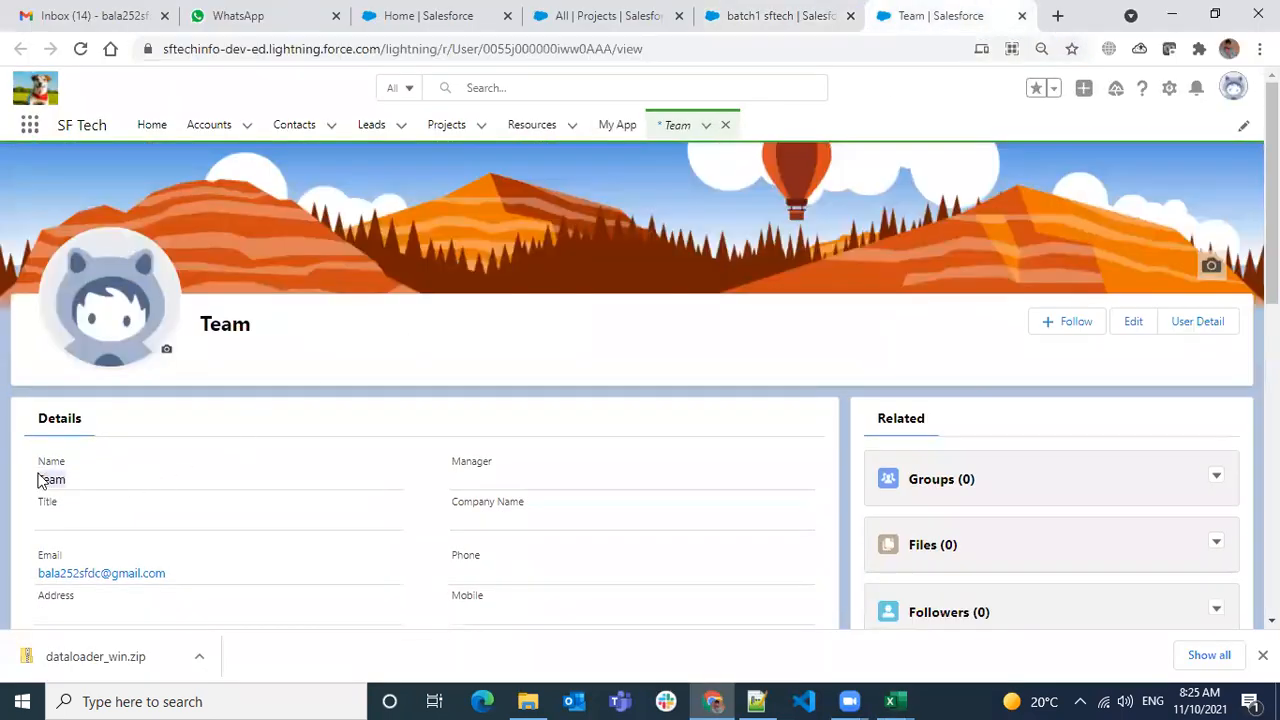
key(ctrl+c)
key(alt+Tab)
click(110, 431)
key(ctrl+v)
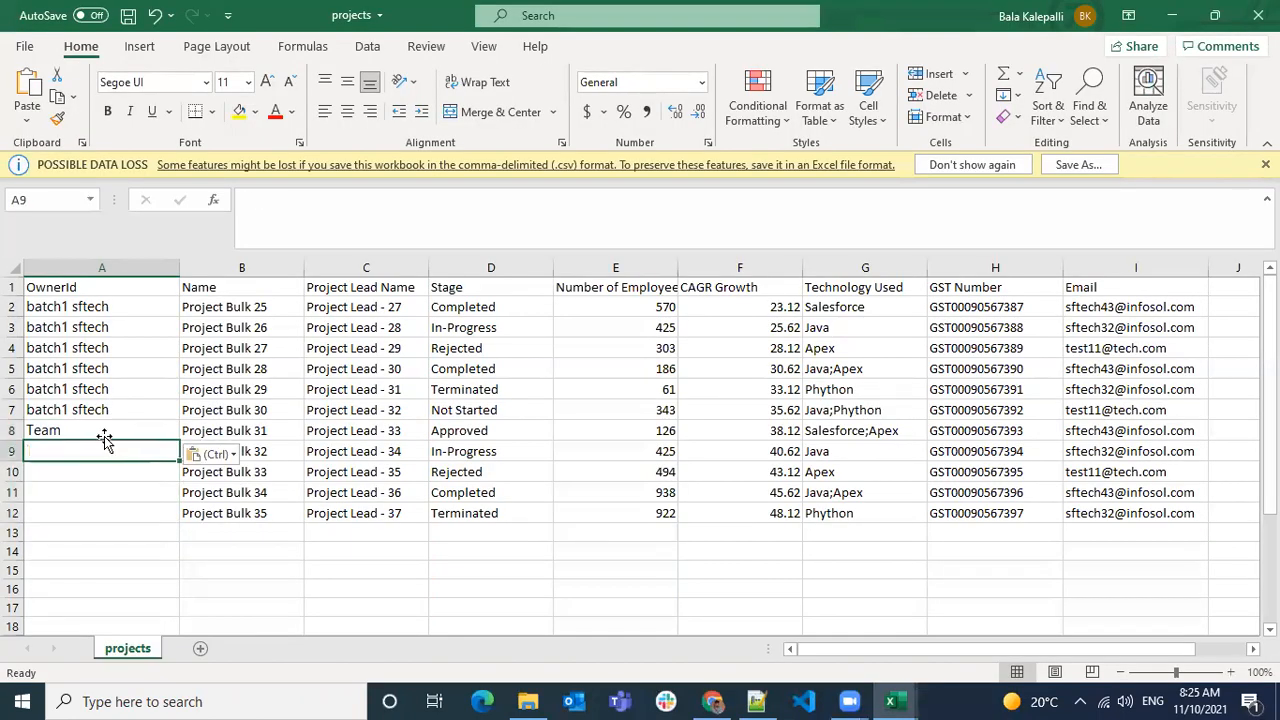
- Copy Team from A8 into the OwnerId cells A9:A12 and save the projects file
key(ctrl+c)
drag(138, 513, 126, 449)
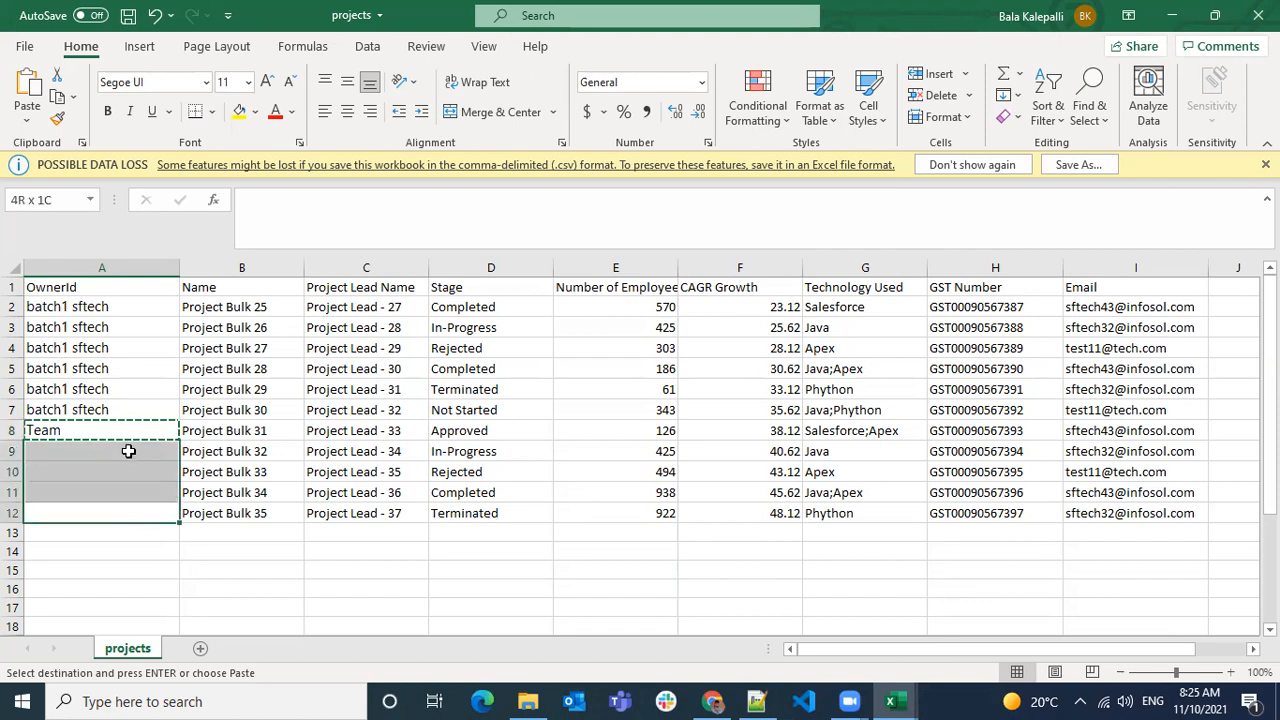
key(ctrl+v)
click(155, 405)
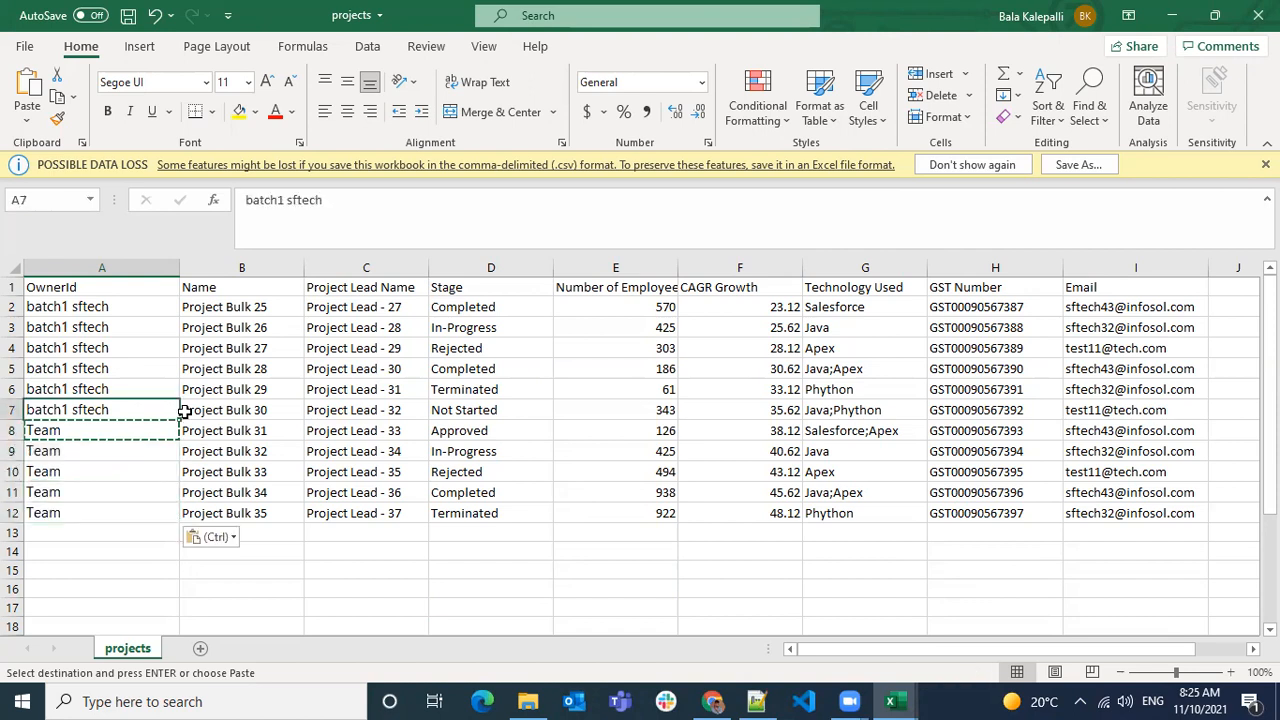
key(Escape)
click(228, 346)
key(ctrl+s)
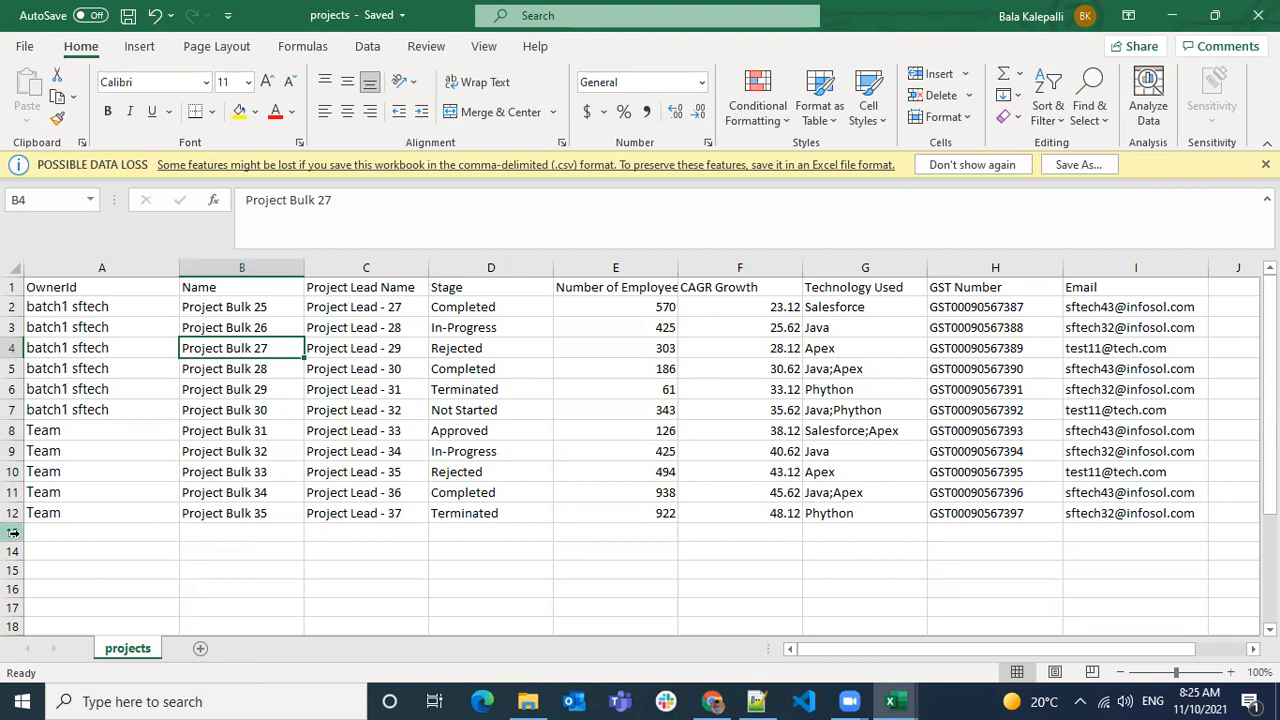
- Clear the contents of the rows below the project data, from row 13 through row 126
drag(14, 530, 3, 699)
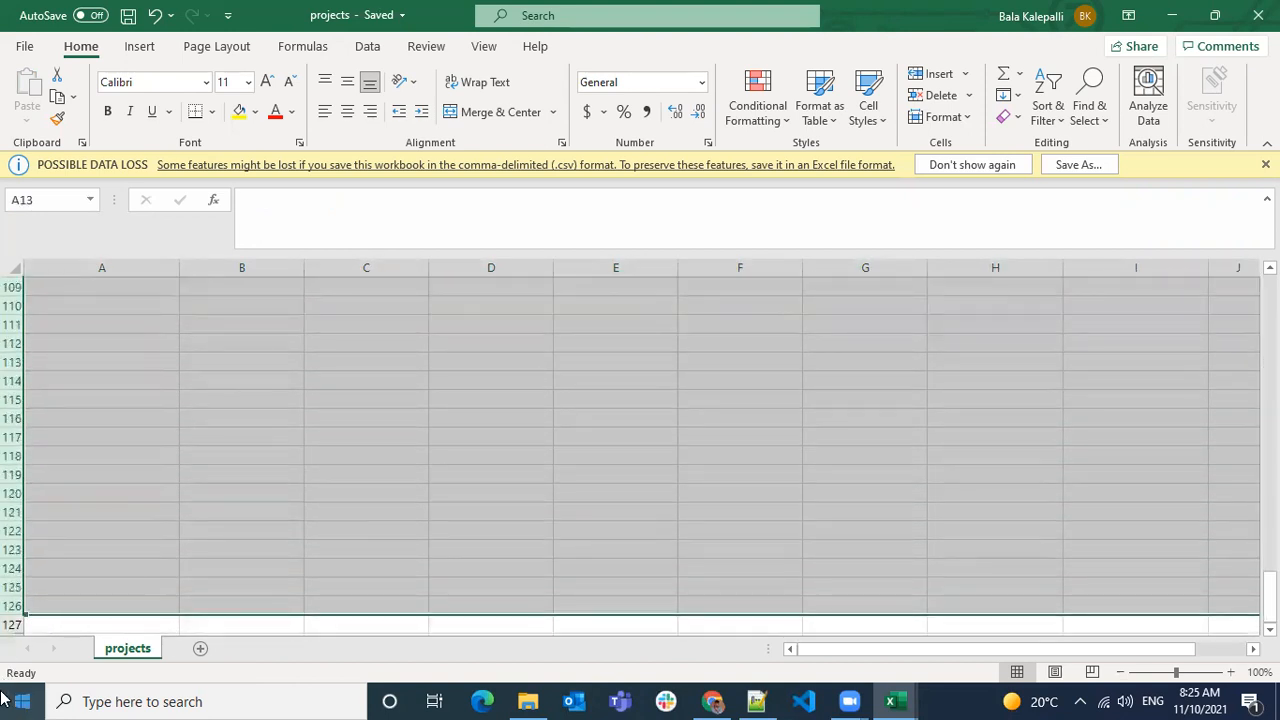
key(Delete)
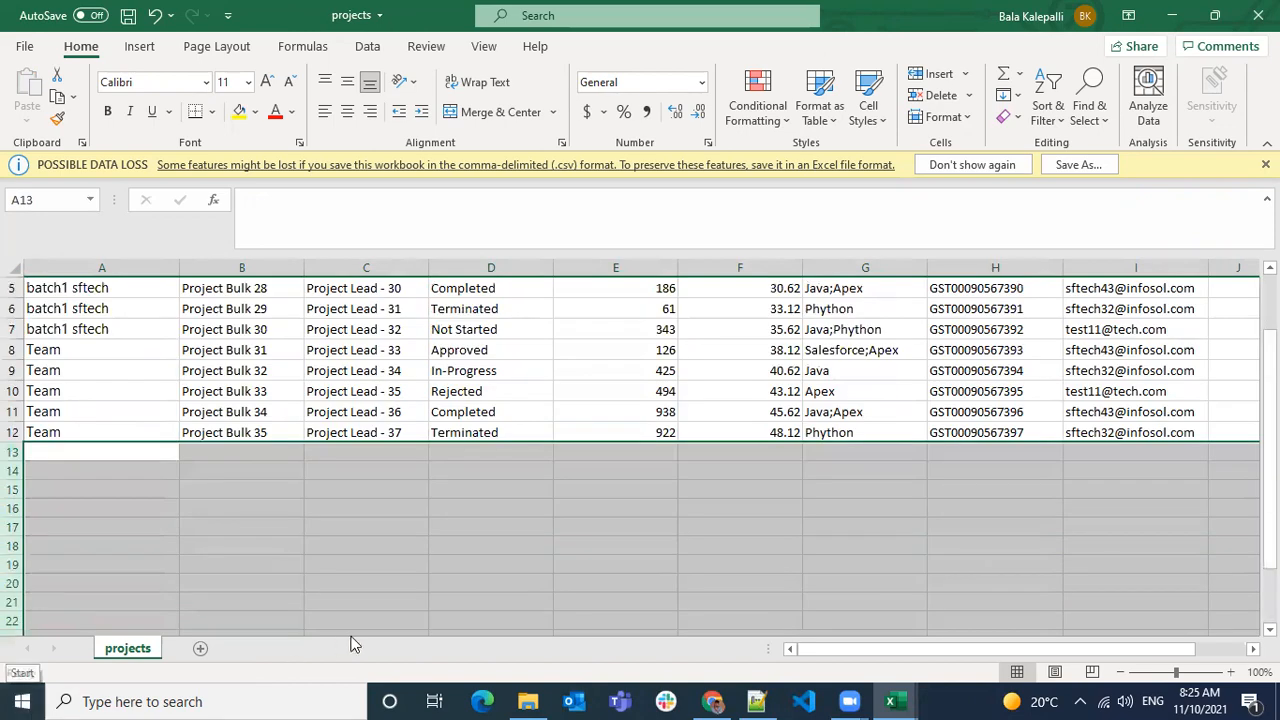
click(562, 506)
scroll(339, 512, up, 2)
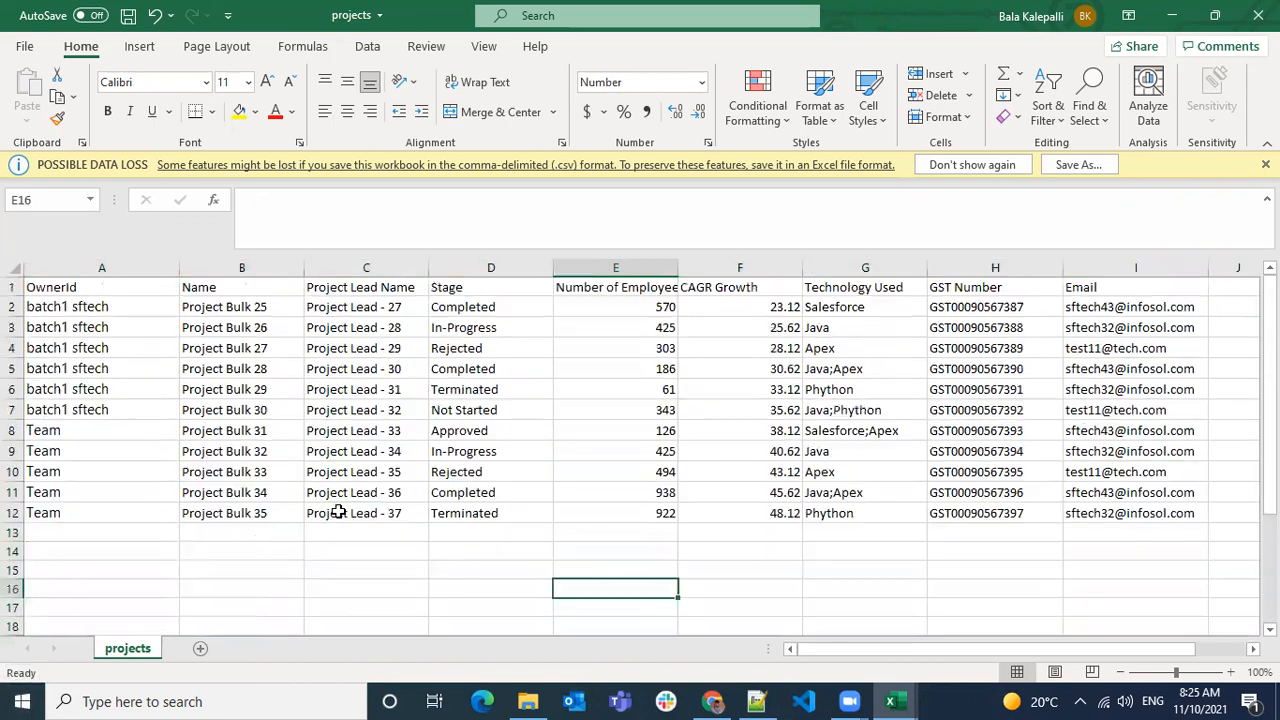
- Try to delete the blank rows from row 24 through row 37
scroll(339, 512, down, 7)
drag(12, 372, 8, 467)
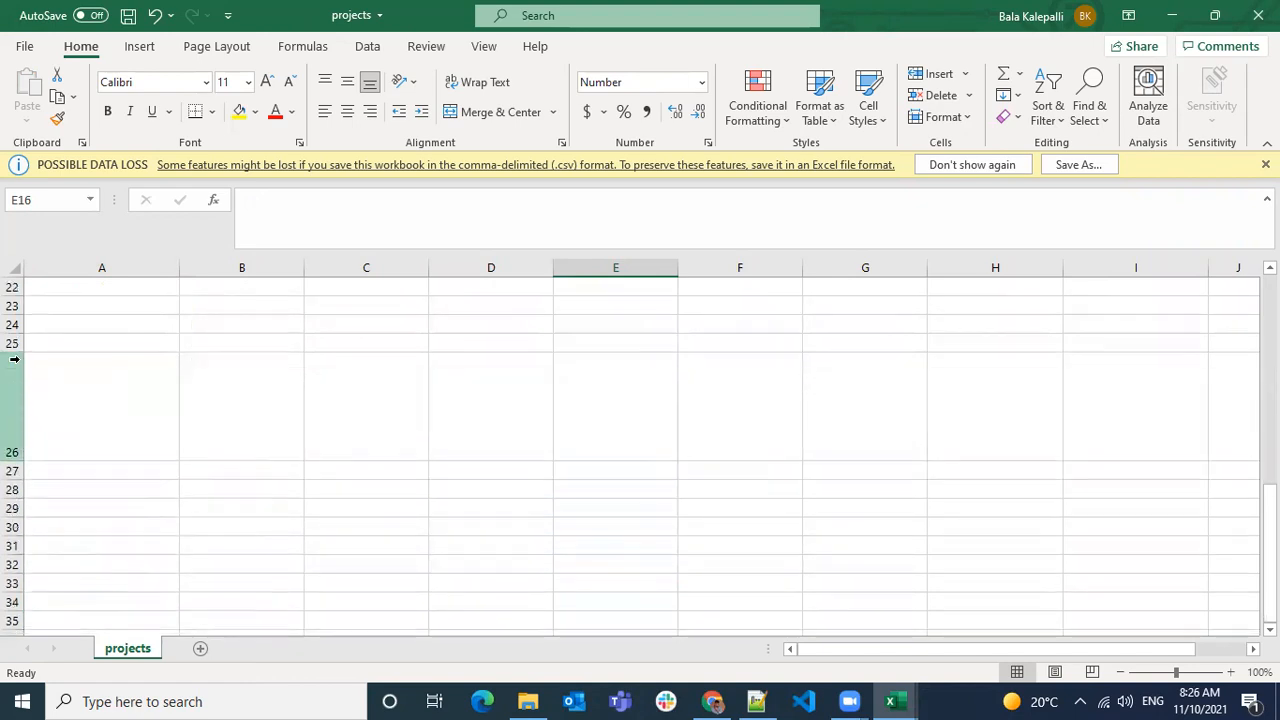
drag(11, 324, 3, 649)
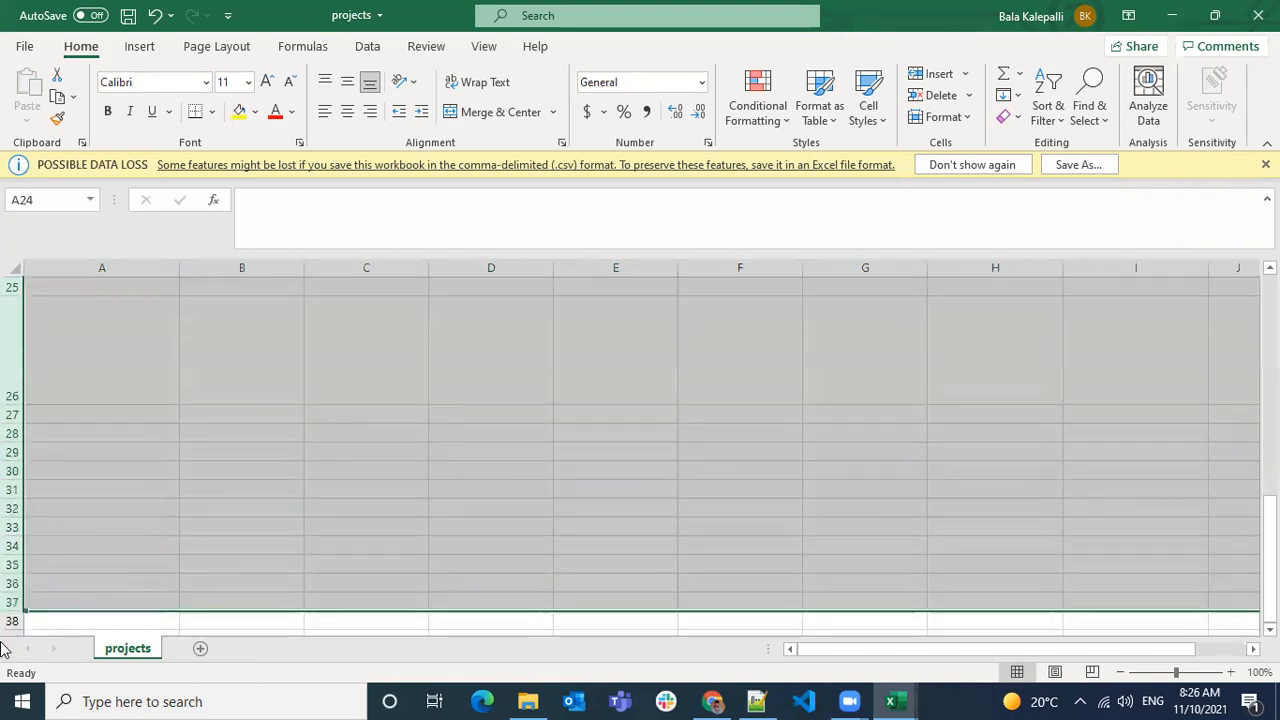
key(ctrl+minus)
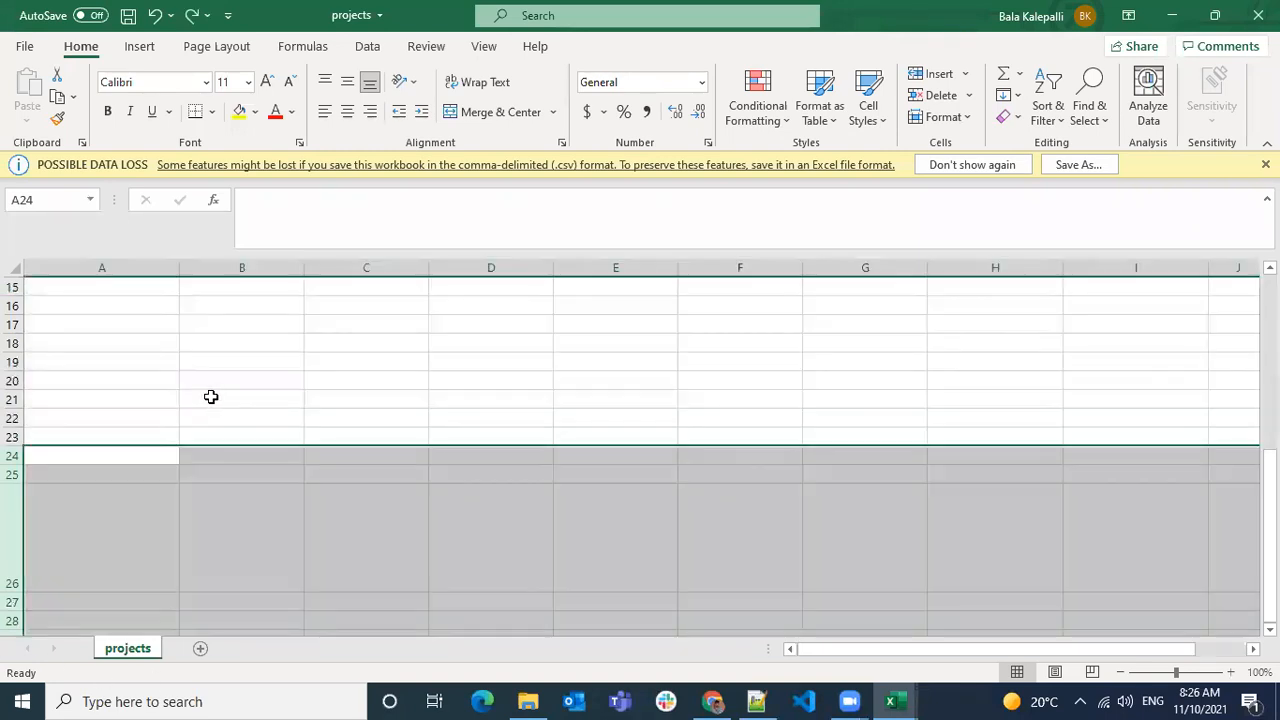
click(155, 397)
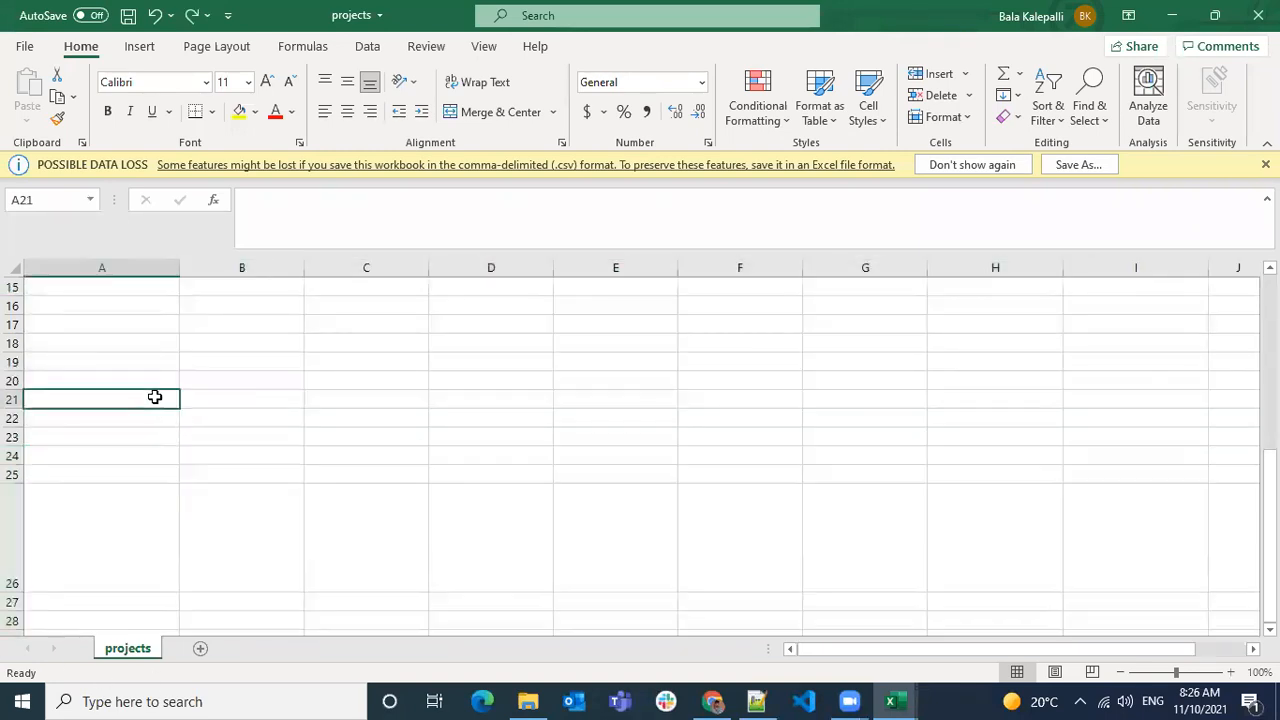
- Check the blank rows from row 19 down and save the projects file
drag(10, 362, 8, 632)
scroll(10, 630, up, 20)
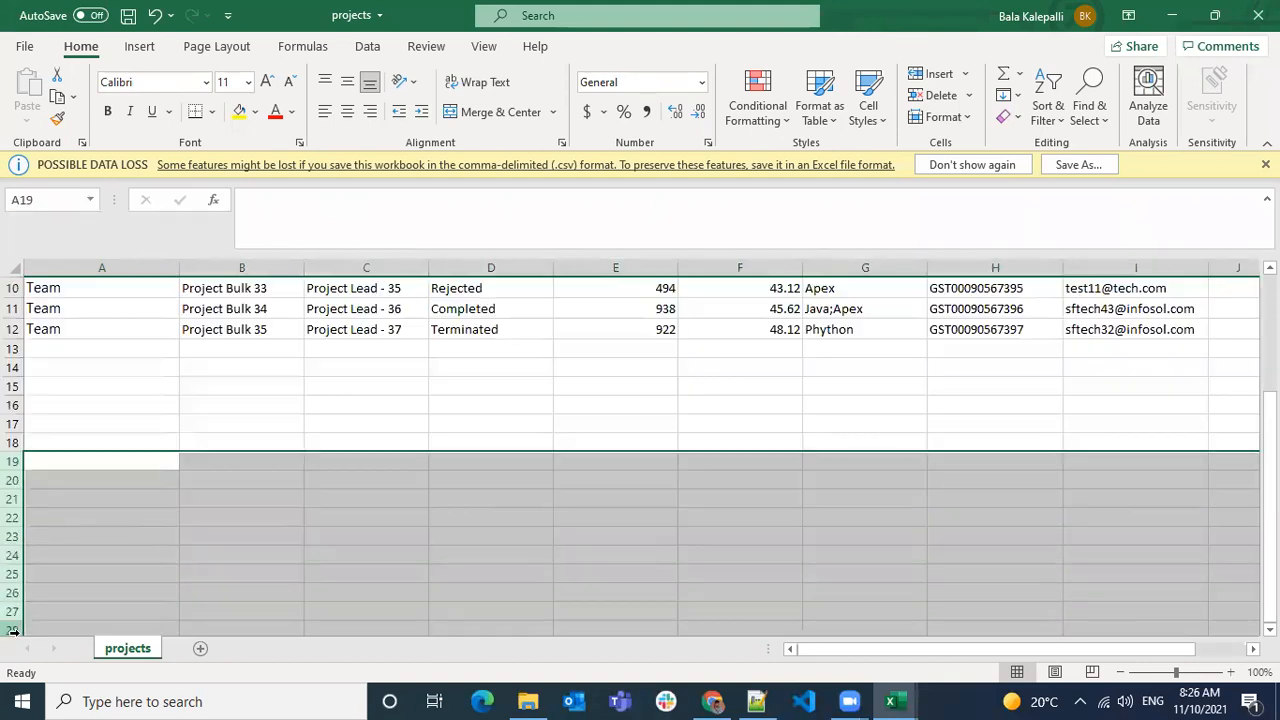
click(323, 422)
scroll(323, 418, up, 3)
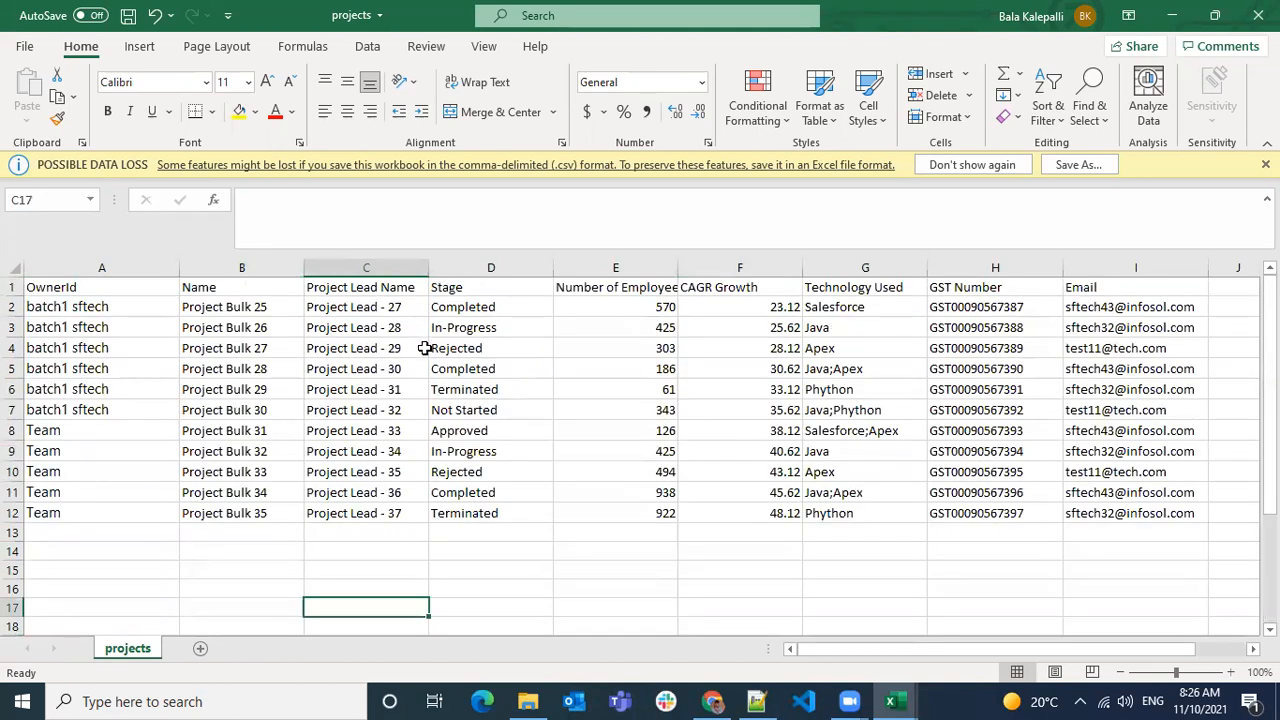
key(ctrl+s)
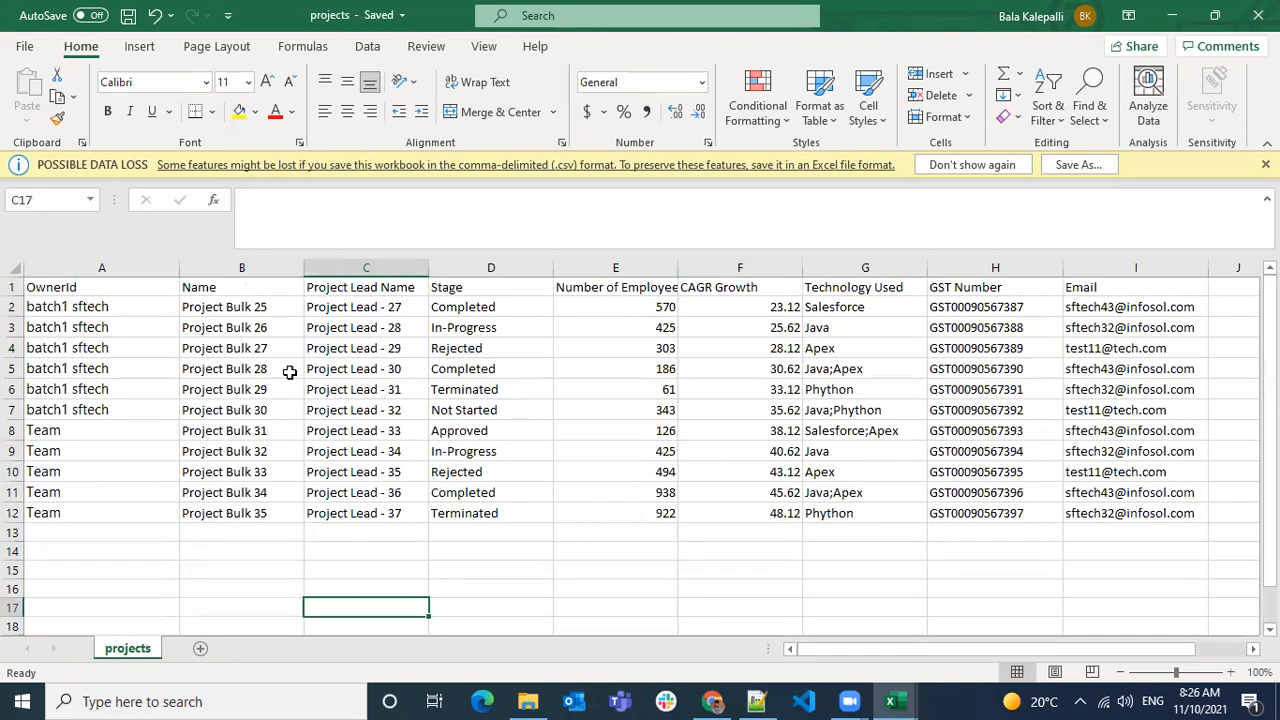
- Switch to Chrome and launch the Data Import Wizard from the Salesforce Setup page
click(712, 701)
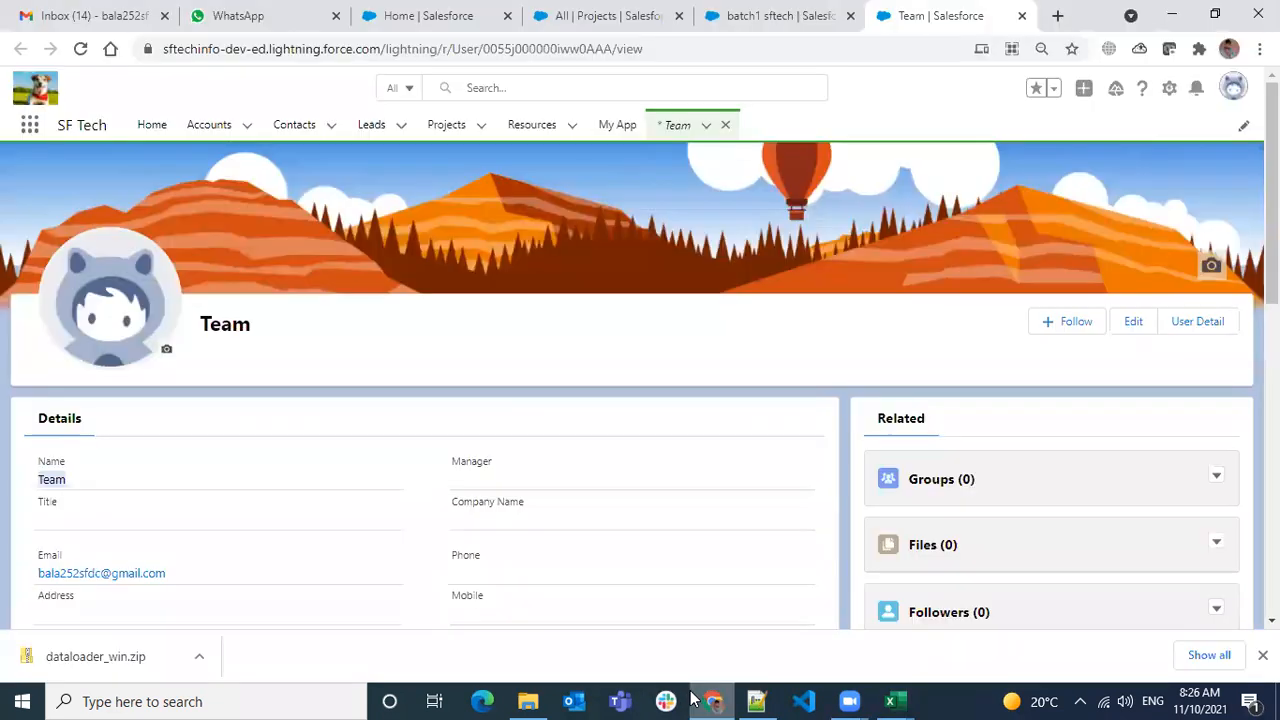
click(484, 30)
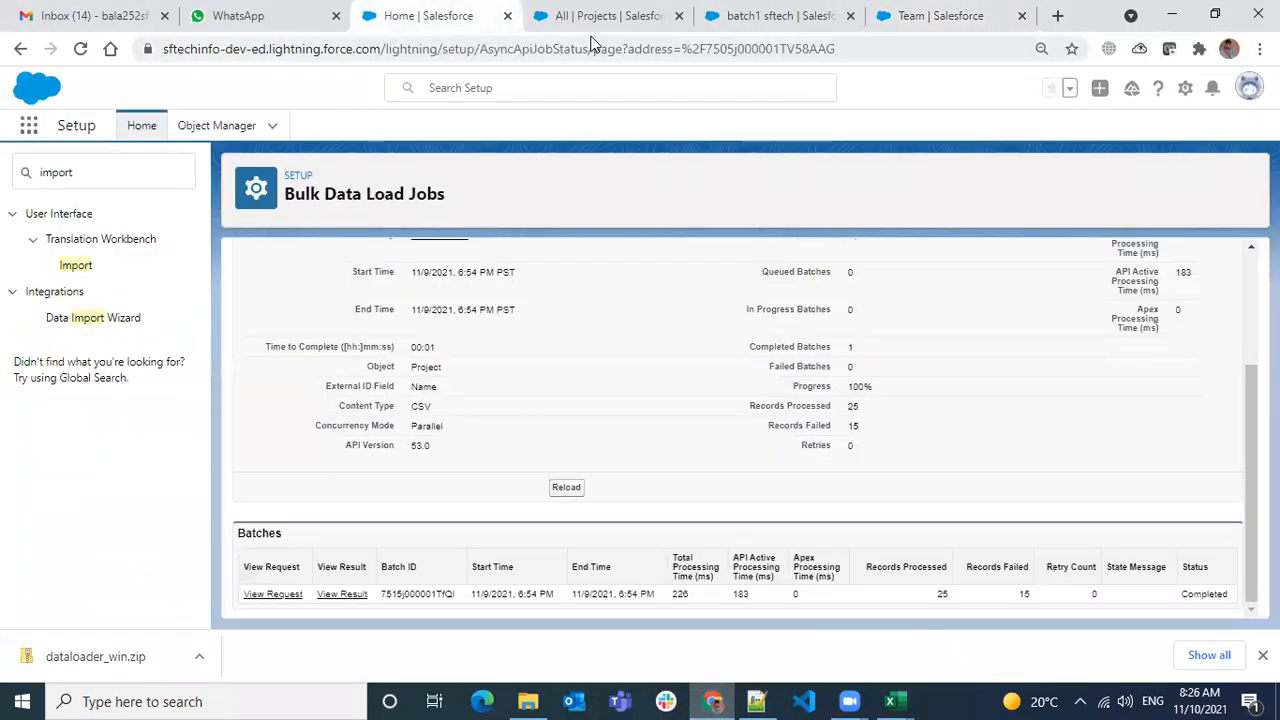
click(95, 318)
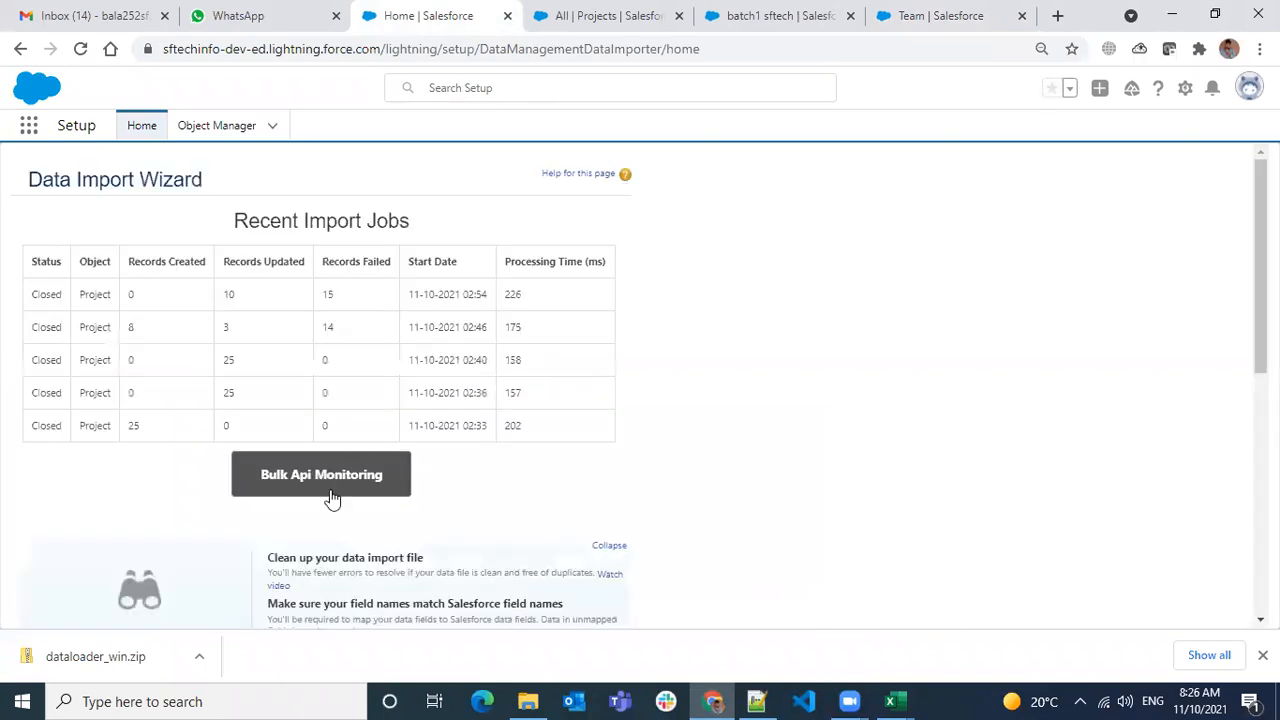
scroll(338, 460, down, 2)
scroll(338, 460, down, 3)
click(323, 491)
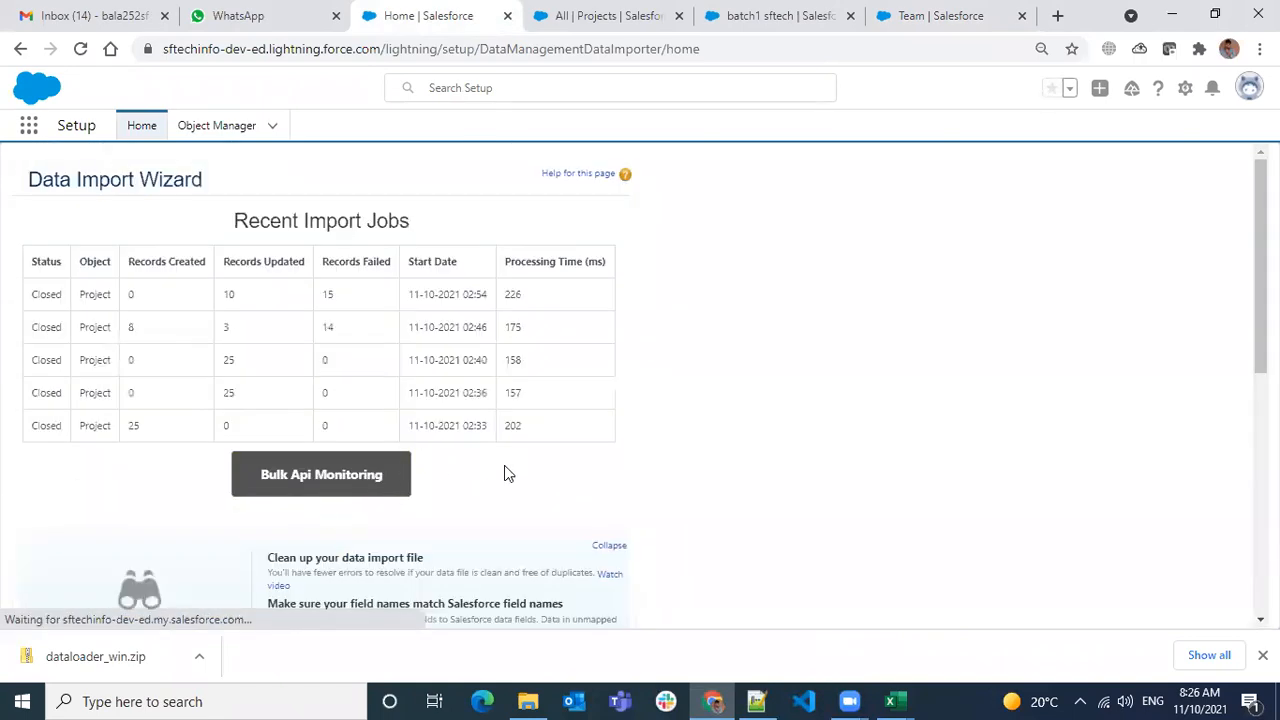
- Choose the Projects custom object for updating existing records matched by Name, with Name as the User field designating record owners
click(218, 381)
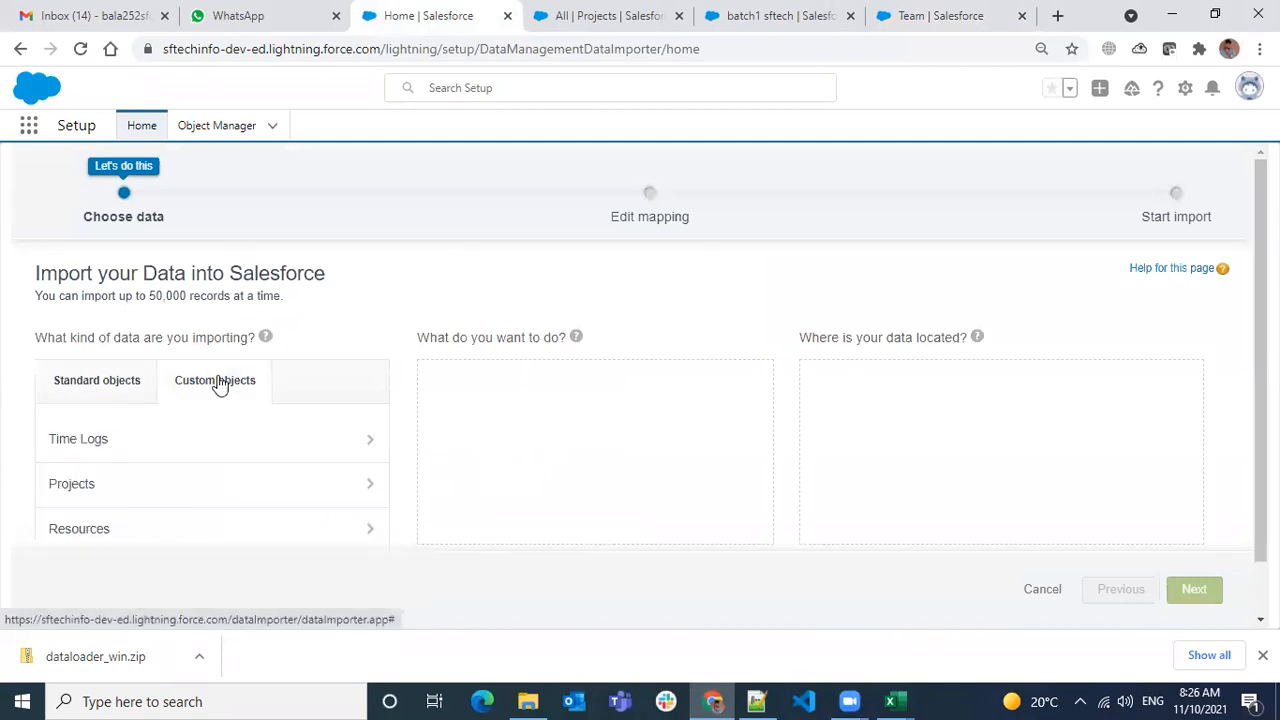
click(208, 488)
click(538, 430)
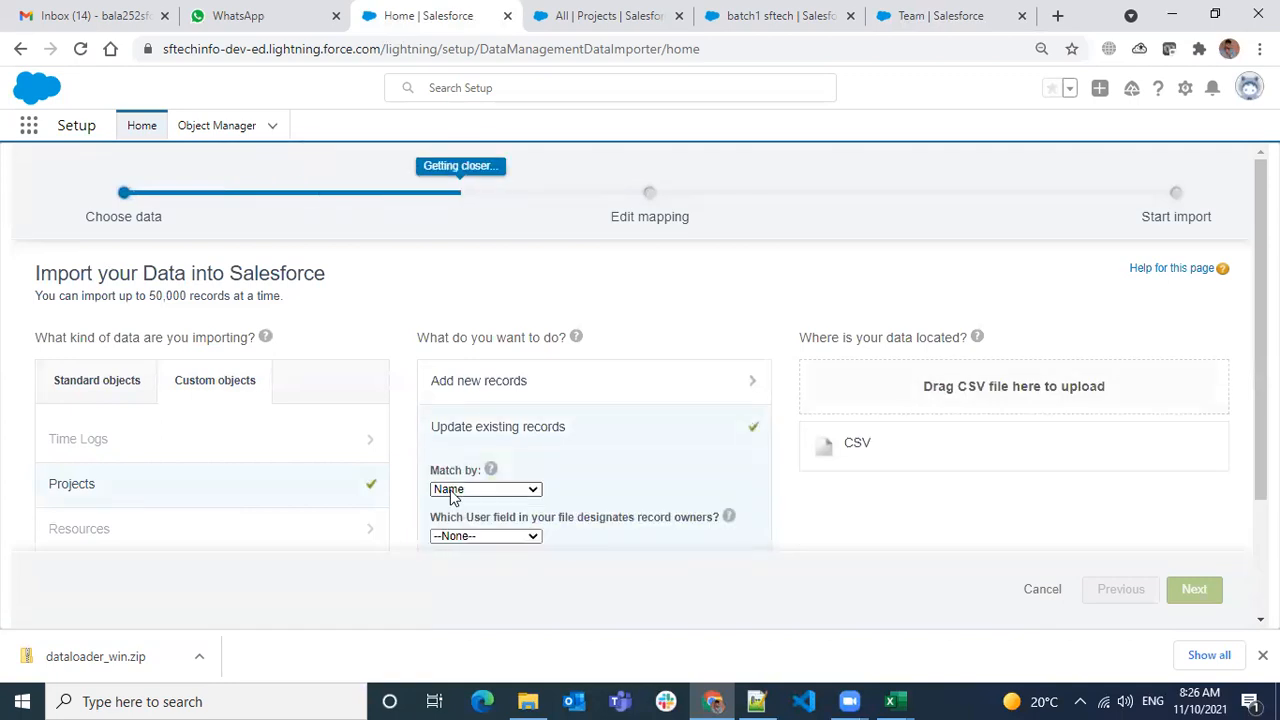
click(489, 536)
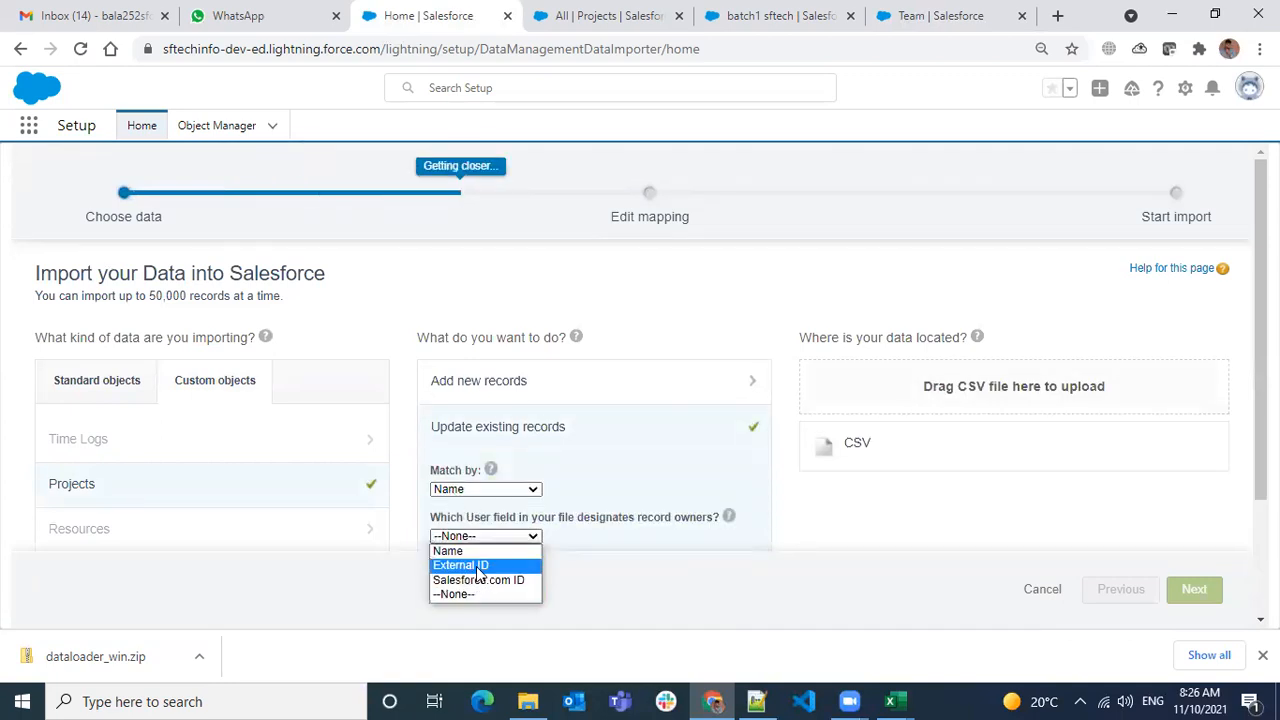
click(476, 552)
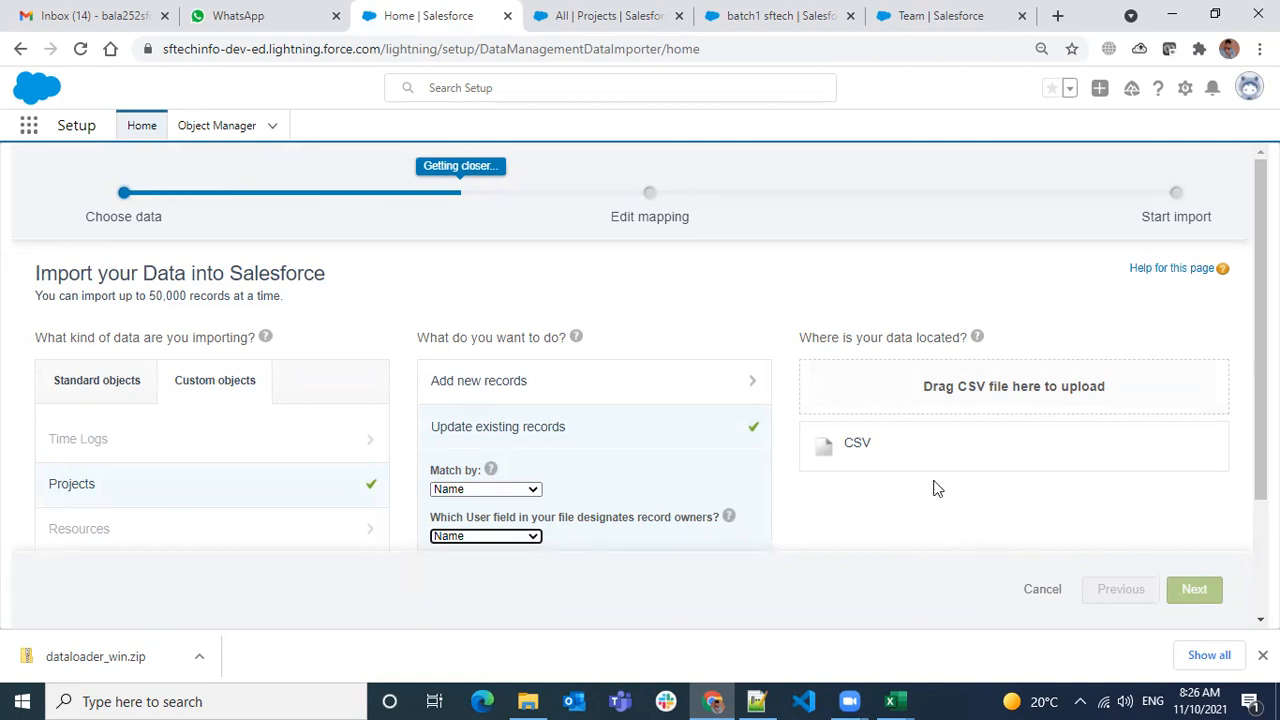
- Choose projects.csv as the CSV data source and continue to the field mapping
click(849, 448)
click(877, 492)
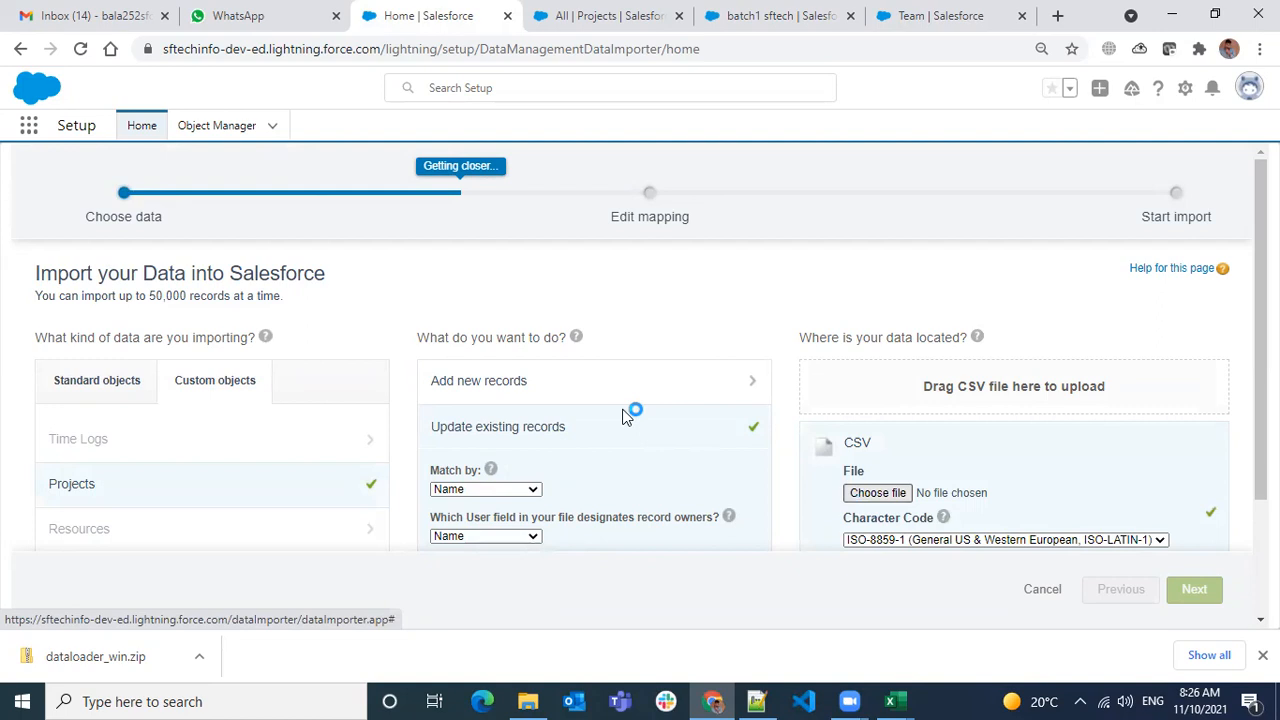
click(338, 335)
click(547, 614)
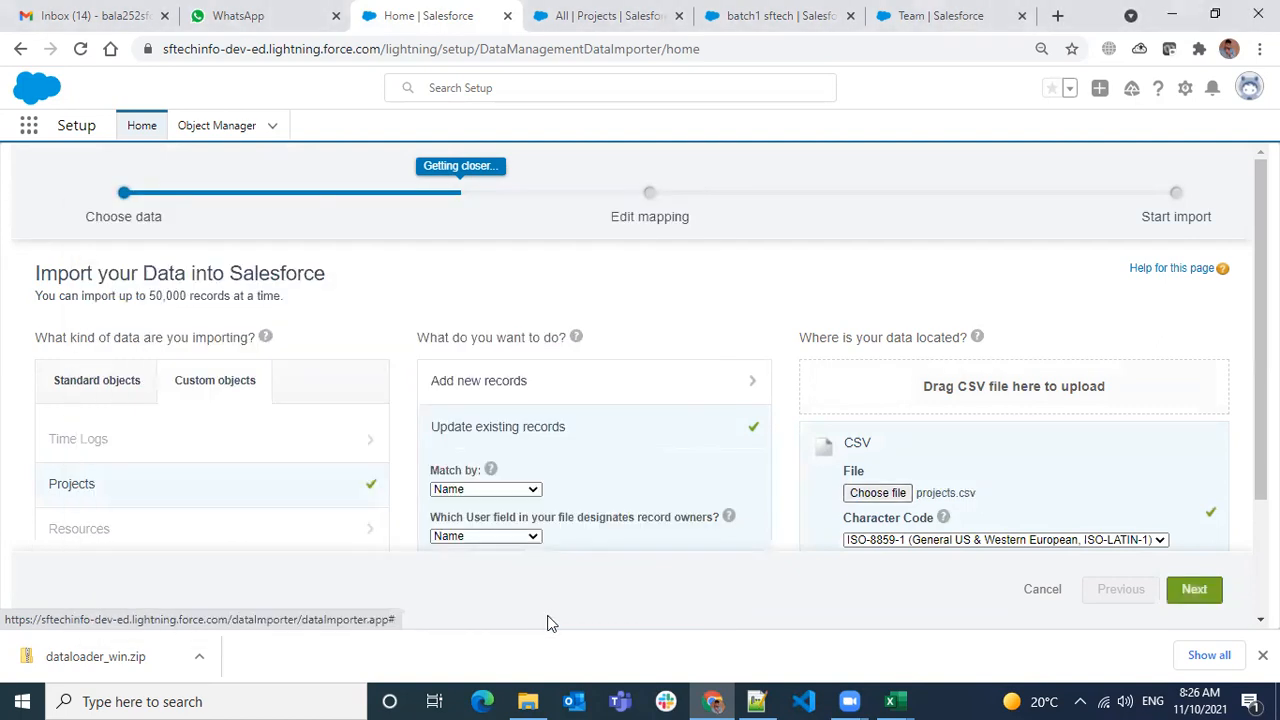
click(1192, 591)
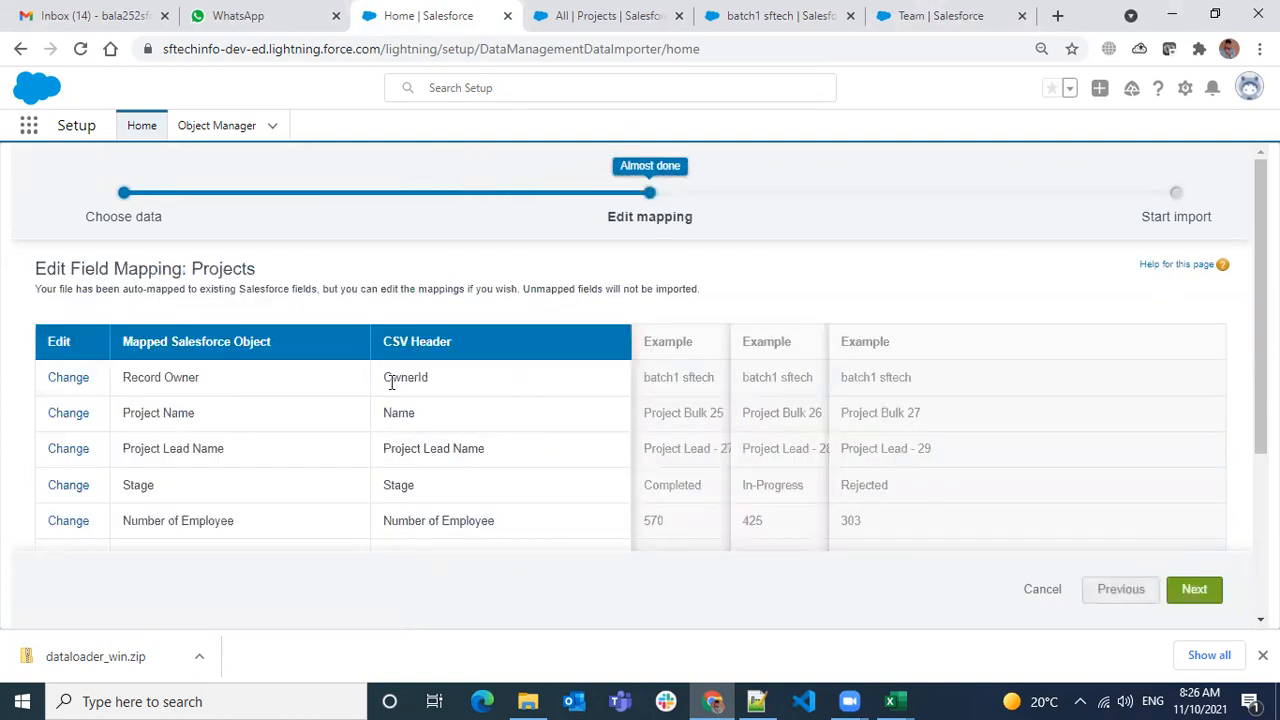
- Review the mapped project fields, start the import, and open its bulk data load job details
scroll(480, 414, down, 3)
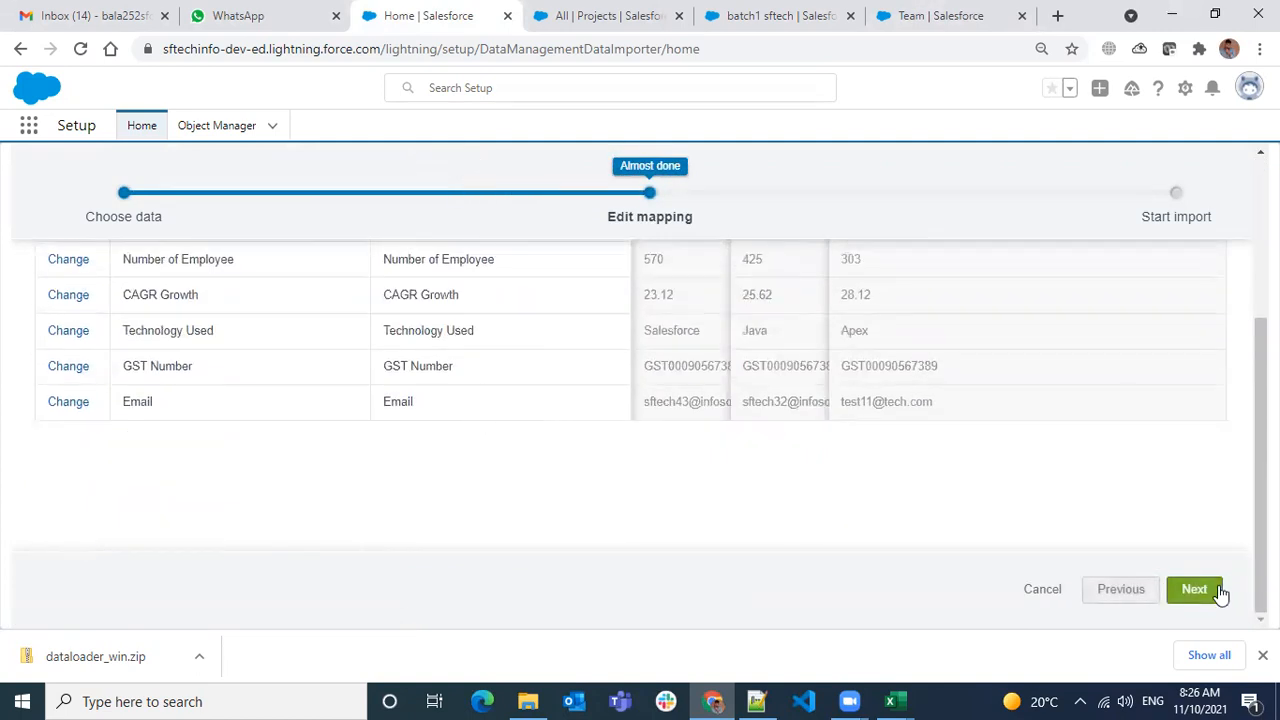
click(1216, 592)
click(1168, 589)
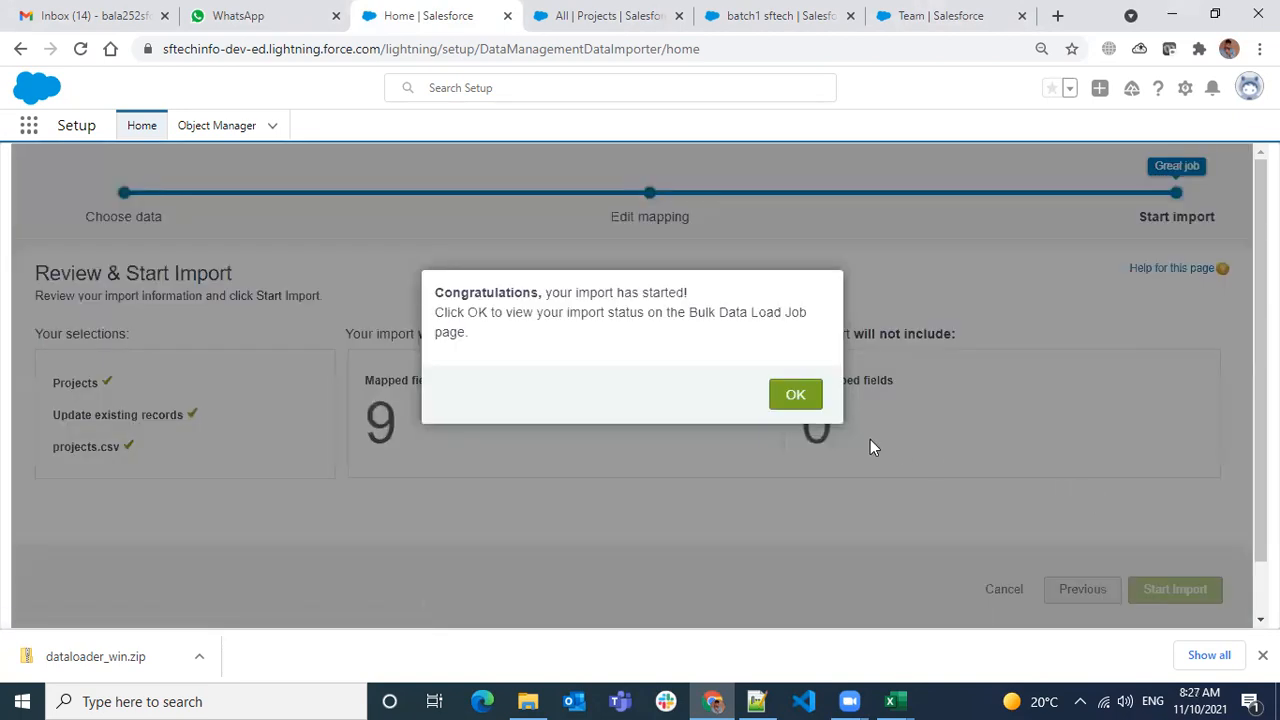
click(792, 400)
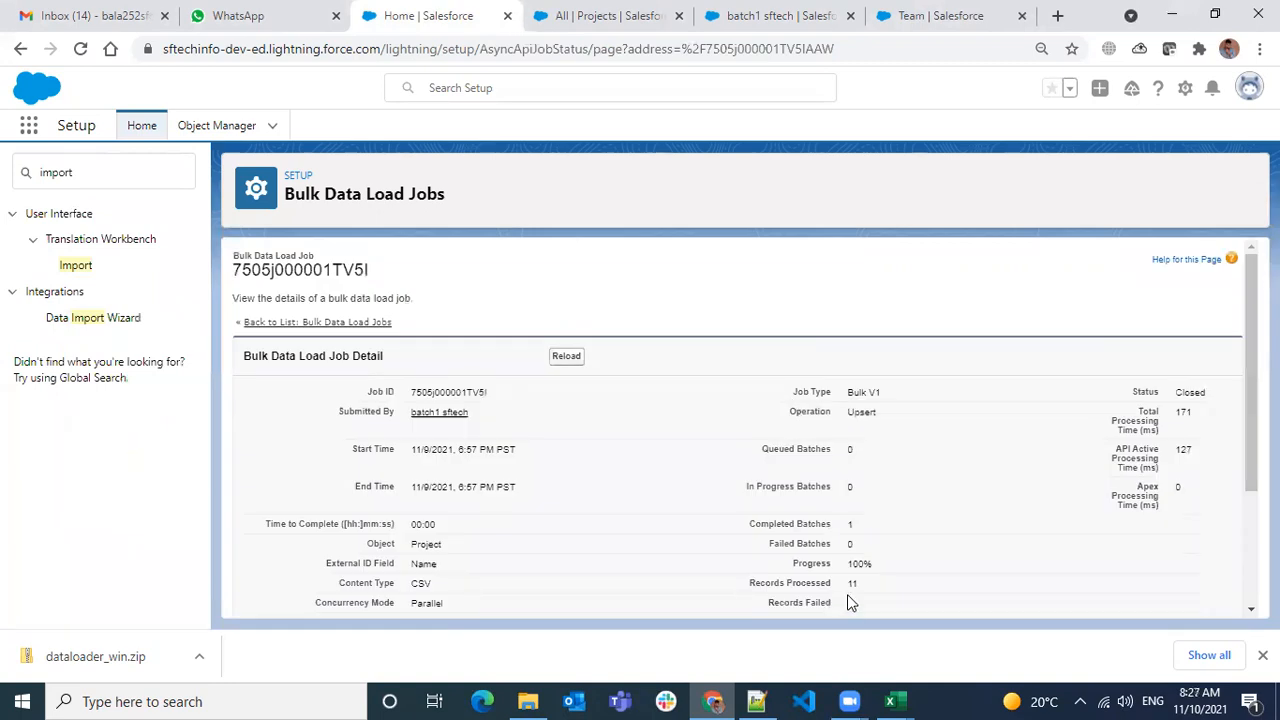
- Check the load job's processed and failed record counts, and review the OwnerId values in the projects workbook
scroll(846, 598, down, 2)
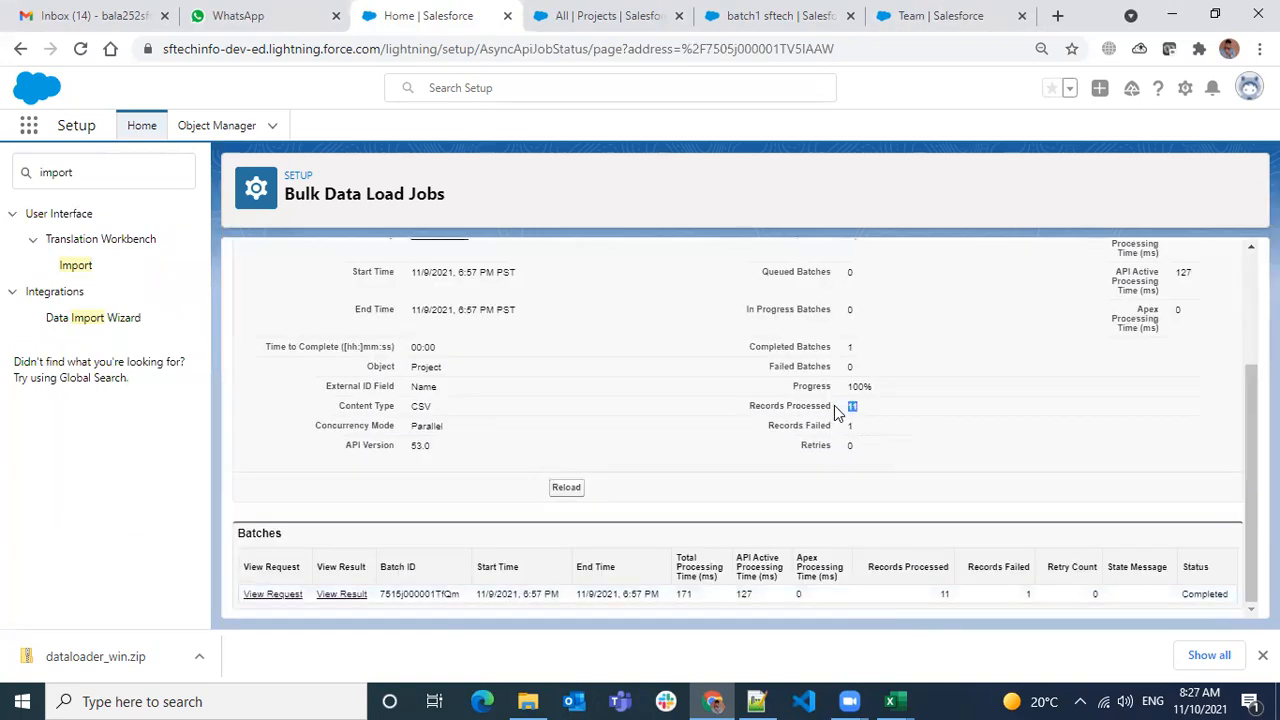
click(851, 424)
mouse_move(895, 700)
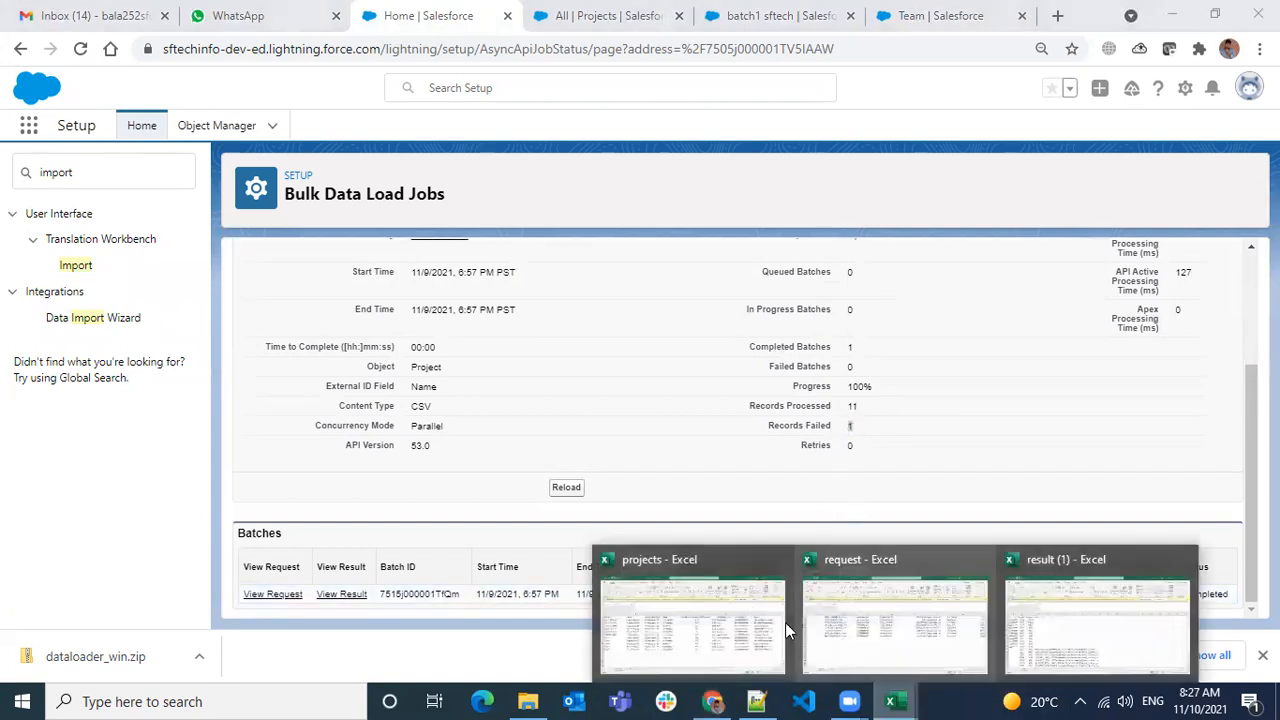
click(723, 617)
drag(68, 508, 68, 307)
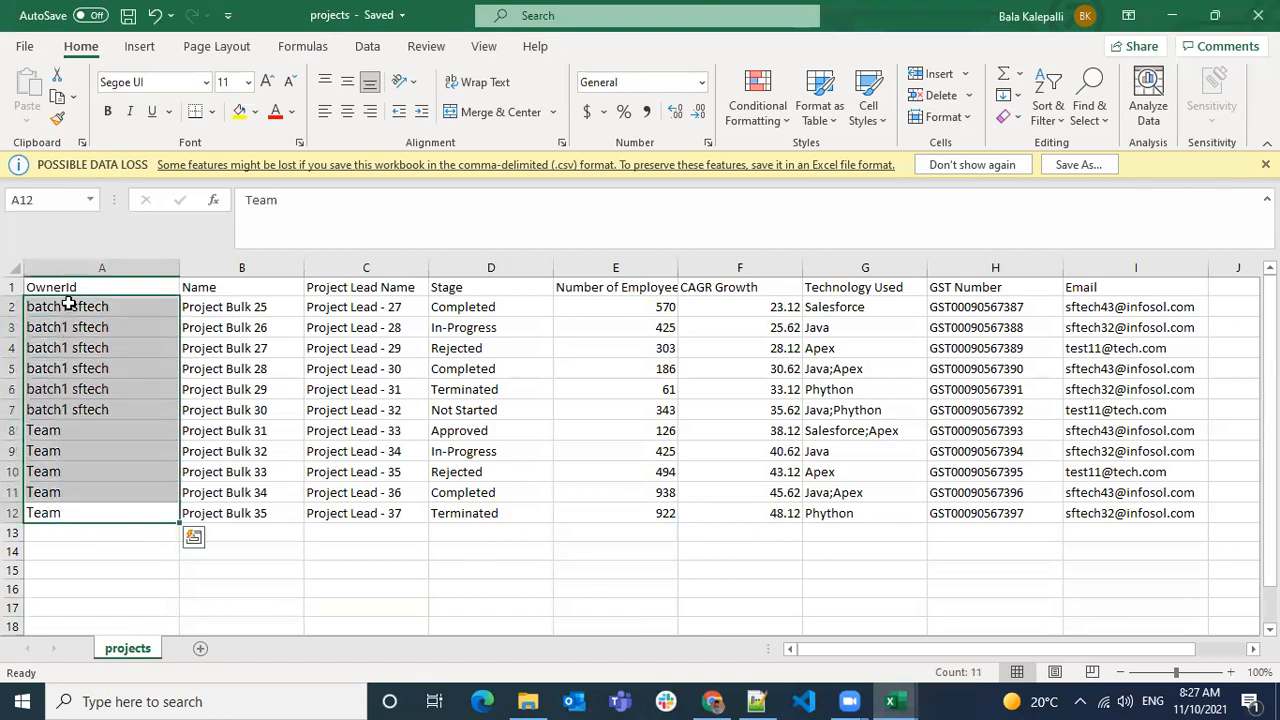
click(712, 701)
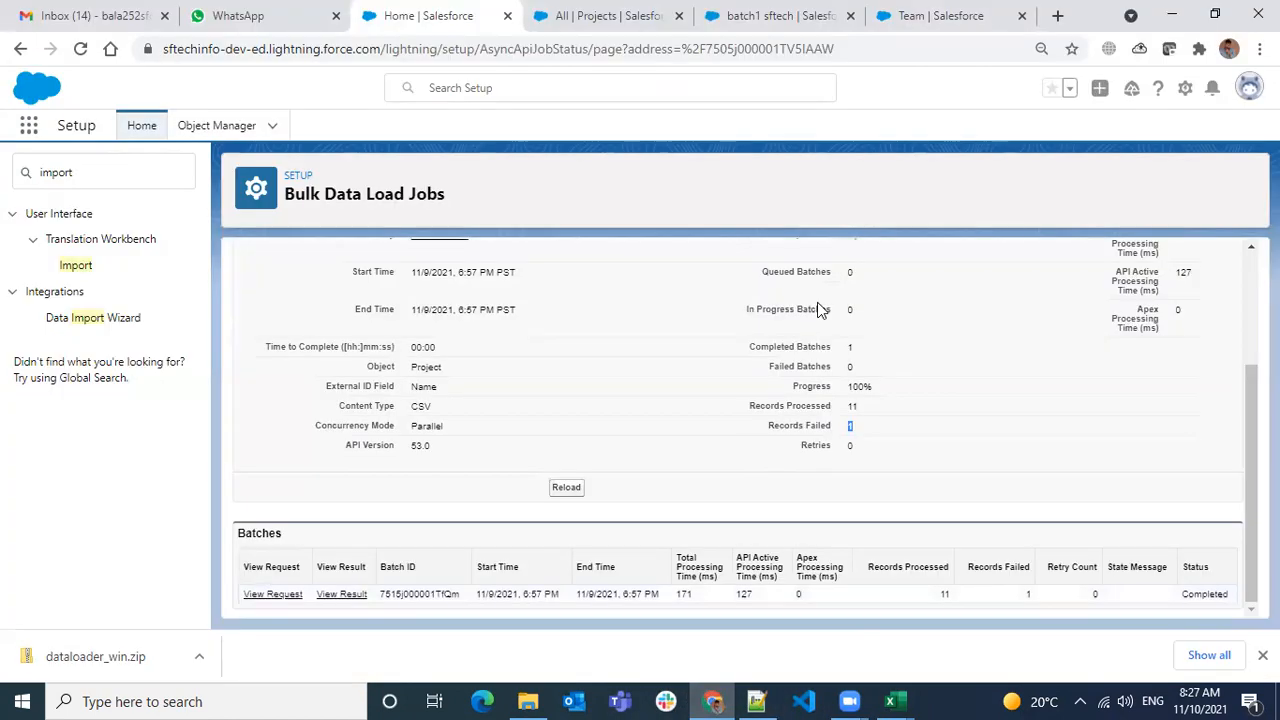
- Refresh the All projects list and compare the record owners with the OwnerId assignments in the projects workbook
click(602, 24)
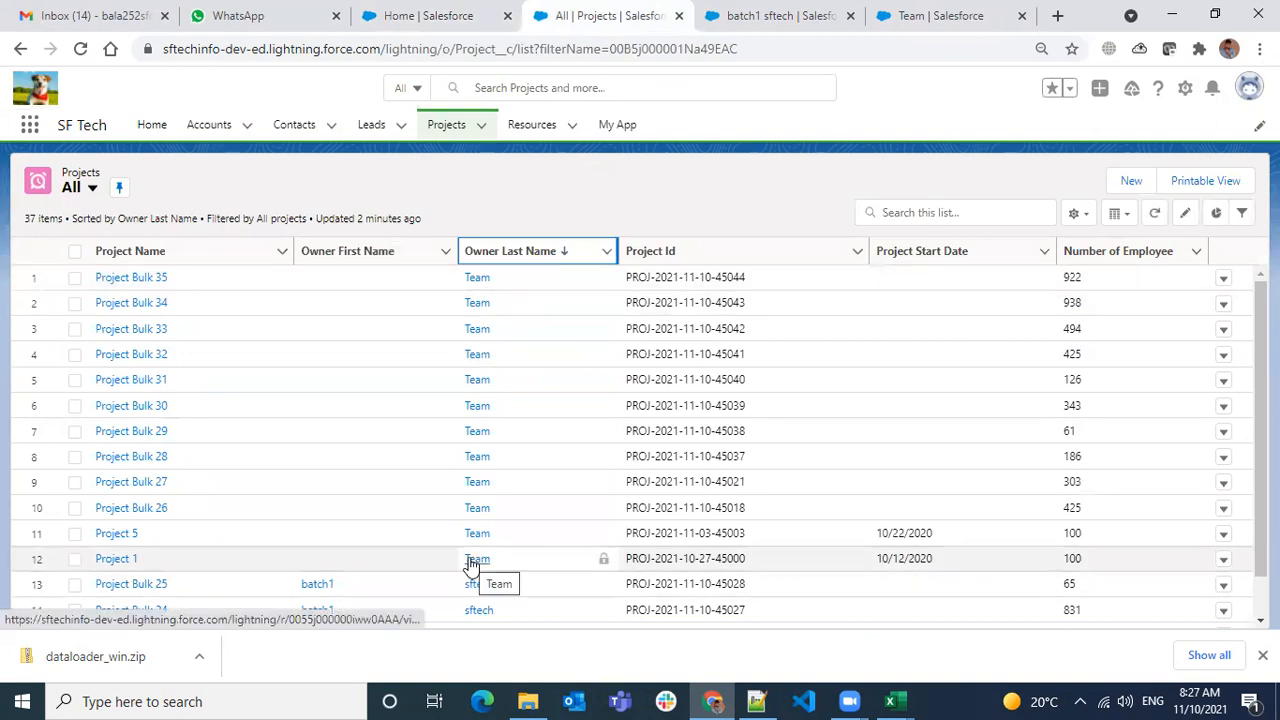
click(1154, 213)
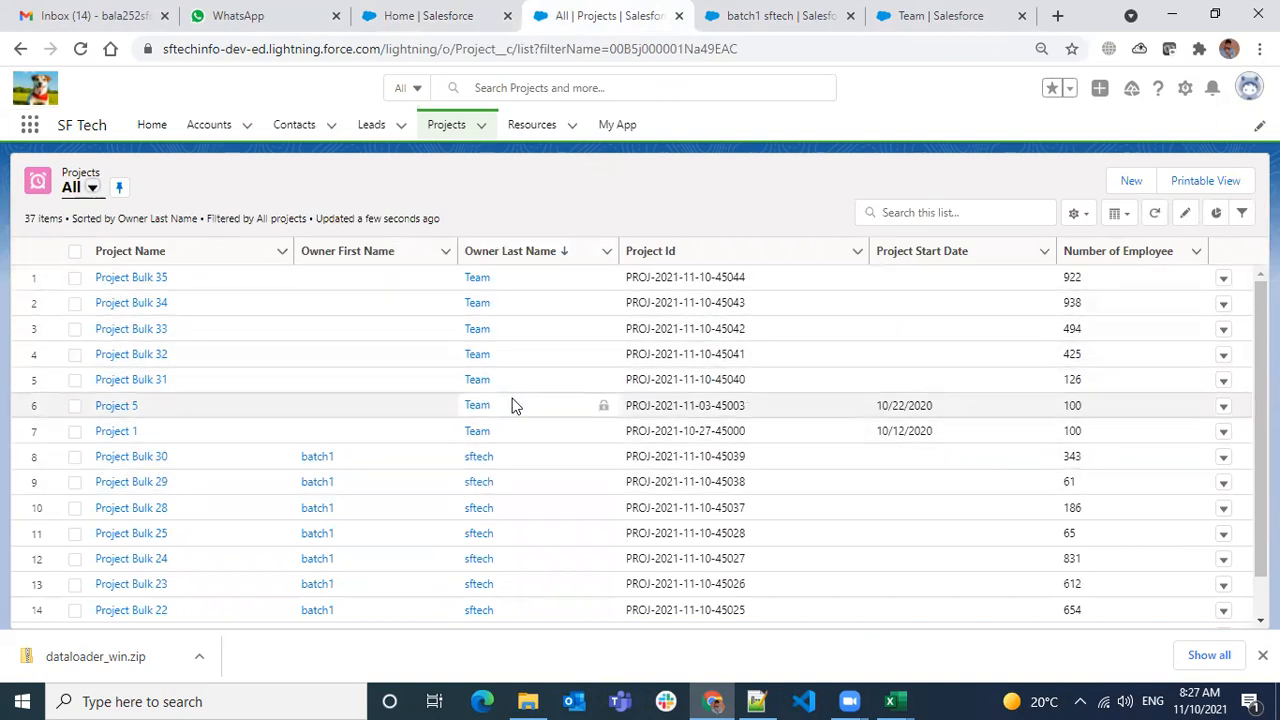
mouse_move(892, 702)
click(726, 618)
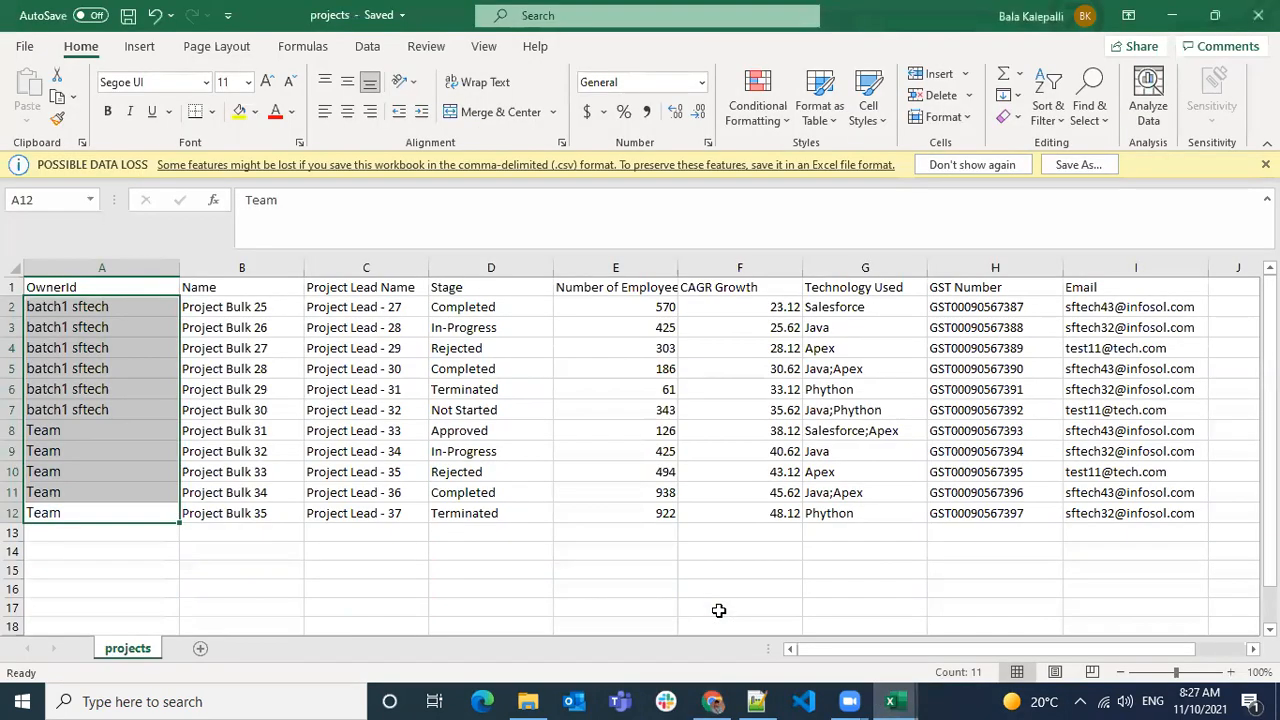
click(200, 389)
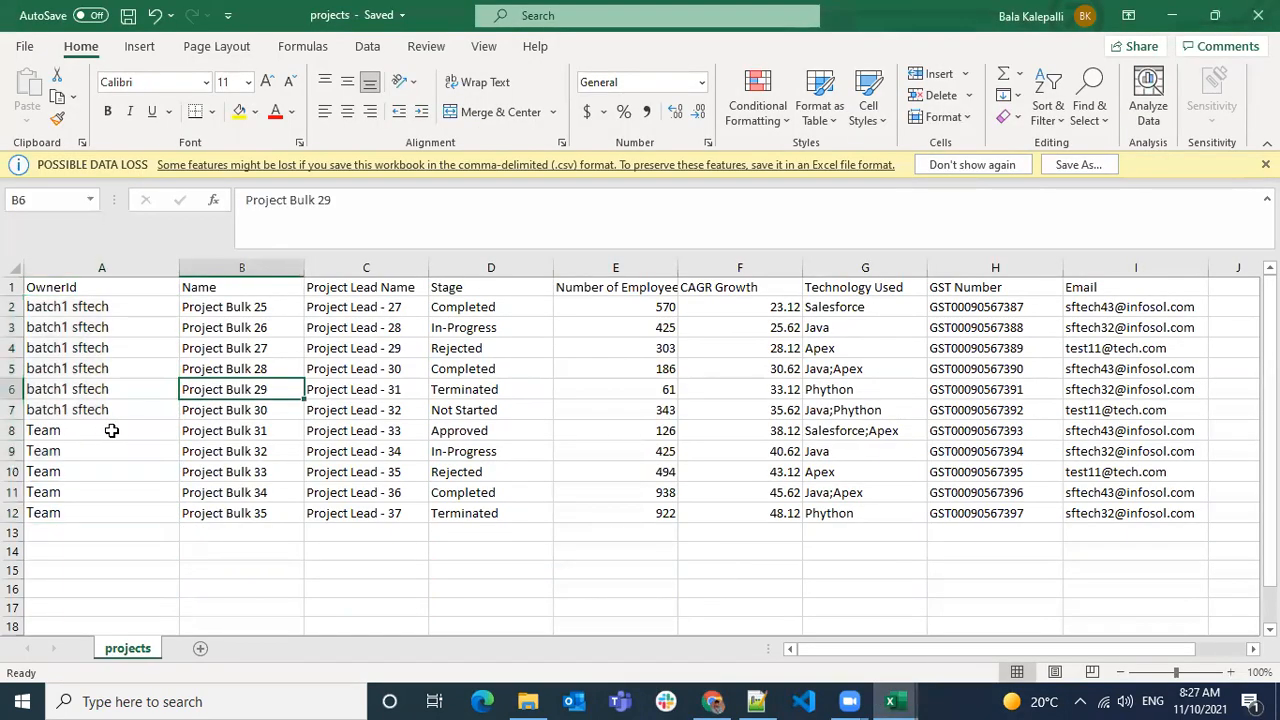
drag(265, 431, 284, 508)
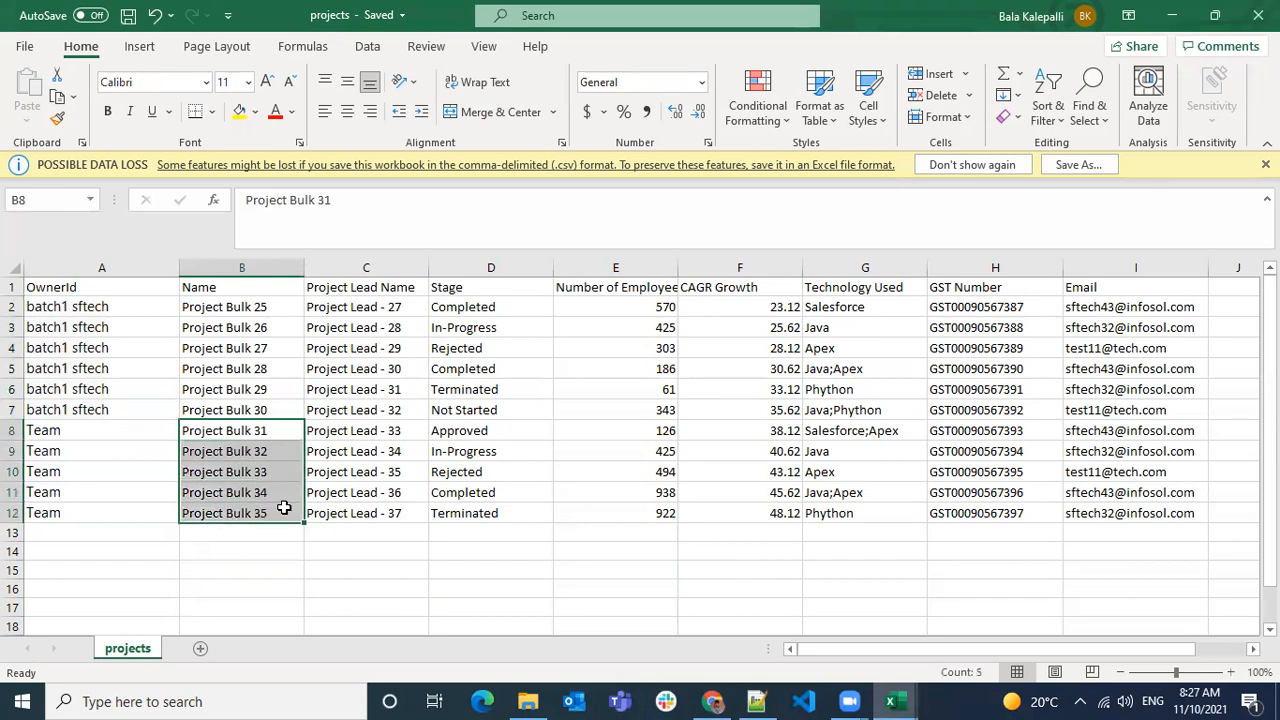
key(alt+Tab)
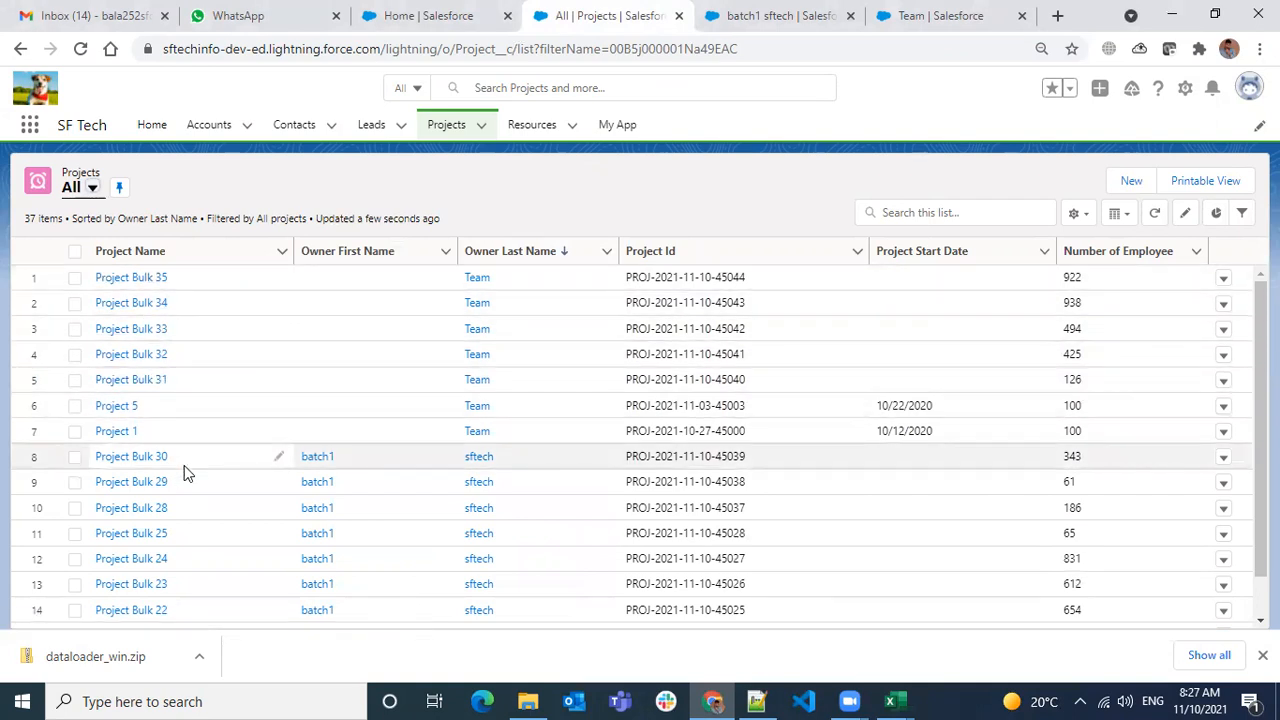
key(alt+Tab)
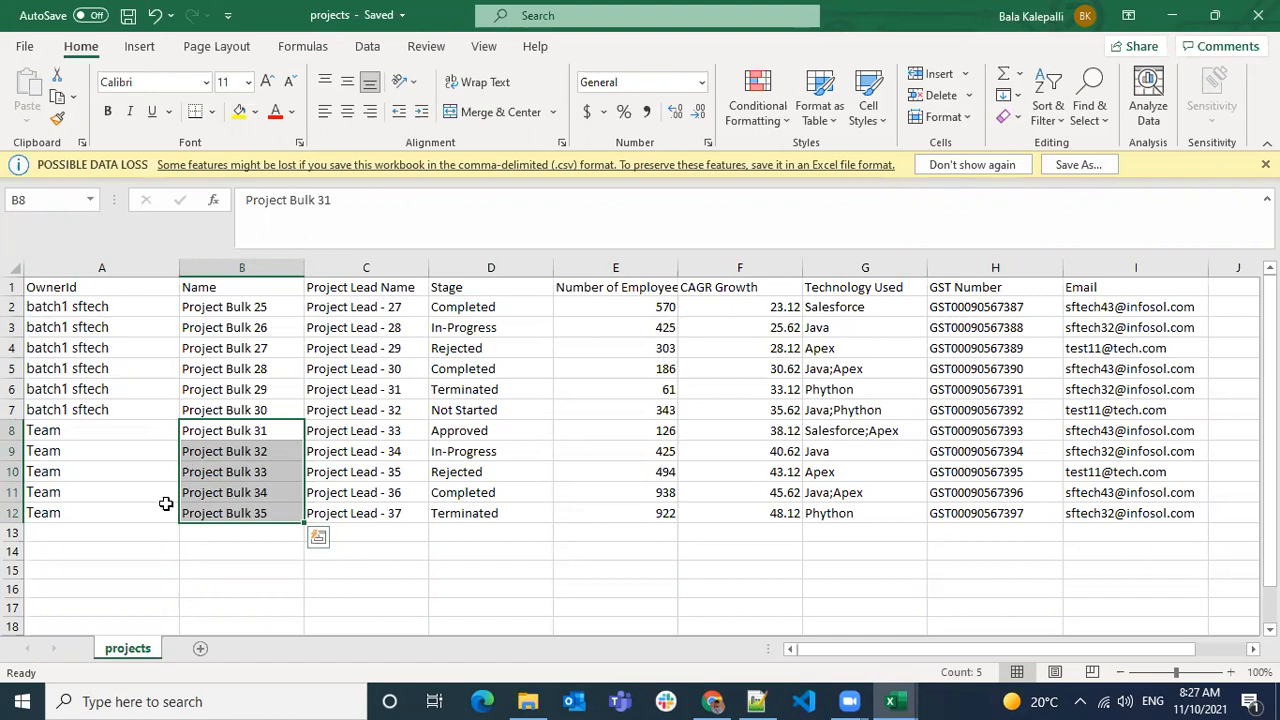
click(713, 701)
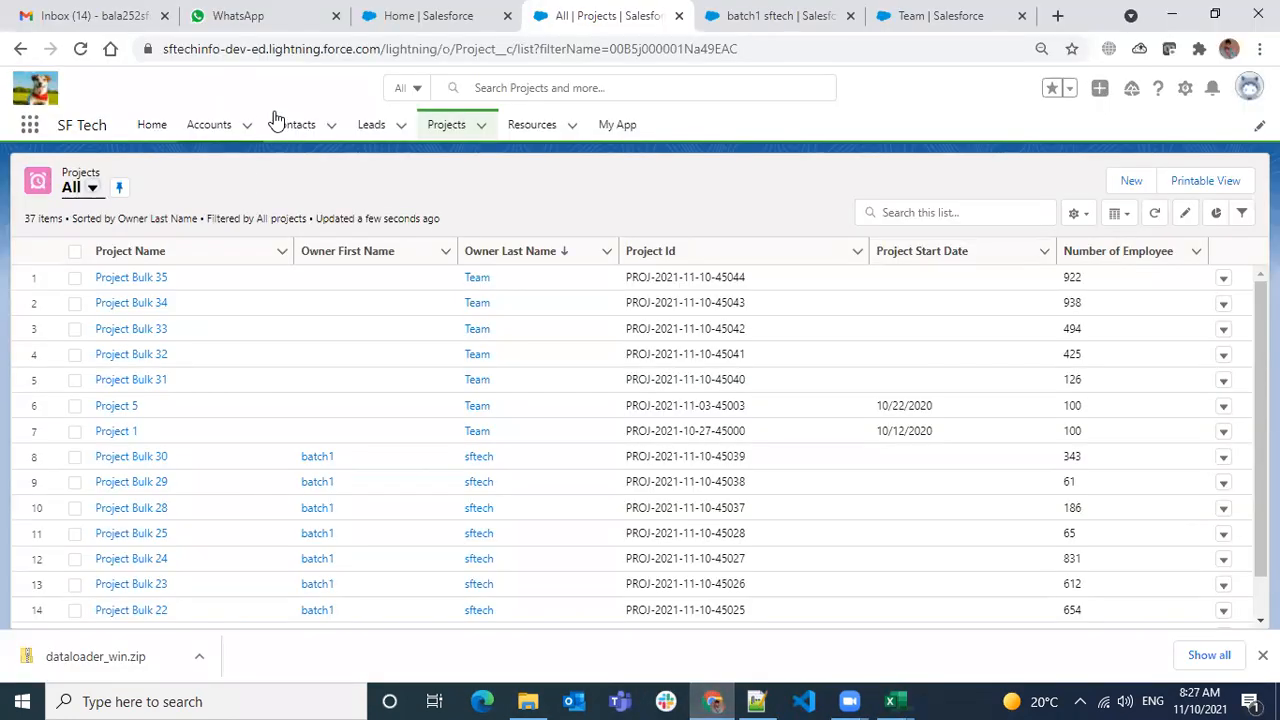
click(392, 24)
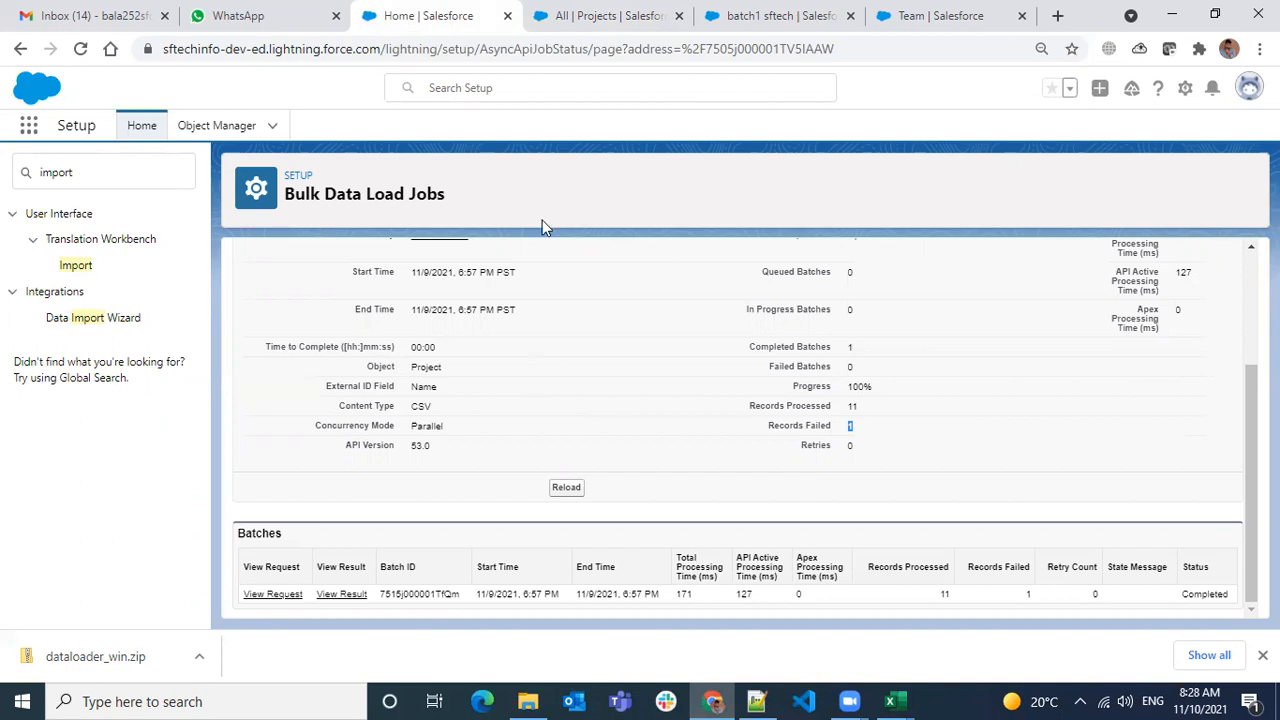
click(622, 30)
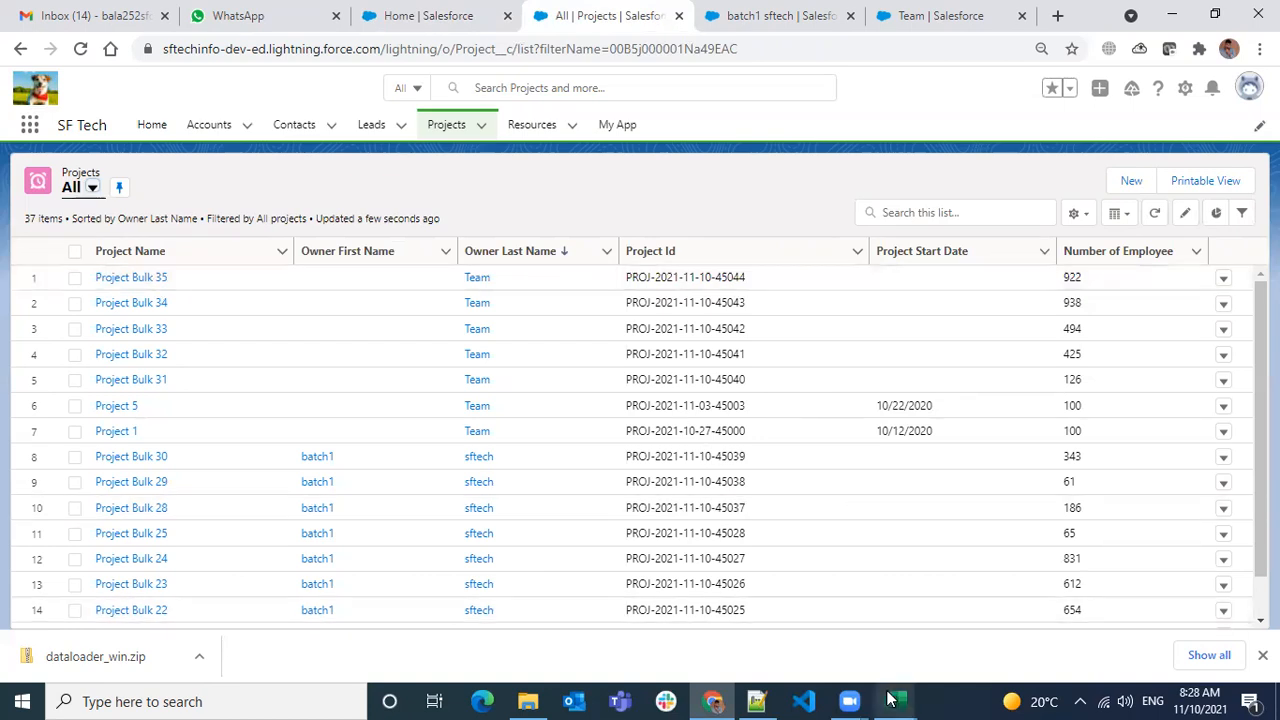
- Close the result (1) and request workbooks in Excel without saving their changes
mouse_move(893, 700)
click(1078, 606)
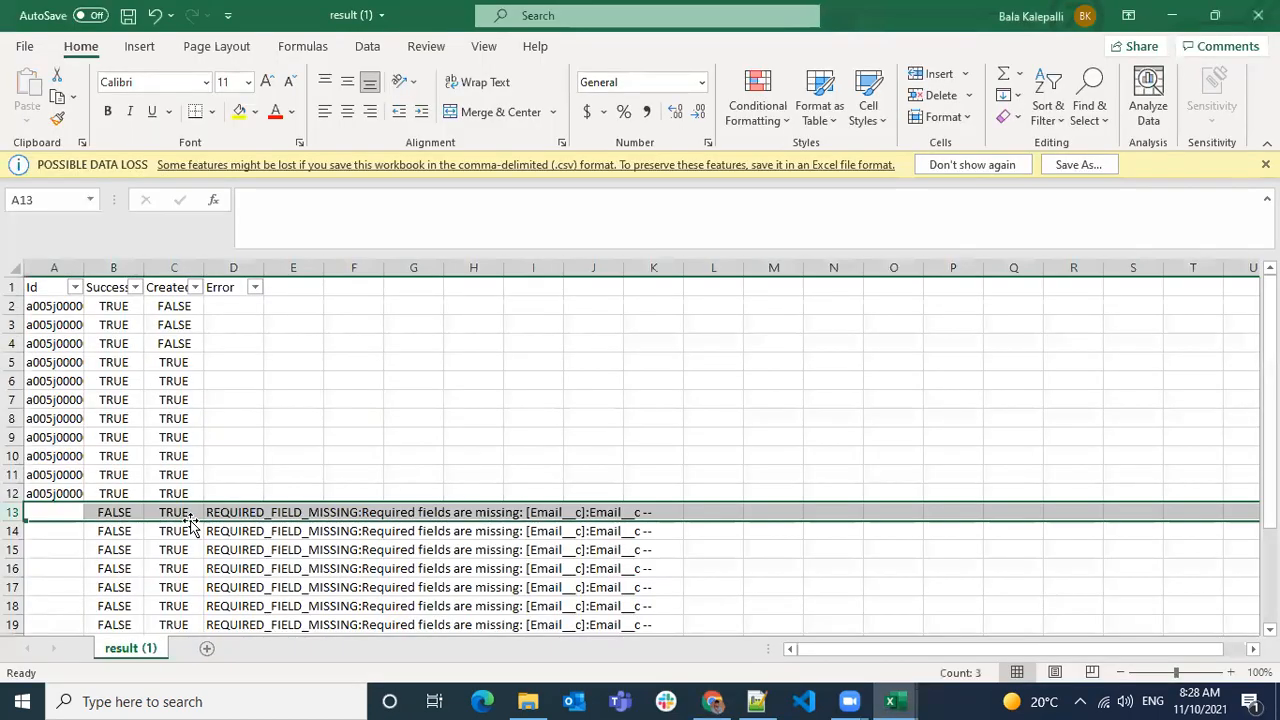
click(1258, 15)
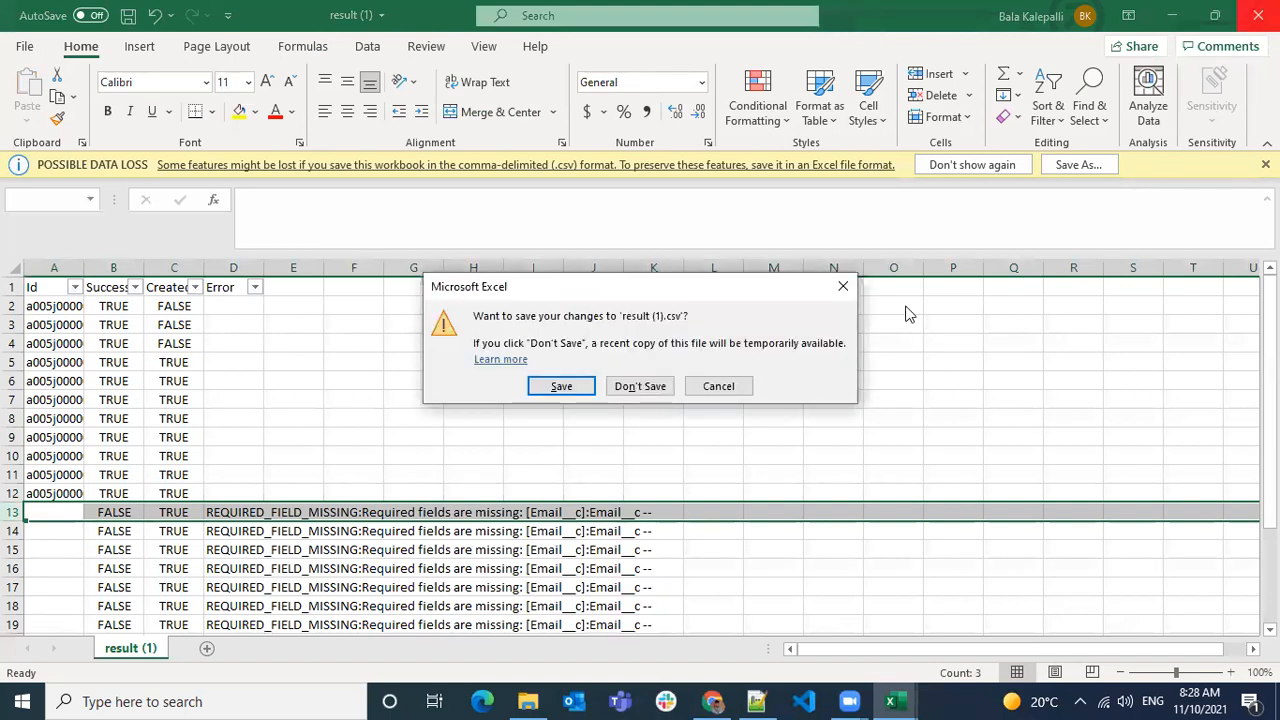
click(643, 383)
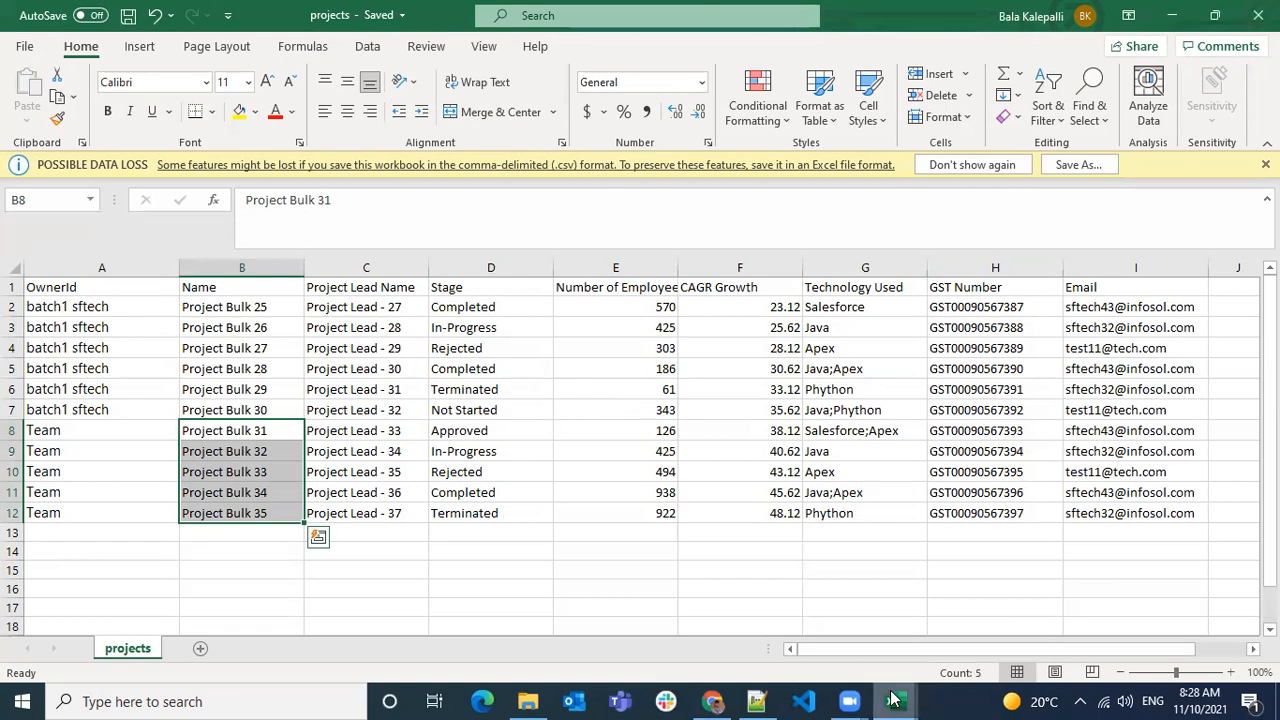
mouse_move(890, 700)
click(985, 630)
click(731, 380)
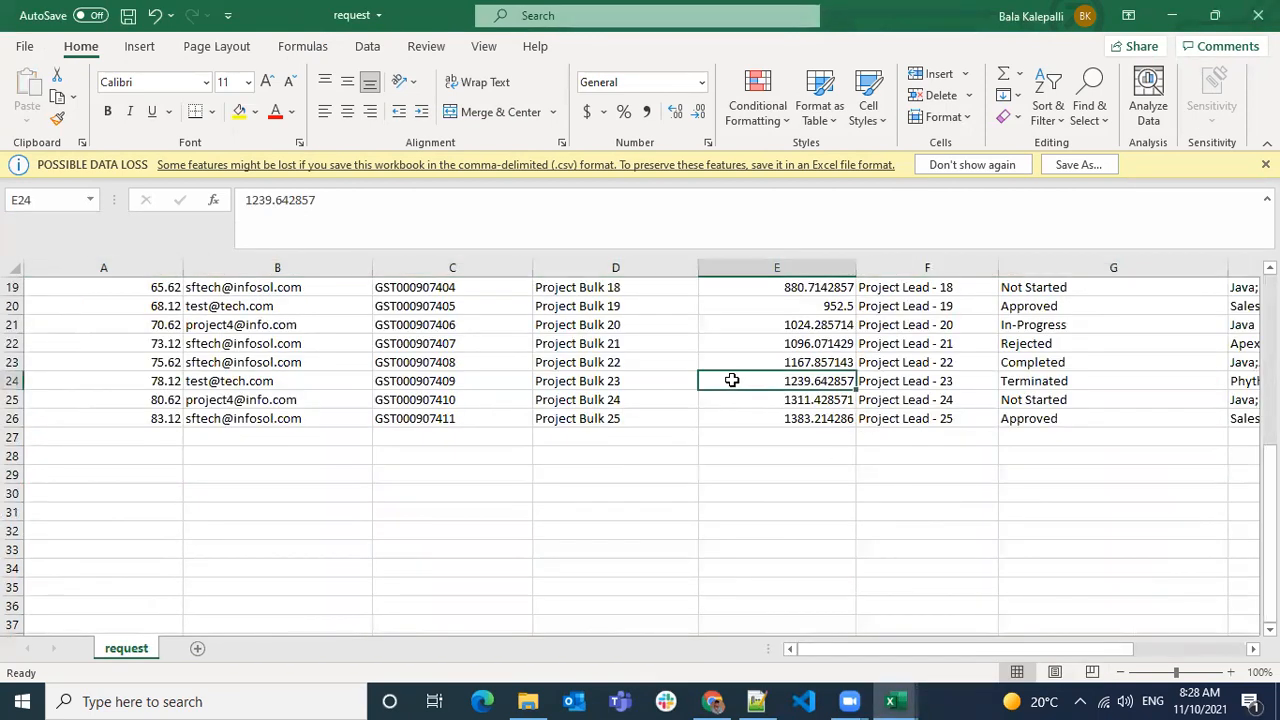
click(1258, 15)
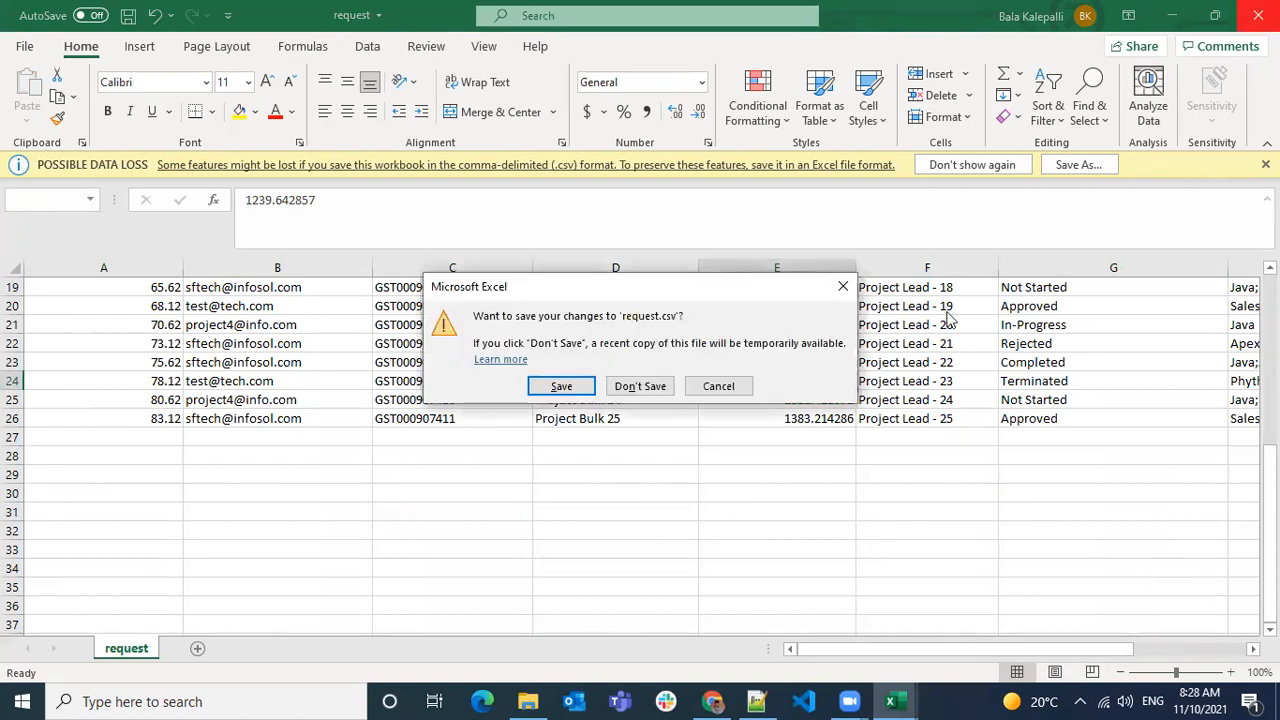
click(645, 390)
- Change the OwnerId of Project Bulk 31 to Team 43 and of Project Bulk 32 to Team fg, and save the projects file
click(468, 436)
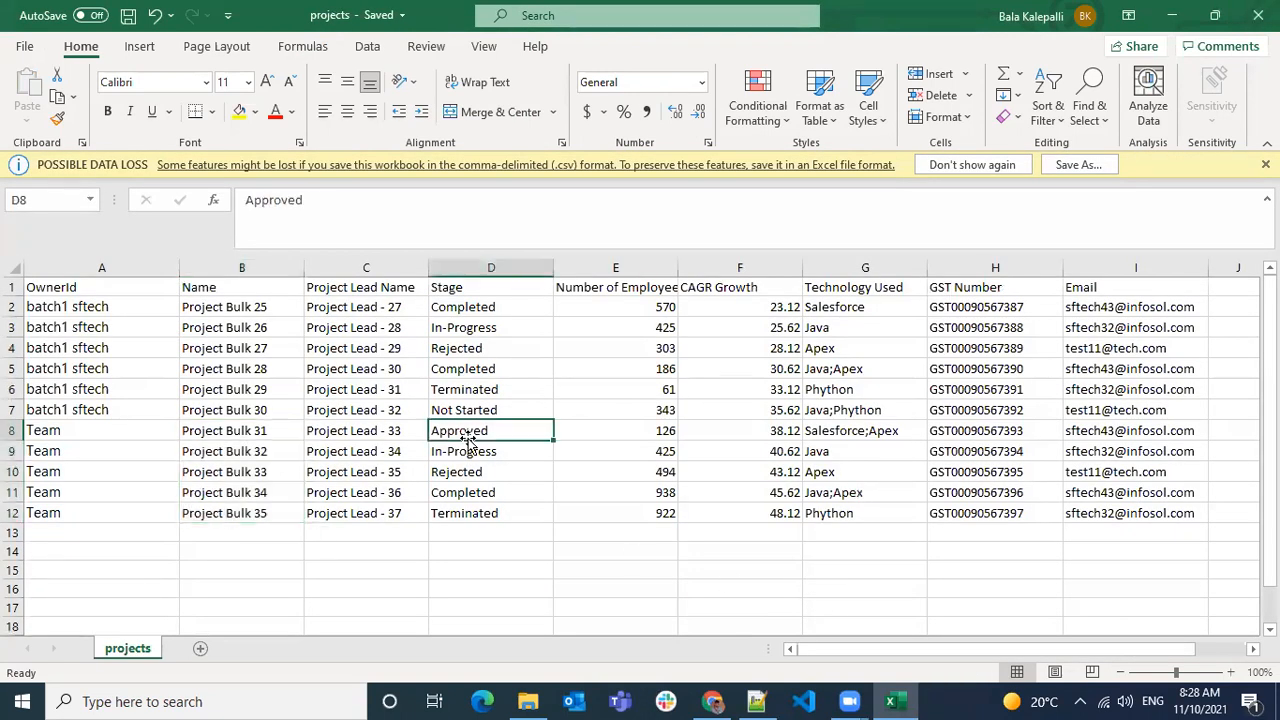
click(110, 433)
click(350, 210)
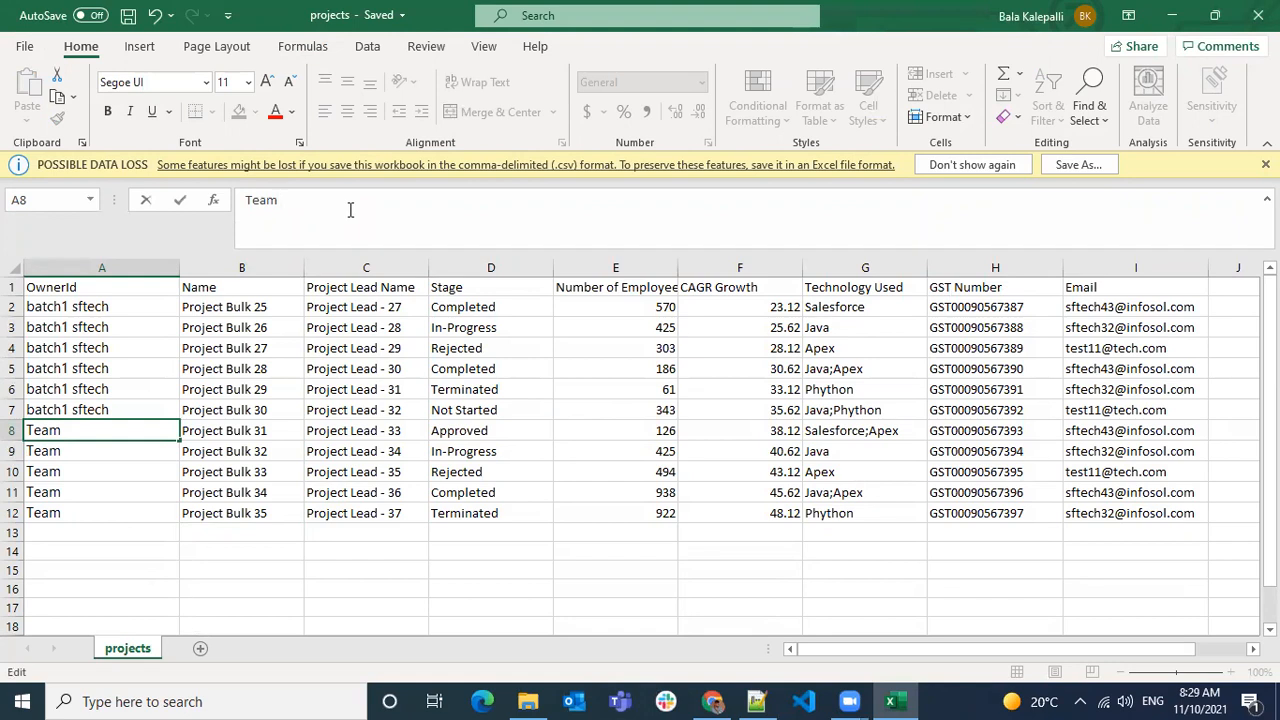
text(43)
click(86, 450)
click(344, 211)
text(fg)
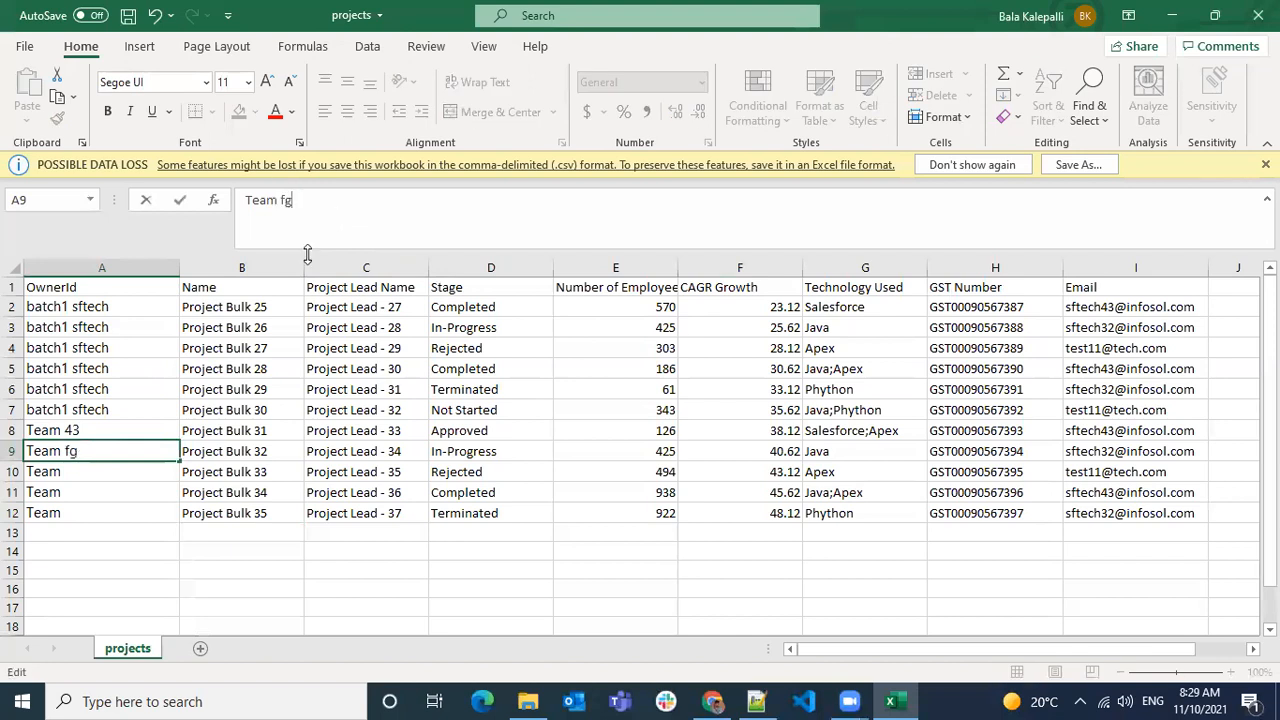
click(276, 462)
drag(134, 430, 220, 446)
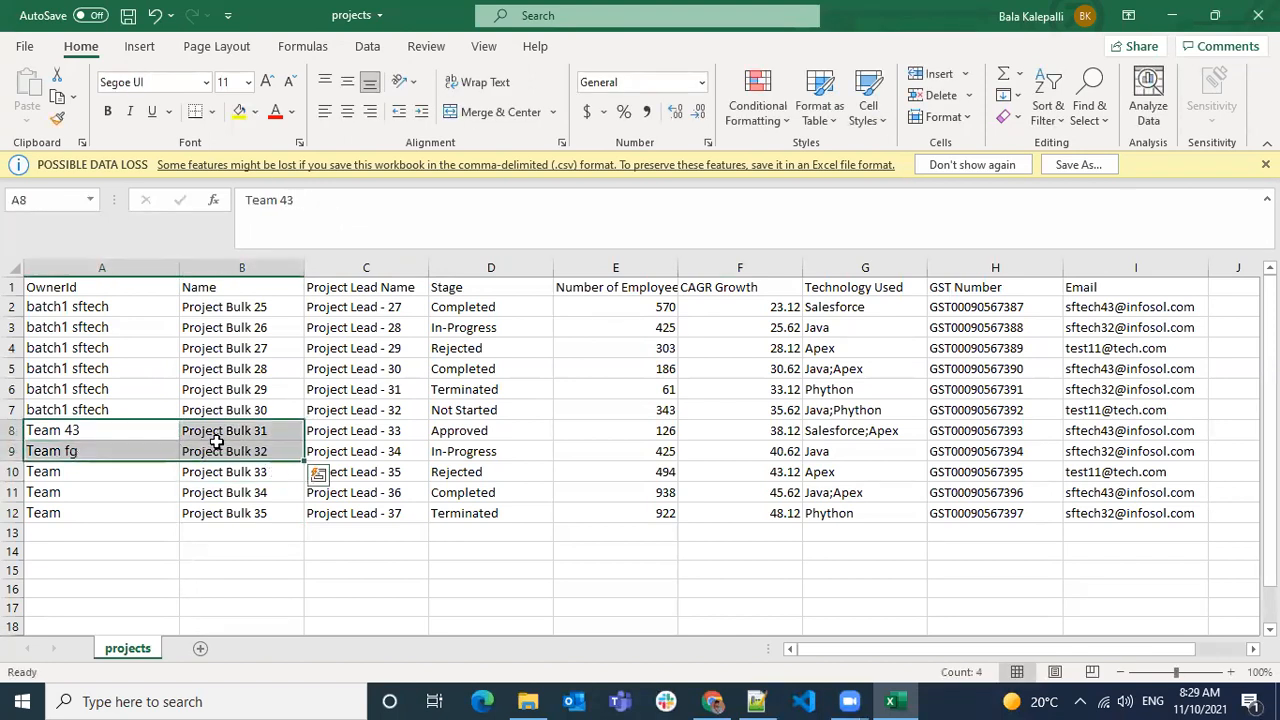
click(452, 471)
key(ctrl+s)
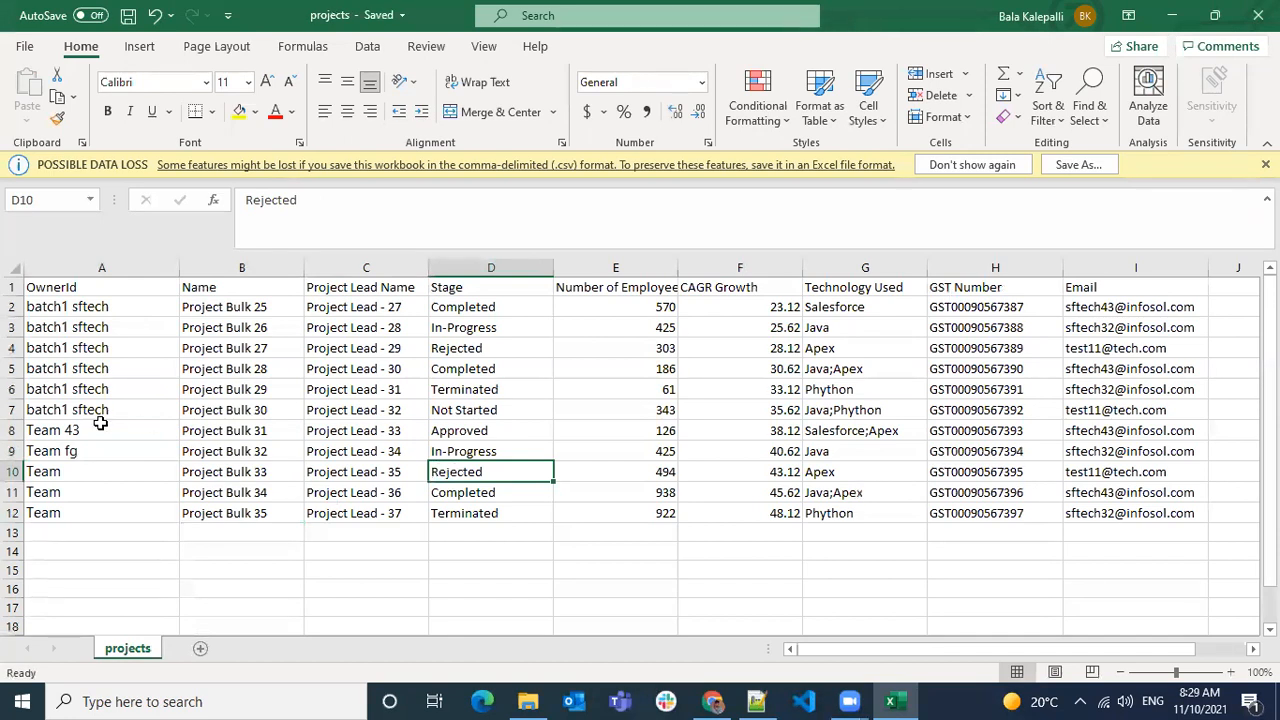
- Switch to Chrome and launch a new Data Import Wizard run from Salesforce Setup
click(712, 701)
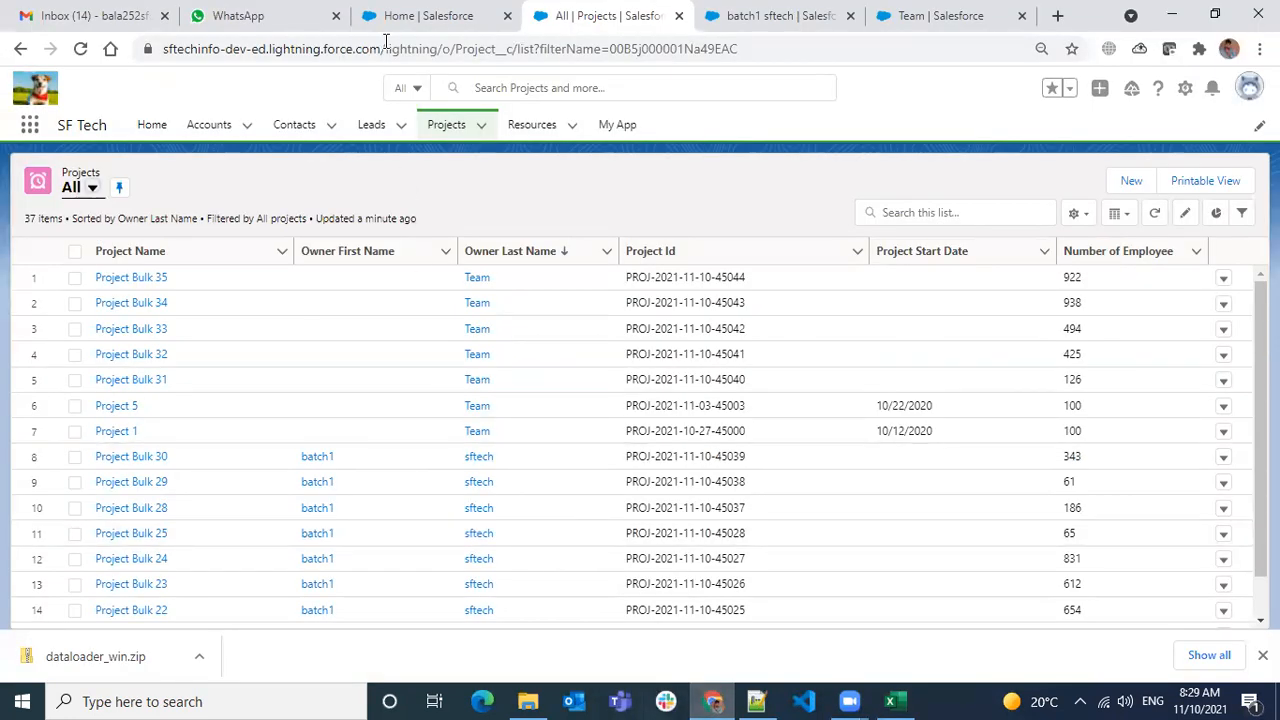
click(390, 16)
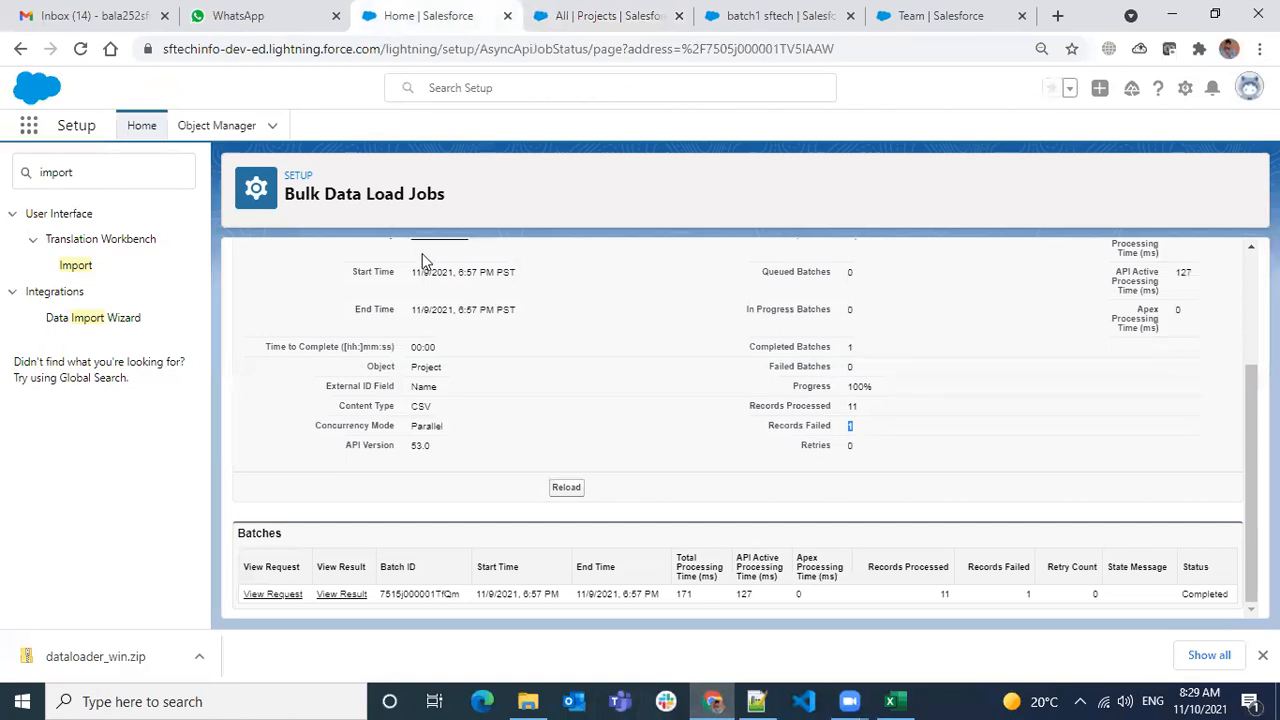
click(86, 320)
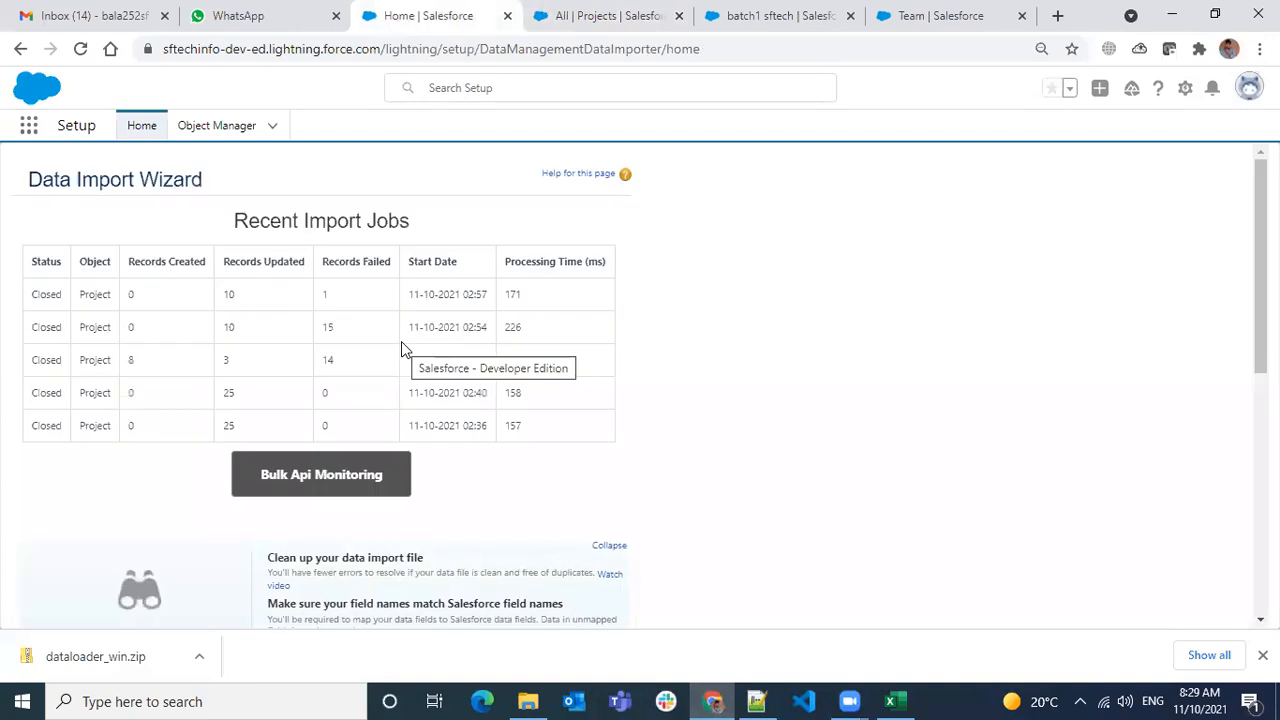
scroll(280, 440, down, 5)
click(308, 505)
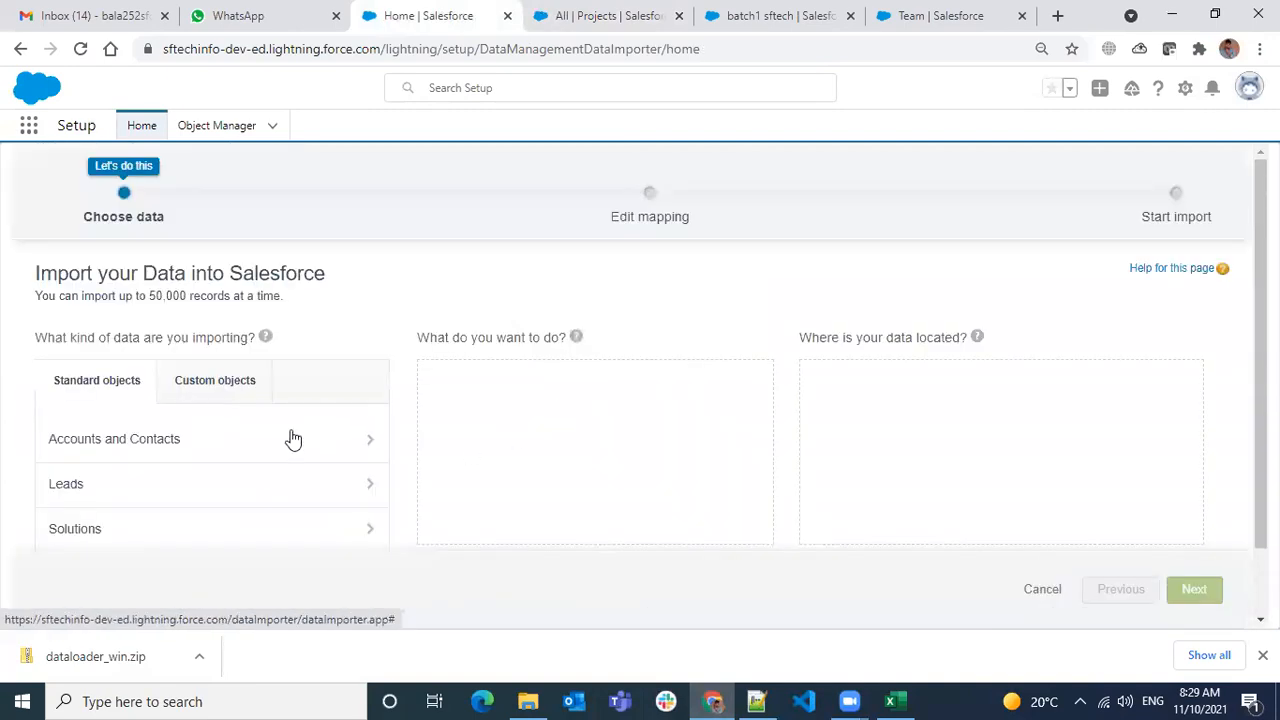
- Set up an update of existing Projects records matched by Name, using the User field Name to designate record owners
click(225, 390)
click(229, 495)
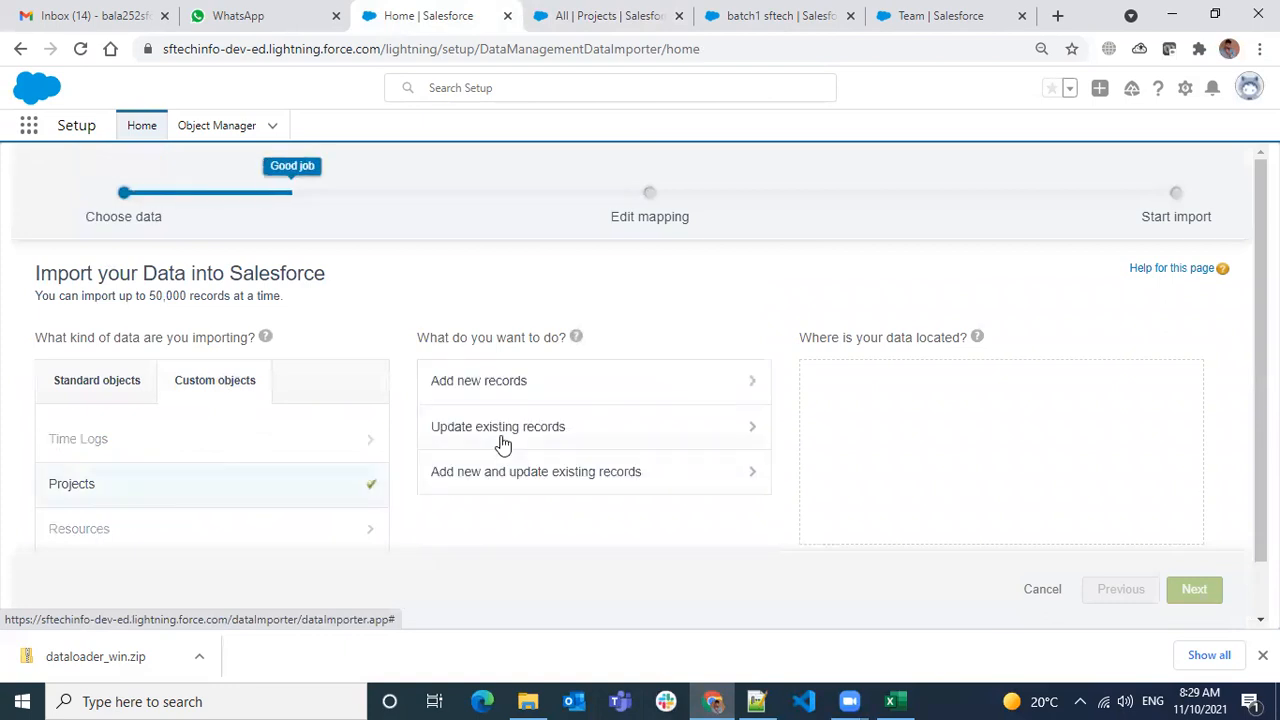
click(500, 443)
scroll(497, 442, down, 1)
click(497, 442)
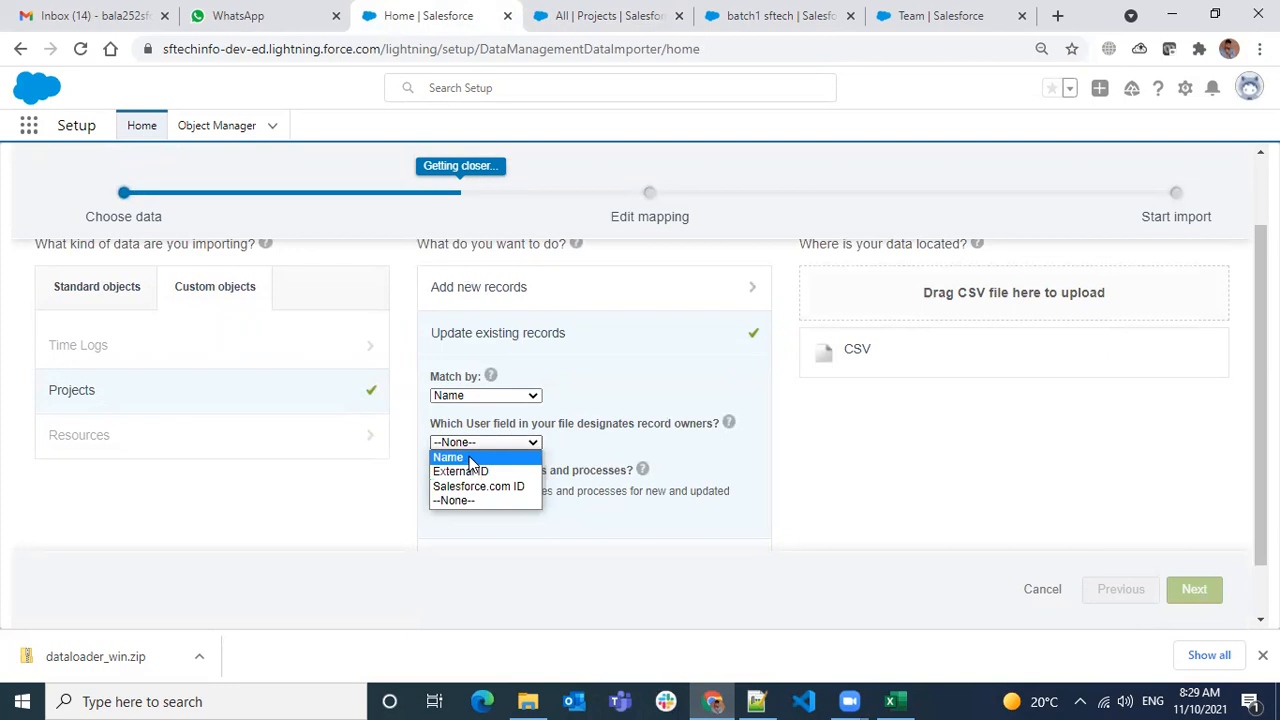
click(470, 457)
- Load projects.csv from the Desktop as the CSV source and accept the automatic field mapping
click(857, 357)
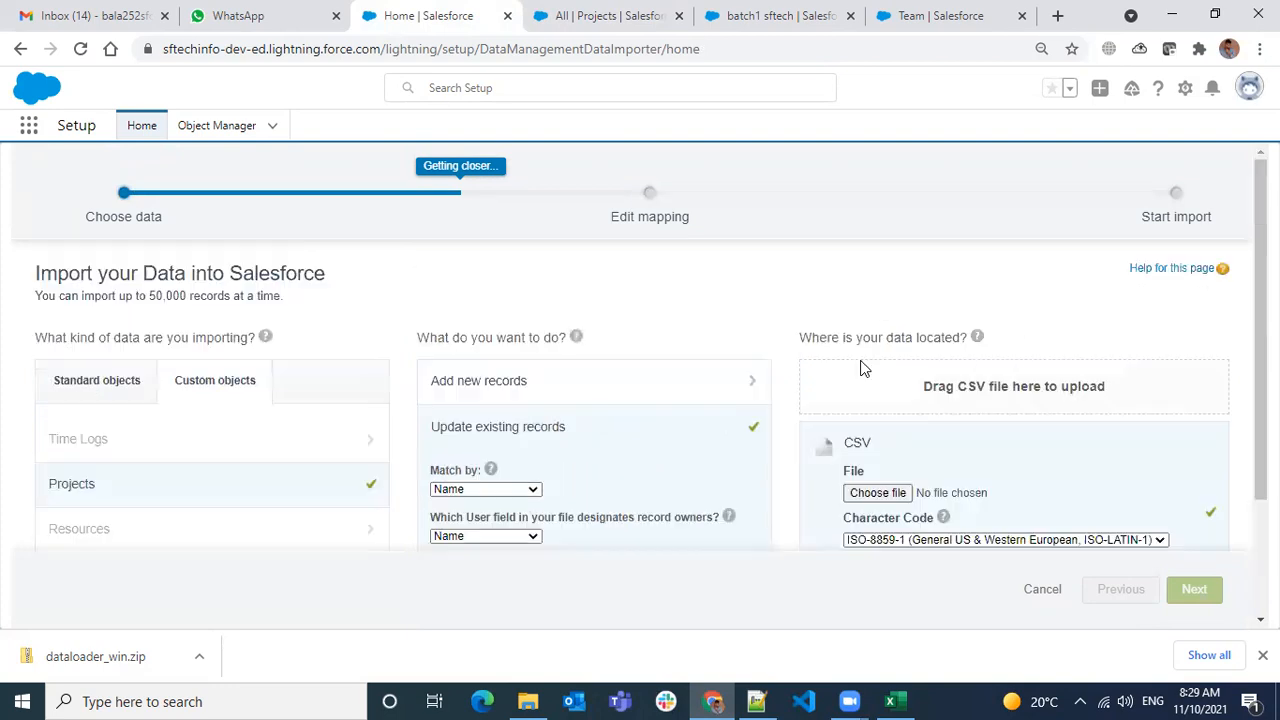
click(880, 492)
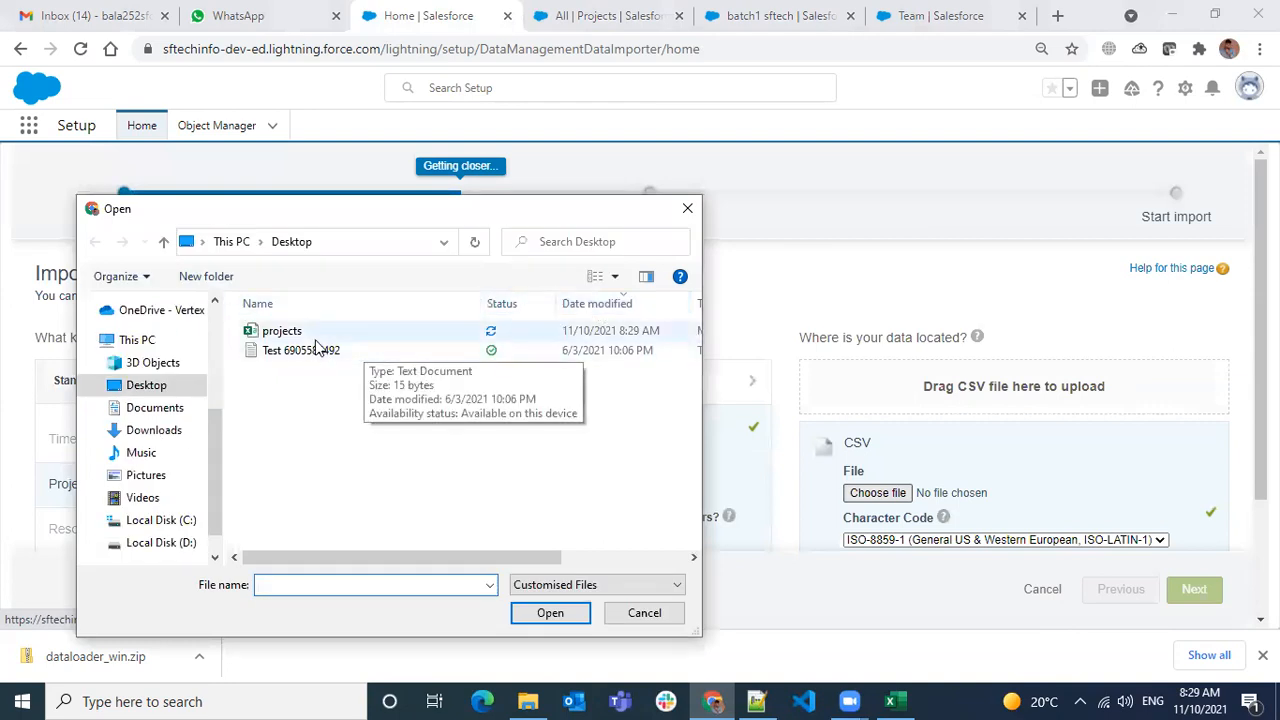
click(330, 333)
click(566, 612)
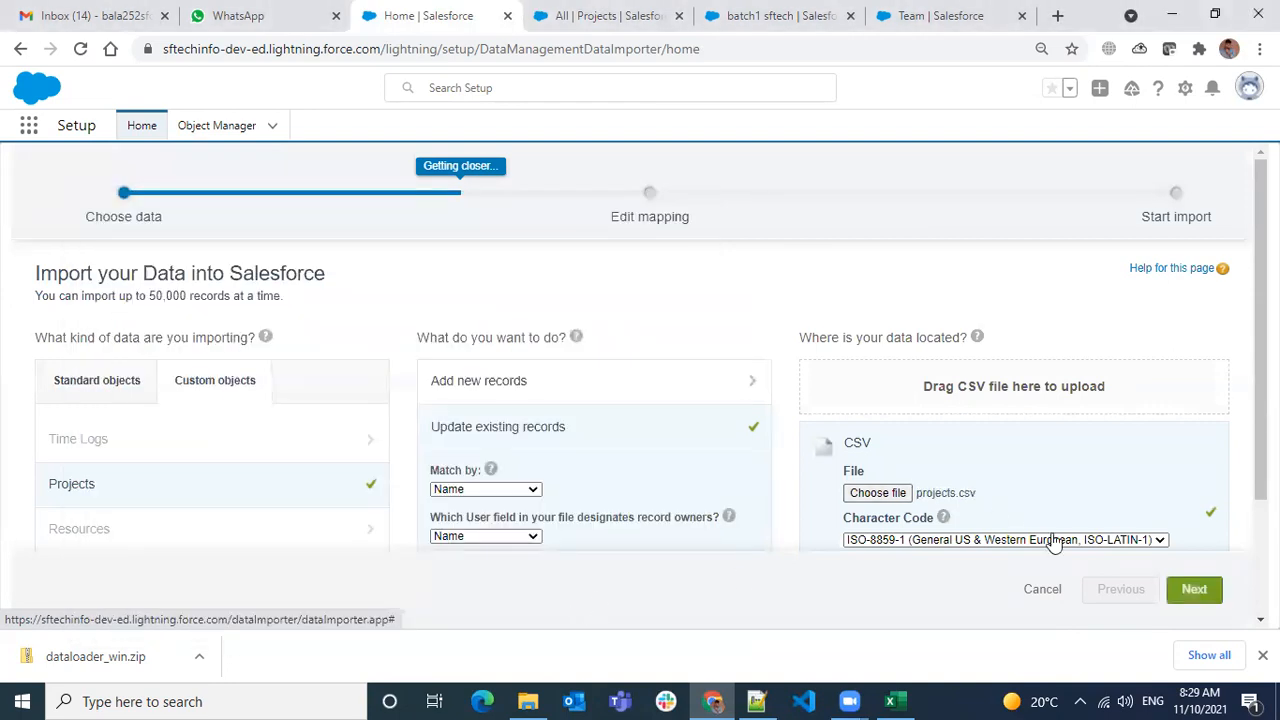
click(1207, 590)
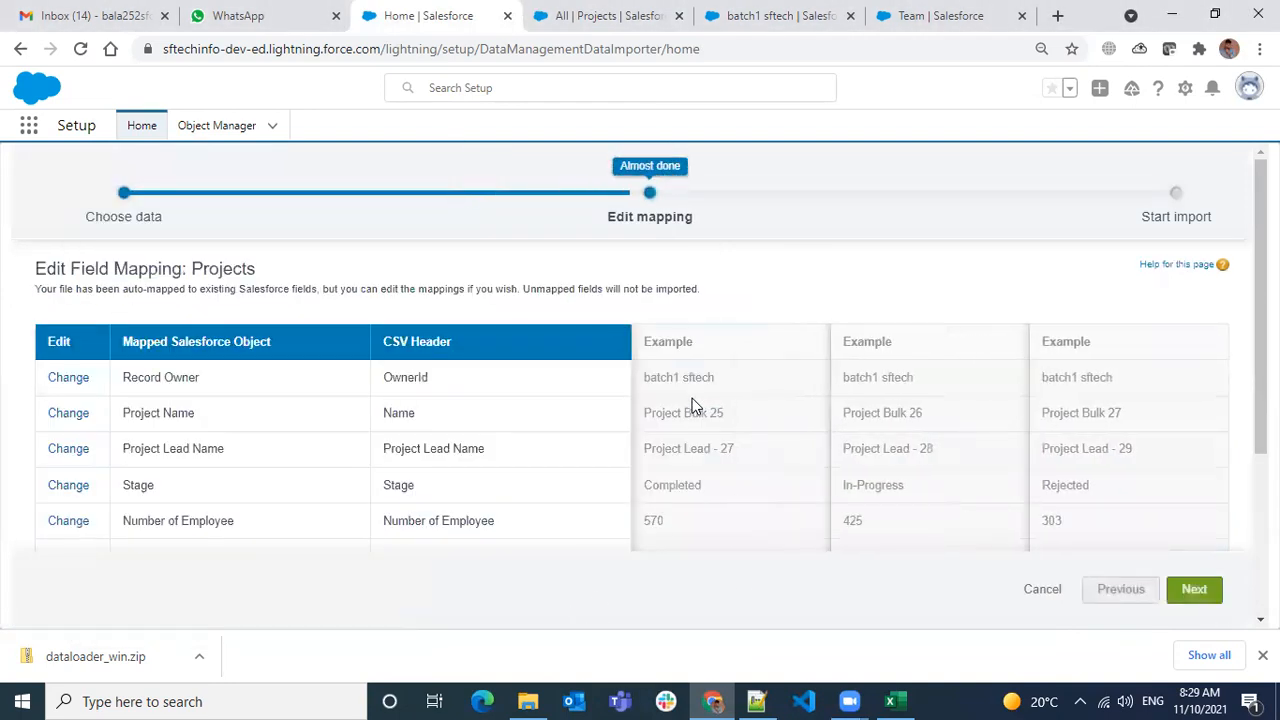
click(1201, 600)
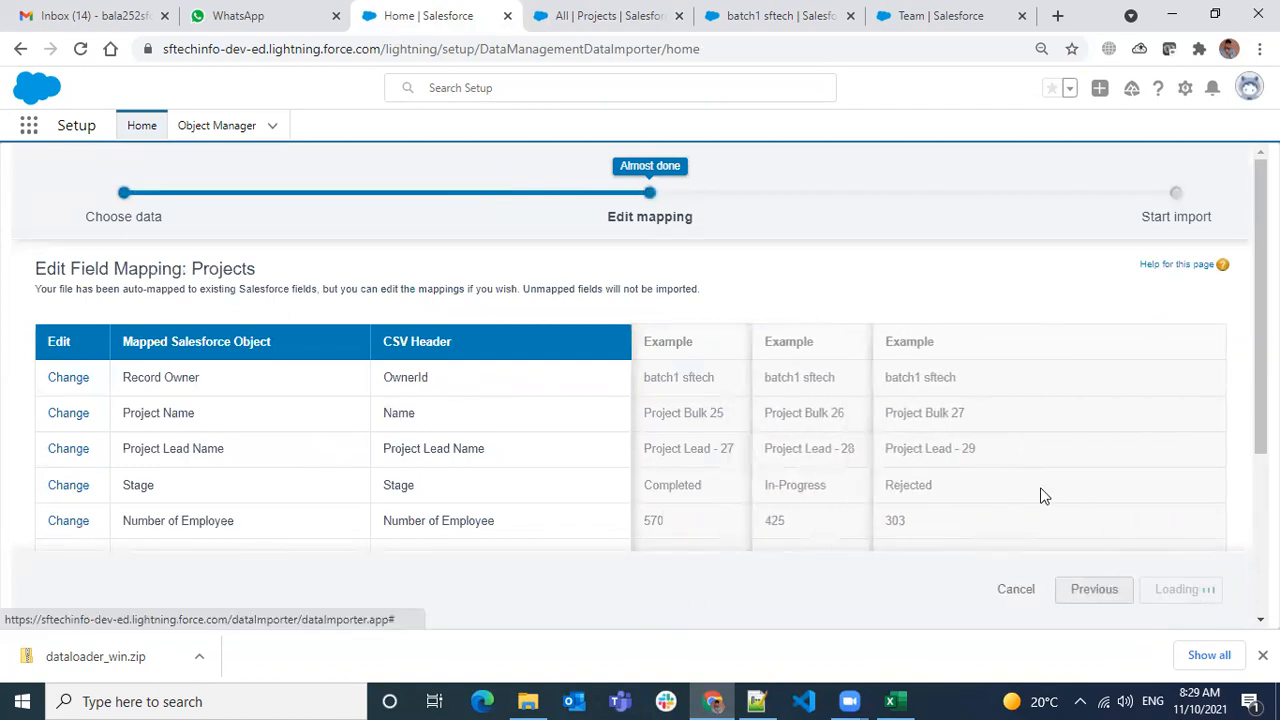
- Start the import of projects.csv and view the resulting bulk data load job's details and batches
click(1207, 596)
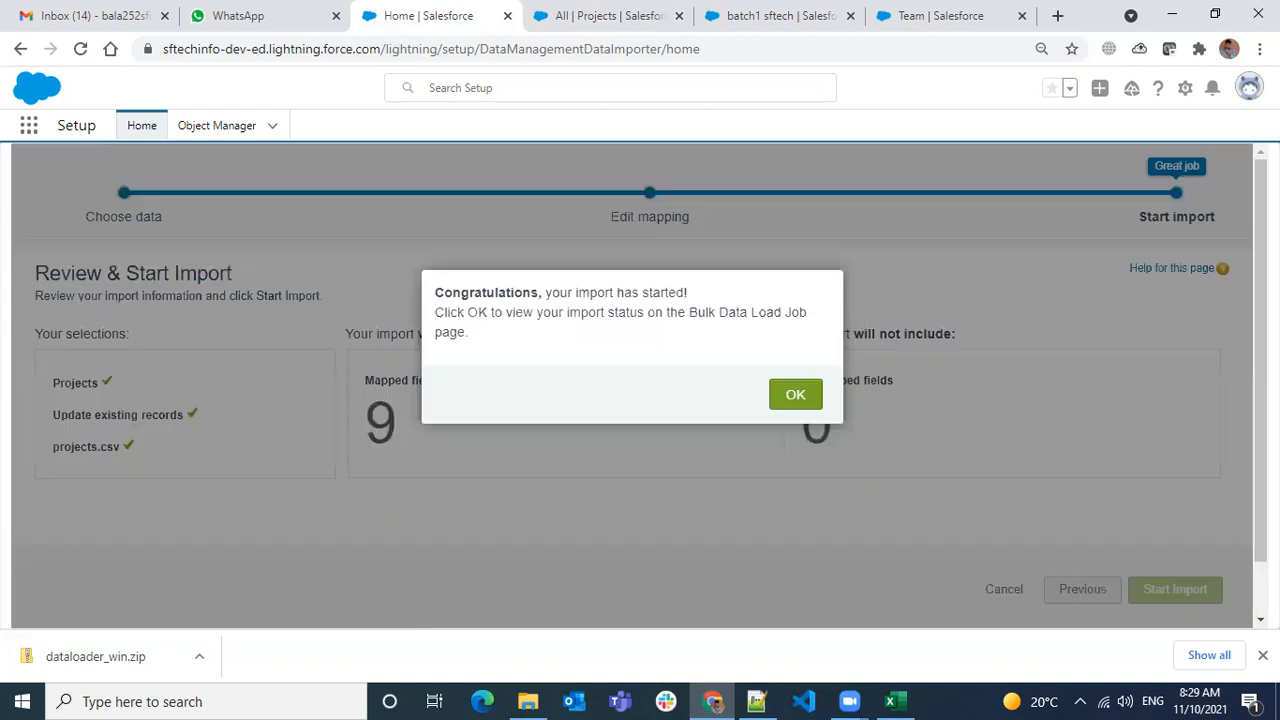
click(812, 398)
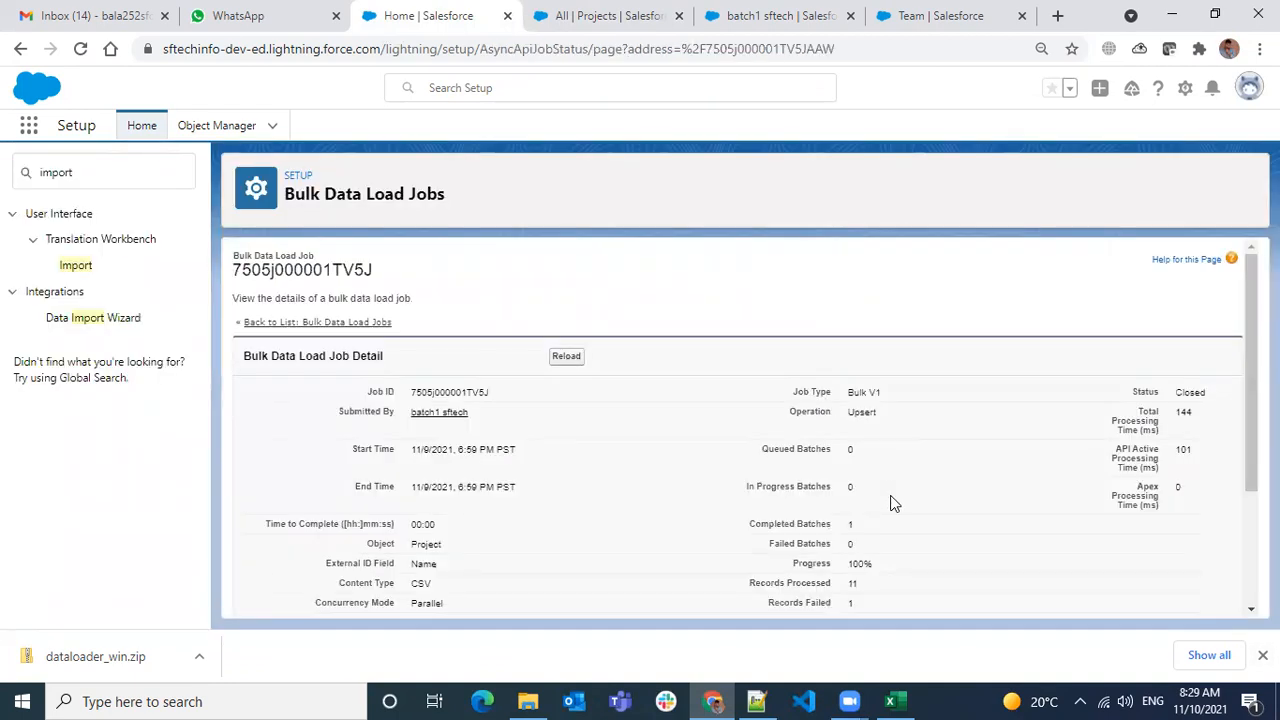
scroll(893, 503, down, 2)
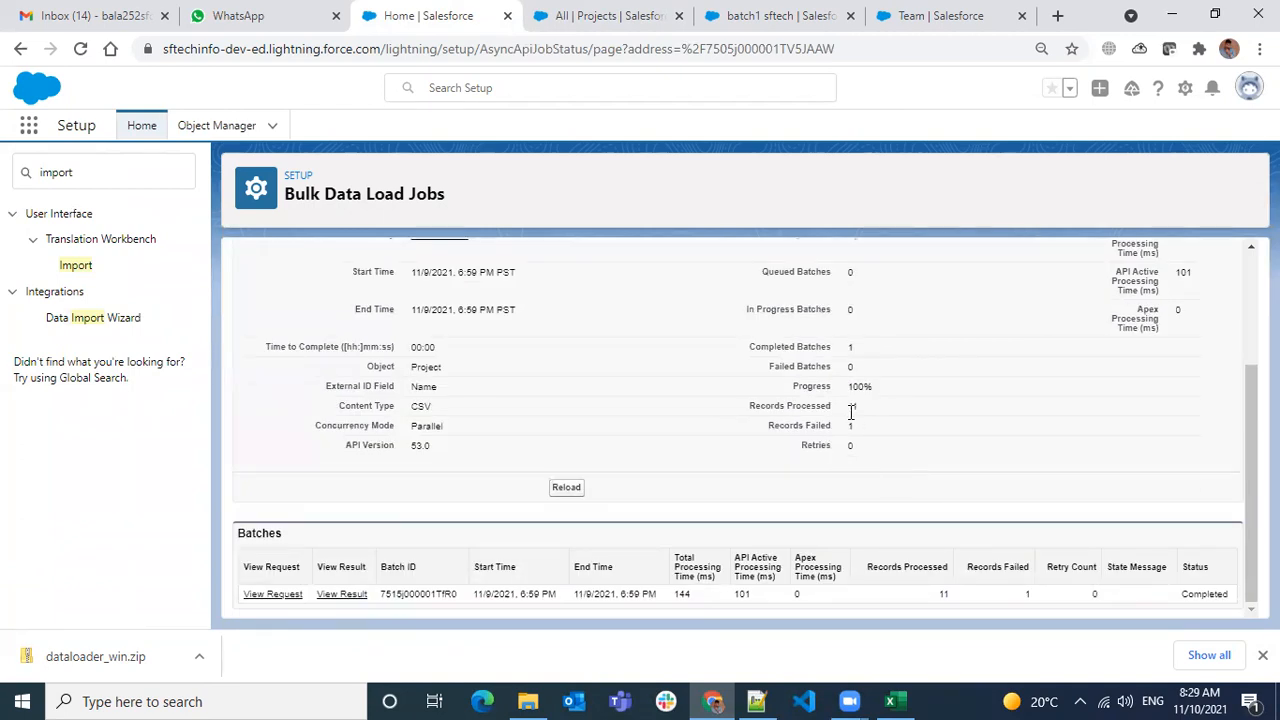
- Compare the owners of Project Bulk 31 to 35 in the Salesforce Projects list with the projects file in Excel, and refresh the list
click(608, 16)
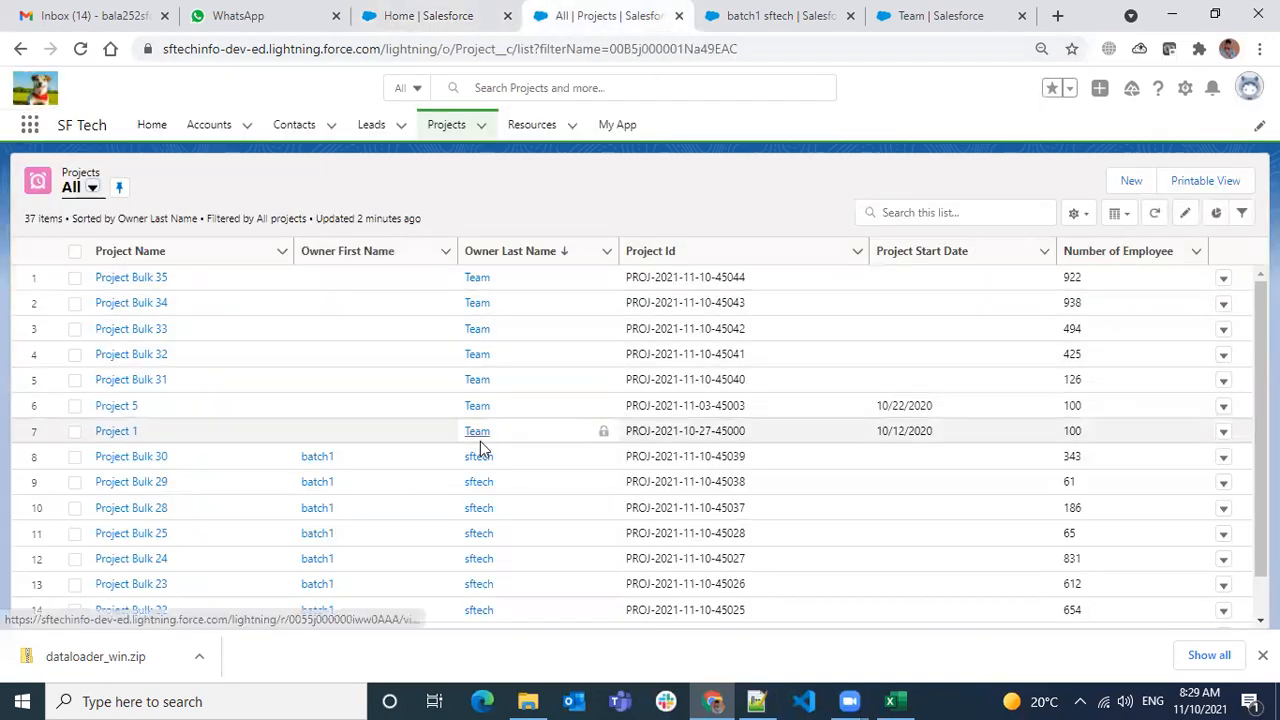
click(893, 700)
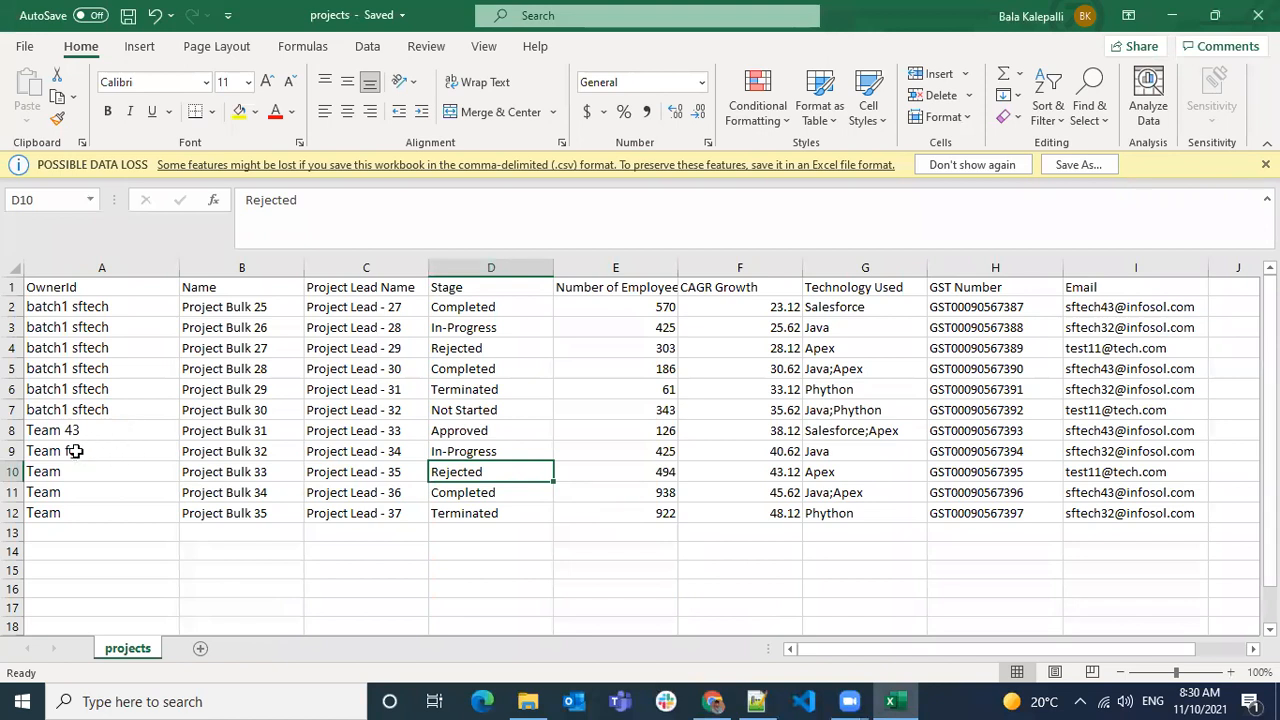
drag(63, 434, 245, 510)
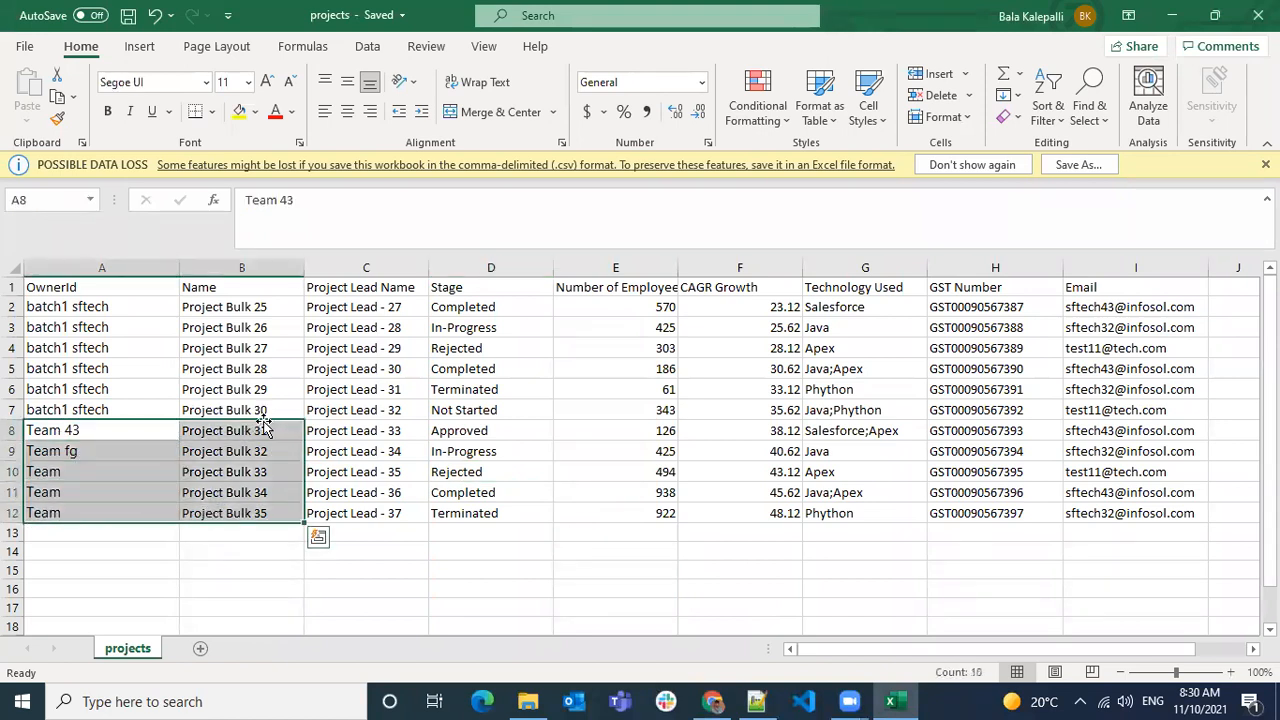
click(262, 432)
click(270, 449)
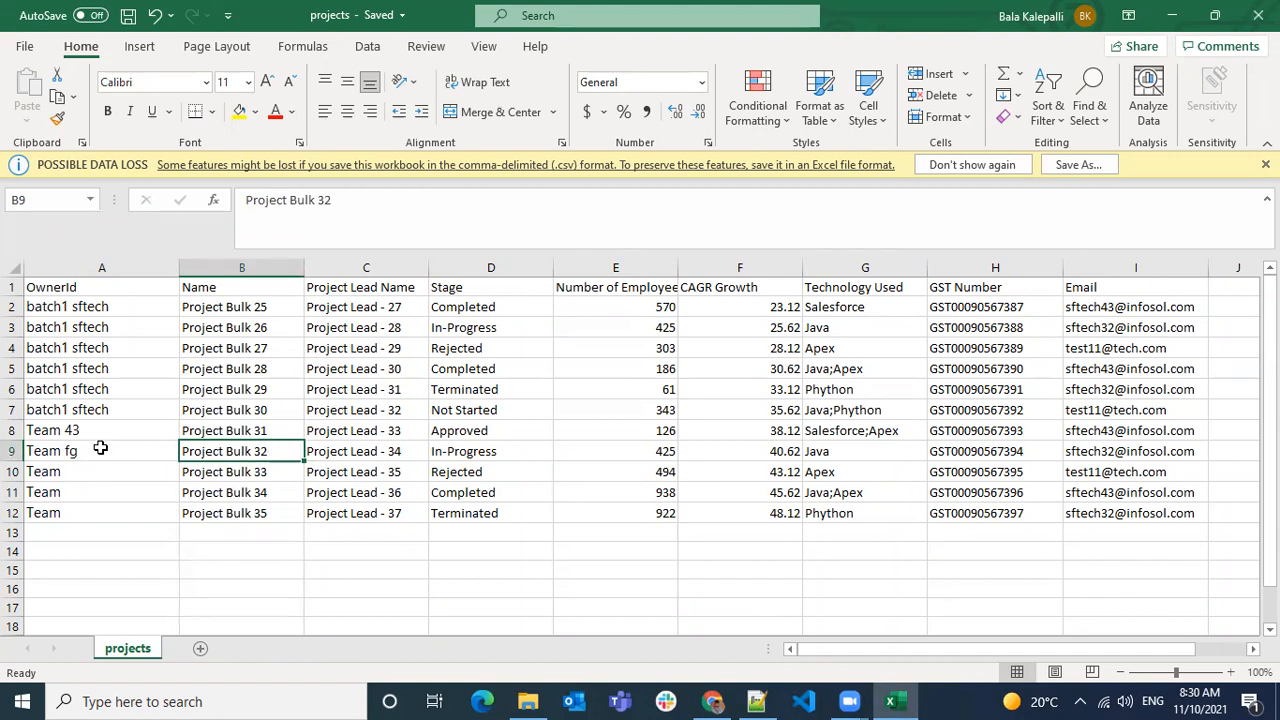
key(alt+Tab)
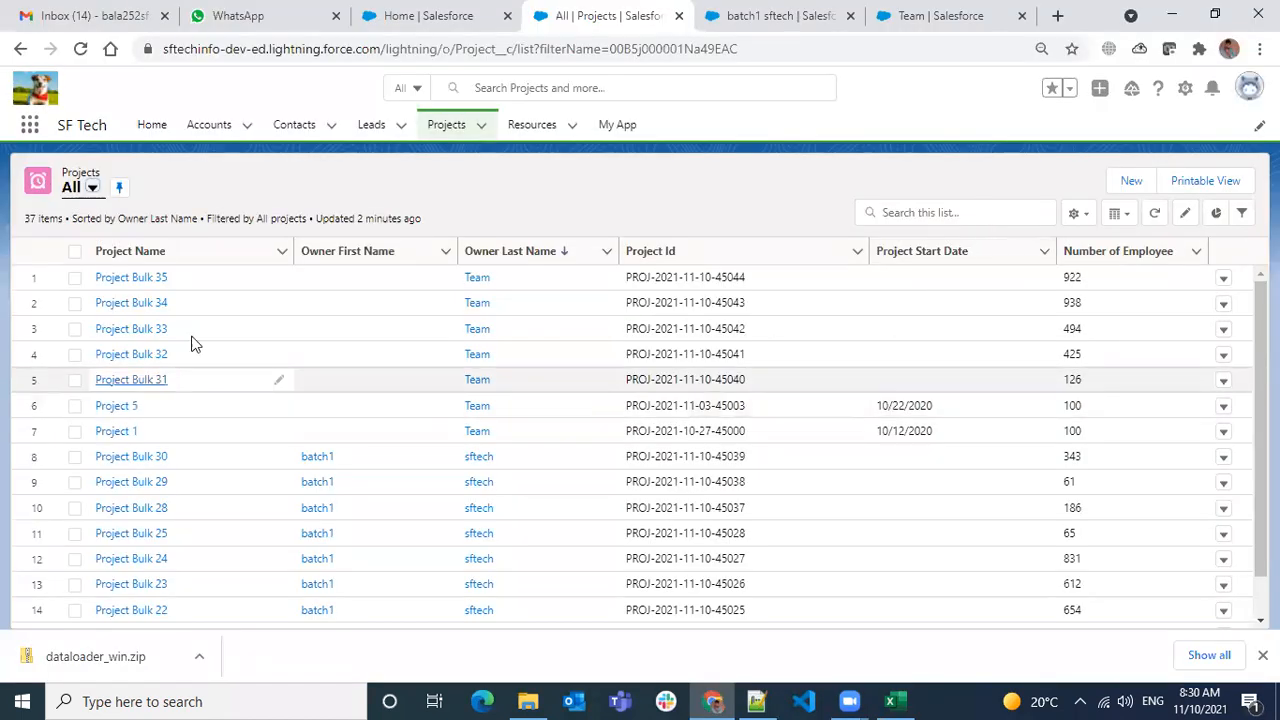
key(alt+Tab)
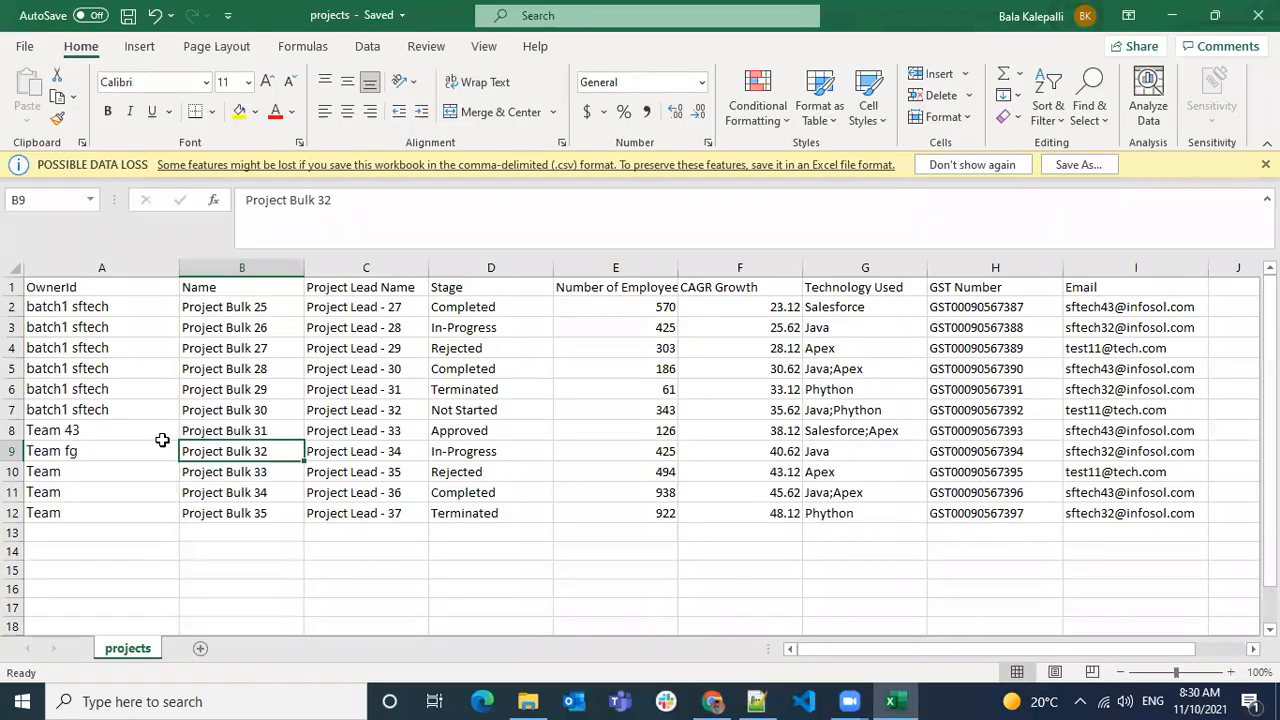
key(alt+Tab)
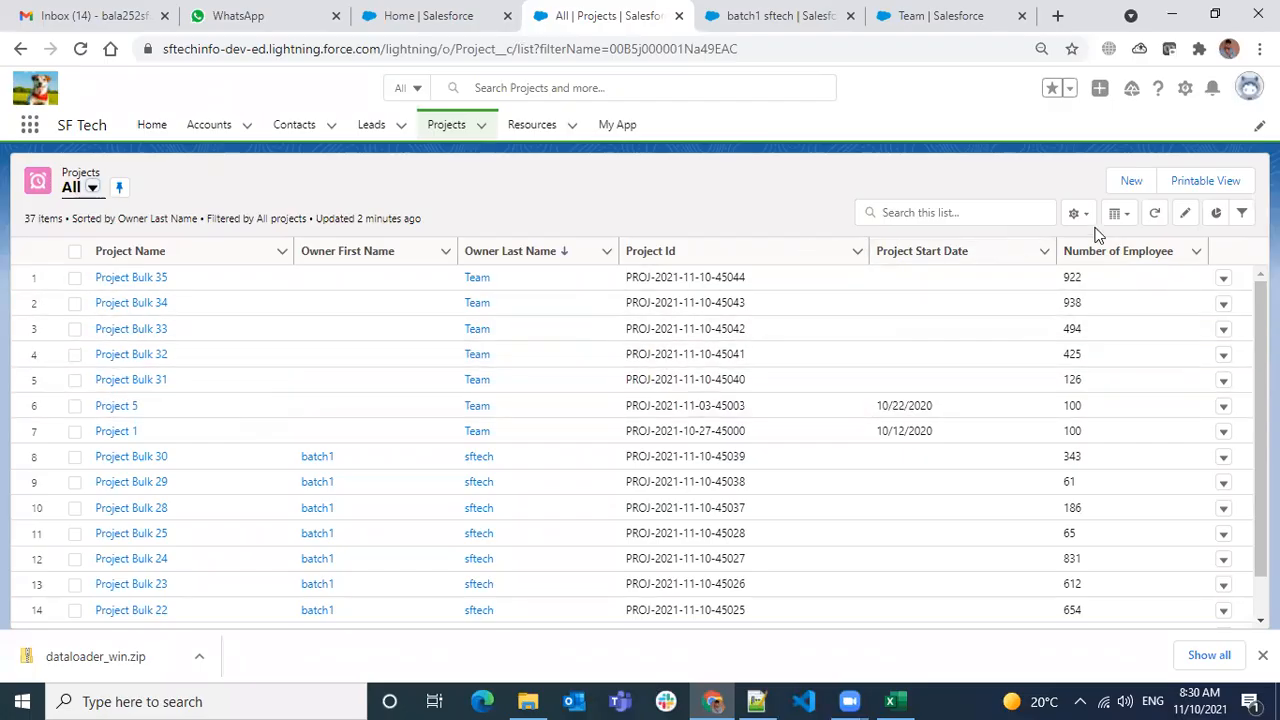
click(1155, 214)
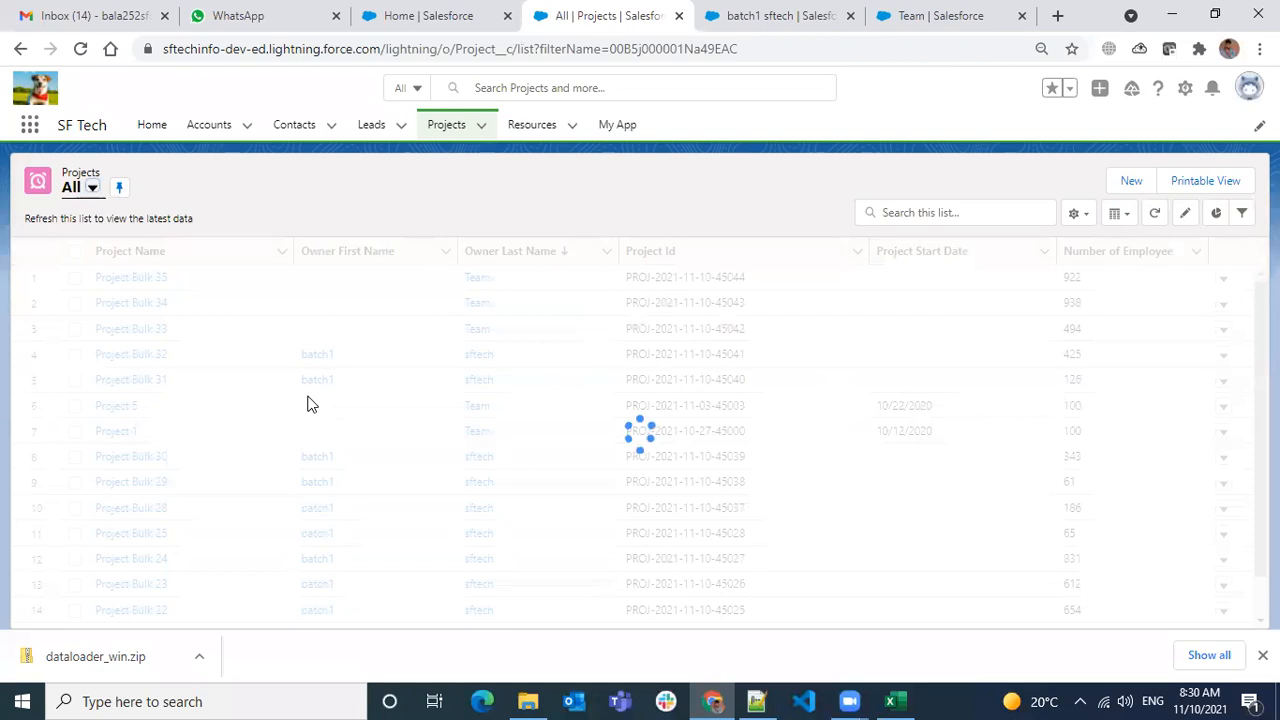
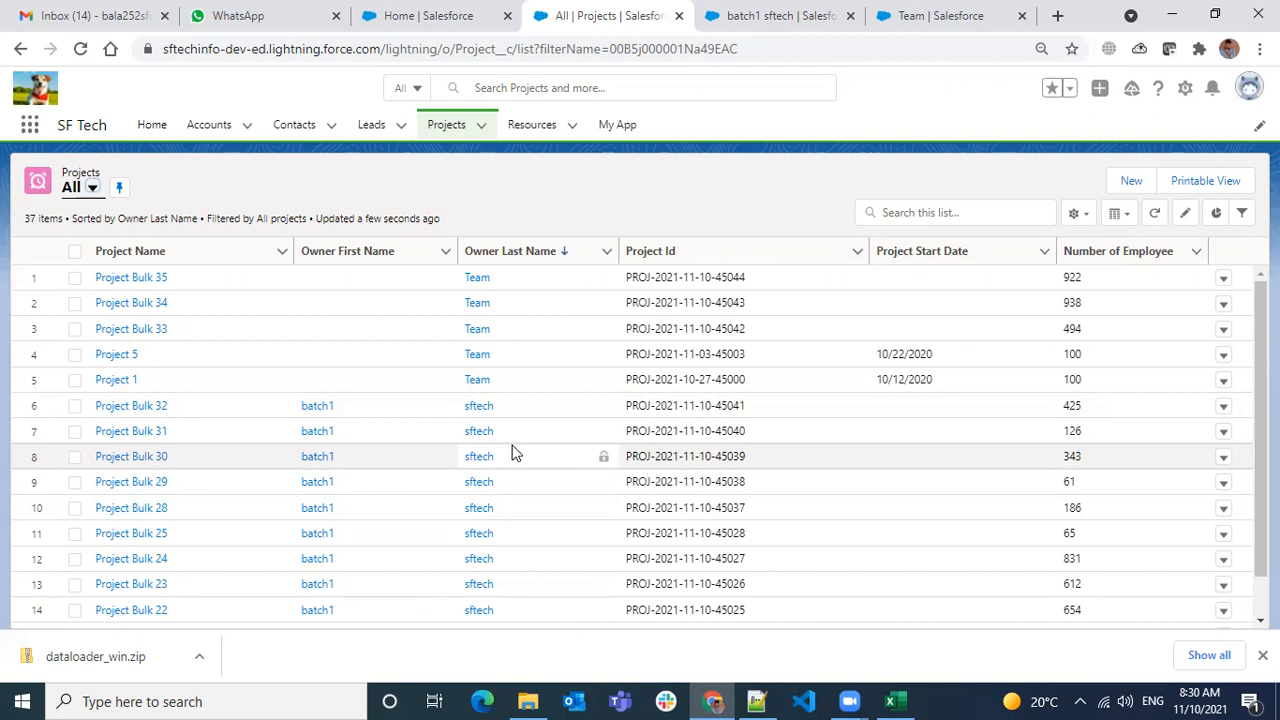
- Return to the Bulk Data Load Jobs page and examine the job's processed and failed record figures
click(390, 34)
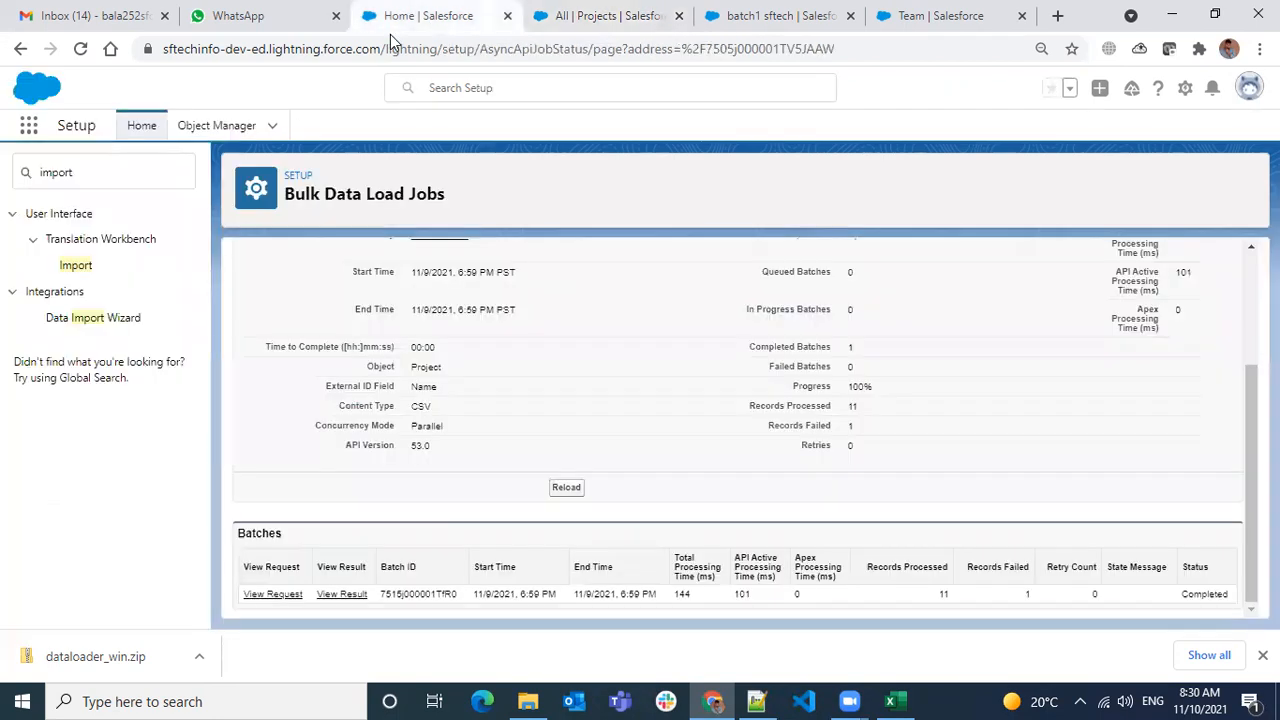
scroll(609, 386, up, 3)
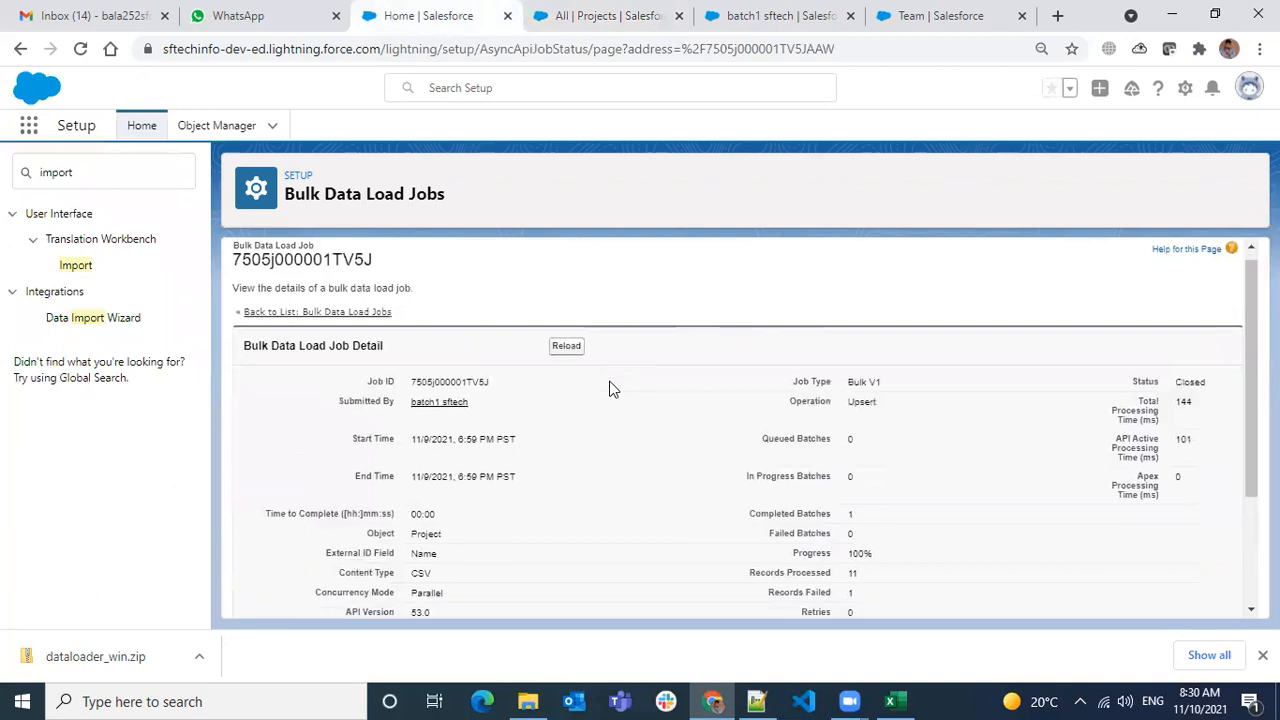
scroll(609, 386, down, 3)
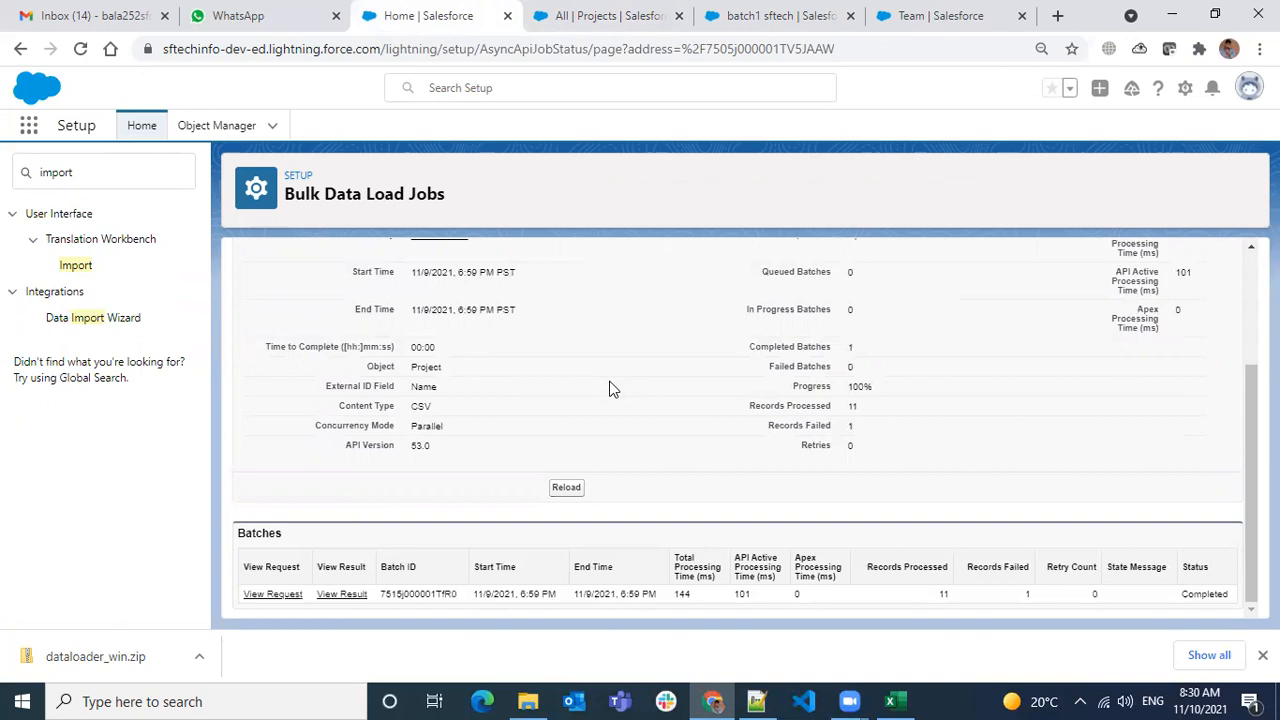
- Switch to File Explorer, open the dataloader_win folder inside Software, and try to launch Data Loader with the dataloader batch file
click(528, 701)
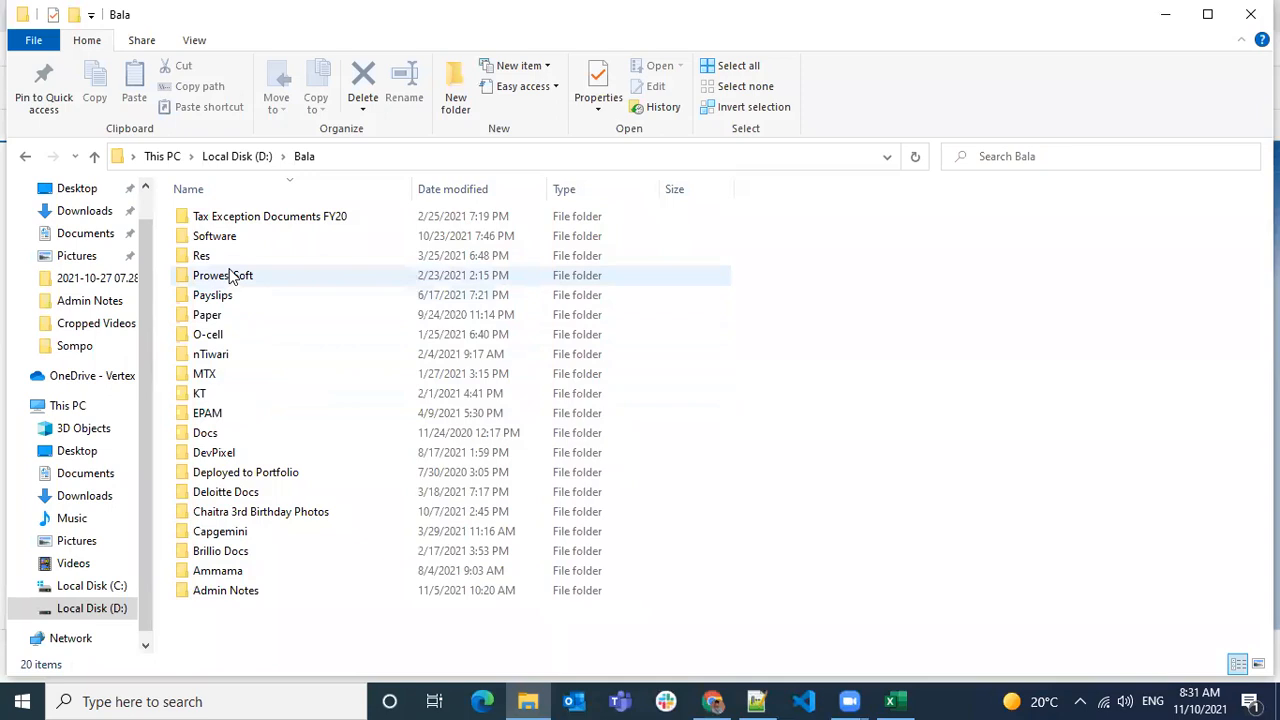
double_click(225, 236)
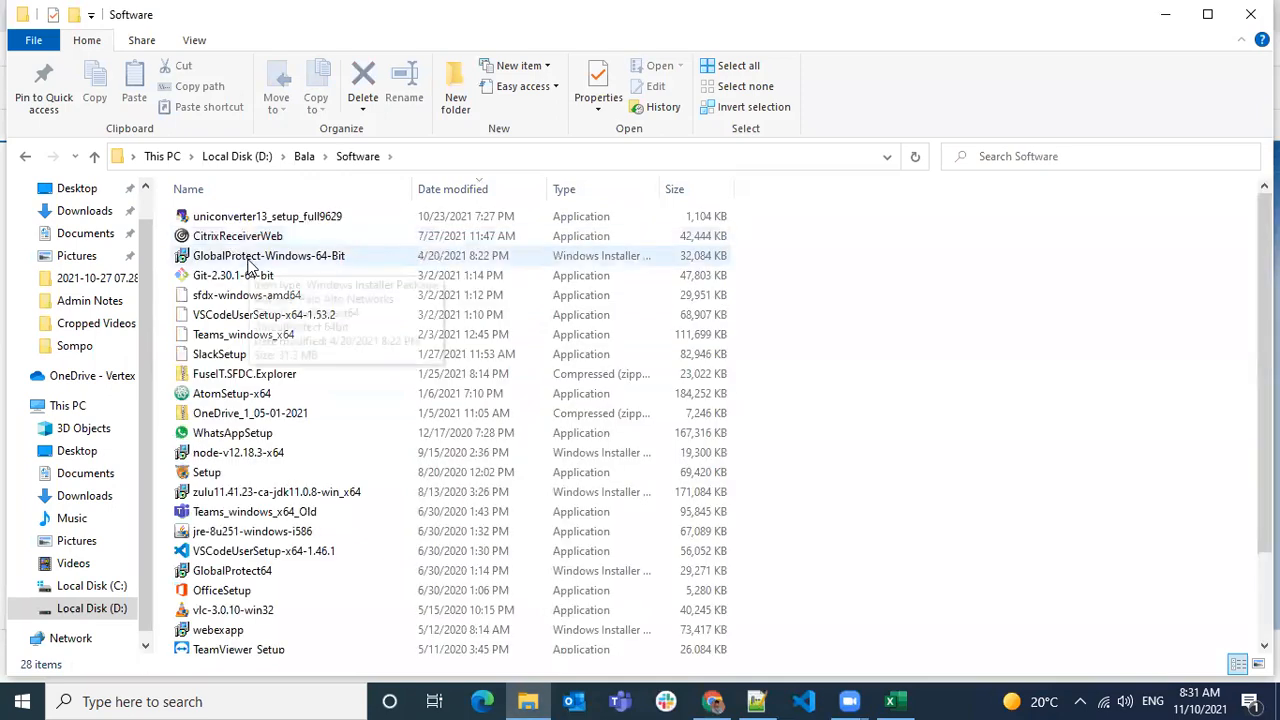
click(310, 316)
double_click(310, 316)
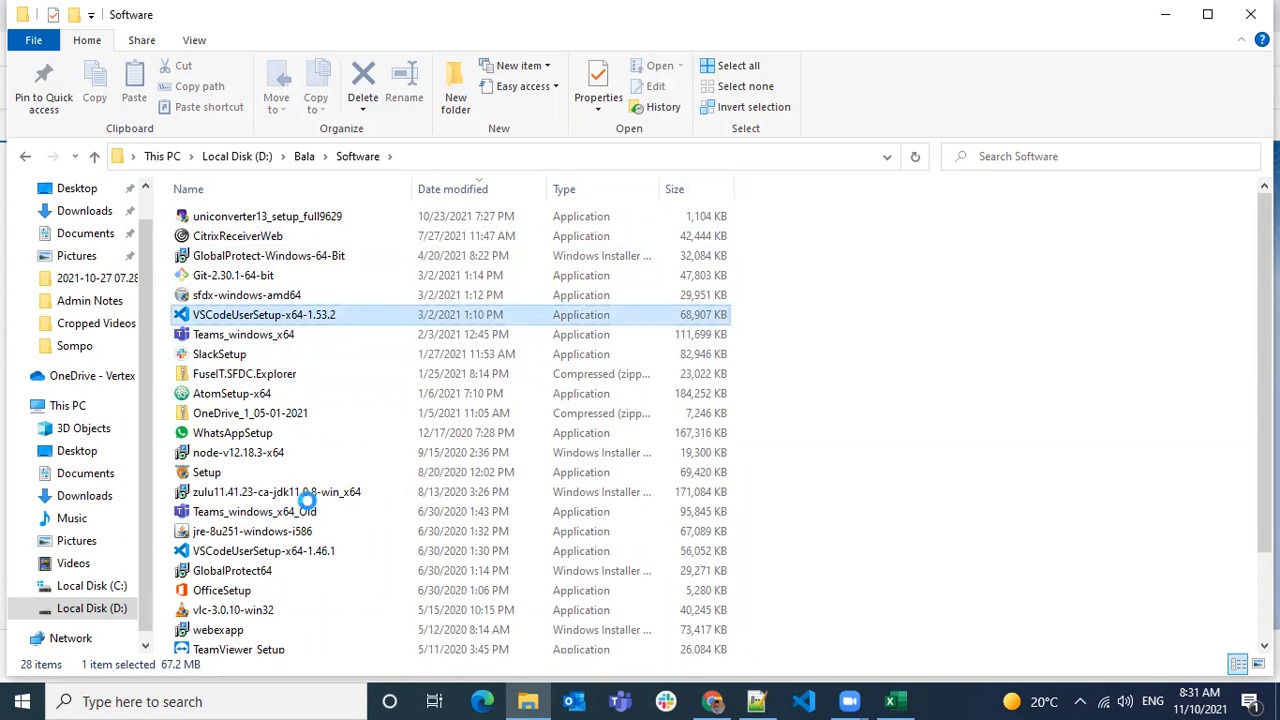
key(End)
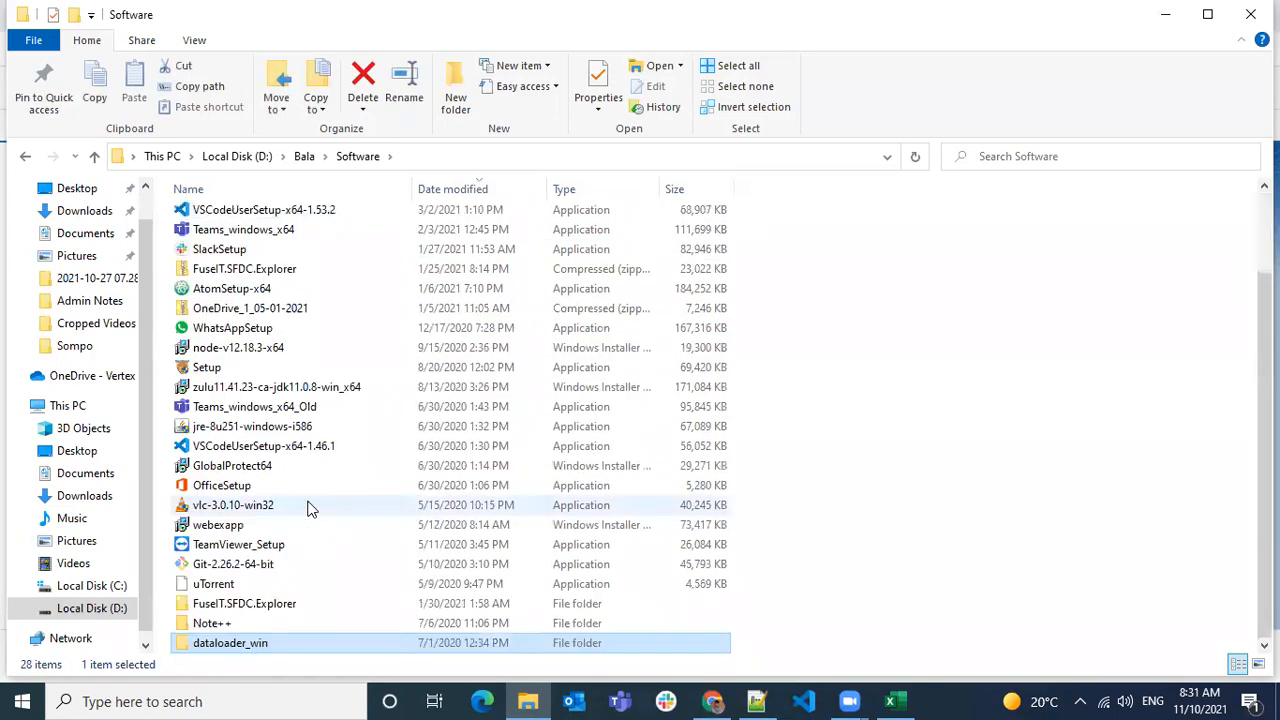
double_click(266, 642)
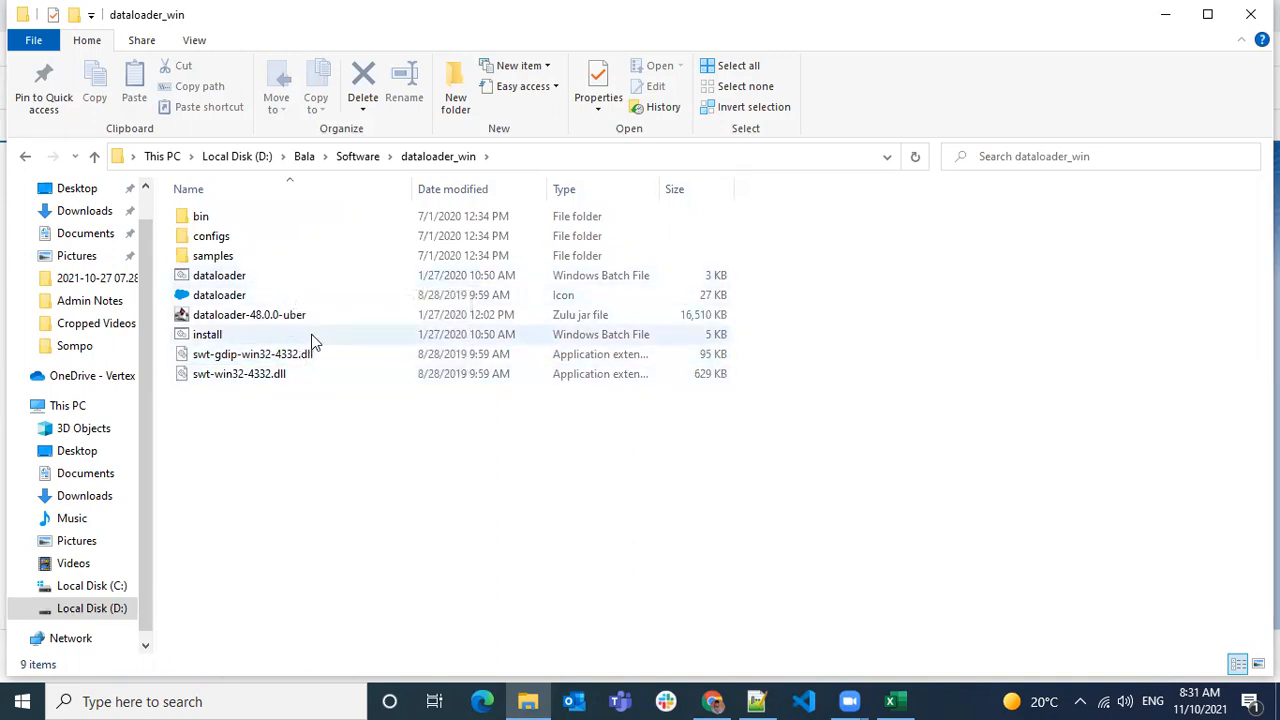
double_click(311, 280)
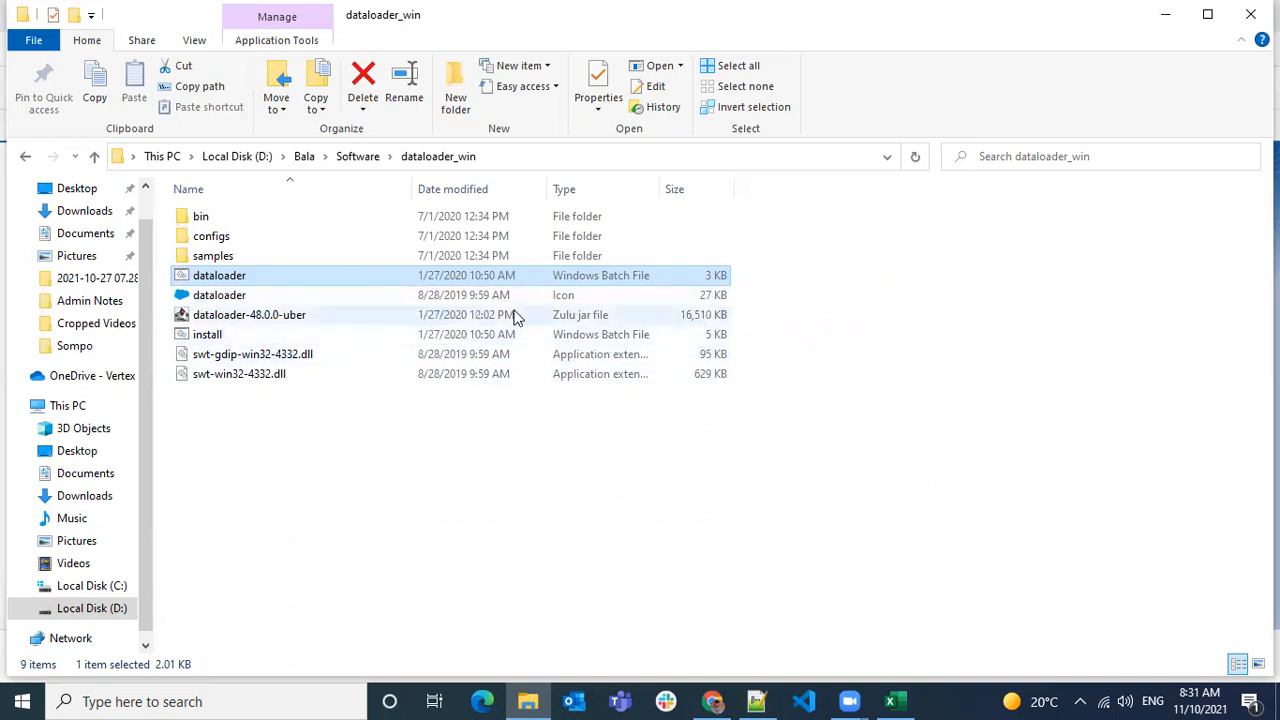
- Return to the Software folder, and search Windows for an installed app named "data loader"
click(358, 156)
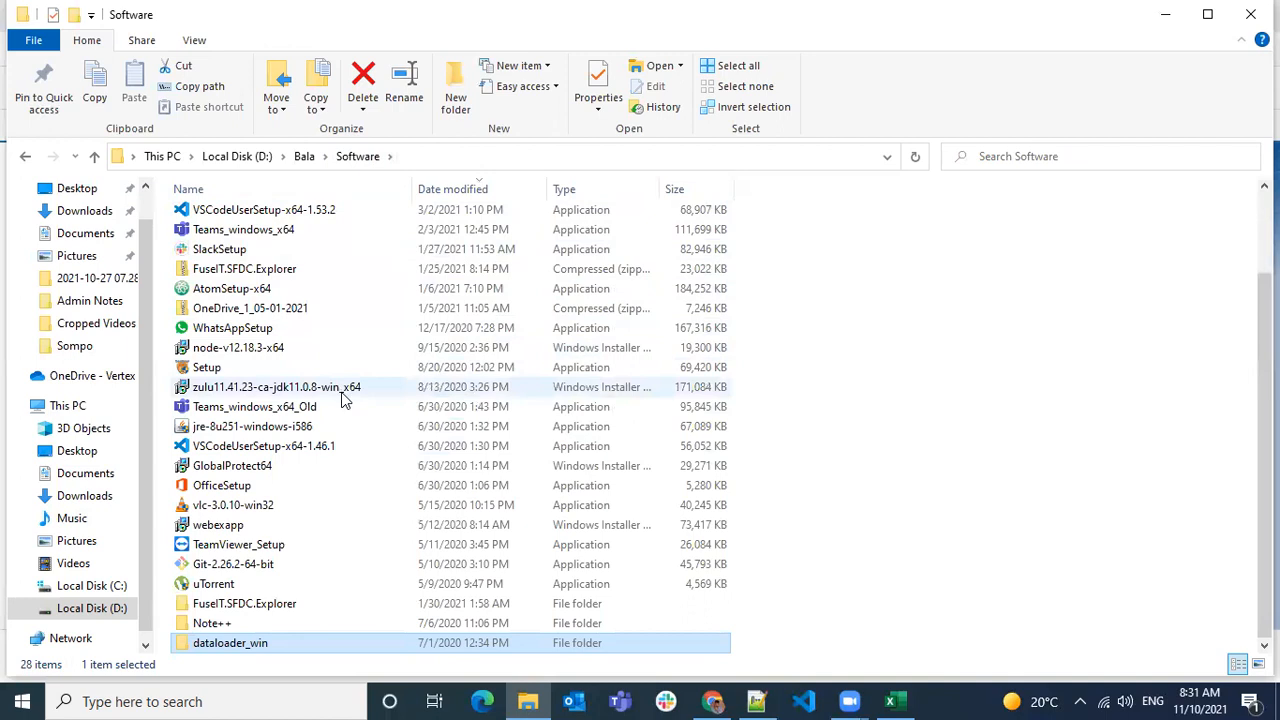
scroll(341, 398, up, 2)
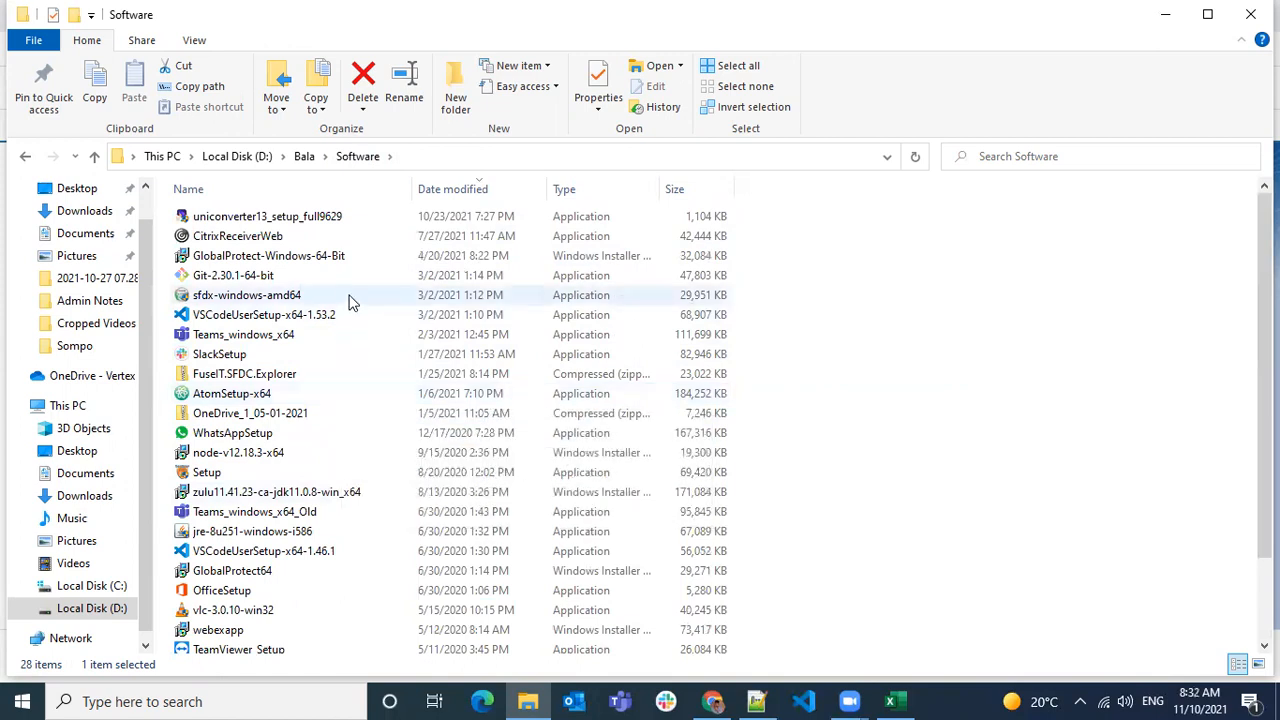
key(super+d)
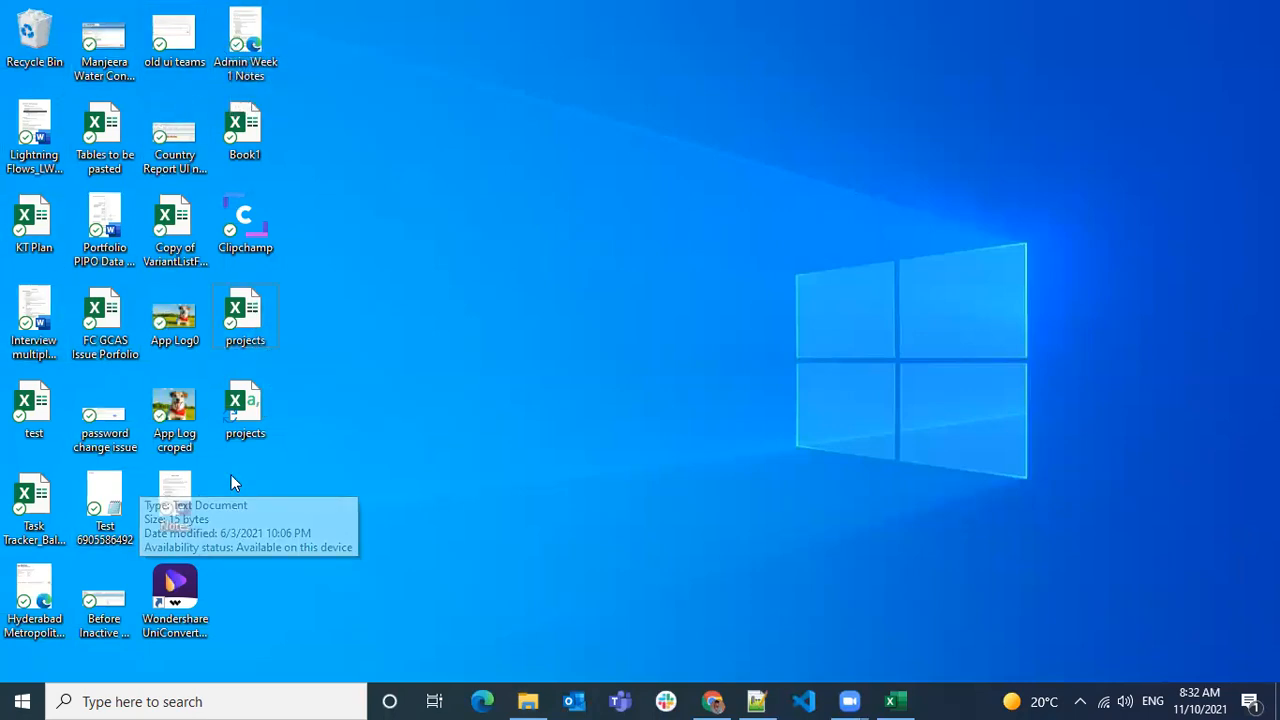
click(245, 699)
text(data)
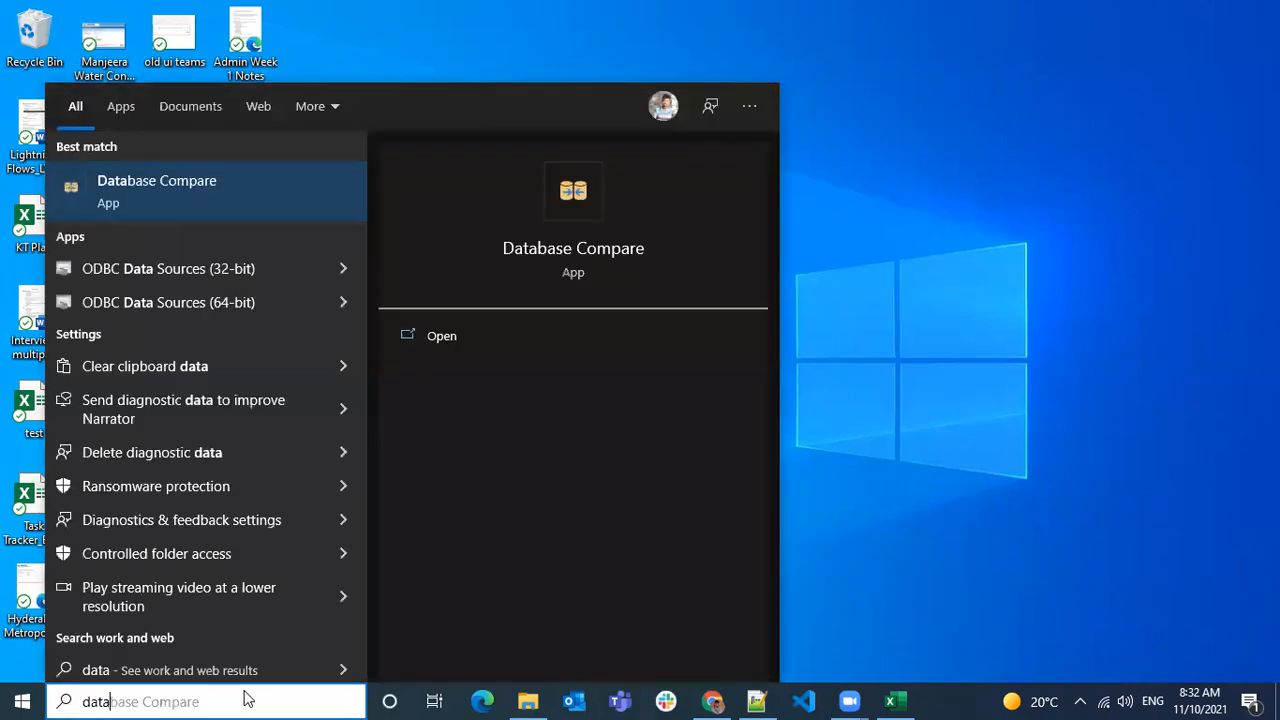
text( loader)
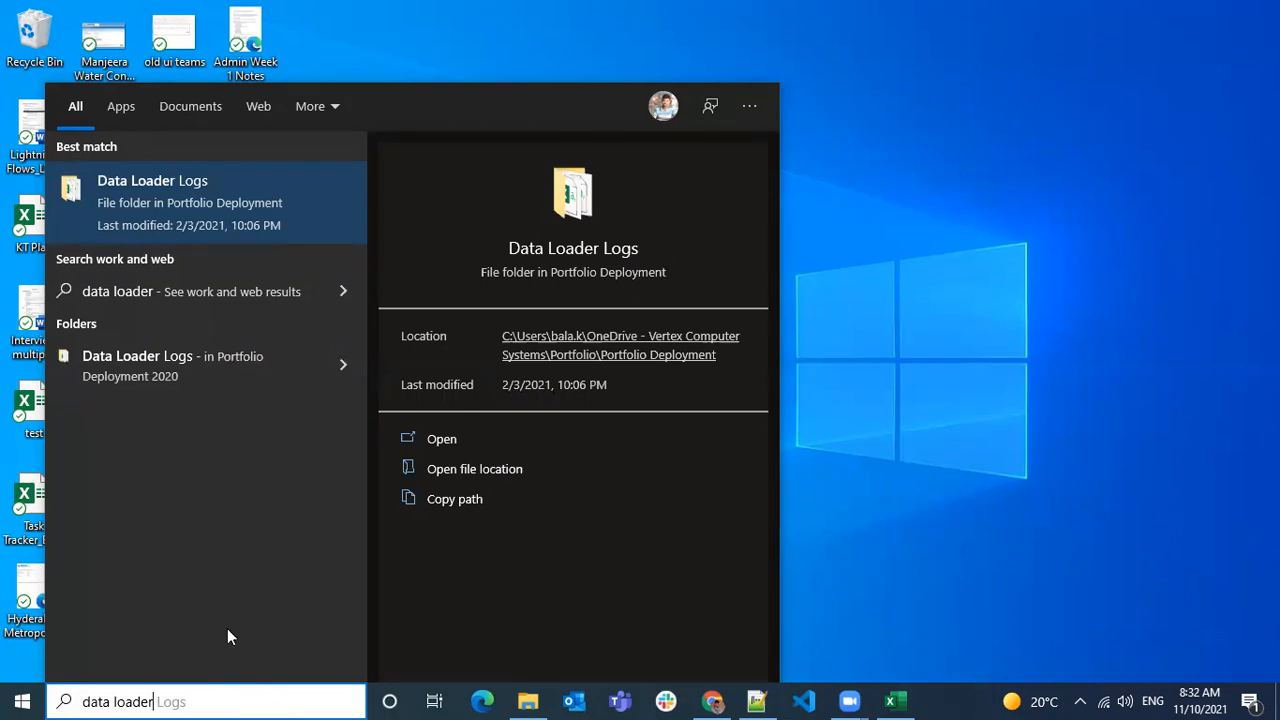
click(980, 245)
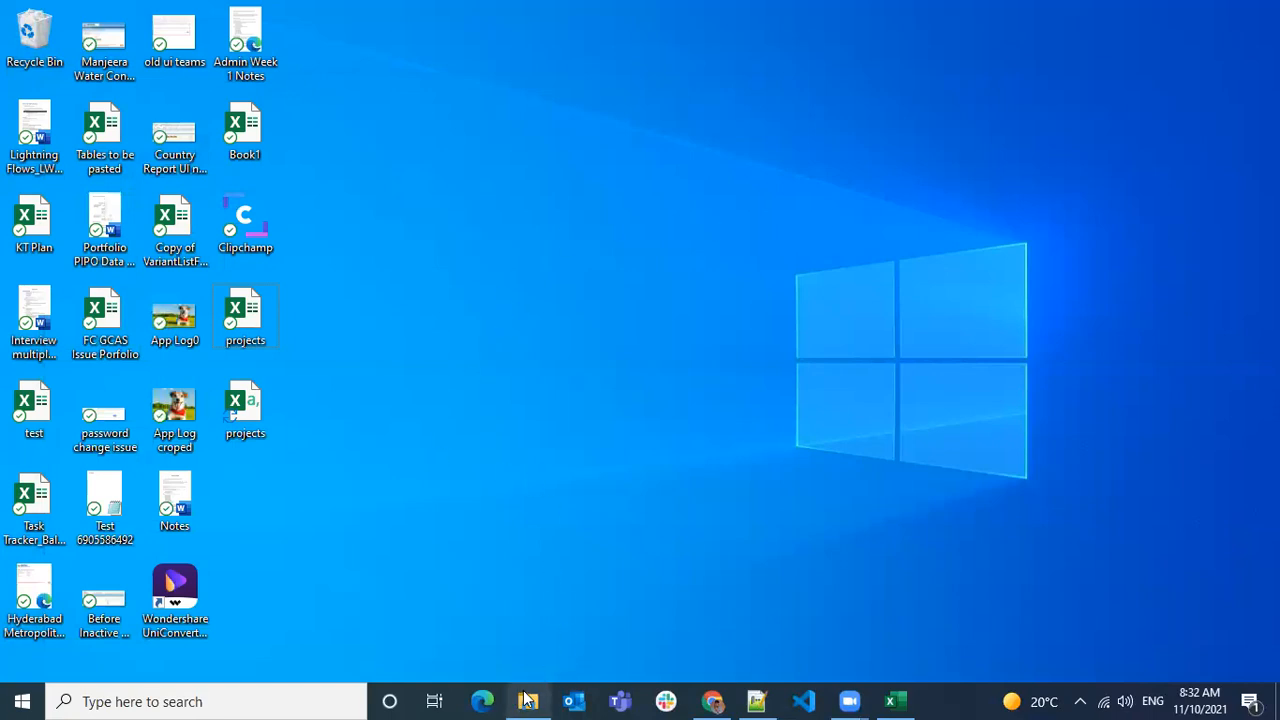
- Look through the Software folder and Program Files (x86) on drive C for a Data Loader installation, including the Java folder
mouse_move(523, 694)
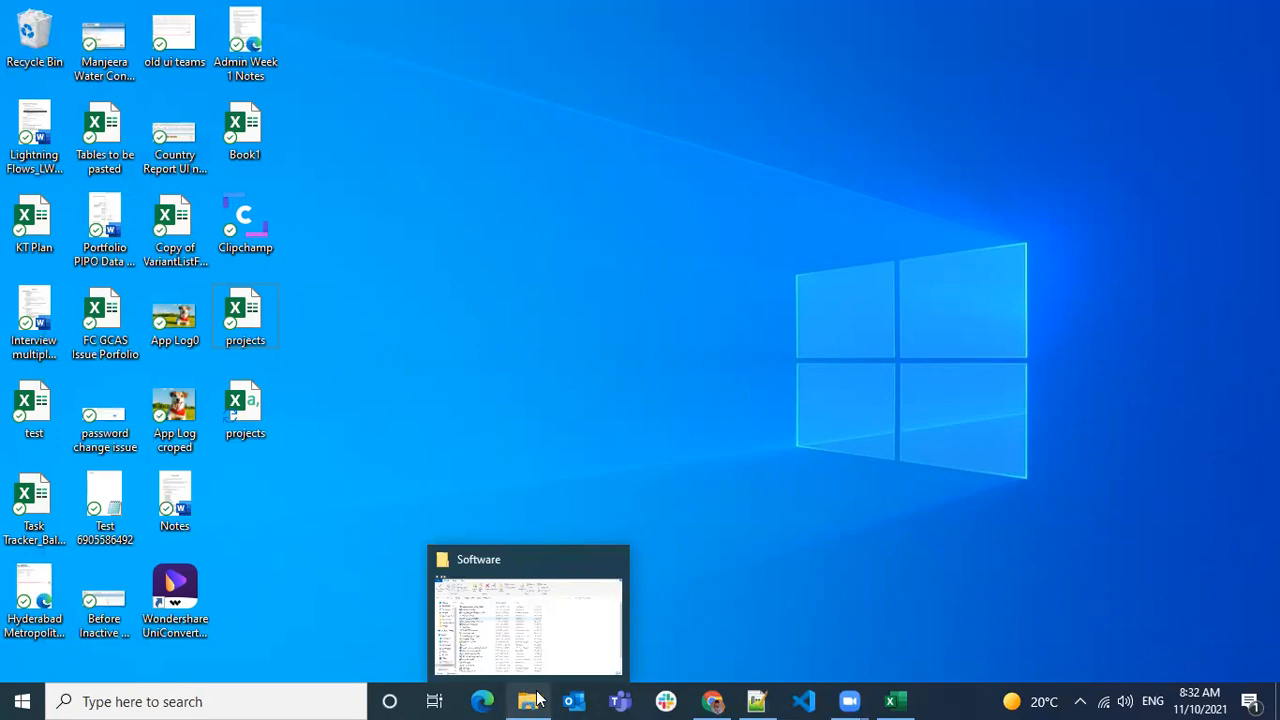
click(533, 617)
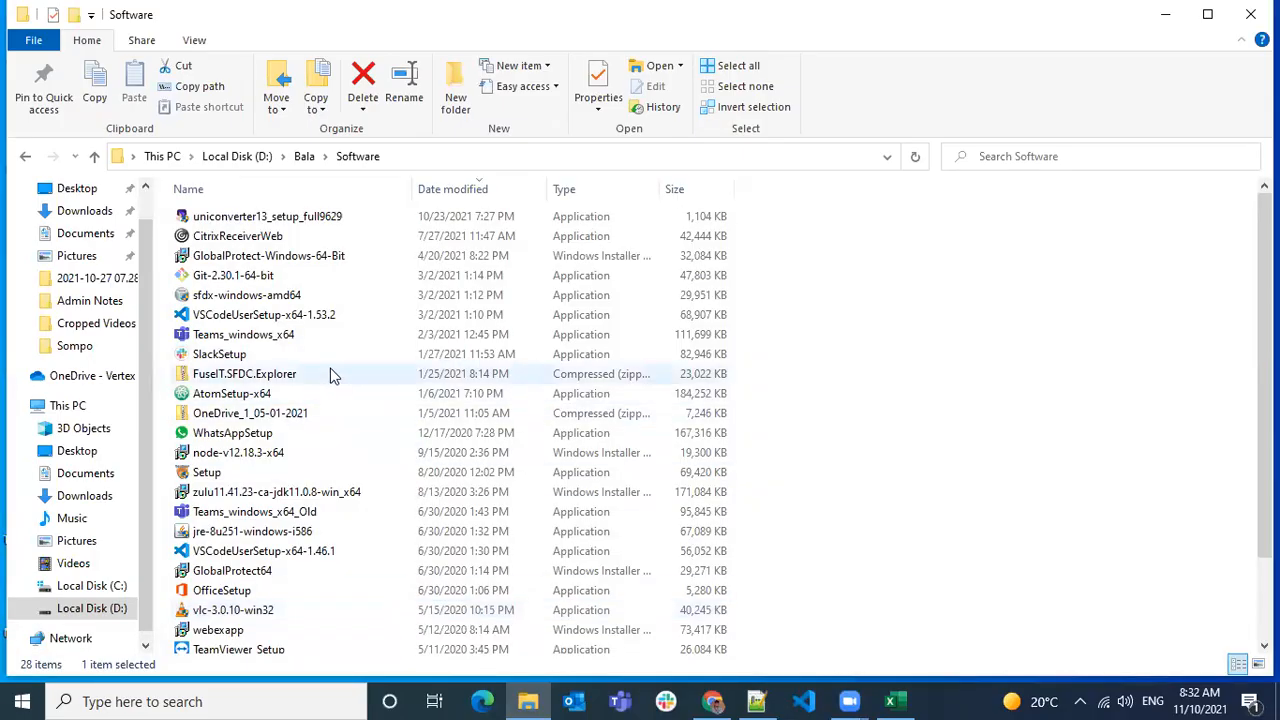
scroll(331, 357, down, 2)
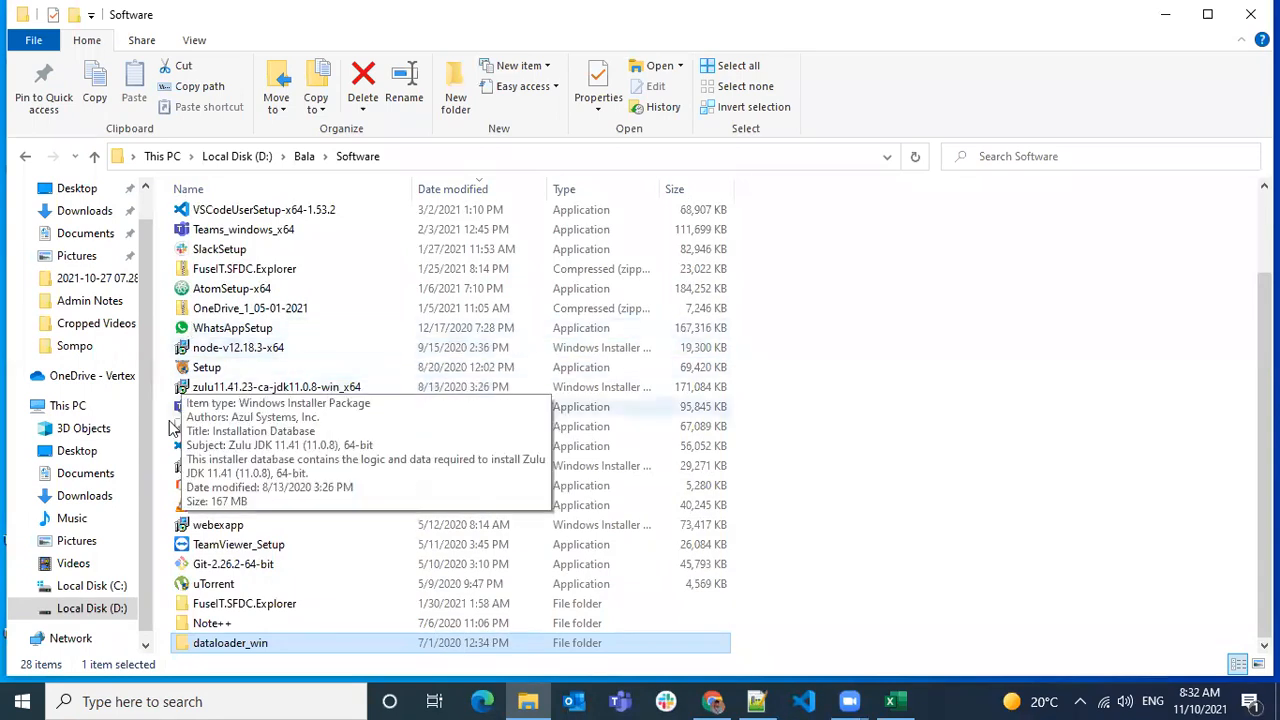
click(100, 585)
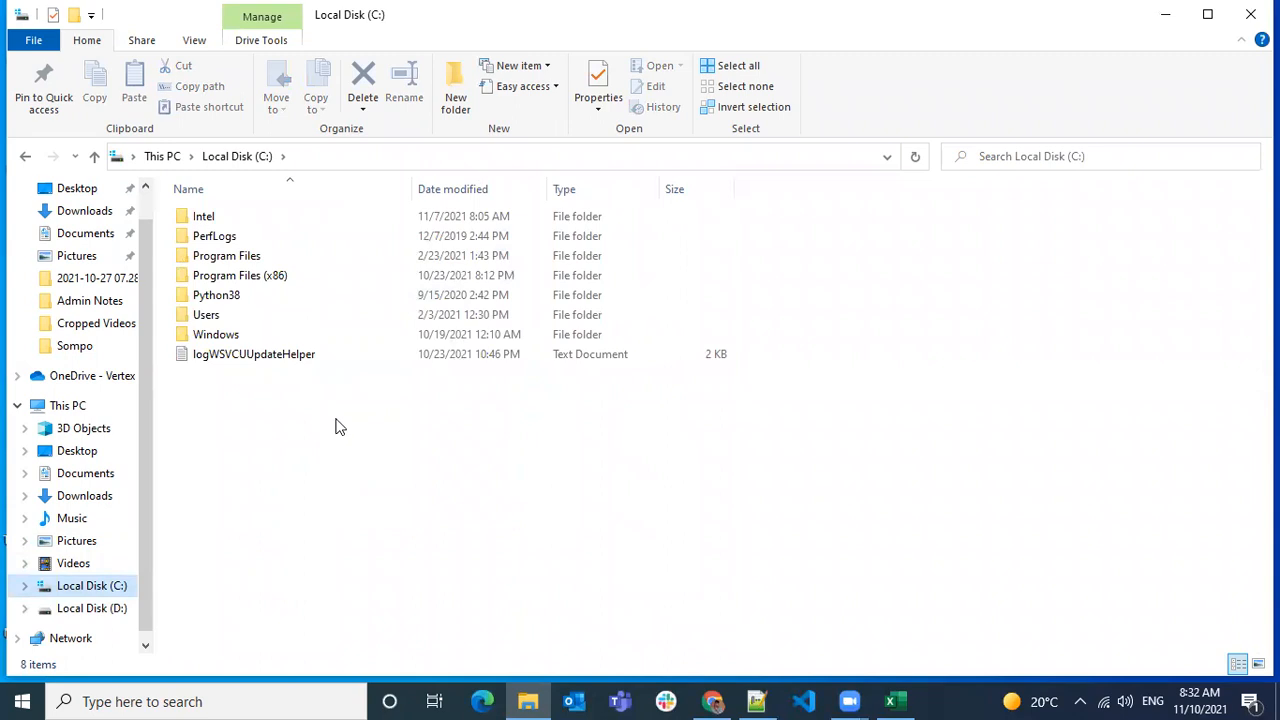
double_click(296, 276)
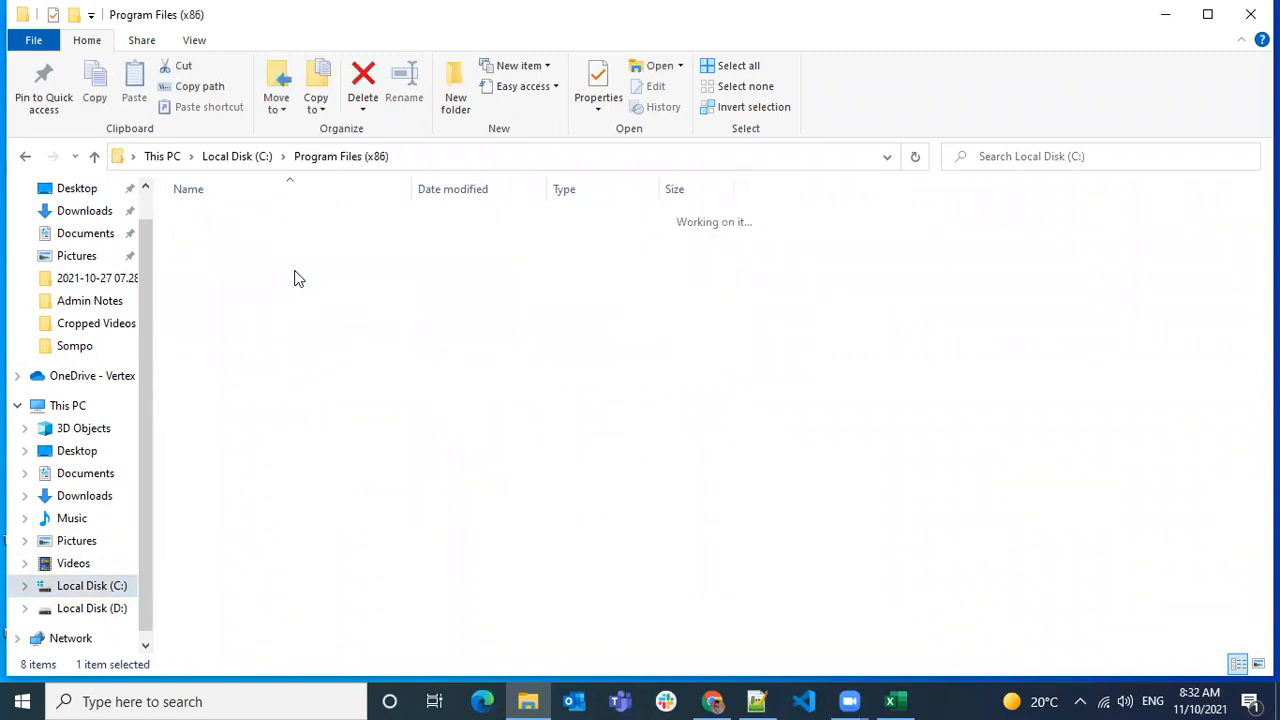
scroll(328, 377, down, 4)
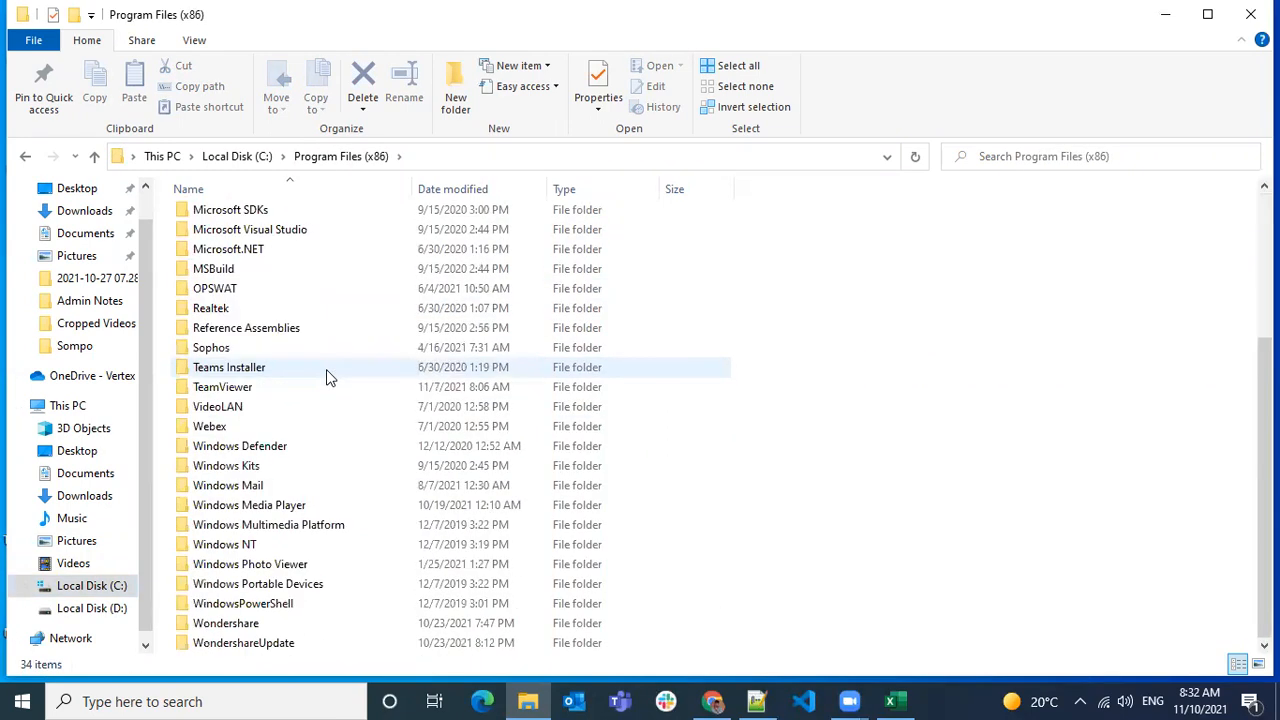
scroll(326, 375, up, 4)
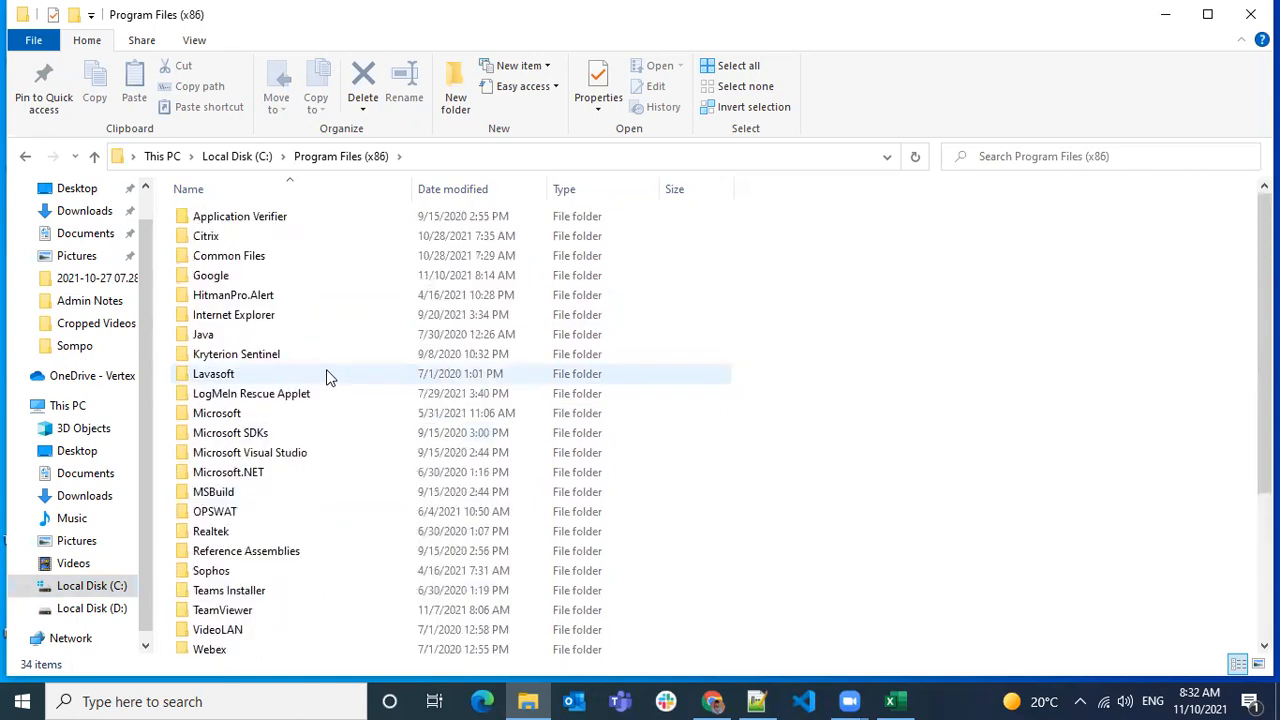
click(283, 275)
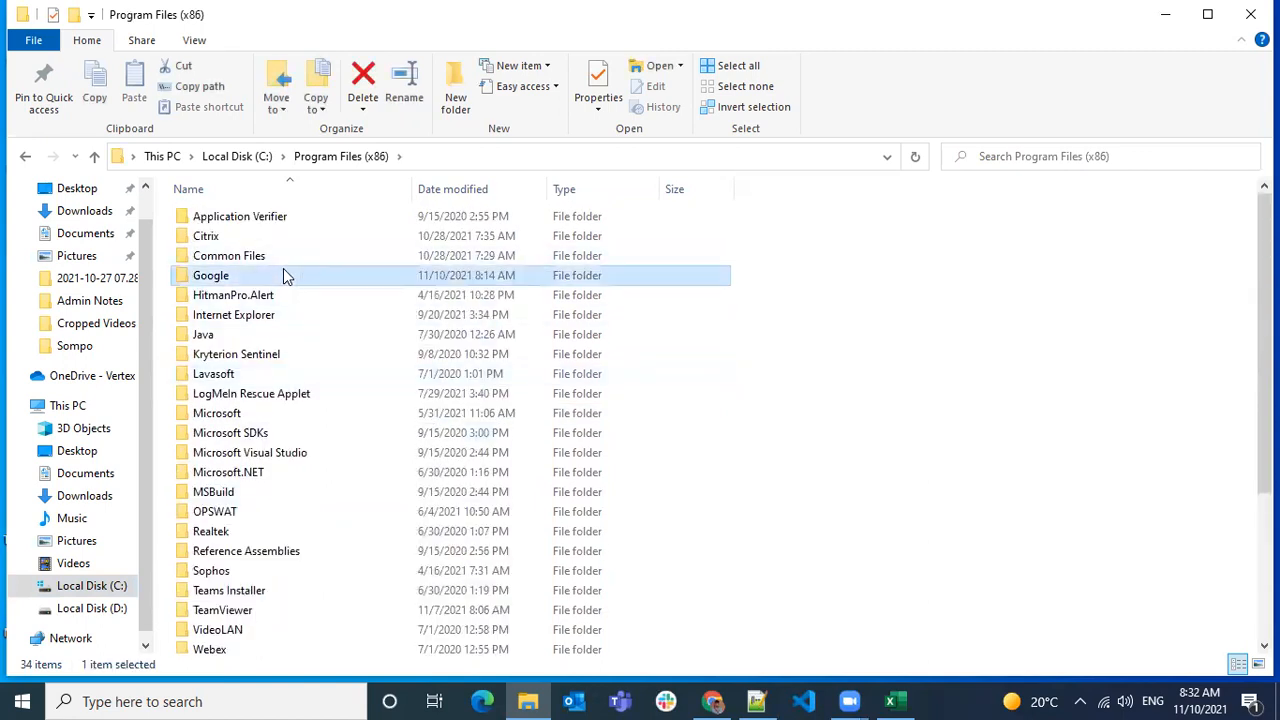
double_click(218, 335)
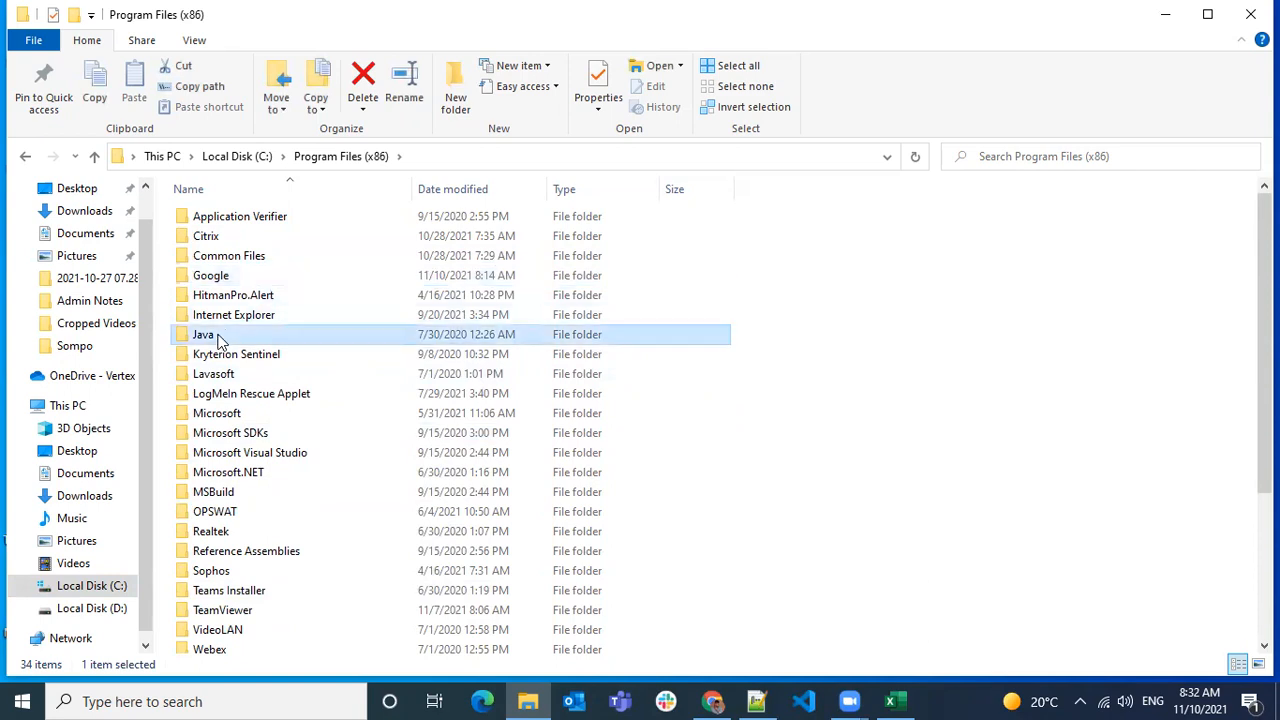
click(350, 158)
scroll(305, 381, down, 1)
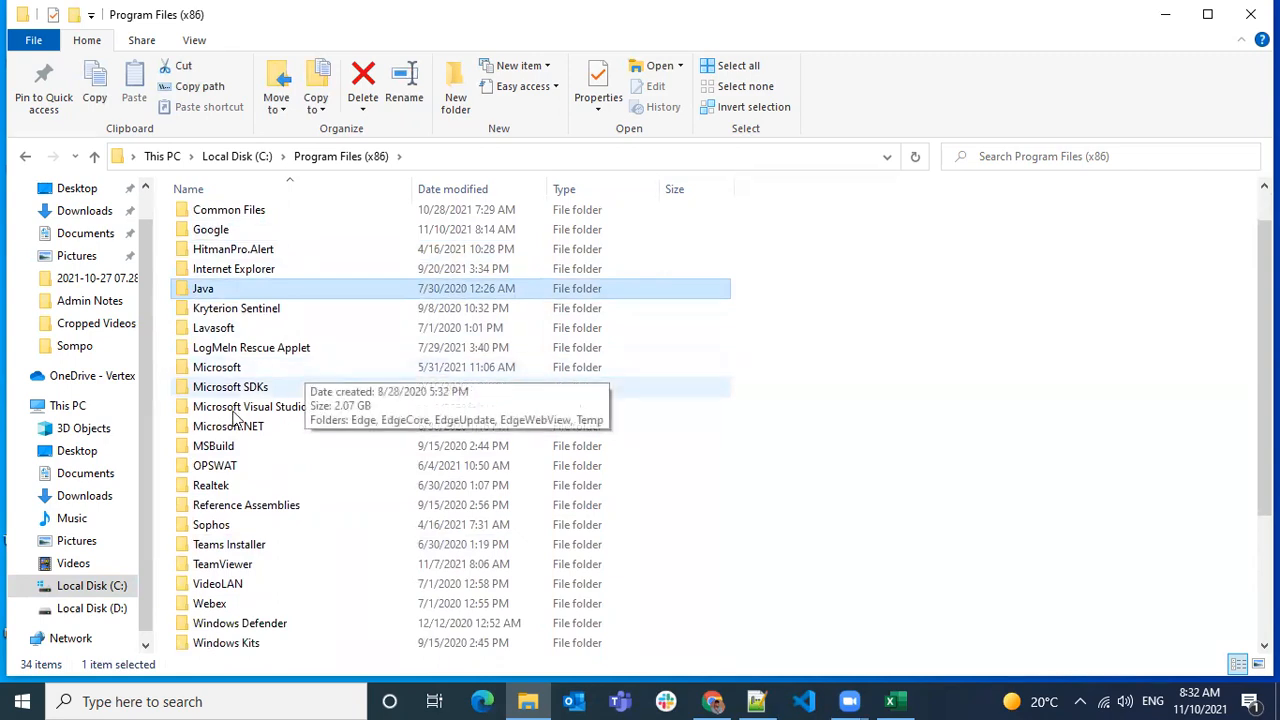
- Open the dataloader_win folder inside Software on drive D and run the install batch file
click(92, 610)
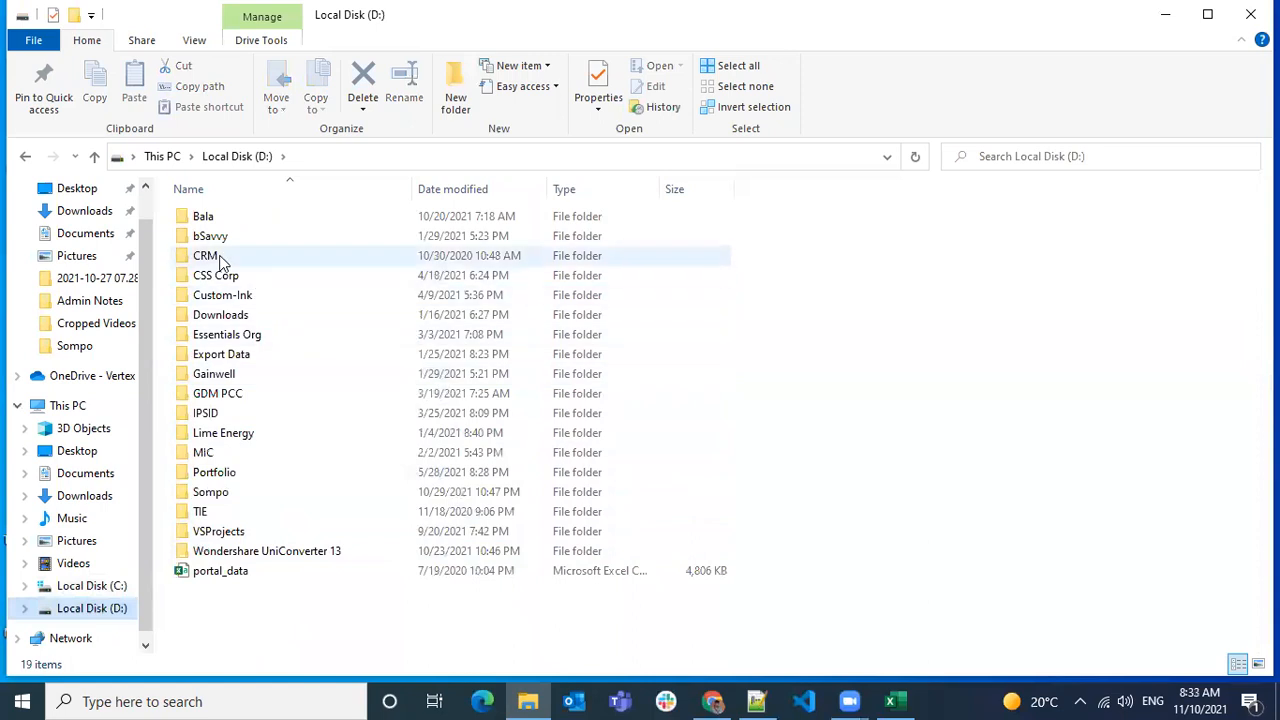
double_click(214, 218)
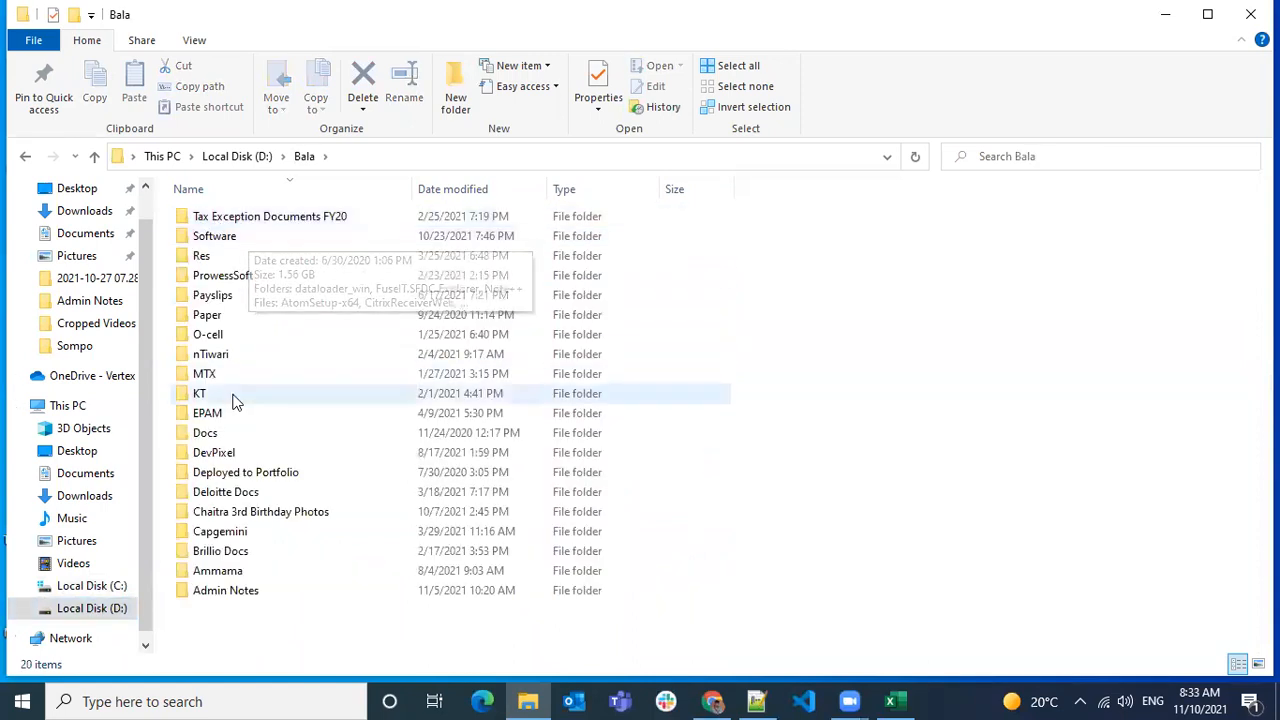
double_click(229, 240)
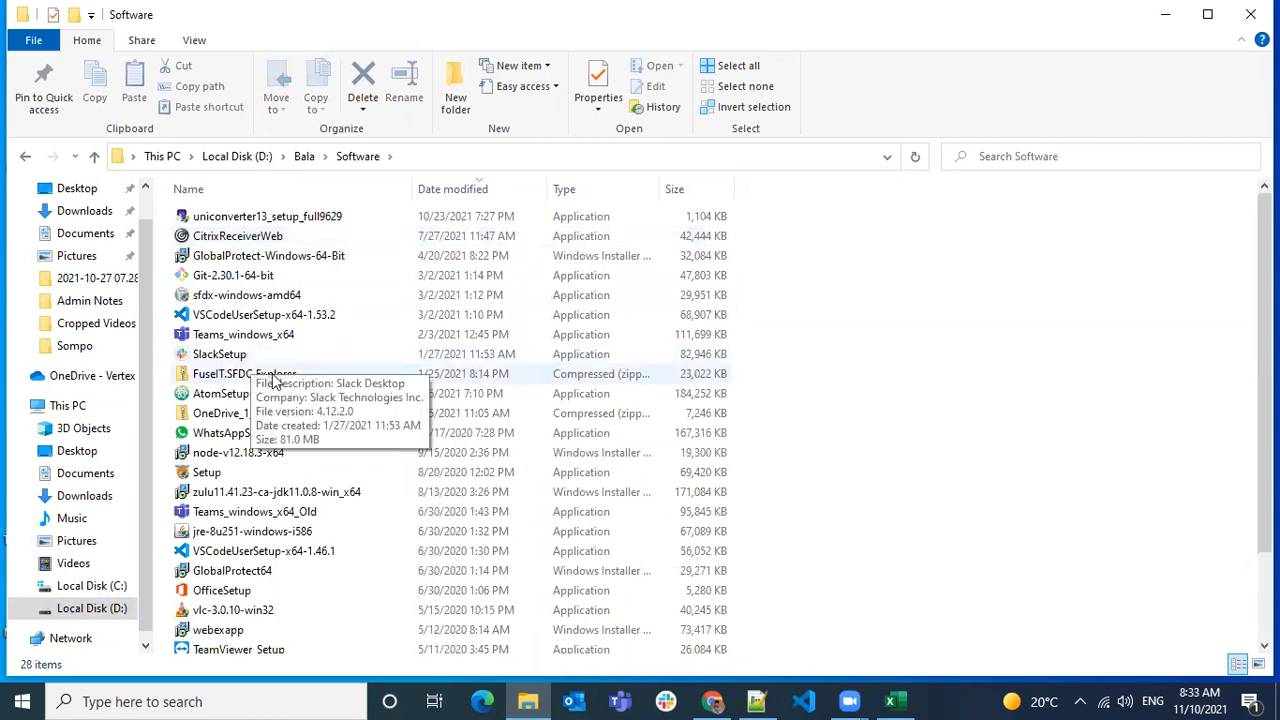
scroll(281, 322, down, 2)
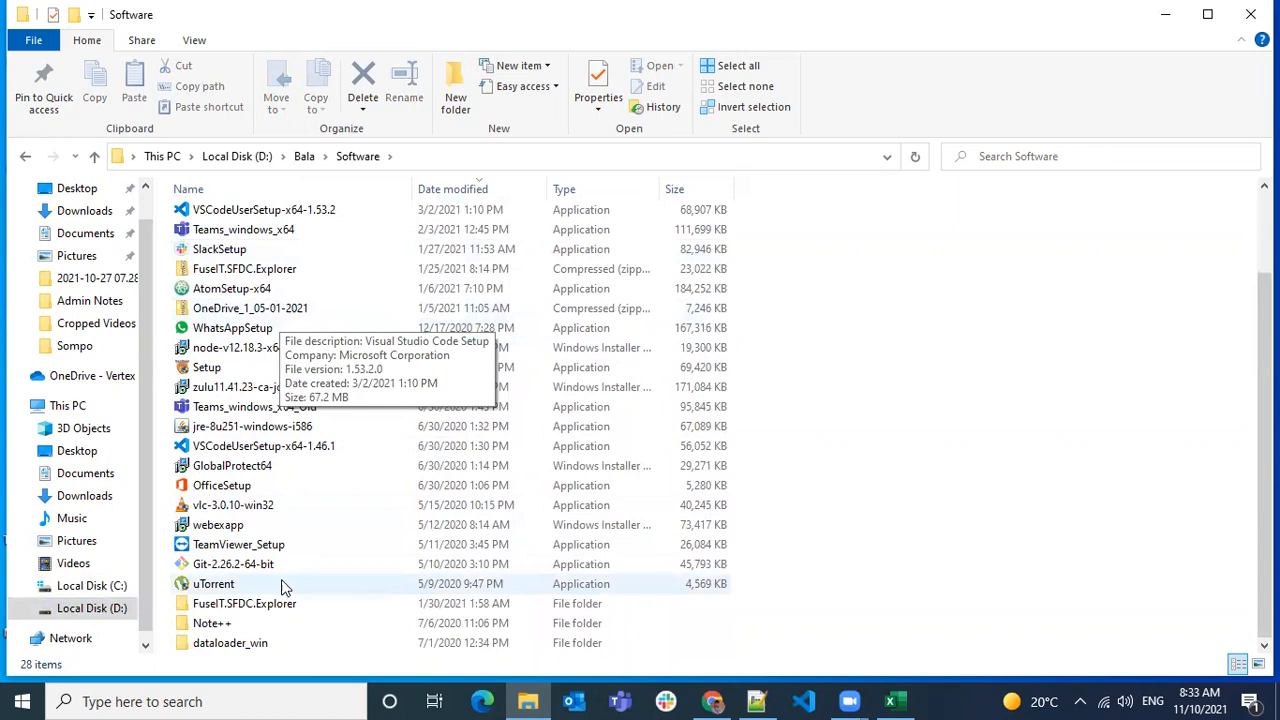
double_click(251, 643)
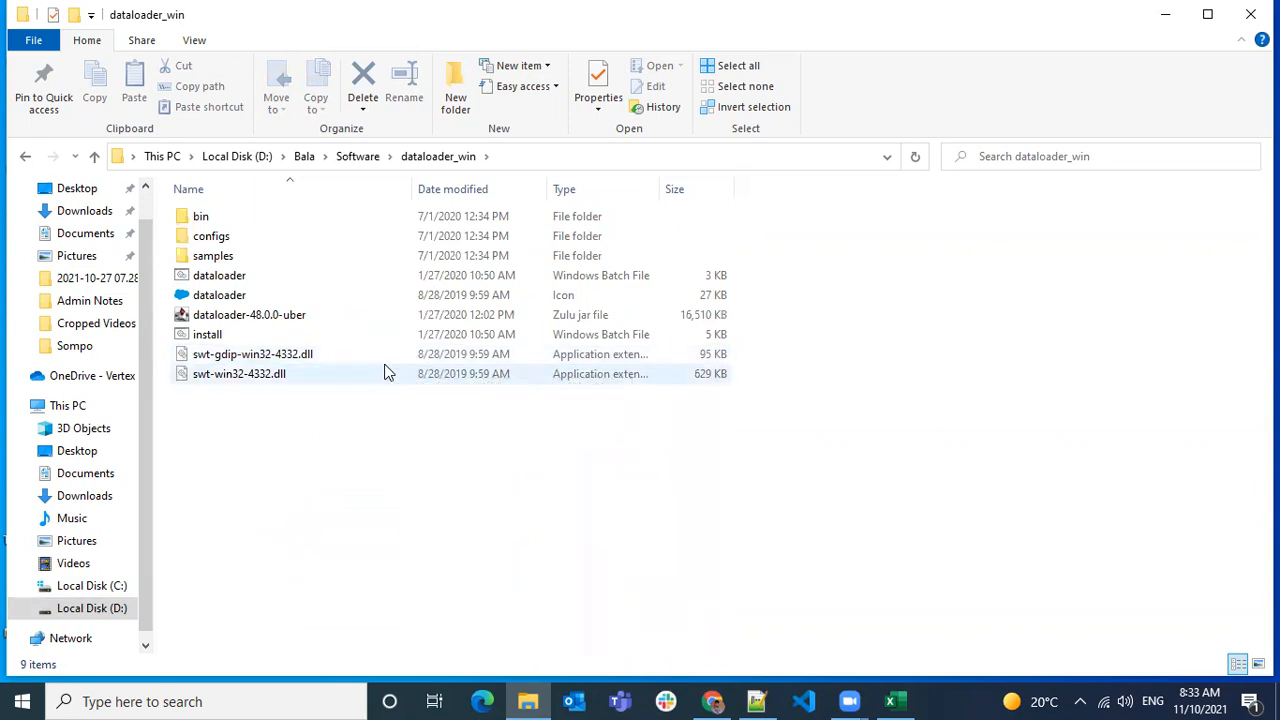
click(500, 338)
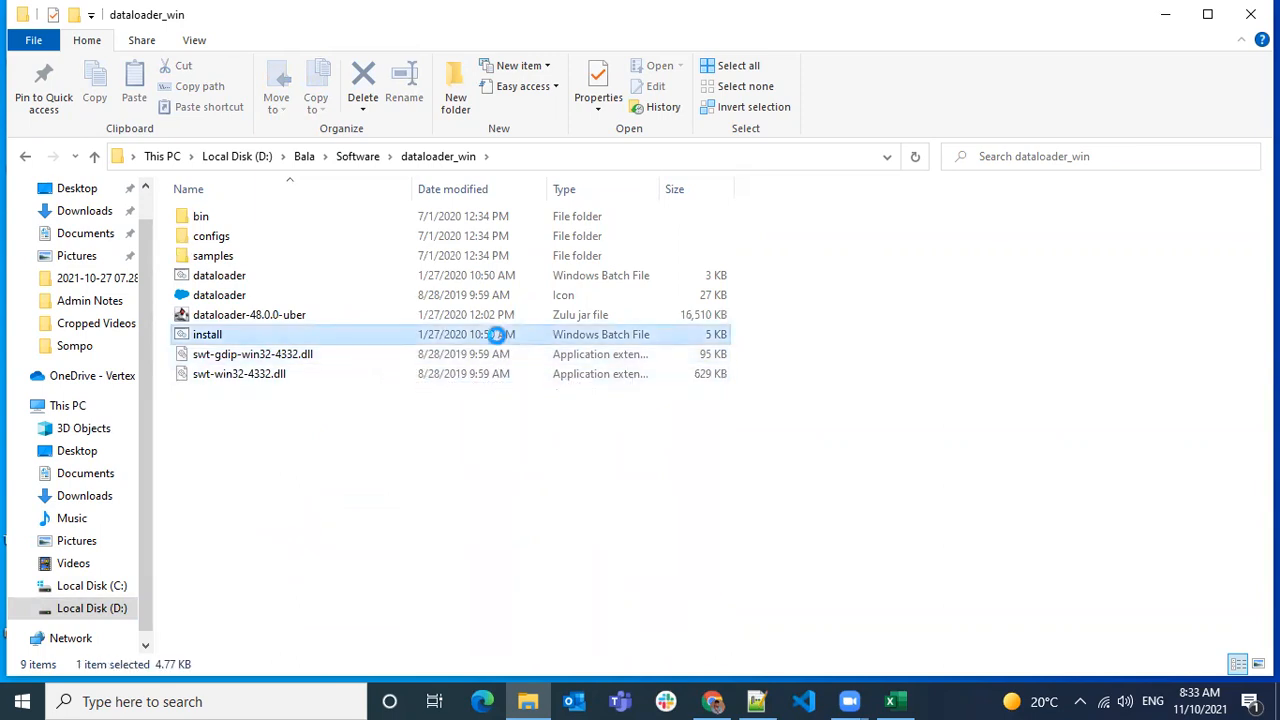
double_click(500, 340)
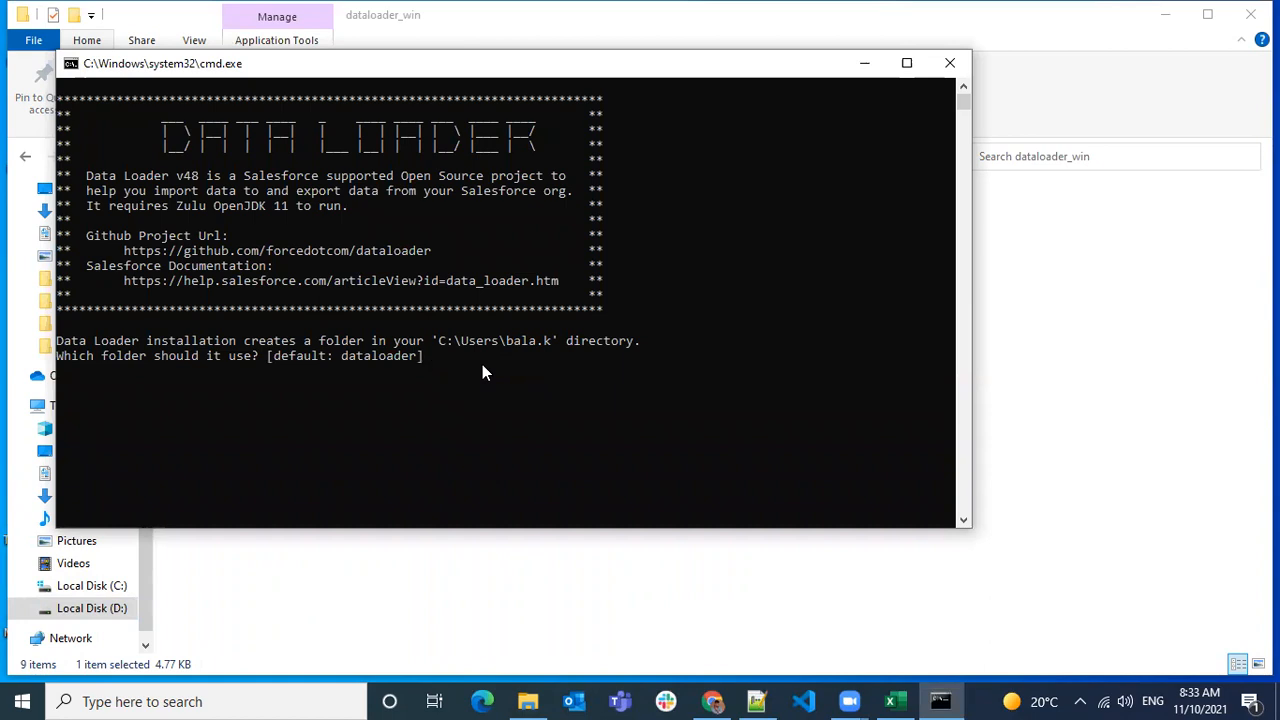
- Accept the default dataloader installation folder and answer Yes to creating a start menu shortcut
key(Return)
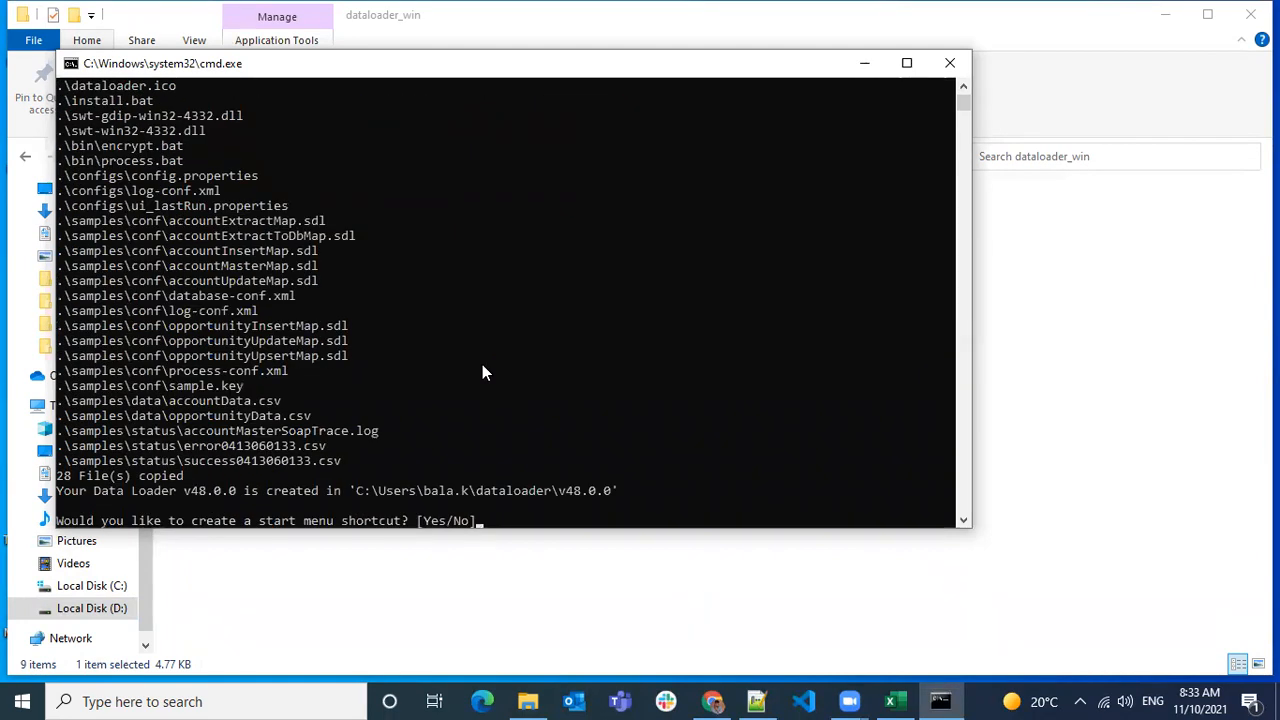
text(Yes)
key(Return)
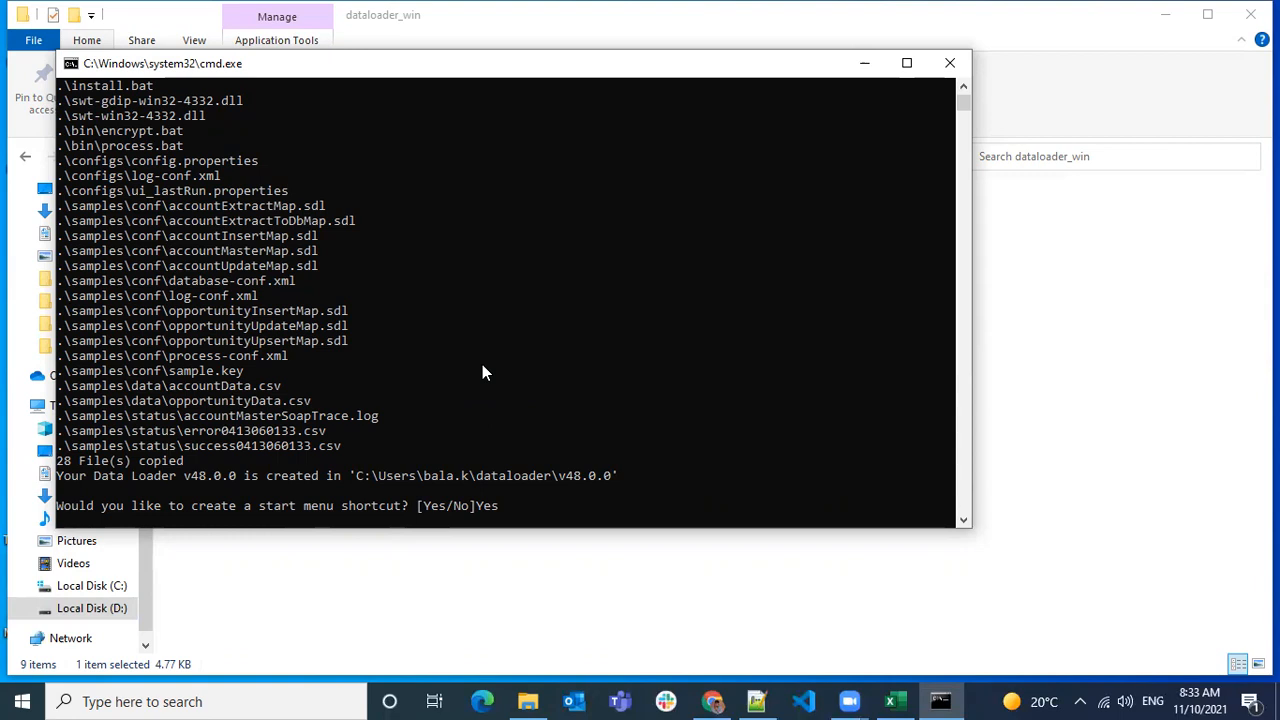
key(Return)
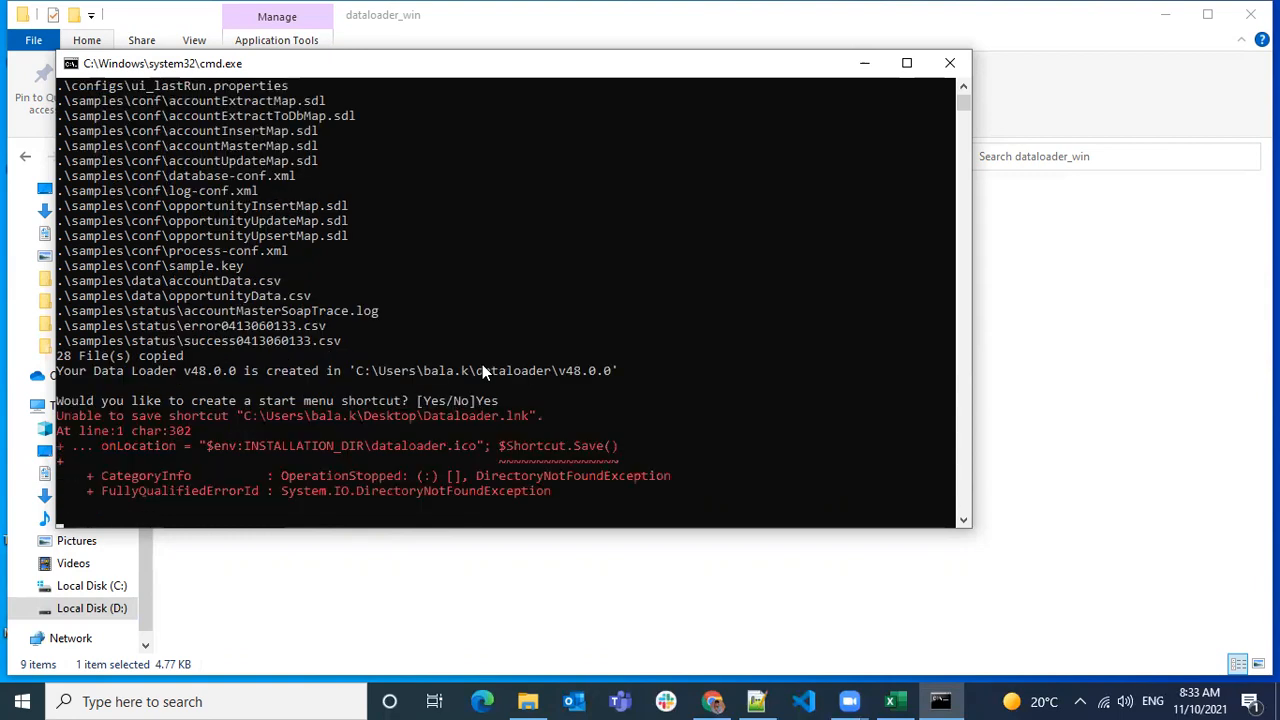
- Check the desktop for a Data Loader shortcut, return to the installer, and answer Yes to creating a desktop icon
key(super+d)
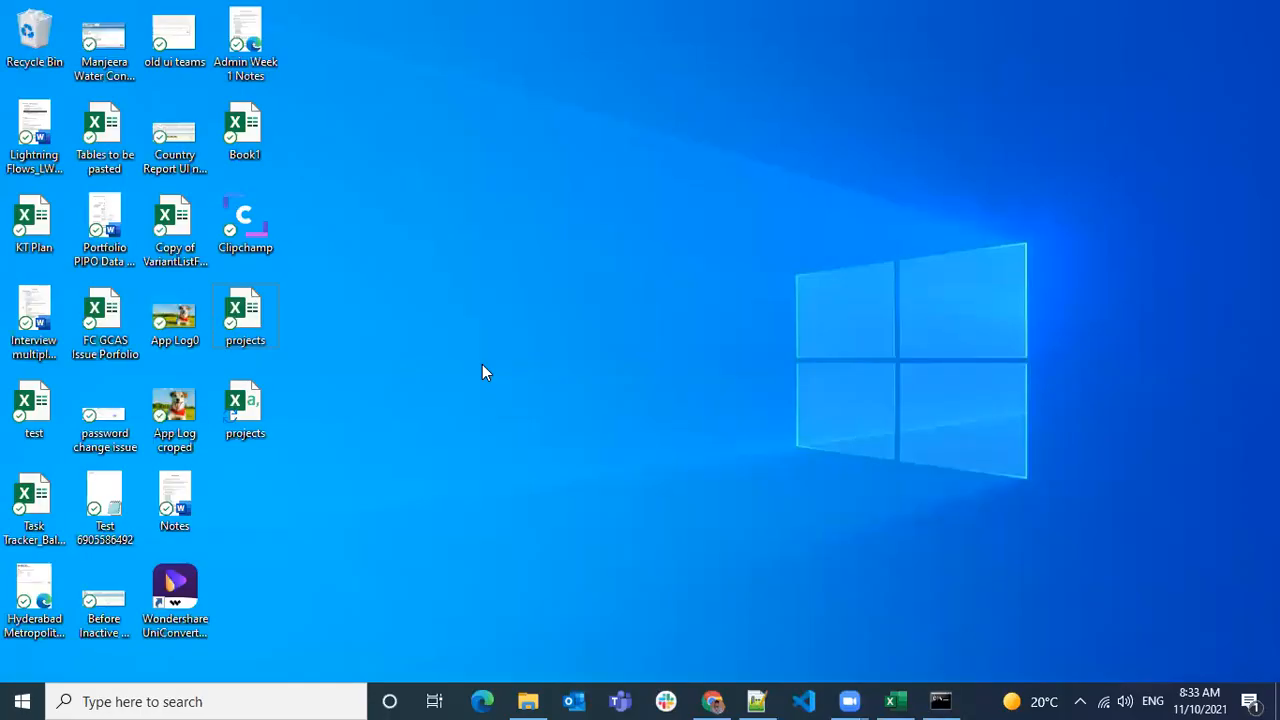
click(940, 701)
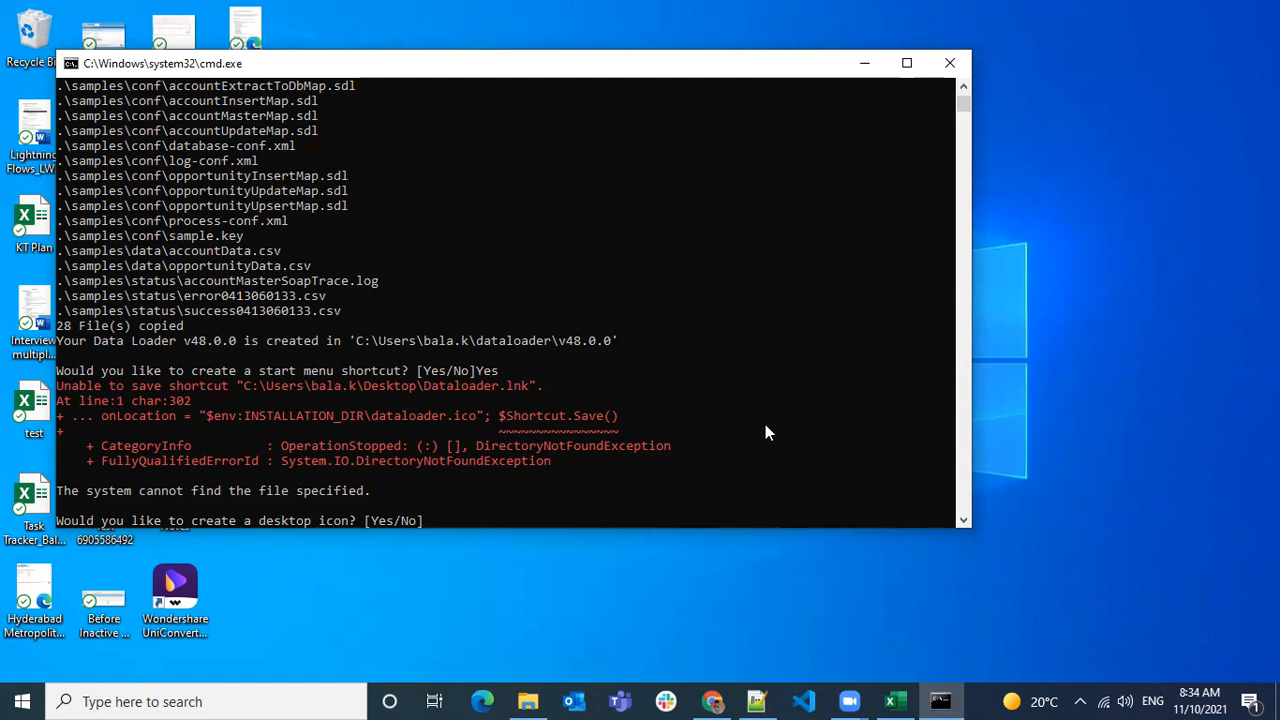
text(Yes)
key(Return)
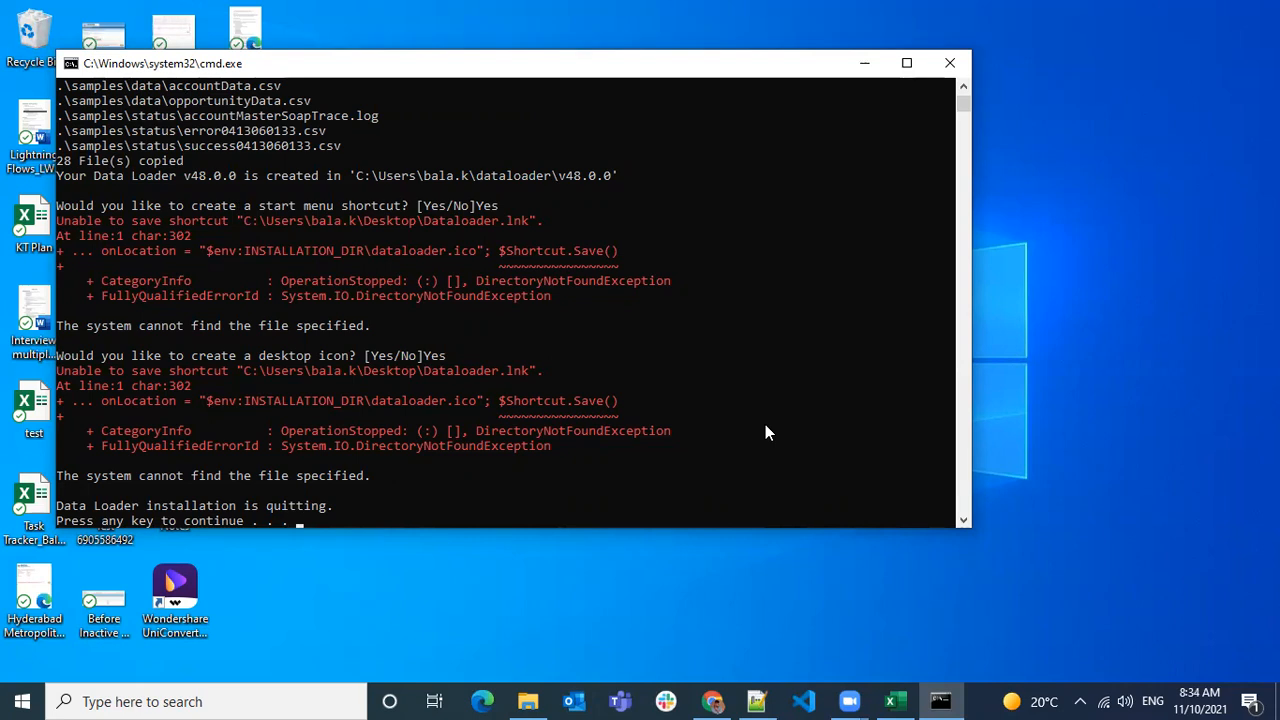
- Dismiss the finished Data Loader installer and refresh the desktop to check for the new shortcut
key(Return)
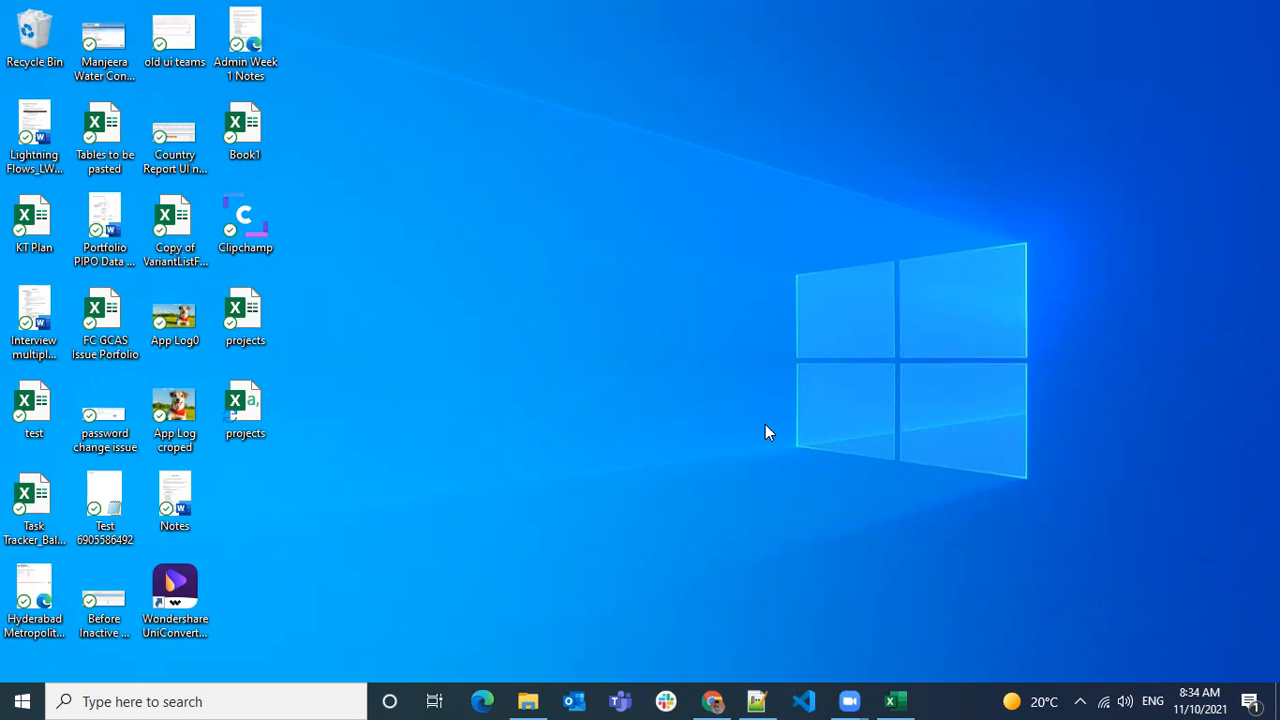
right_click(600, 191)
click(686, 246)
right_click(585, 160)
click(626, 217)
- Return to the dataloader_win folder and try to open the dataloader icon file
mouse_move(895, 700)
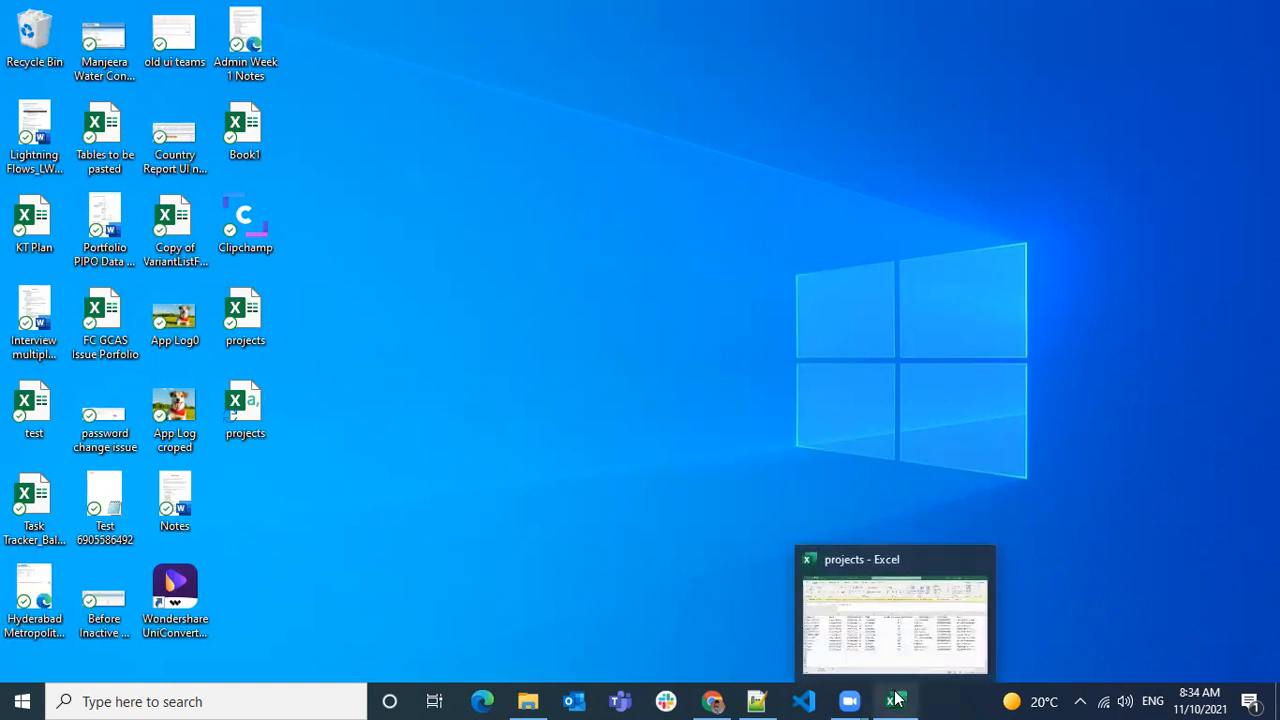
click(527, 701)
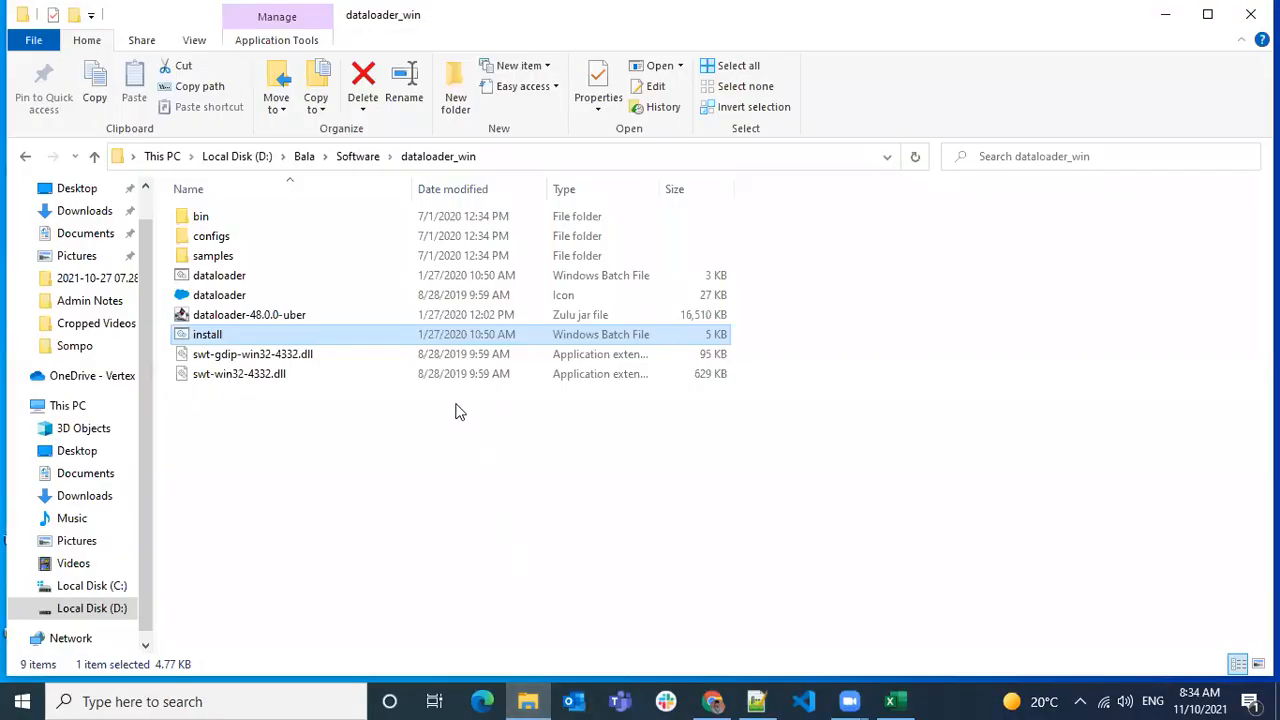
click(575, 298)
double_click(575, 298)
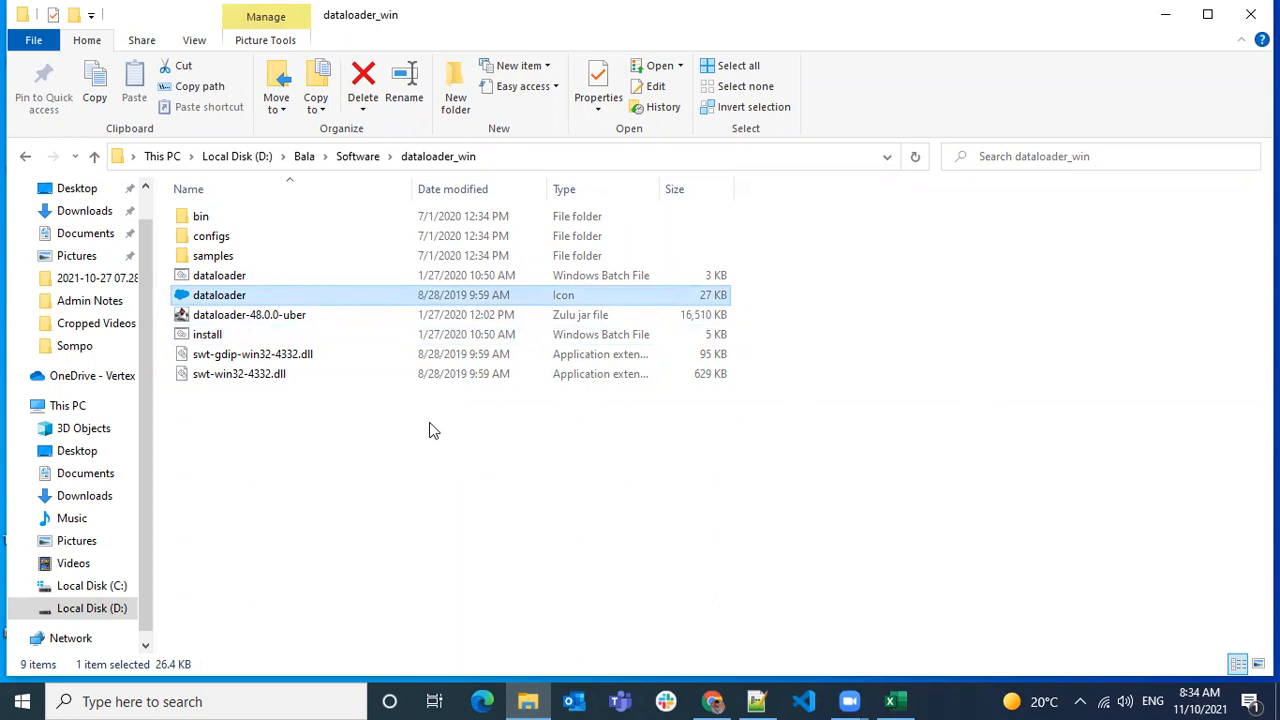
click(700, 635)
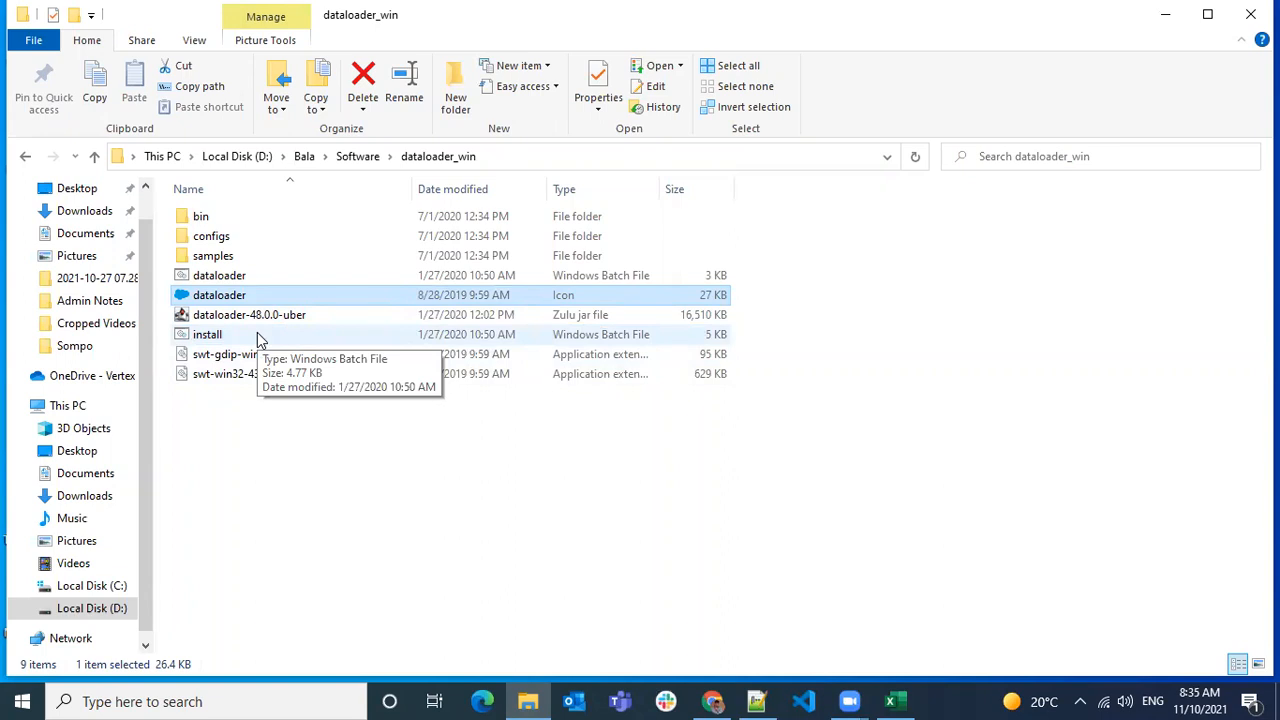
- Rerun the install batch file with the default folder, answering Yes to overwriting the previous version and to creating a start menu shortcut
double_click(257, 334)
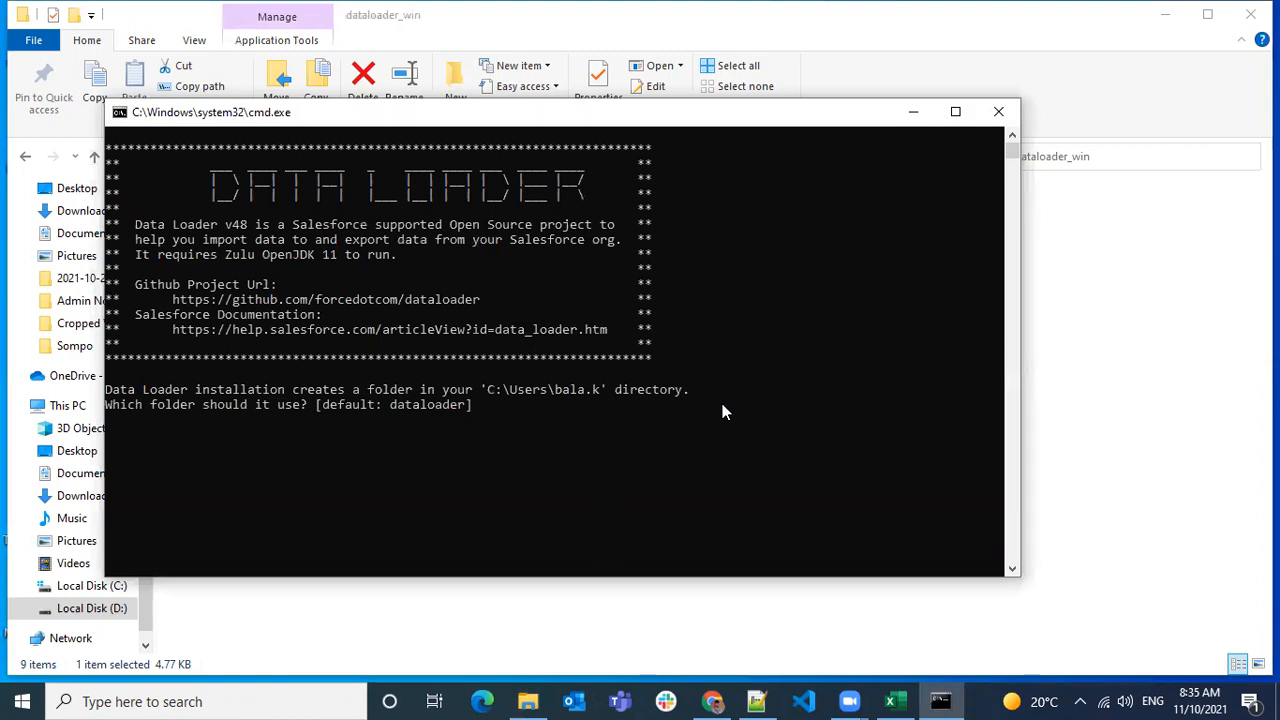
key(Return)
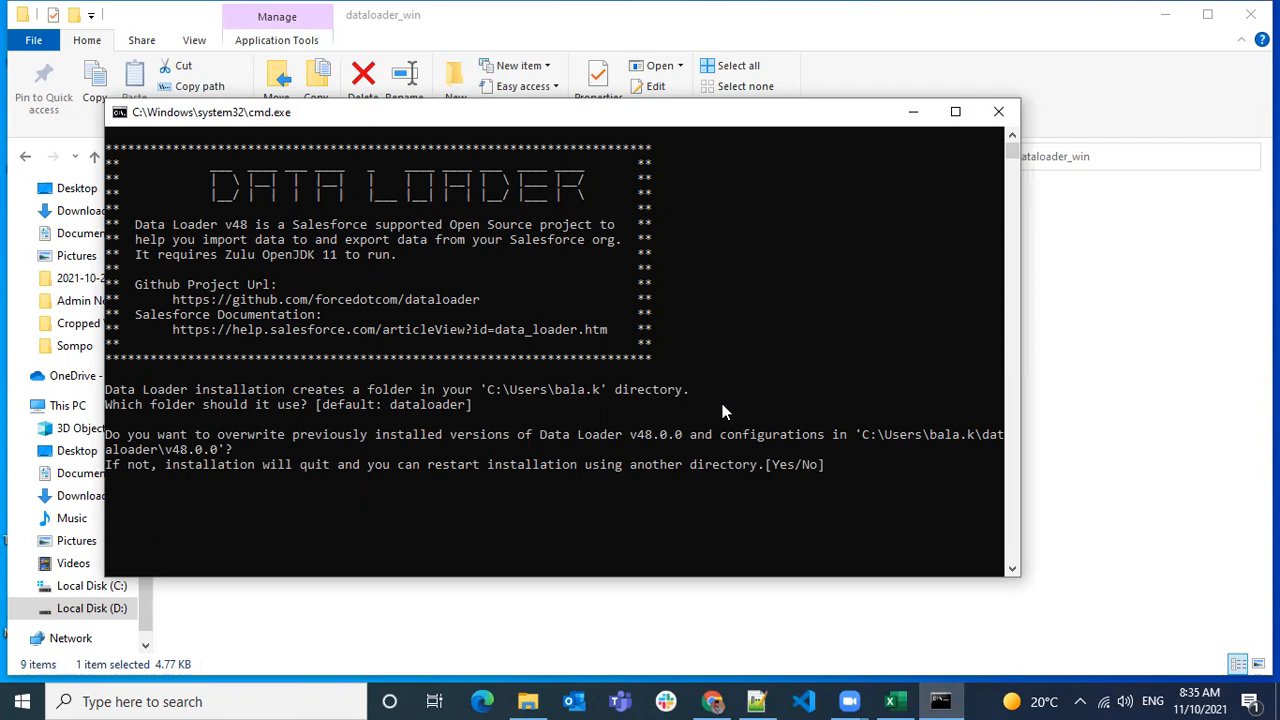
text(Yes)
key(Return)
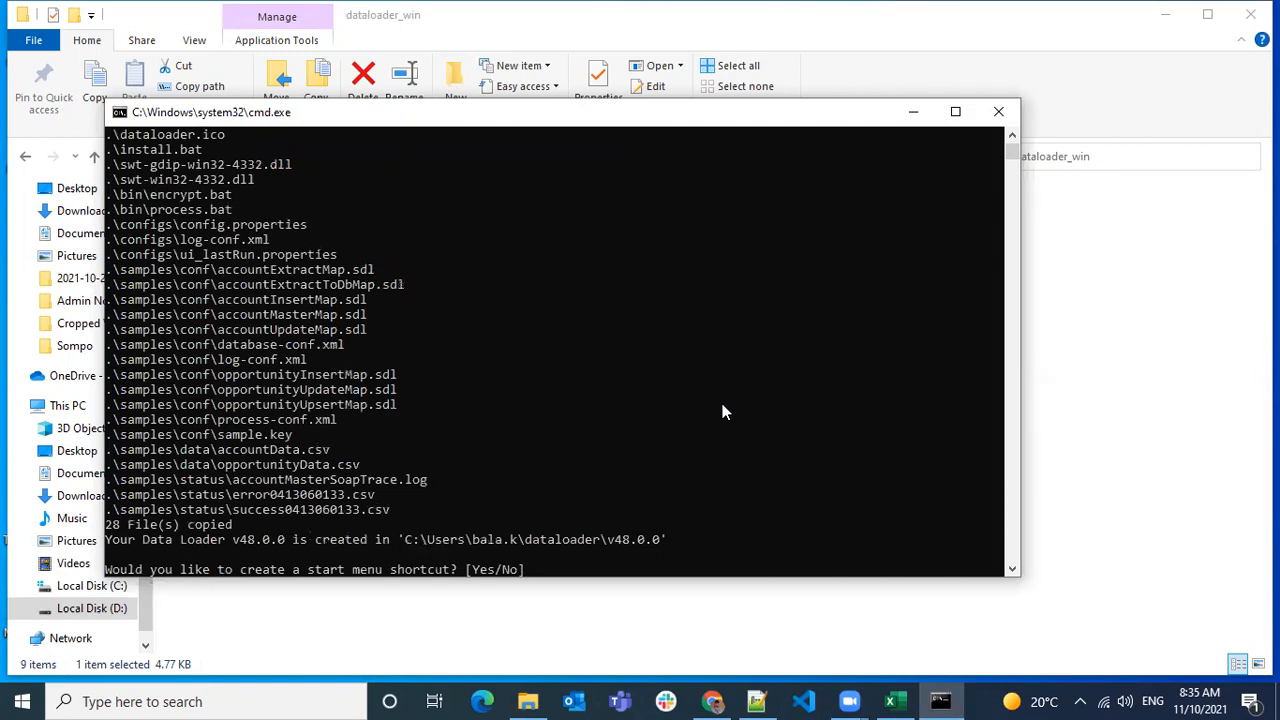
text(Yes)
key(Return)
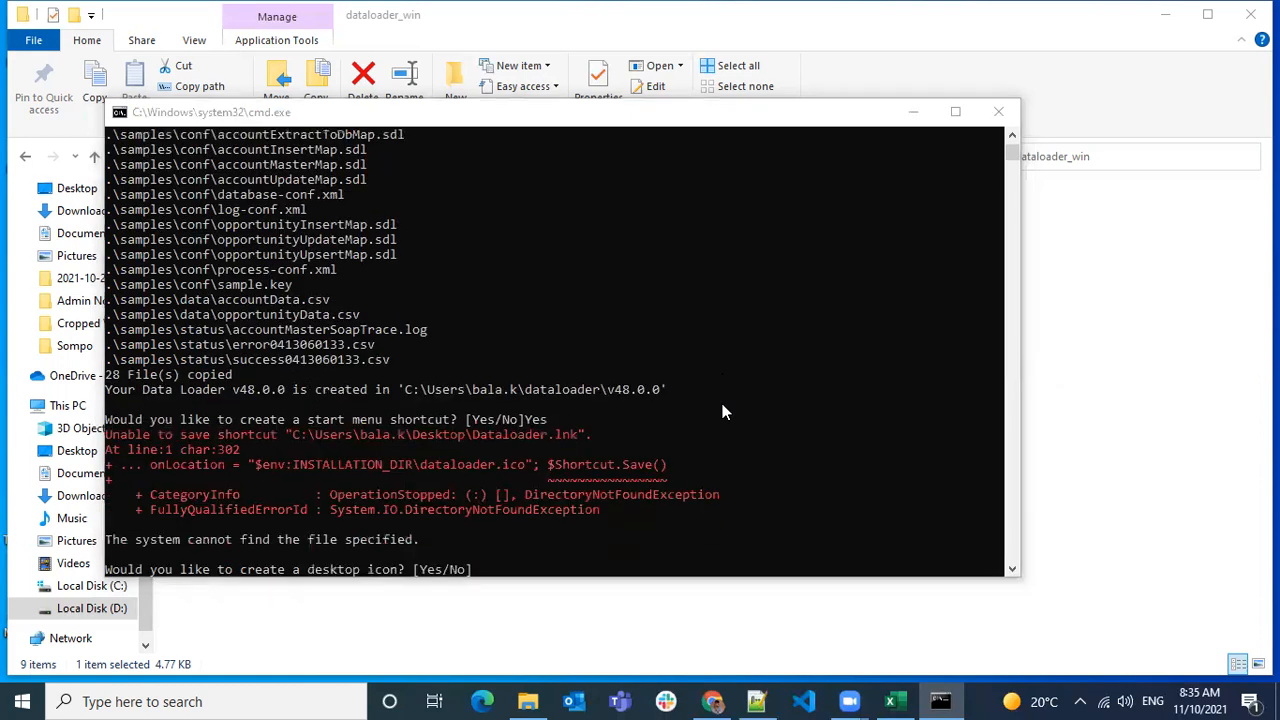
- Search Windows for "data load" and return to the installer window
key(super)
text(data)
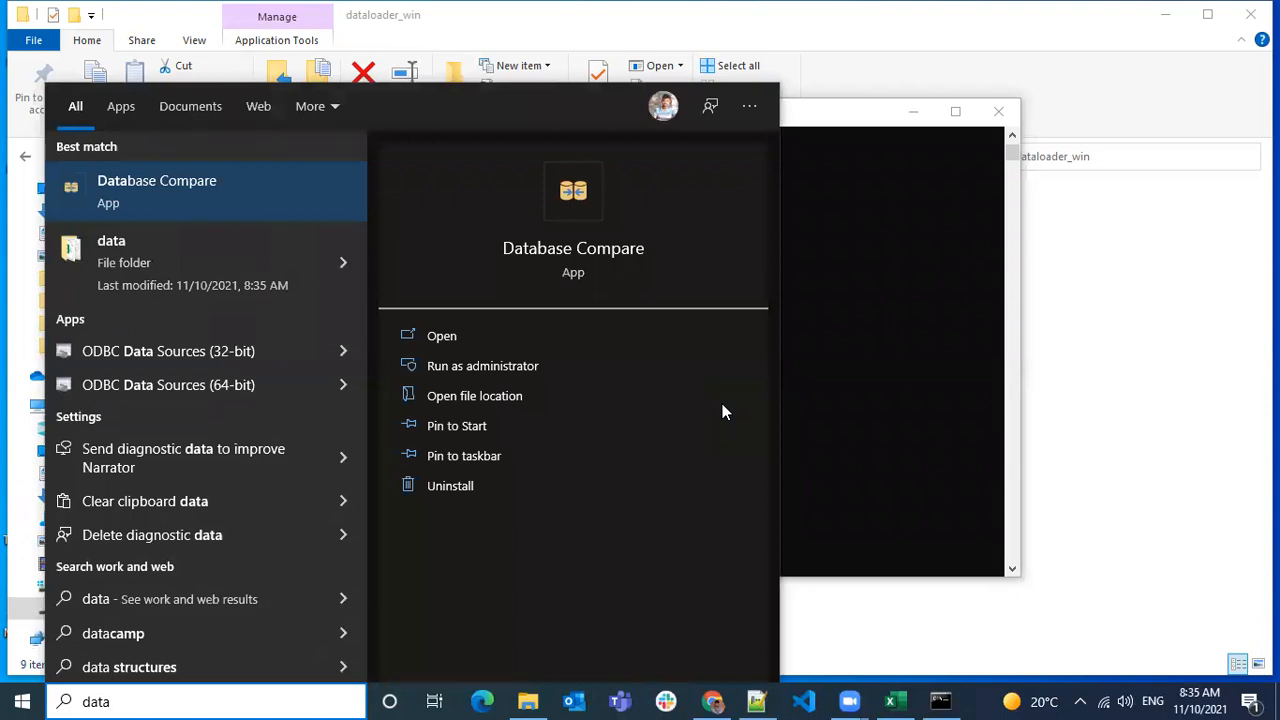
text( load)
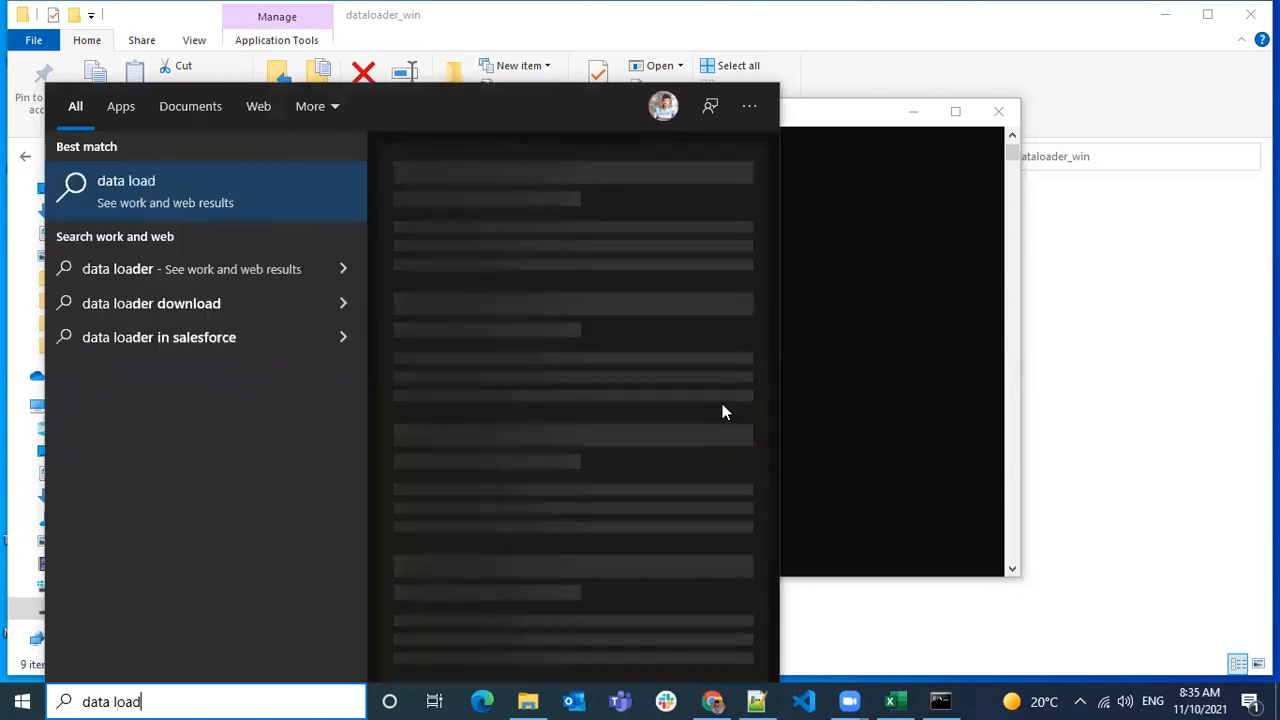
click(858, 420)
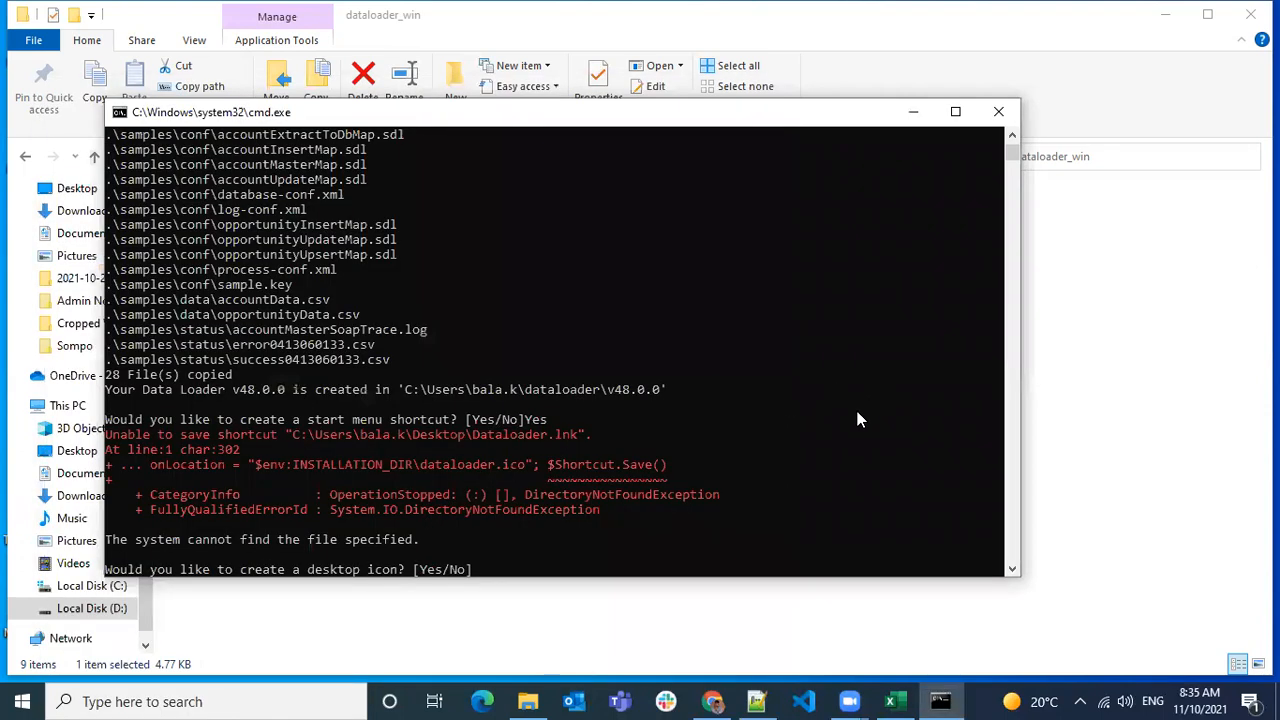
- Answer Yes to creating a desktop icon and close the installer window
click(588, 542)
text(Yes)
key(Return)
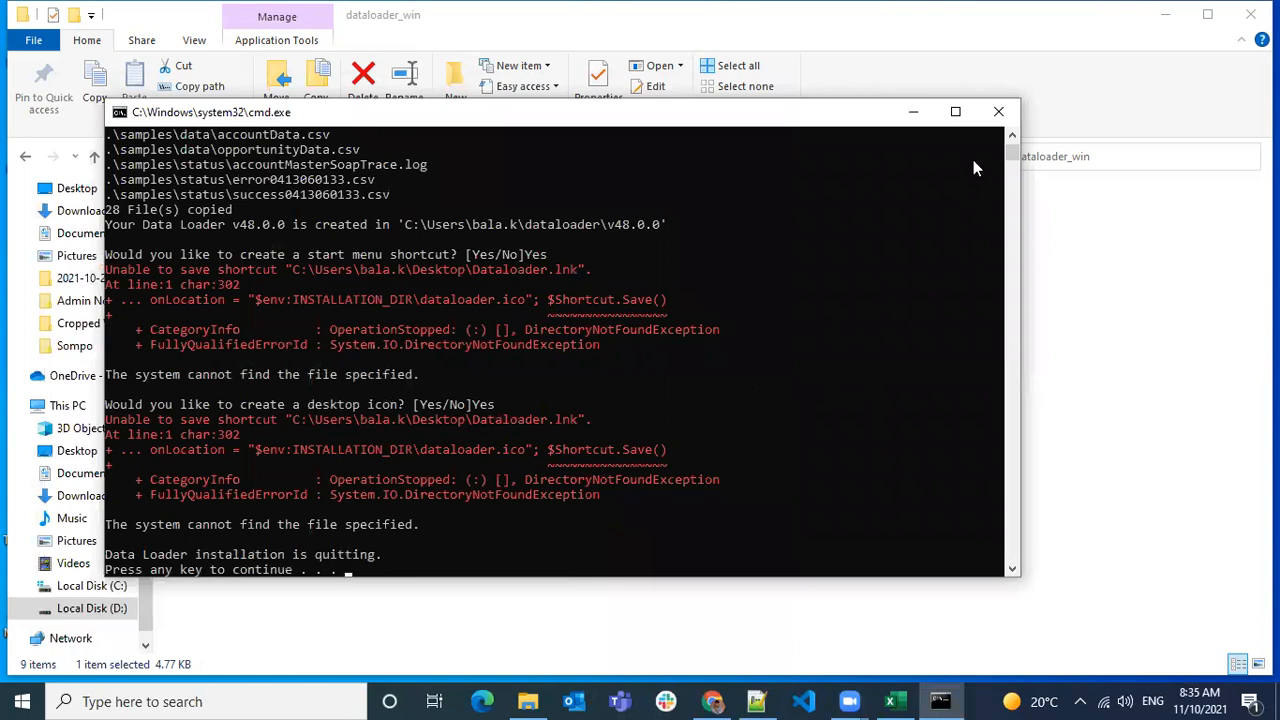
click(998, 112)
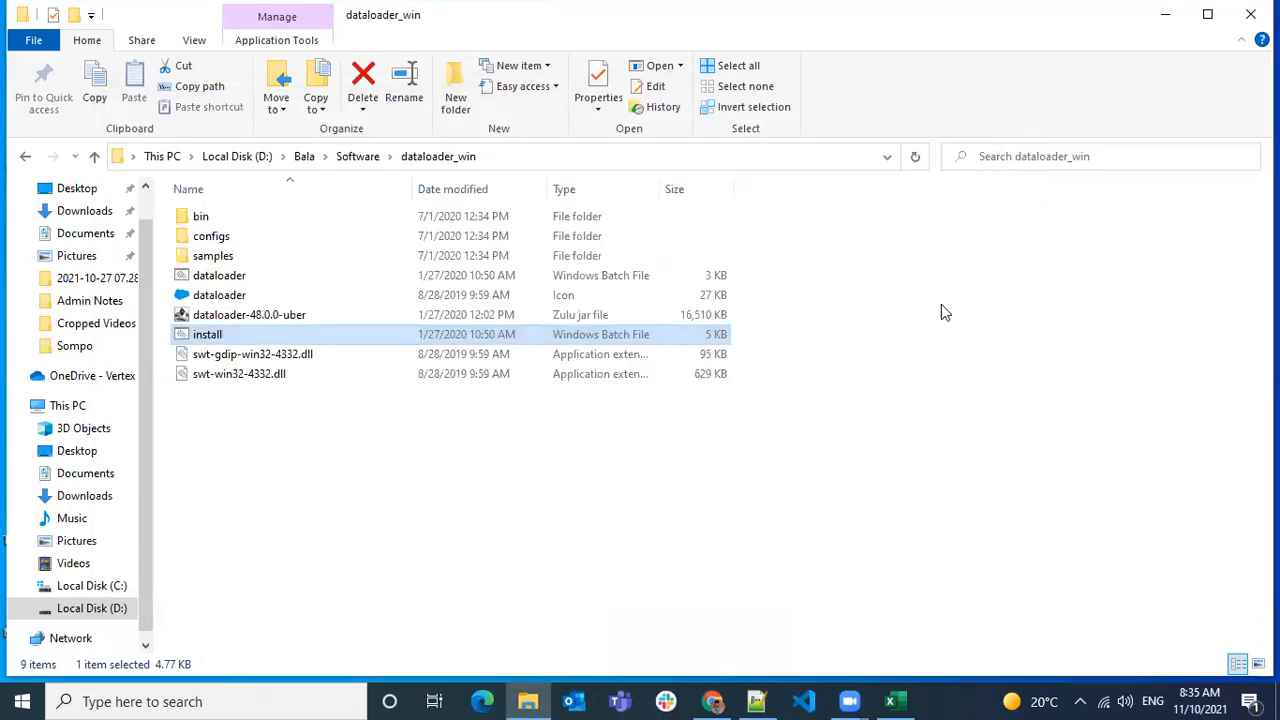
- Open the dataloader_win archive in Downloads and begin extracting all its files, opening the destination folder chooser
click(65, 234)
click(77, 217)
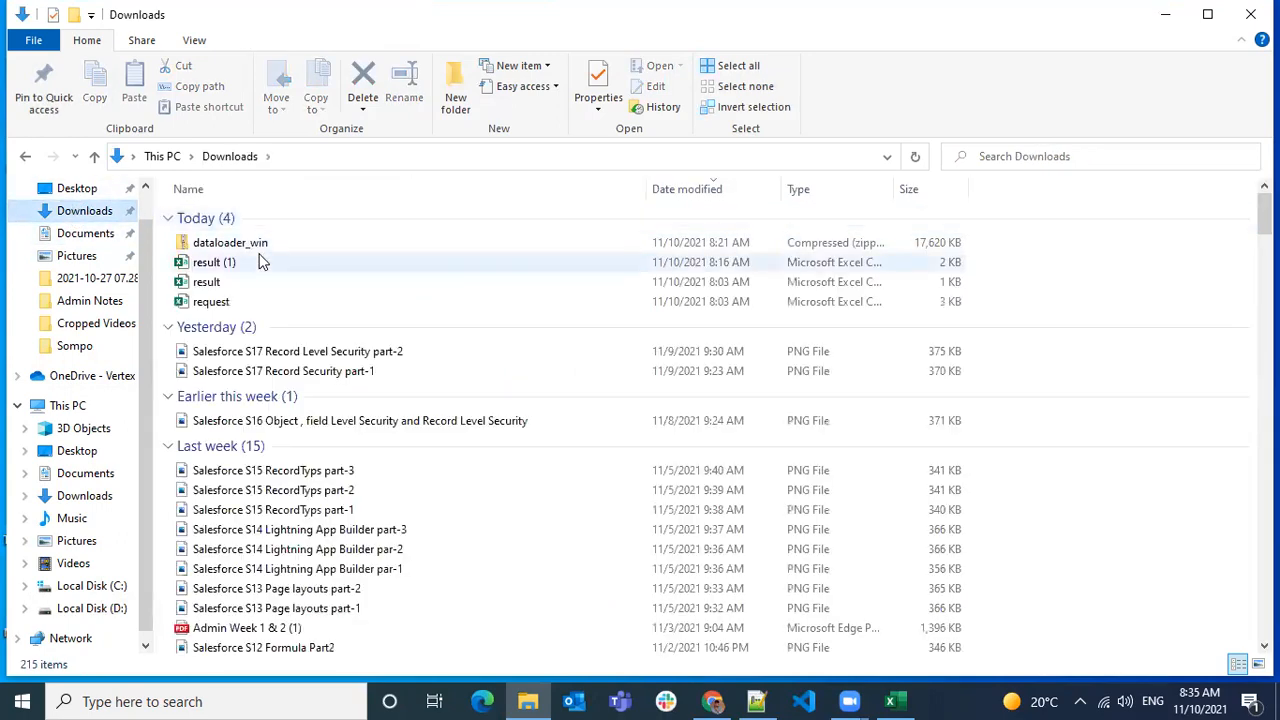
click(240, 243)
double_click(240, 243)
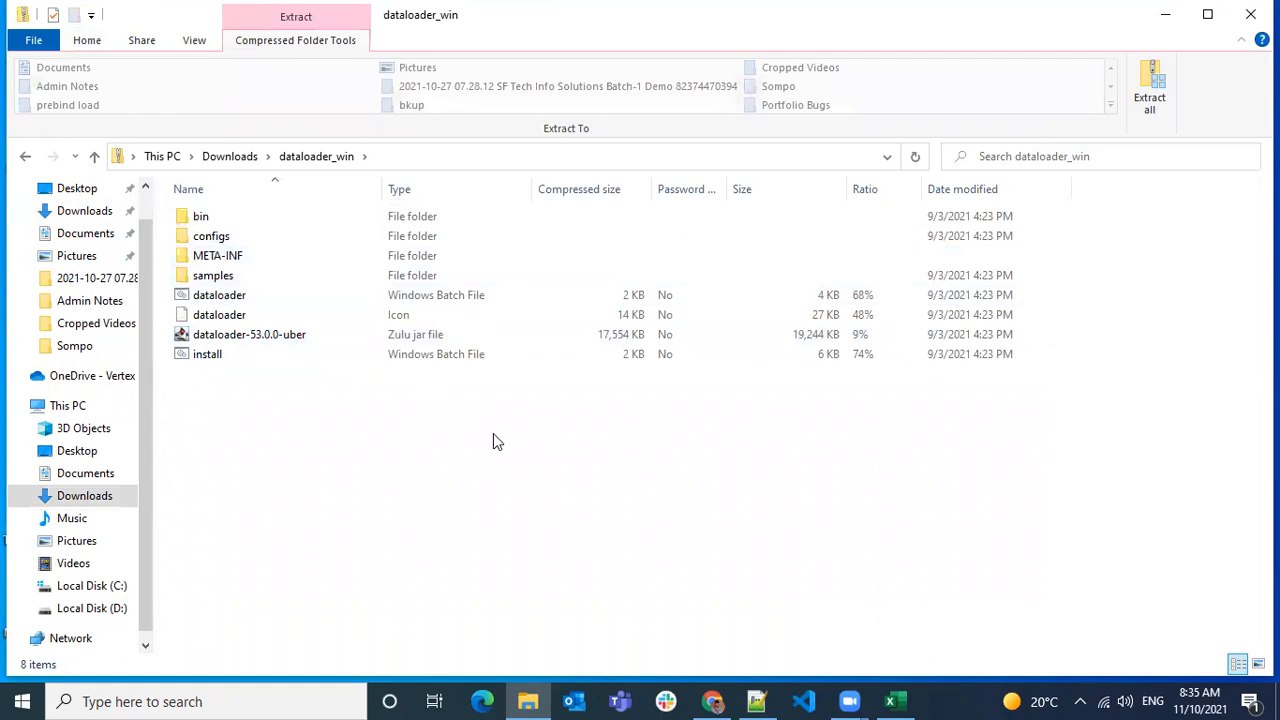
click(1150, 97)
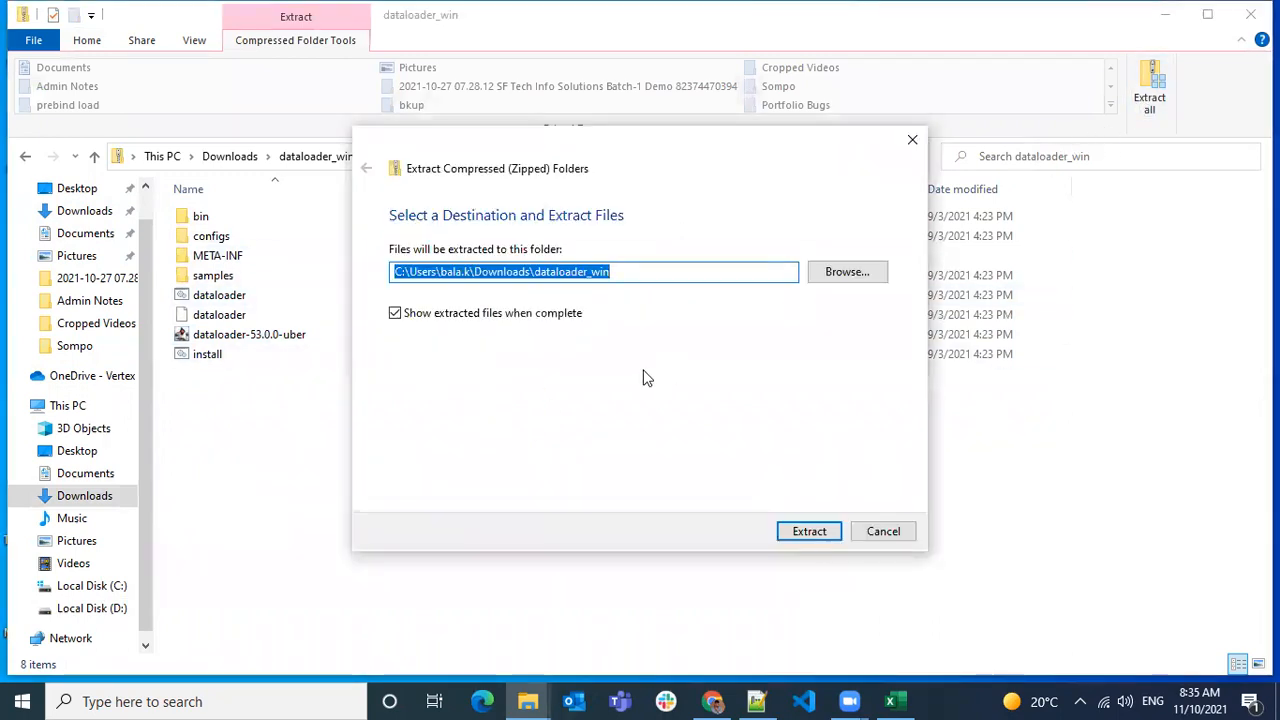
click(830, 271)
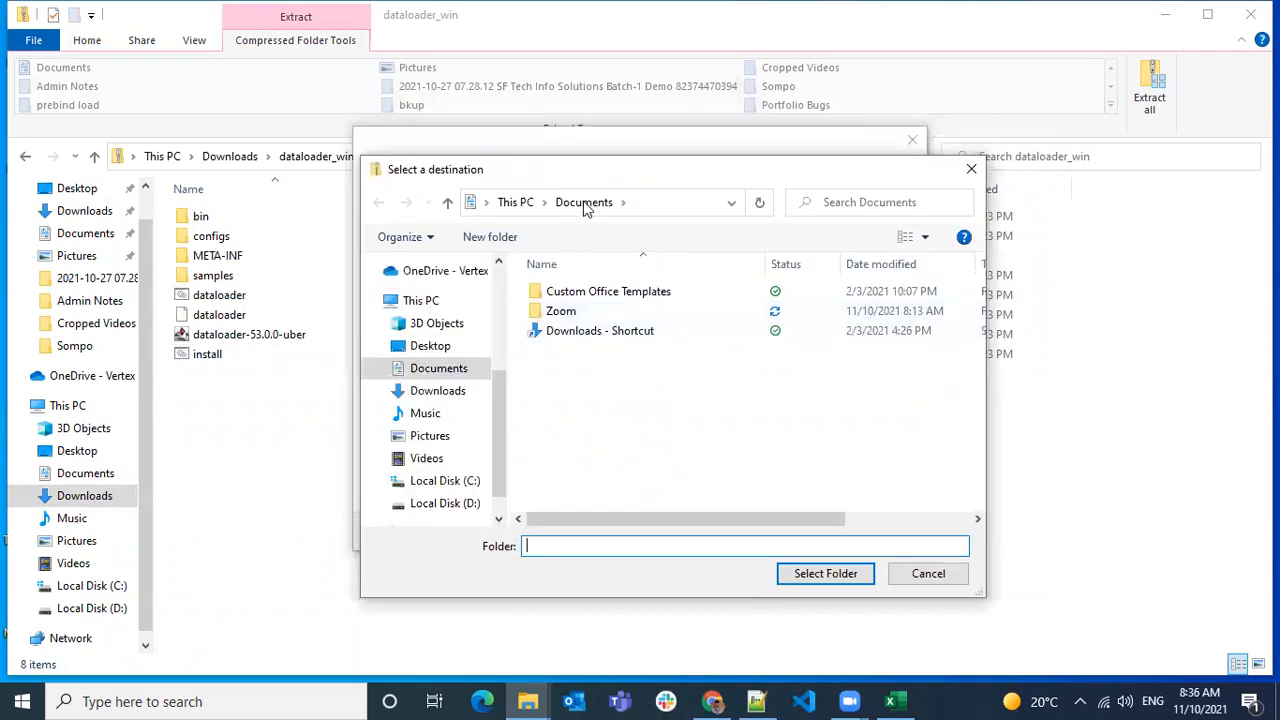
- Look through the folders on drive D for a suitable extraction destination
click(458, 505)
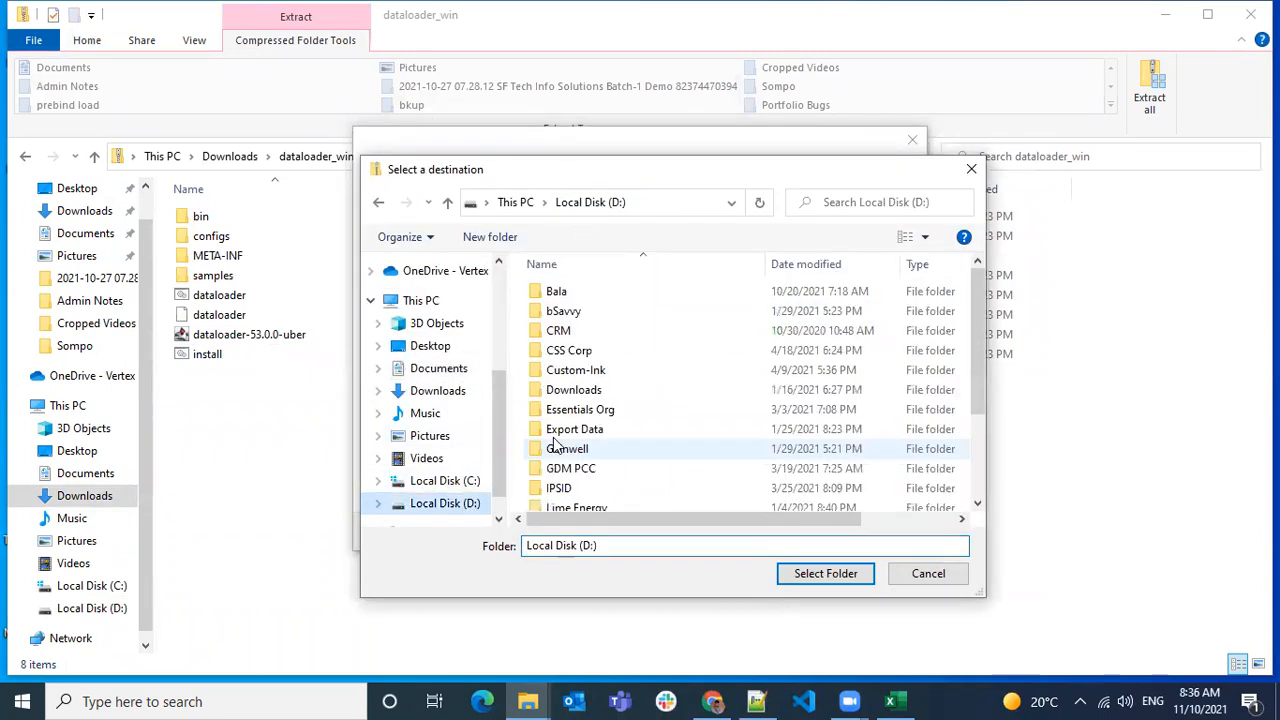
double_click(576, 290)
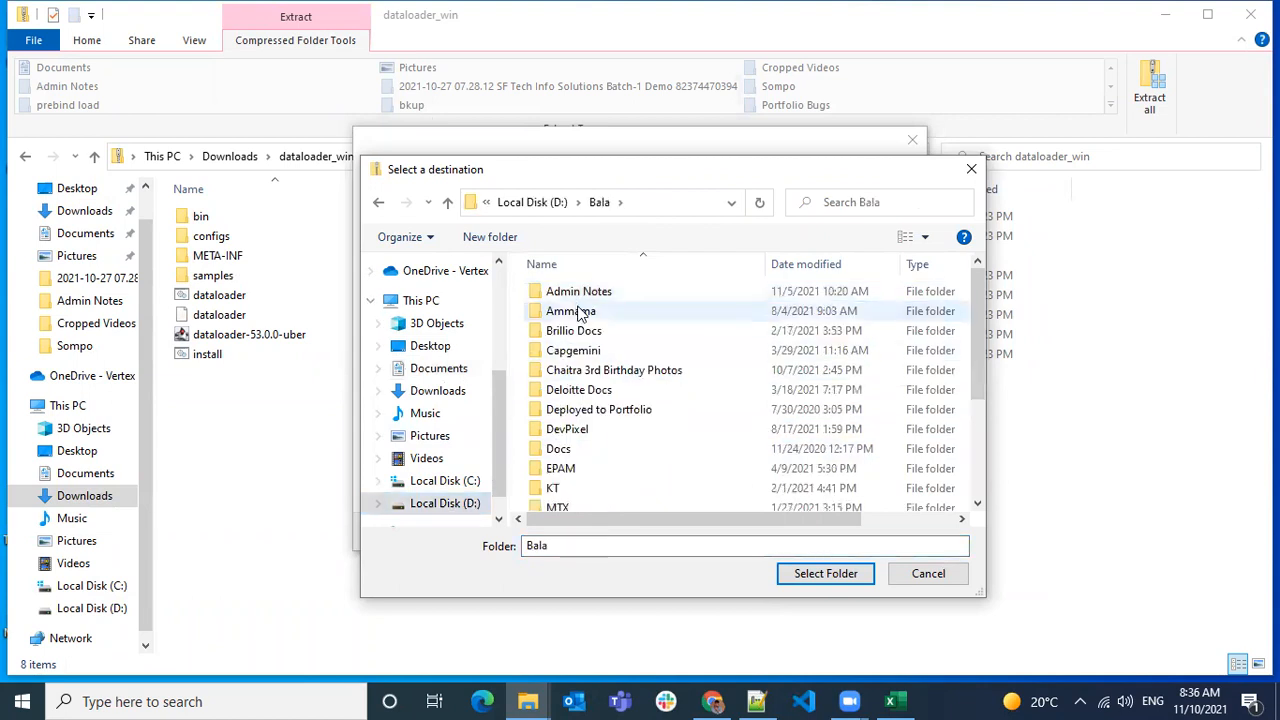
click(548, 202)
click(600, 330)
key(s)
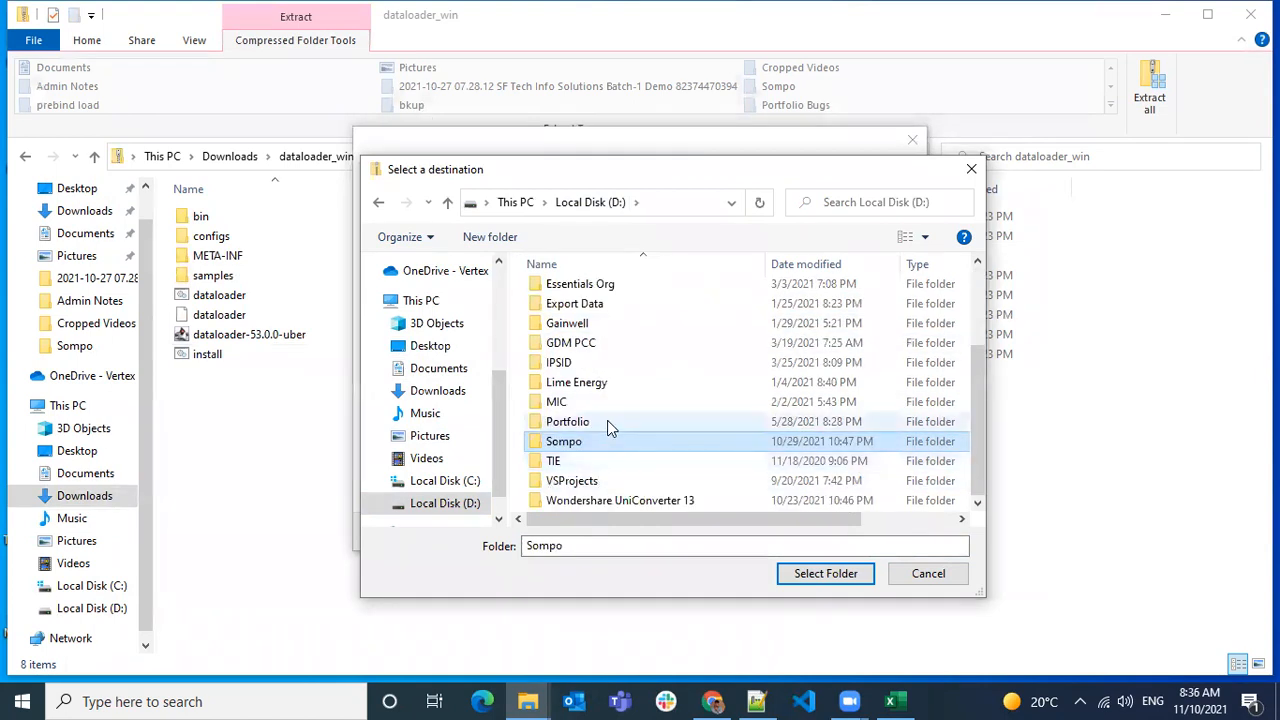
scroll(607, 420, up, 2)
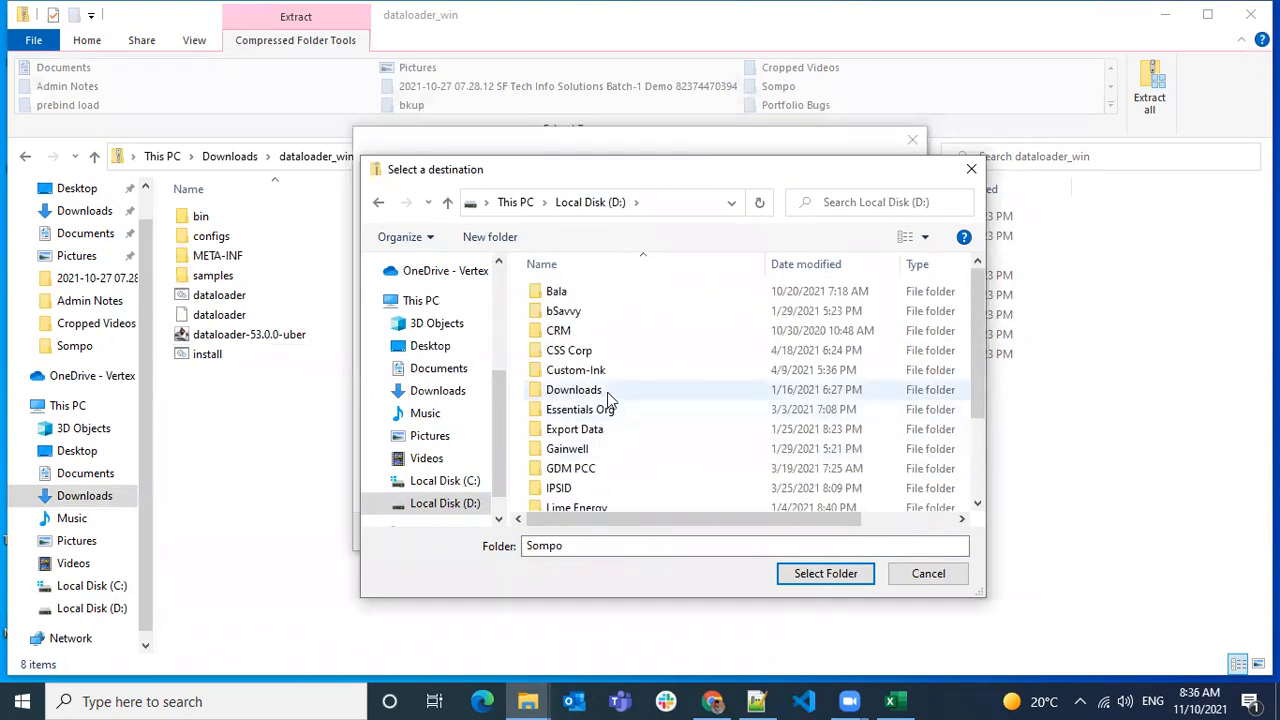
scroll(610, 400, down, 2)
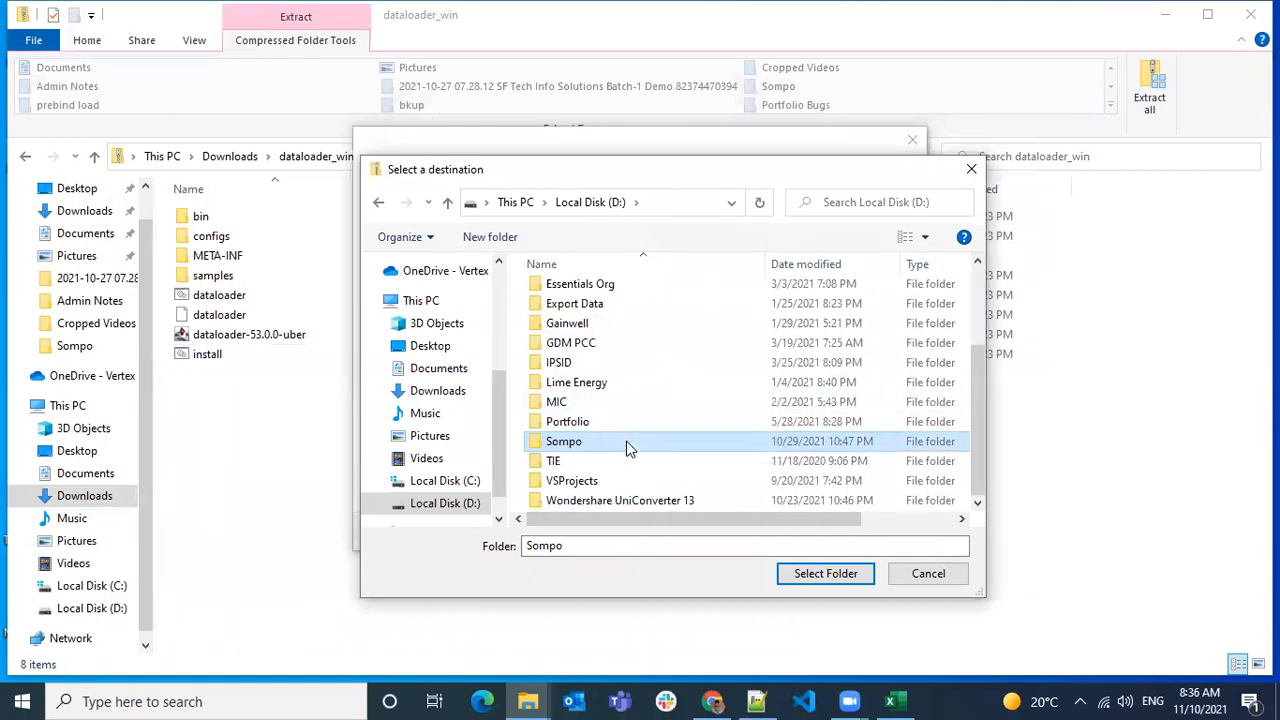
scroll(624, 405, up, 2)
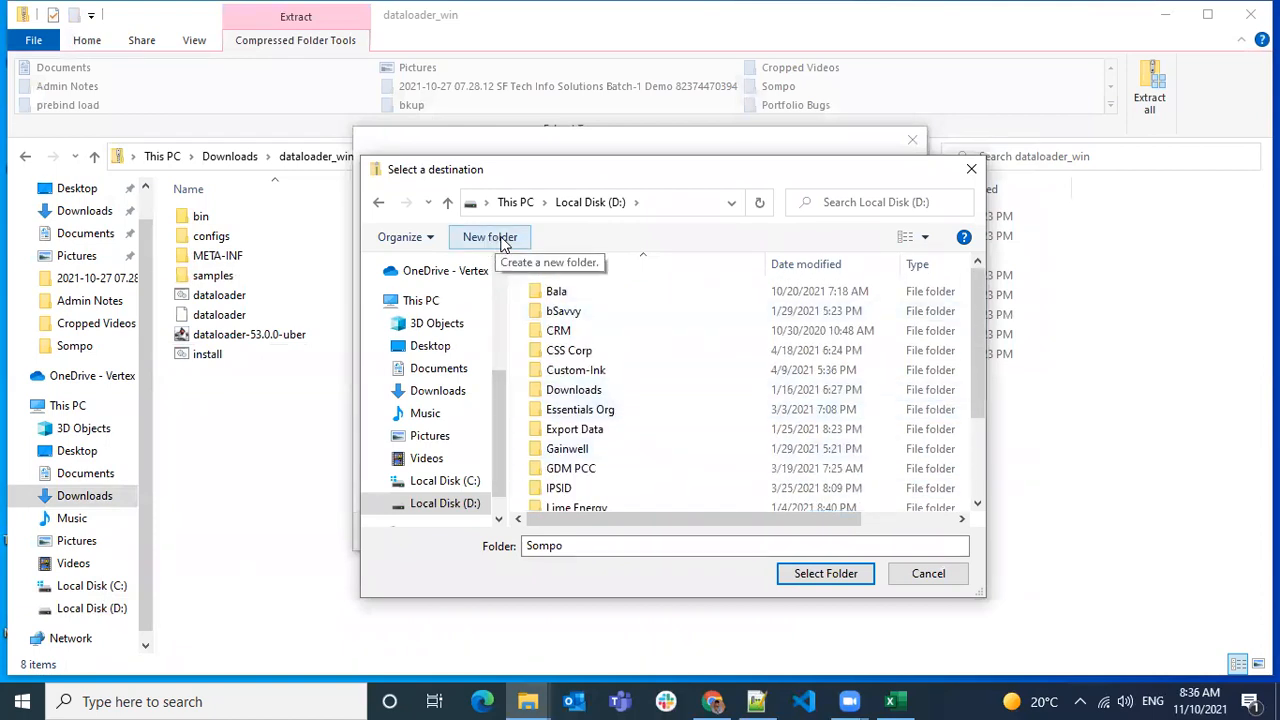
- Choose the existing Software folder on drive D as the destination and extract the dataloader_win archive there
double_click(578, 293)
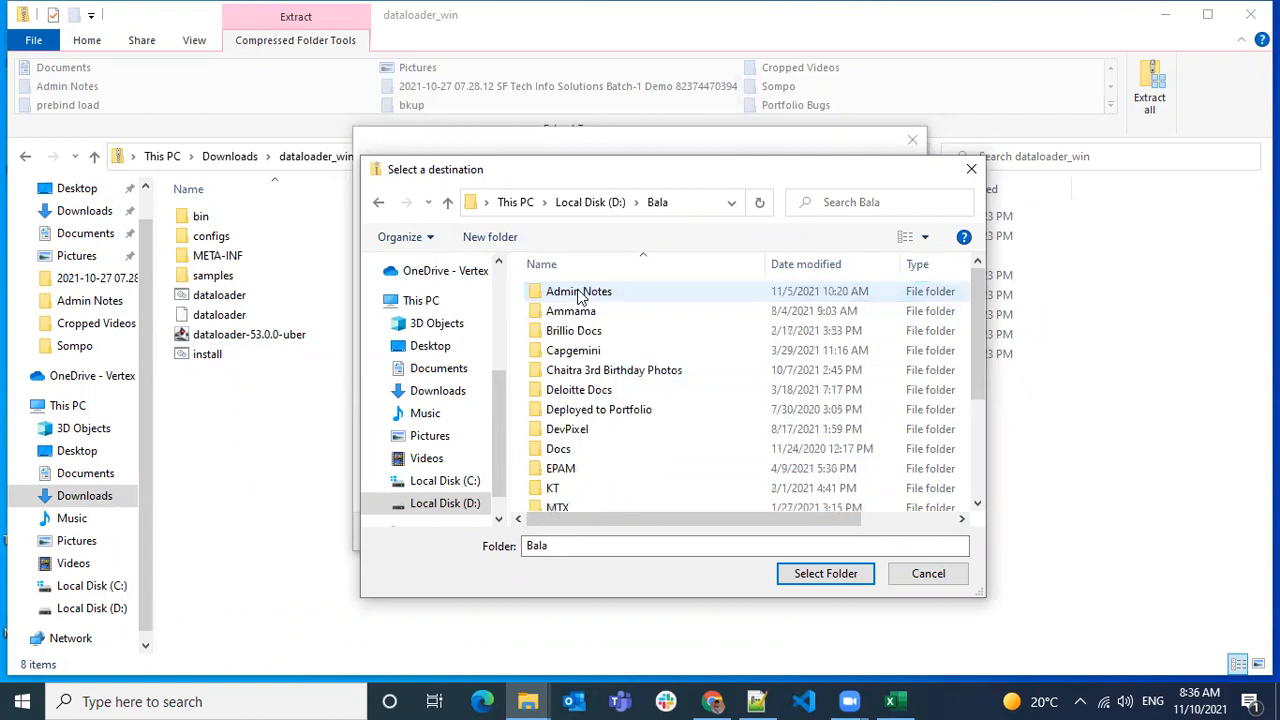
key(s)
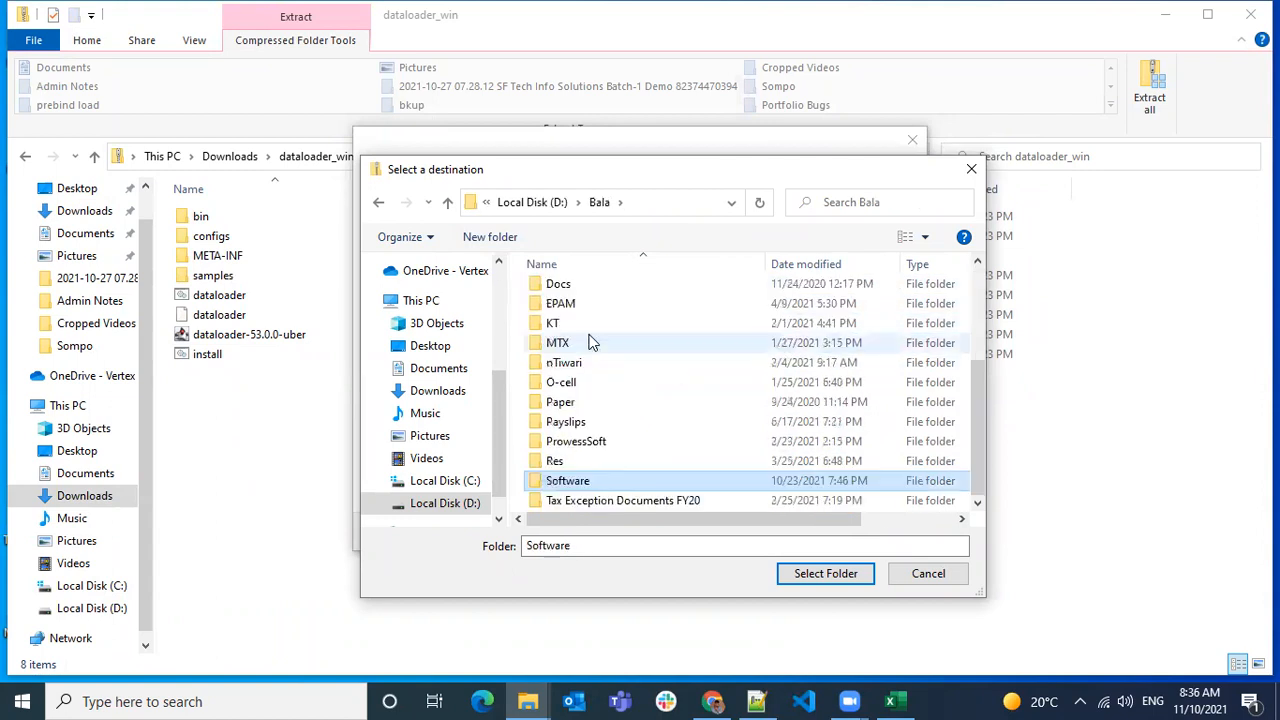
double_click(580, 480)
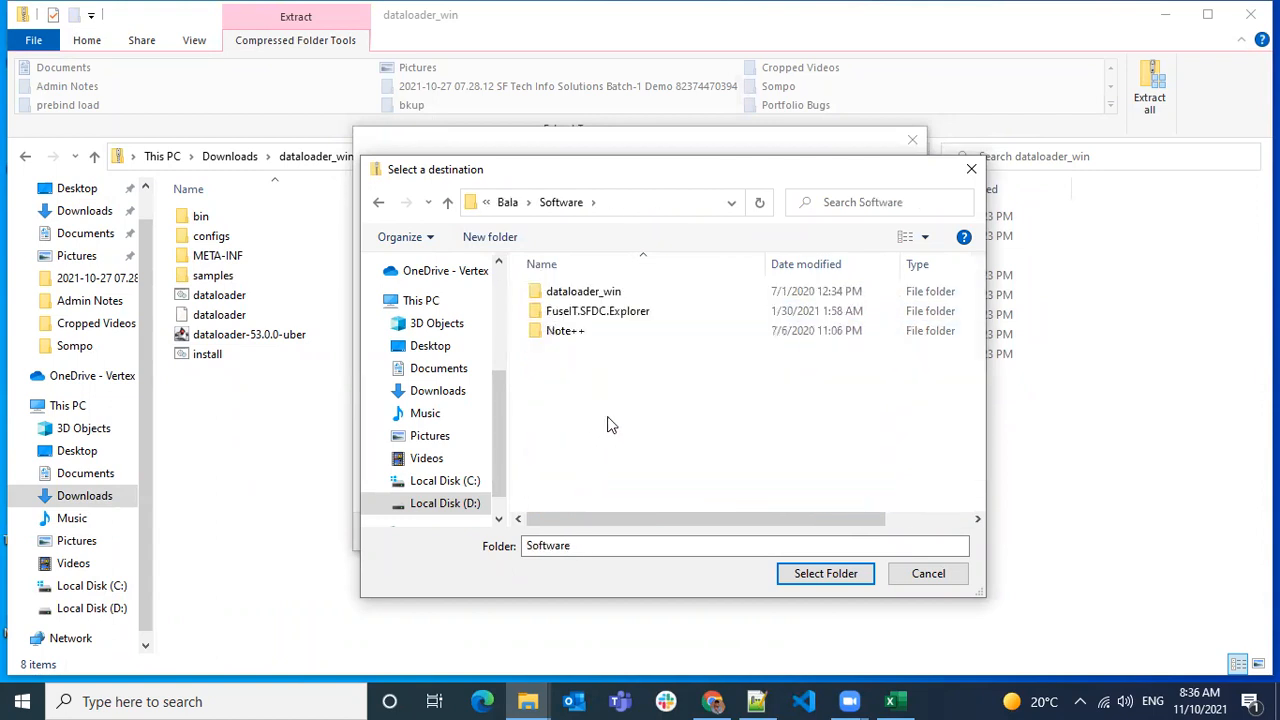
click(810, 578)
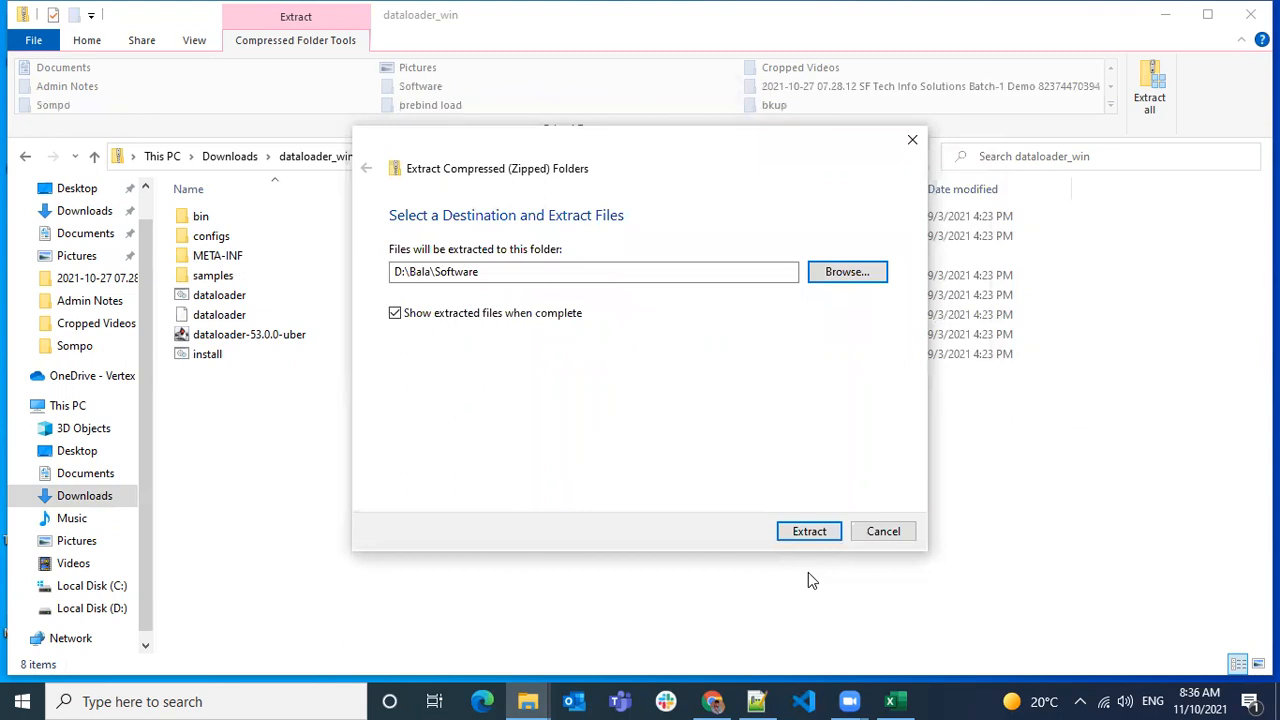
click(808, 531)
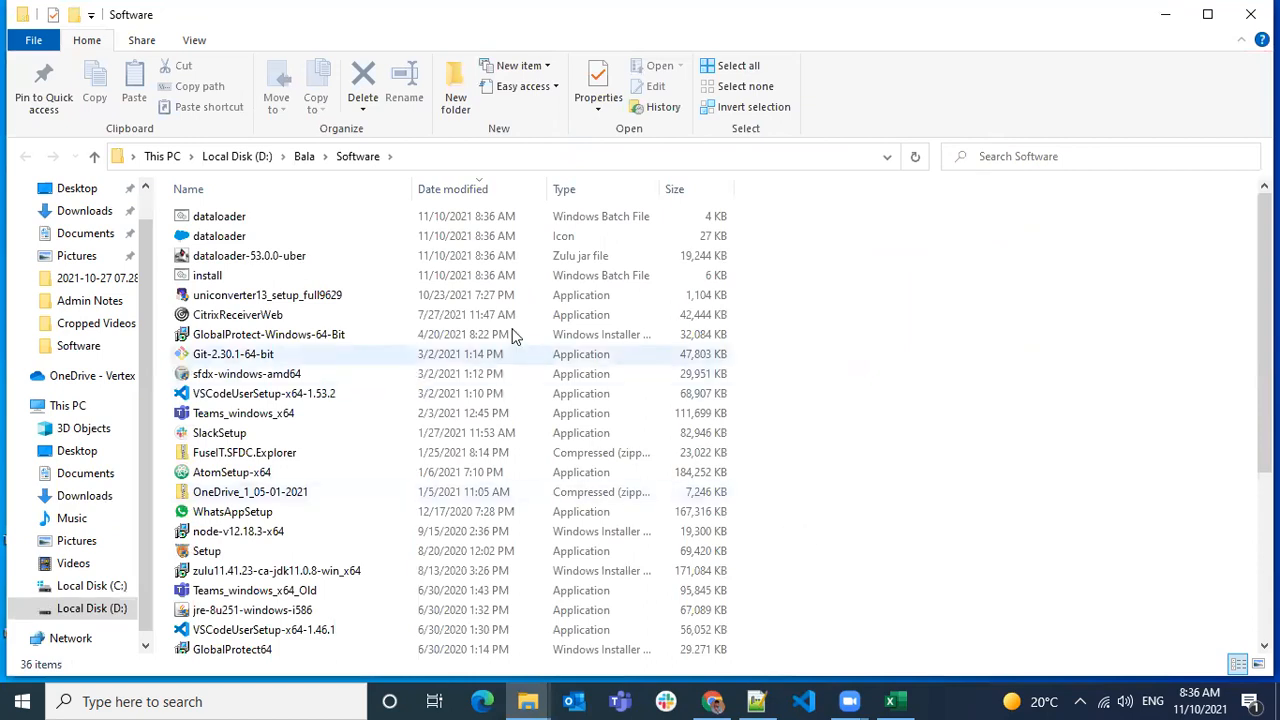
- Look through the Software folder to see where the extracted Data Loader files and subfolders were placed
scroll(366, 440, down, 5)
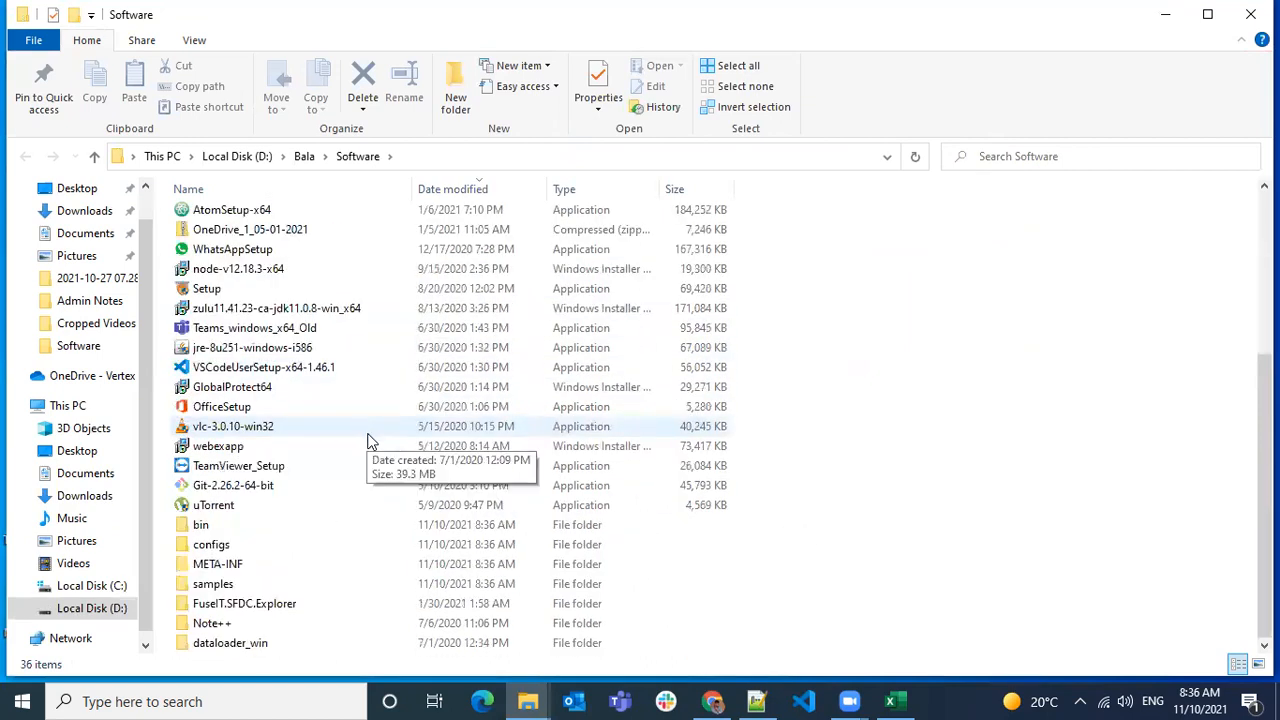
scroll(368, 442, up, 4)
scroll(368, 442, up, 1)
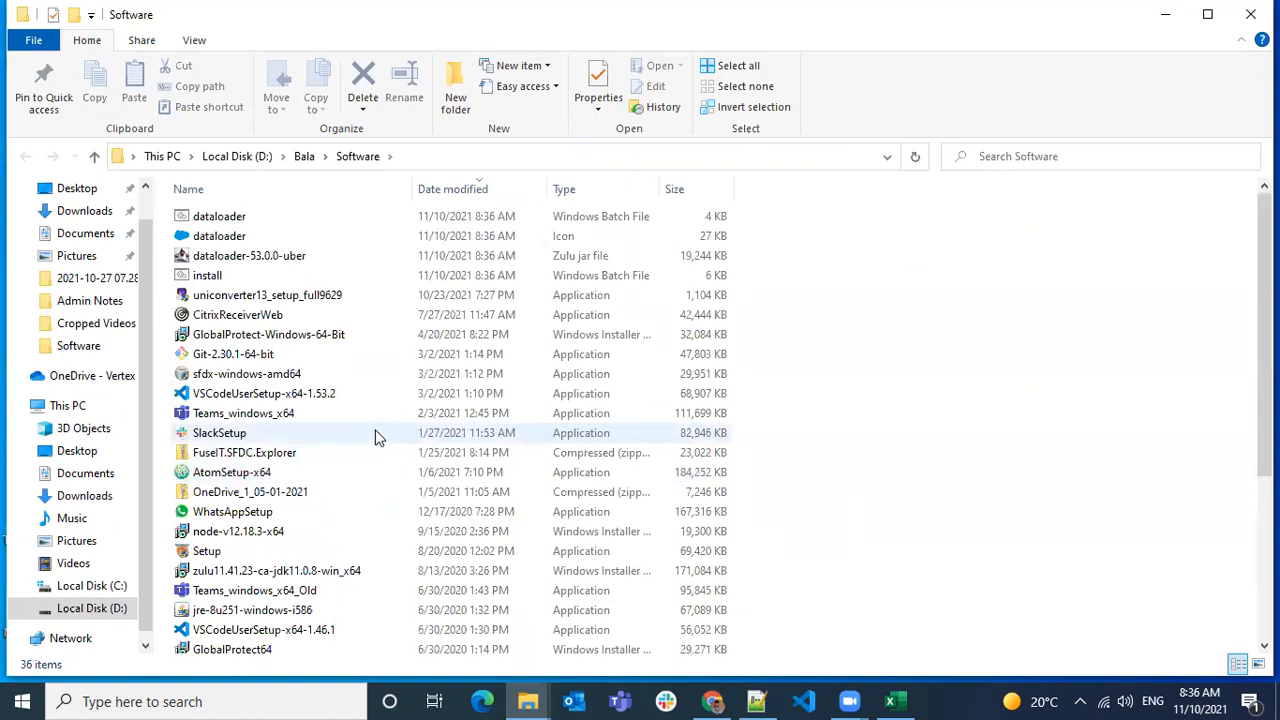
scroll(369, 424, down, 5)
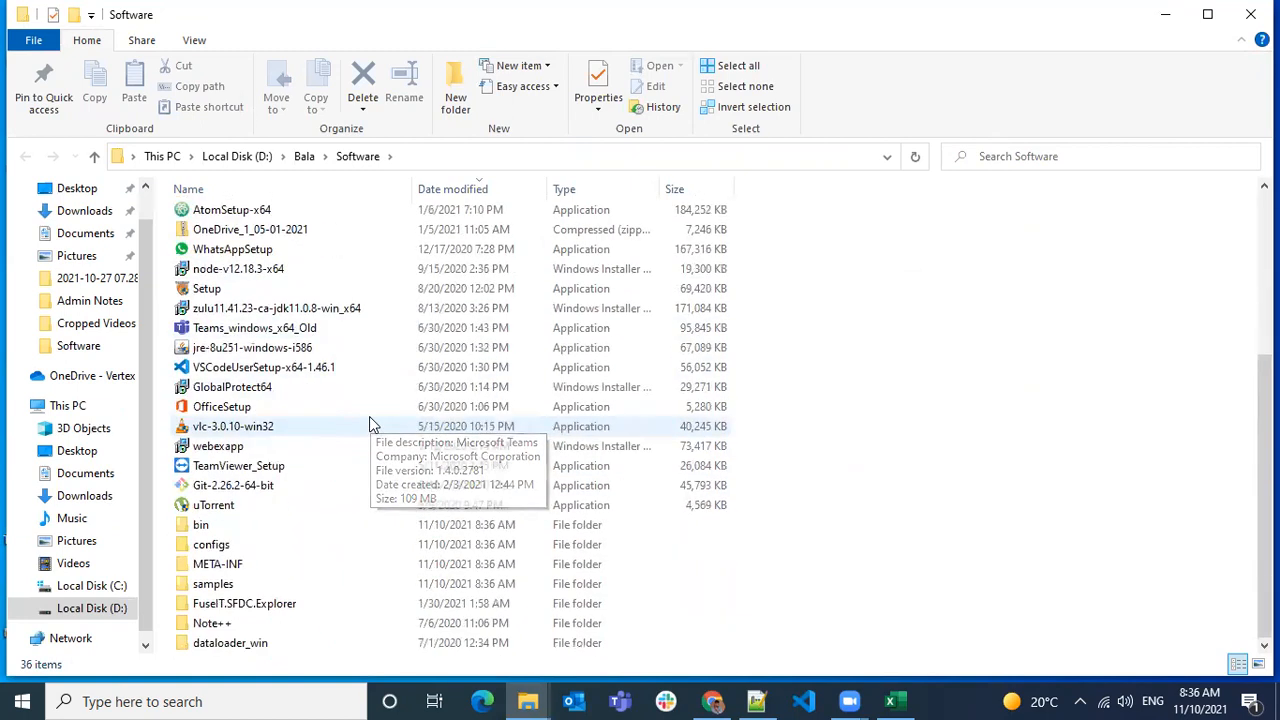
right_click(840, 397)
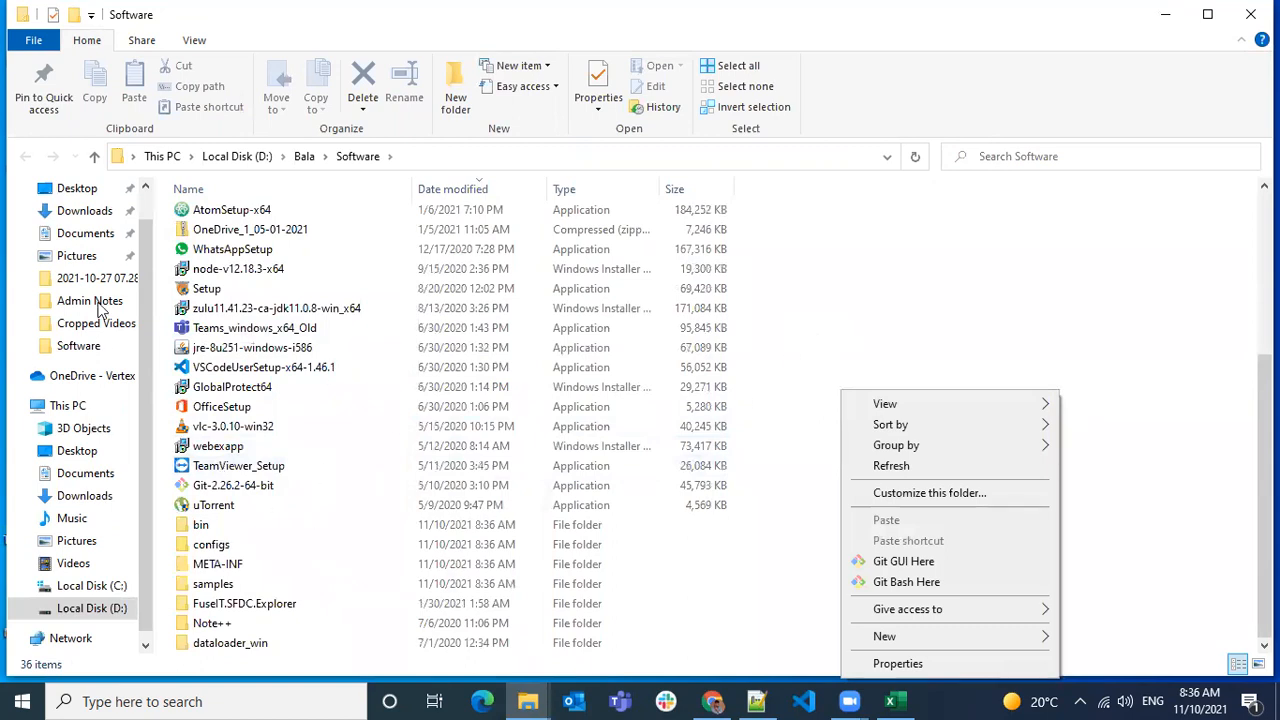
- Extract all files of the dataloader_win archive in Downloads to the suggested dataloader_win folder
click(78, 235)
click(83, 214)
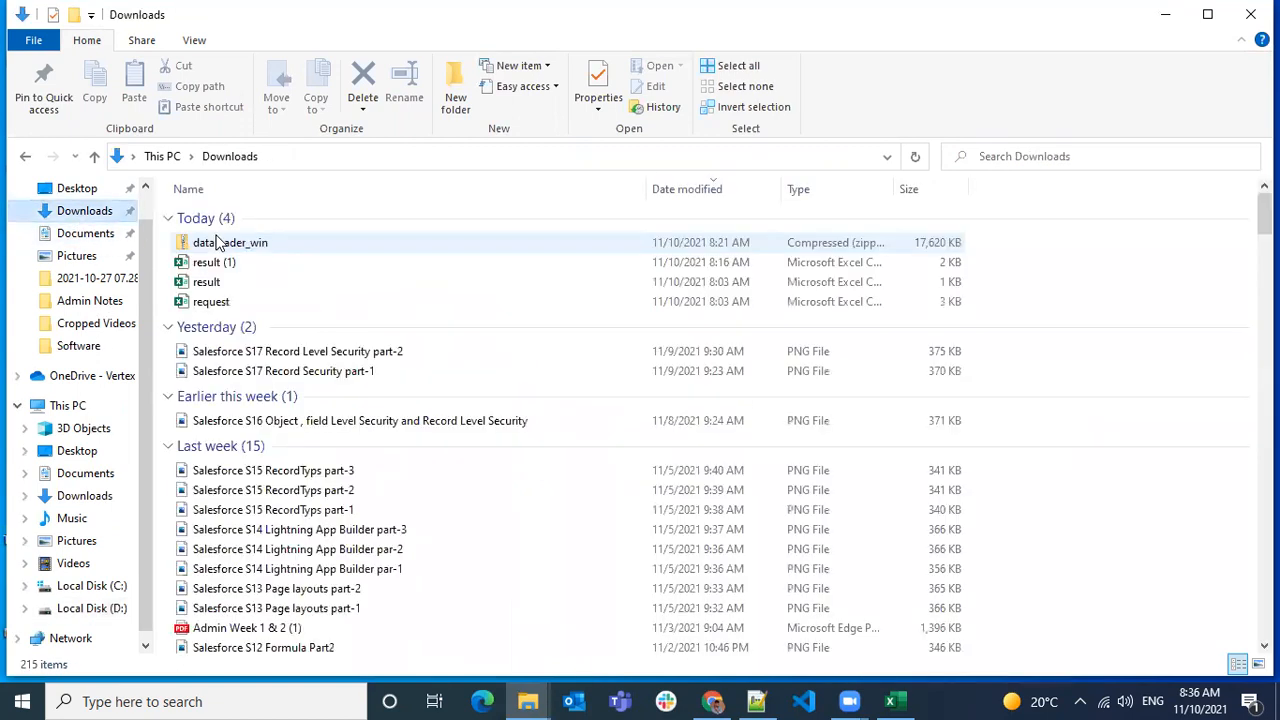
double_click(254, 244)
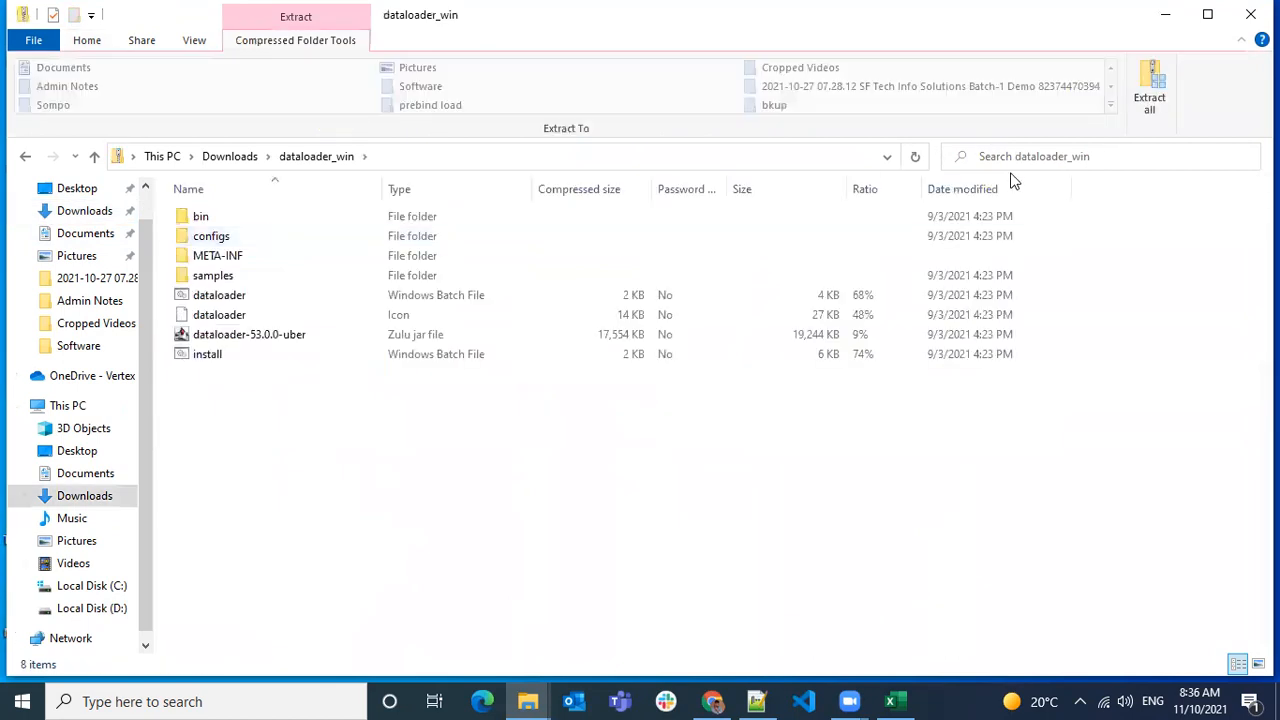
click(1150, 90)
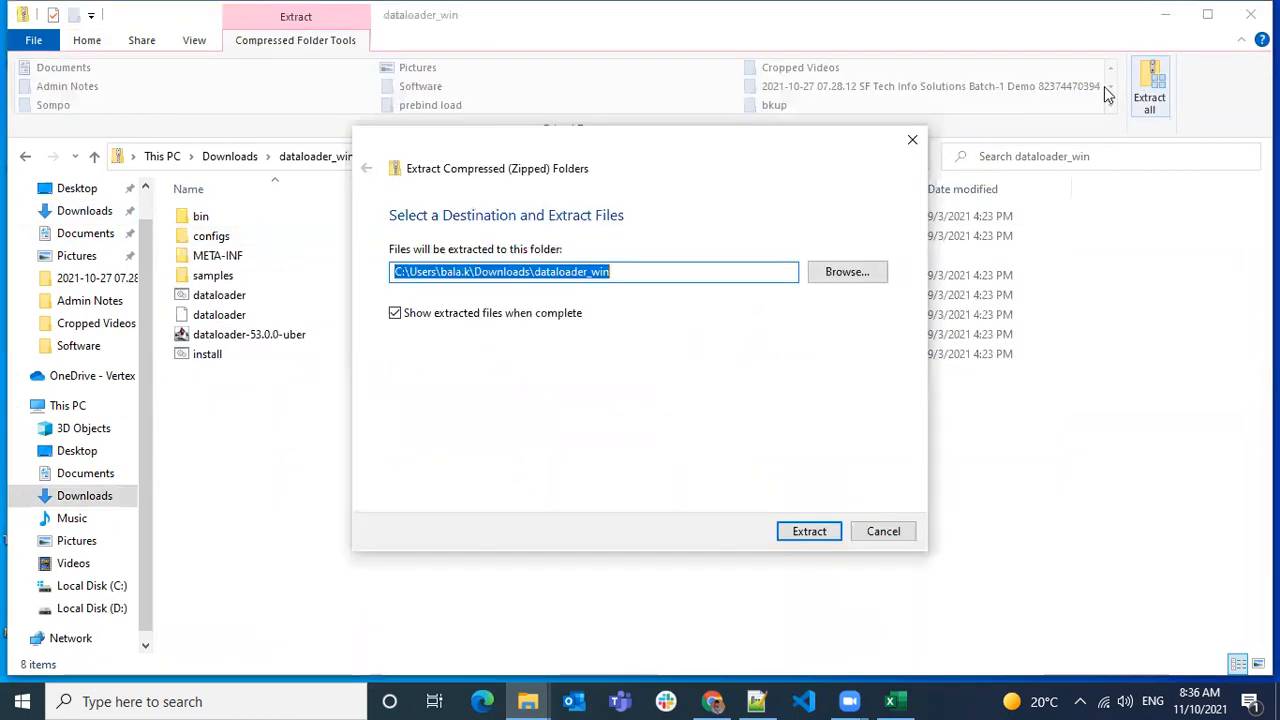
click(809, 531)
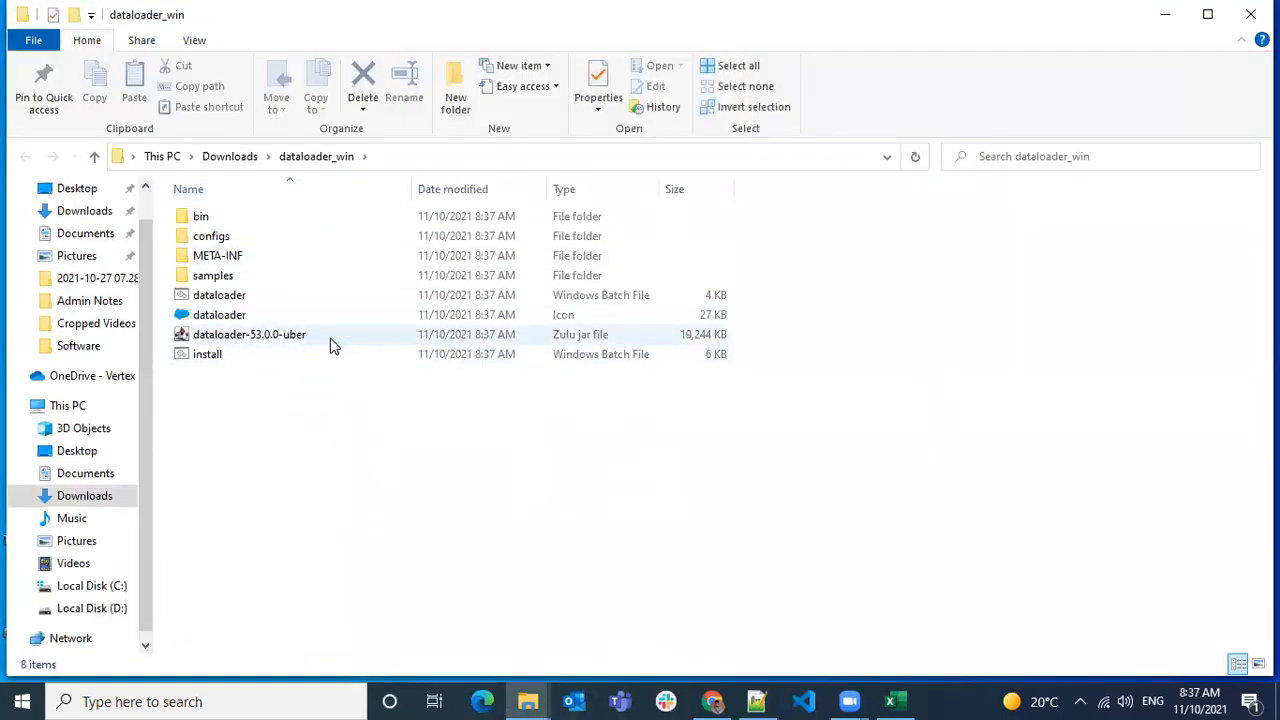
- Try to start the install batch file, then the dataloader batch file, allowing the latter through SmartScreen and dismissing its console
double_click(605, 360)
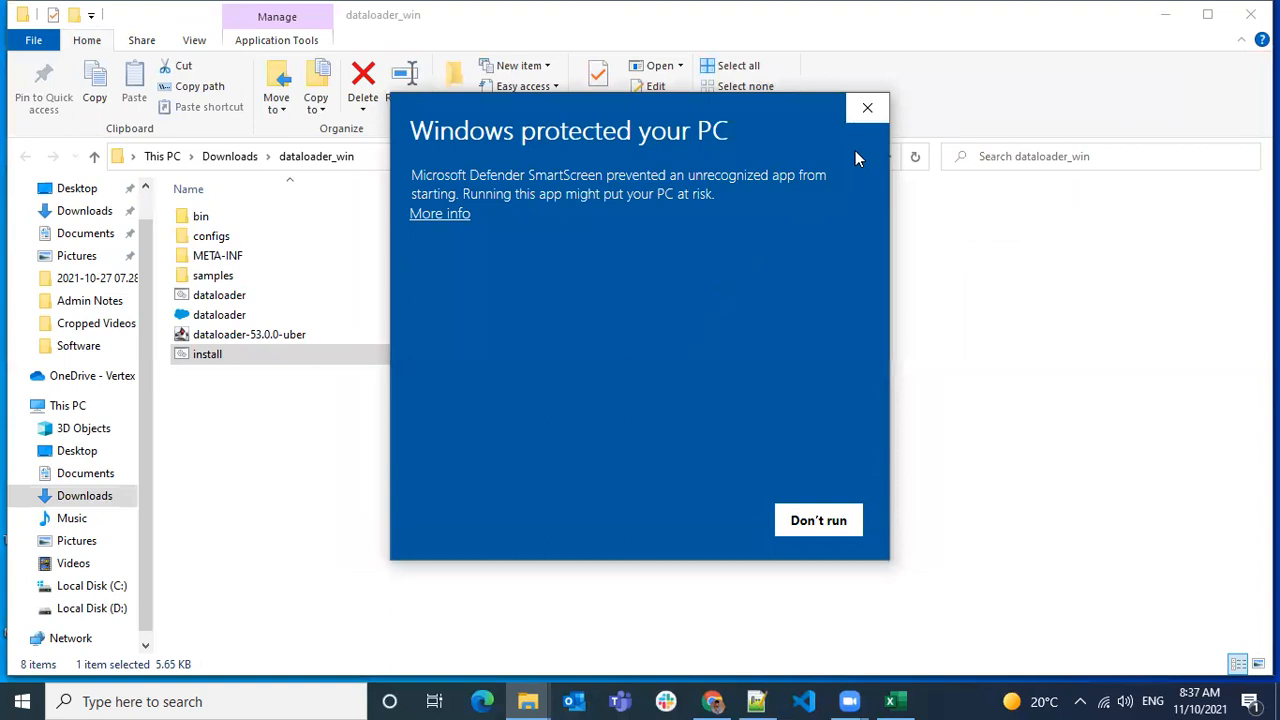
click(813, 518)
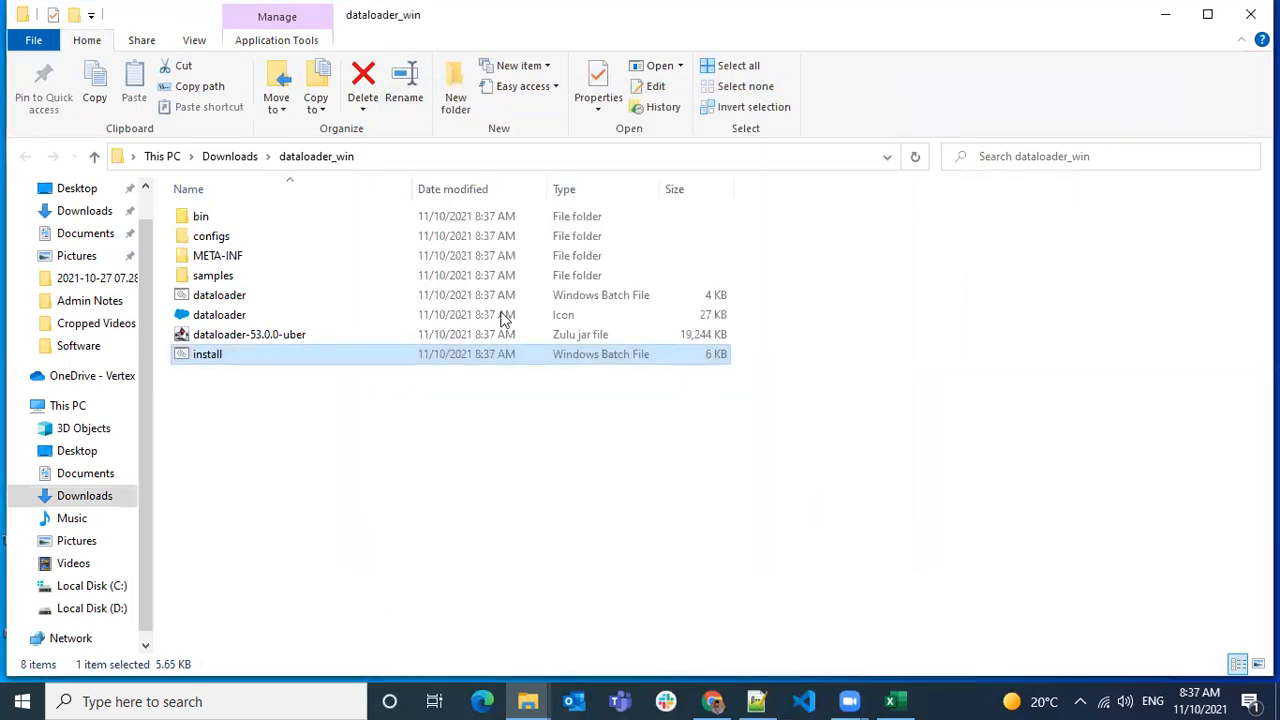
double_click(260, 301)
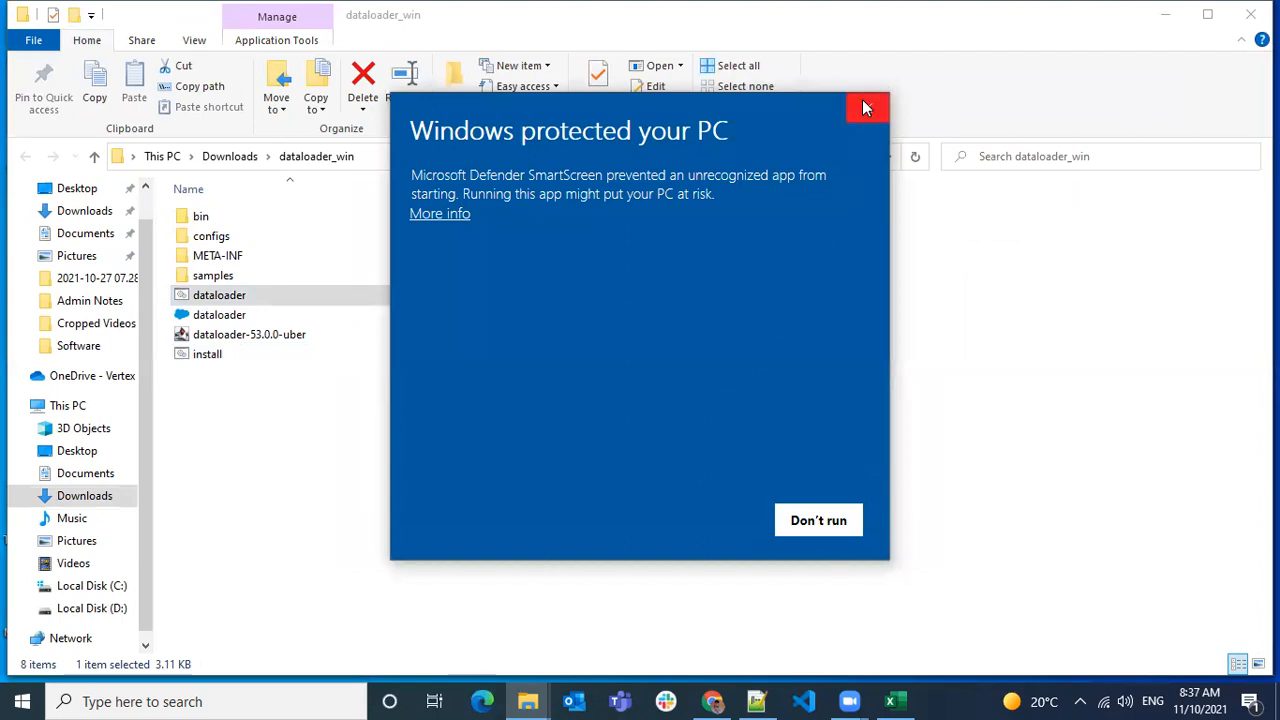
click(439, 214)
click(710, 522)
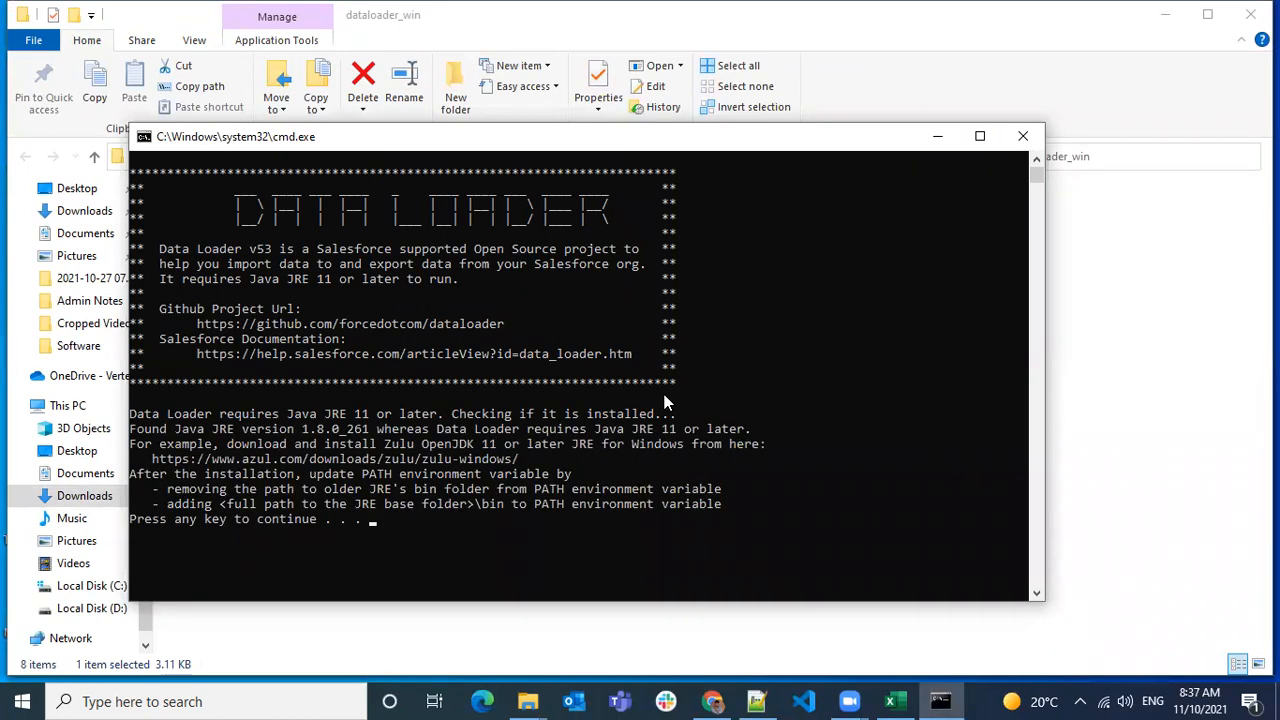
key(Return)
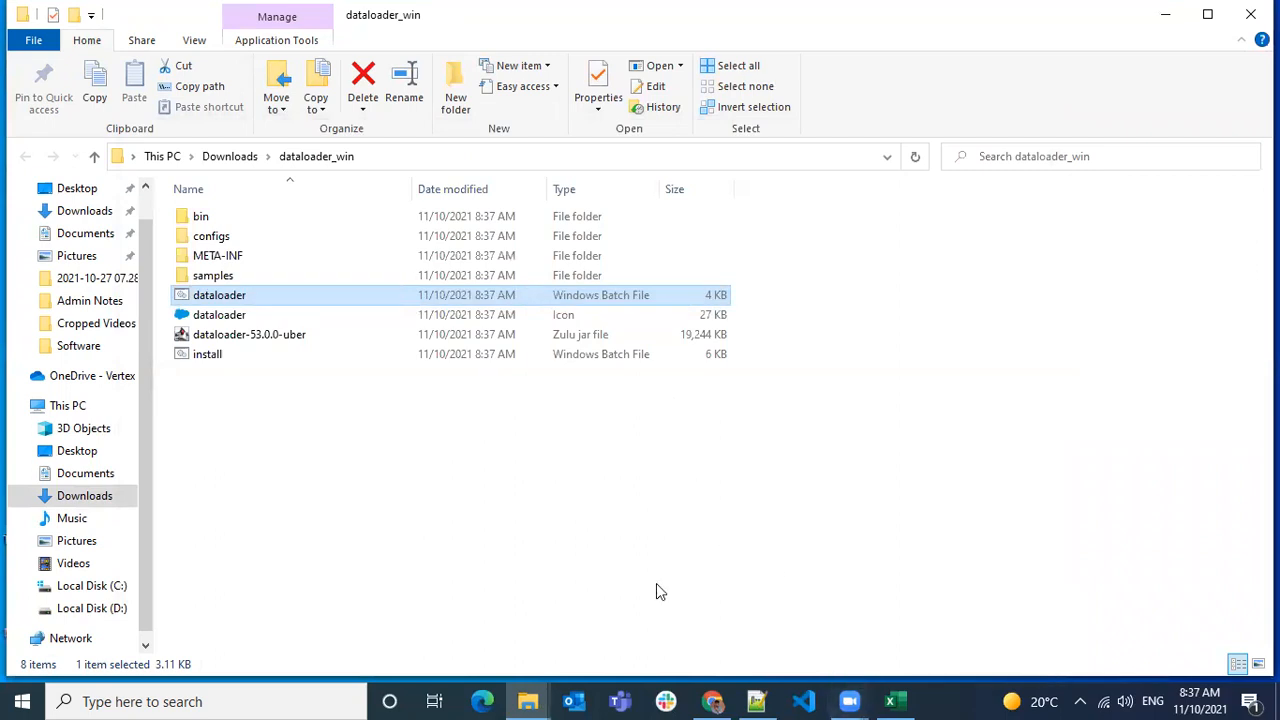
- Run the install batch file despite the SmartScreen warning and accept the default dataloader installation directory
double_click(237, 356)
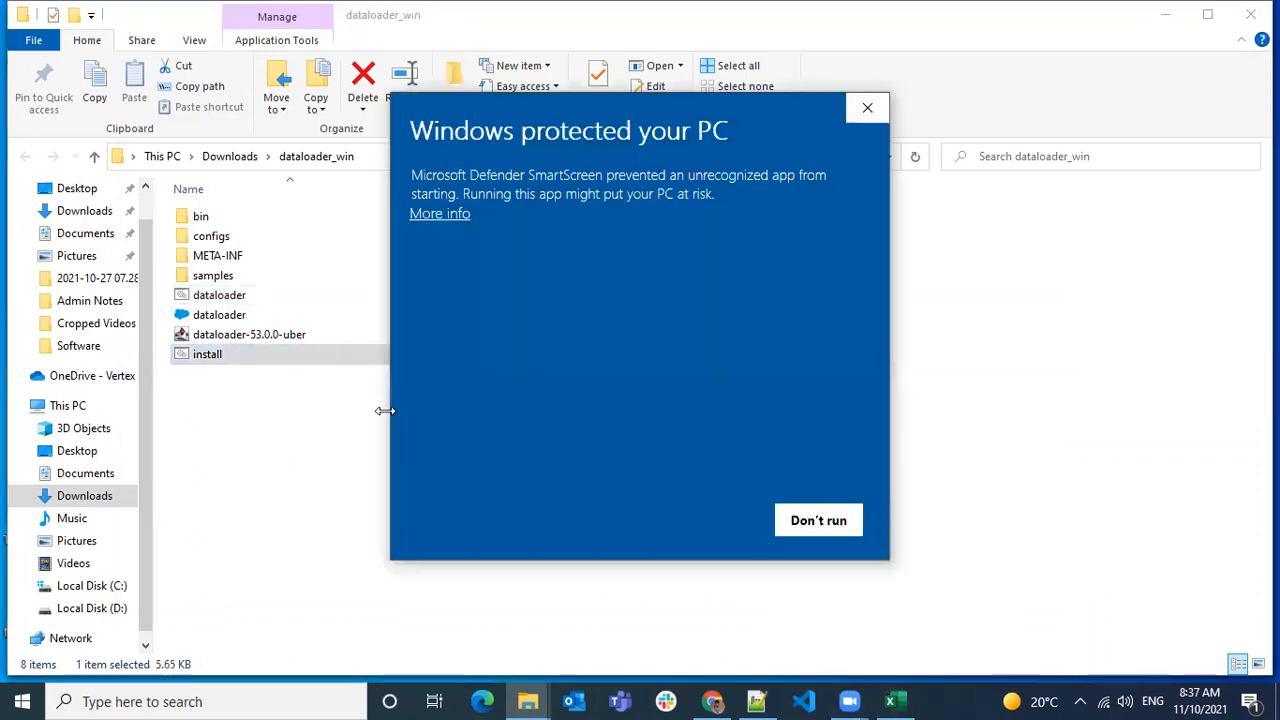
click(440, 215)
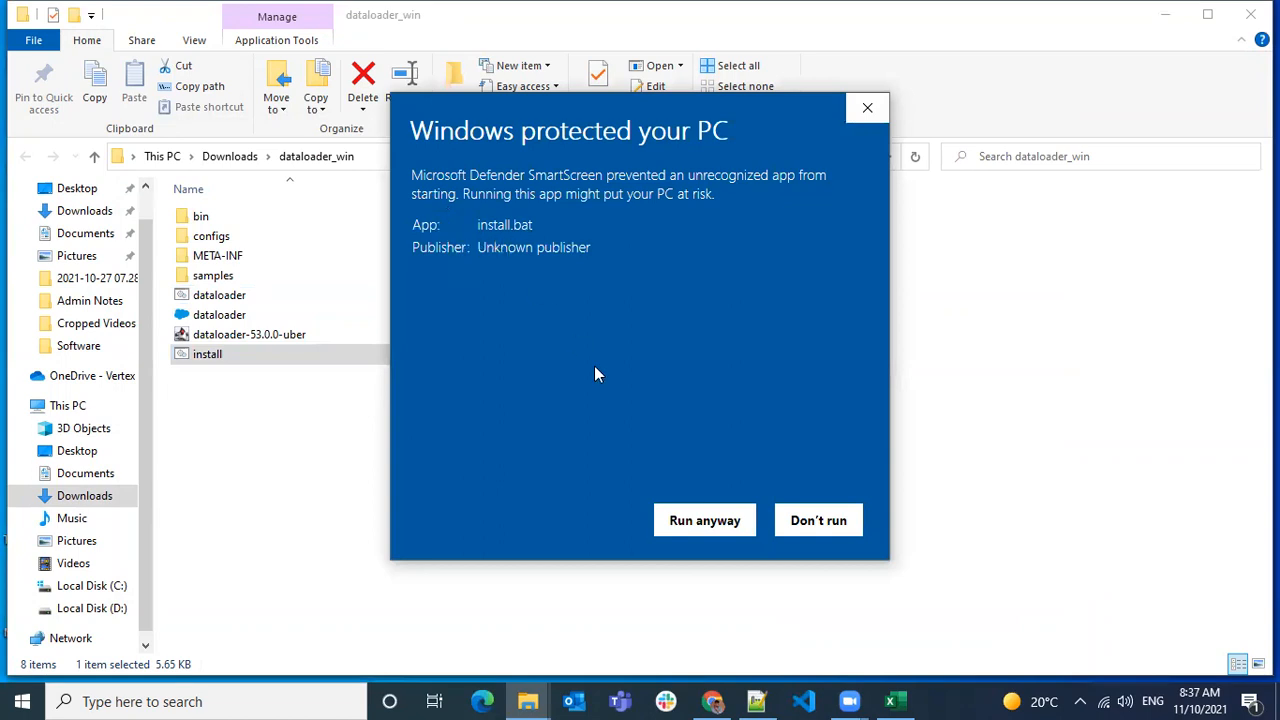
click(700, 517)
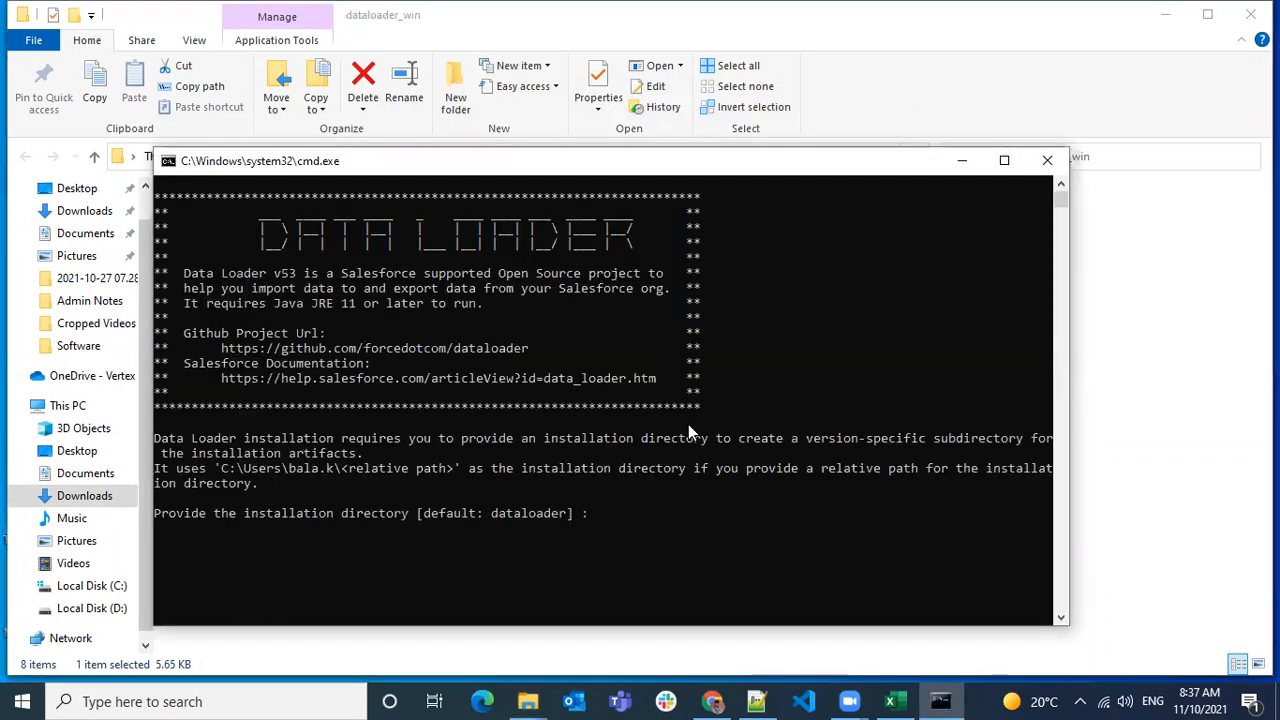
key(Return)
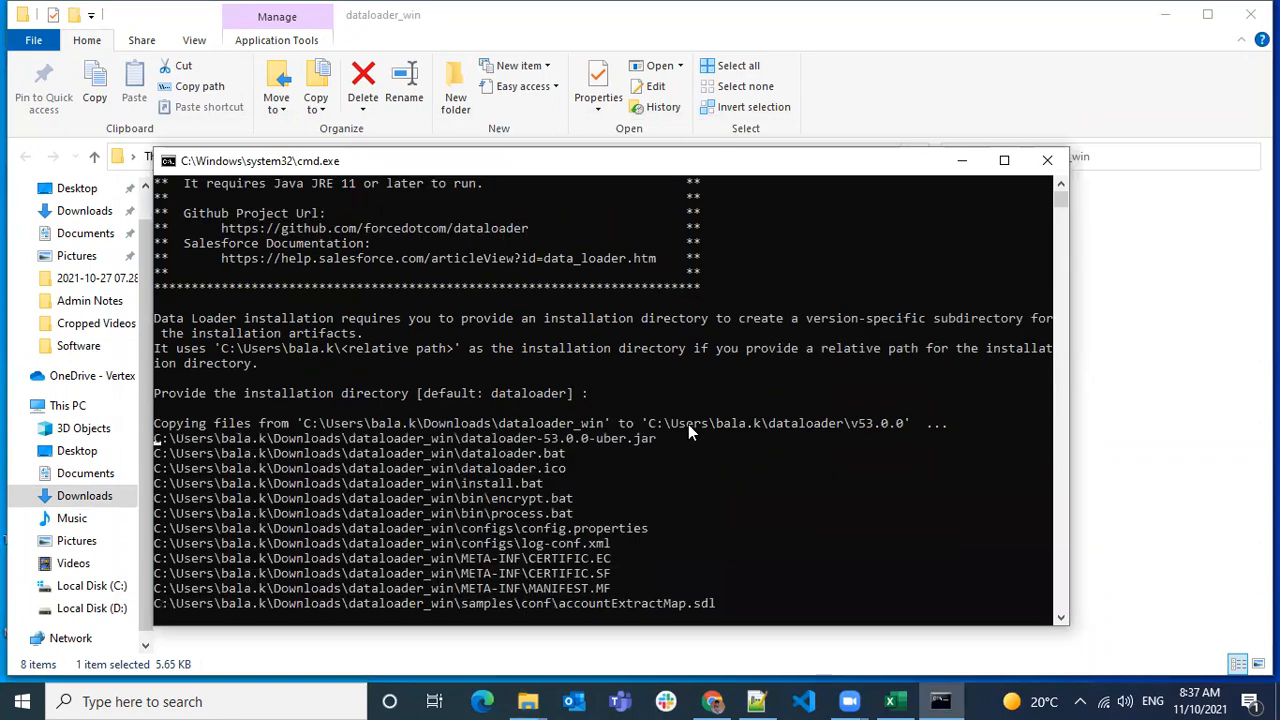
- Answer Yes to creating a start menu shortcut and Yes to creating a desktop icon for Data Loader
text(Yes)
key(Return)
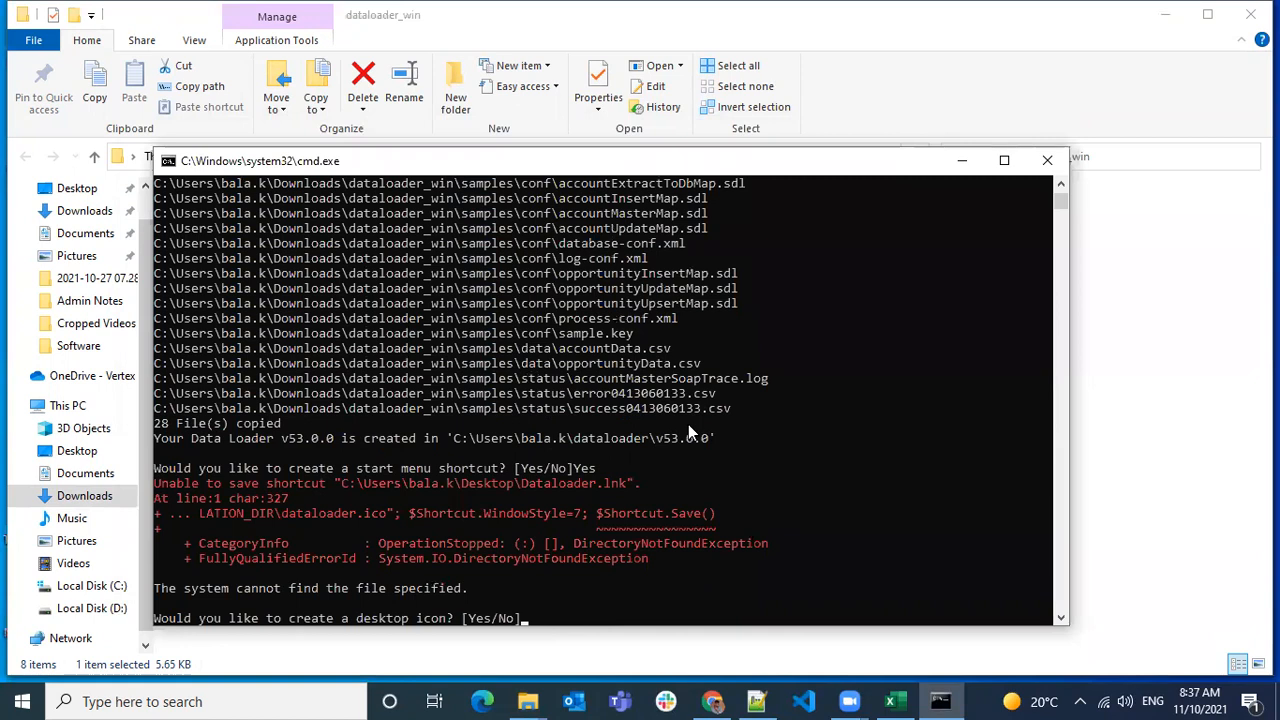
text(Yes)
key(Return)
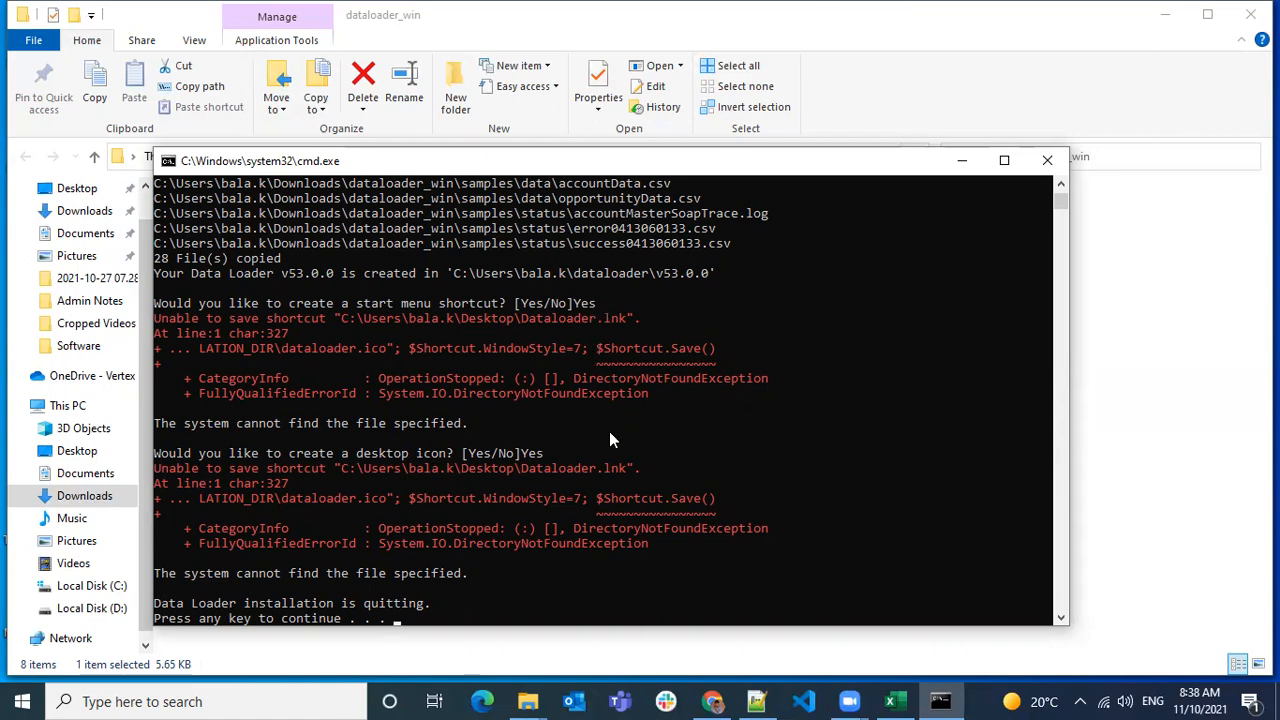
- Review the installer's console output from the installation directory prompt to the shortcut prompts, and close the console
scroll(609, 440, up, 3)
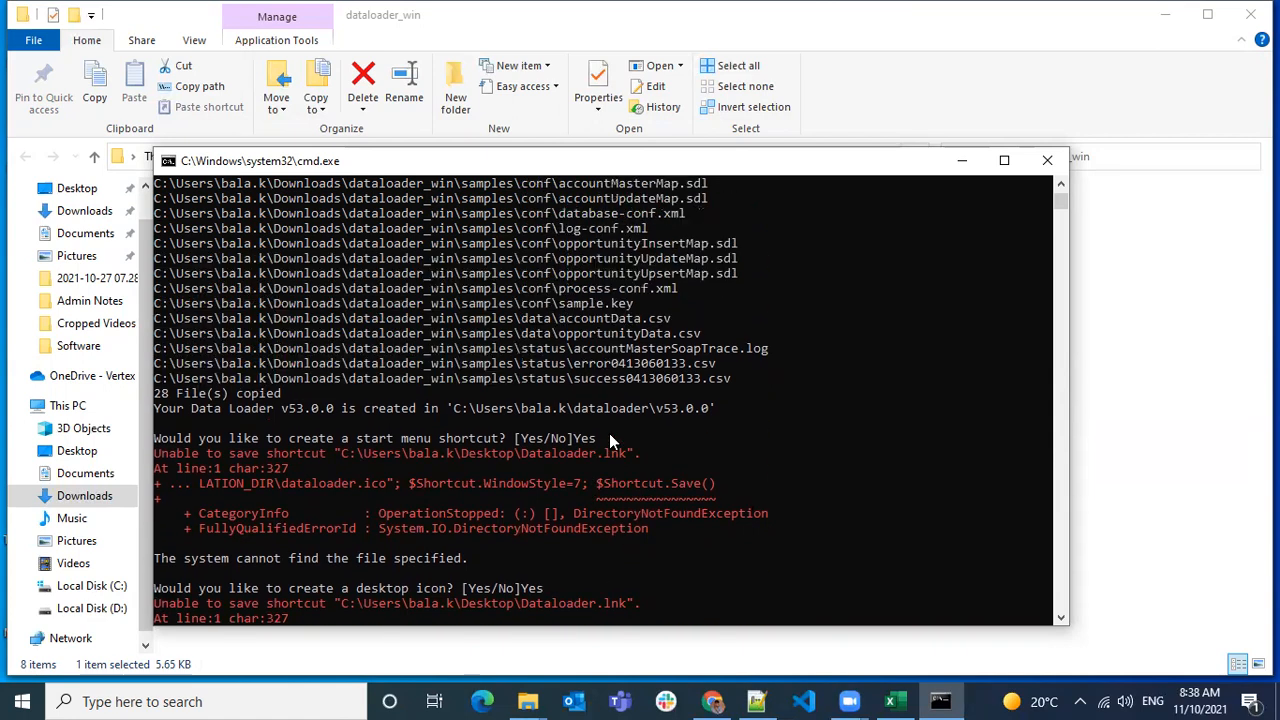
scroll(609, 440, up, 12)
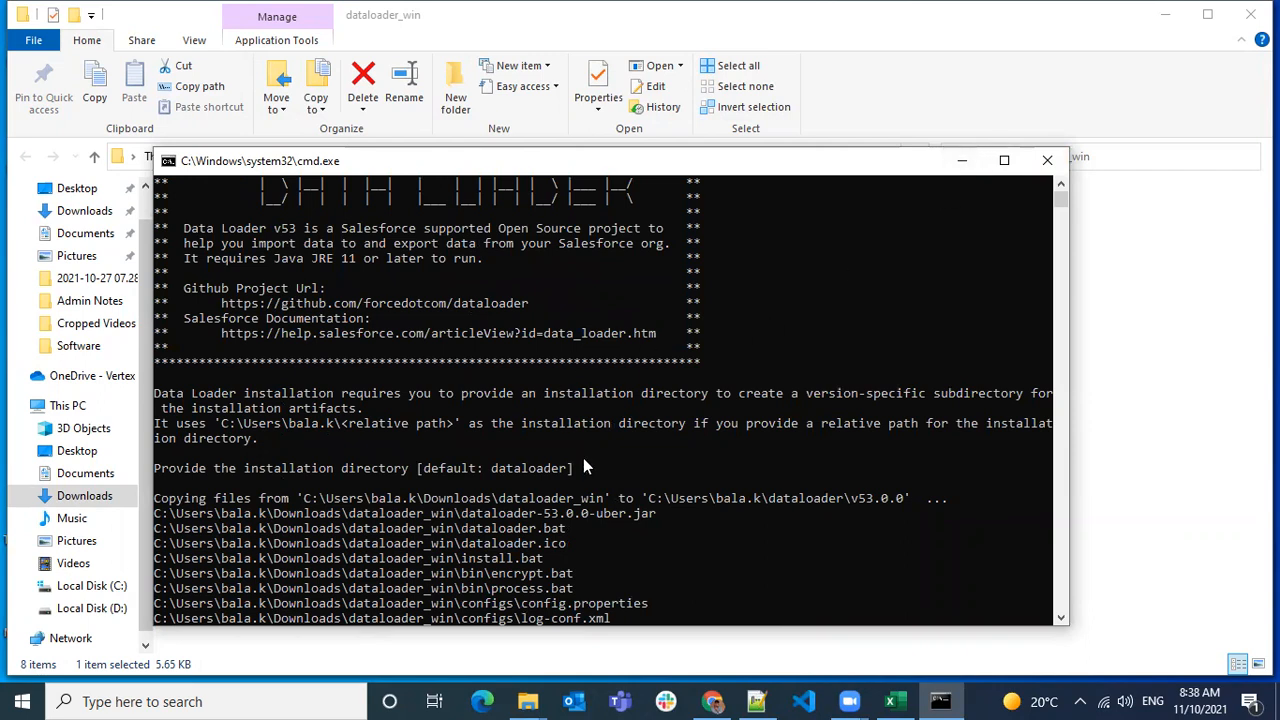
scroll(584, 462, up, 1)
scroll(609, 441, down, 3)
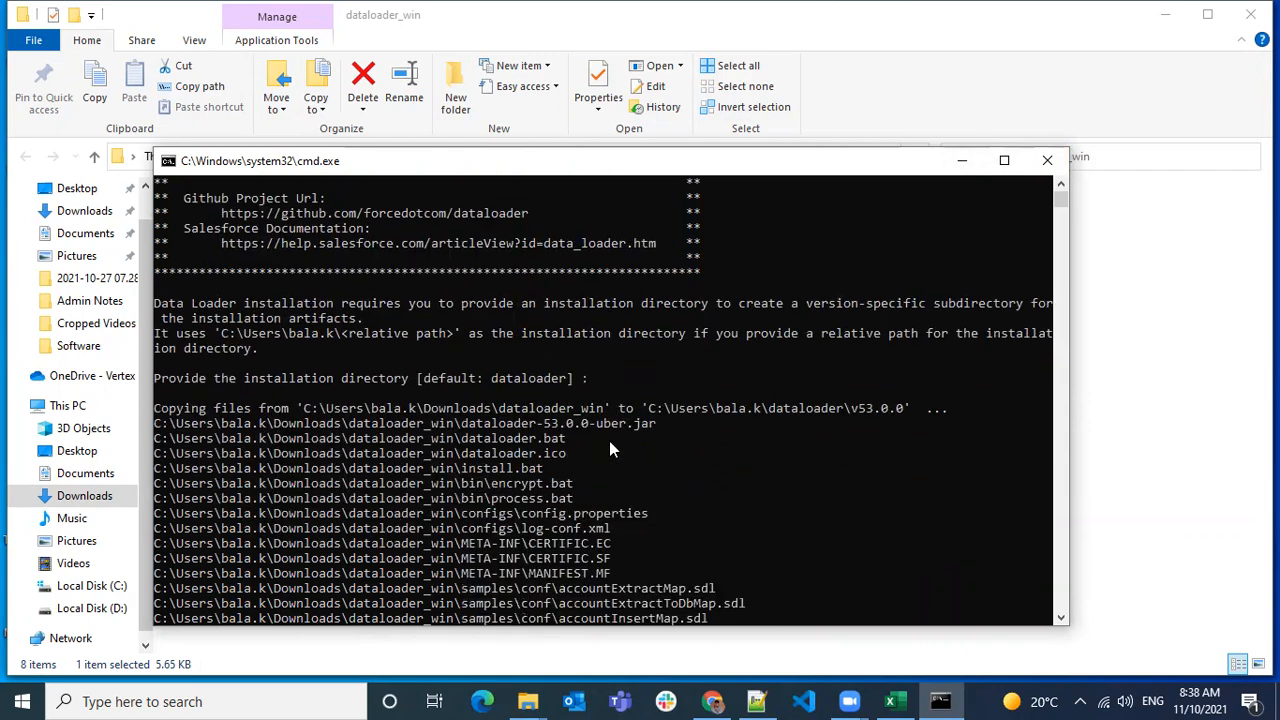
scroll(609, 441, down, 11)
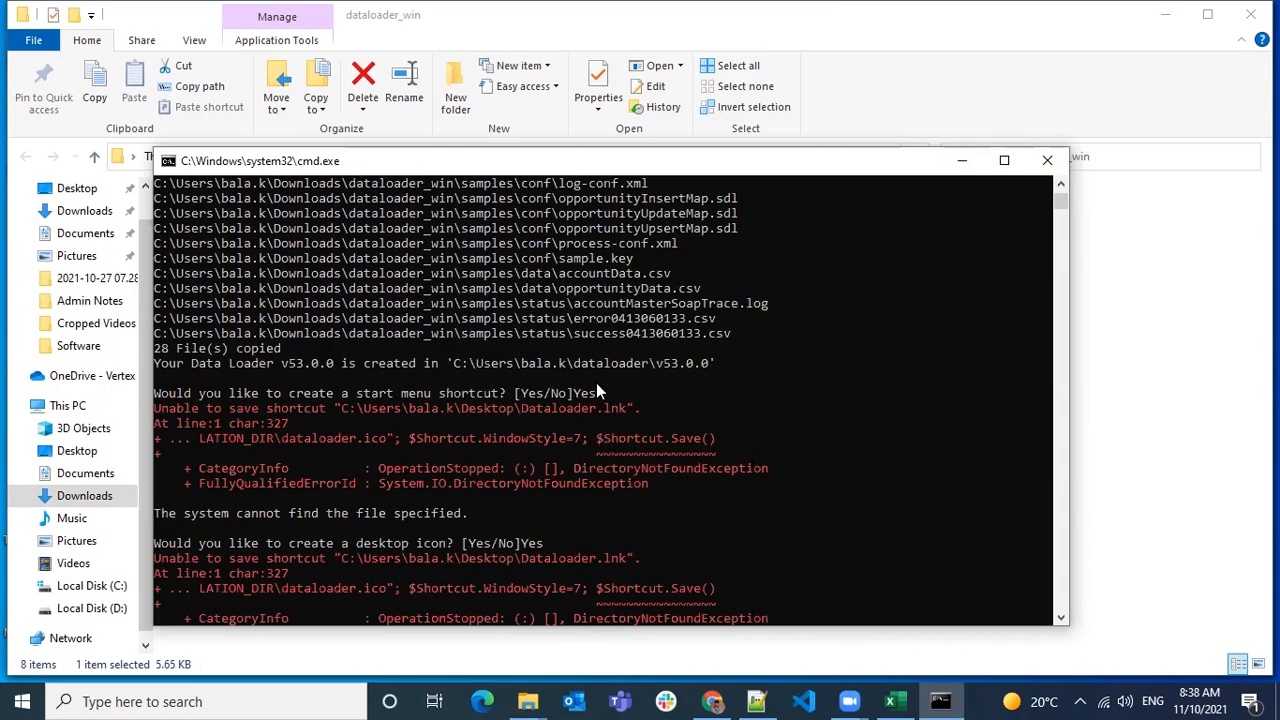
click(1046, 162)
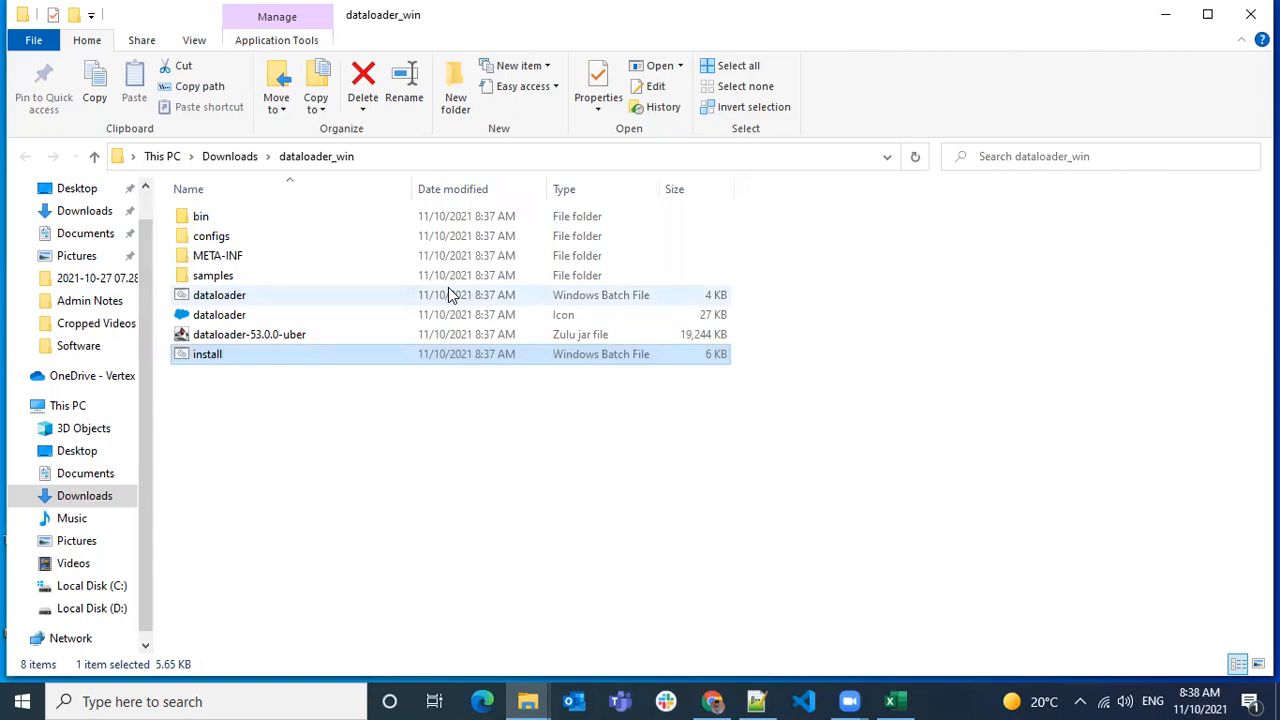
- Switch to Notepad++ and look at the Reports and Report Types topics in the Admin Class Notes
click(300, 278)
click(712, 701)
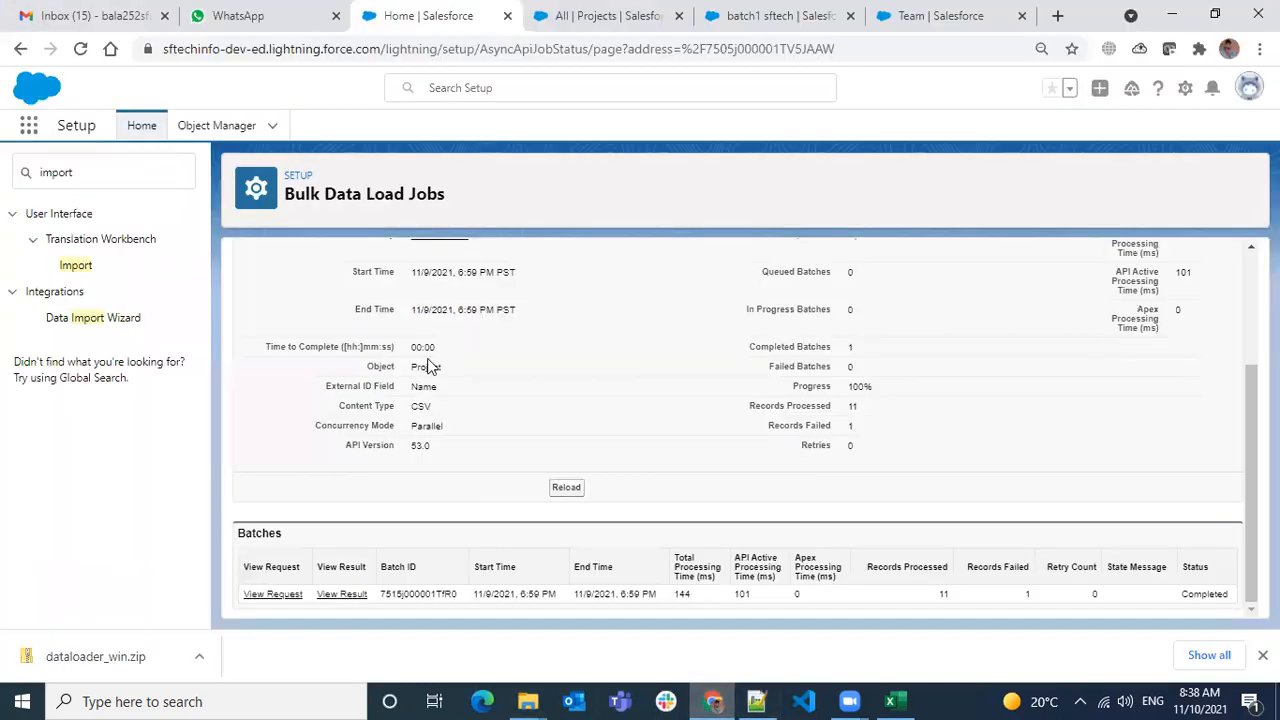
click(756, 701)
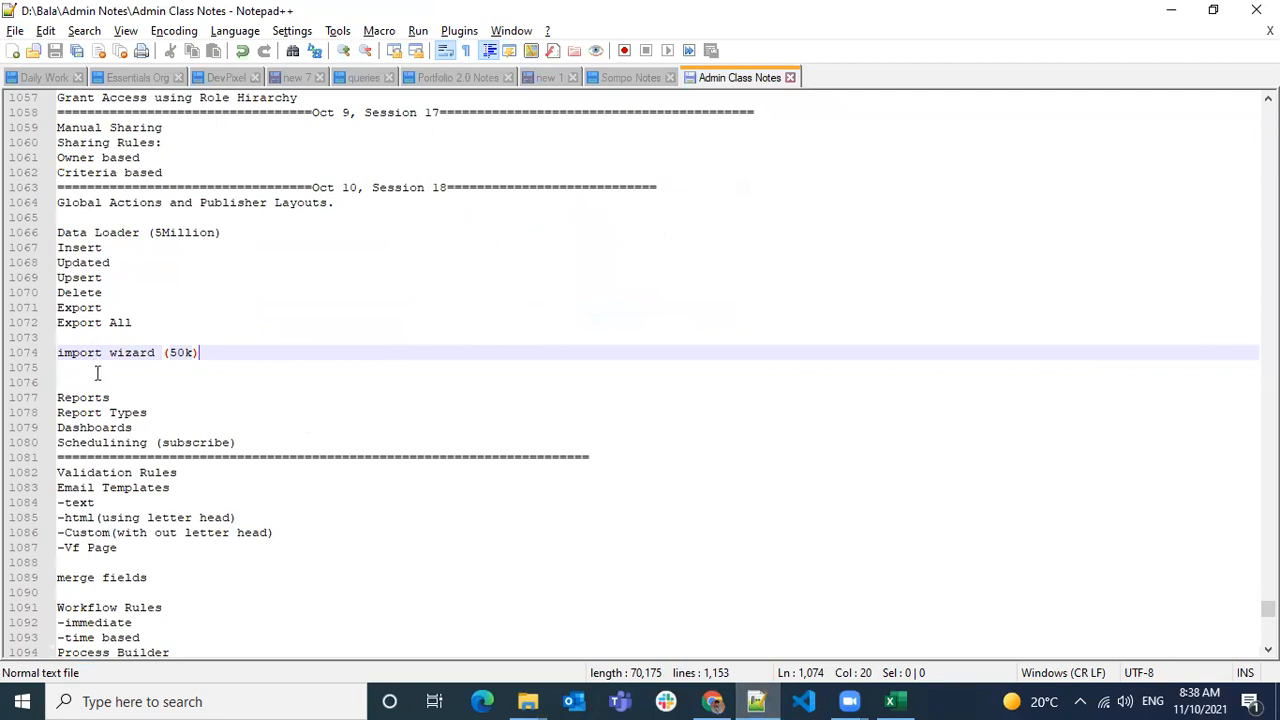
drag(82, 397, 220, 400)
click(221, 412)
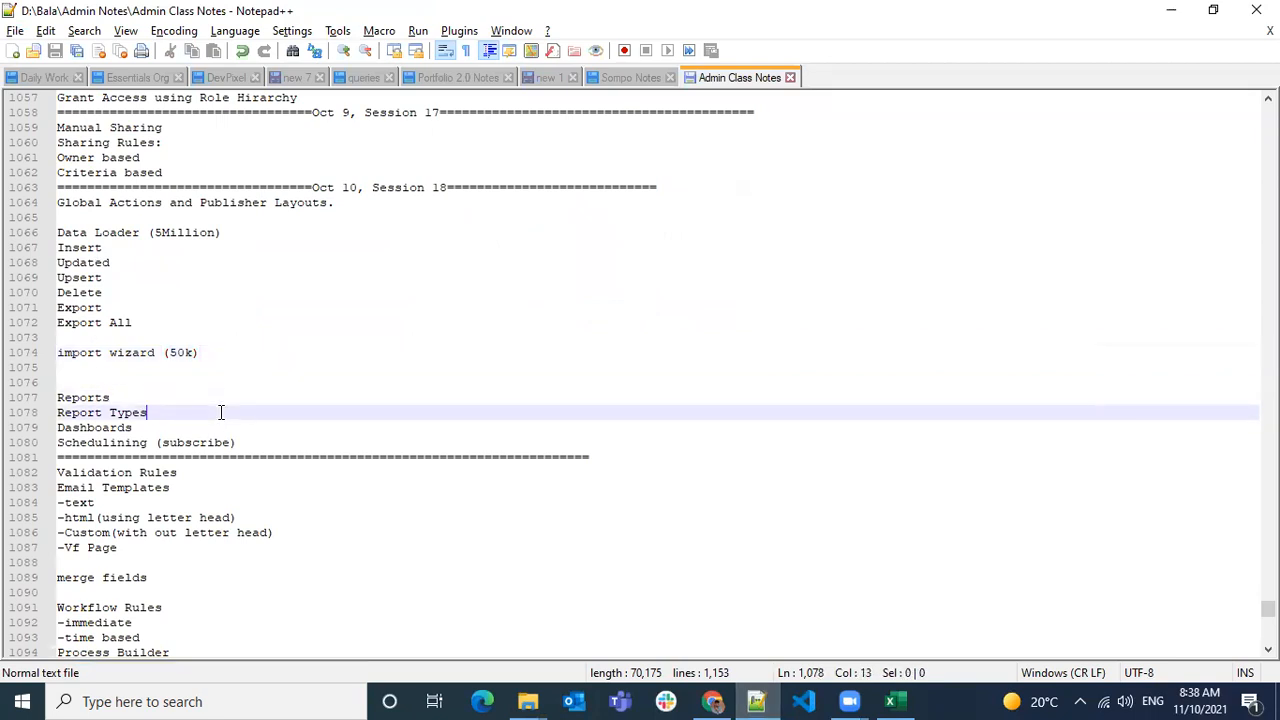
- Switch to Chrome and close the two Salesforce record tabs that follow the Projects list
click(712, 701)
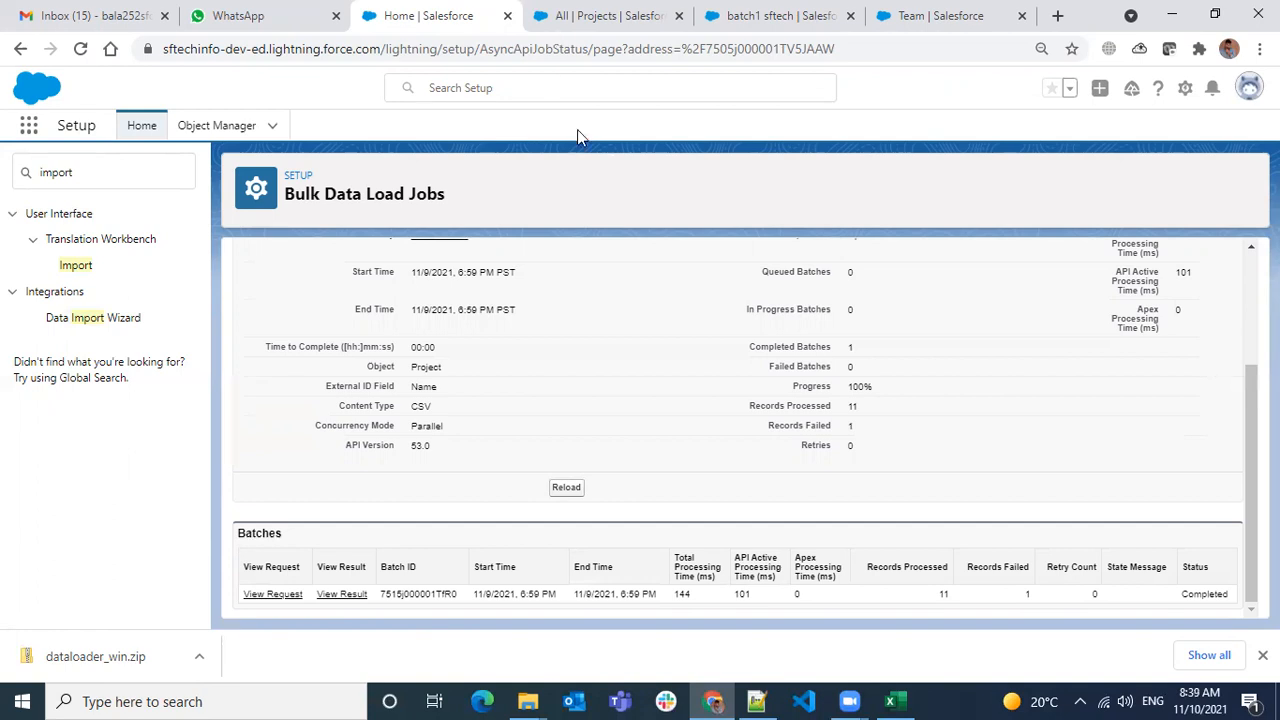
key(ctrl+Tab)
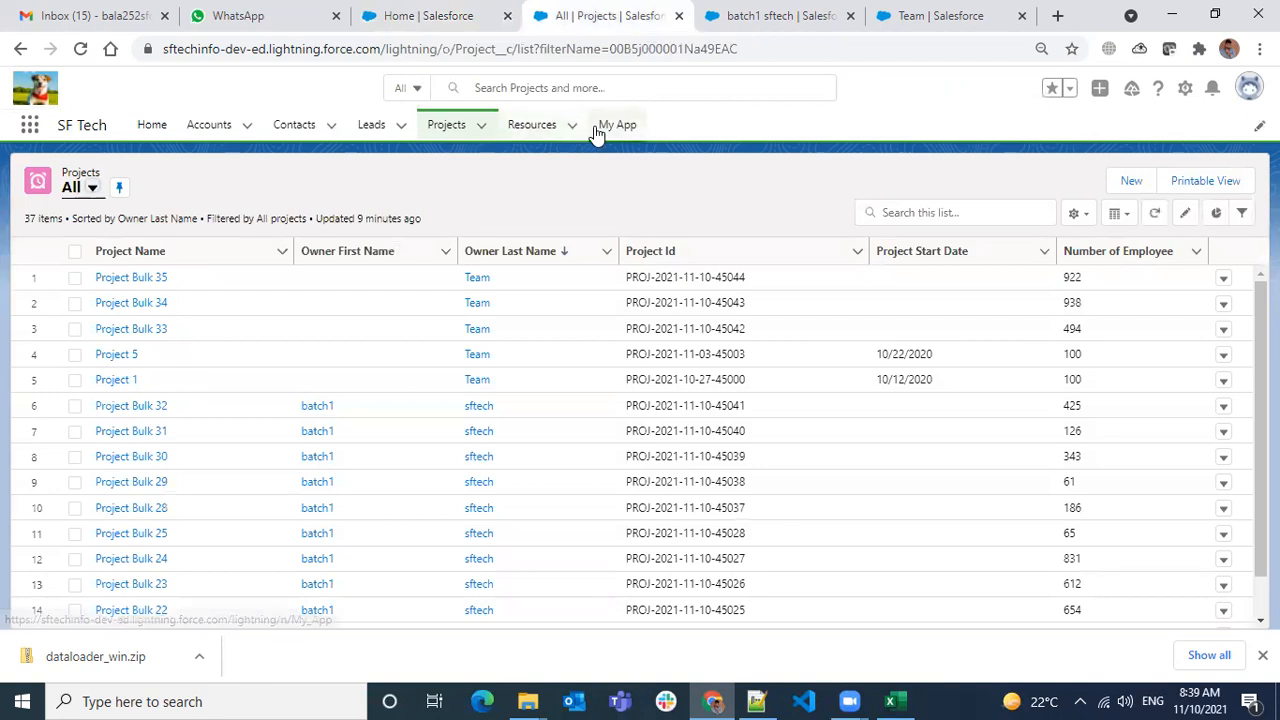
key(ctrl+Tab)
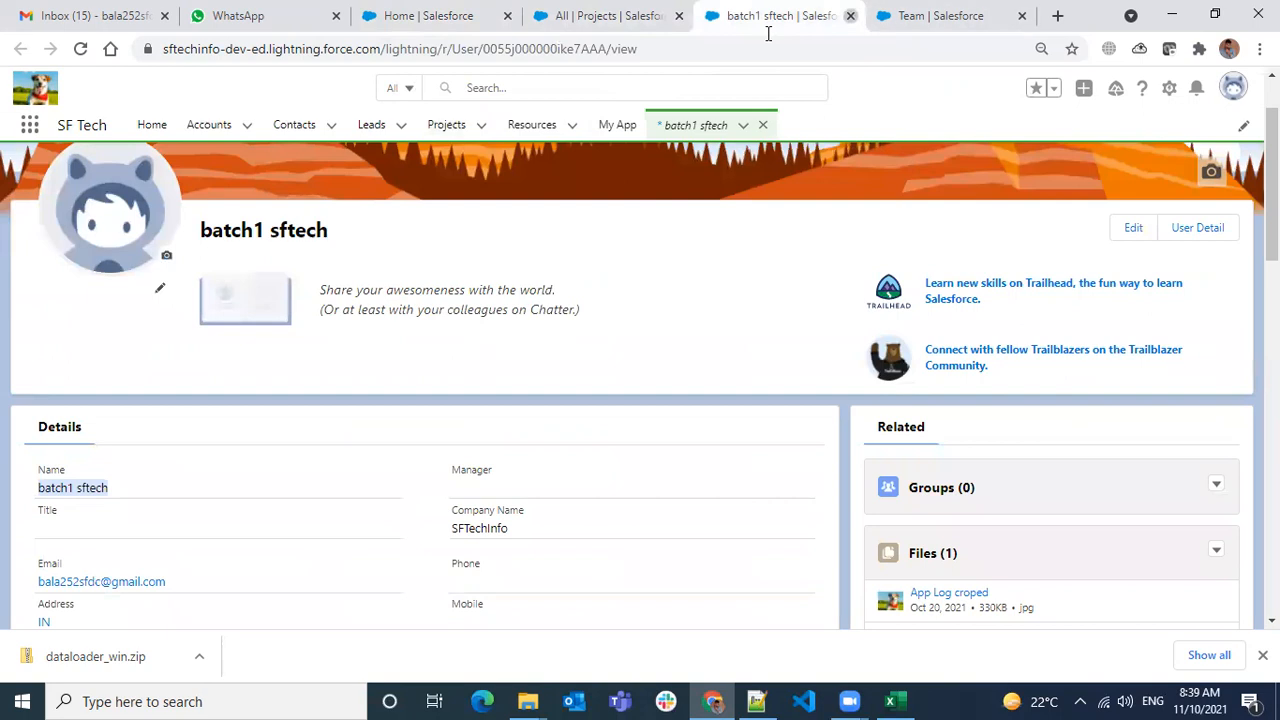
click(850, 16)
click(850, 16)
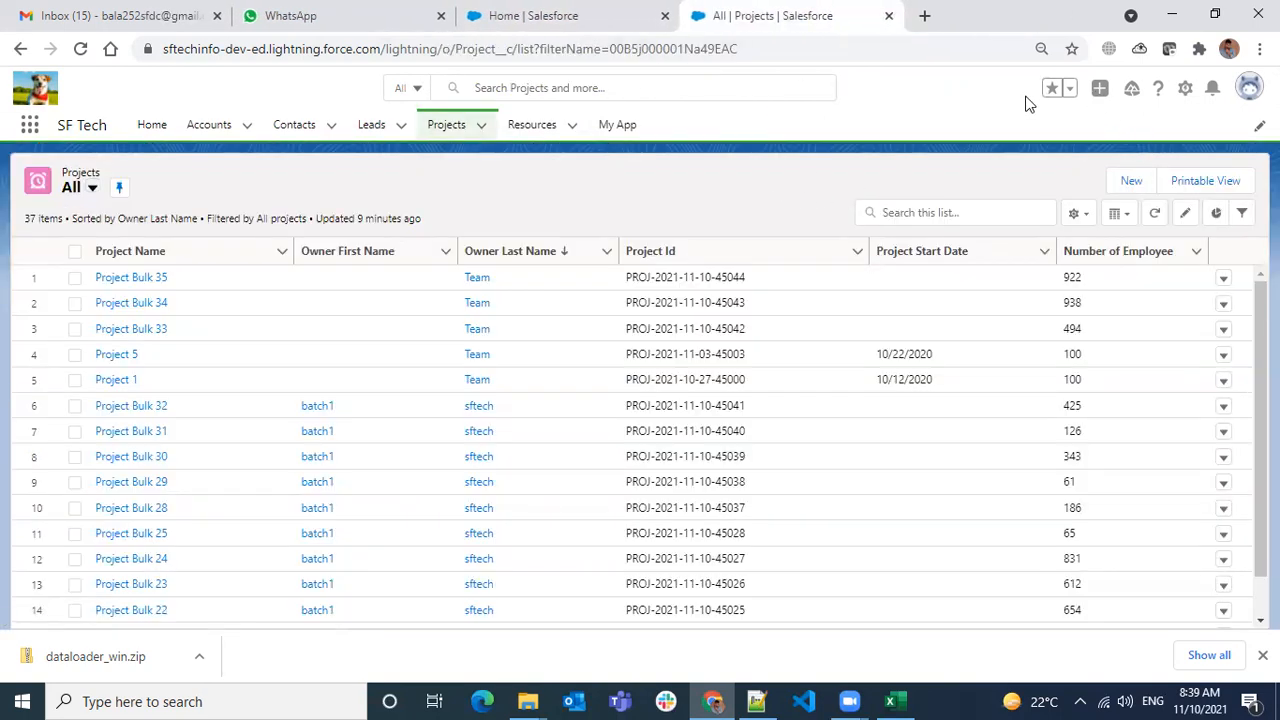
- Open Salesforce Setup, search the Object Manager for "project" and open the Project custom object
click(1185, 92)
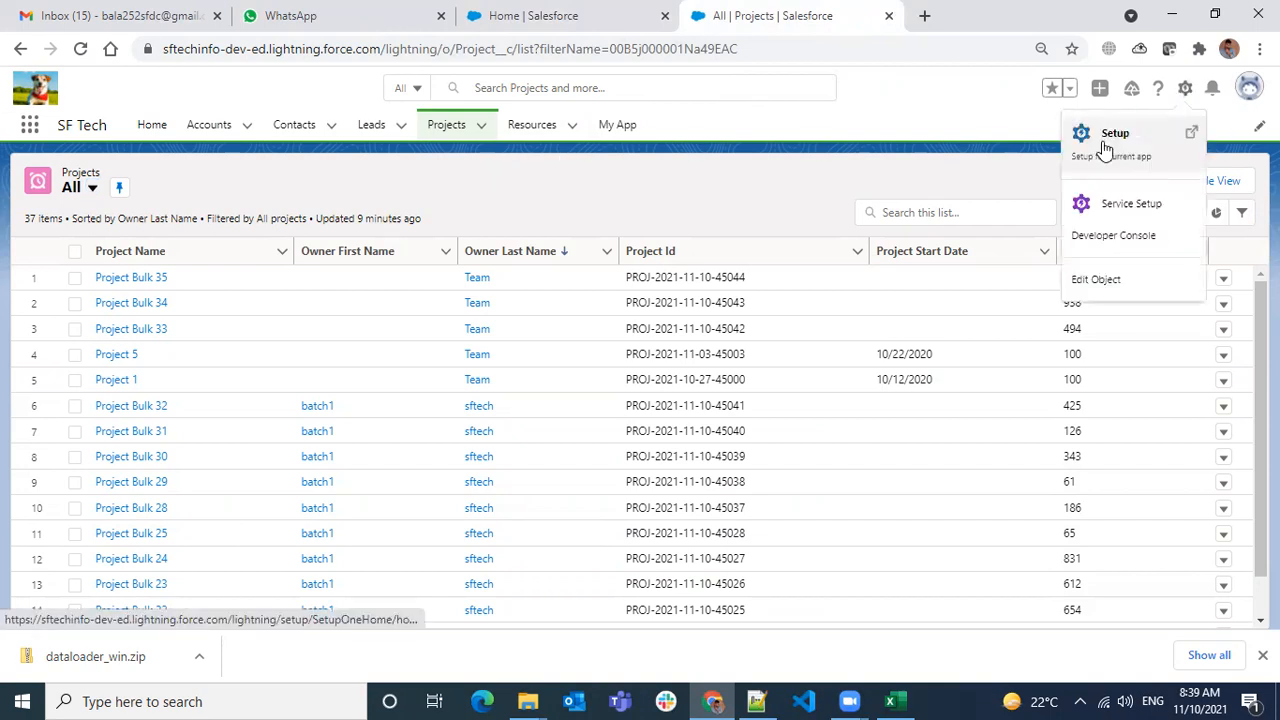
click(1112, 133)
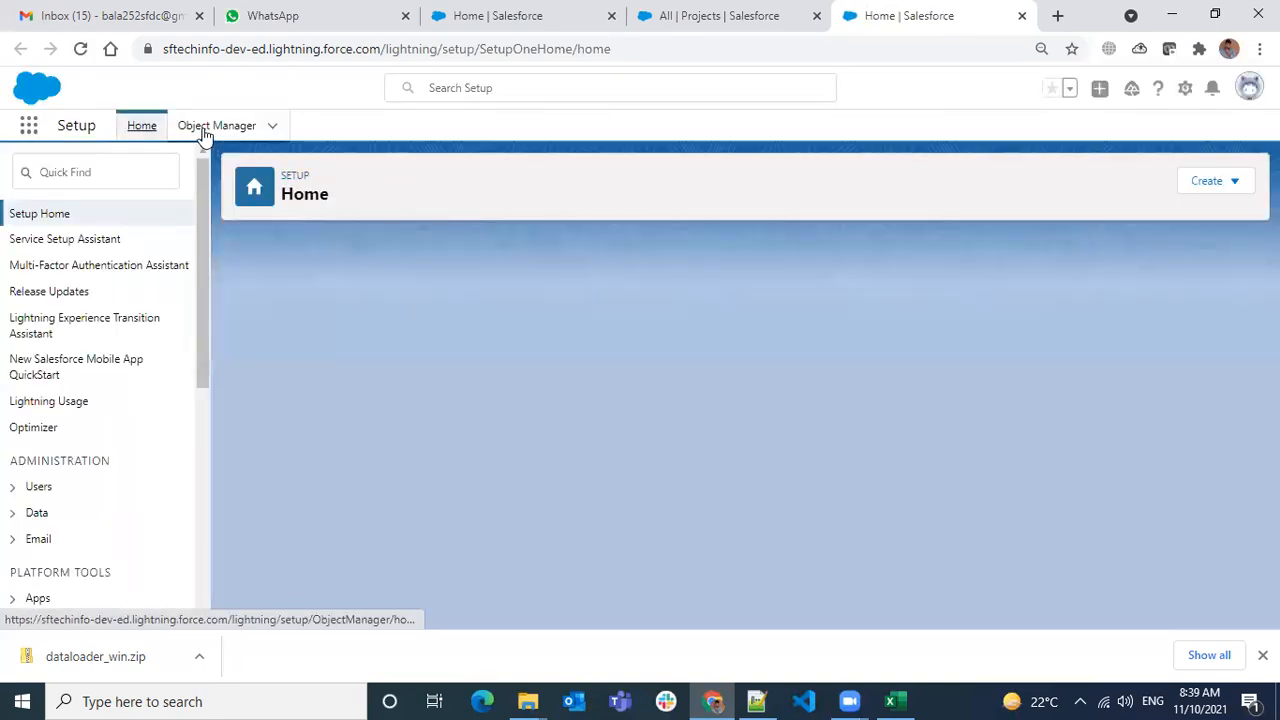
click(218, 132)
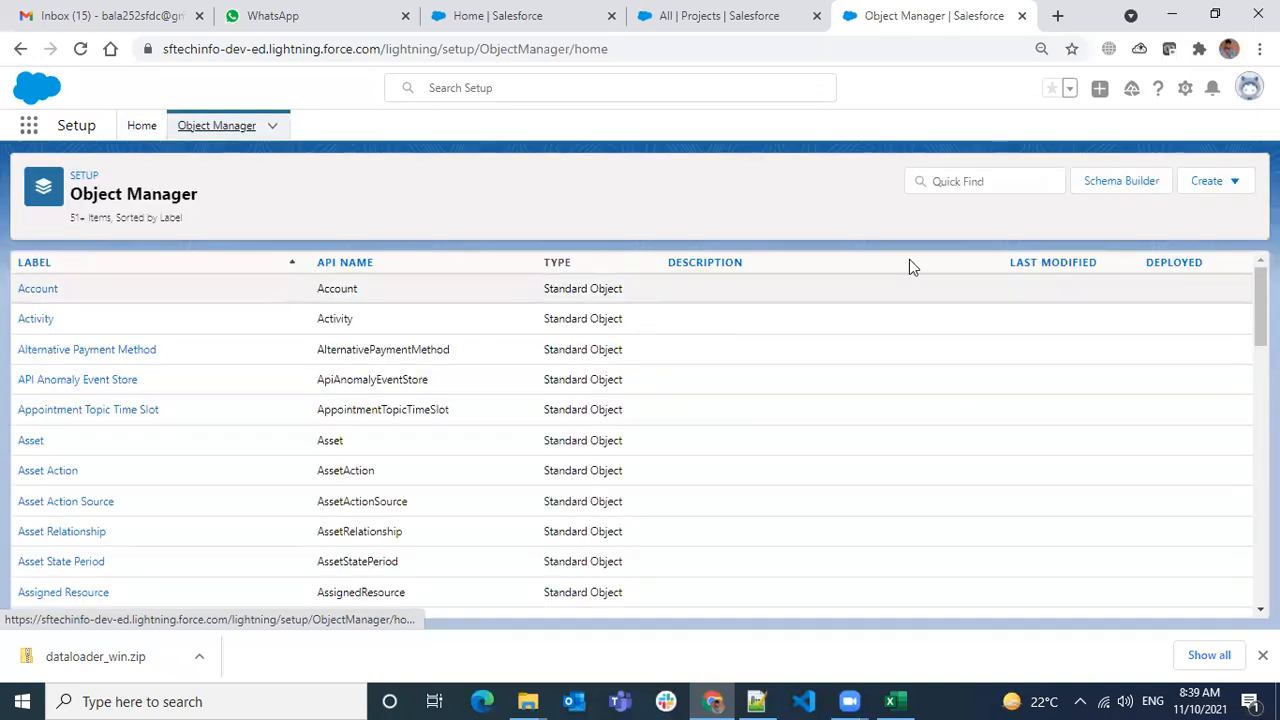
click(960, 180)
text(project)
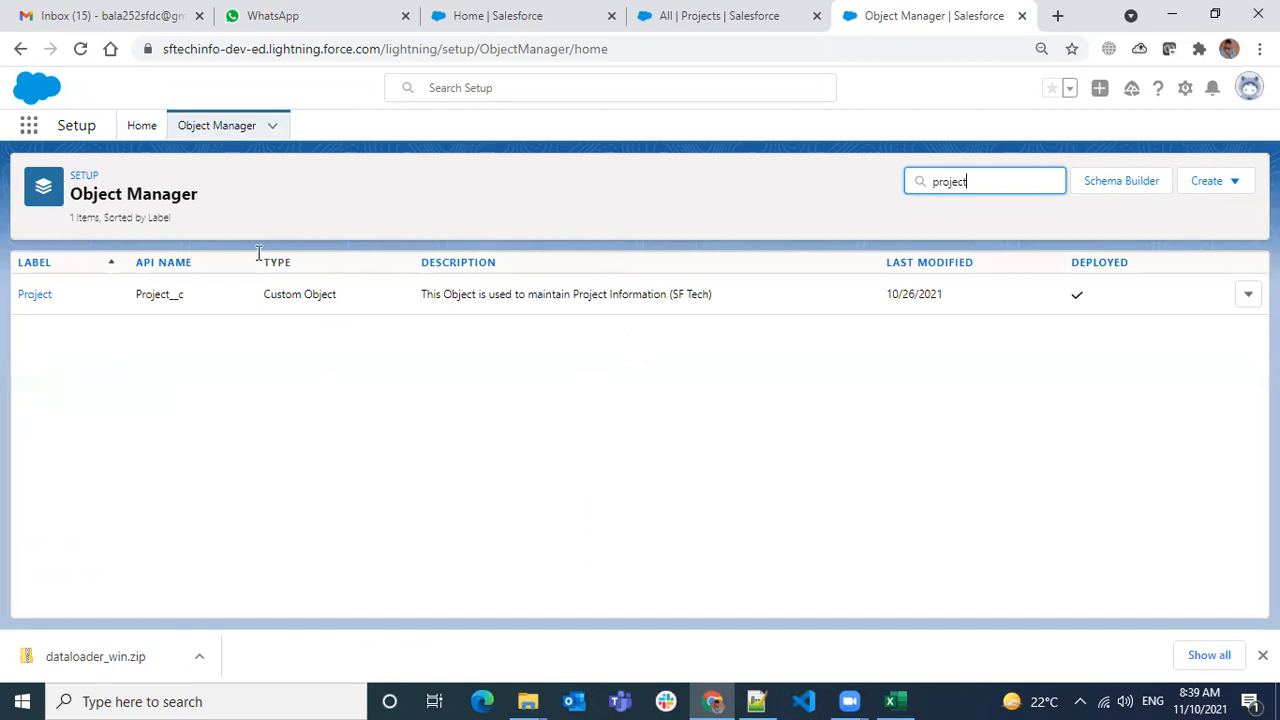
click(53, 290)
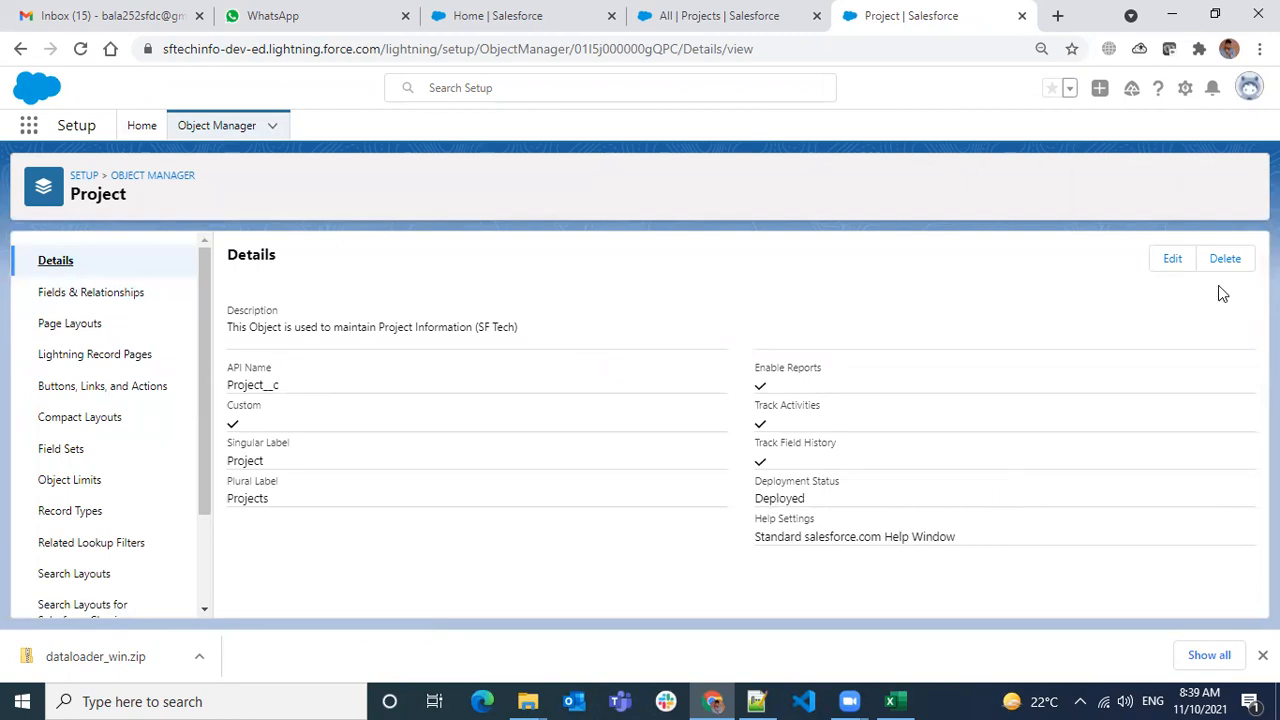
- Open the Project object's definition for editing and look at the Allow Reports option under Optional Features
drag(771, 366, 820, 368)
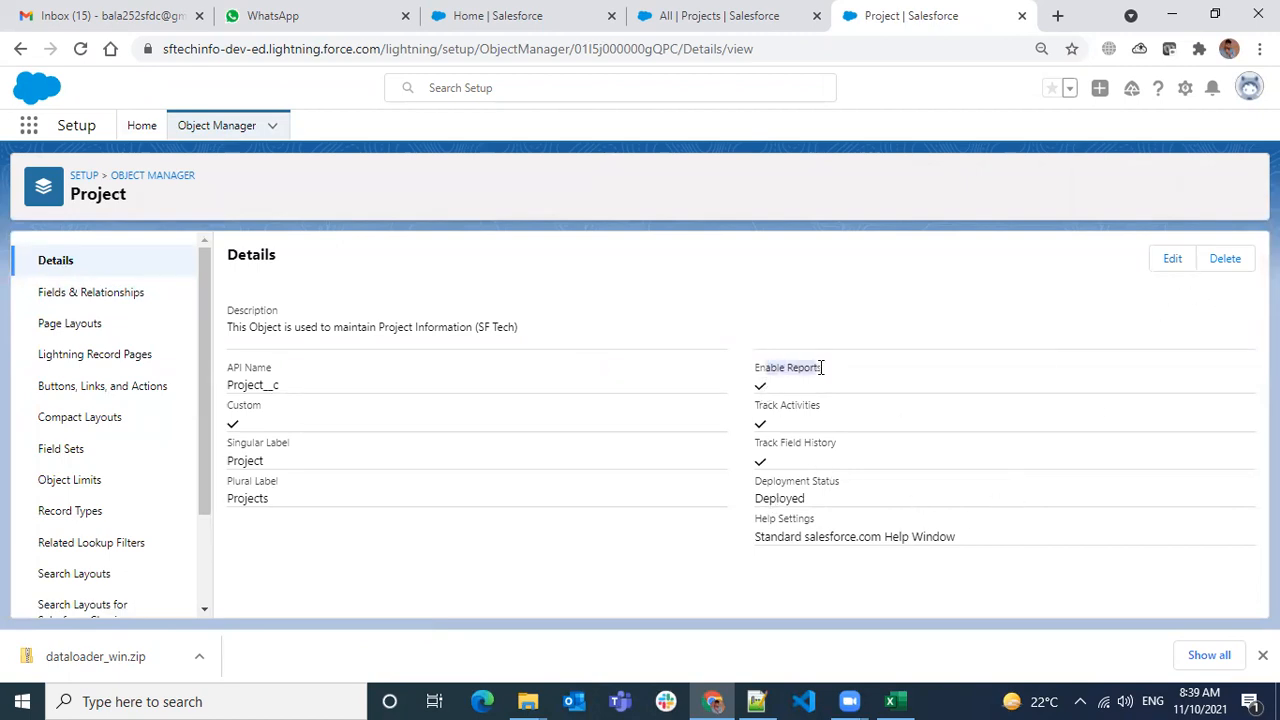
click(1171, 262)
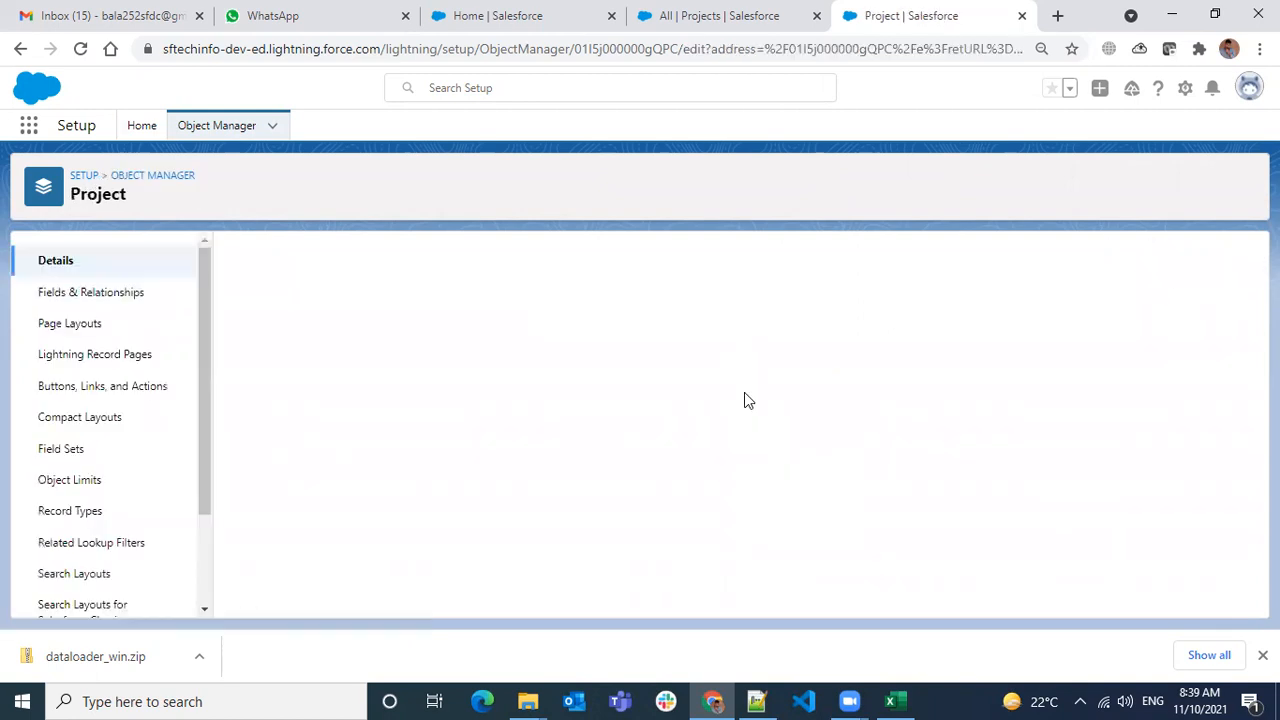
scroll(750, 398, down, 5)
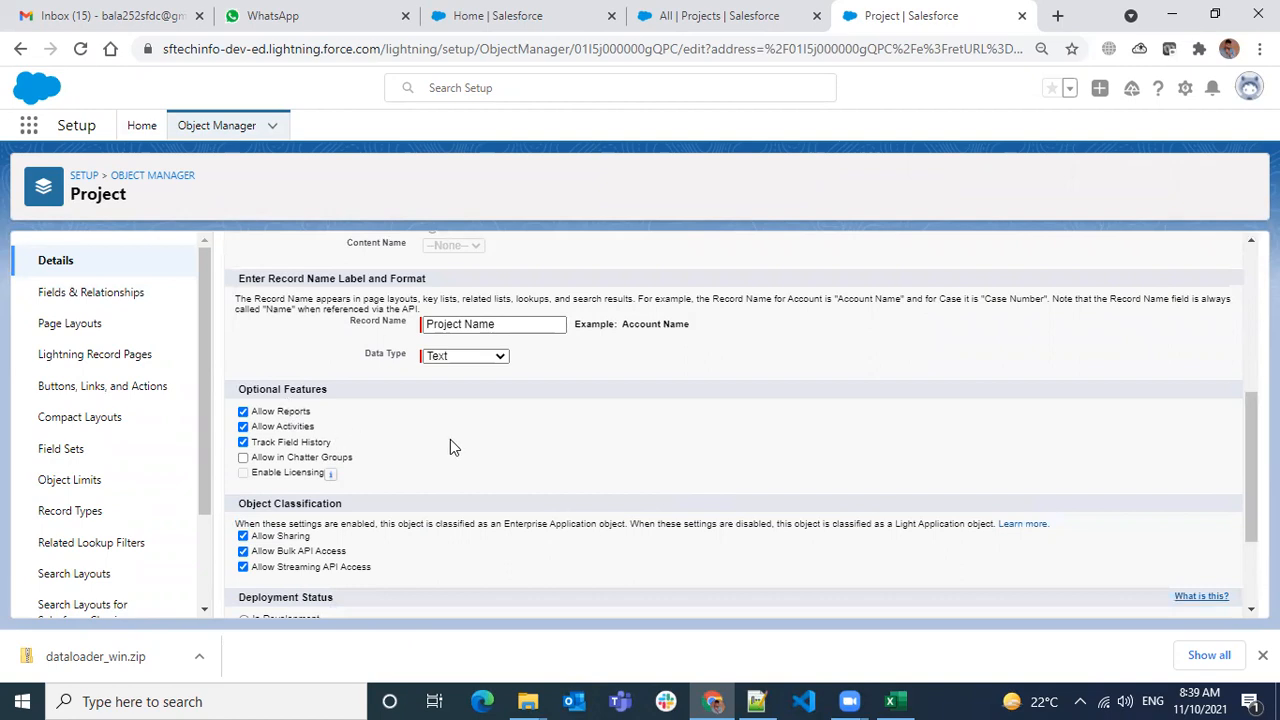
- Cancel editing the Project object's definition and open Reports by searching the apps and items for "report"
scroll(470, 430, up, 4)
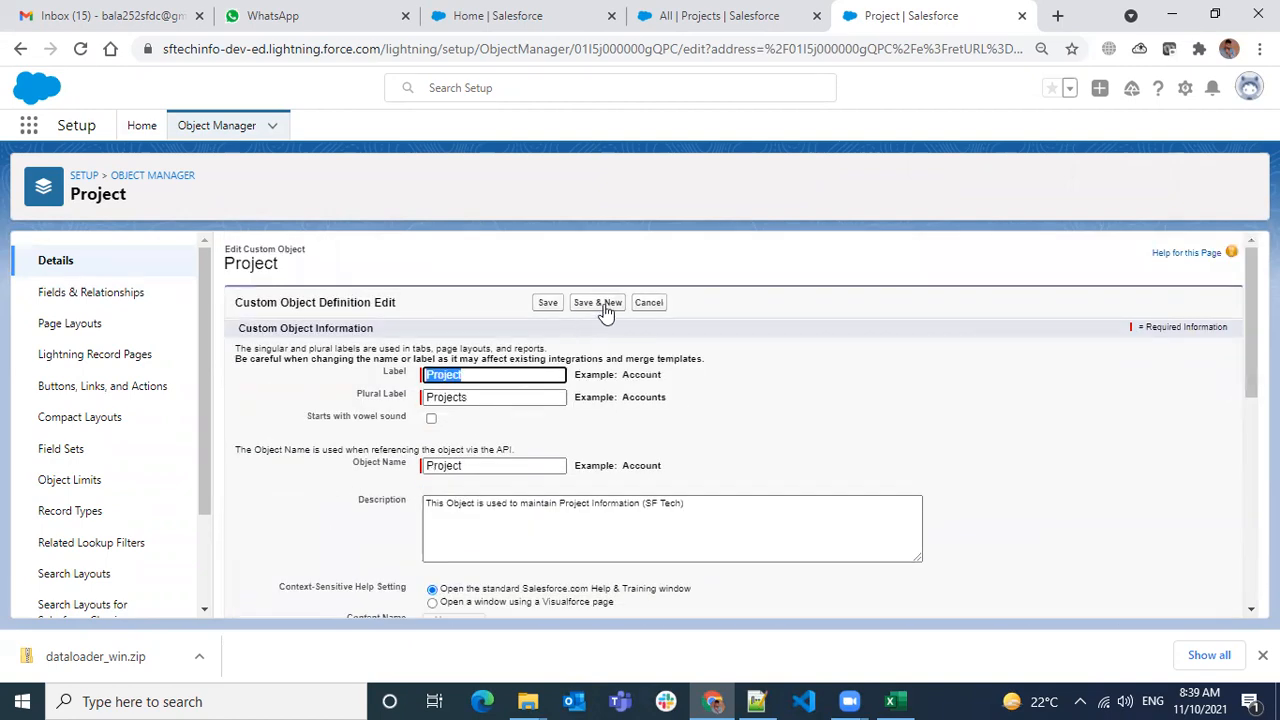
click(647, 304)
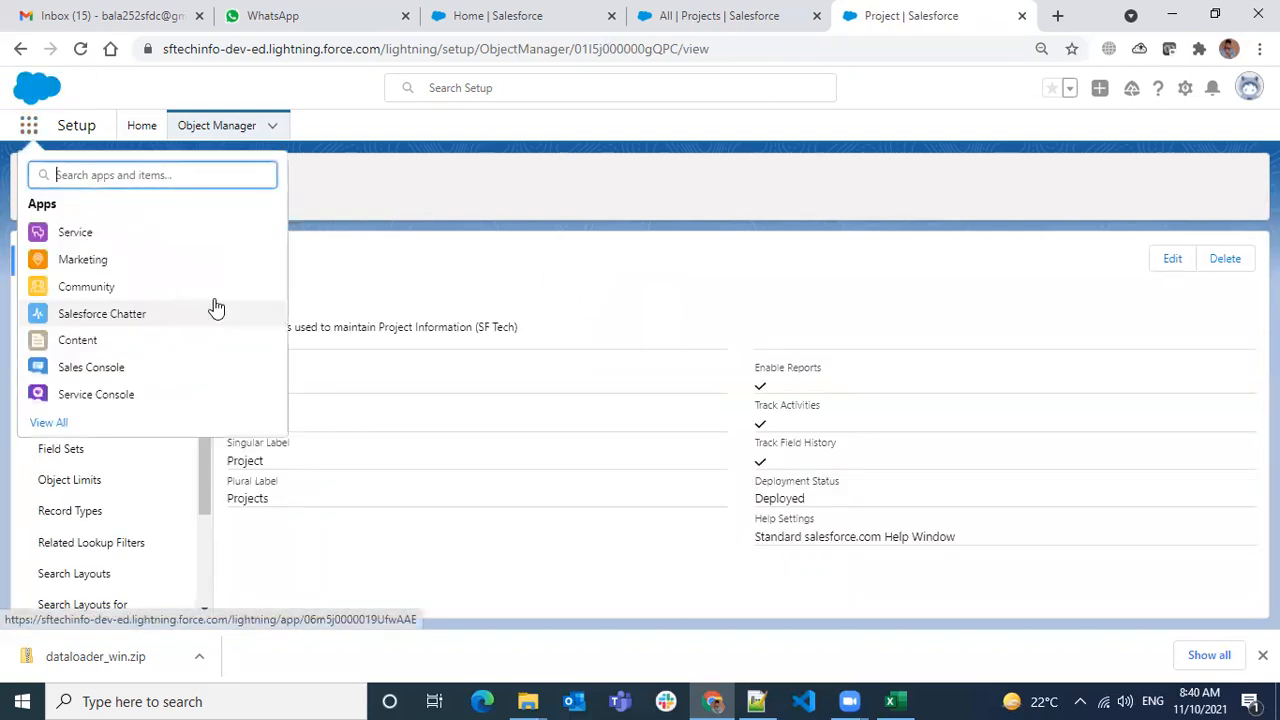
text(report)
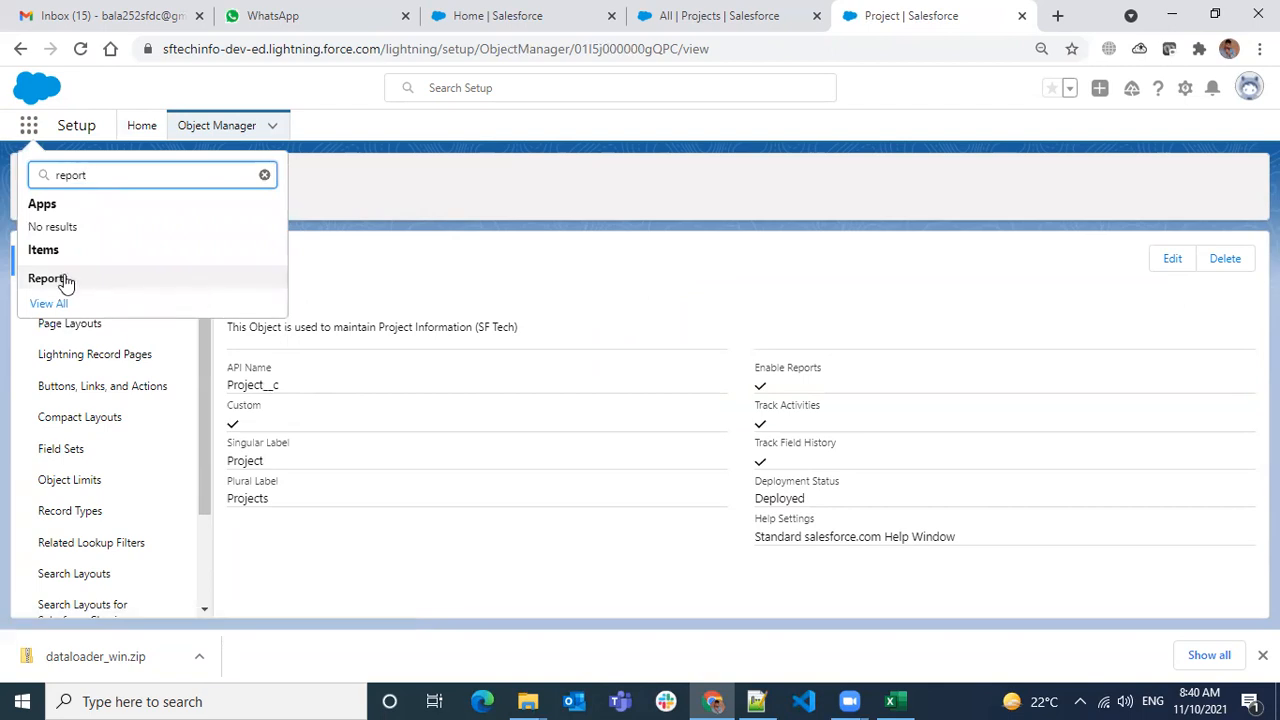
click(60, 280)
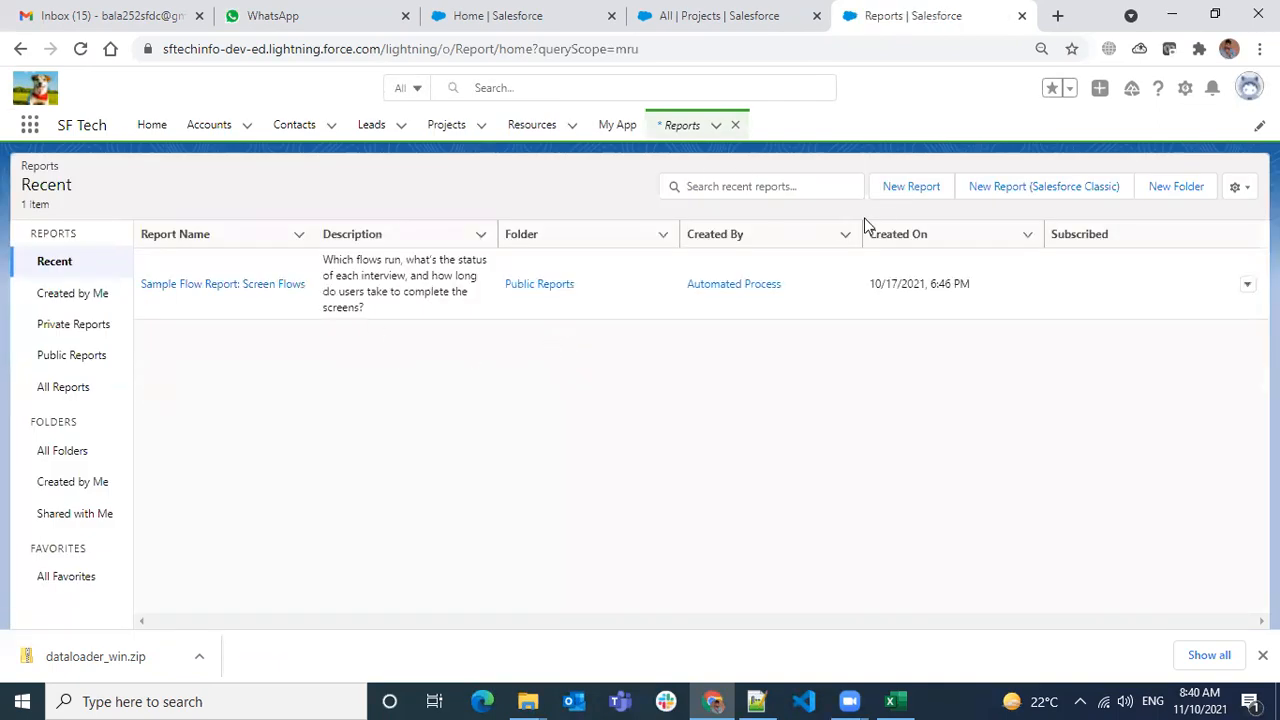
- Start a new report, search the report types for "project" and continue with the Projects report type
click(899, 194)
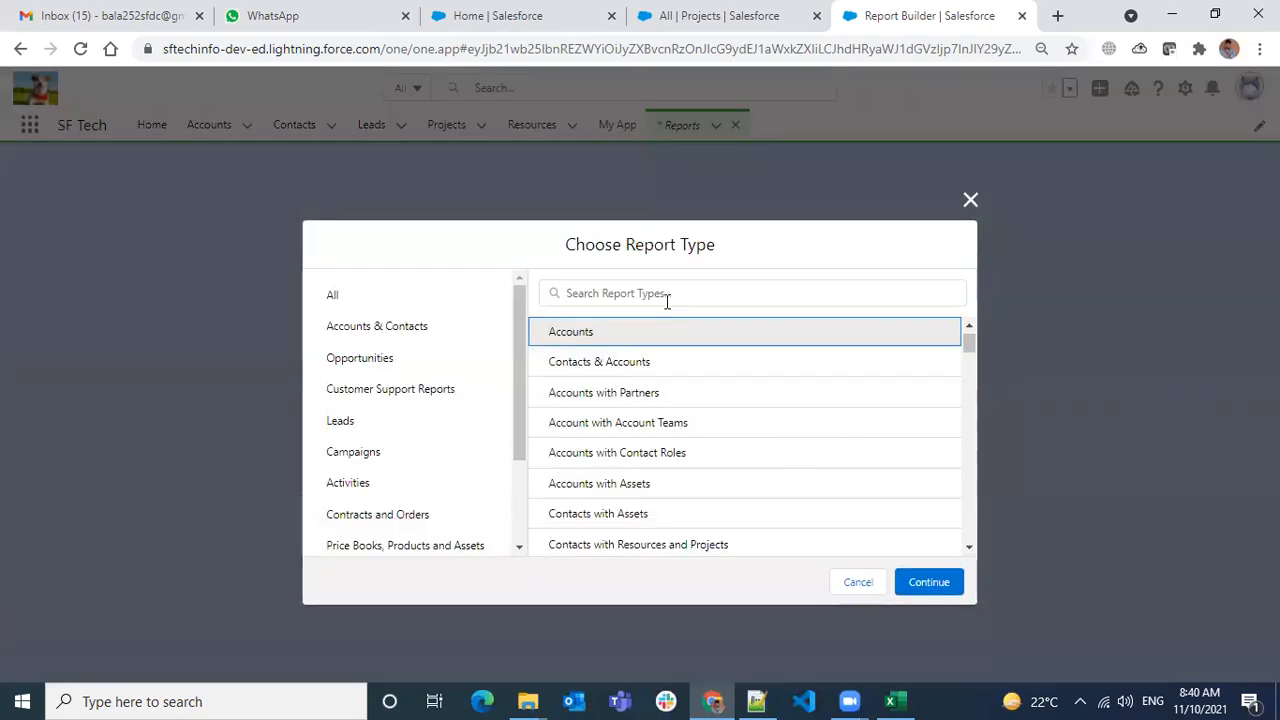
click(667, 298)
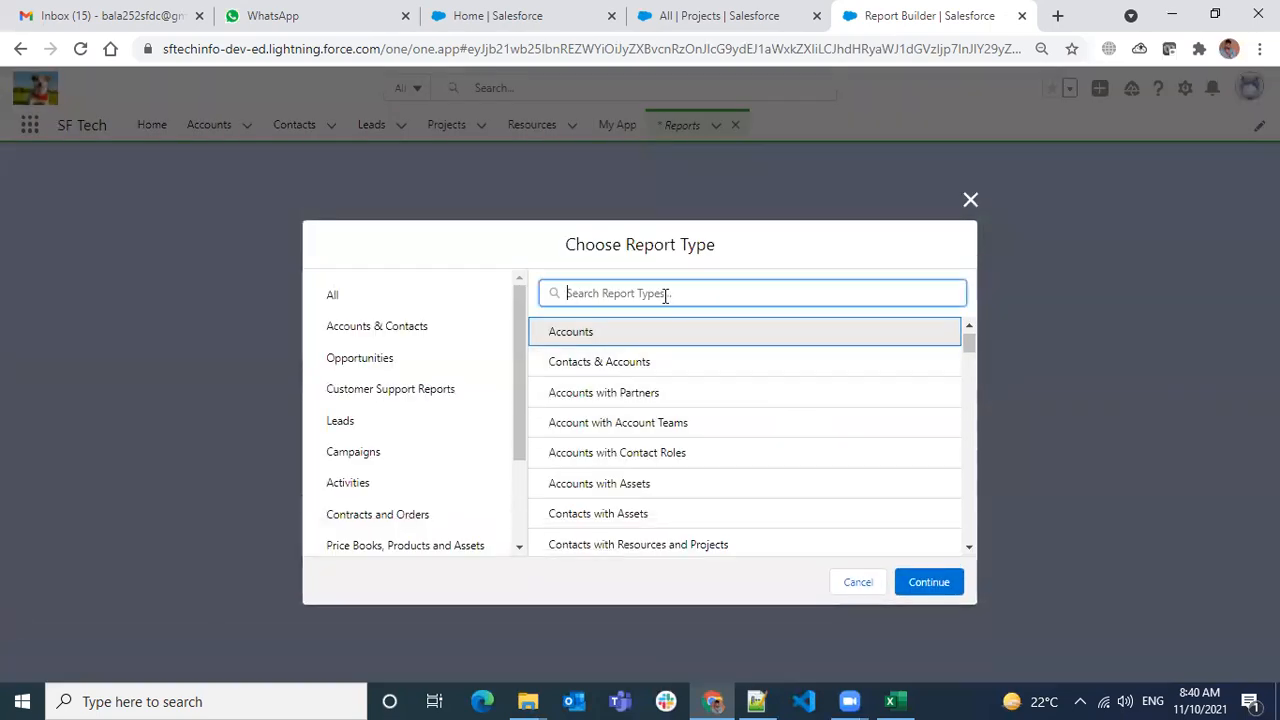
text(project)
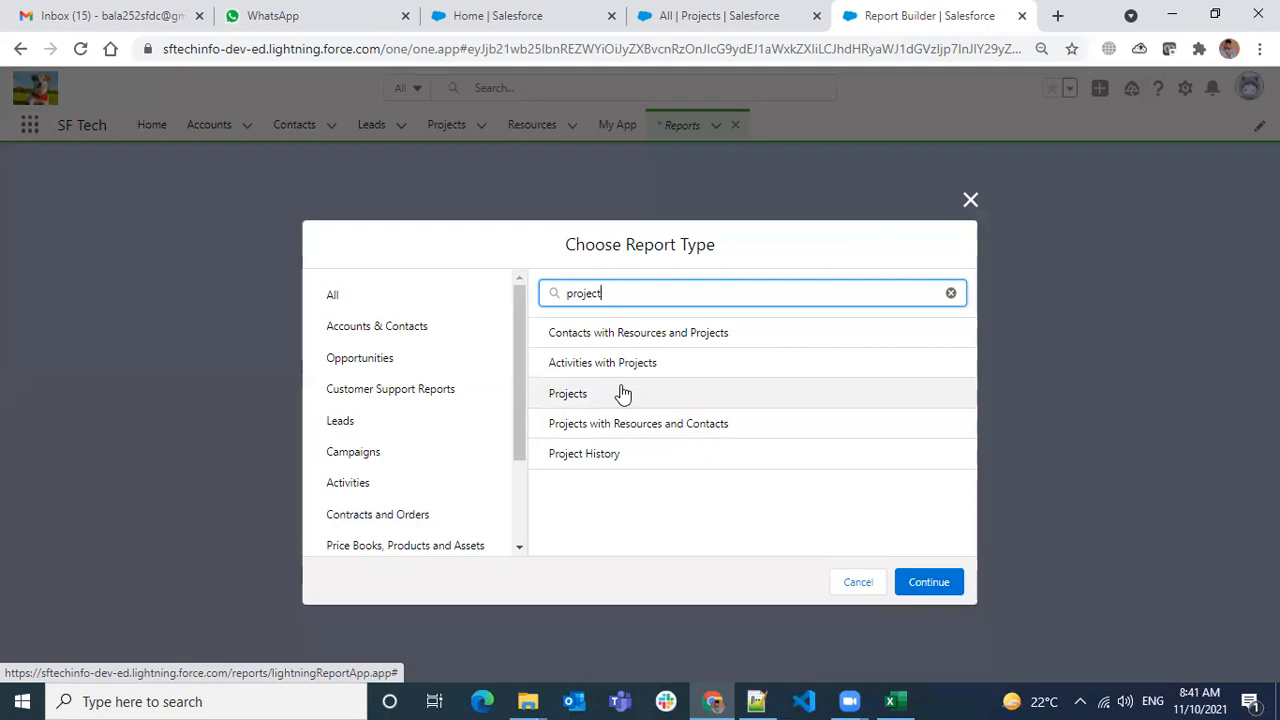
click(643, 437)
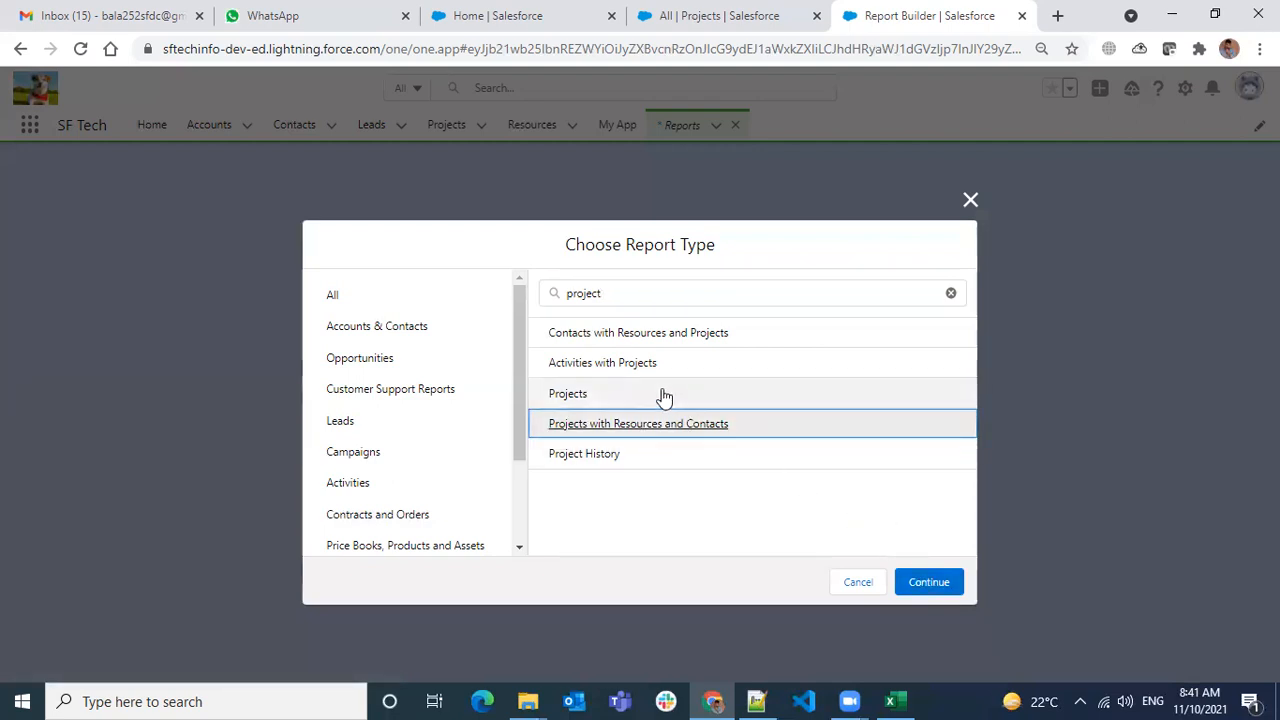
click(591, 462)
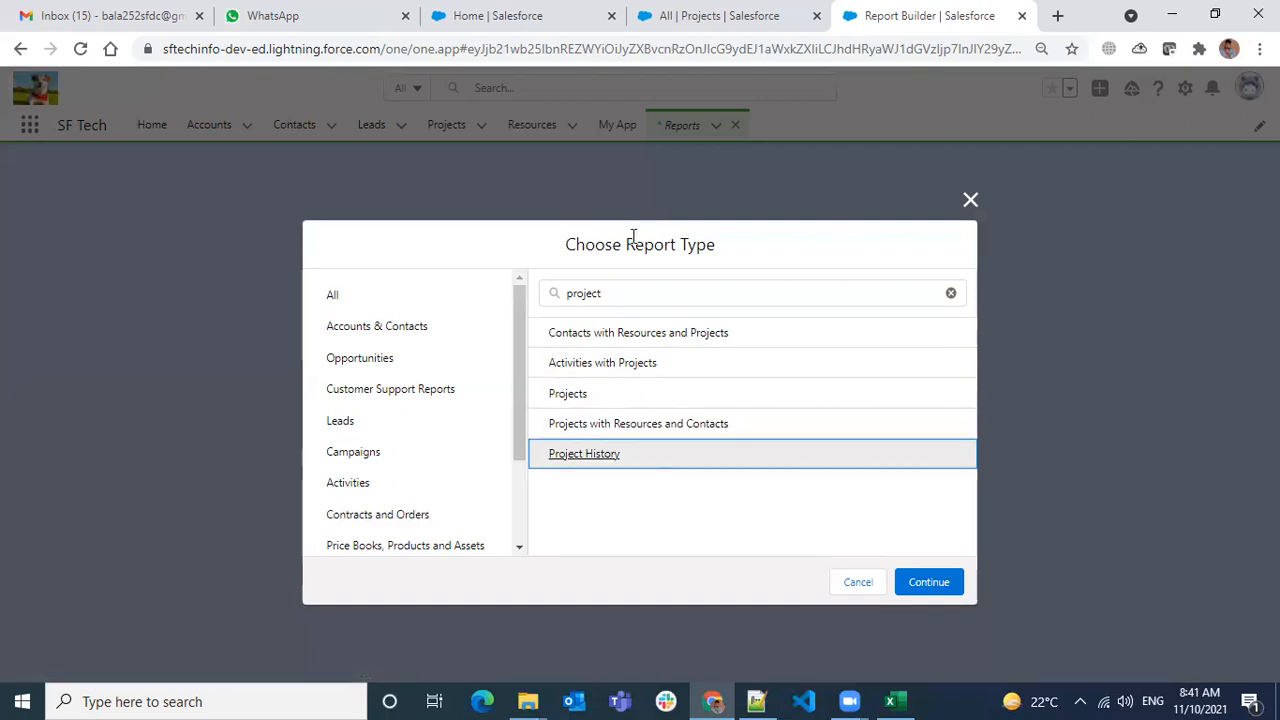
drag(634, 242, 735, 250)
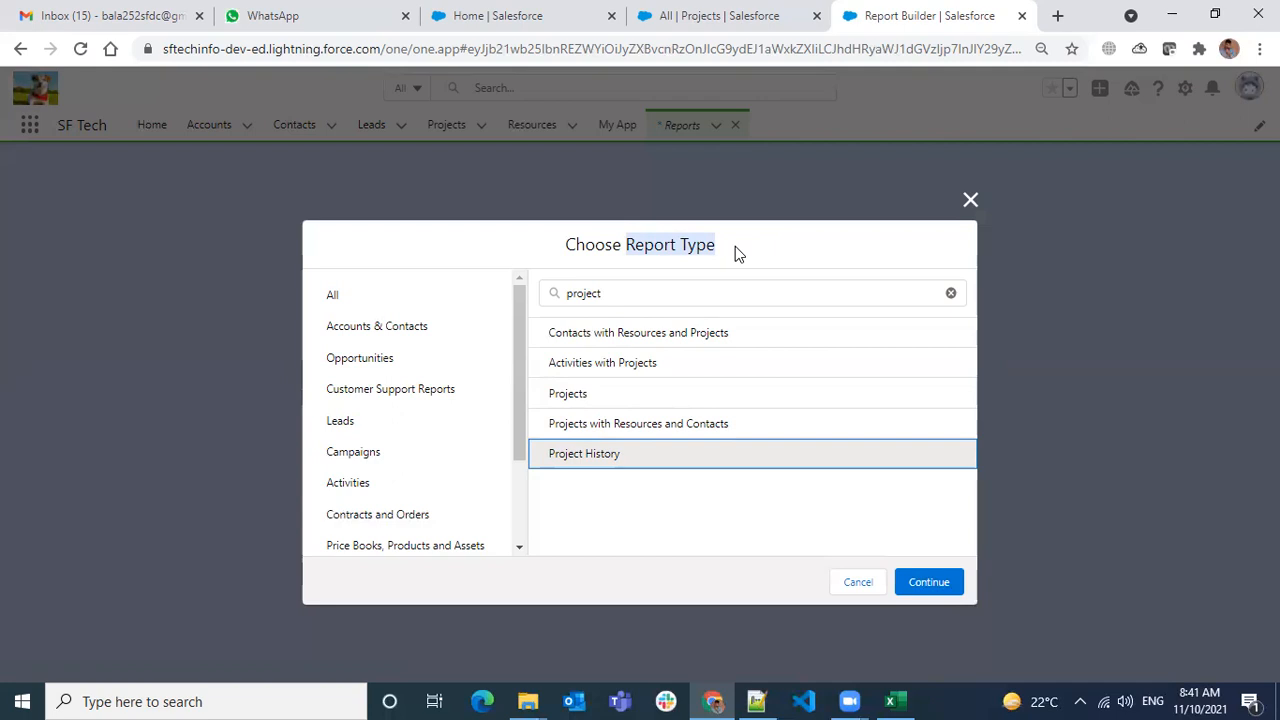
click(560, 395)
click(924, 583)
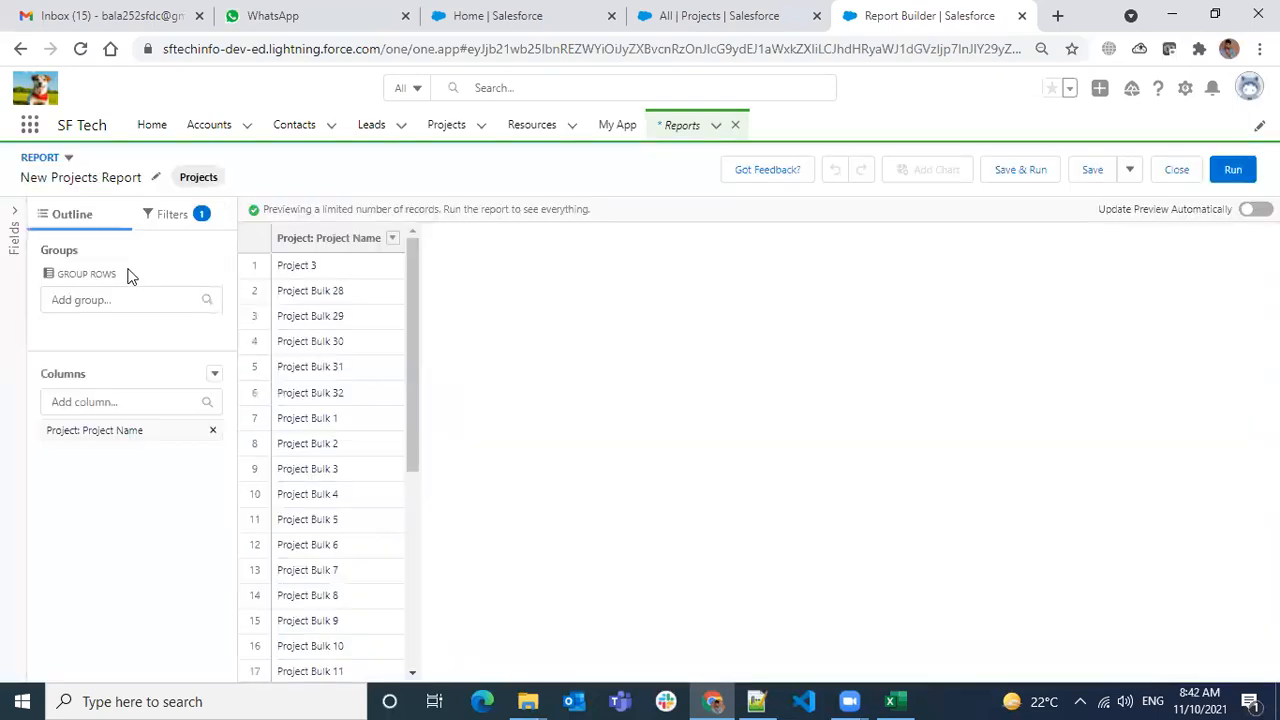
- Examine the fields available under Project: Info for the report, and hide the fields list again
click(10, 222)
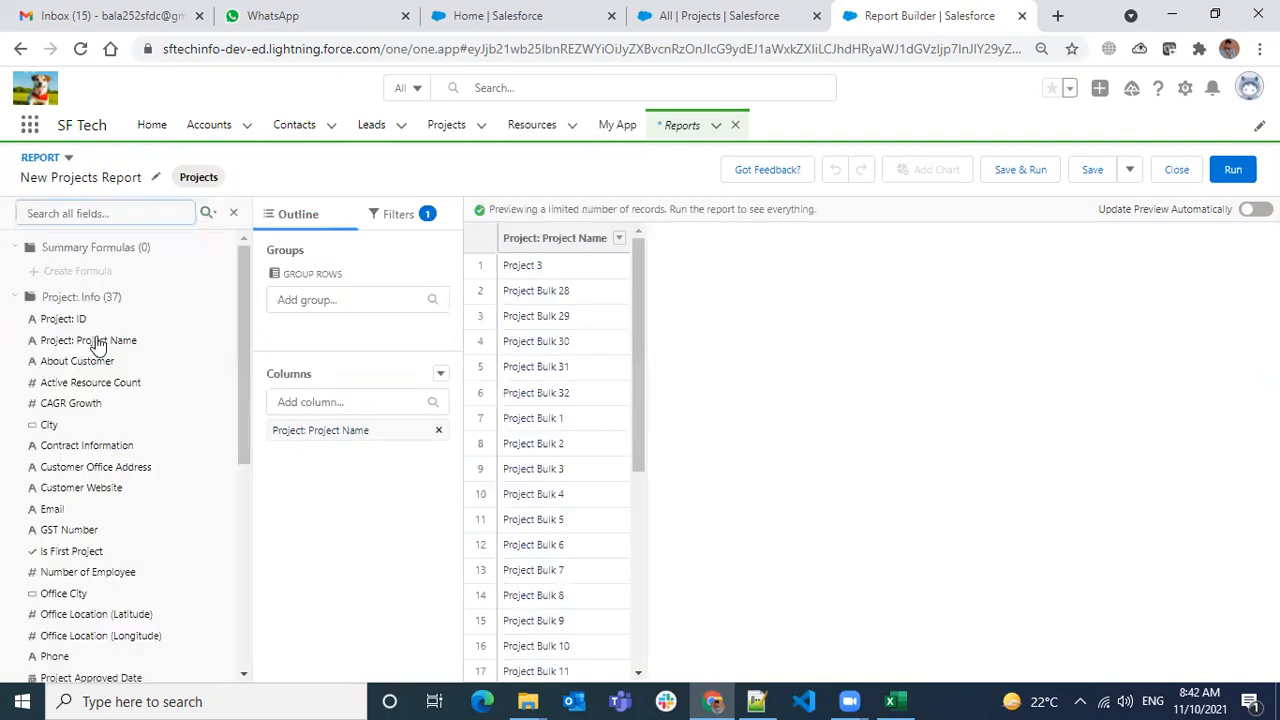
scroll(100, 343, down, 4)
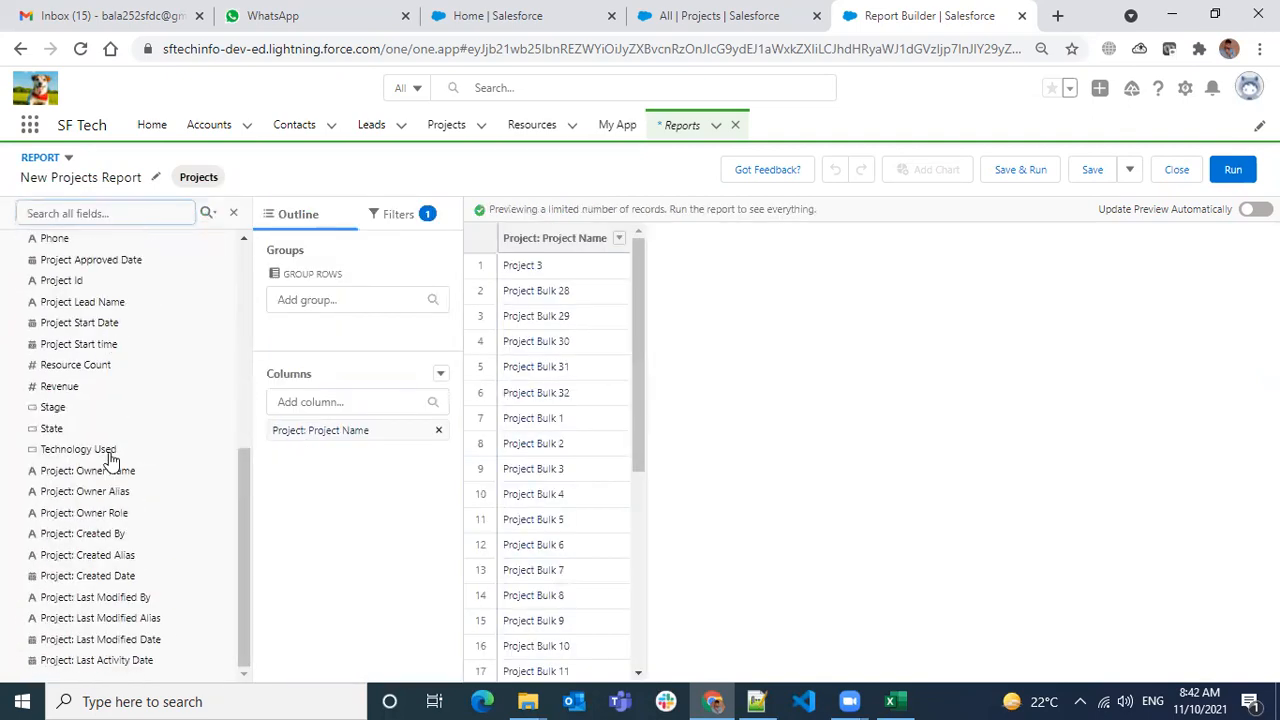
scroll(110, 460, up, 4)
scroll(115, 440, down, 4)
scroll(120, 371, up, 5)
click(13, 298)
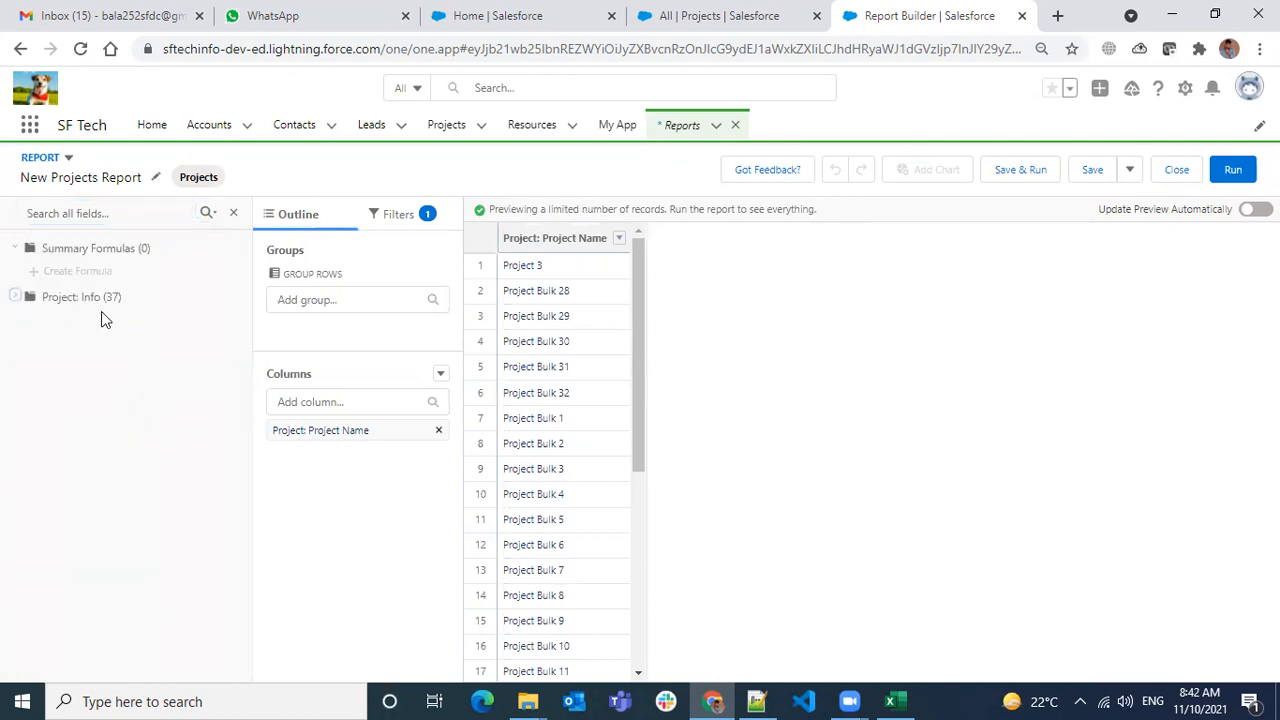
click(13, 298)
click(233, 216)
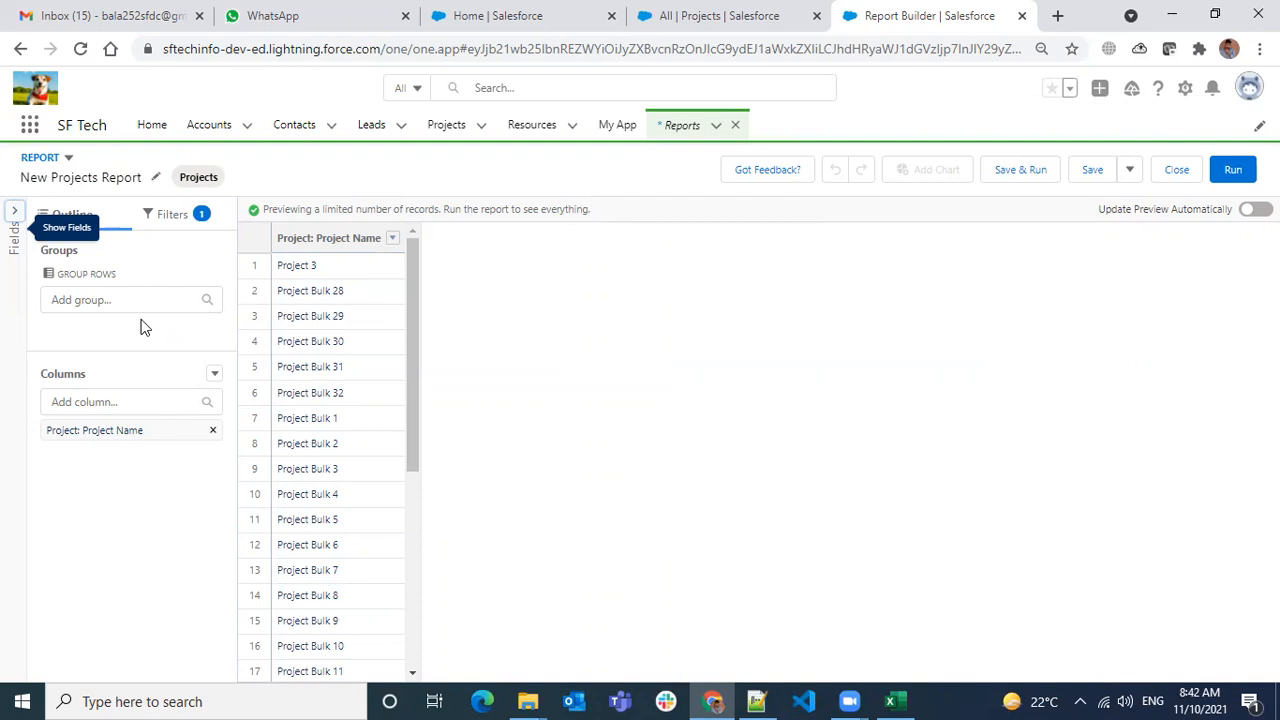
- Look at the available report formats and rename the report as "Project Only Report 1"
click(68, 158)
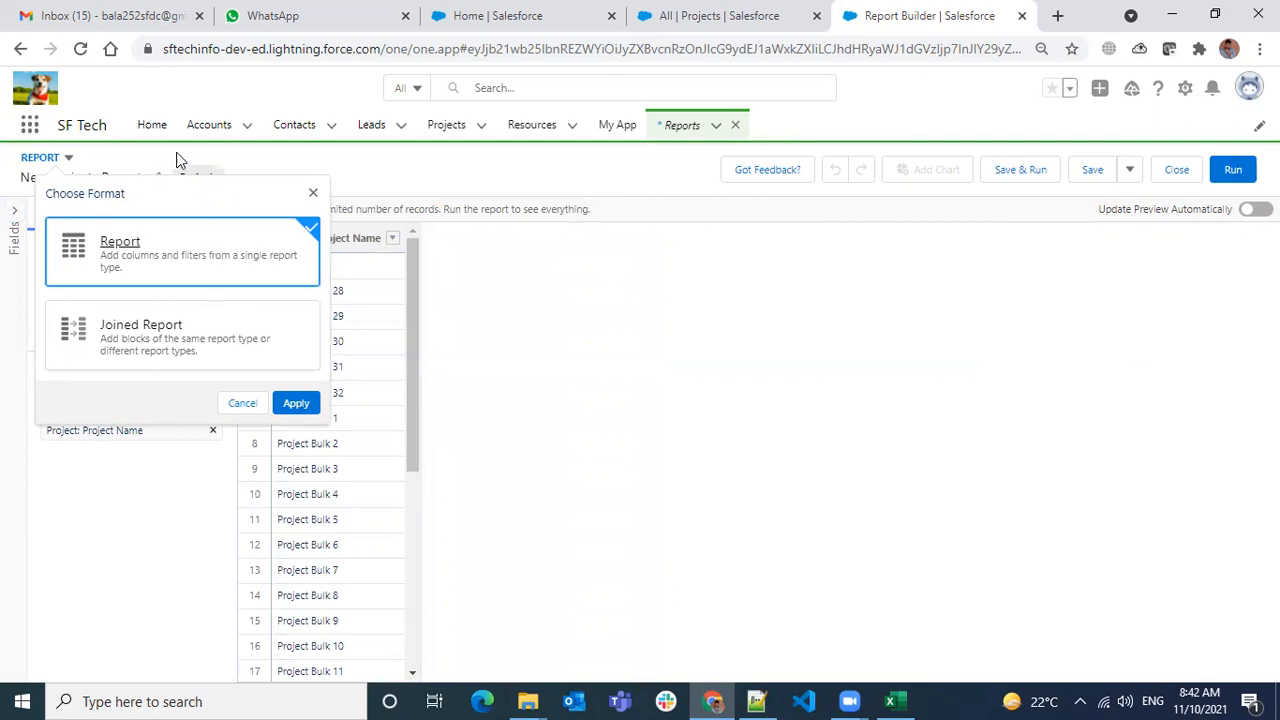
click(289, 154)
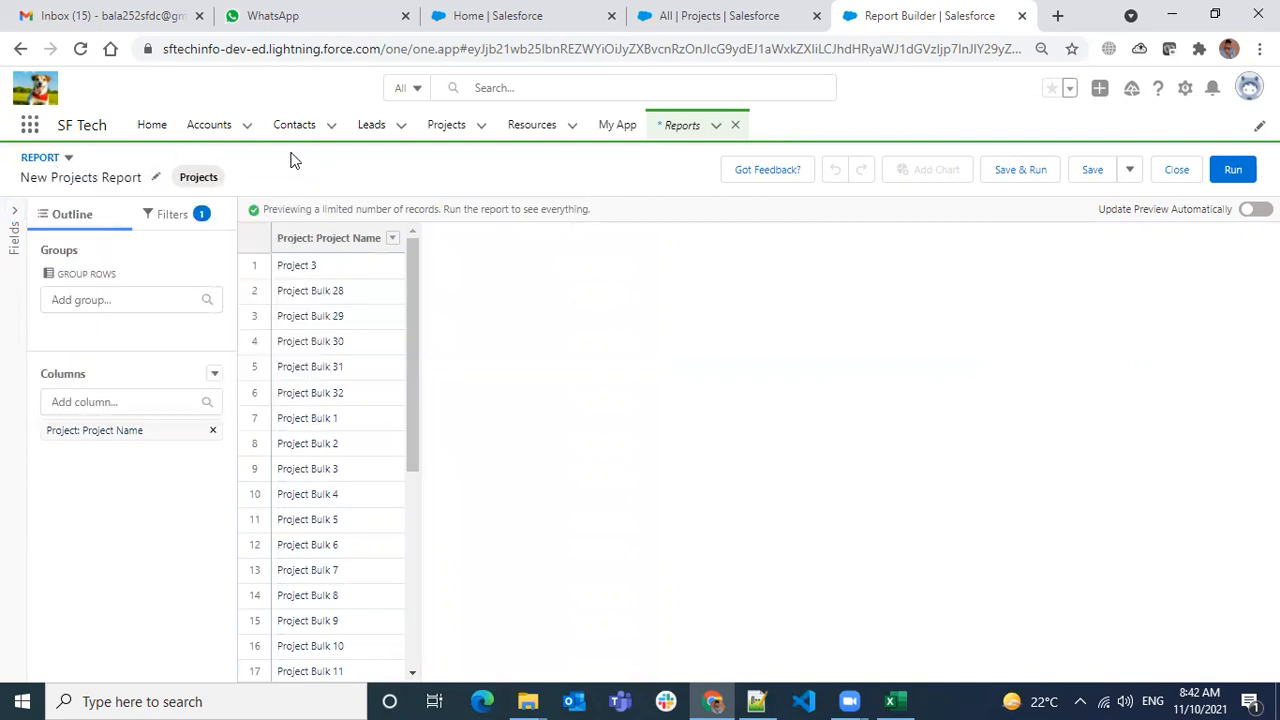
click(153, 177)
key(BackSpace)
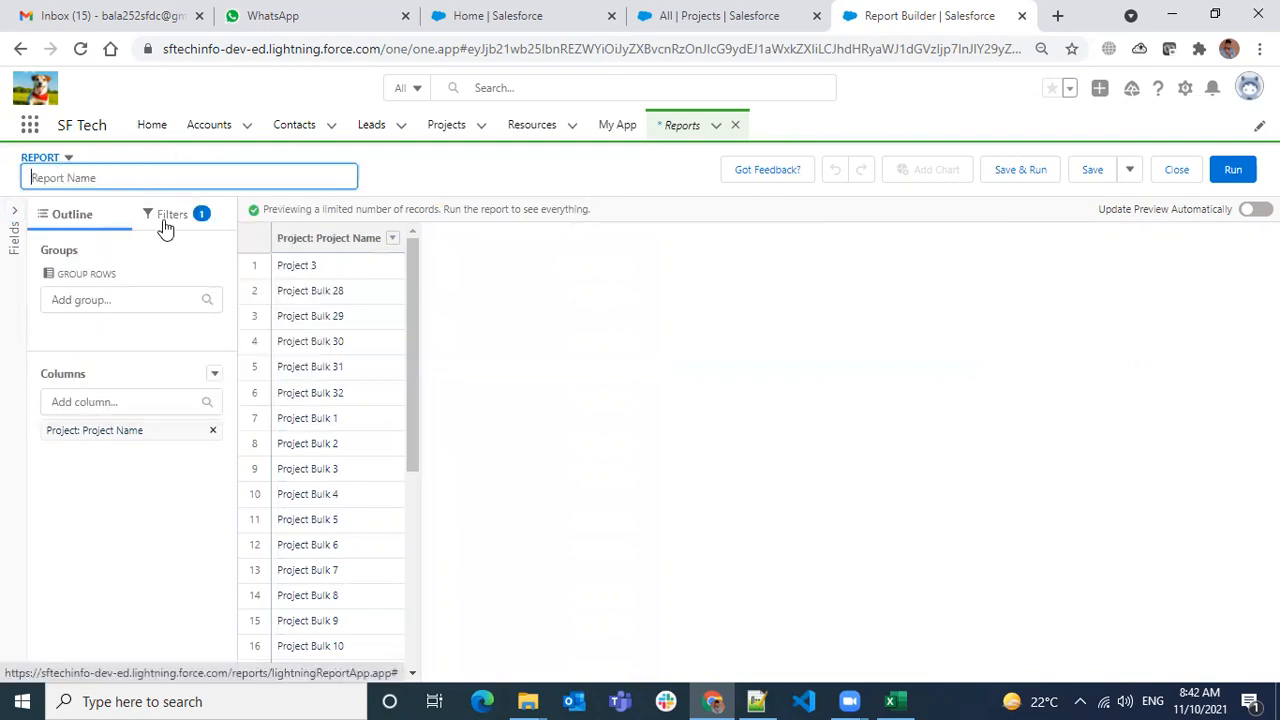
text(Project C)
text(nly Report)
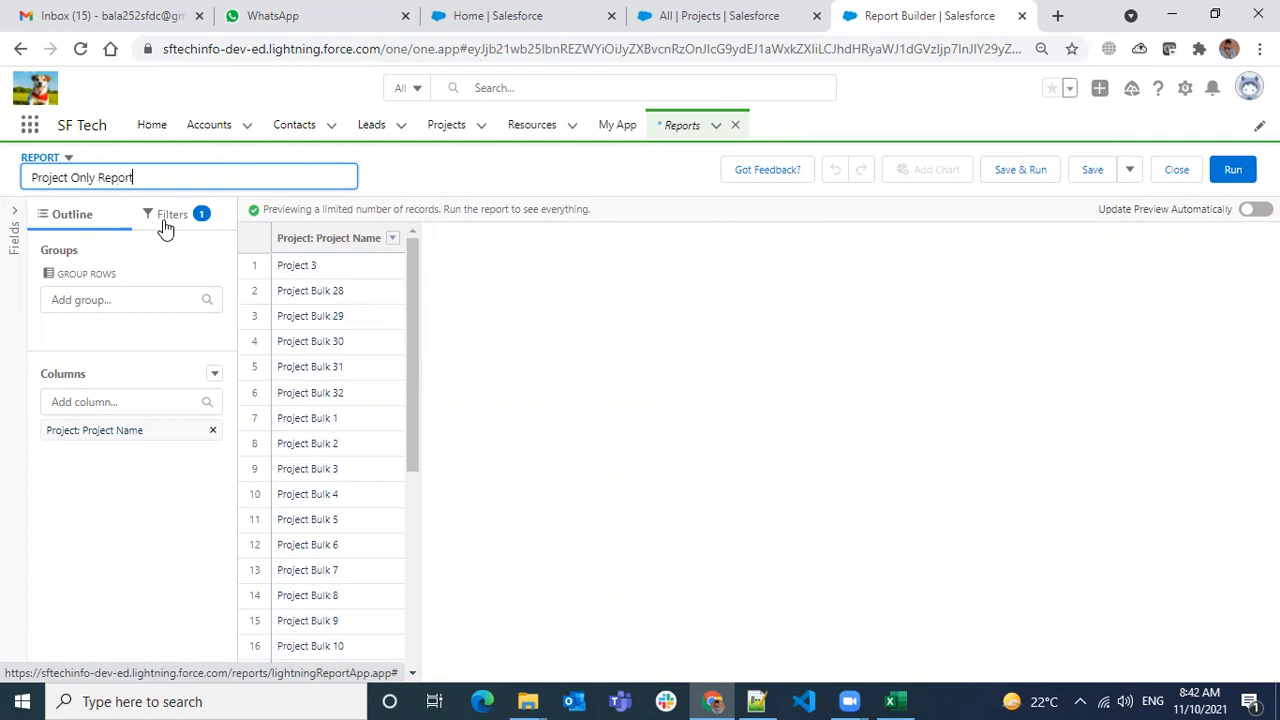
text( 1)
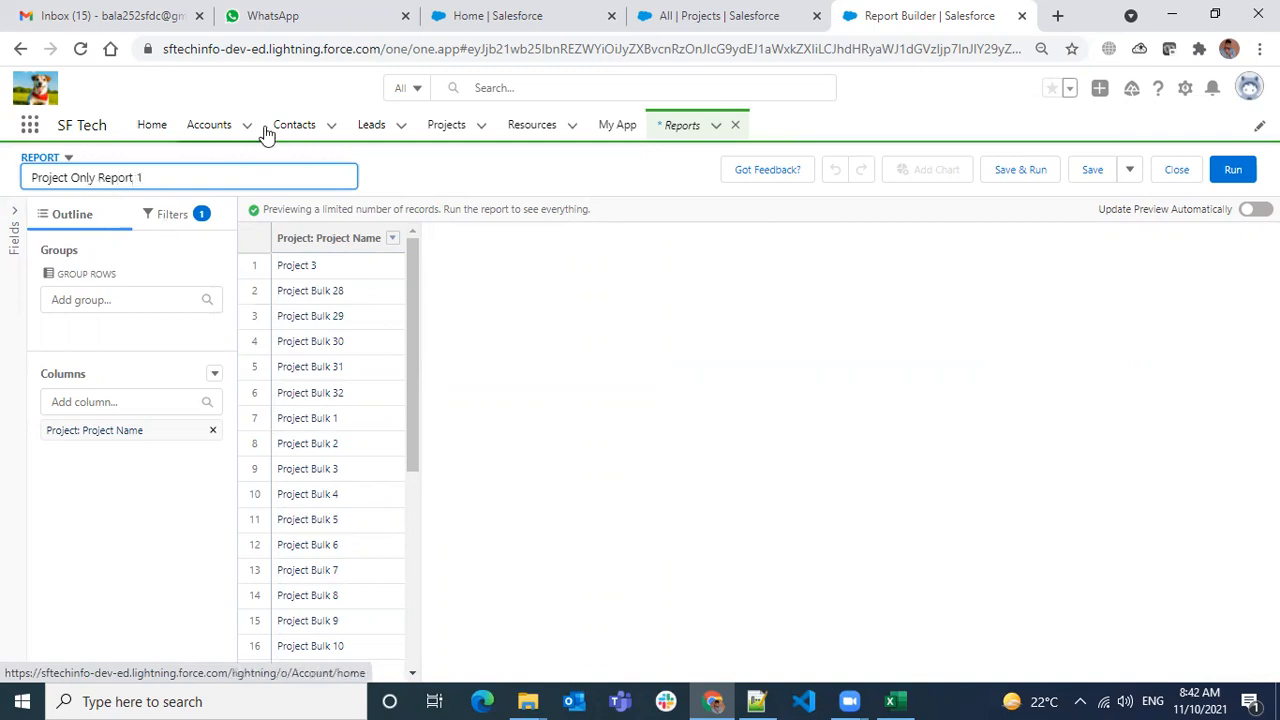
click(386, 168)
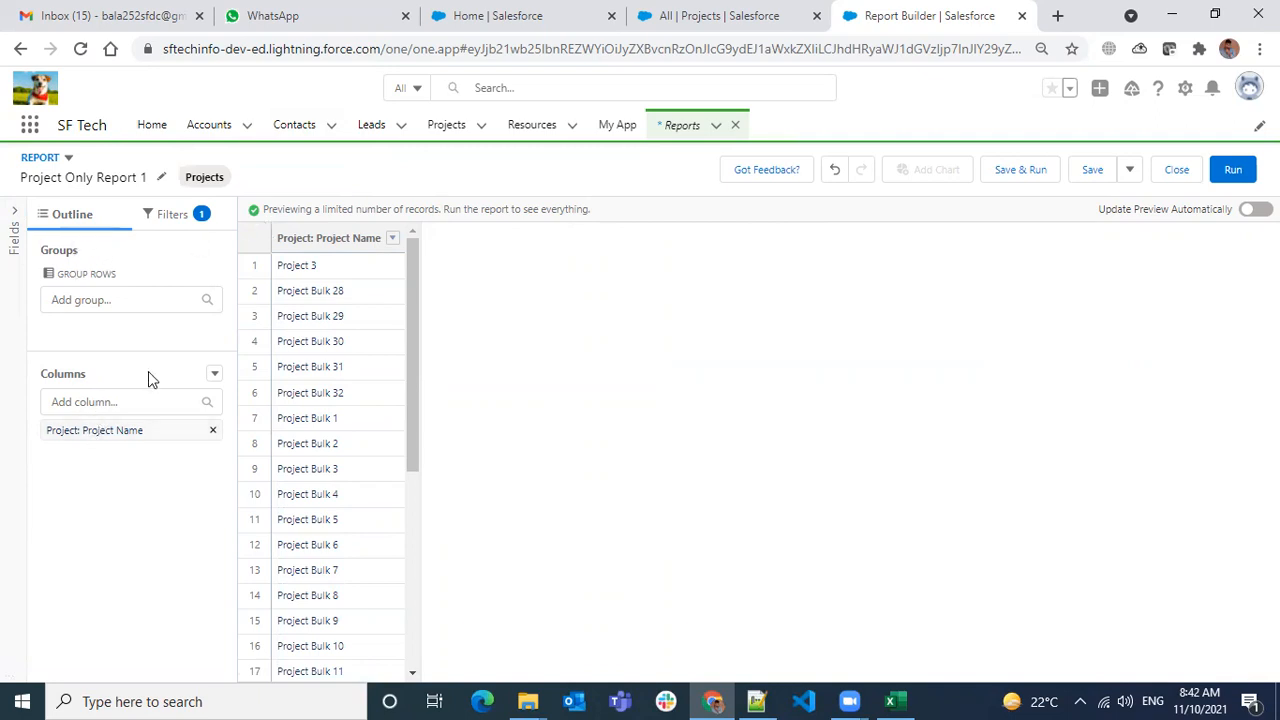
- Add the CAGR Growth, City, State and Email columns to the report
click(95, 403)
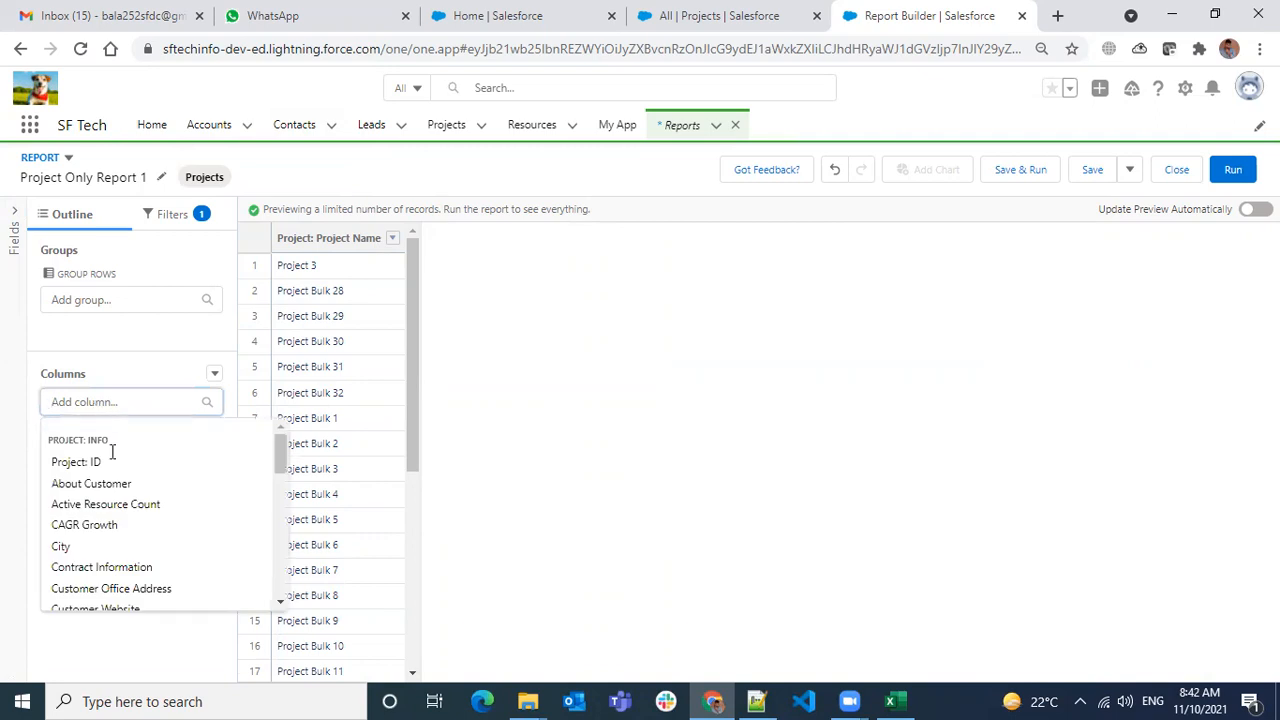
click(108, 526)
click(106, 398)
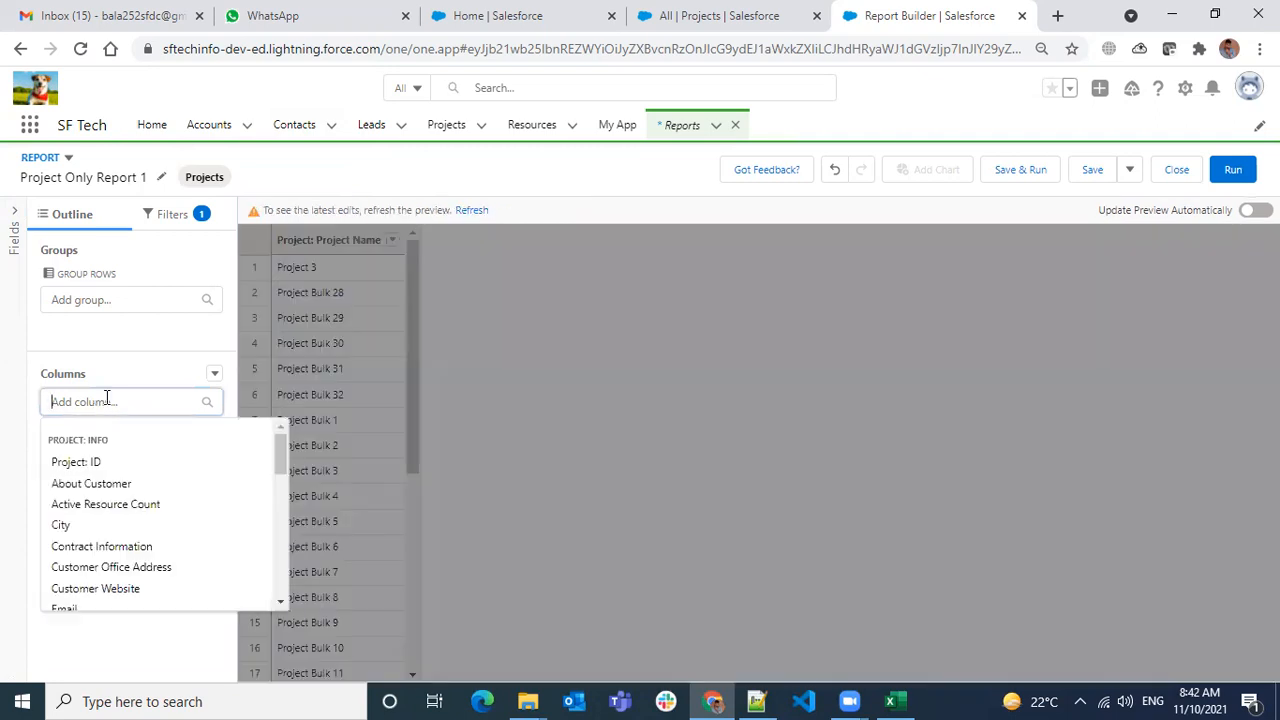
text(city)
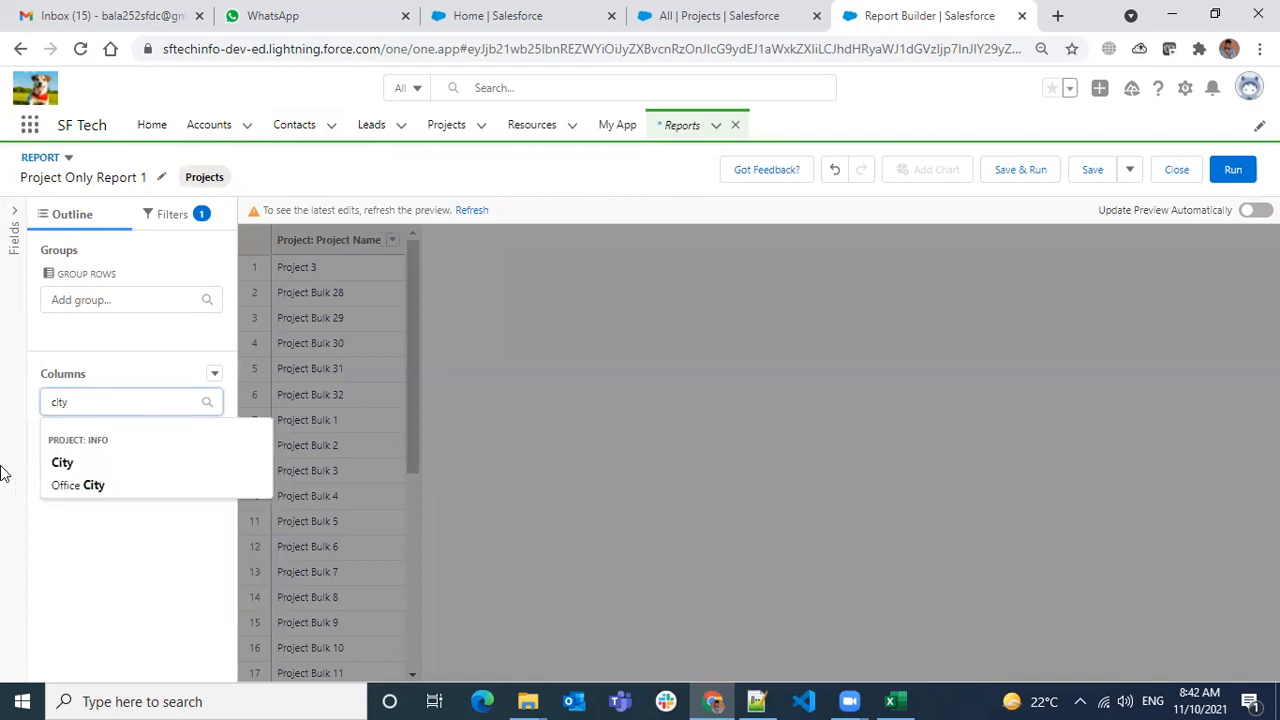
click(76, 464)
click(114, 402)
text(state)
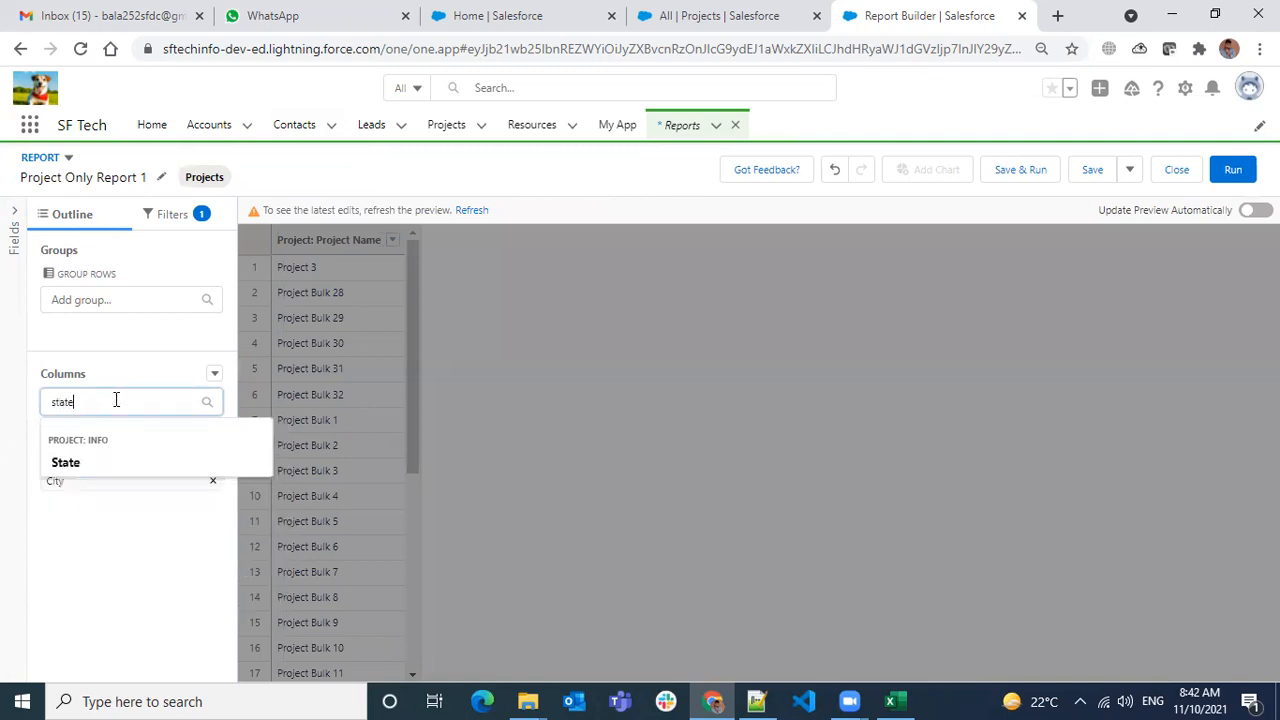
click(66, 463)
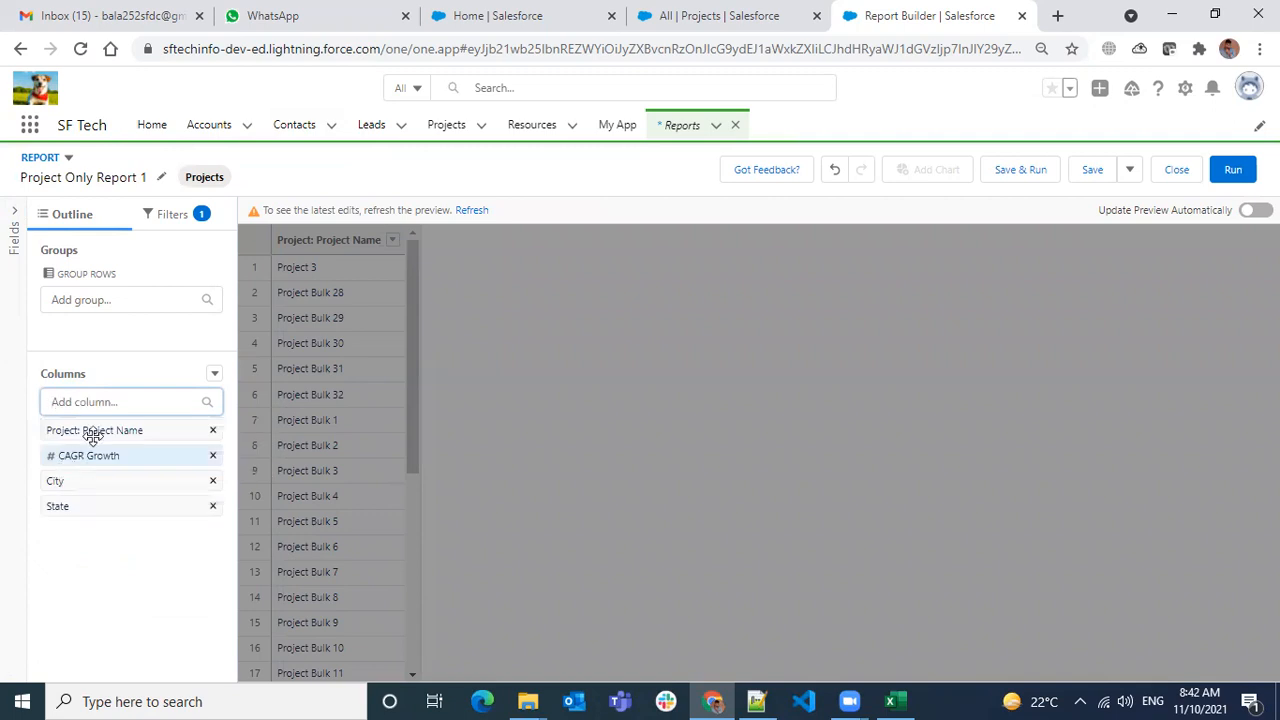
click(113, 400)
scroll(137, 538, down, 1)
scroll(137, 538, down, 1)
click(94, 494)
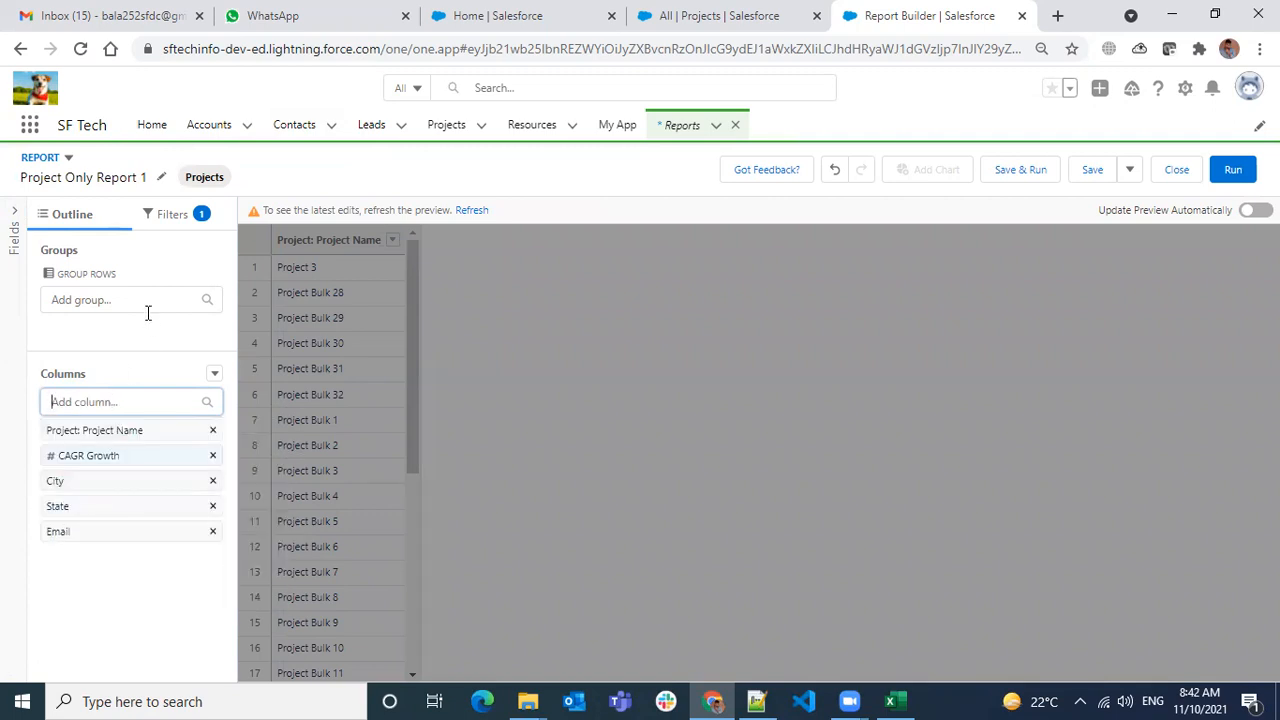
- Reorder the report columns so Email follows Project Name and CAGR Growth sits between City and State
click(66, 532)
drag(66, 532, 105, 446)
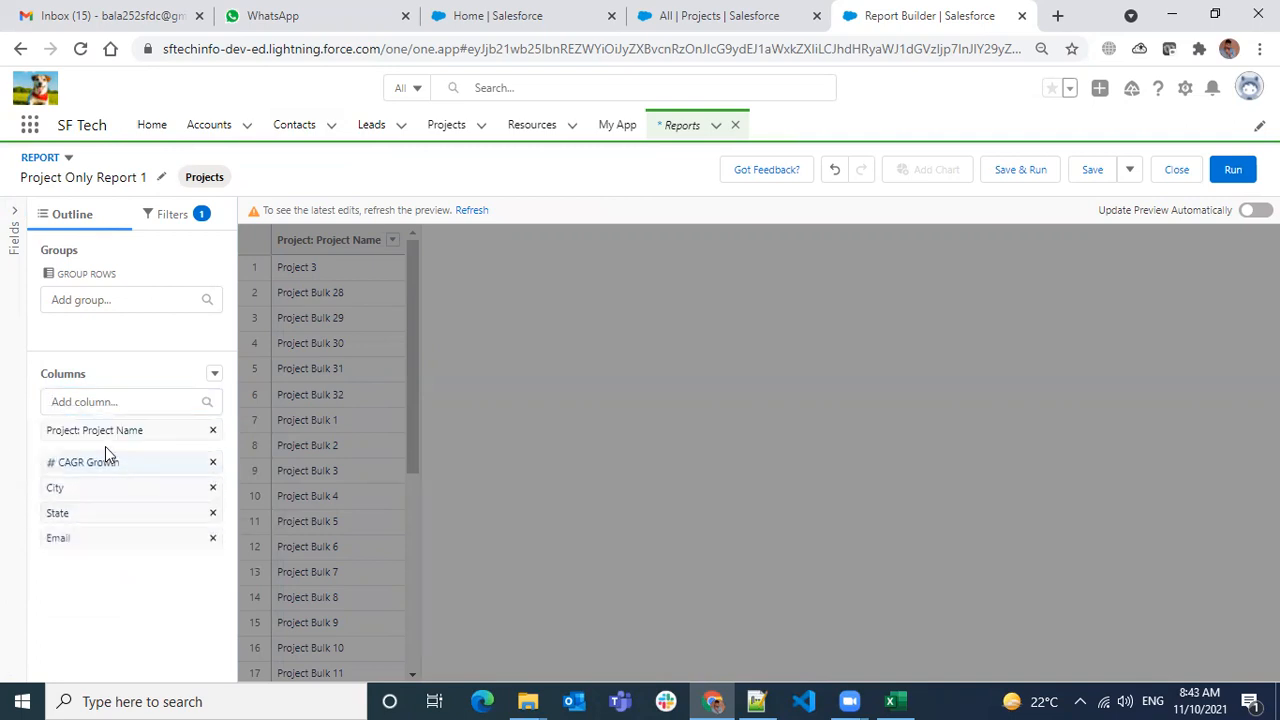
drag(66, 531, 103, 494)
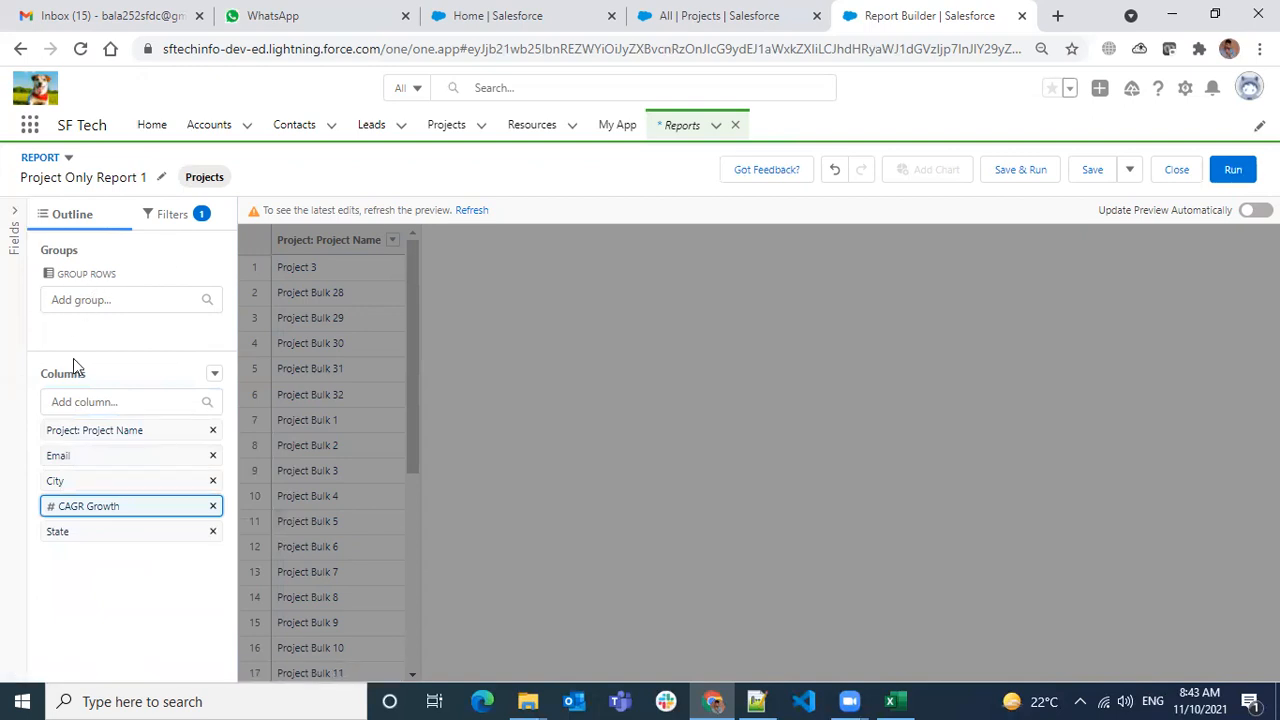
- Open the report's filters, look at the Show Me scope options and apply it with My projects kept
click(177, 216)
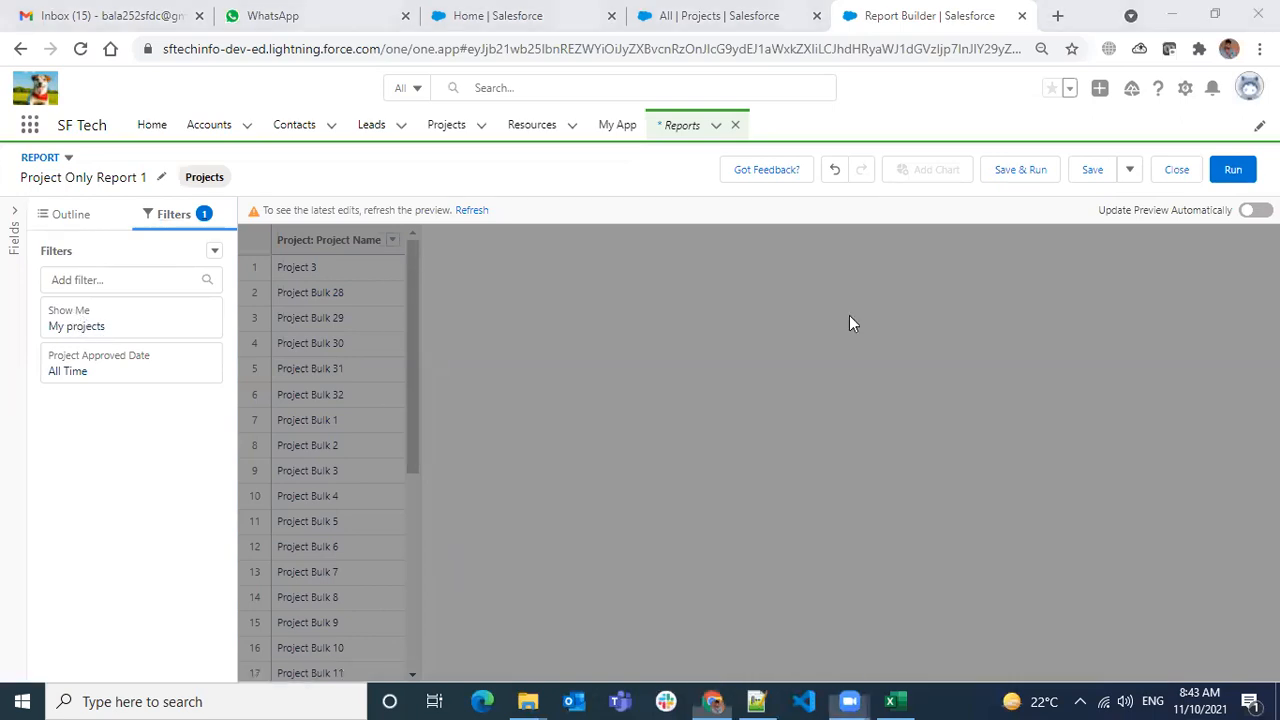
click(60, 328)
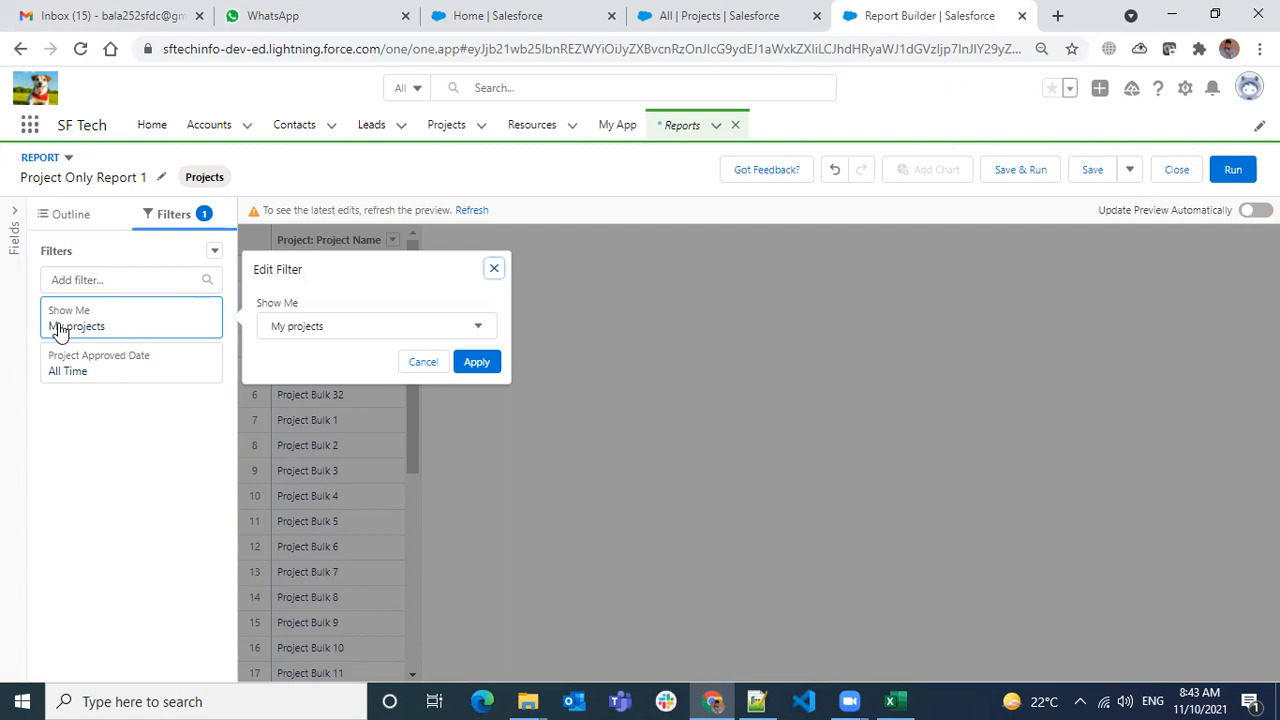
click(392, 327)
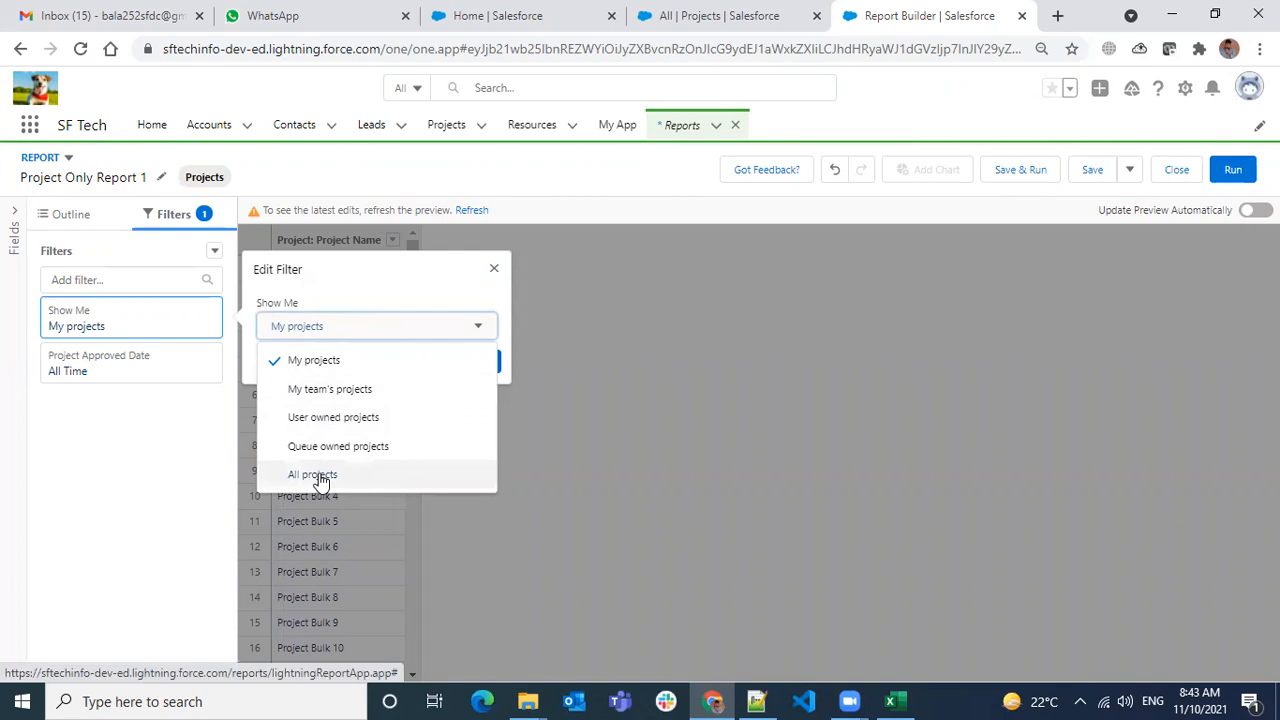
click(378, 285)
click(468, 364)
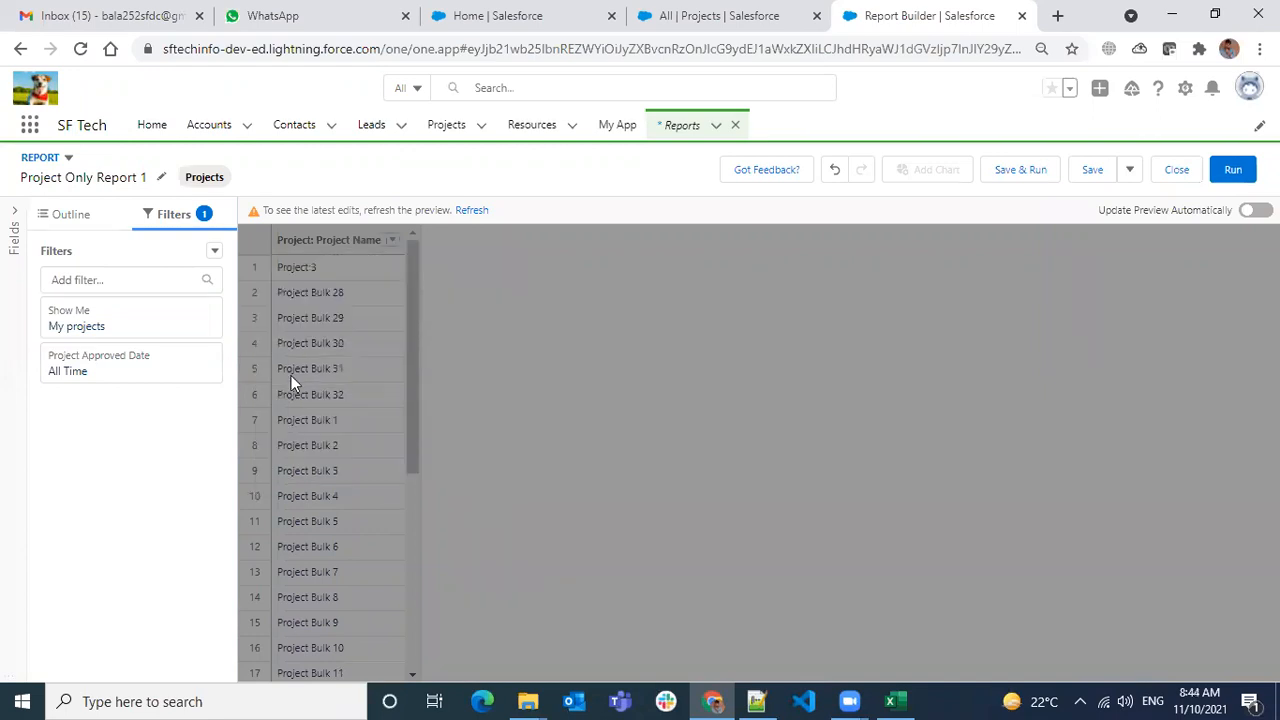
- Change the date filter's field to Project: Created Date and apply it
click(80, 365)
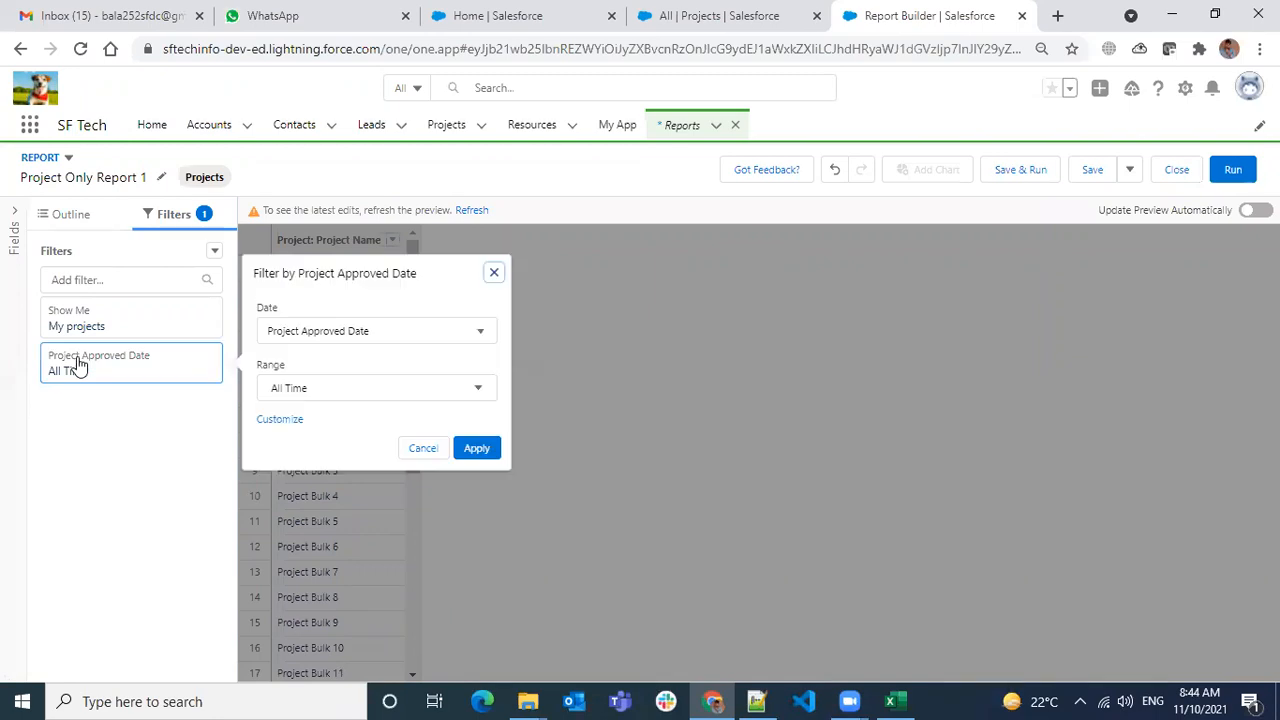
click(370, 331)
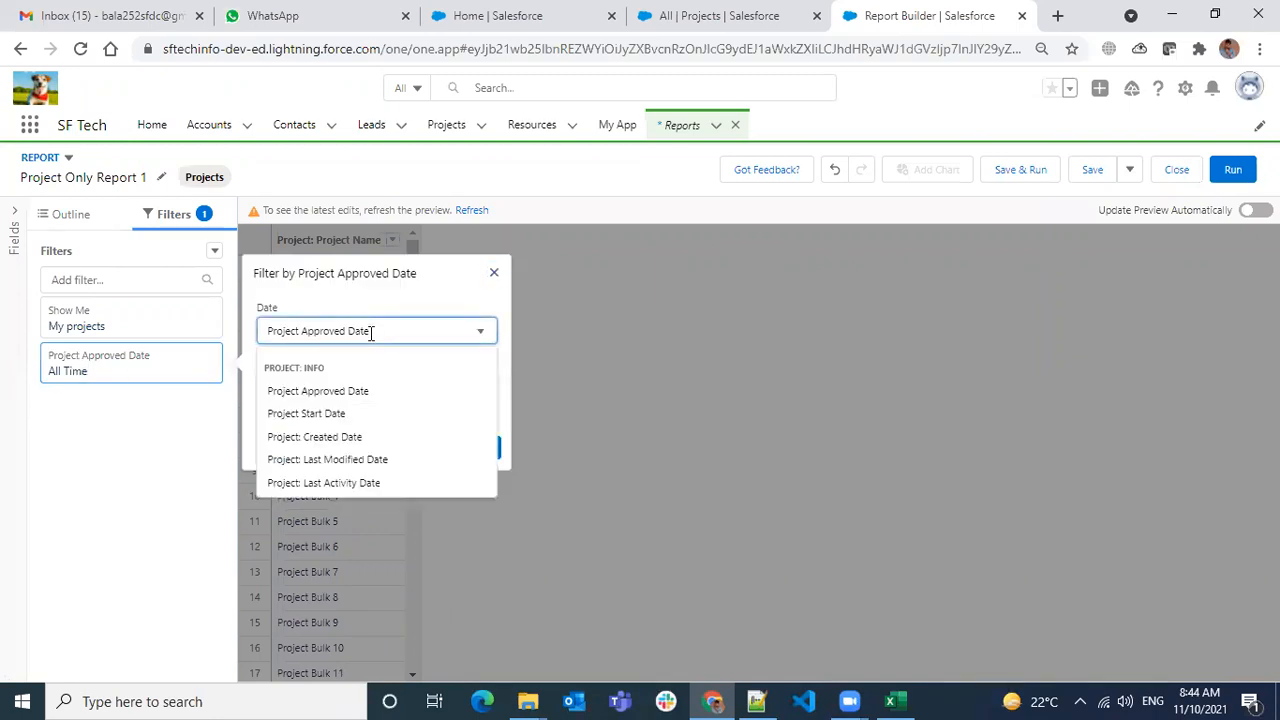
click(363, 444)
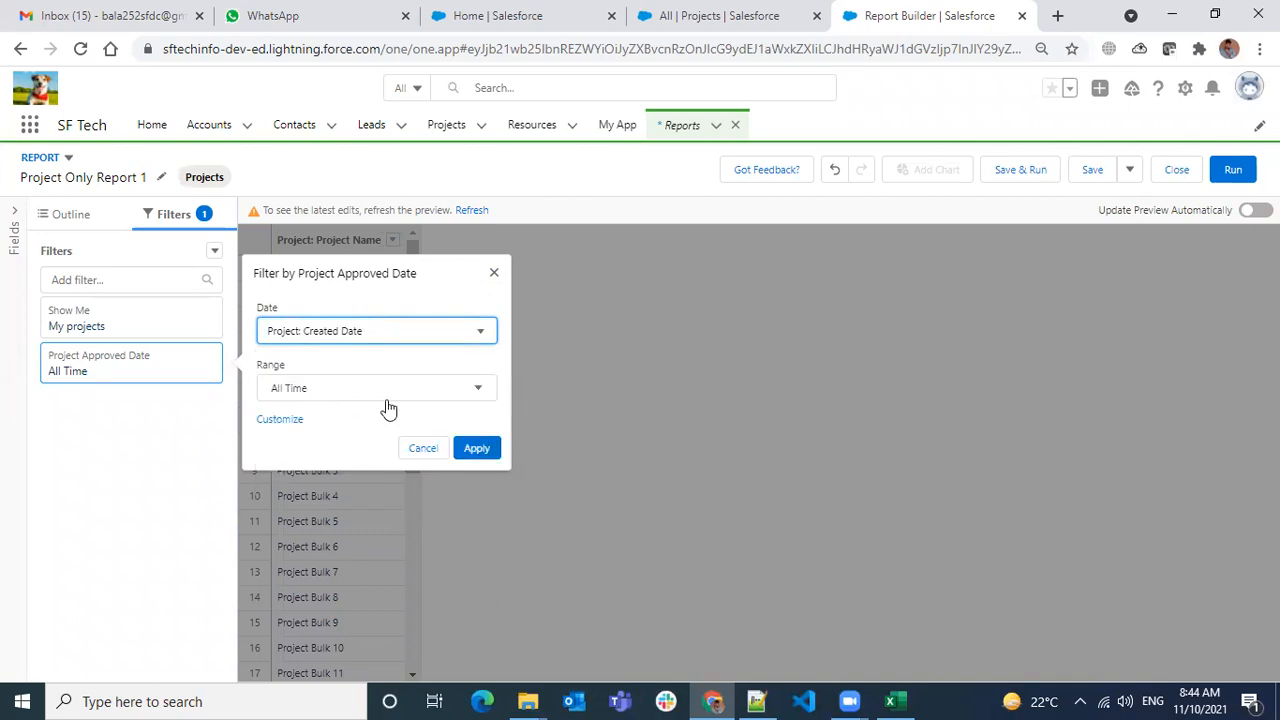
click(476, 447)
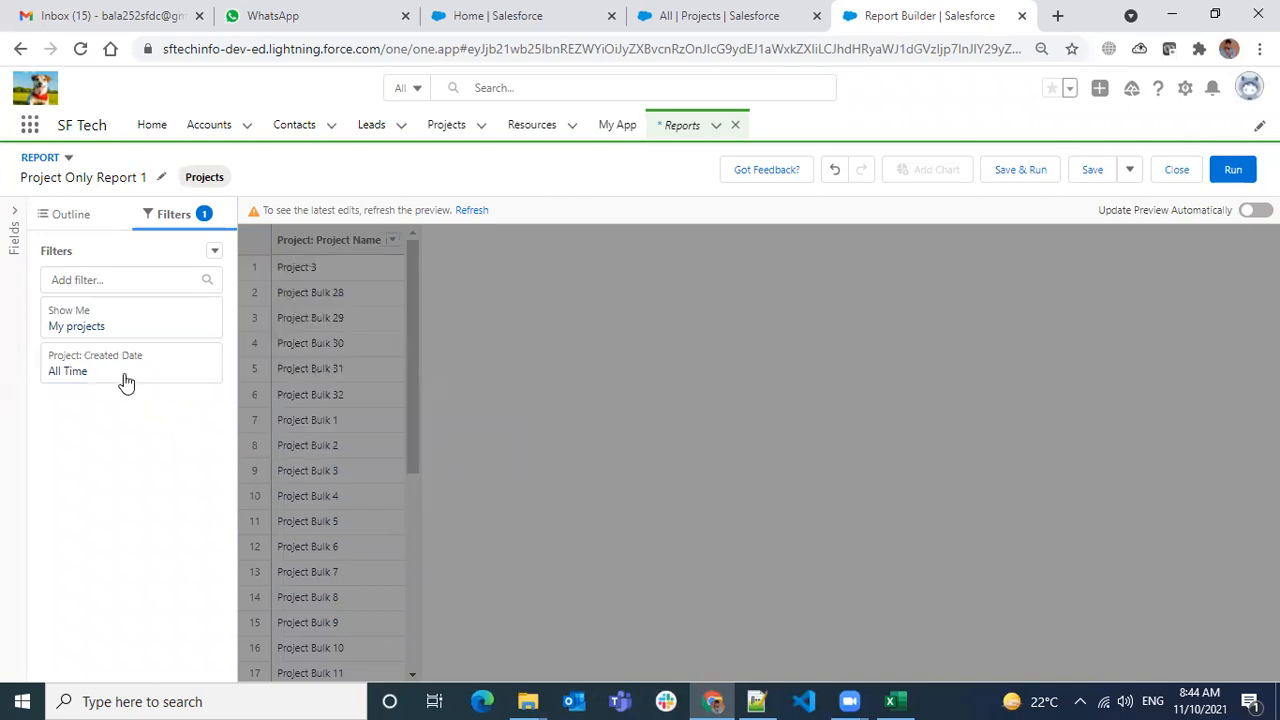
- Examine the range options of the Project: Created Date filter, including the fiscal year, fiscal quarter and calendar year groups
click(126, 382)
click(374, 390)
scroll(320, 472, down, 3)
scroll(328, 480, up, 3)
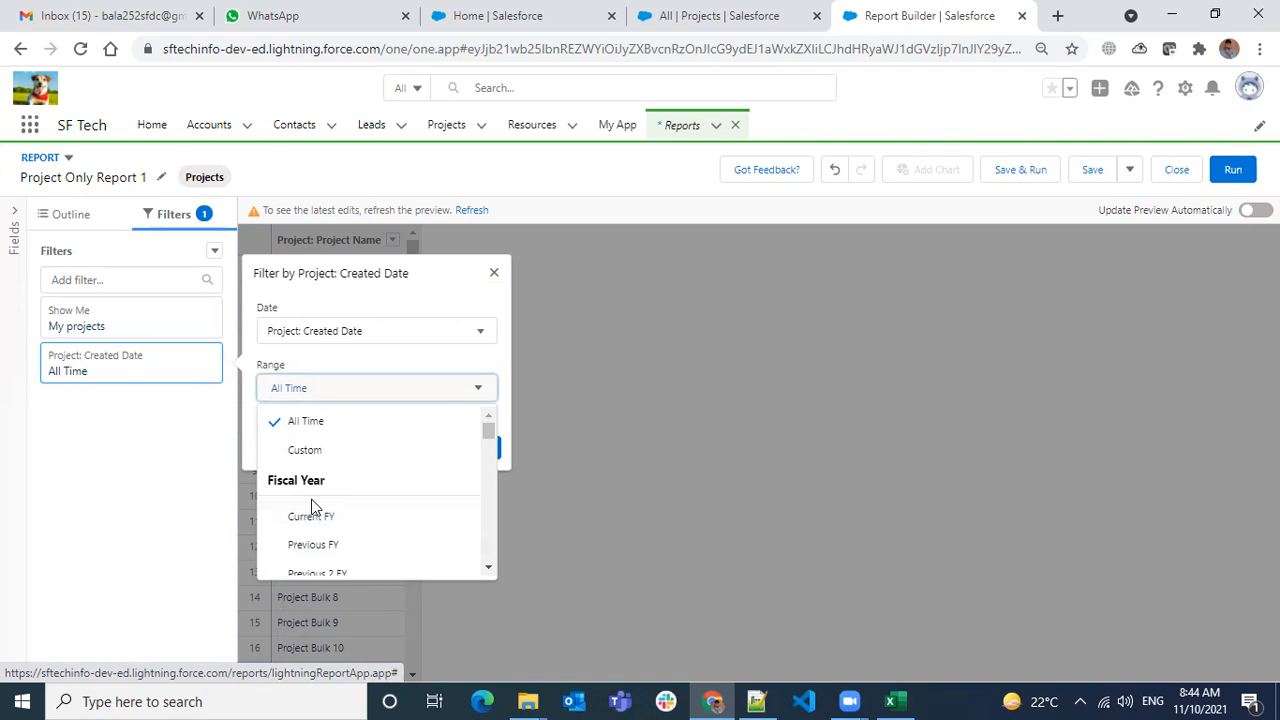
scroll(489, 568, down, 3)
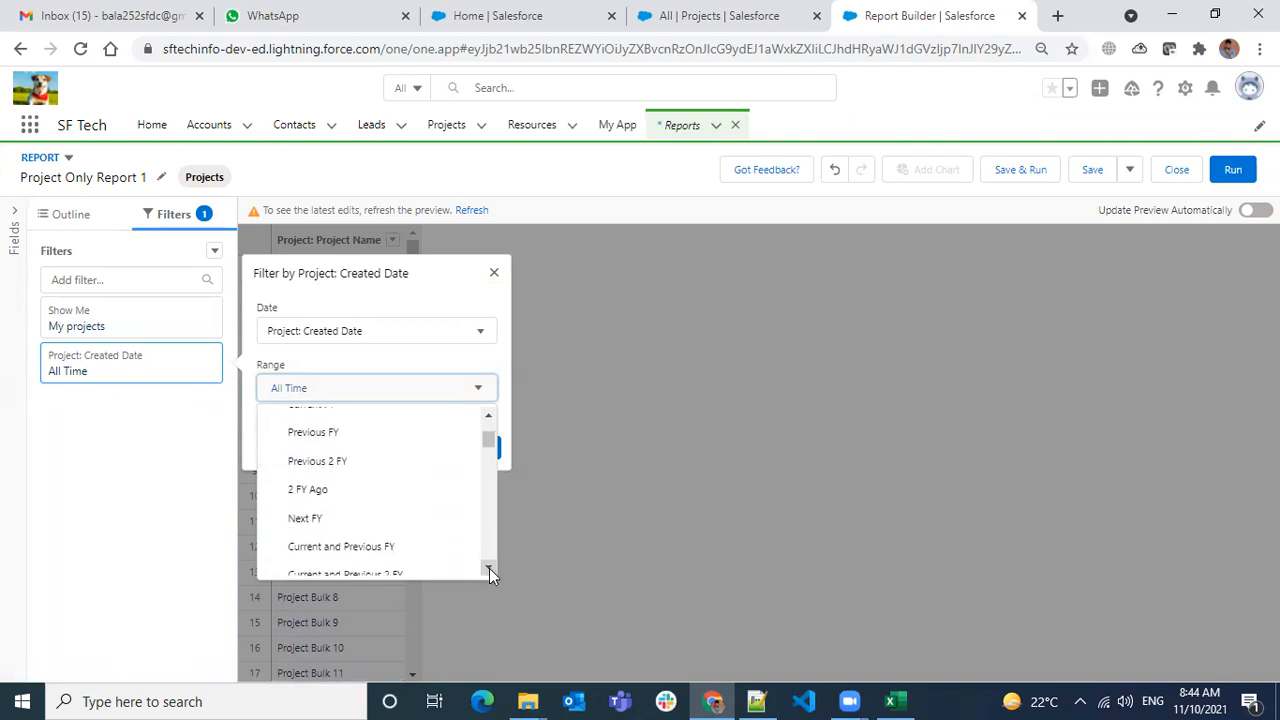
scroll(489, 568, down, 2)
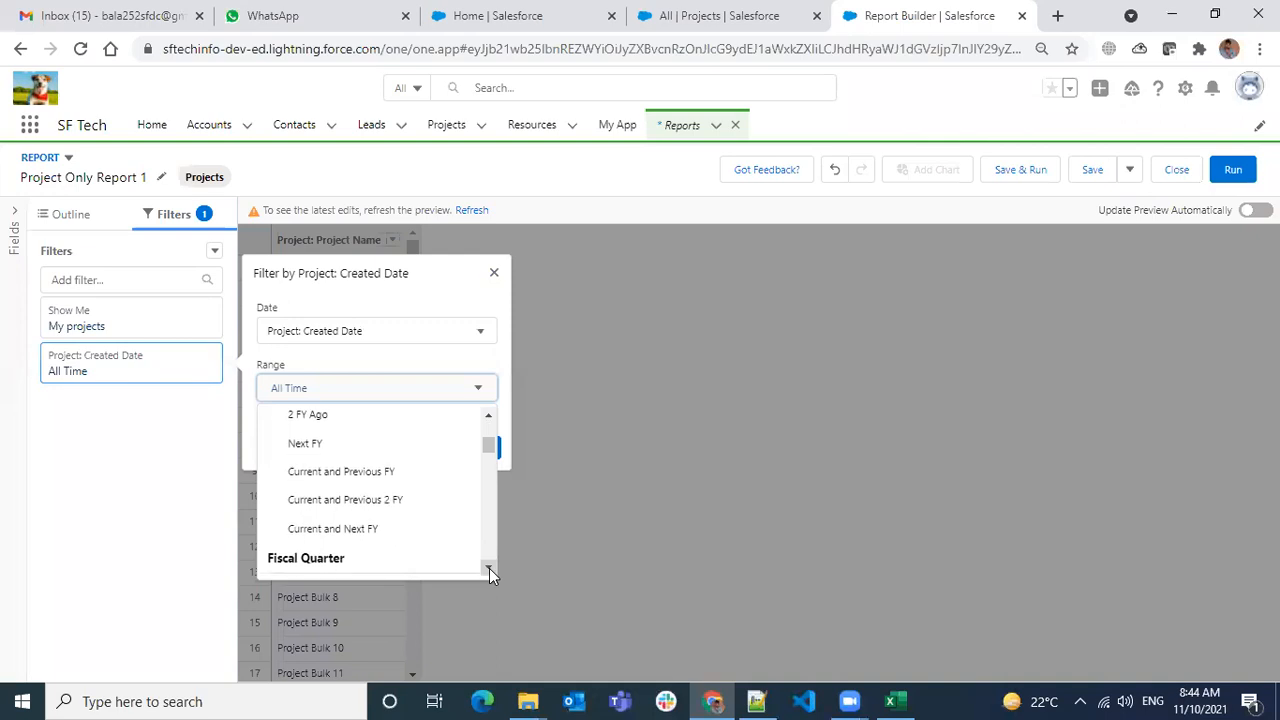
scroll(489, 568, down, 3)
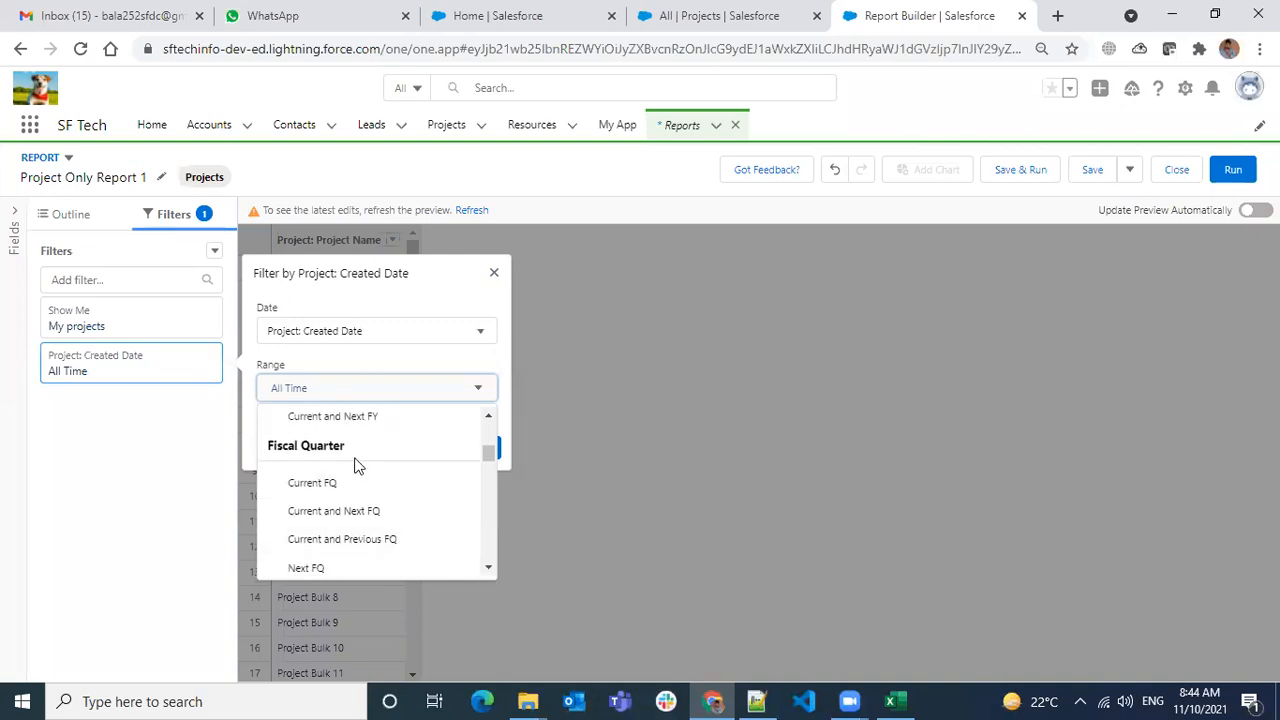
scroll(486, 569, down, 2)
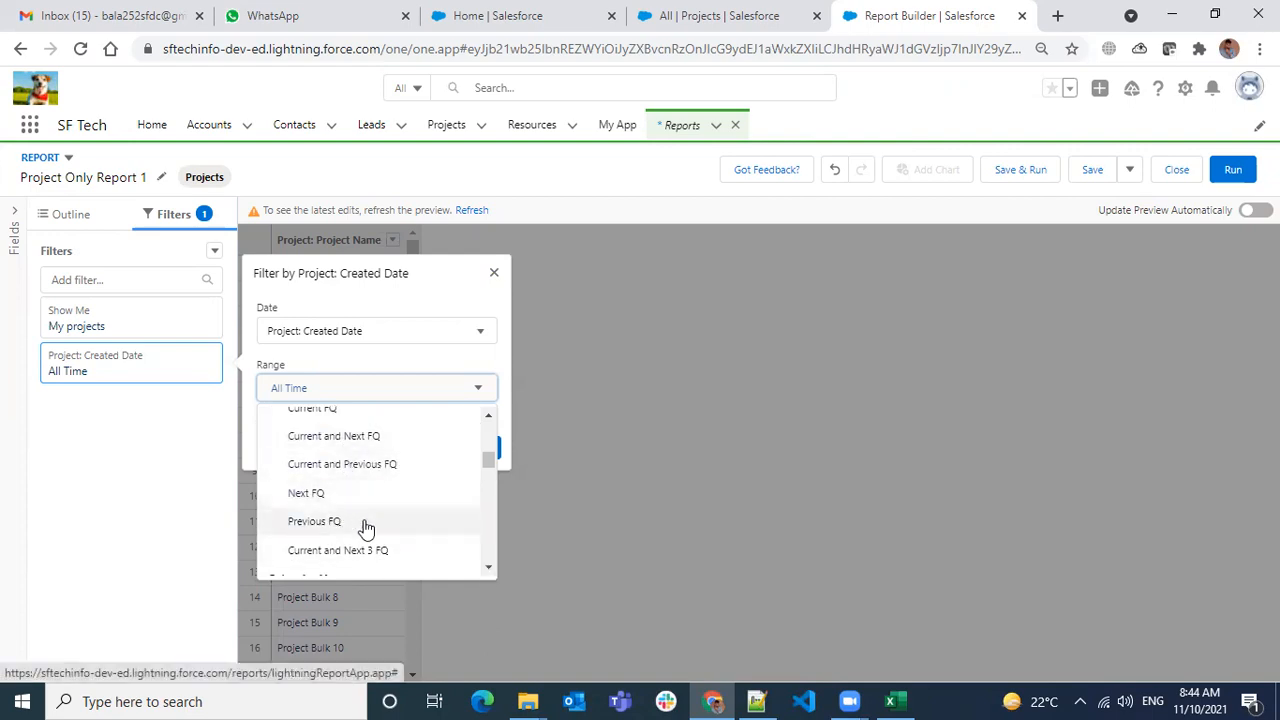
click(487, 569)
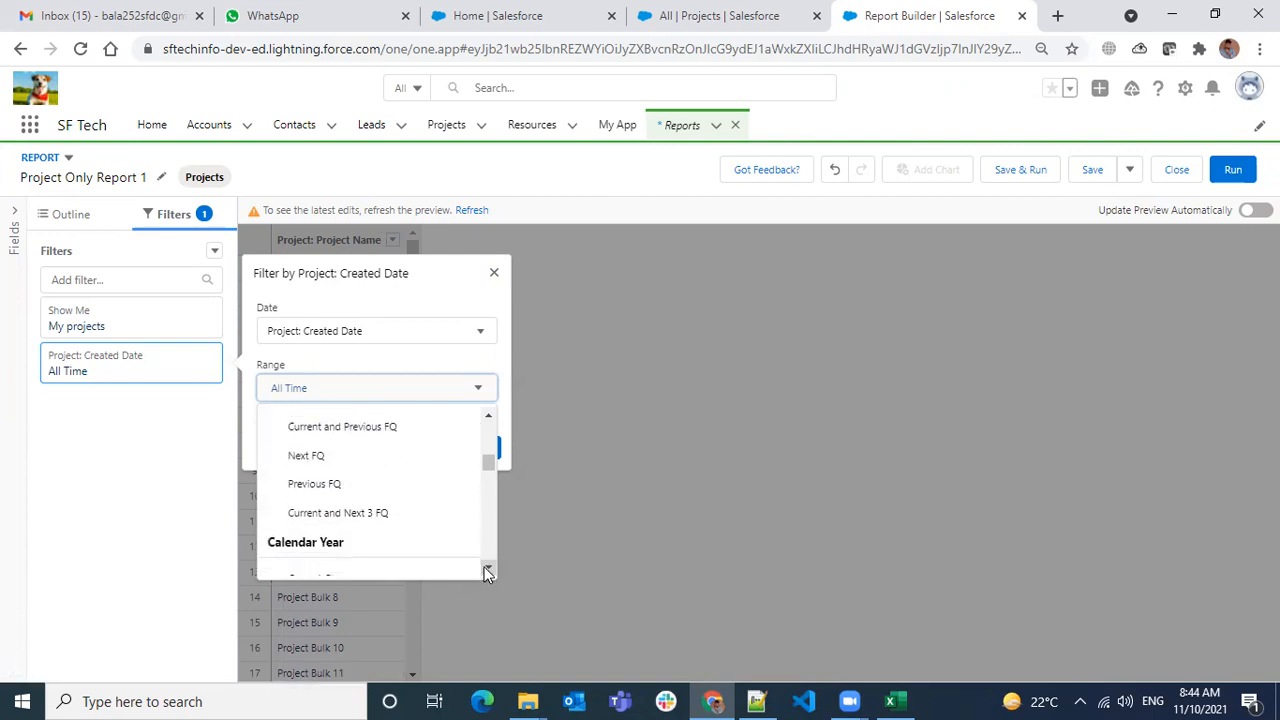
scroll(487, 571, down, 3)
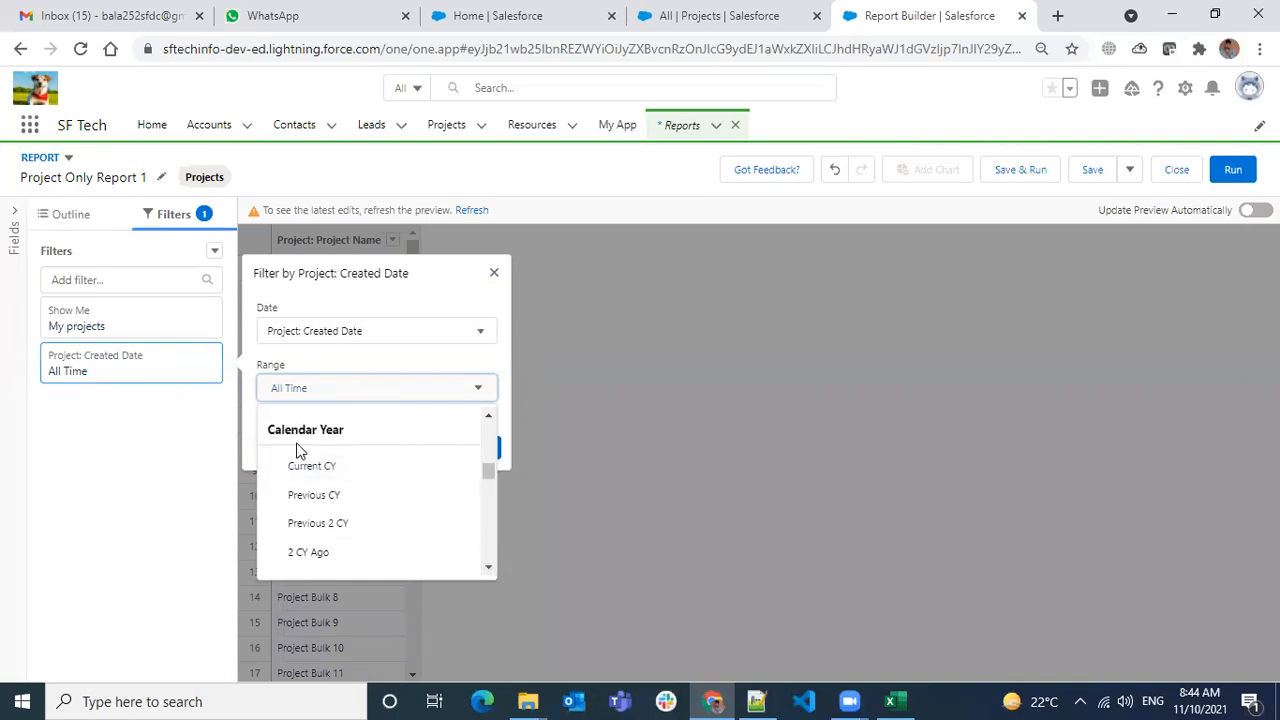
drag(488, 418, 488, 418)
drag(488, 573, 480, 396)
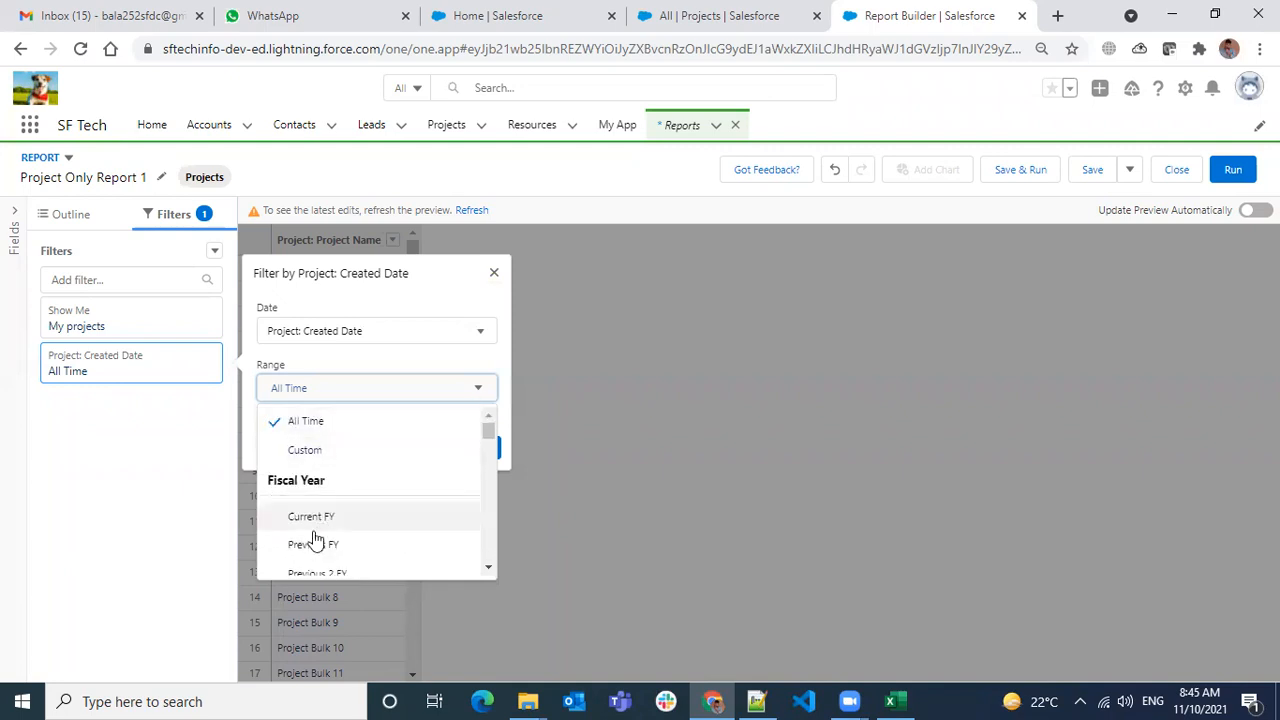
- Look at the start and end date fields of the Custom range and apply the Created Date filter with All Time kept
click(312, 450)
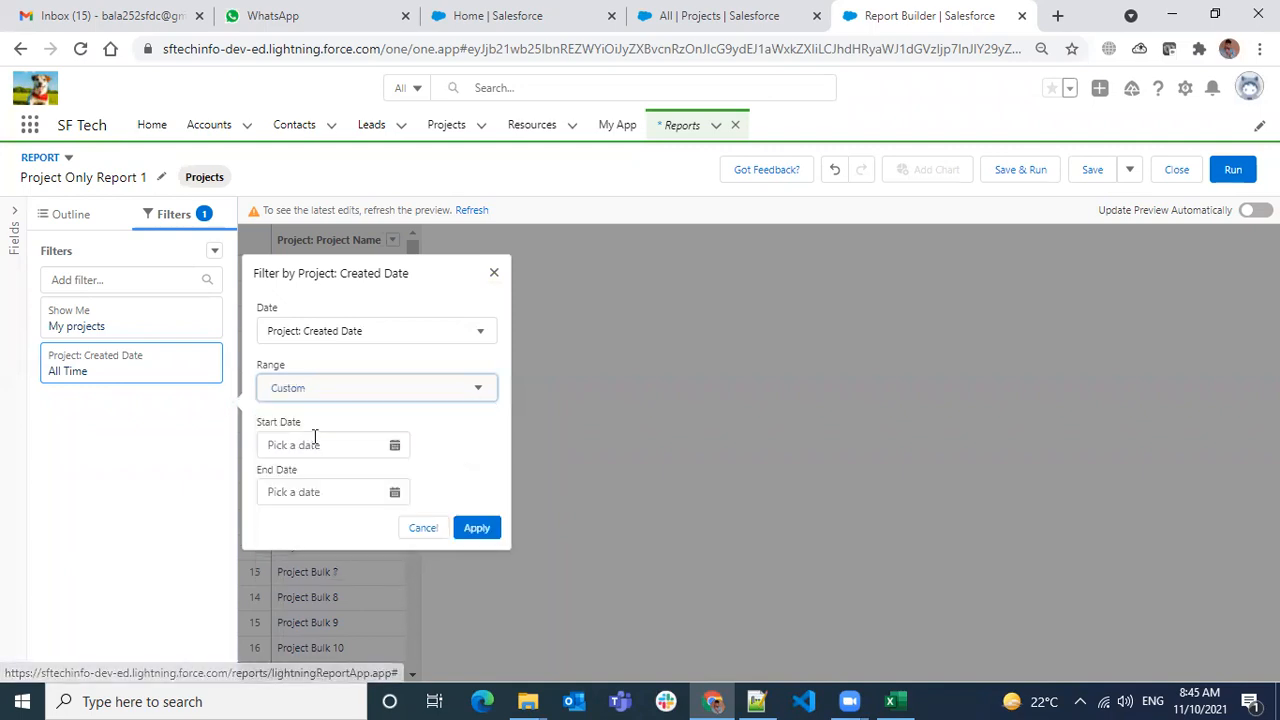
click(310, 445)
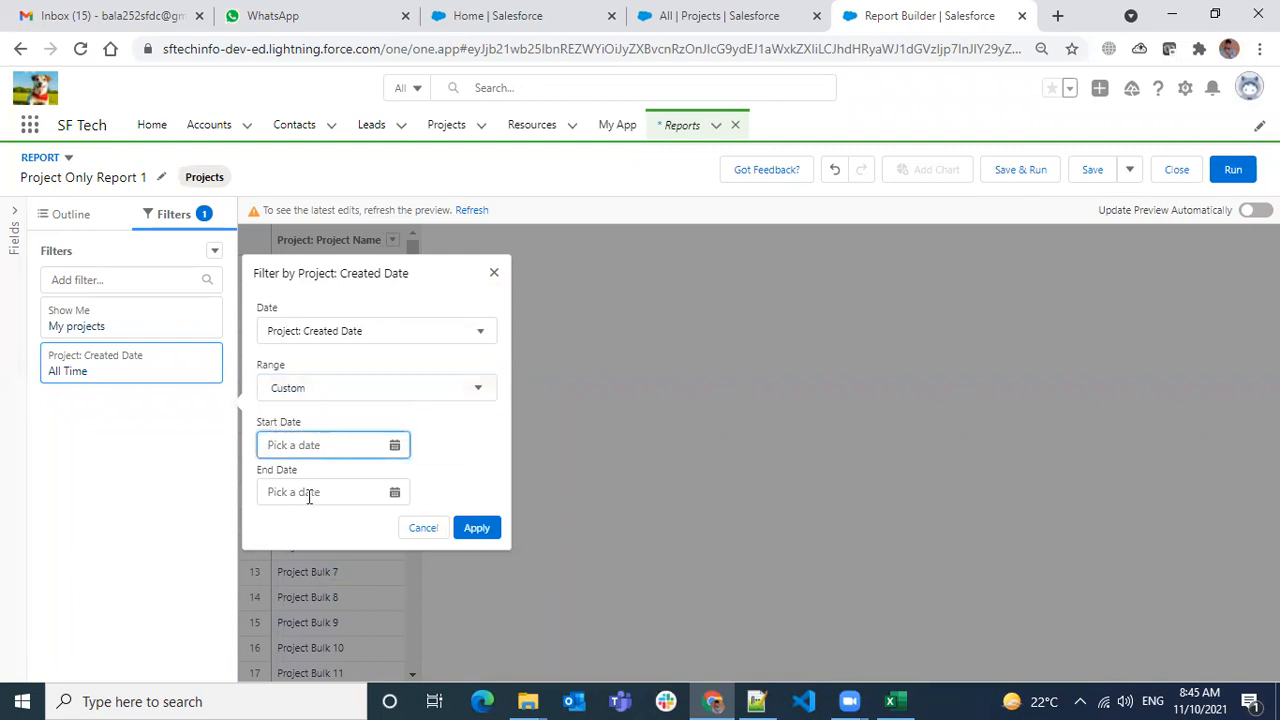
click(393, 392)
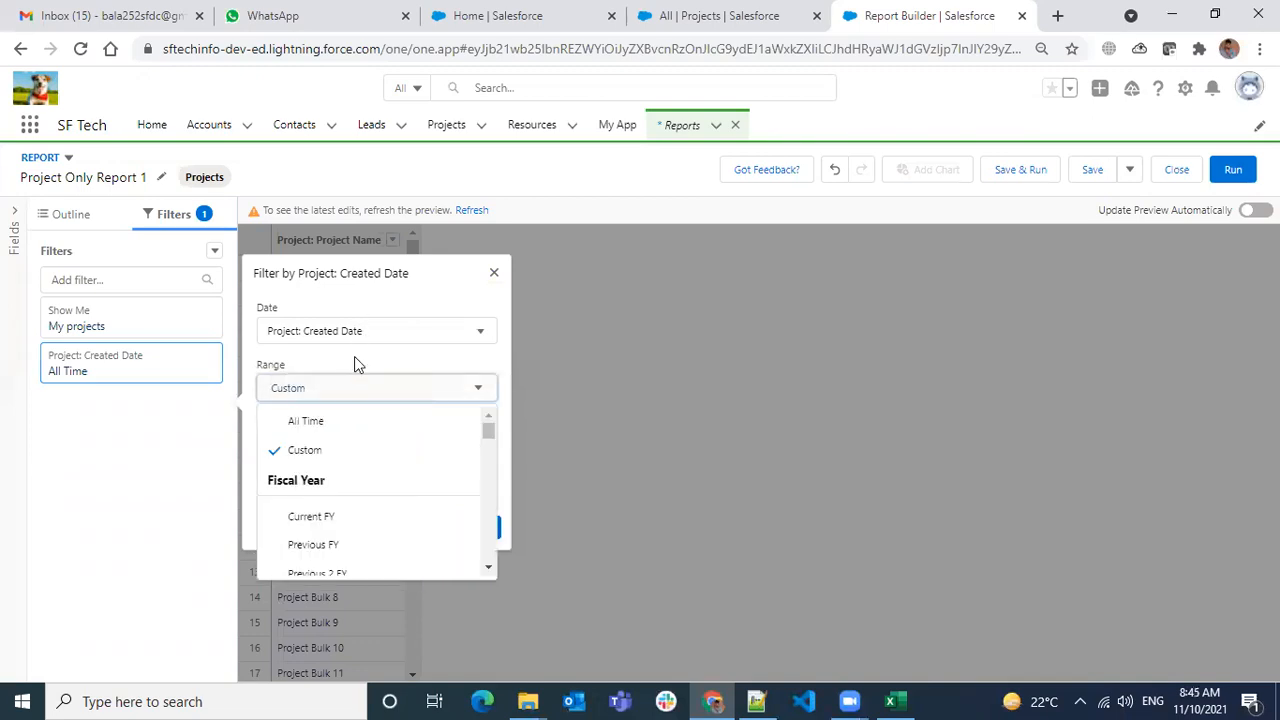
click(338, 423)
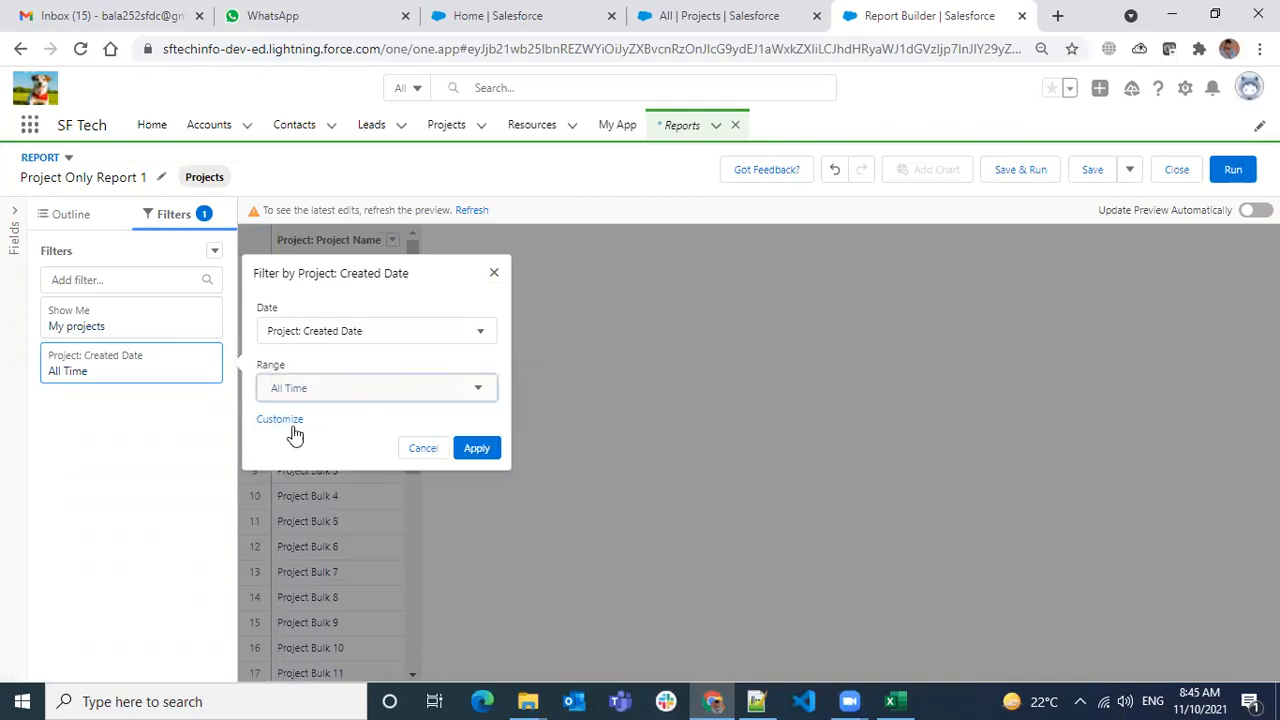
click(486, 450)
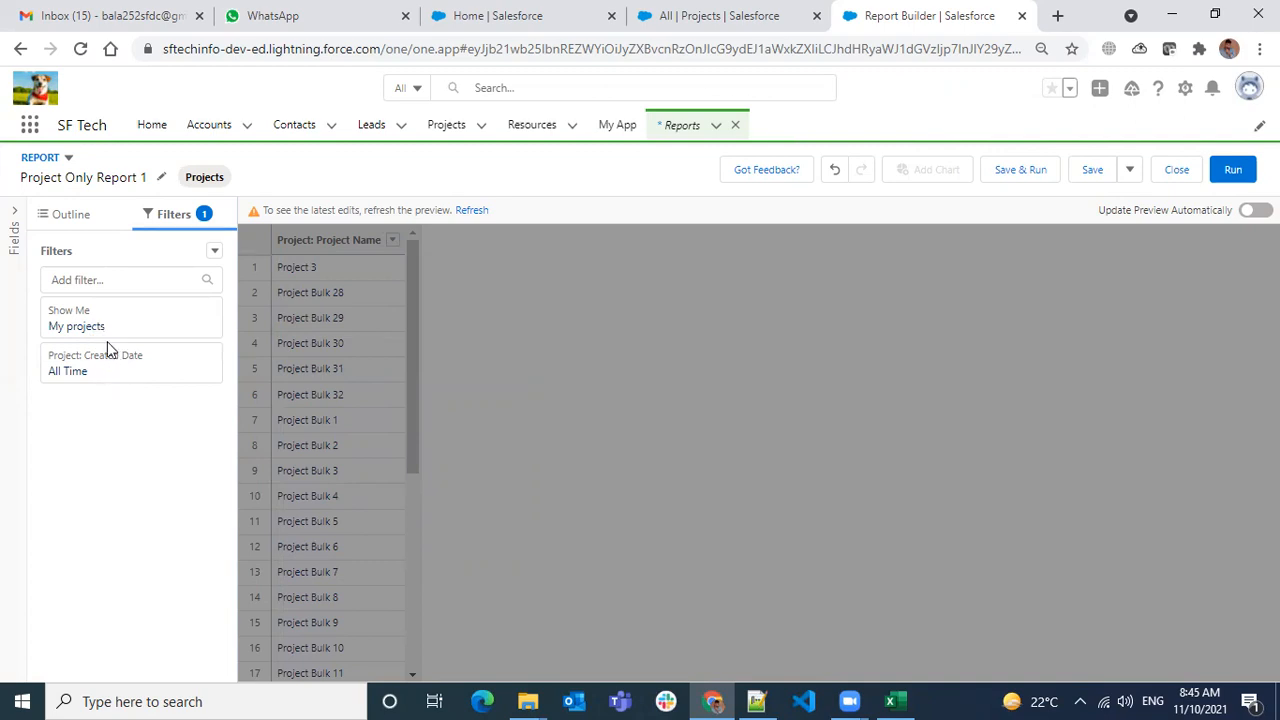
- Add a Stage filter that equals all available stage values, including the no-selection value, and apply it
click(90, 280)
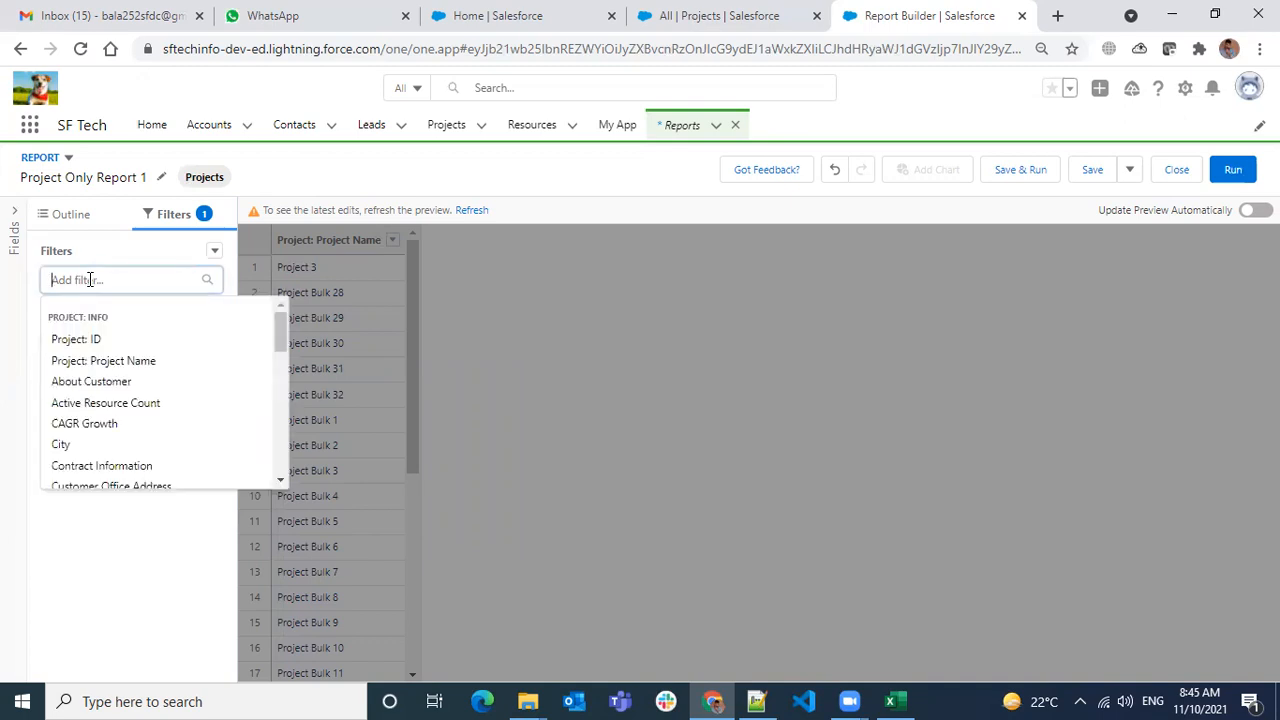
text(stage)
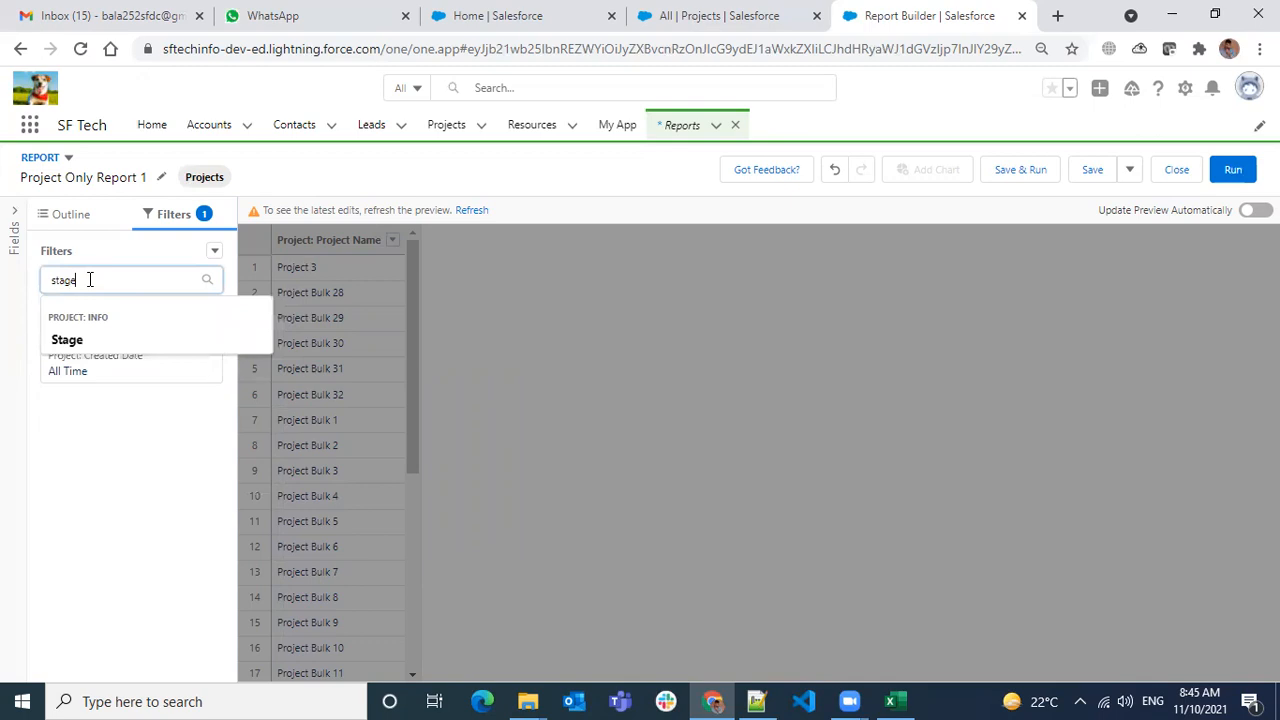
click(86, 342)
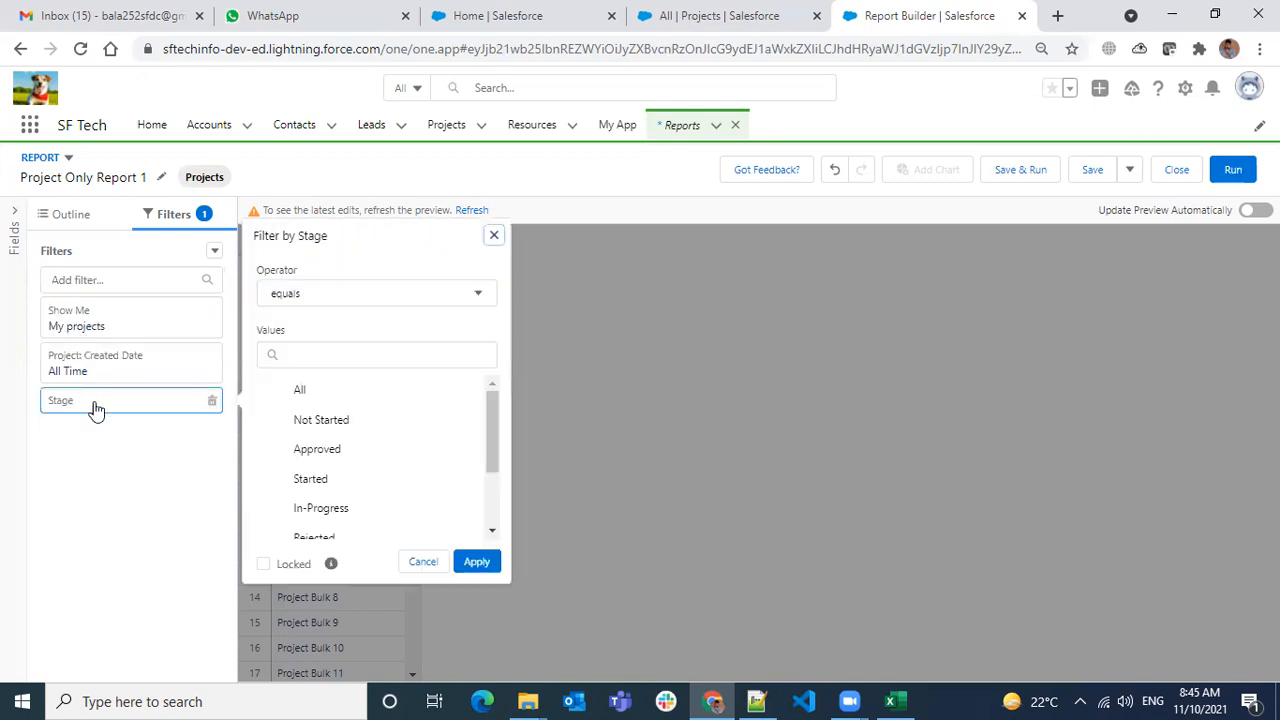
click(337, 414)
click(335, 402)
scroll(345, 460, down, 2)
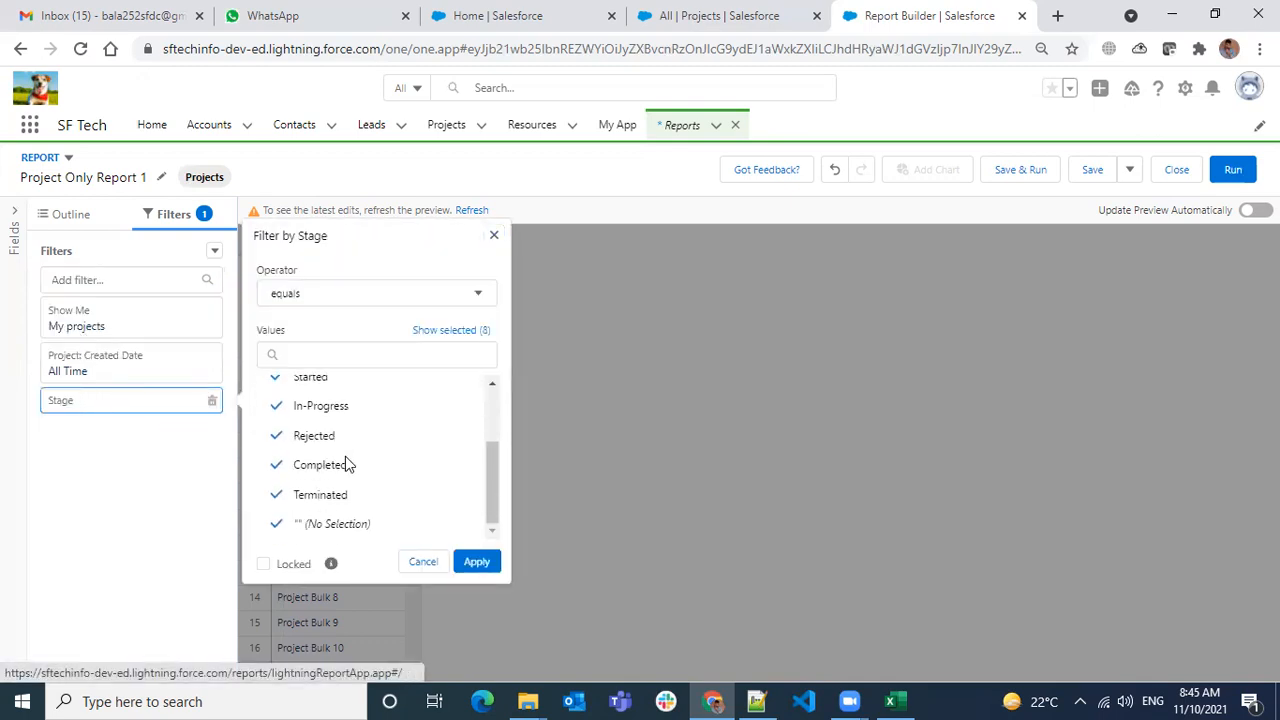
click(476, 561)
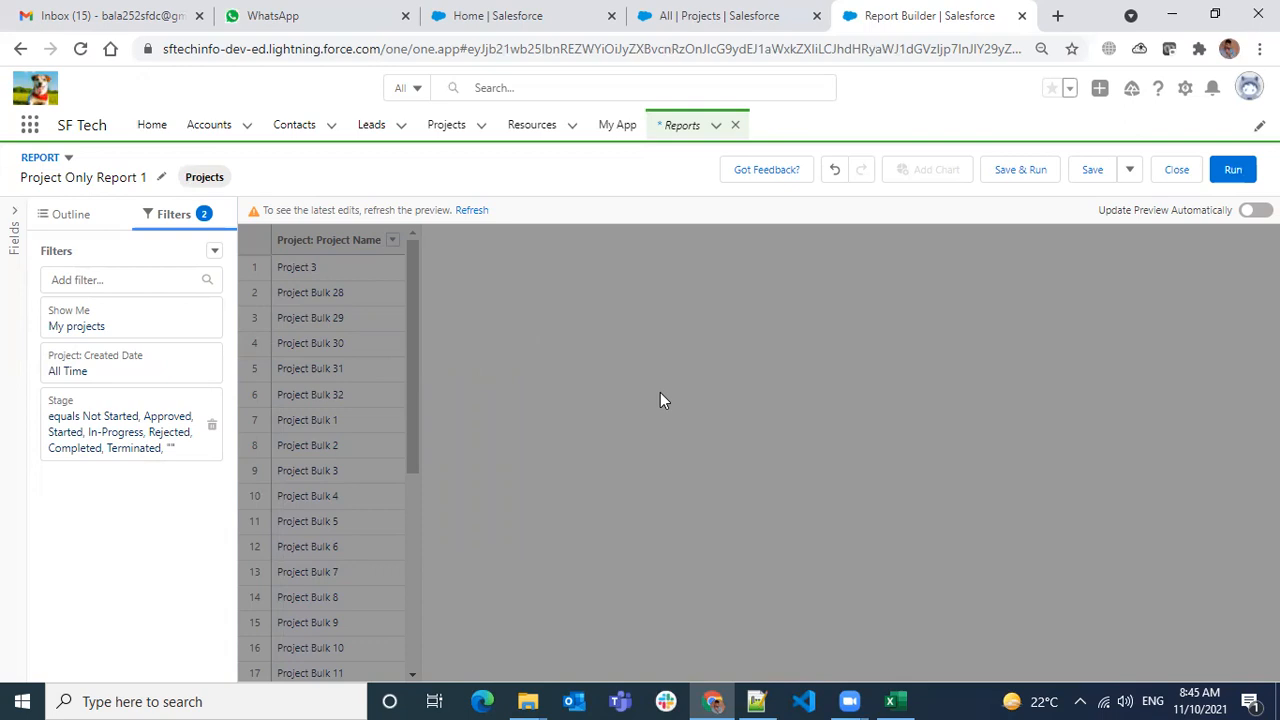
- Turn on automatic preview updates and review the previewed project records and the limited-preview notice
click(1256, 210)
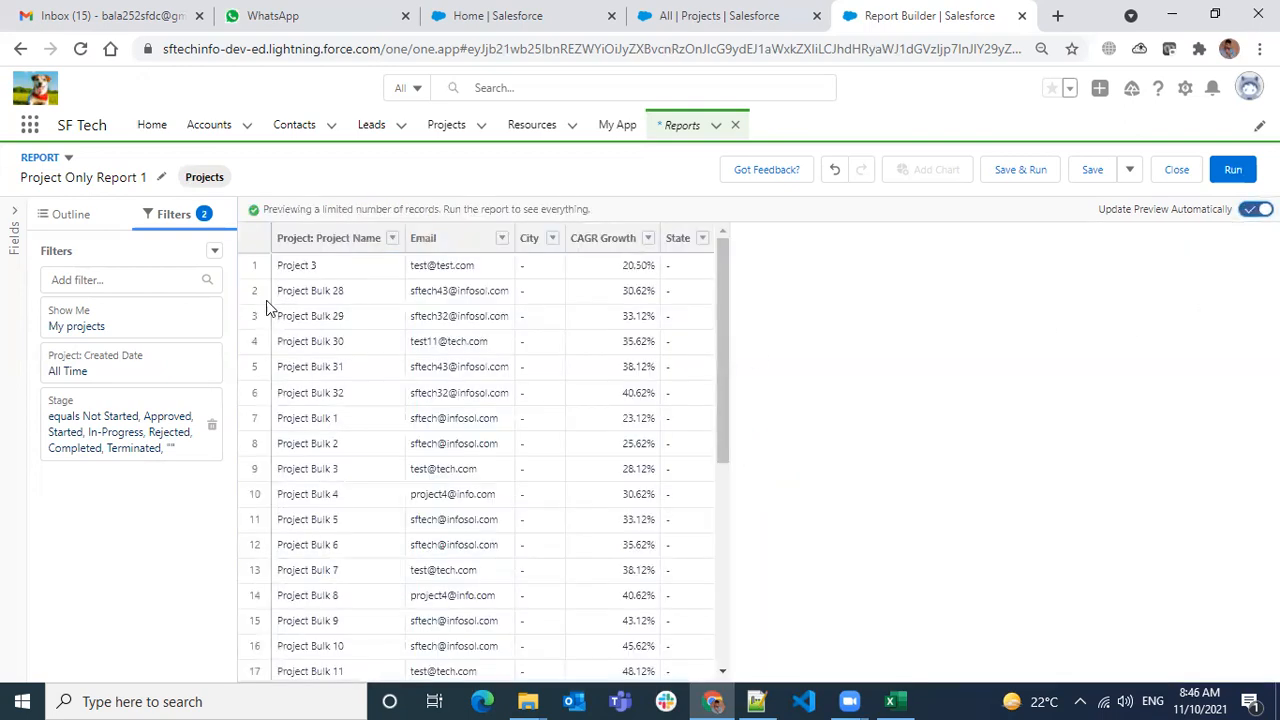
click(1256, 210)
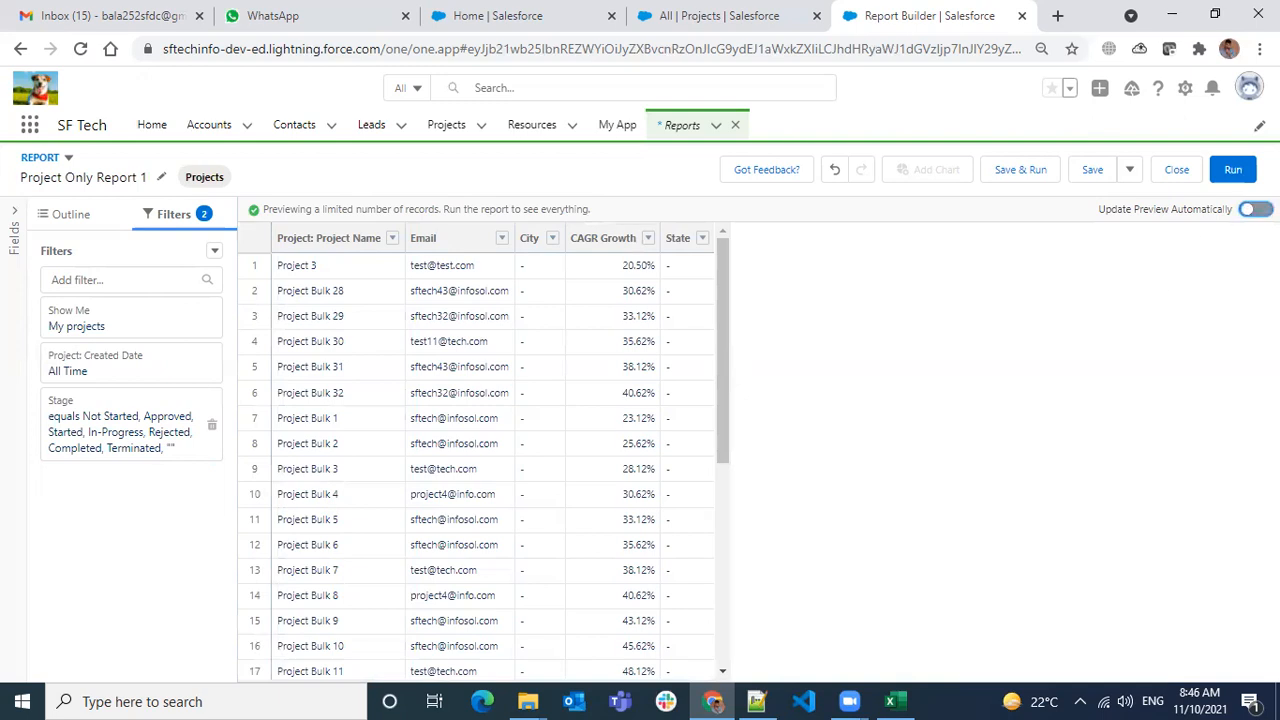
click(68, 218)
click(180, 215)
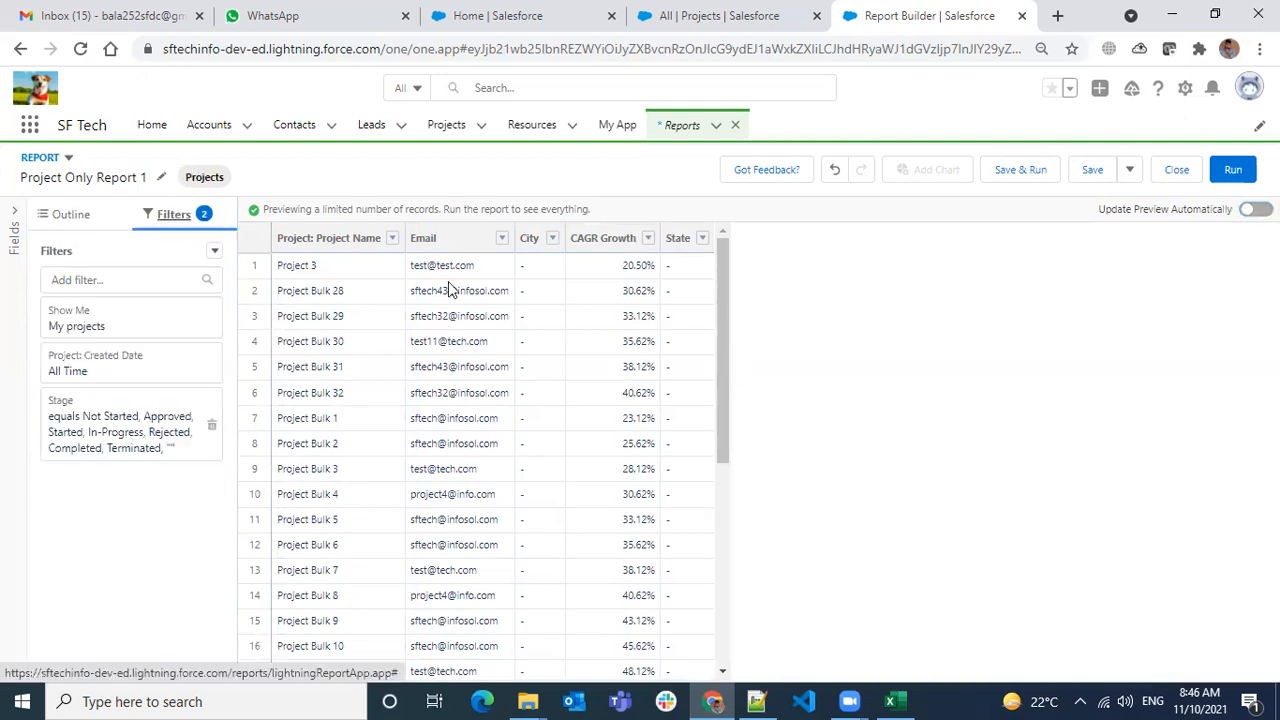
click(1256, 209)
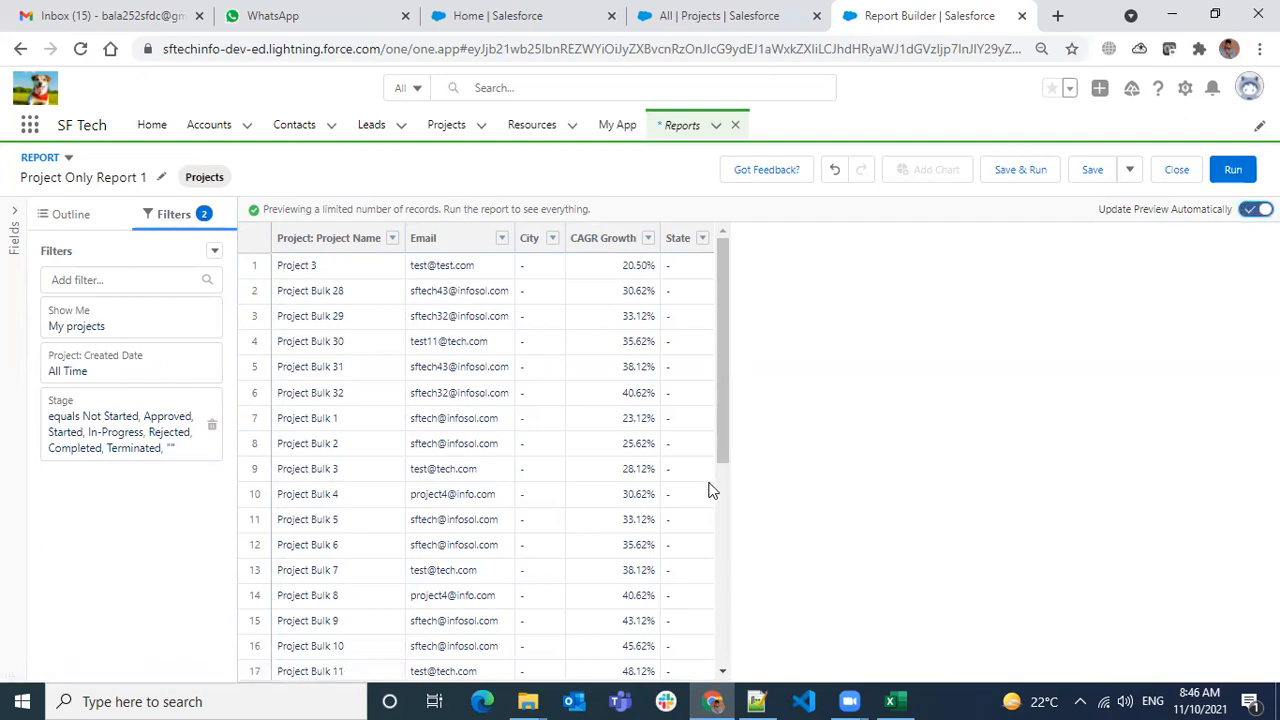
scroll(700, 480, down, 5)
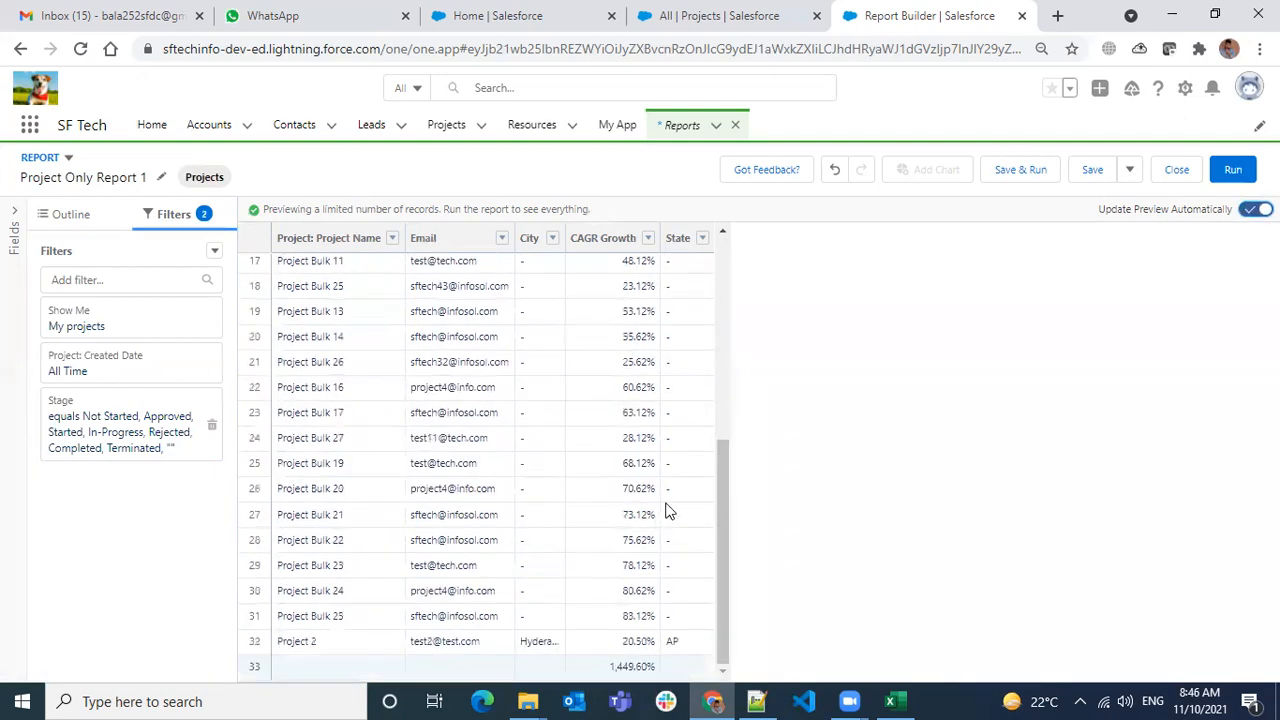
scroll(600, 457, up, 5)
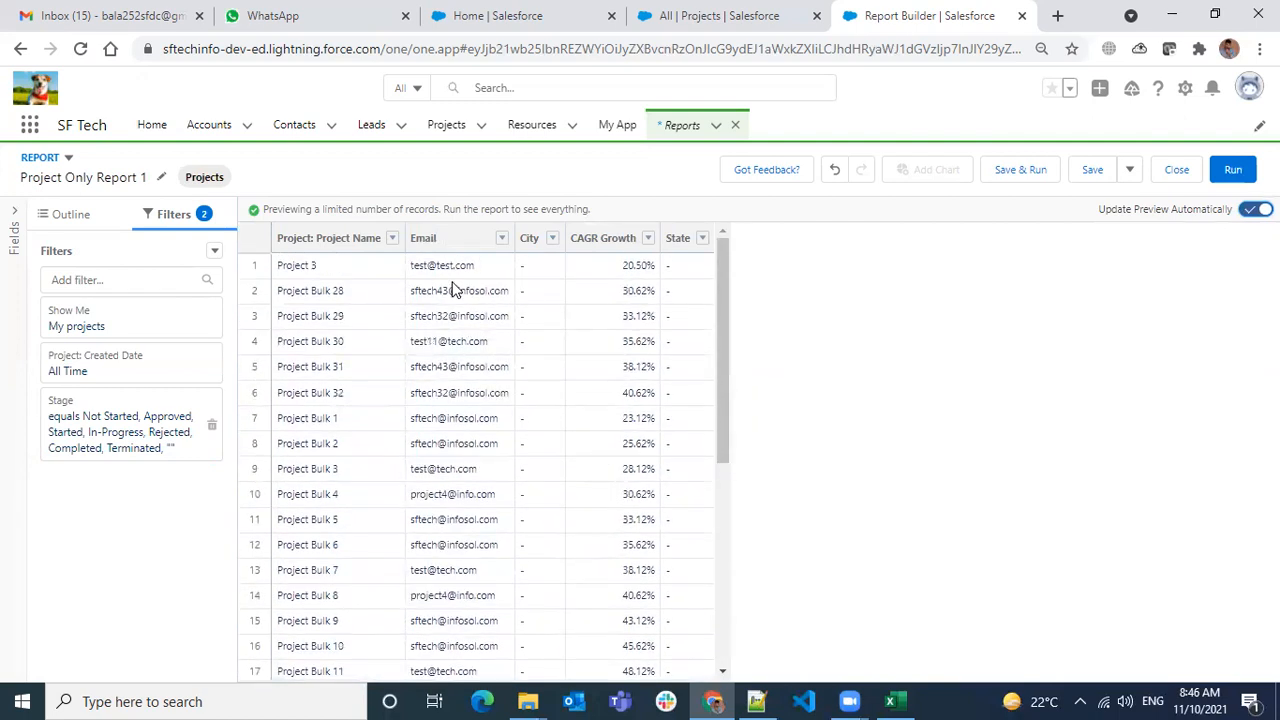
drag(393, 208, 597, 262)
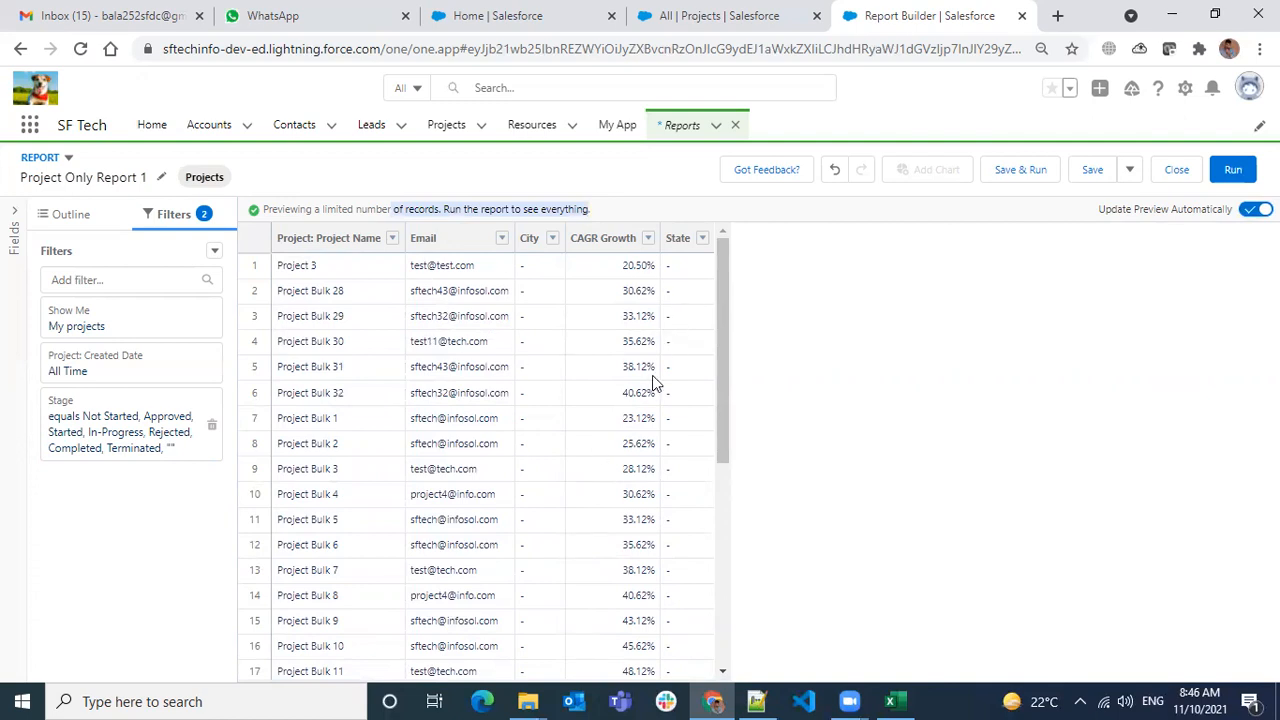
- Start saving and running the report, and check its unique name, description and folder details
click(1017, 170)
click(339, 368)
click(358, 448)
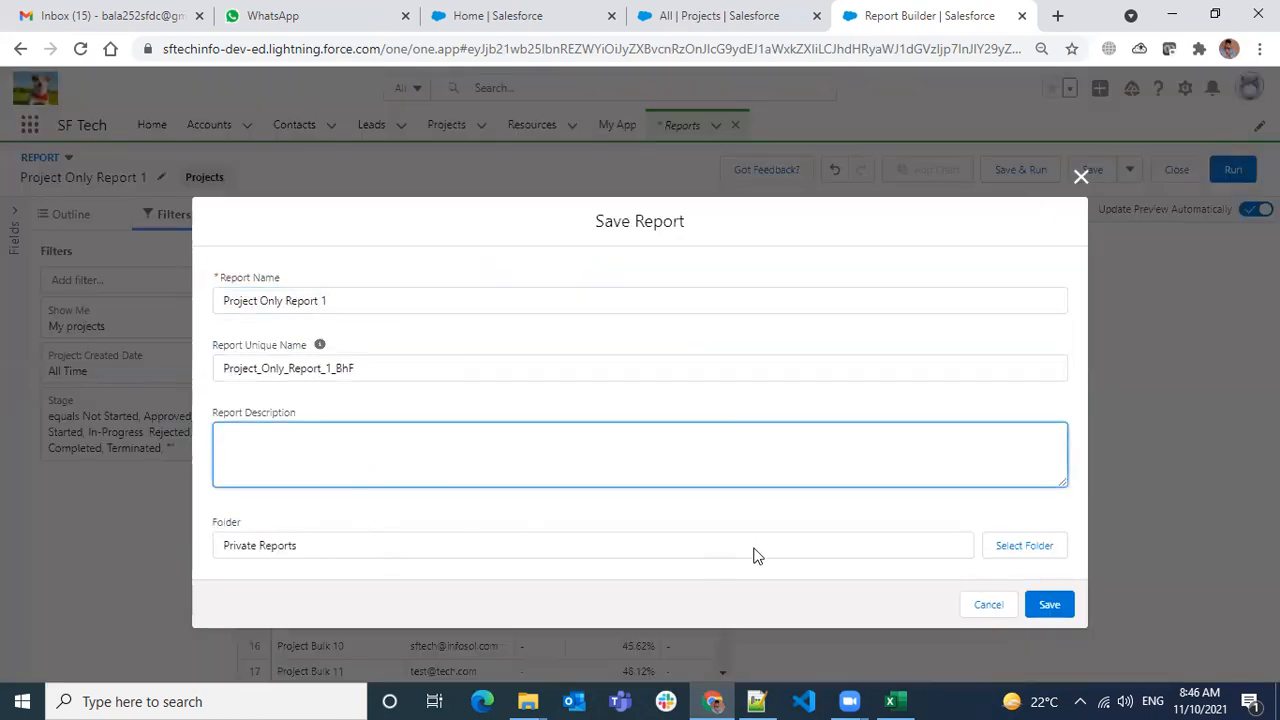
drag(246, 518, 206, 529)
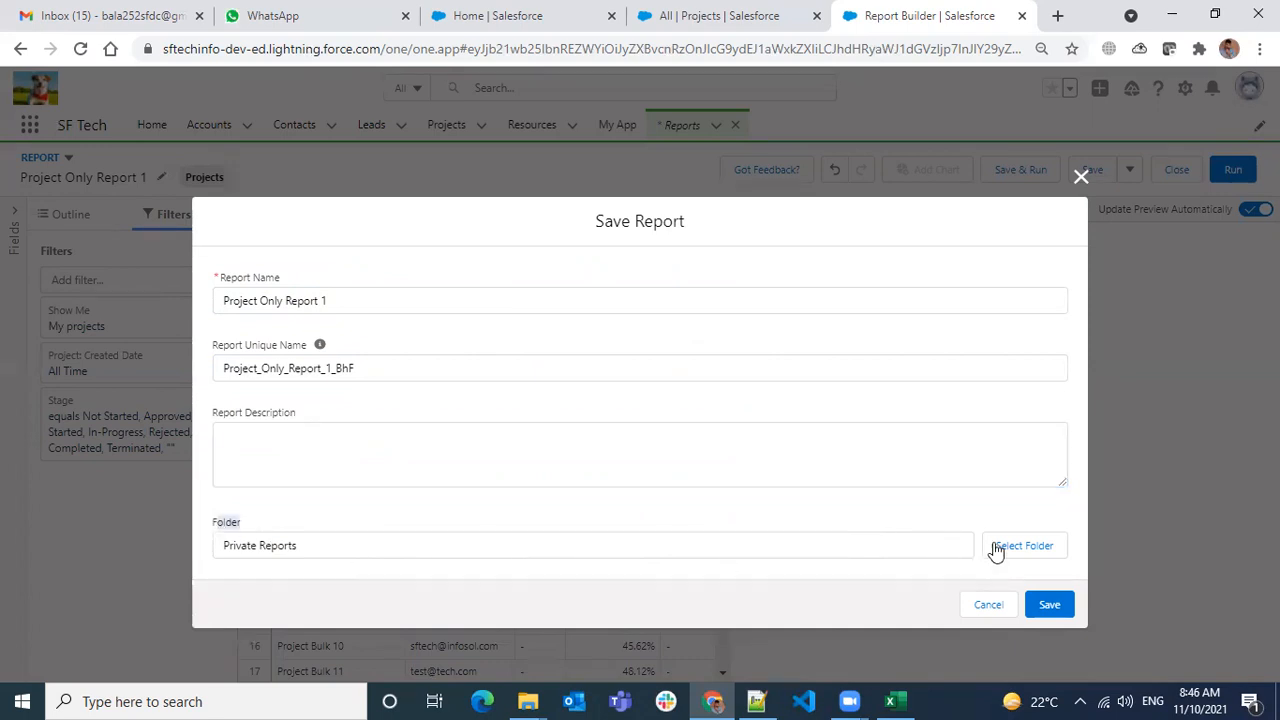
click(356, 553)
- Examine the available save locations under All Folders, Einstein Bot Reports, Created by Me, Shared with Me and Private Reports
click(1018, 545)
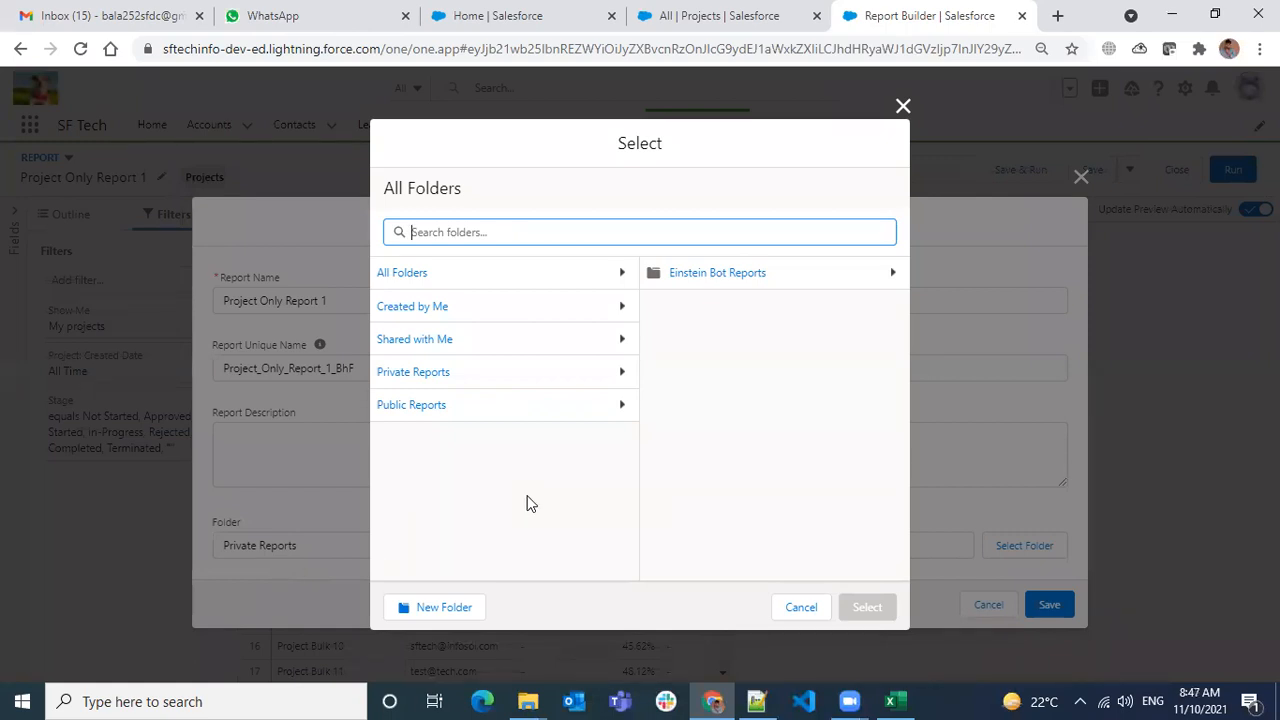
click(505, 277)
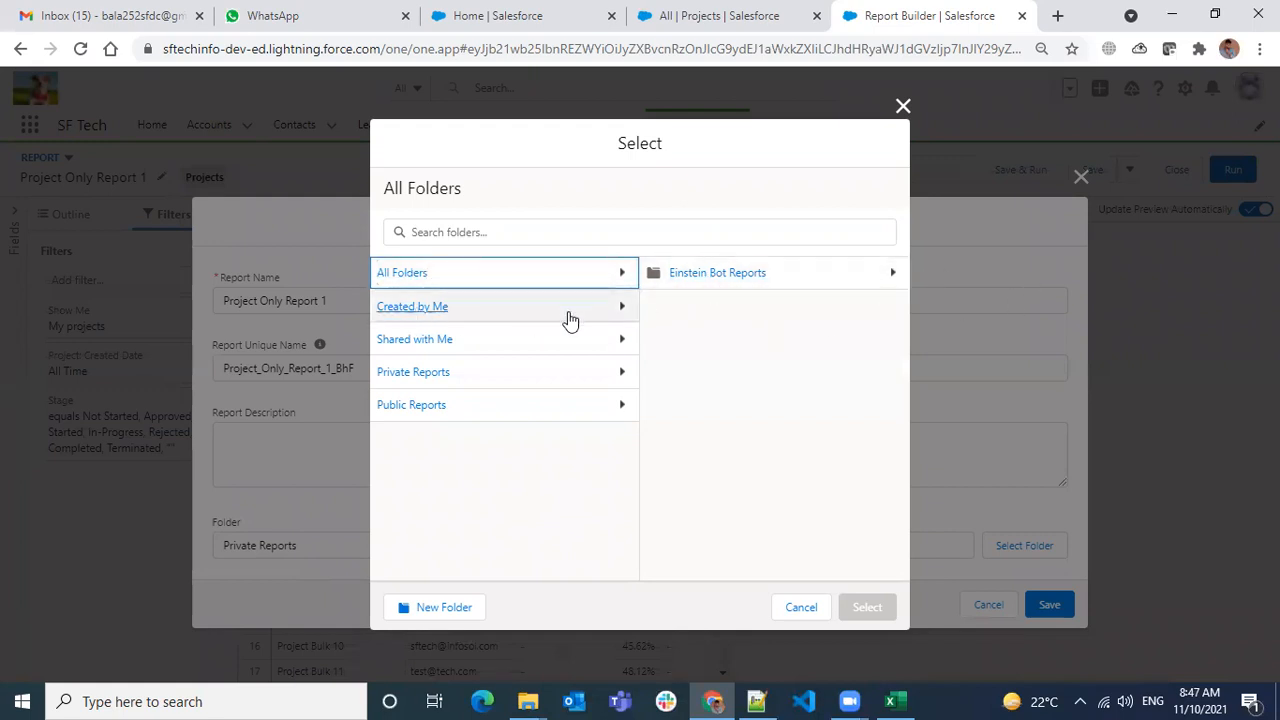
click(840, 278)
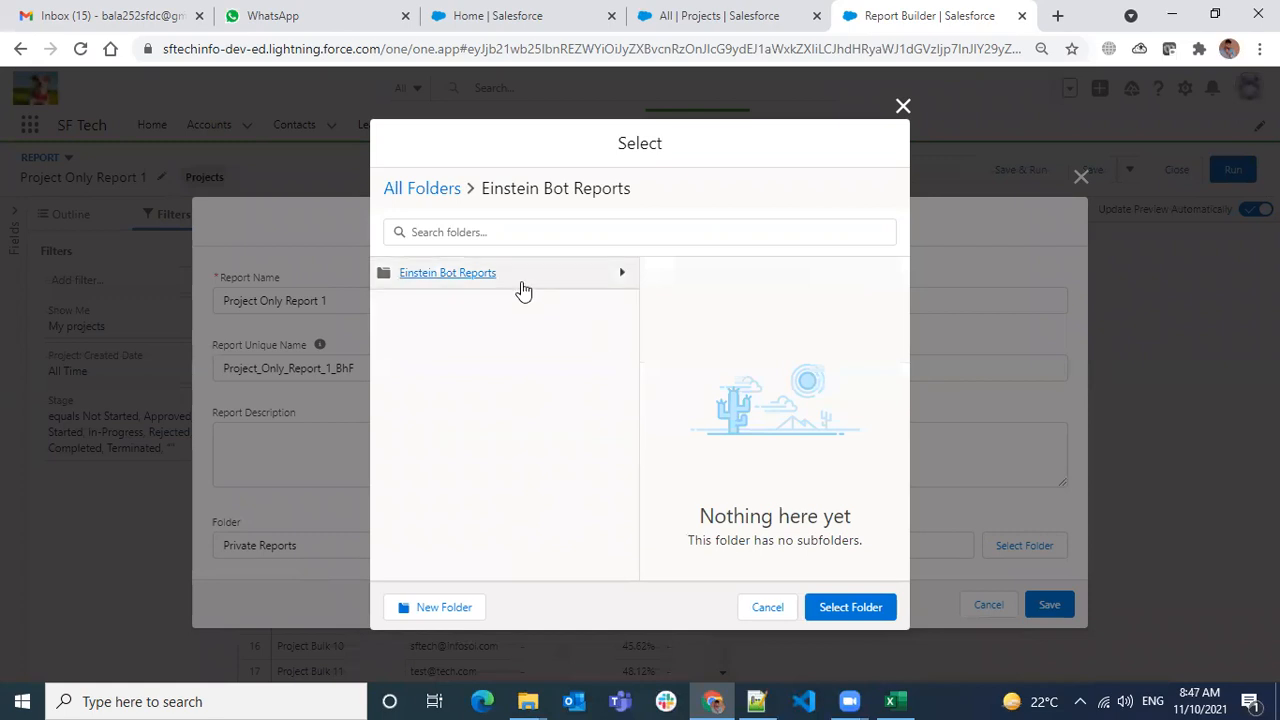
click(445, 199)
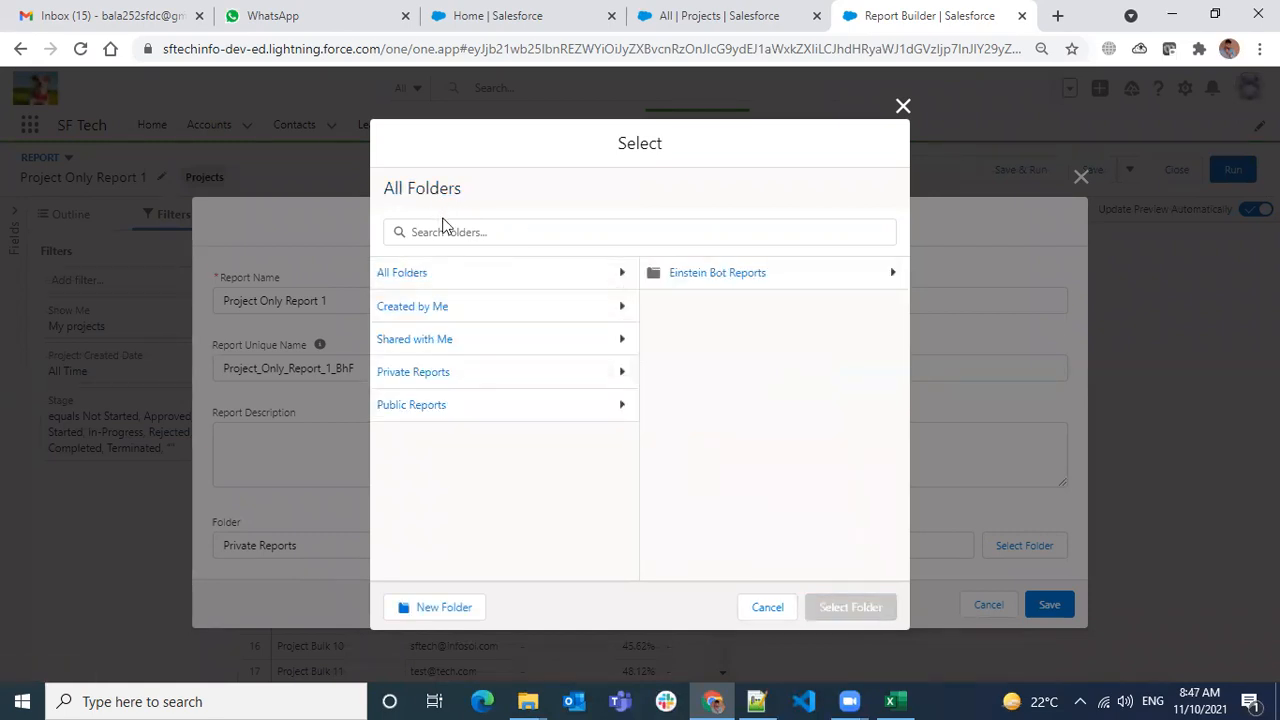
click(498, 310)
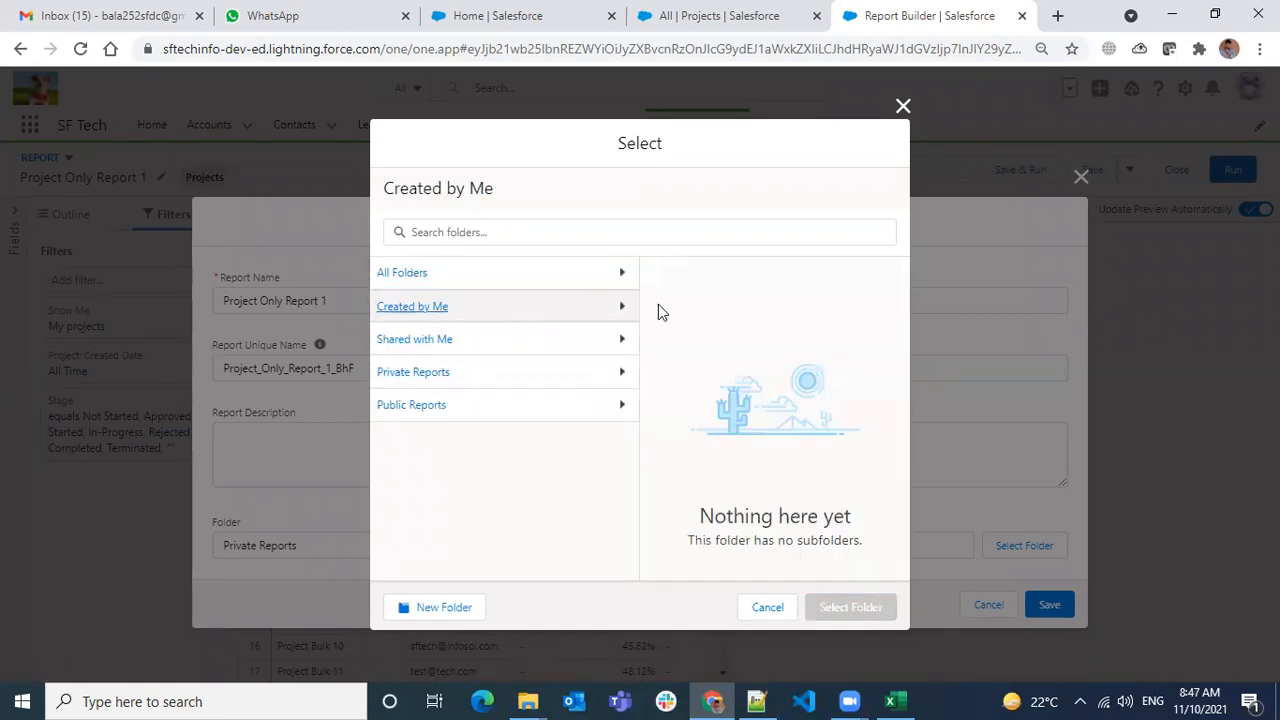
click(505, 340)
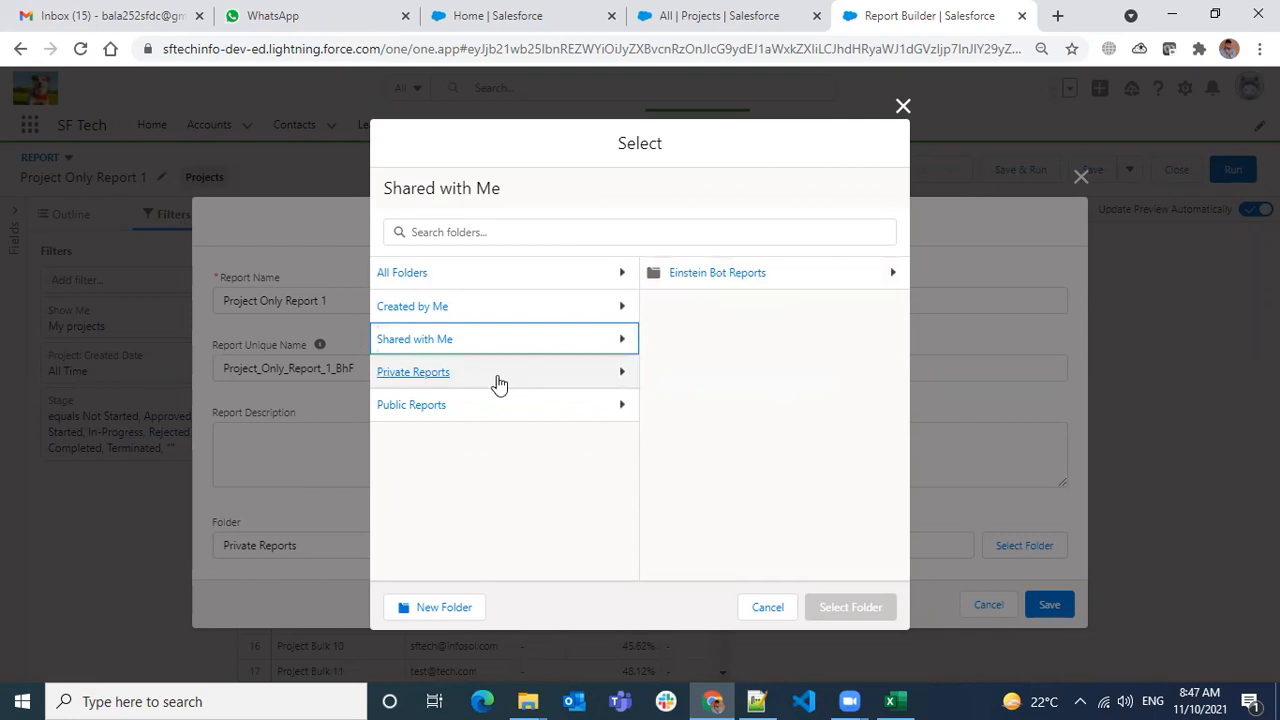
click(493, 381)
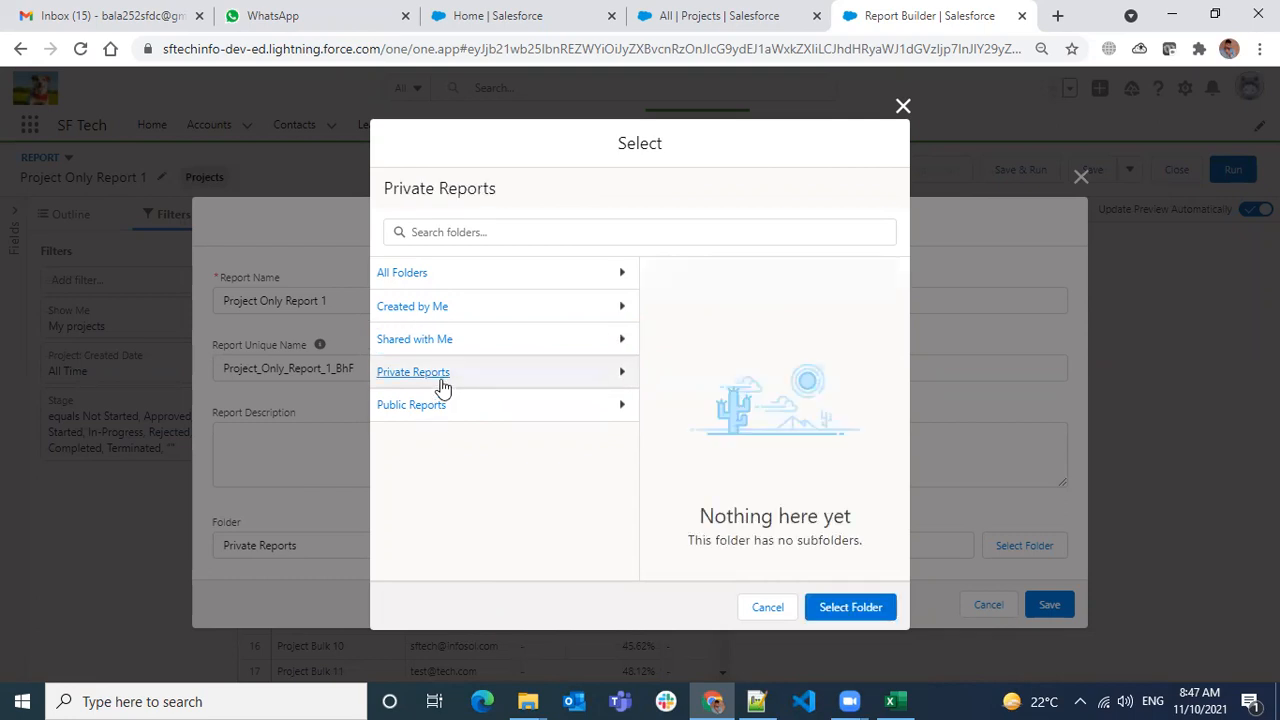
click(510, 347)
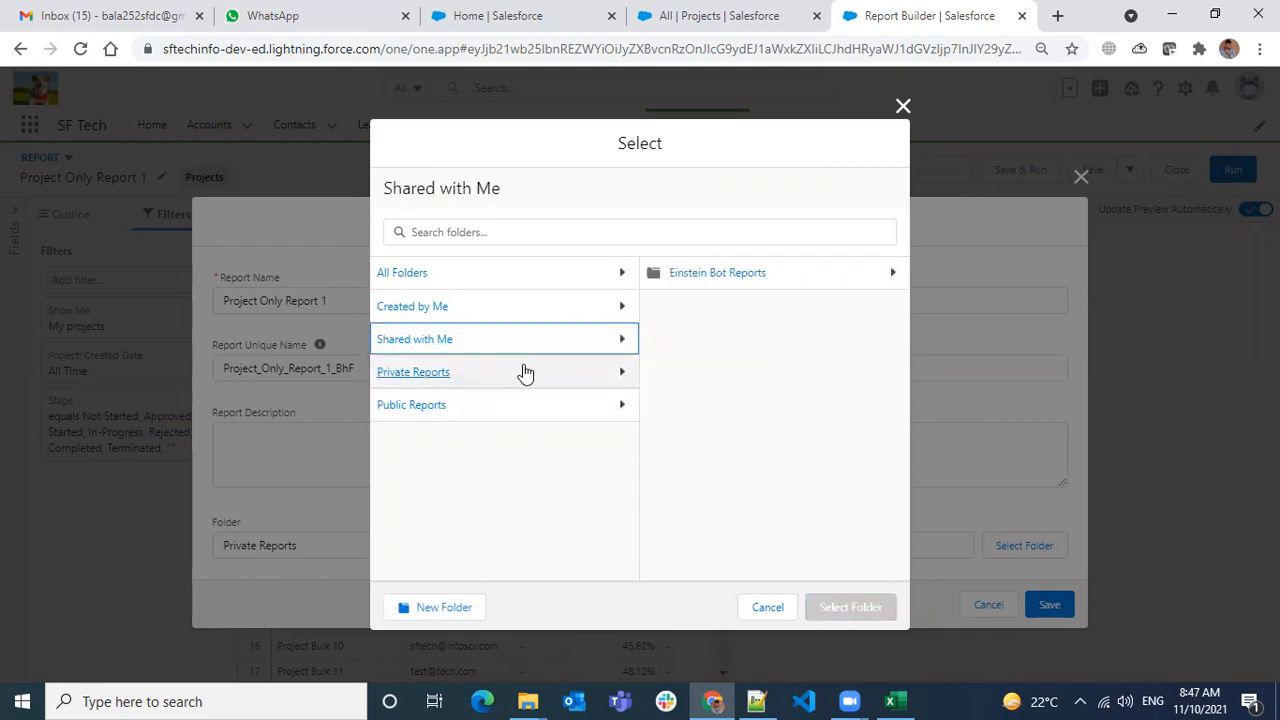
click(525, 373)
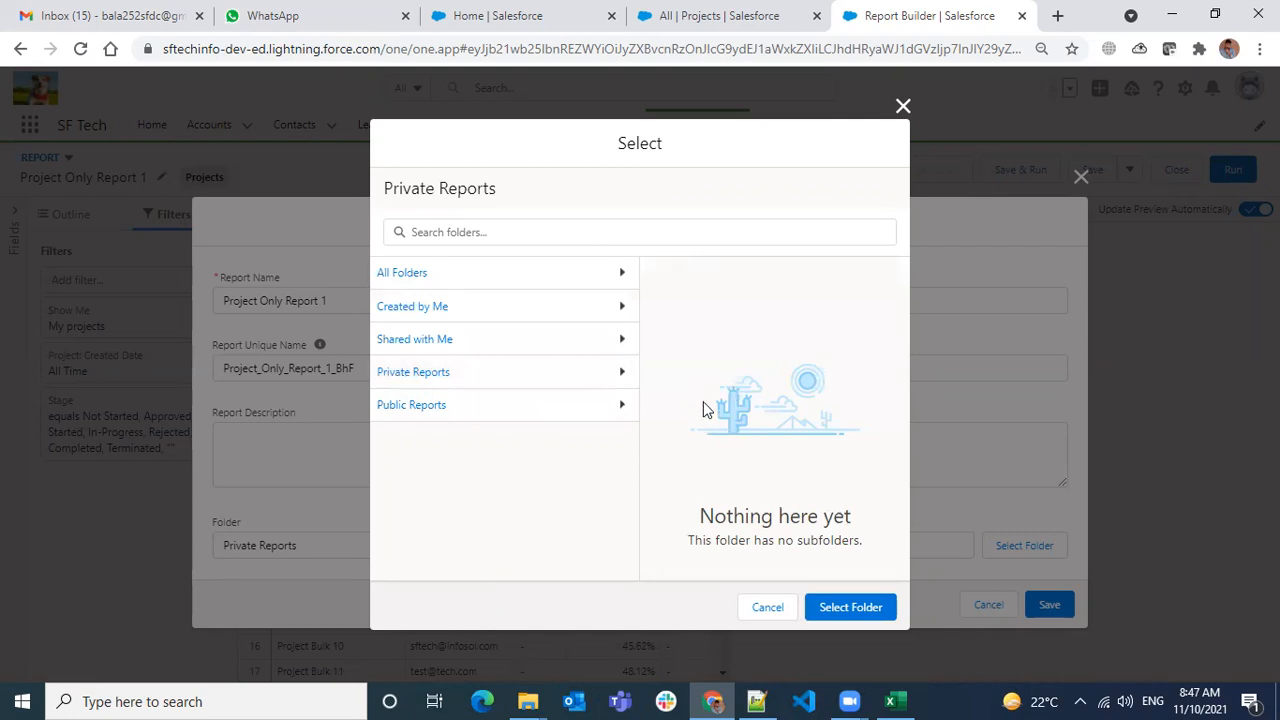
- Save the report into the Public Reports folder and review the records from the full run
click(511, 416)
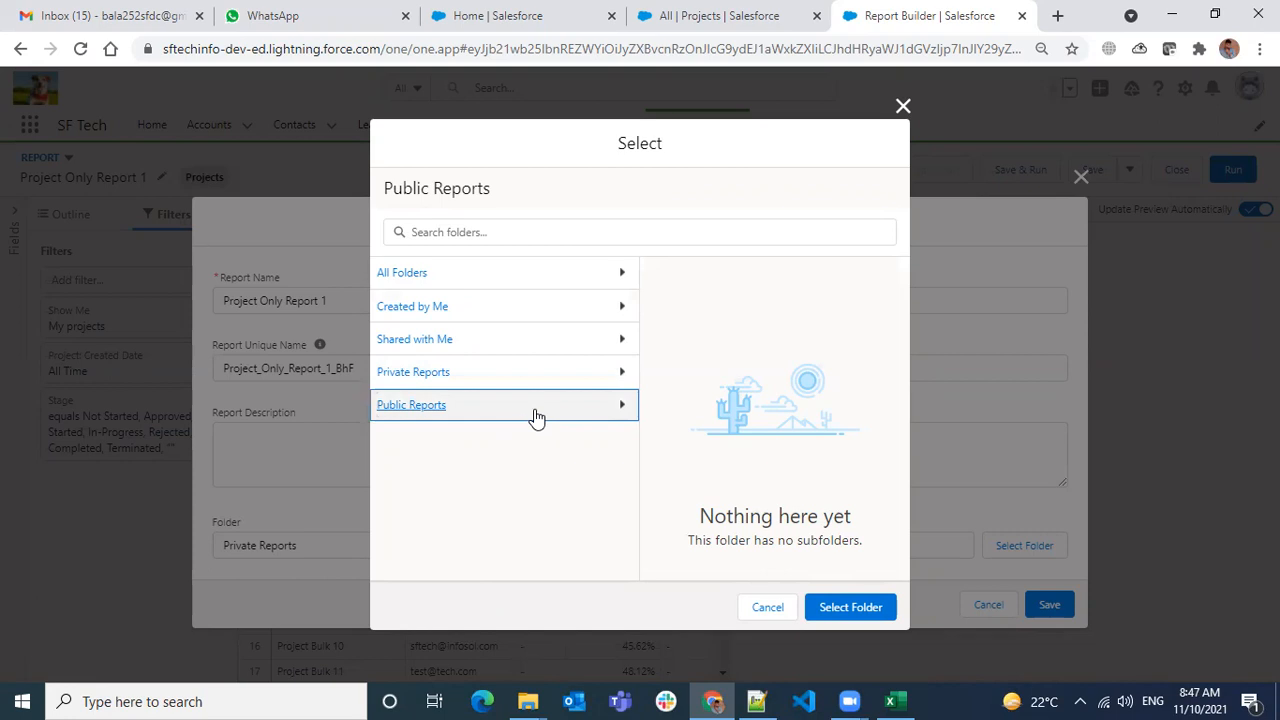
click(850, 607)
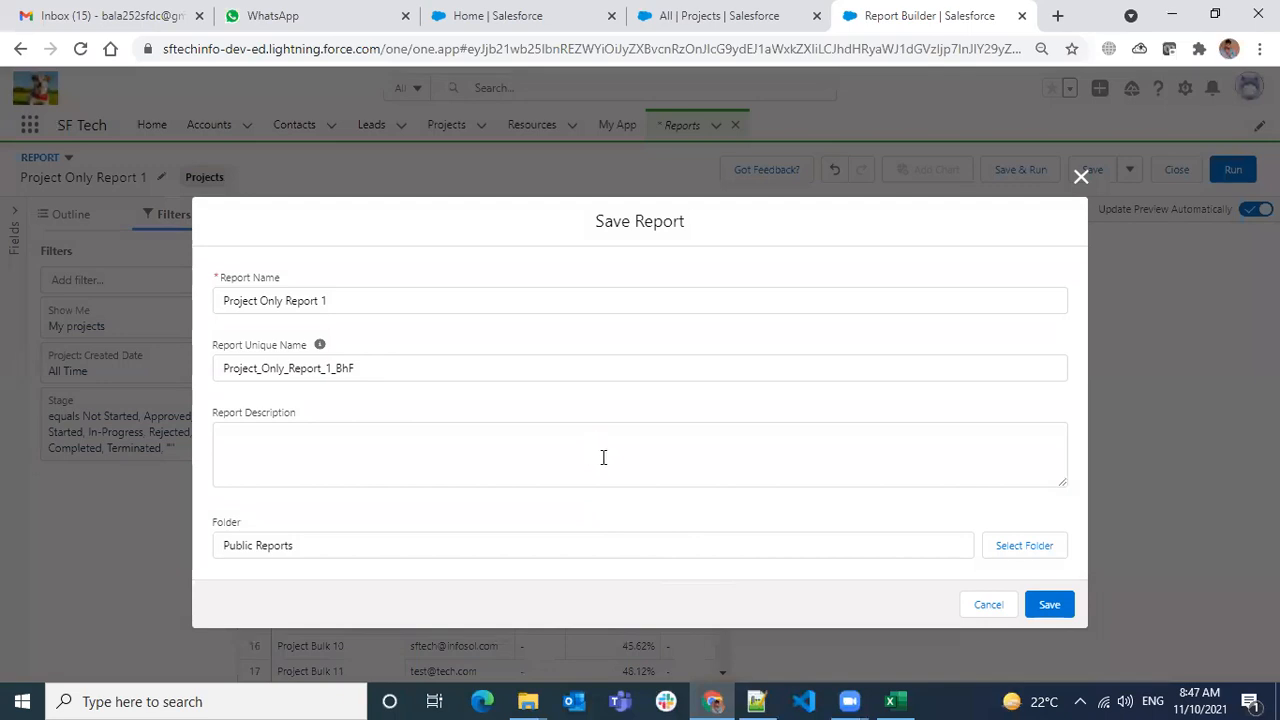
click(1040, 608)
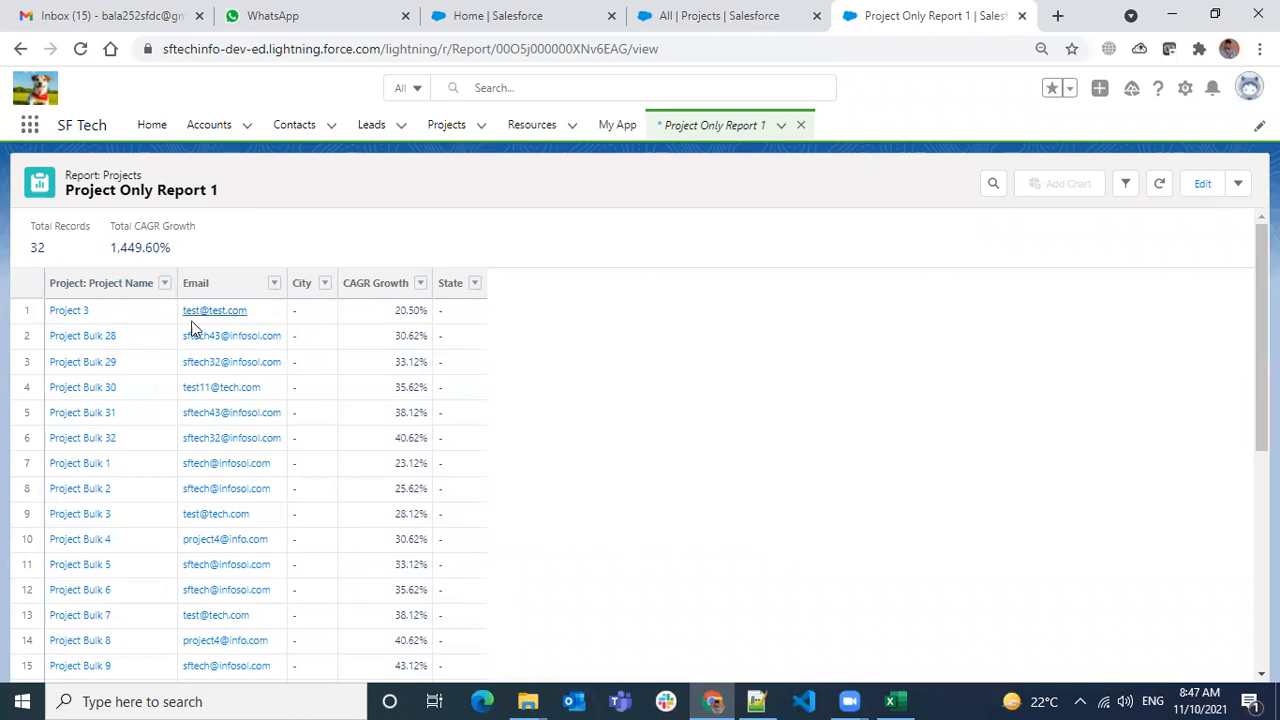
scroll(330, 483, down, 5)
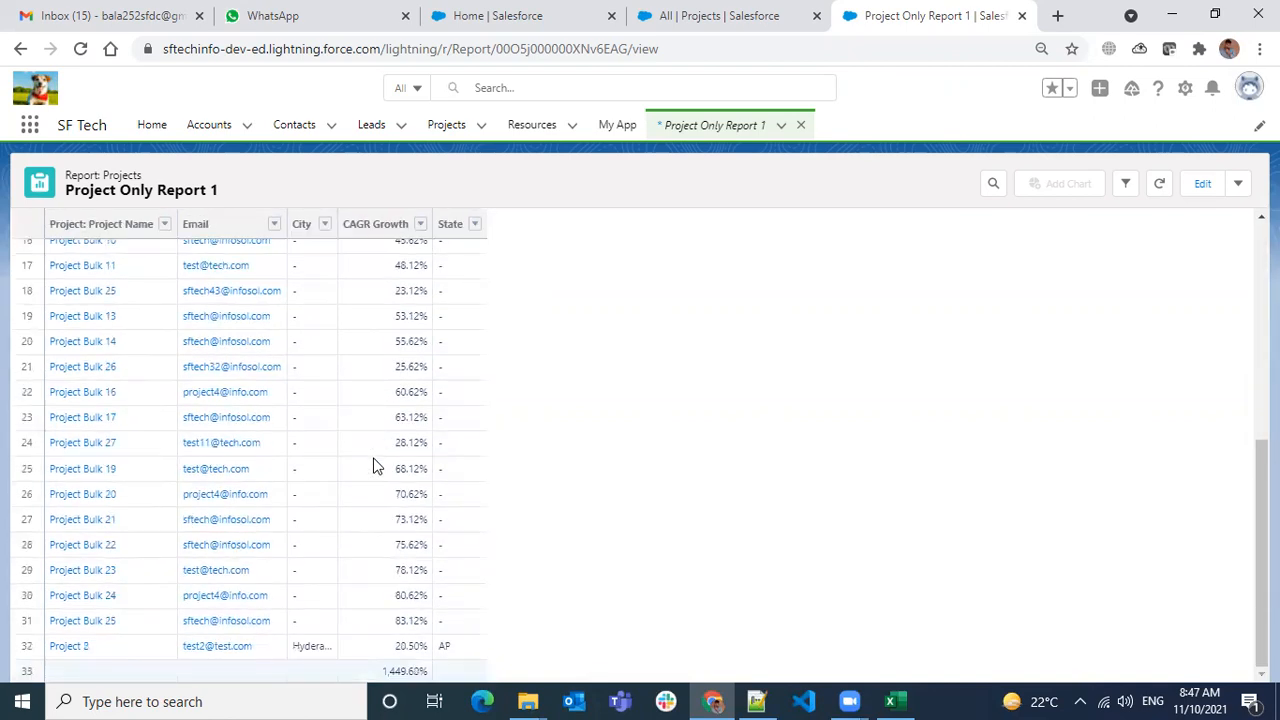
scroll(380, 462, up, 5)
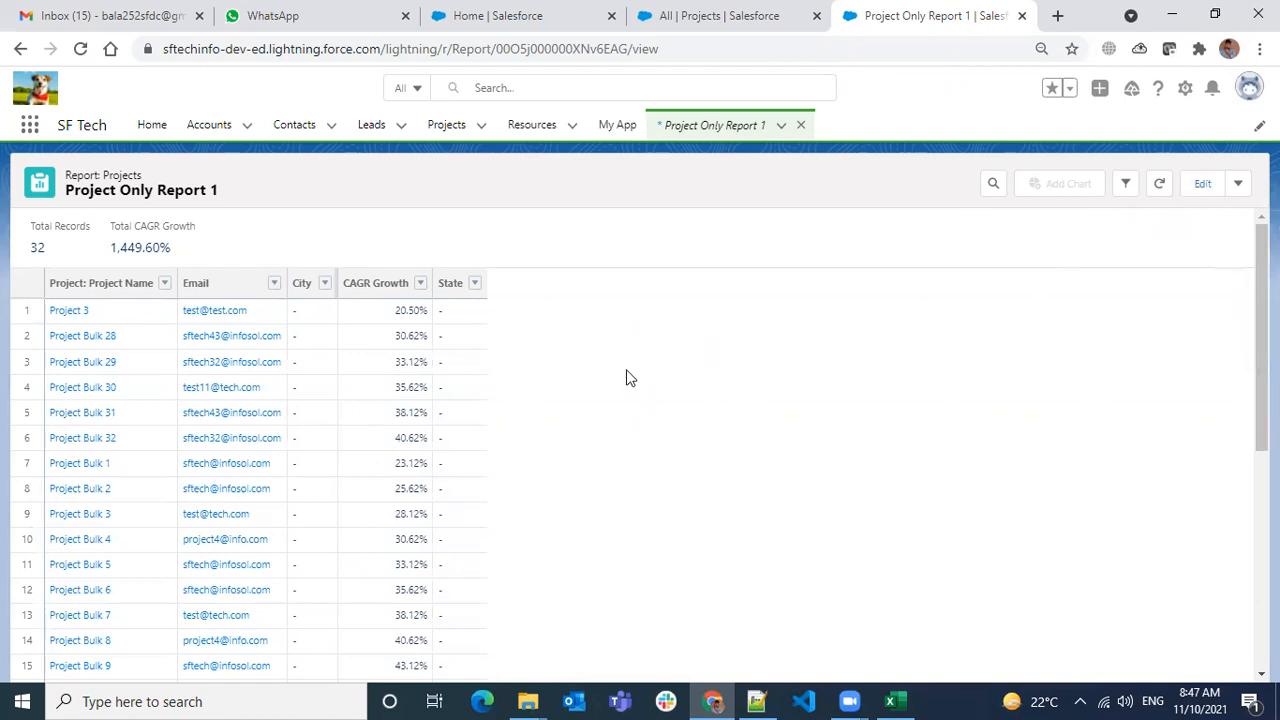
- Reopen the report for editing and add the Number of Employee and GST Number columns
click(1204, 188)
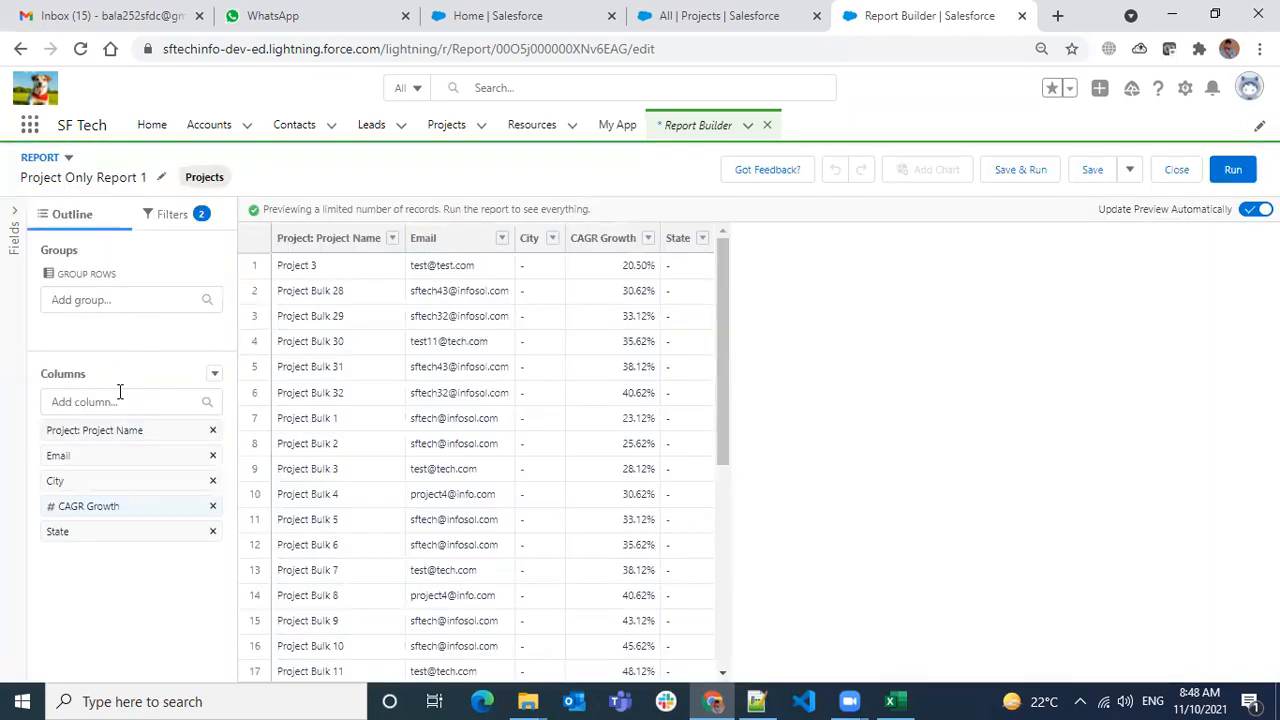
click(119, 397)
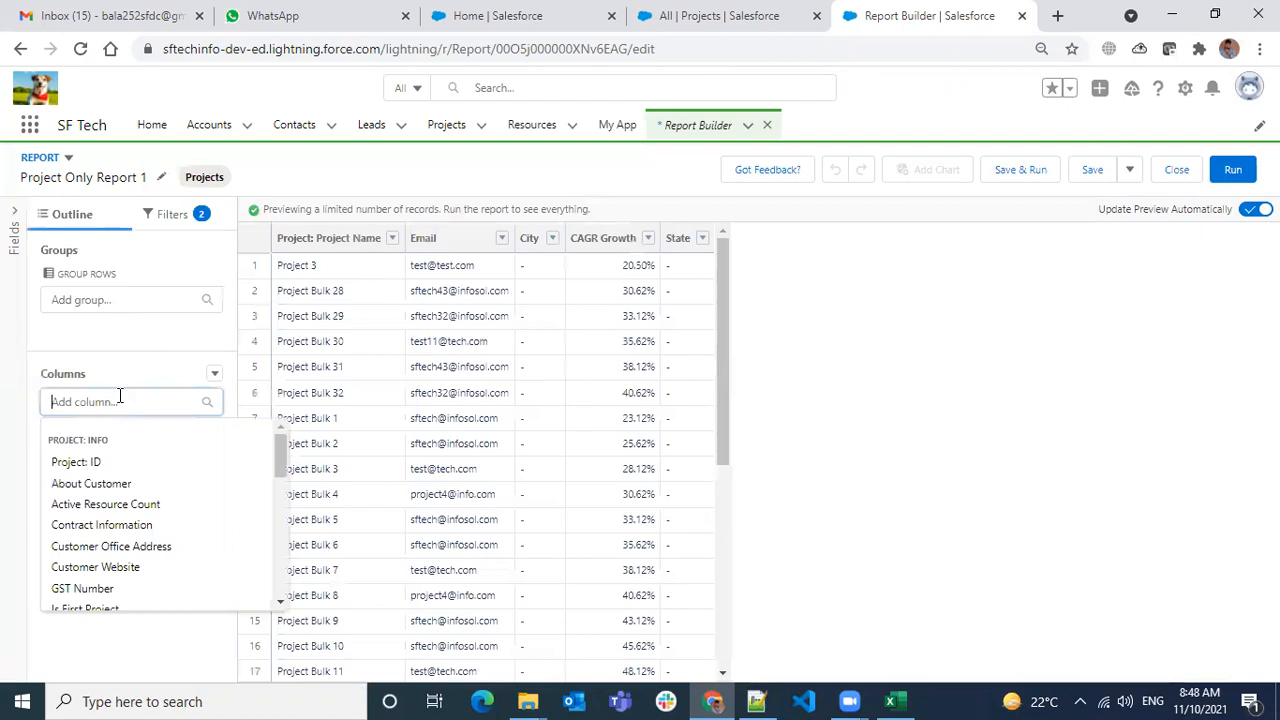
text(ema)
key(BackSpace)
key(BackSpace)
key(BackSpace)
text(num)
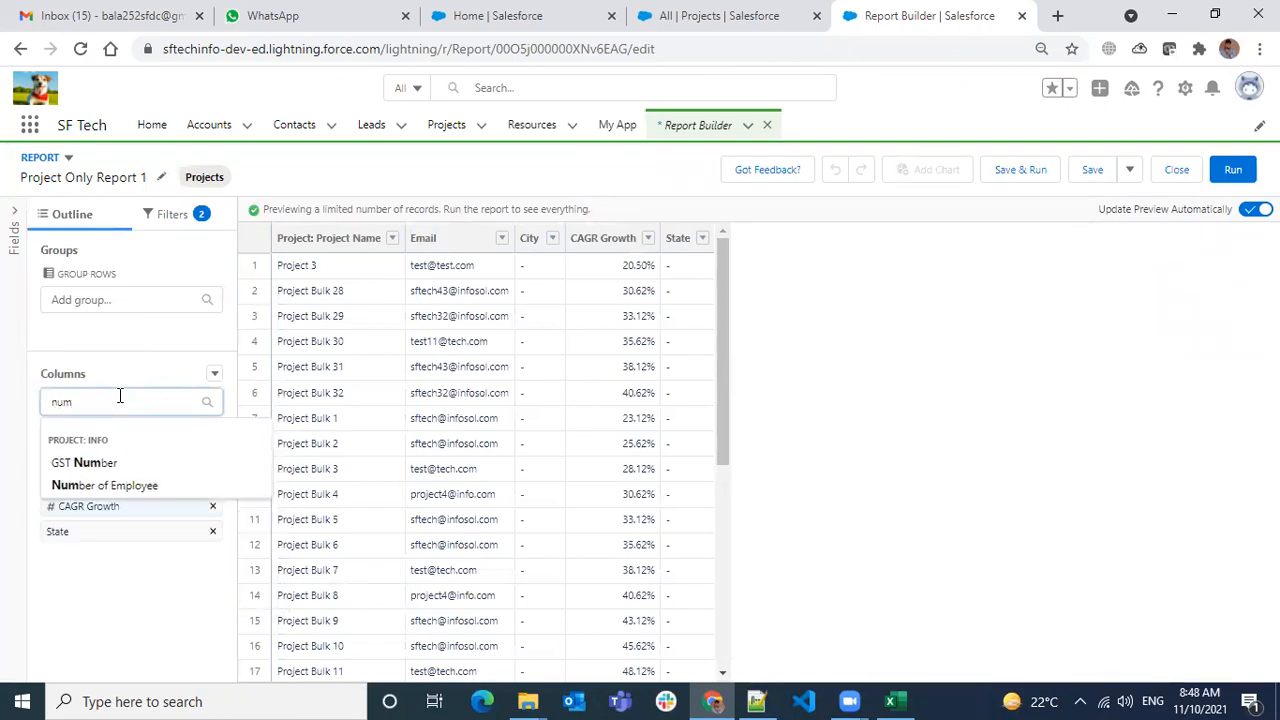
click(118, 486)
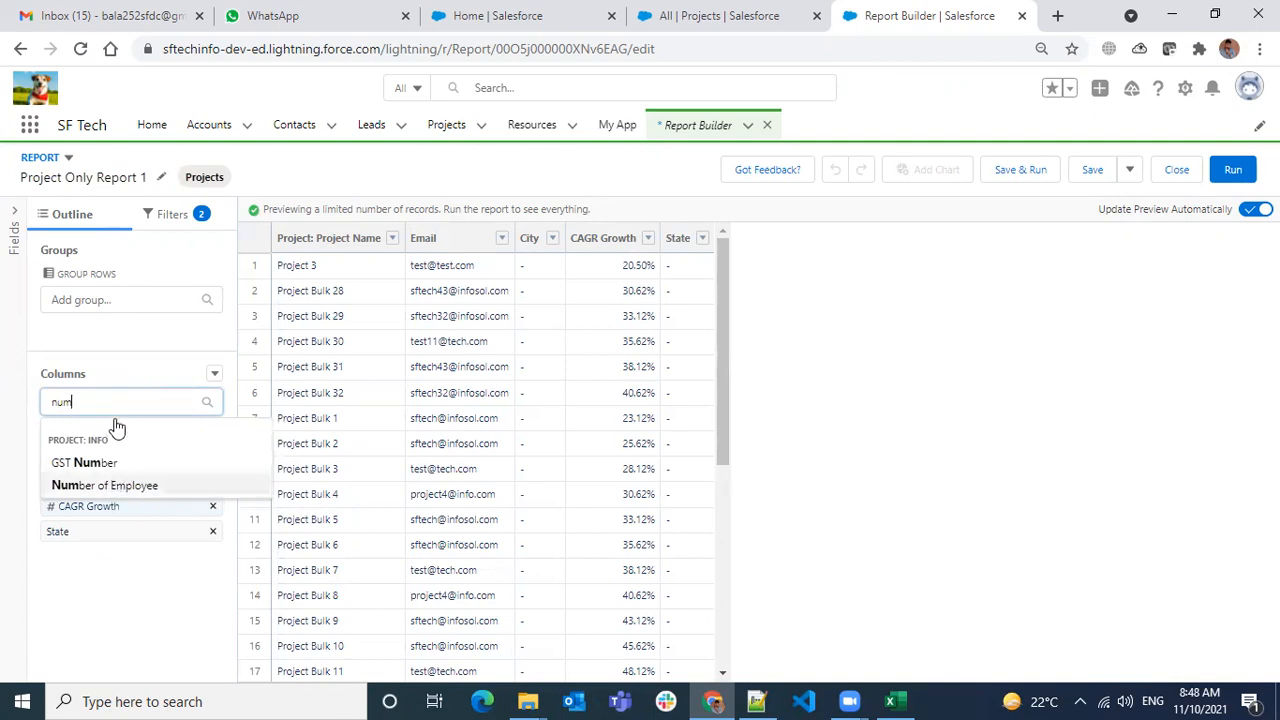
text(gst)
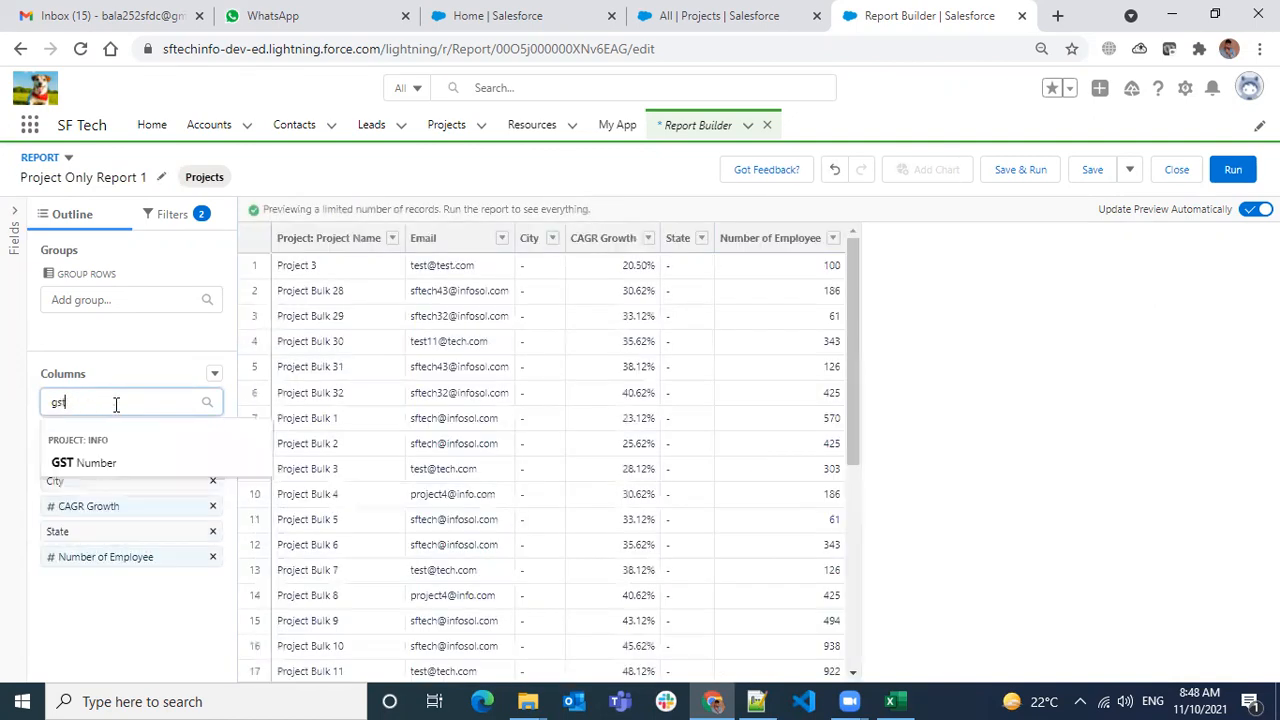
click(88, 461)
- Add the Project Id column, not the Project: ID field, and save and run the report
click(107, 398)
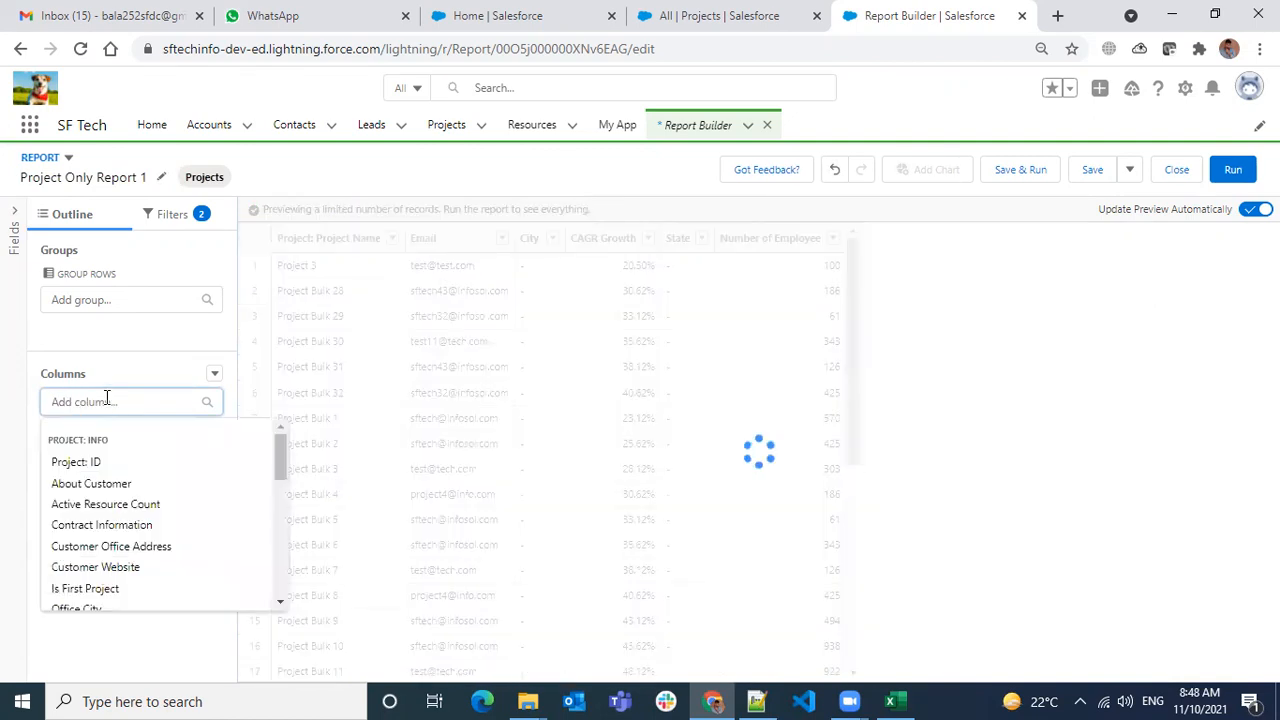
text(if)
key(BackSpace)
text(d)
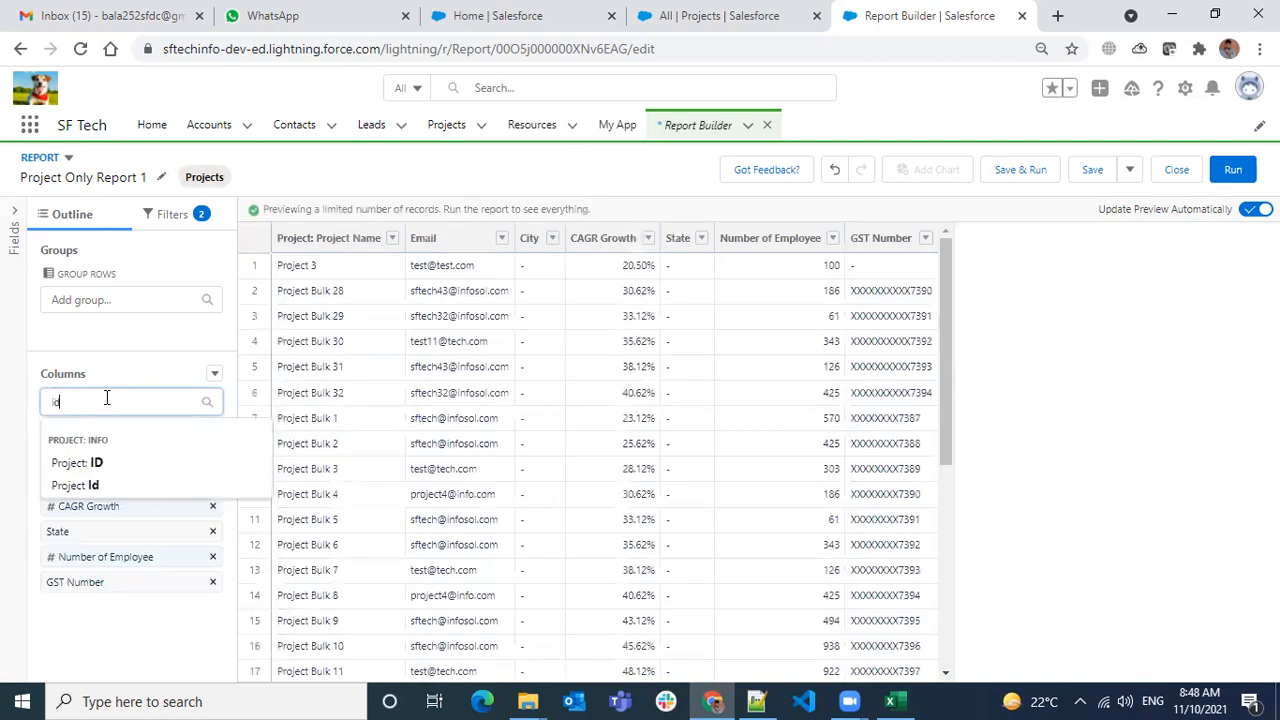
click(88, 486)
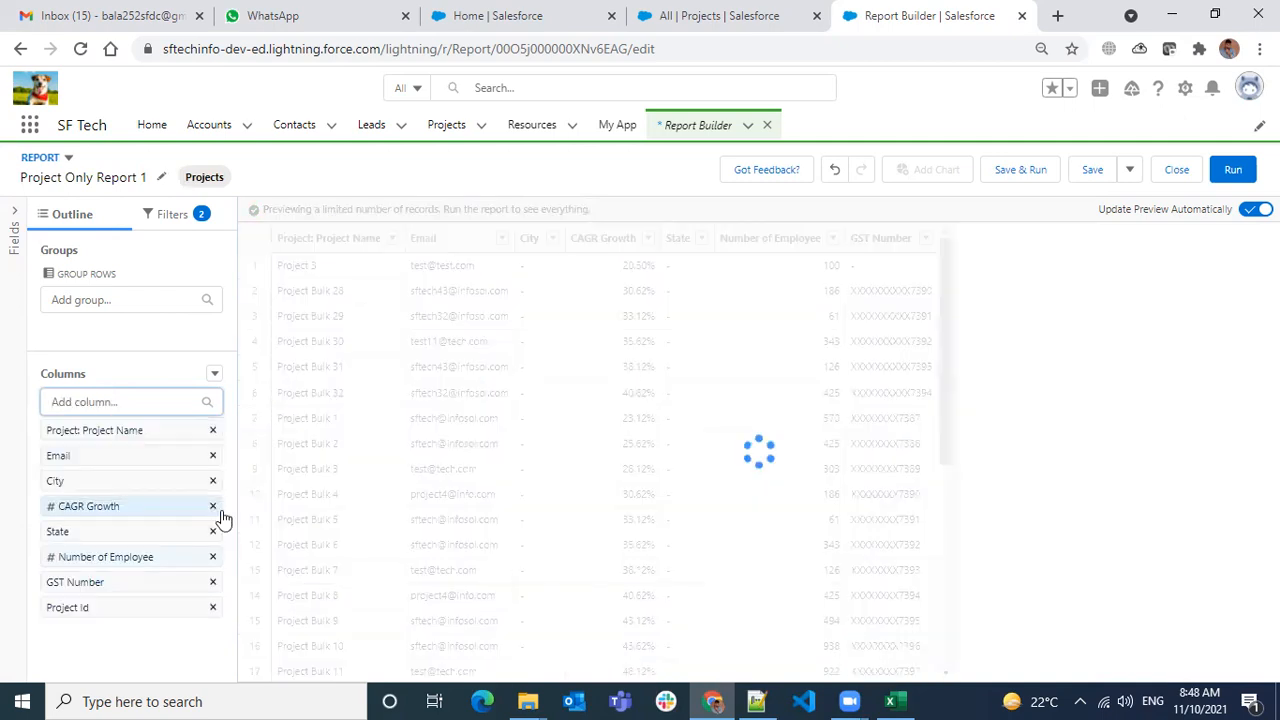
click(1033, 172)
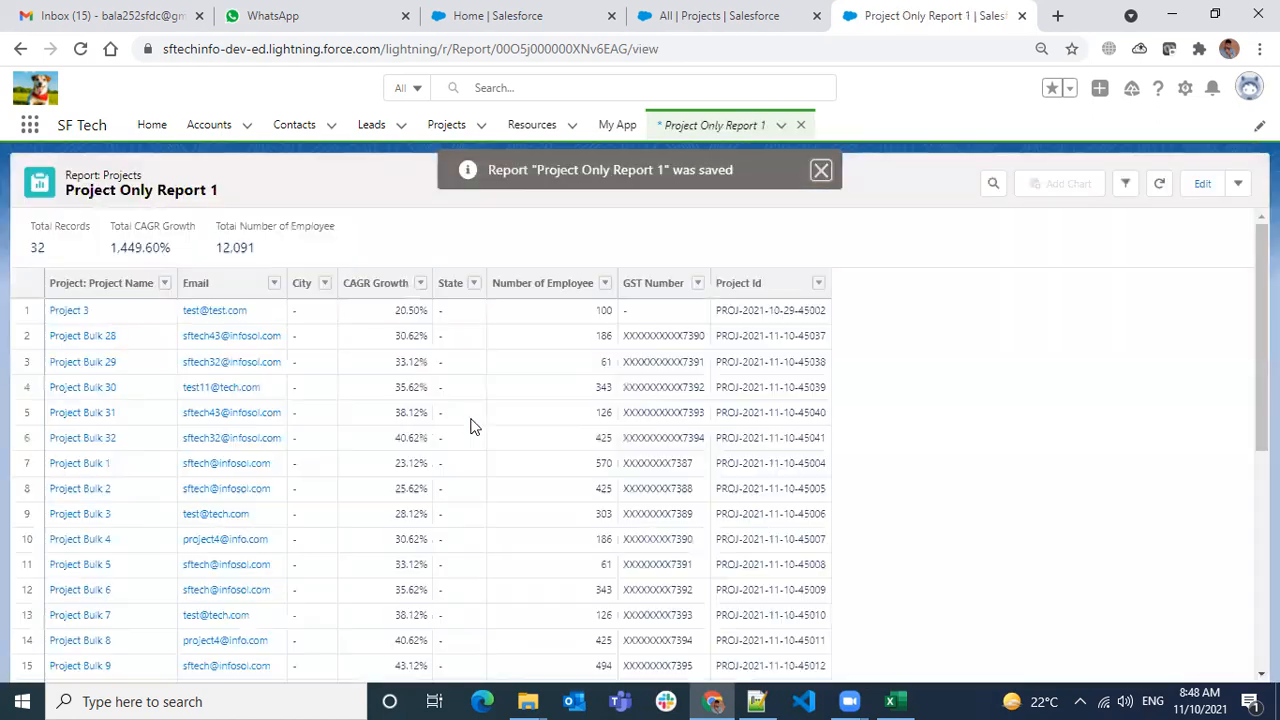
- Try sorting the report by Project Name, Email in ascending and descending order, City, and CAGR Growth ascending
click(109, 287)
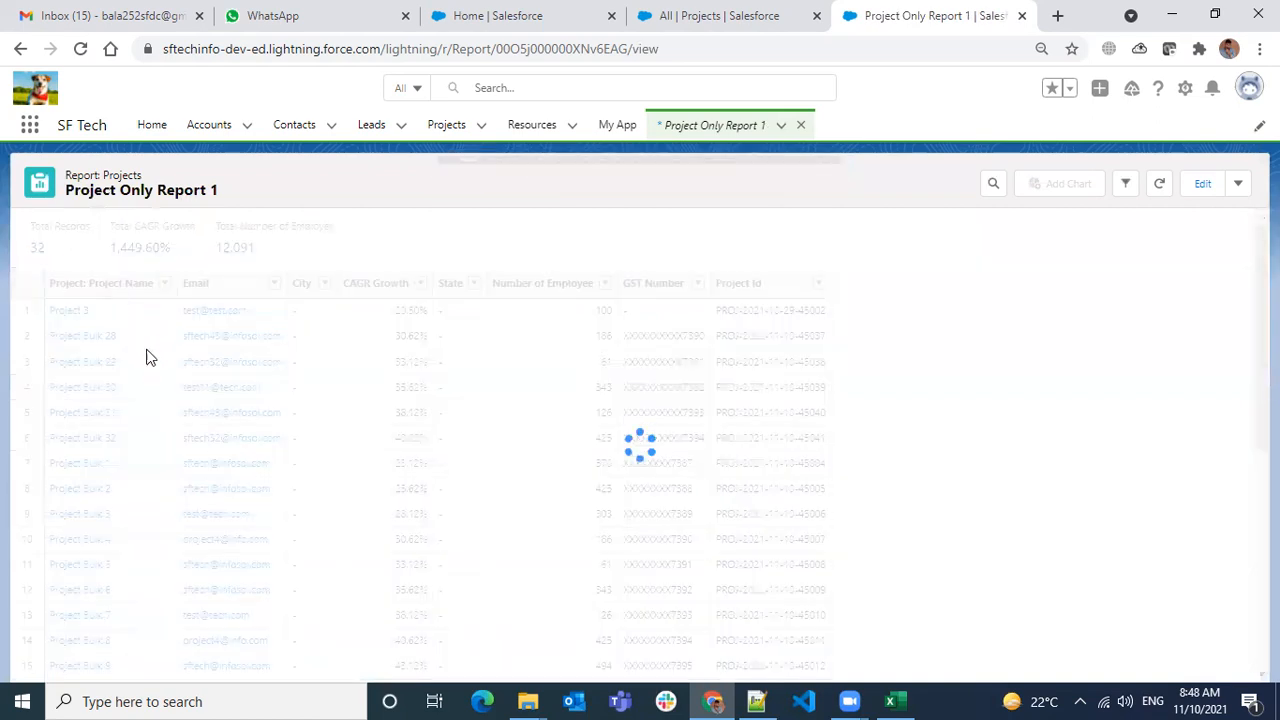
click(236, 283)
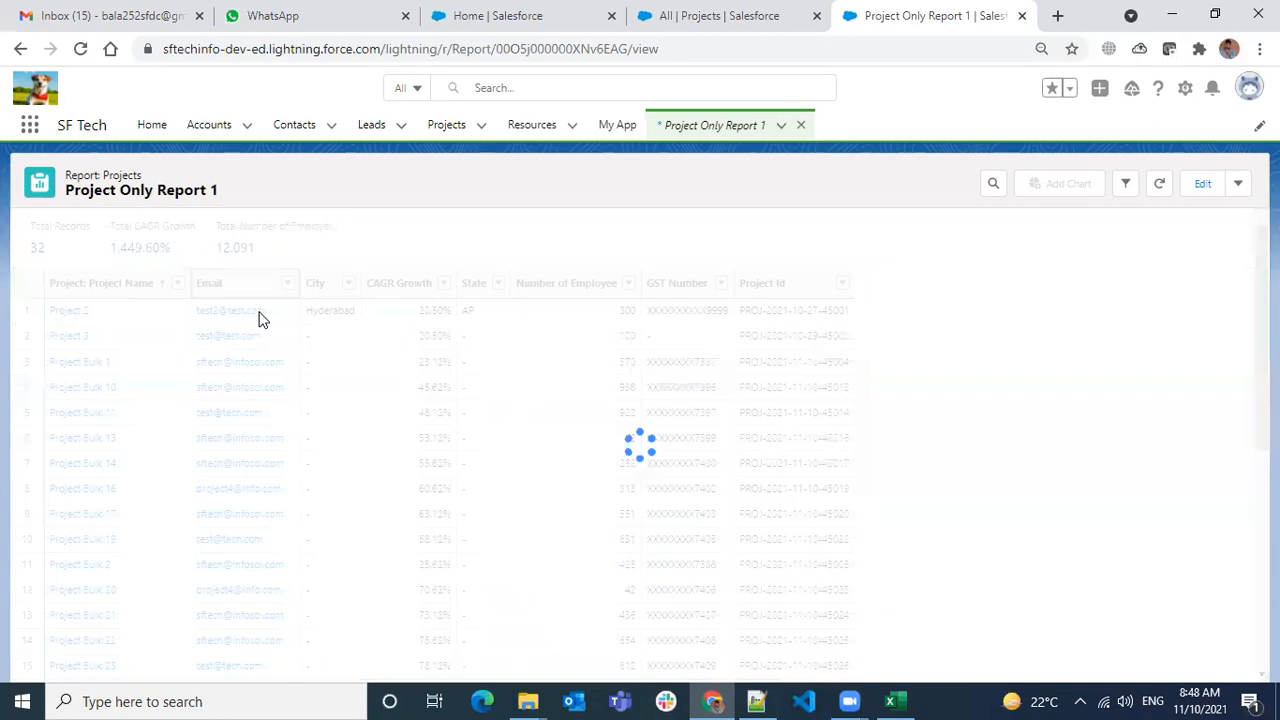
click(233, 288)
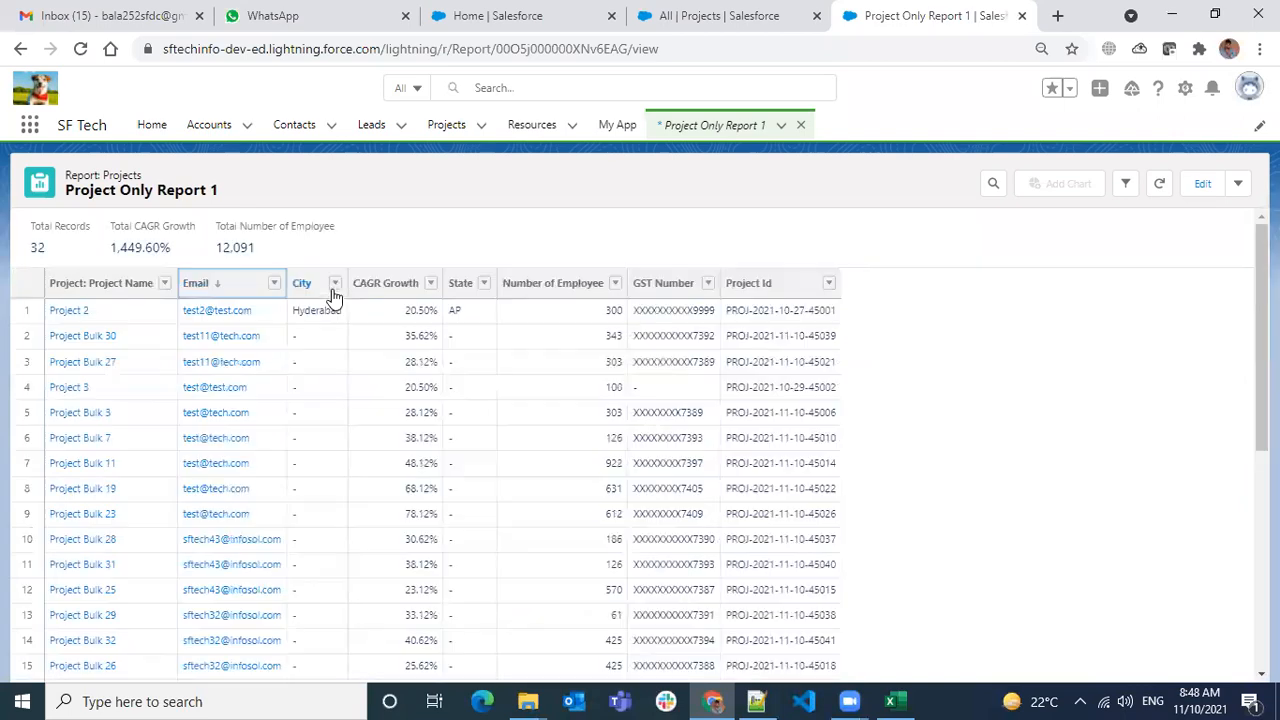
click(305, 286)
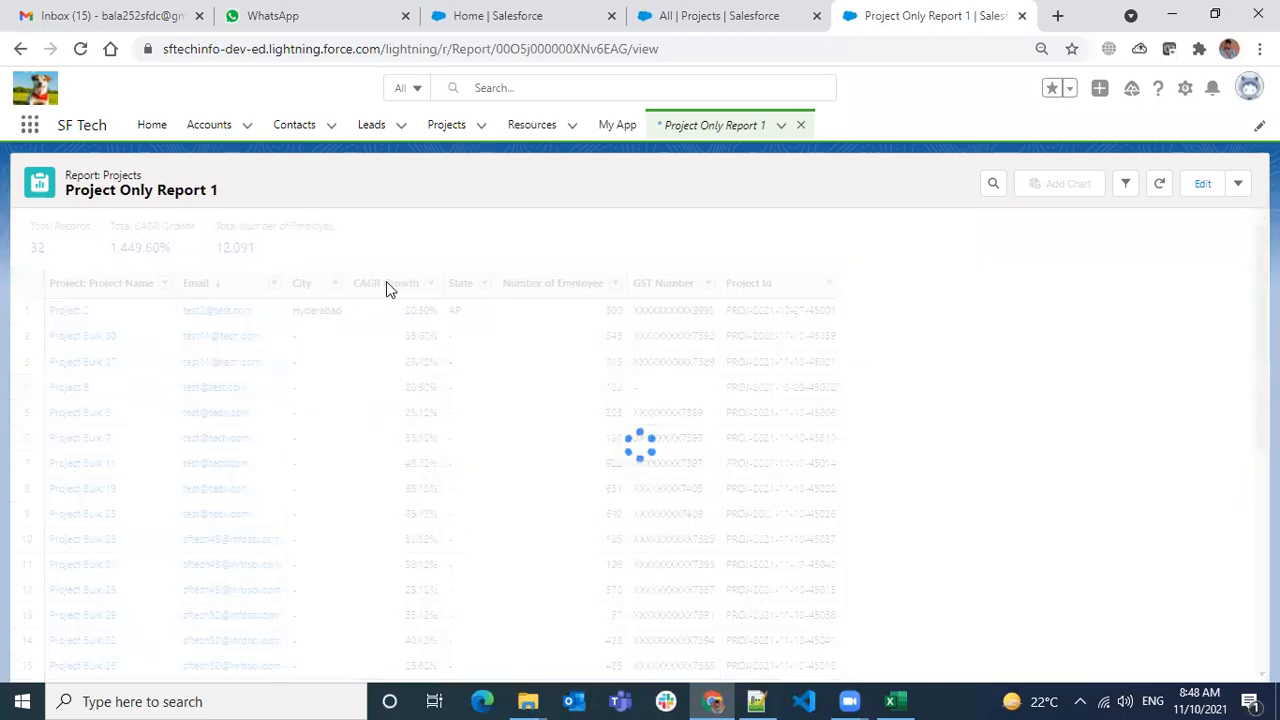
click(396, 288)
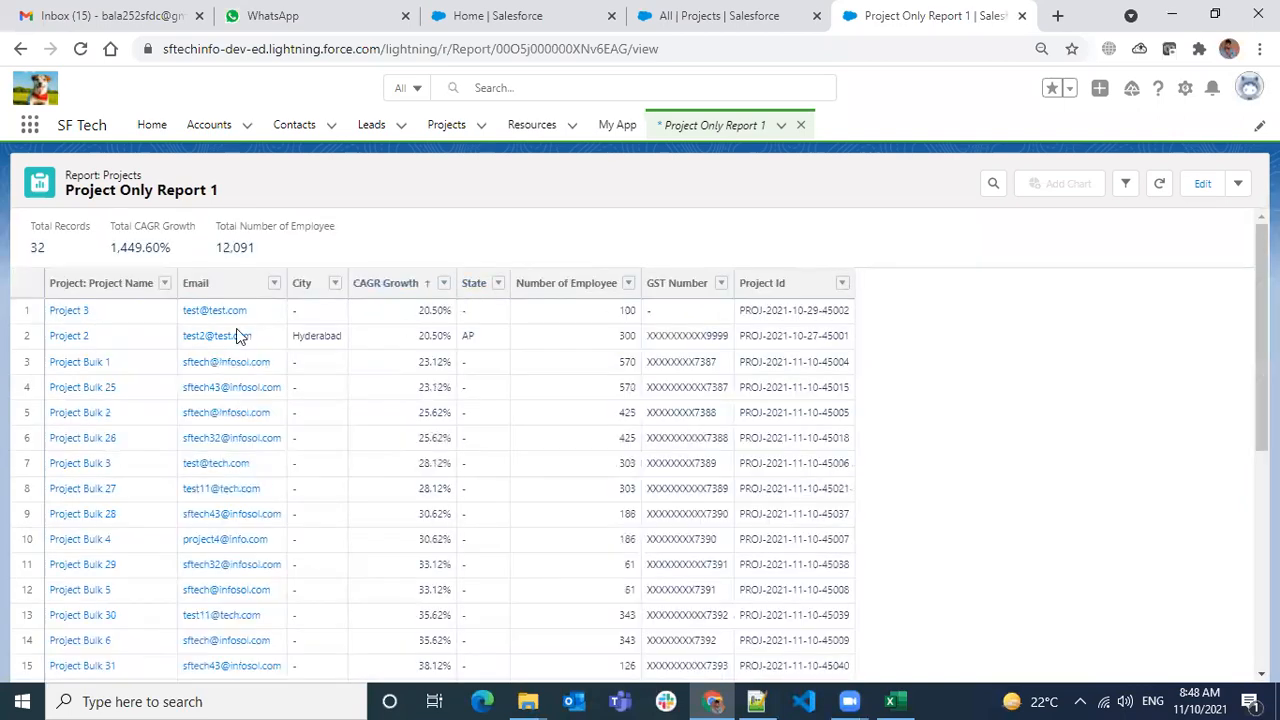
- Sort the report by Project Name in ascending order and save the report
click(97, 288)
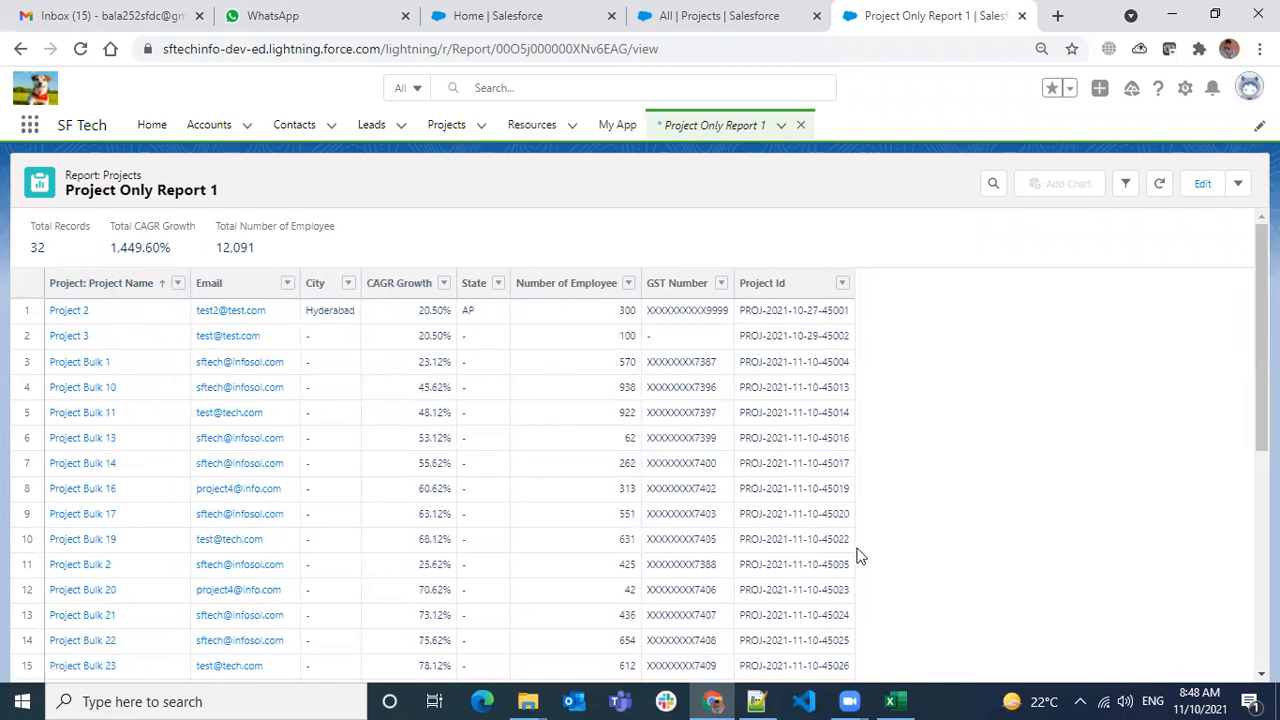
click(1238, 183)
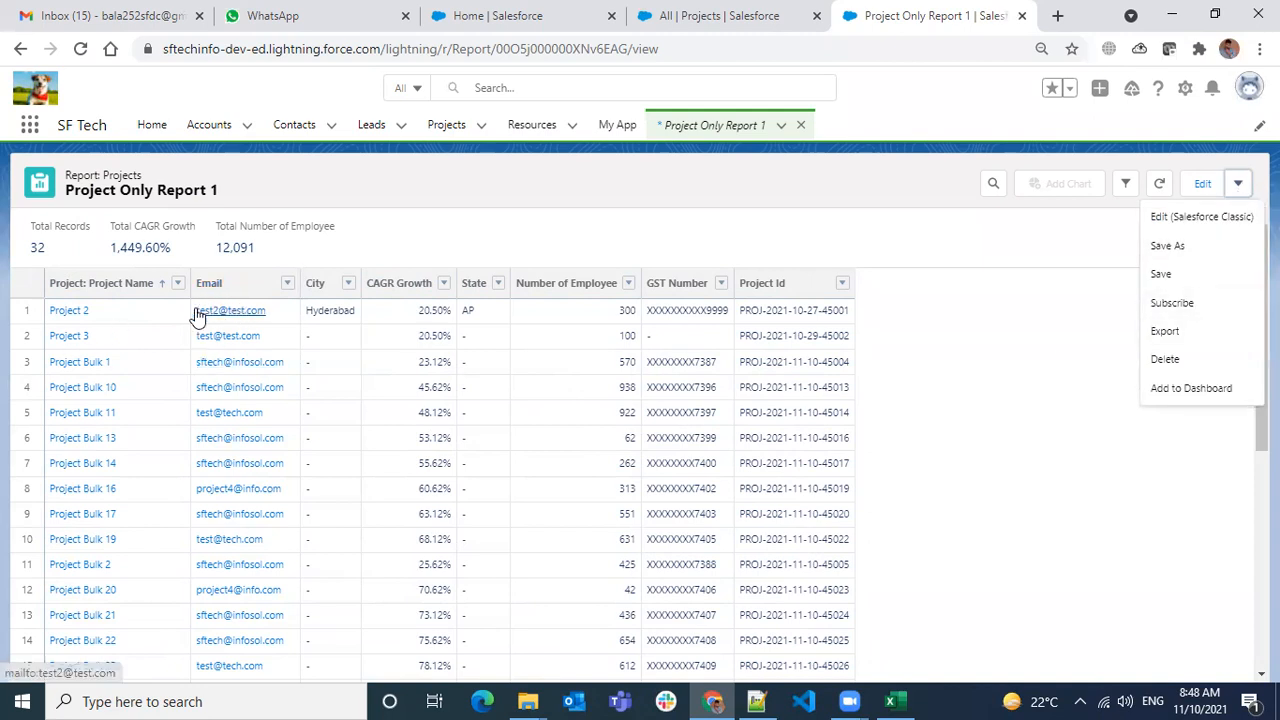
click(1160, 273)
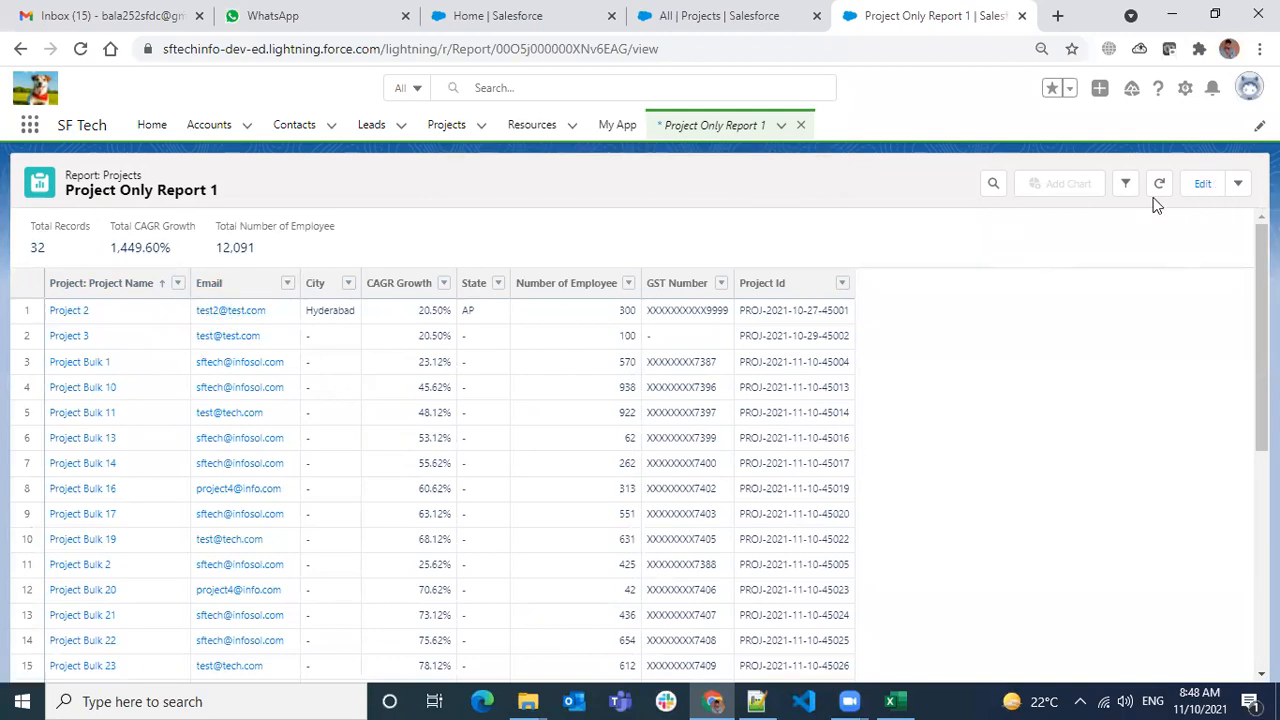
click(1240, 186)
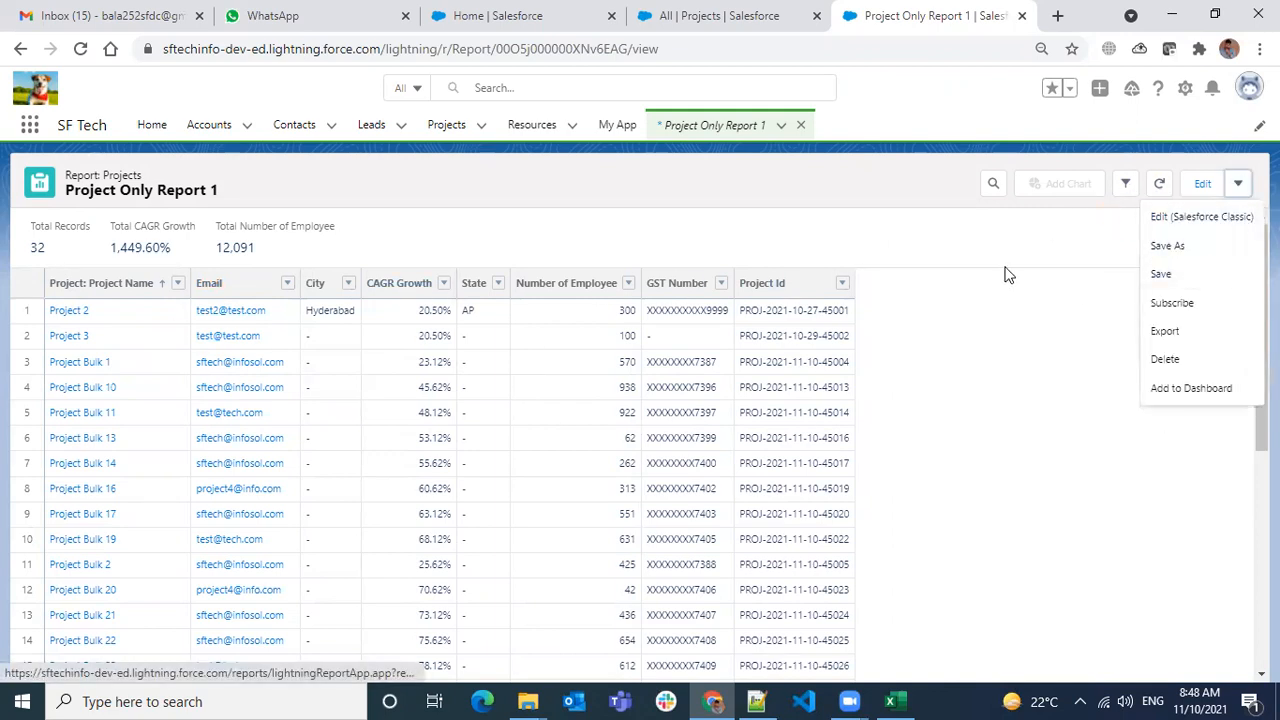
- Try switching the Show Me filter to All projects without saving the report, and reload the page
click(1126, 183)
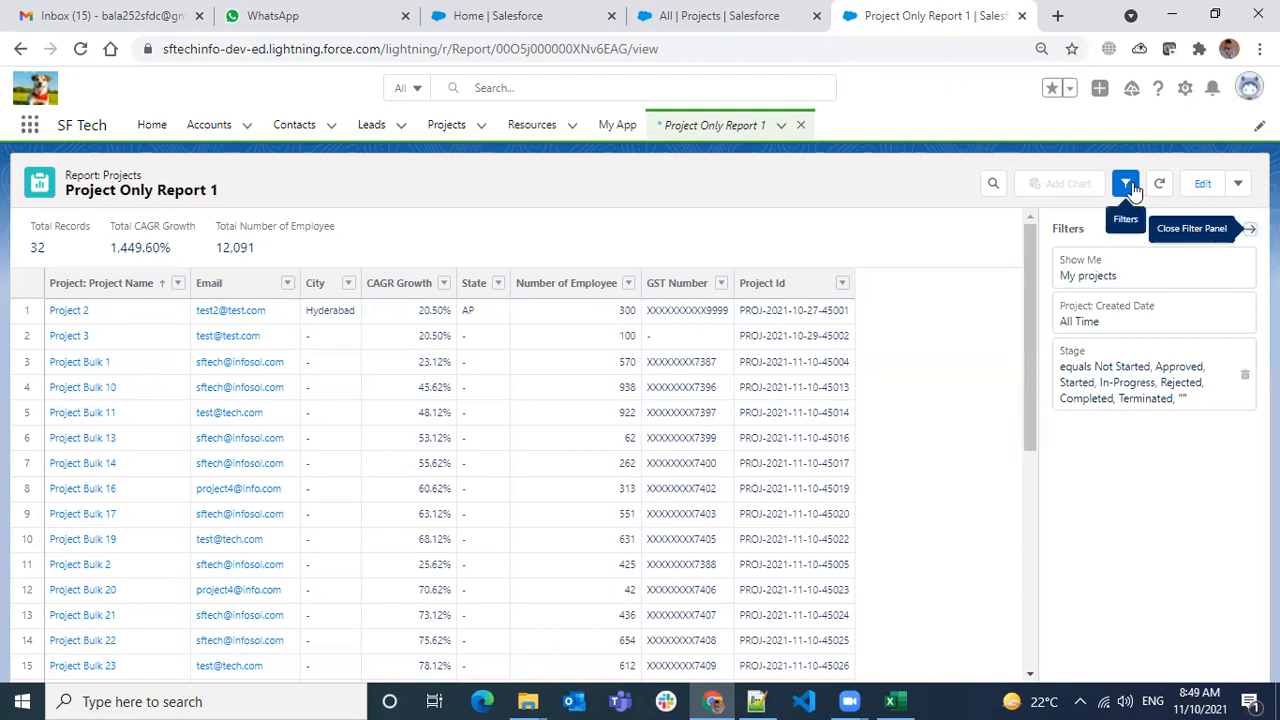
click(1094, 264)
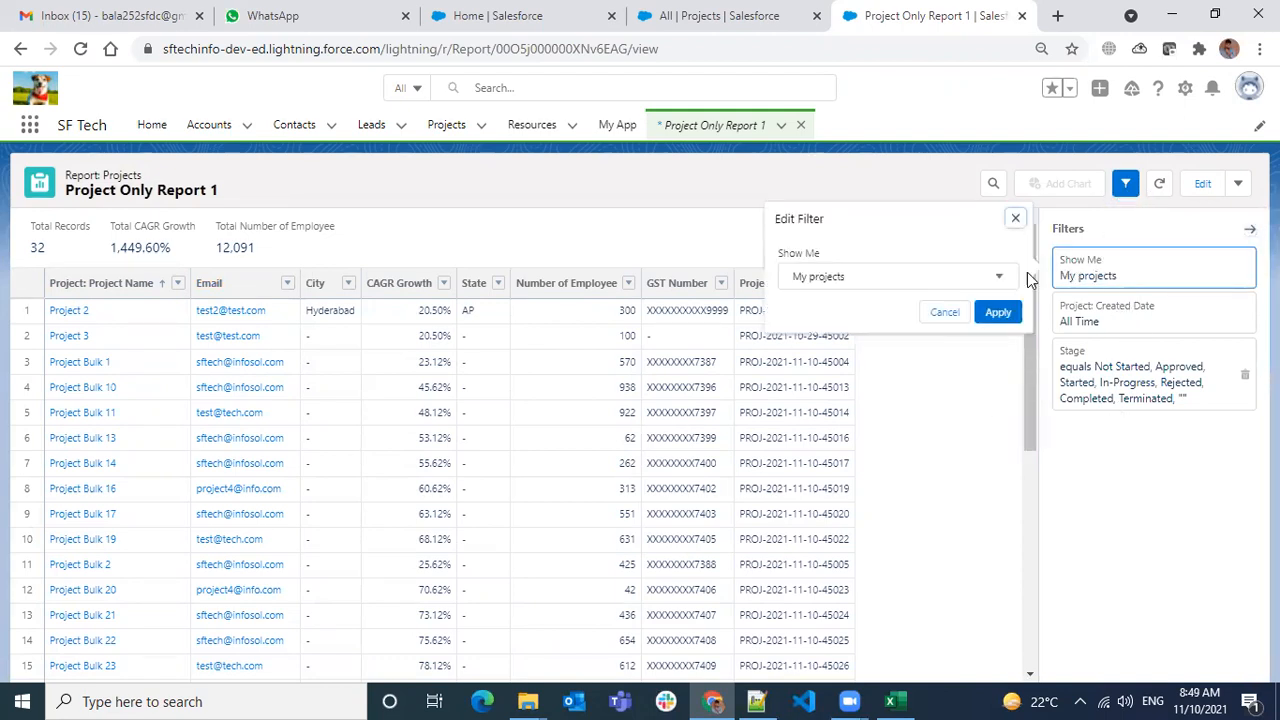
click(914, 278)
click(836, 426)
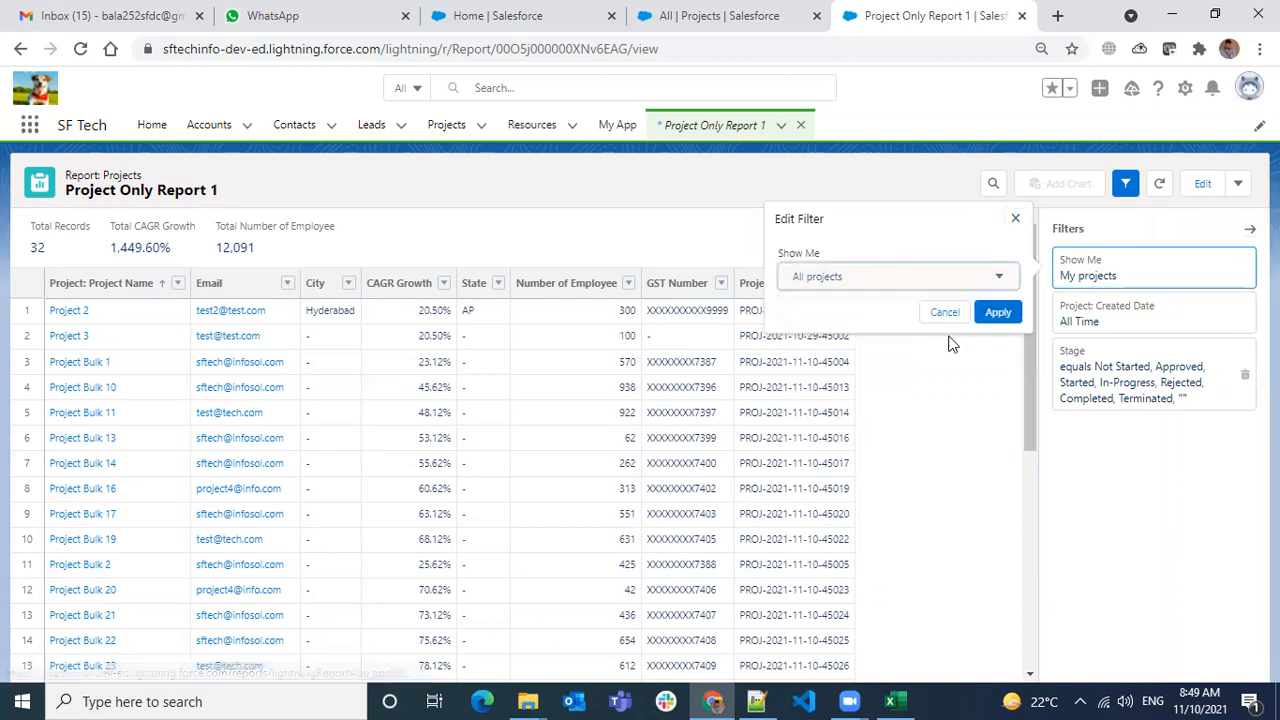
click(1002, 313)
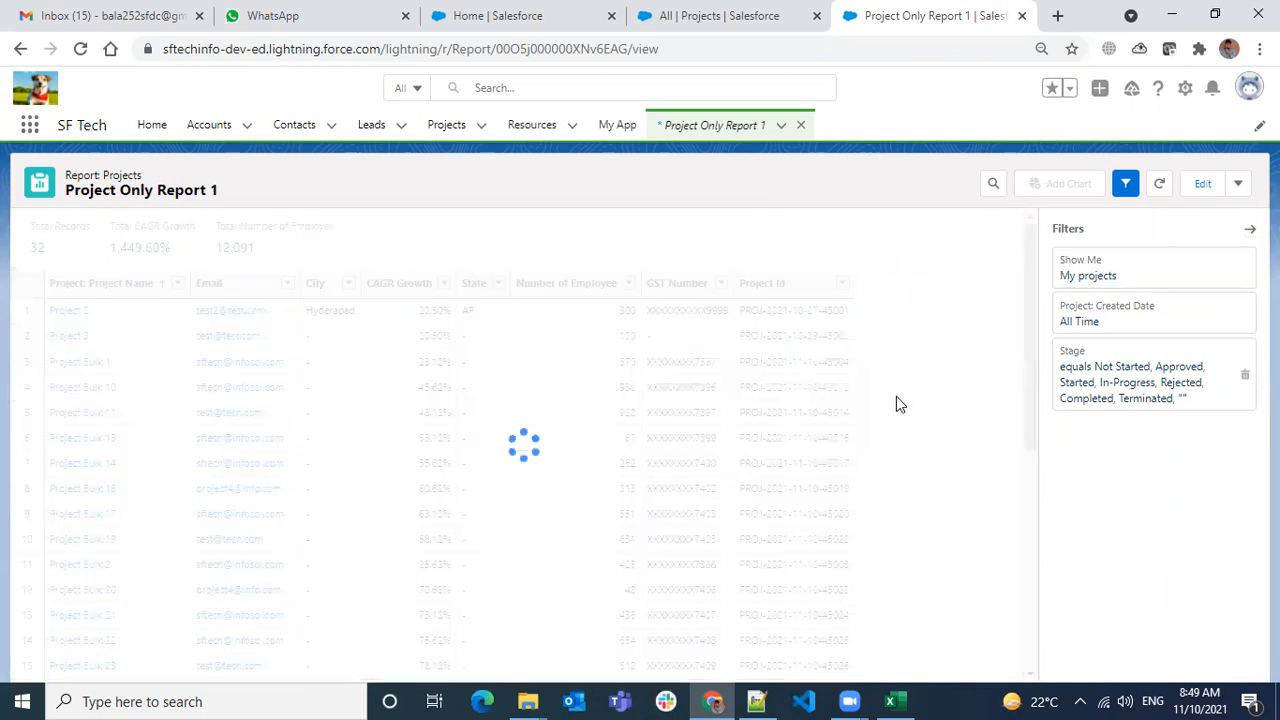
click(1250, 228)
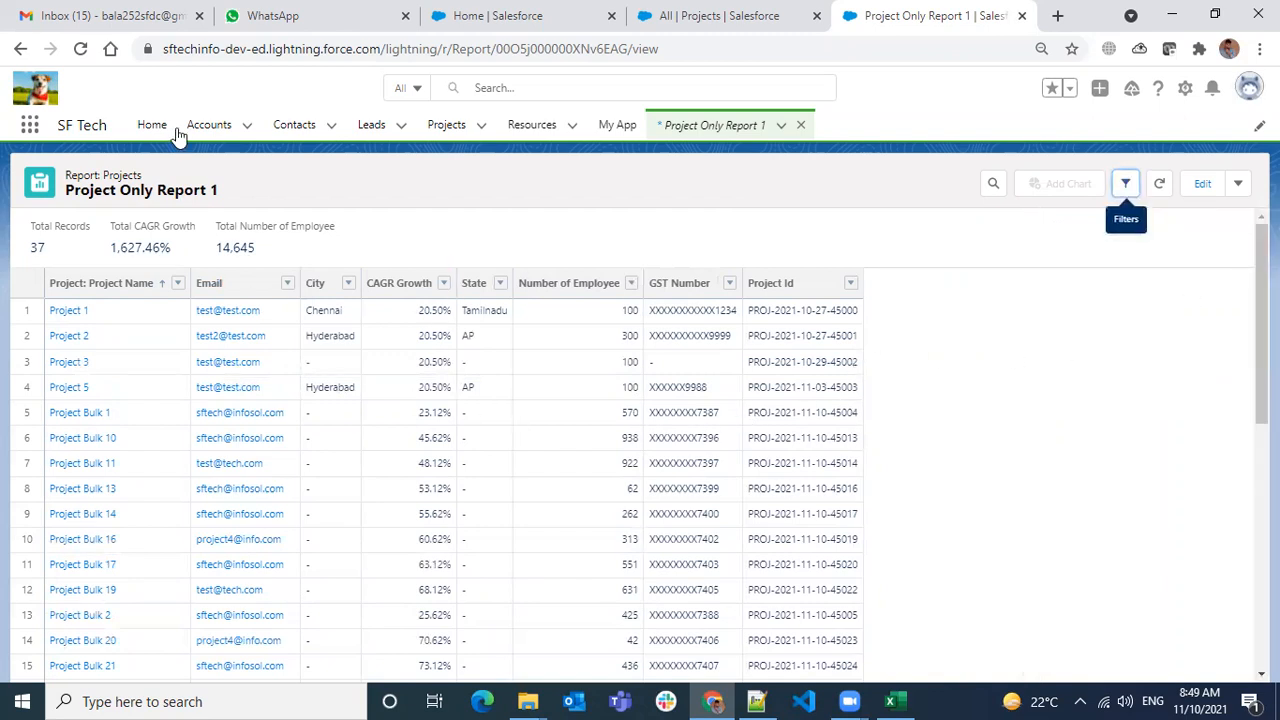
click(81, 49)
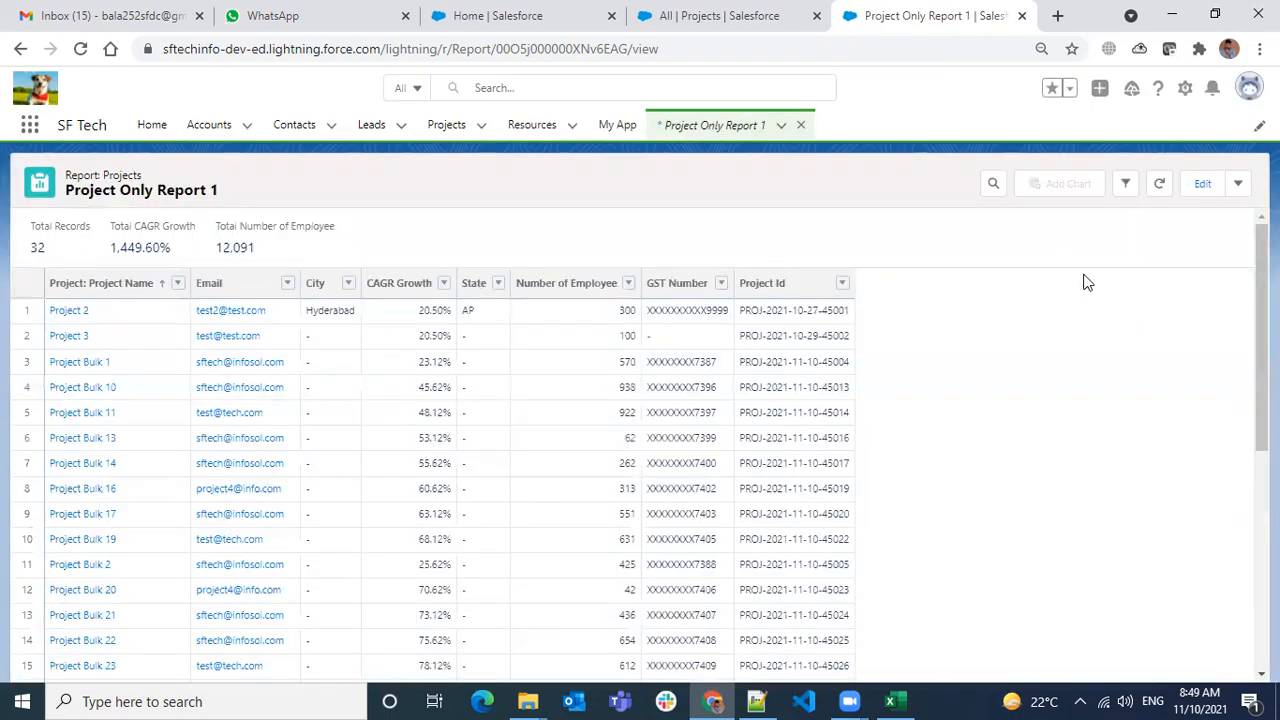
- Set the Show Me filter to All projects, save the report and reload the page
click(1125, 184)
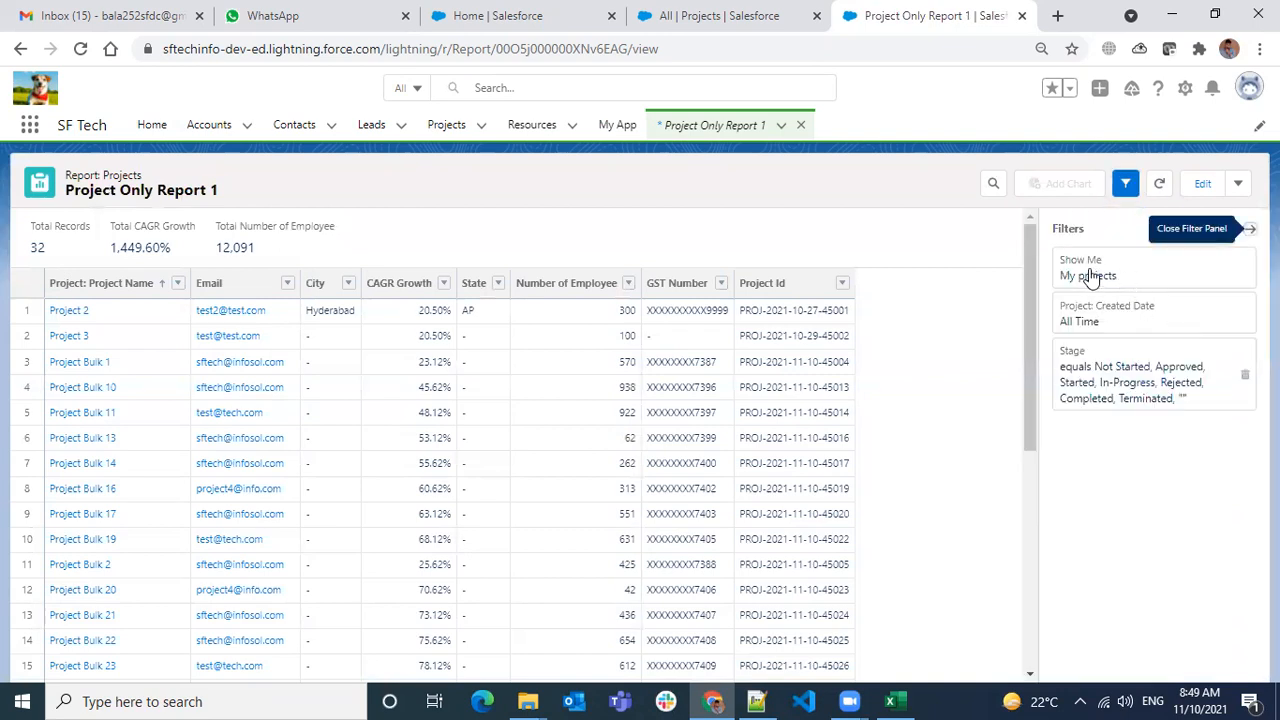
click(1088, 276)
click(880, 280)
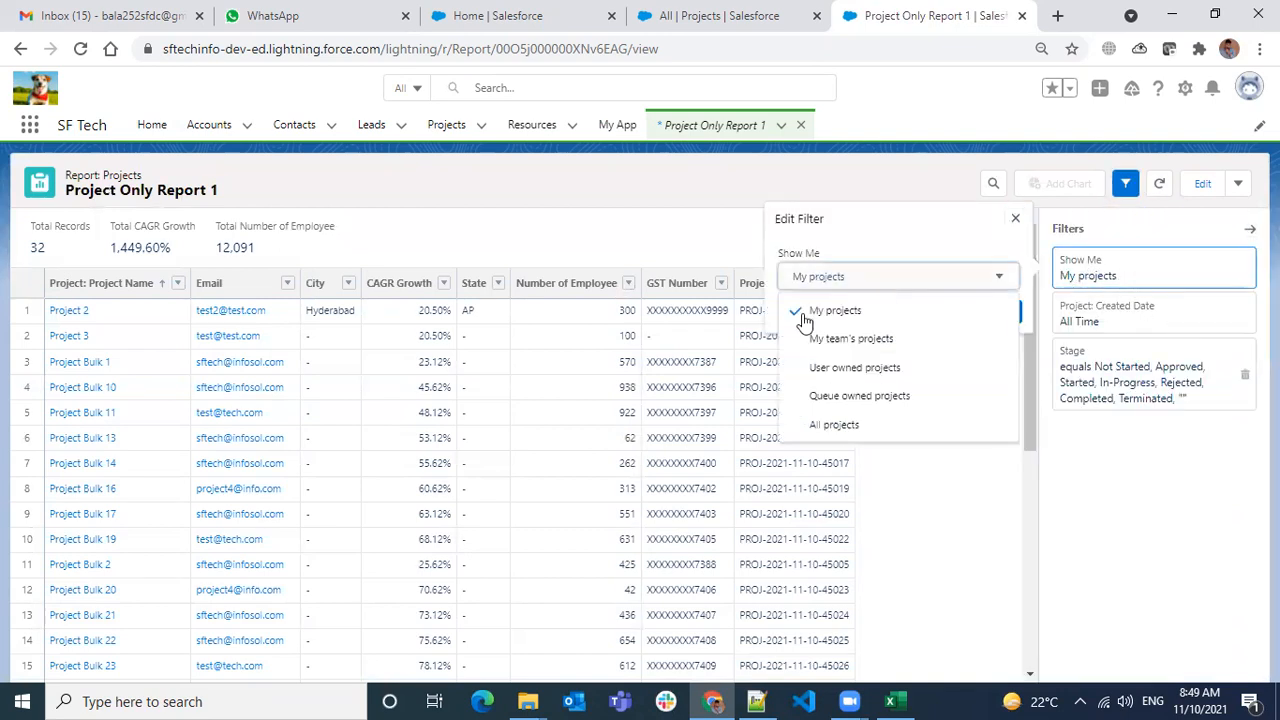
click(822, 425)
click(997, 313)
click(1238, 184)
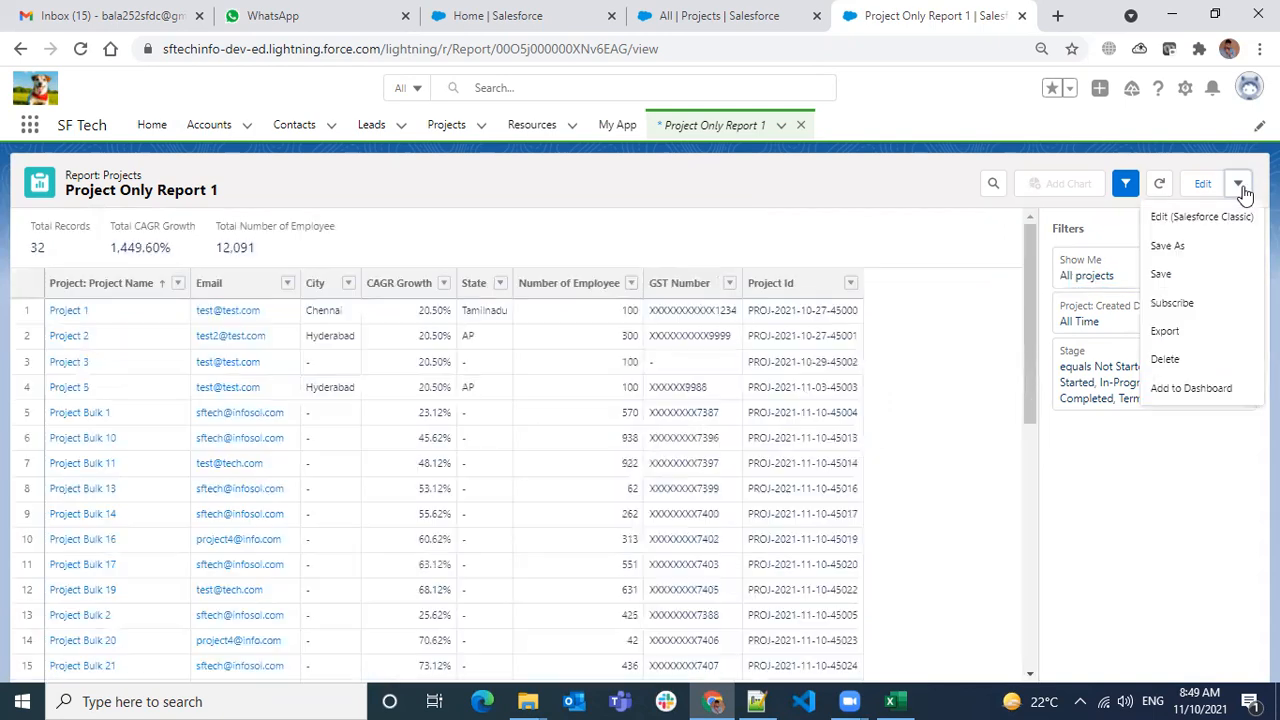
click(1190, 275)
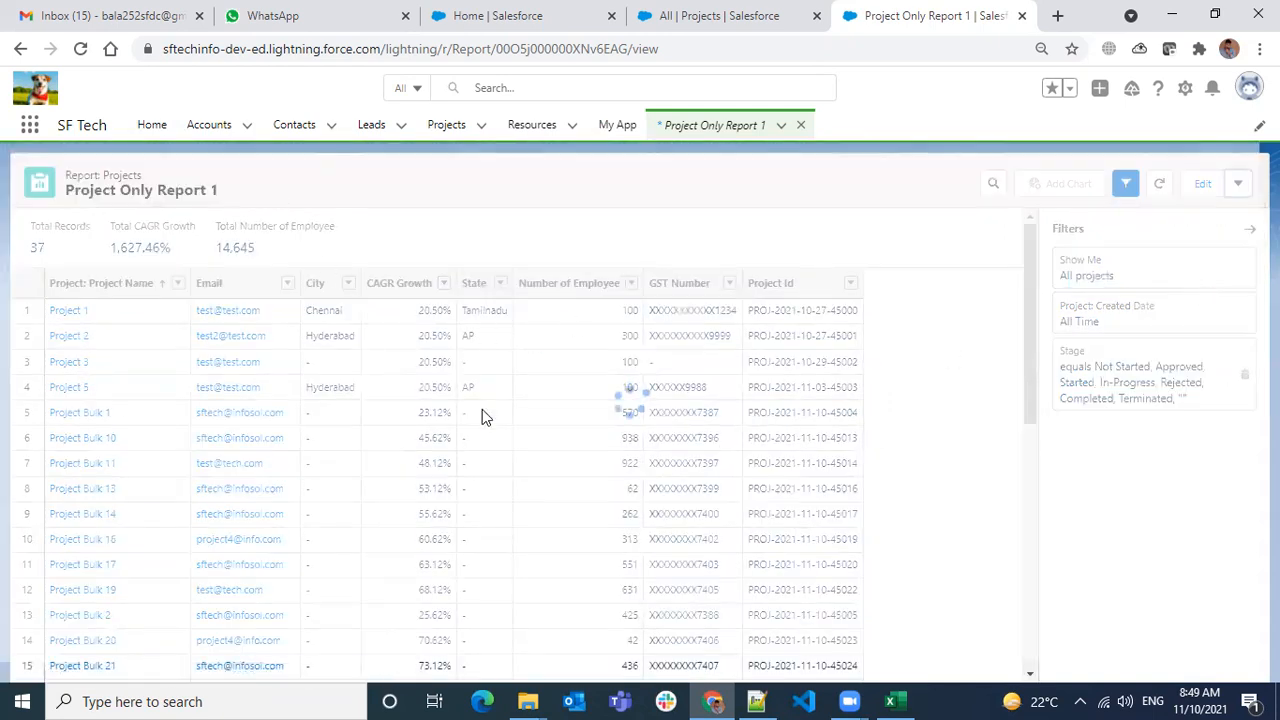
click(81, 49)
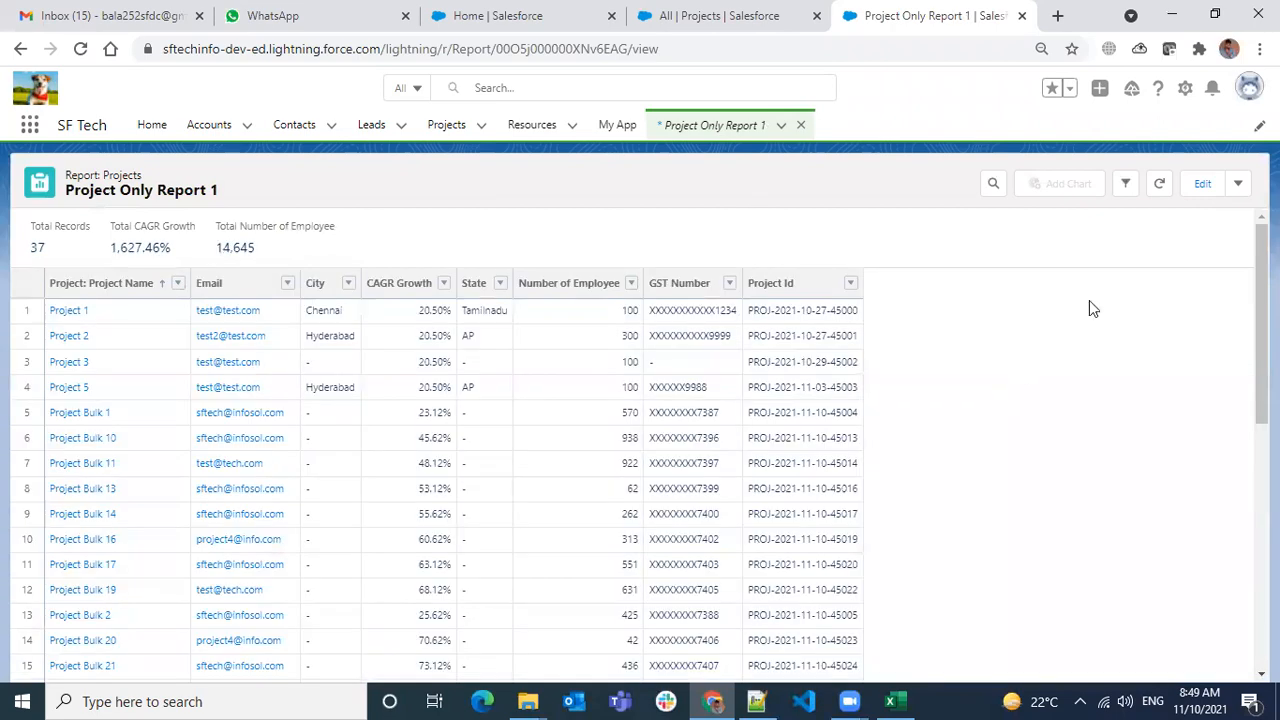
- Set the report's Show Me filter back to My projects and review the filtered rows
click(1237, 183)
click(1125, 185)
click(1117, 280)
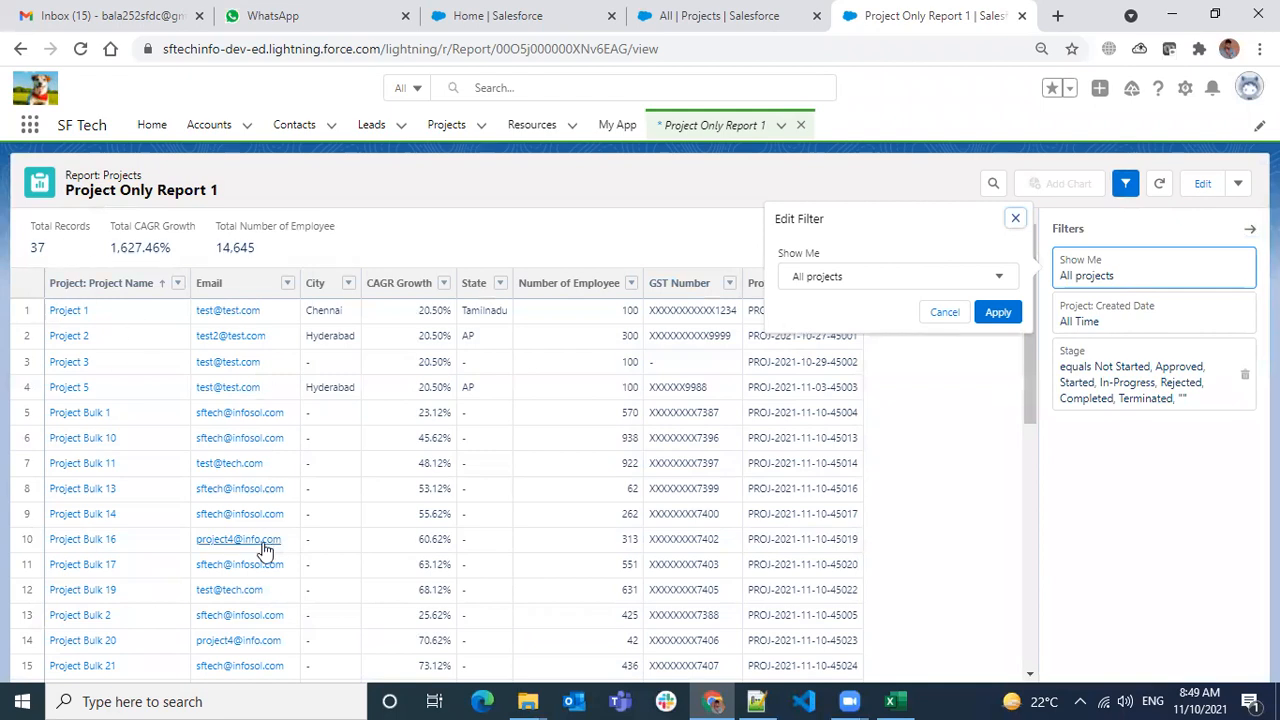
scroll(182, 465, down, 5)
scroll(182, 465, up, 6)
click(870, 280)
click(958, 310)
click(996, 312)
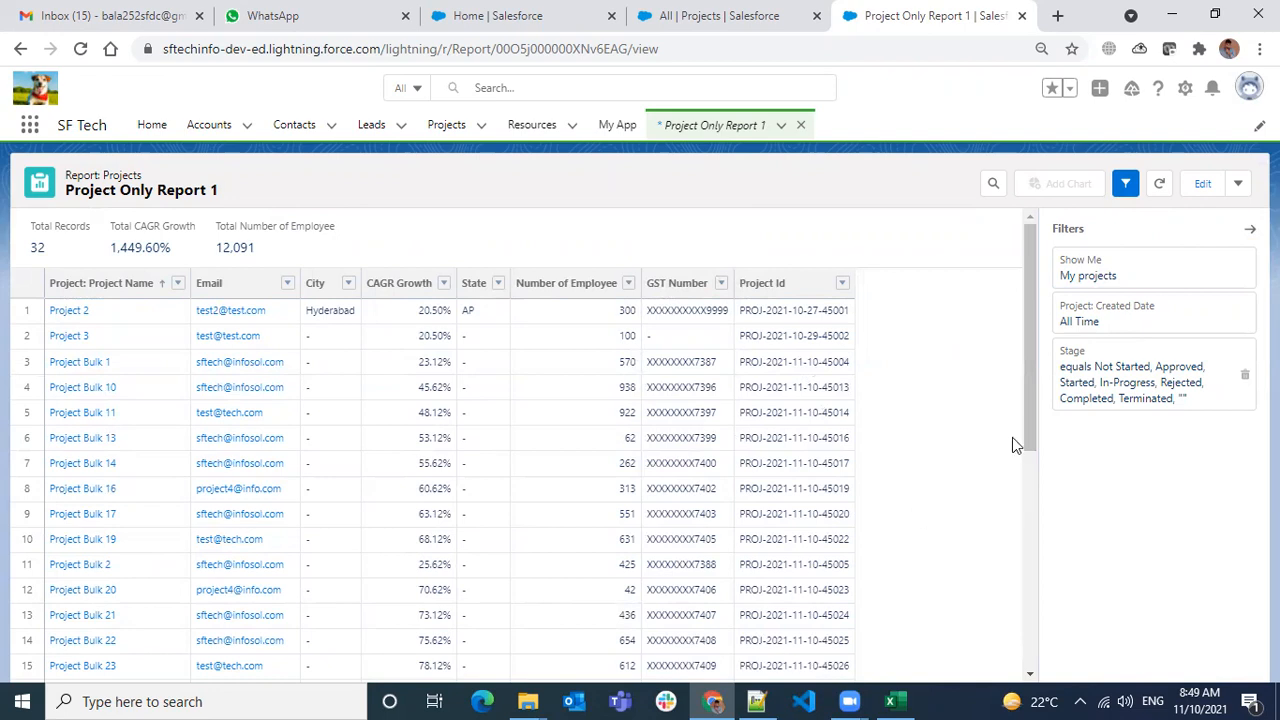
scroll(851, 440, down, 4)
scroll(852, 446, up, 4)
- Examine the date fields available in the Project: Created Date filter and leave it without changes
click(1110, 312)
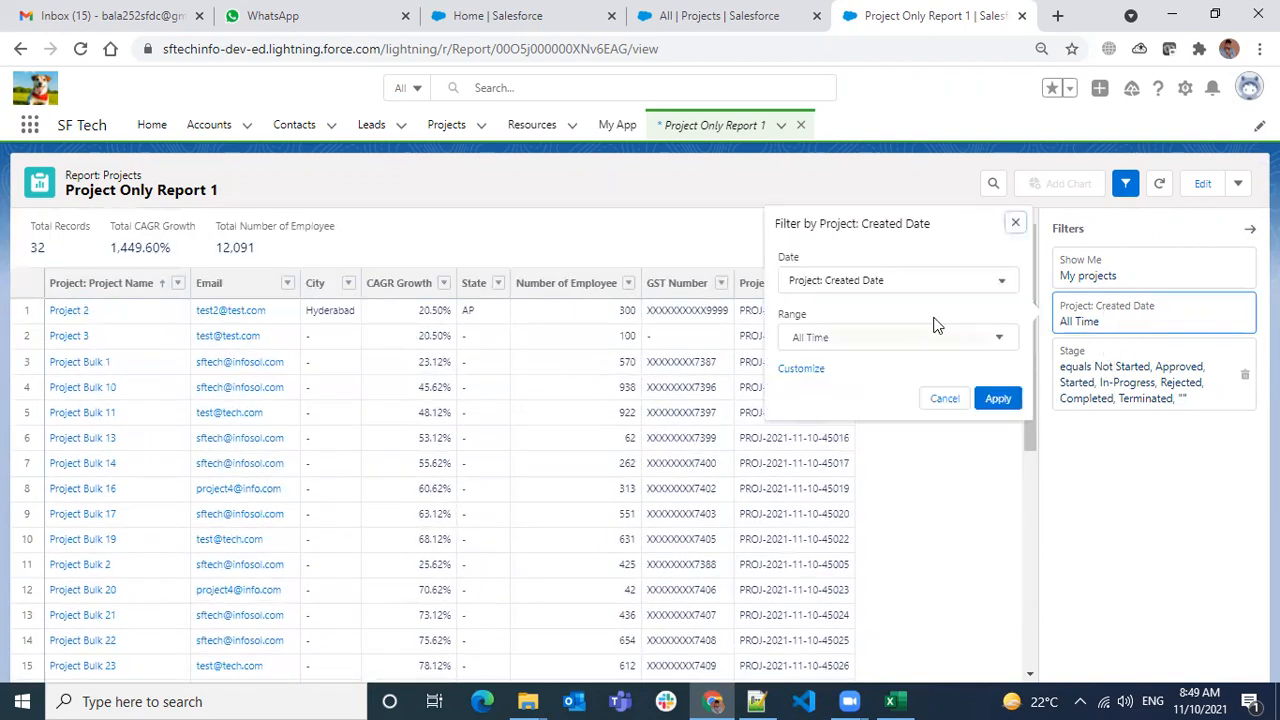
click(939, 280)
click(948, 241)
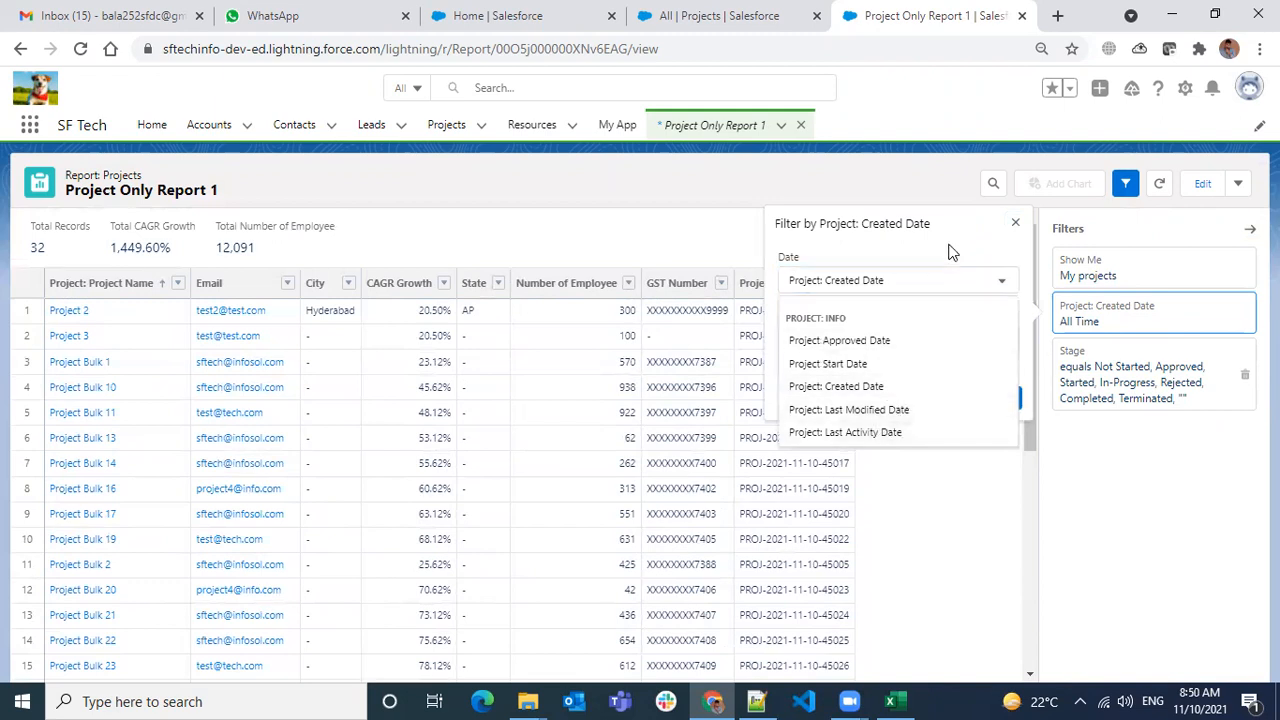
click(948, 400)
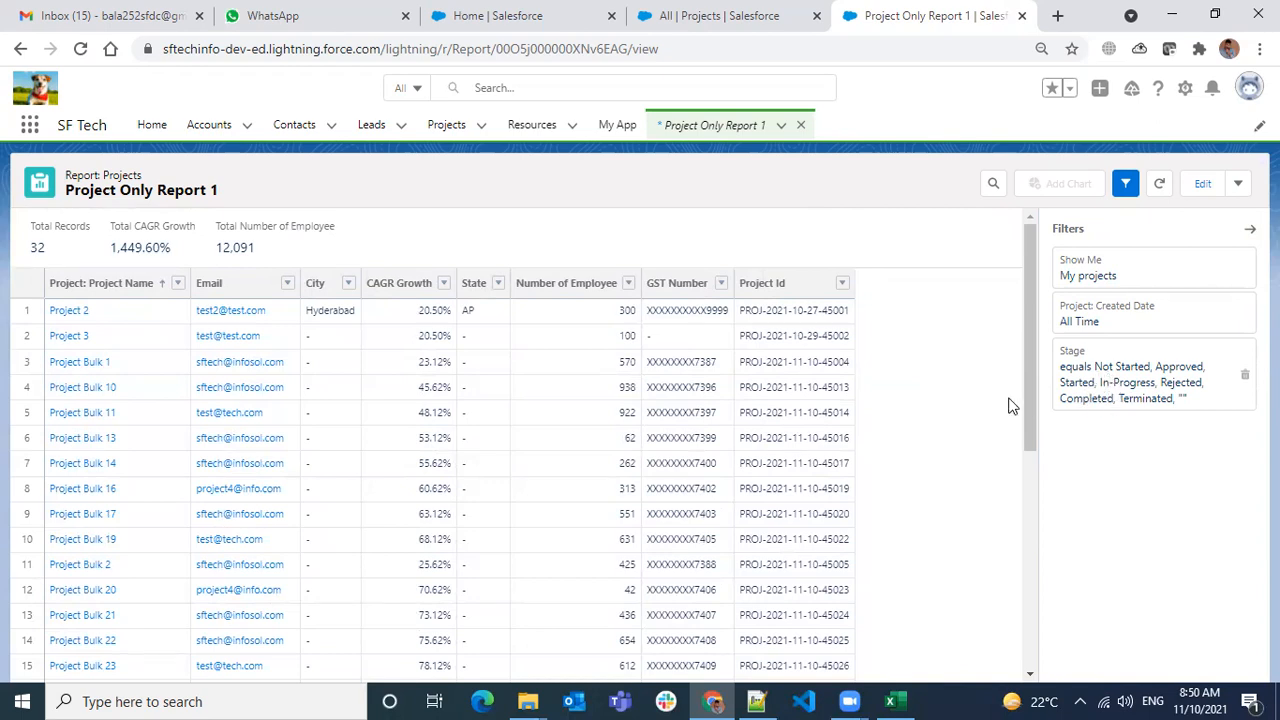
- Edit the report to add the Stage column, and save and run it
click(1202, 184)
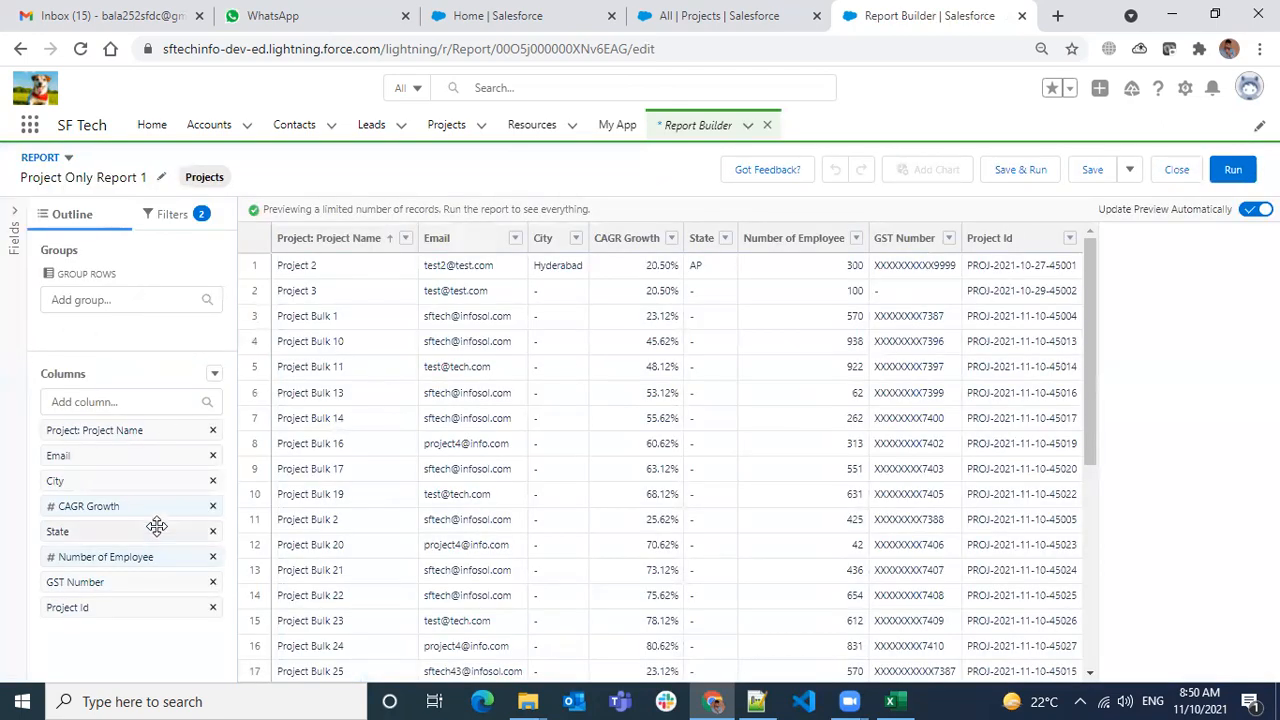
click(97, 395)
text(stage)
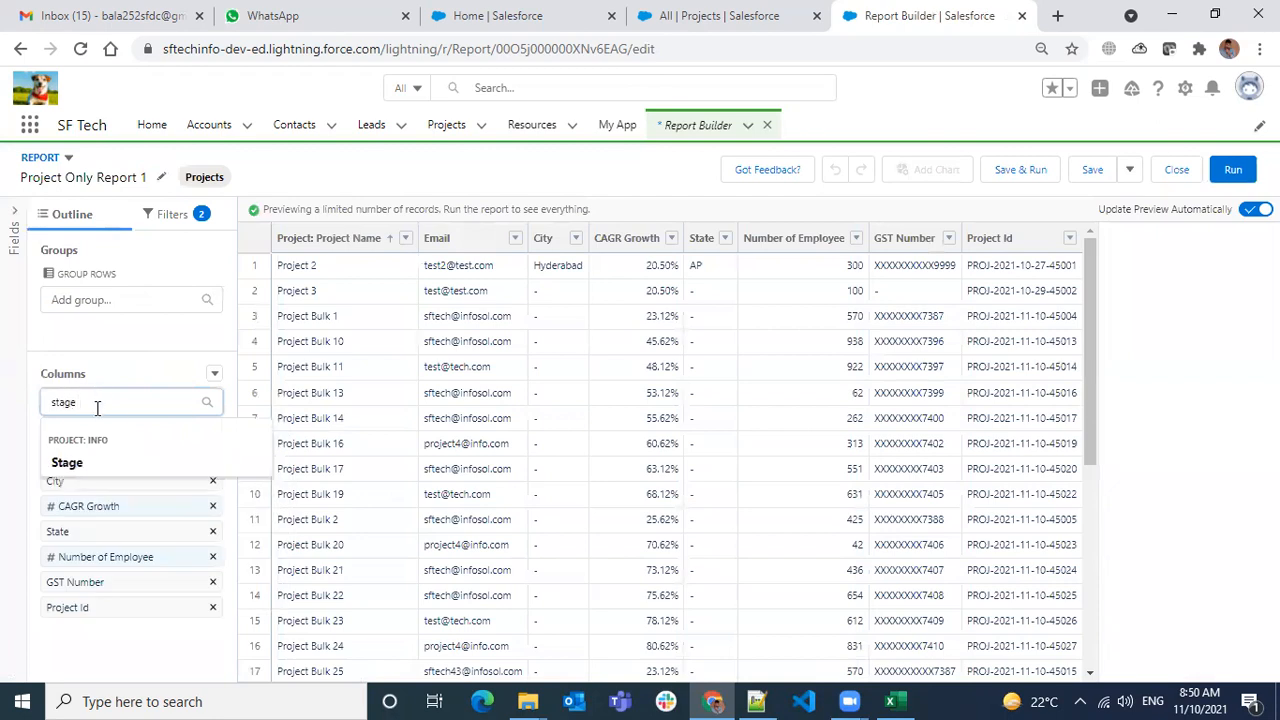
click(114, 463)
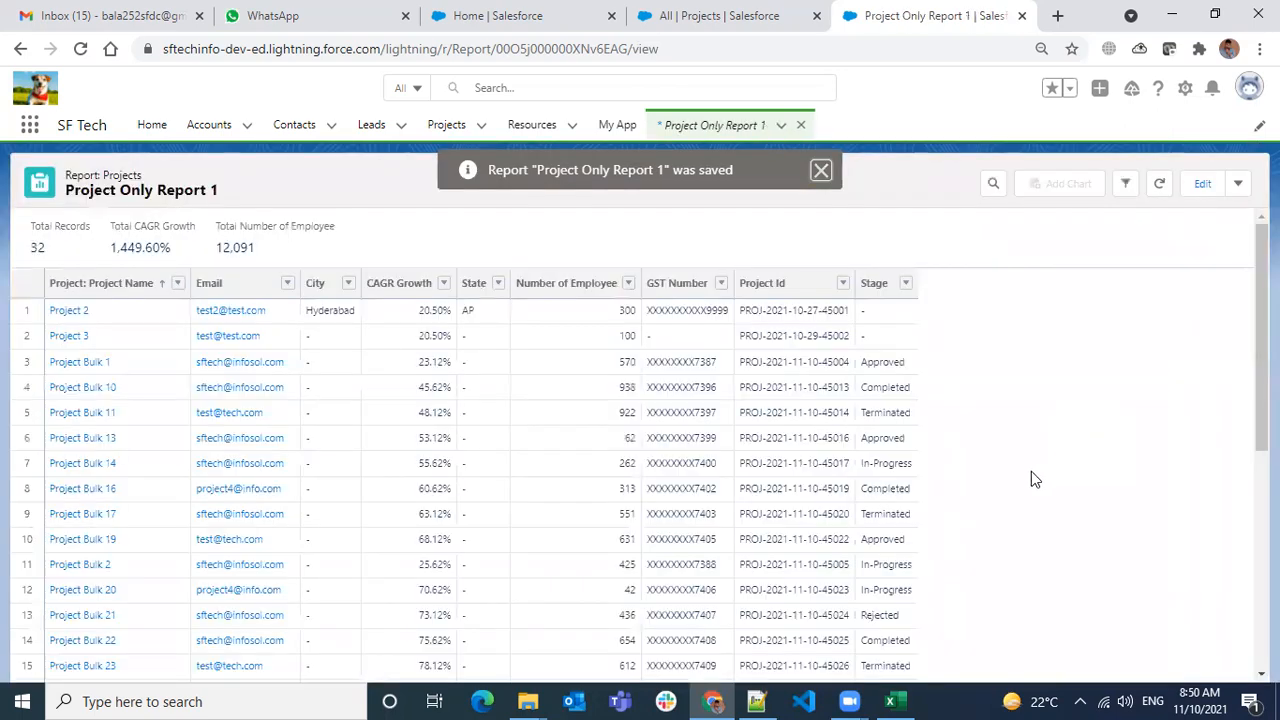
- Restrict the Stage filter to Not Started only, refresh the report and close the filters
click(1125, 183)
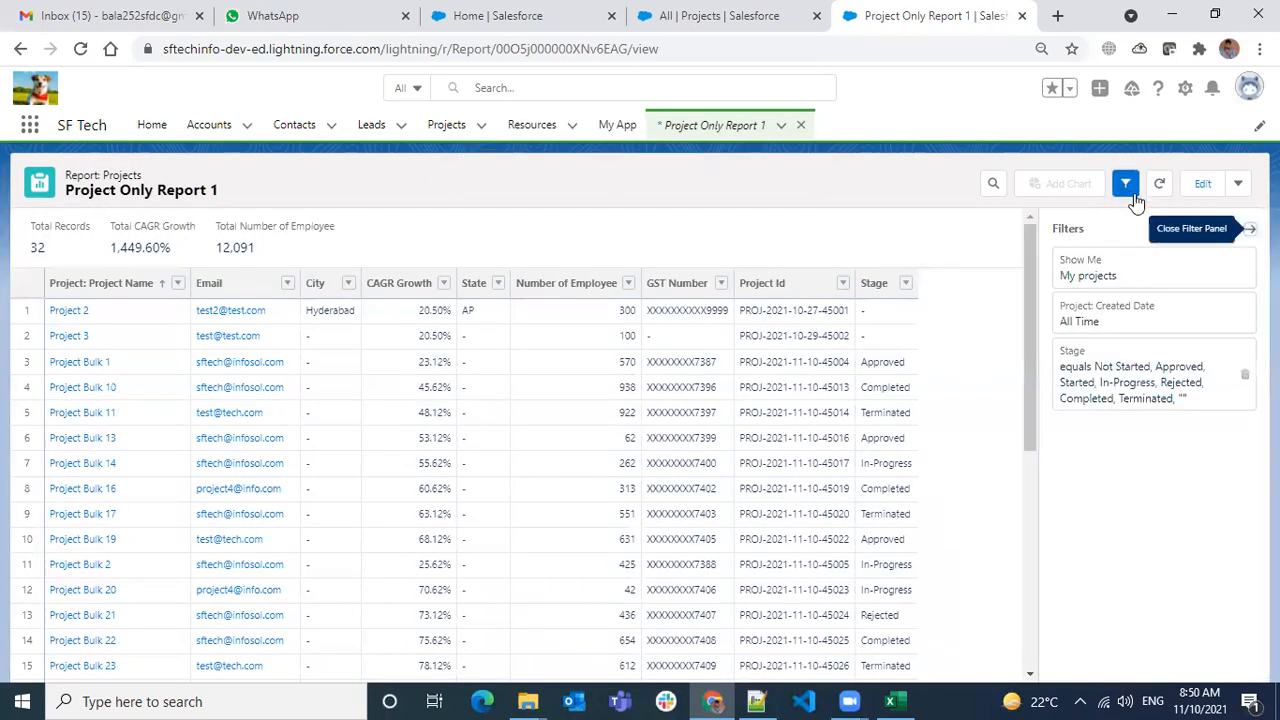
click(1134, 390)
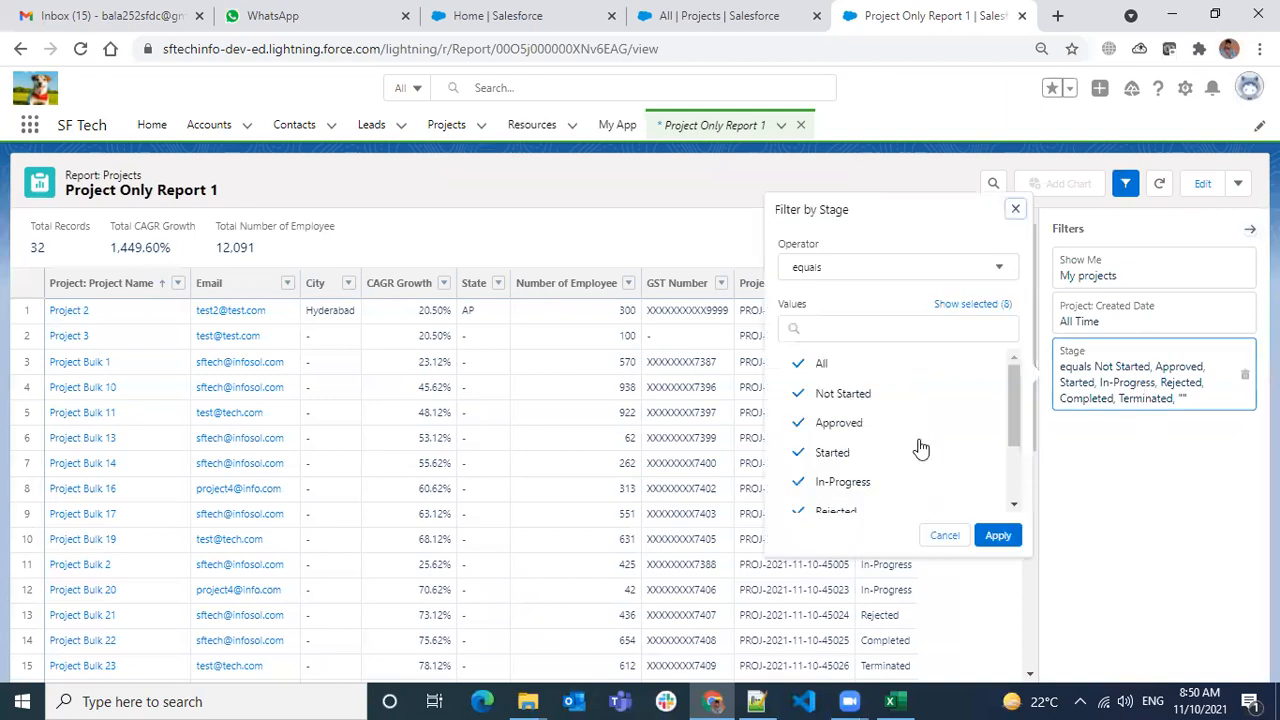
click(837, 363)
click(855, 396)
click(998, 540)
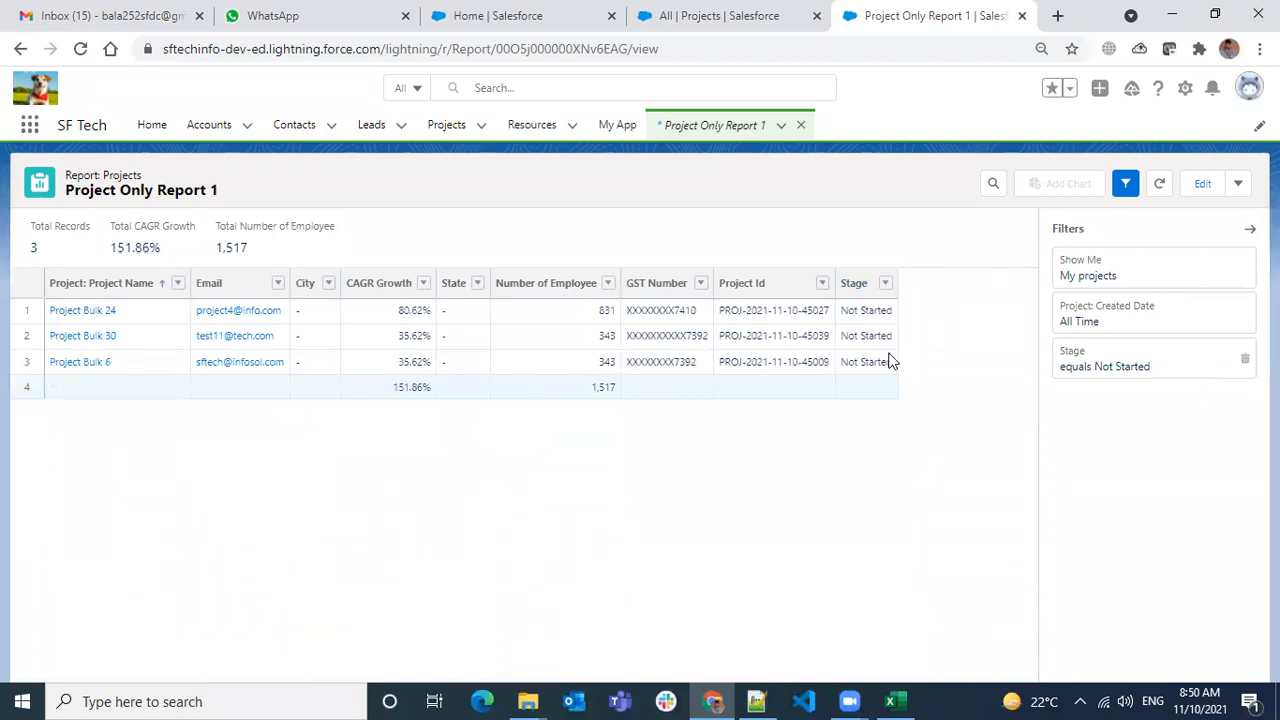
click(1160, 190)
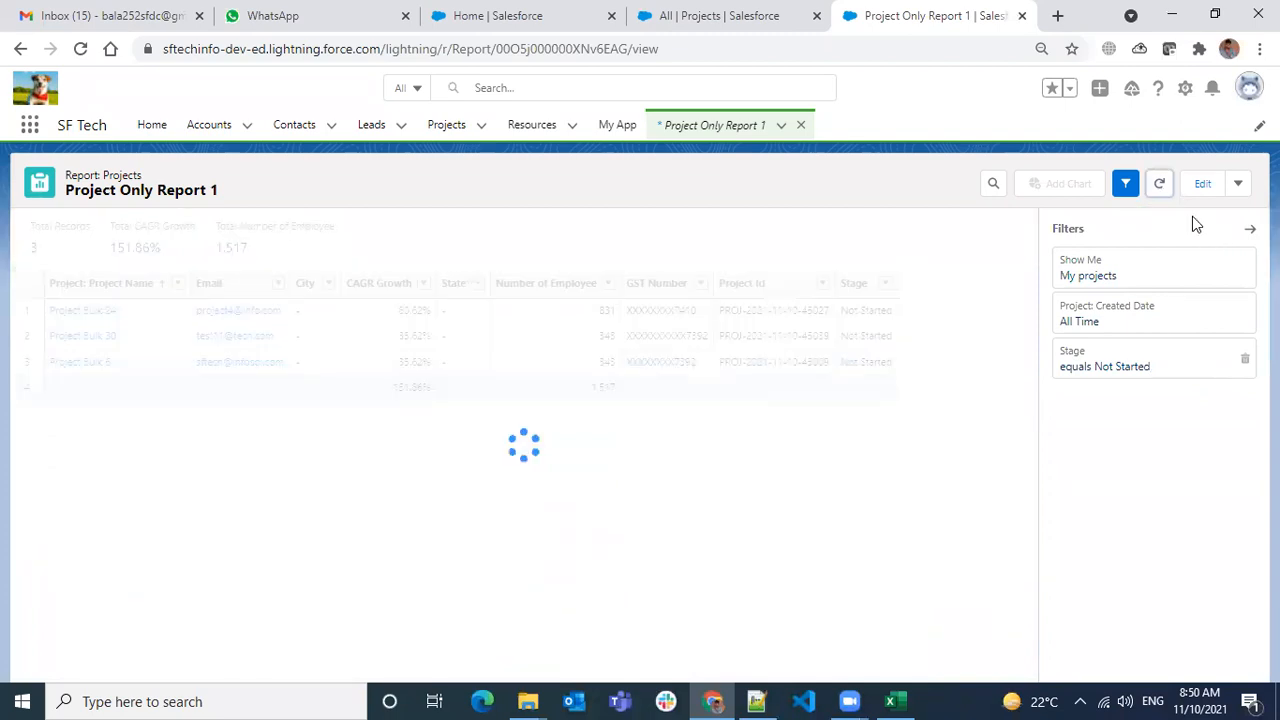
click(1125, 185)
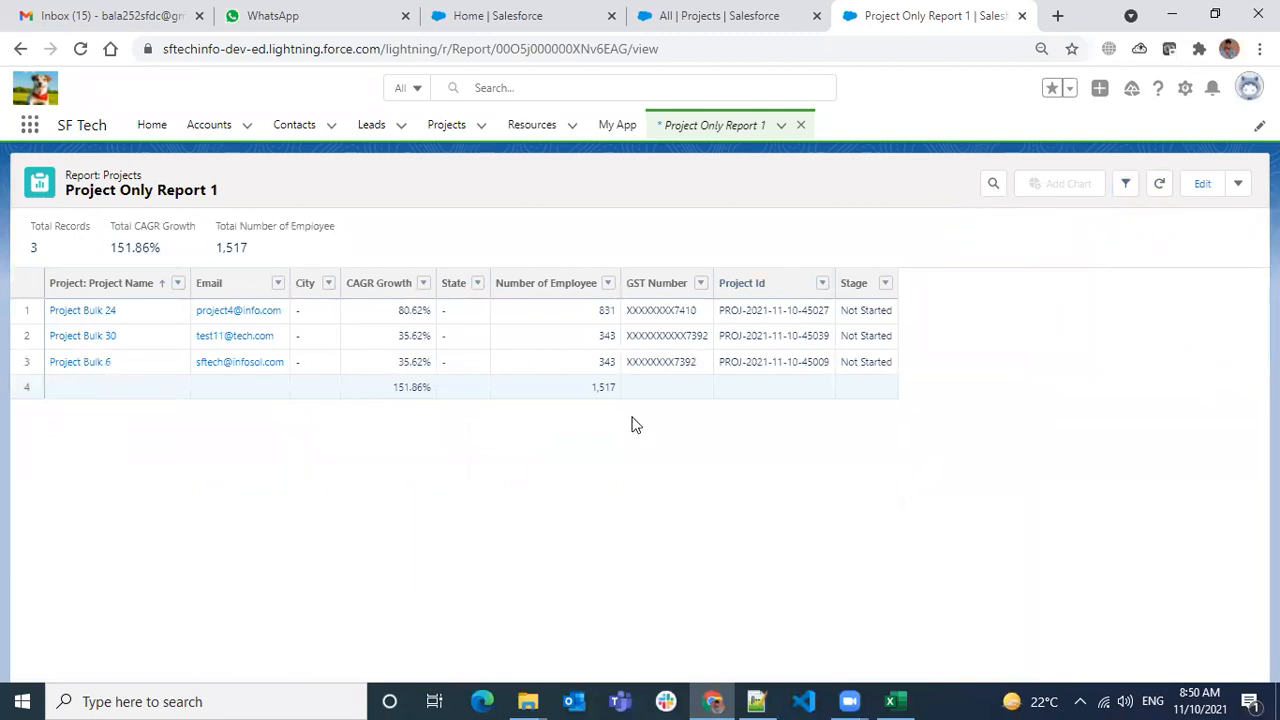
- Search the report table for "7392" and for "bulk", close the search and refresh the report
click(994, 184)
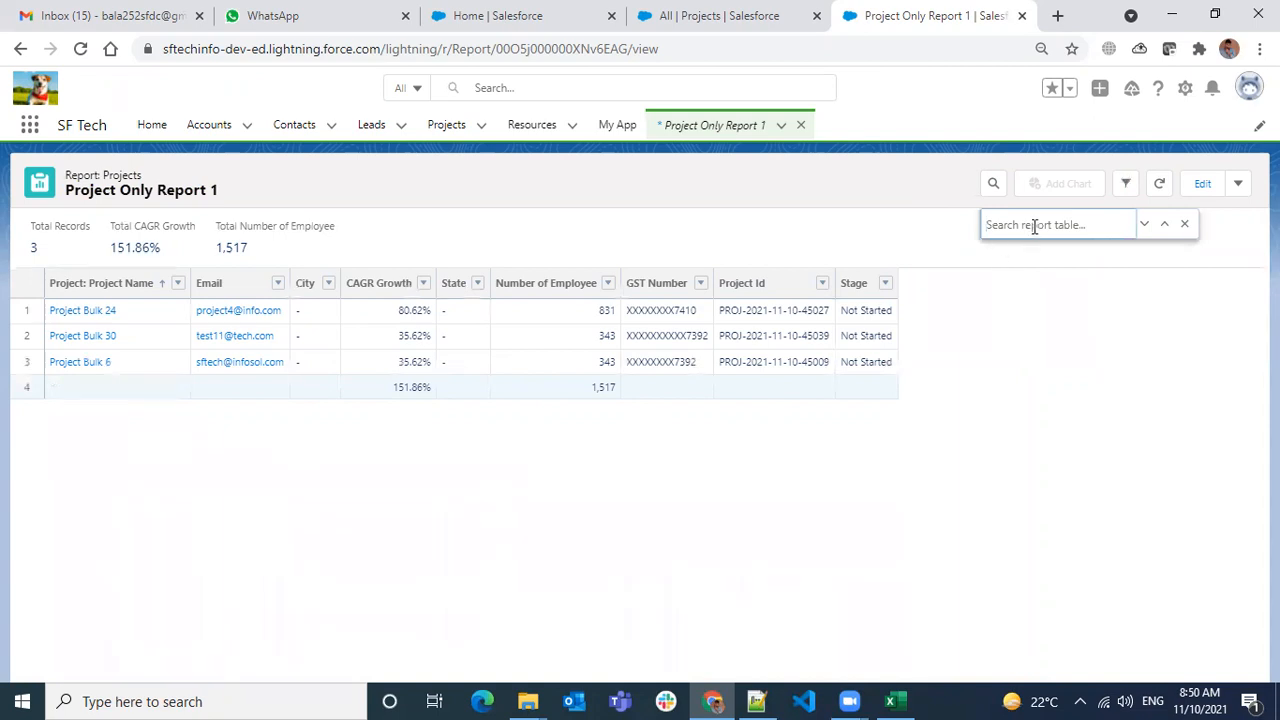
text(7392)
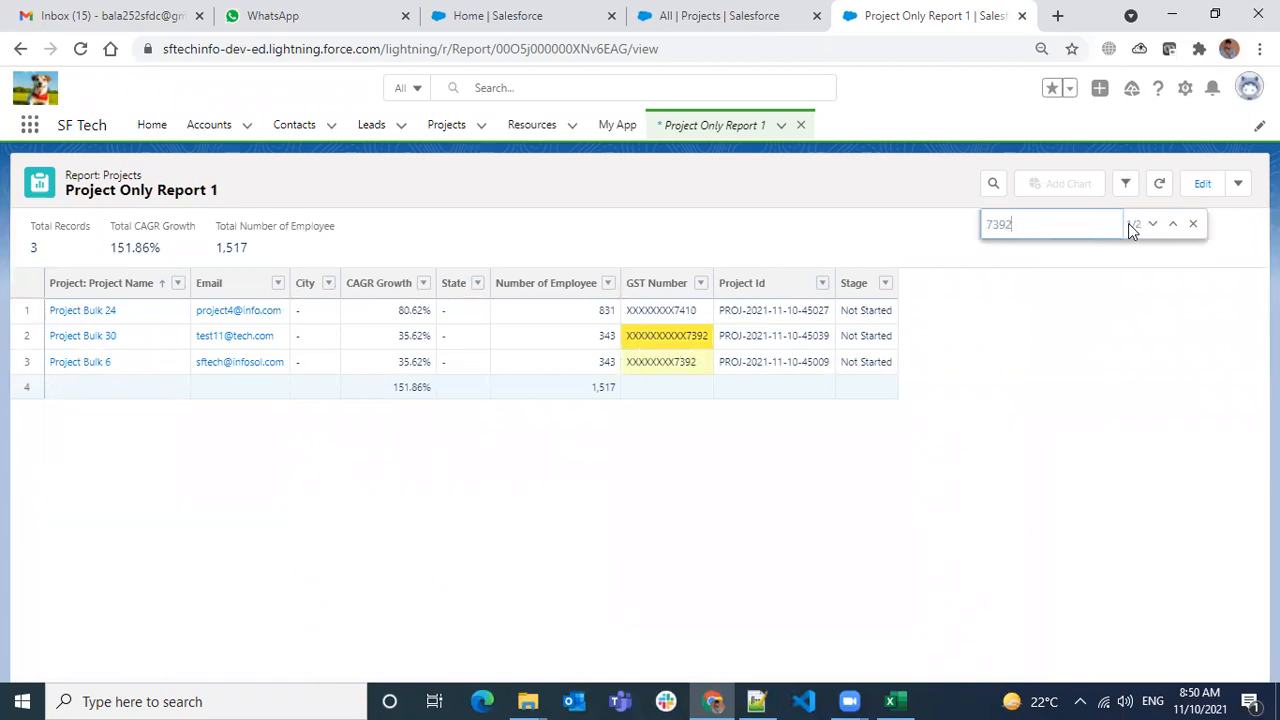
click(1173, 224)
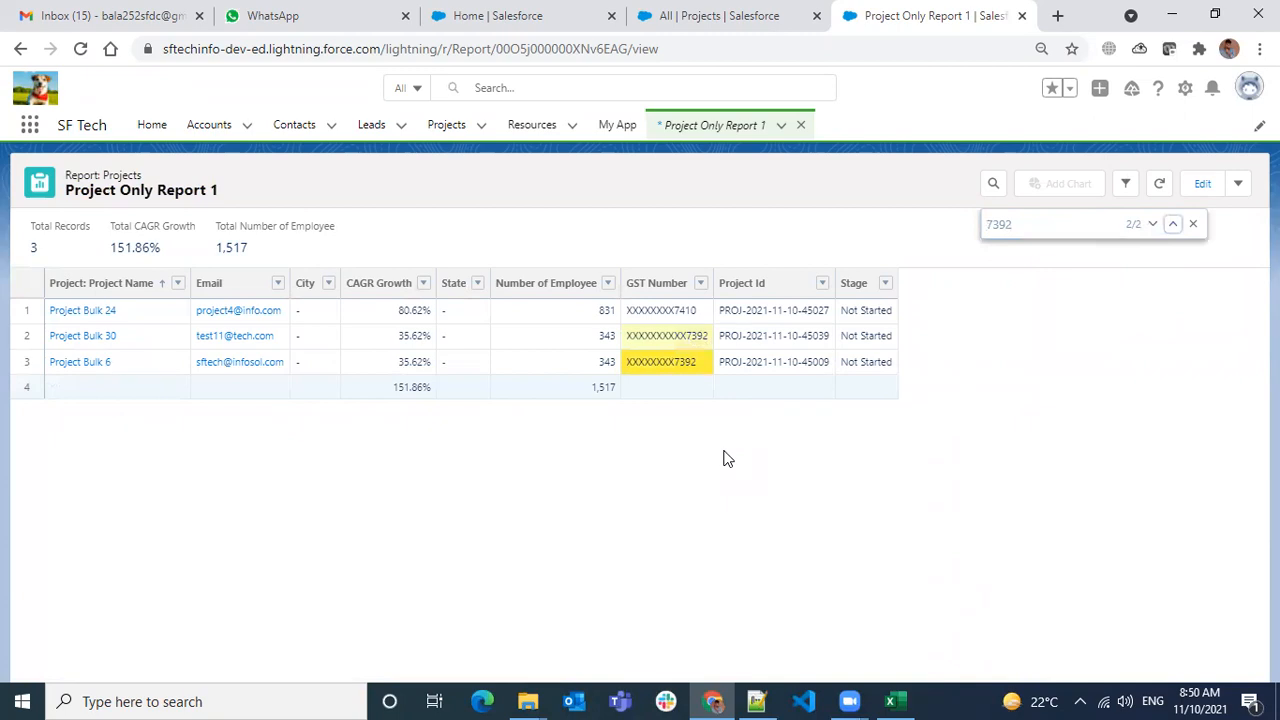
double_click(1017, 223)
text(bulk)
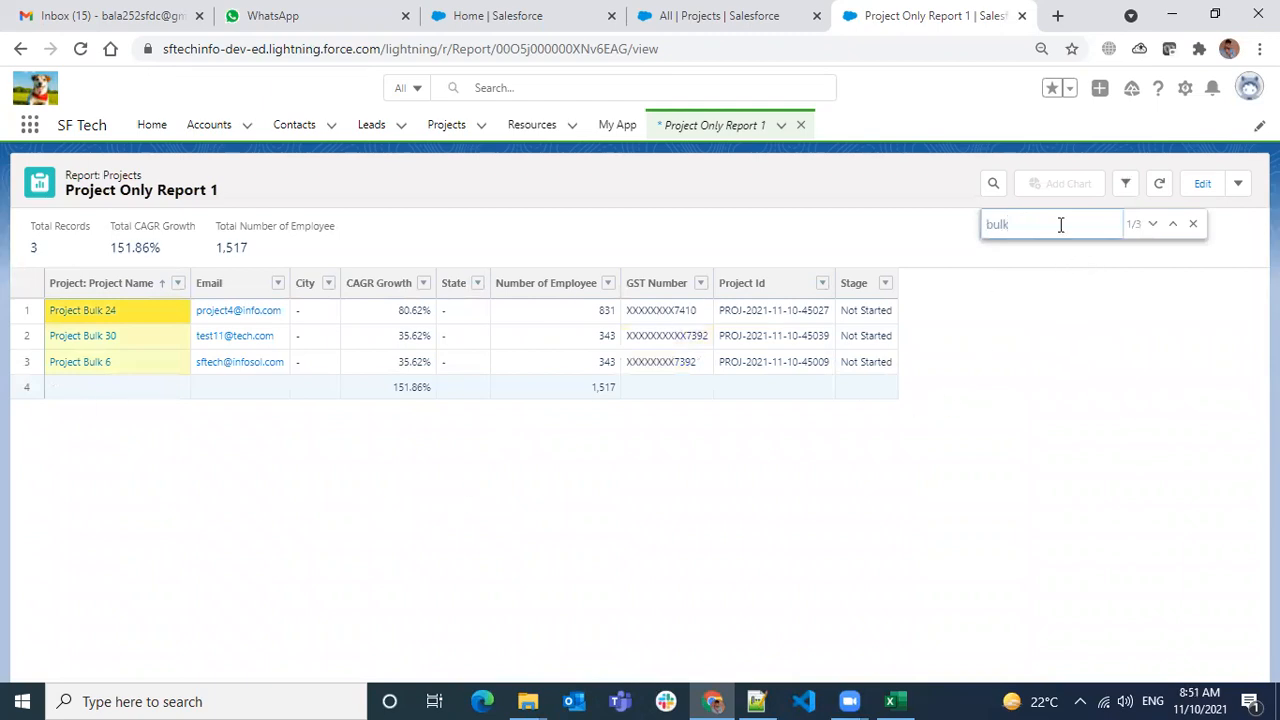
click(1193, 225)
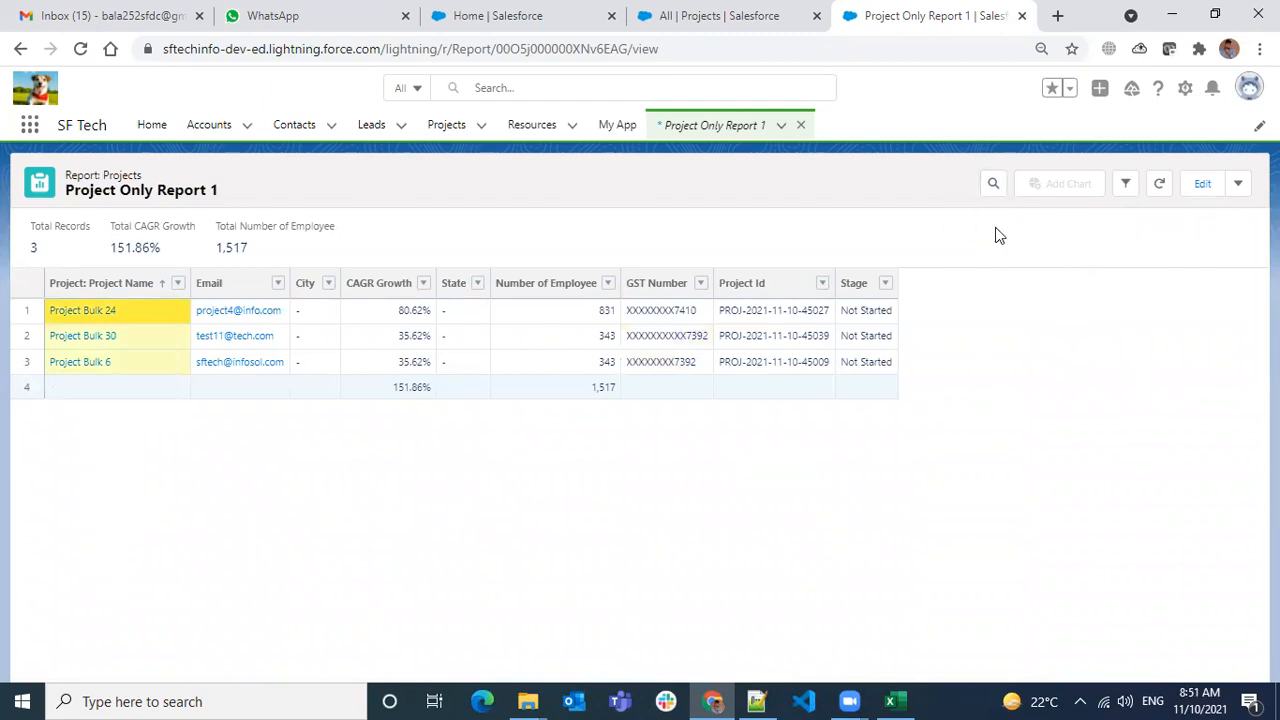
click(1160, 186)
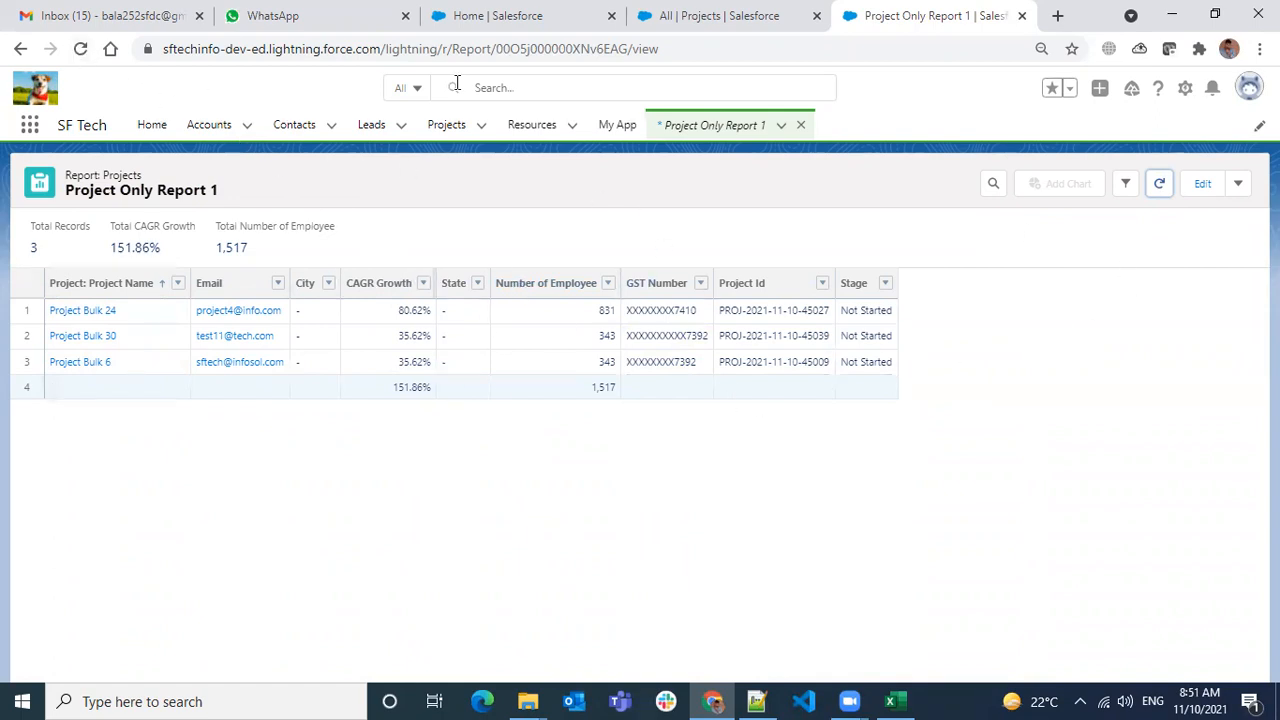
click(1160, 183)
- Save a copy of the report named Project Only Report 2 in the Public Reports folder with an empty description
click(1238, 184)
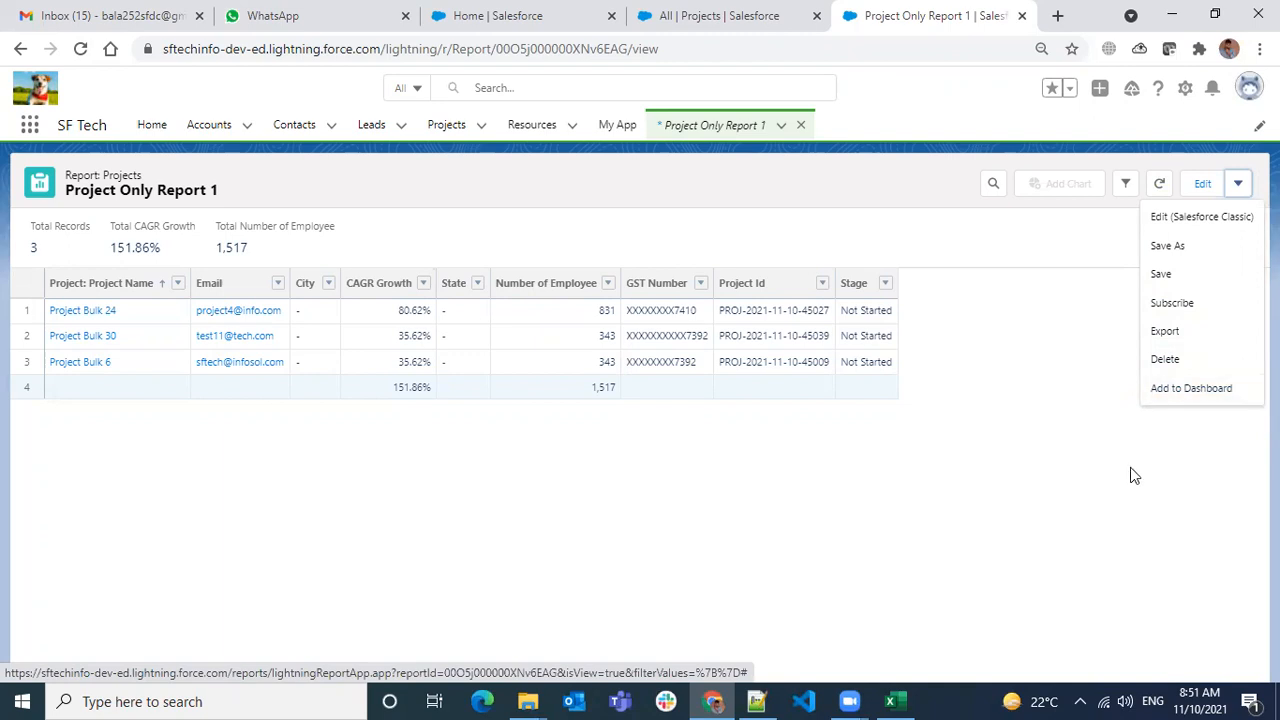
click(1166, 246)
click(410, 307)
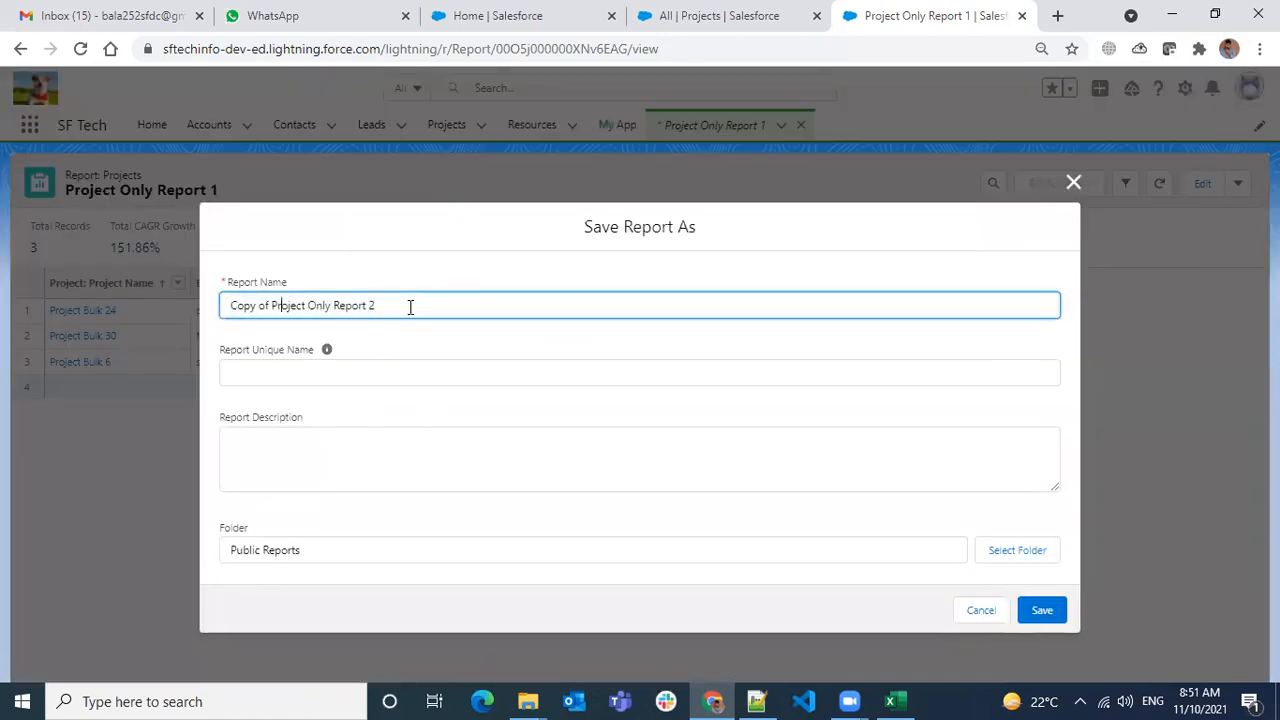
key(BackSpace)
key(BackSpace)
key(BackSpace)
key(BackSpace)
key(BackSpace)
key(BackSpace)
key(BackSpace)
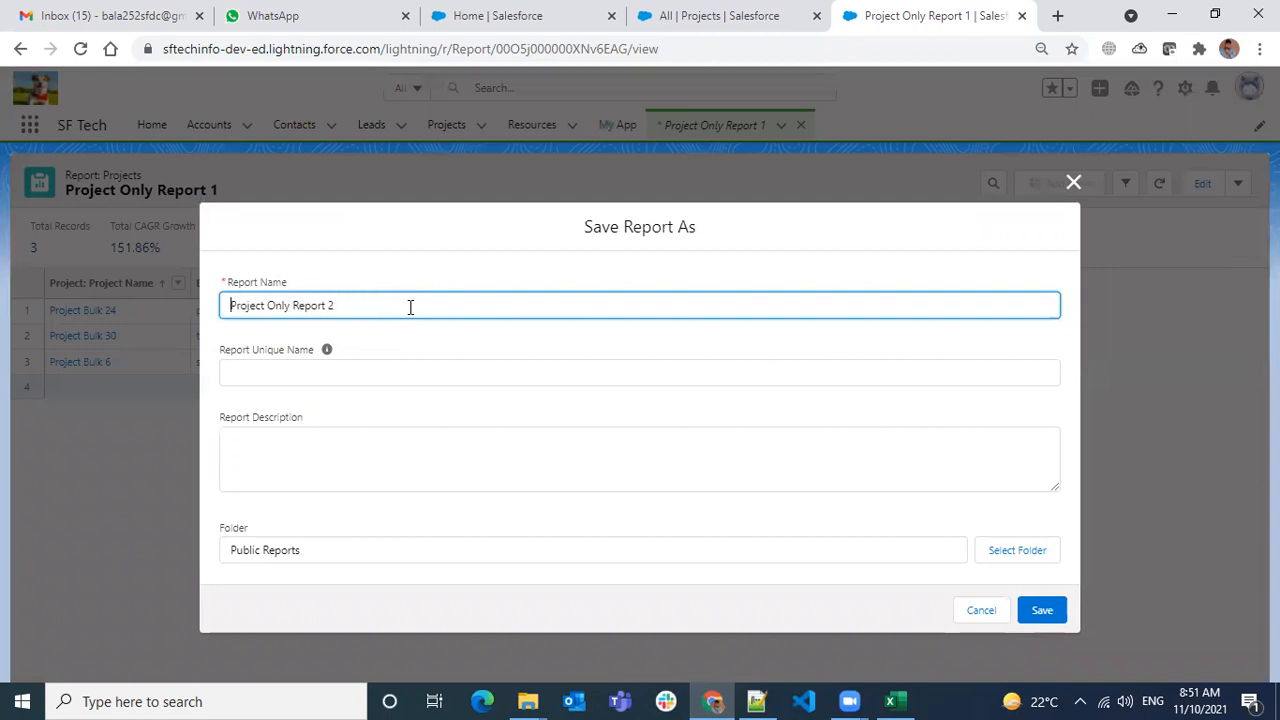
click(441, 355)
click(367, 474)
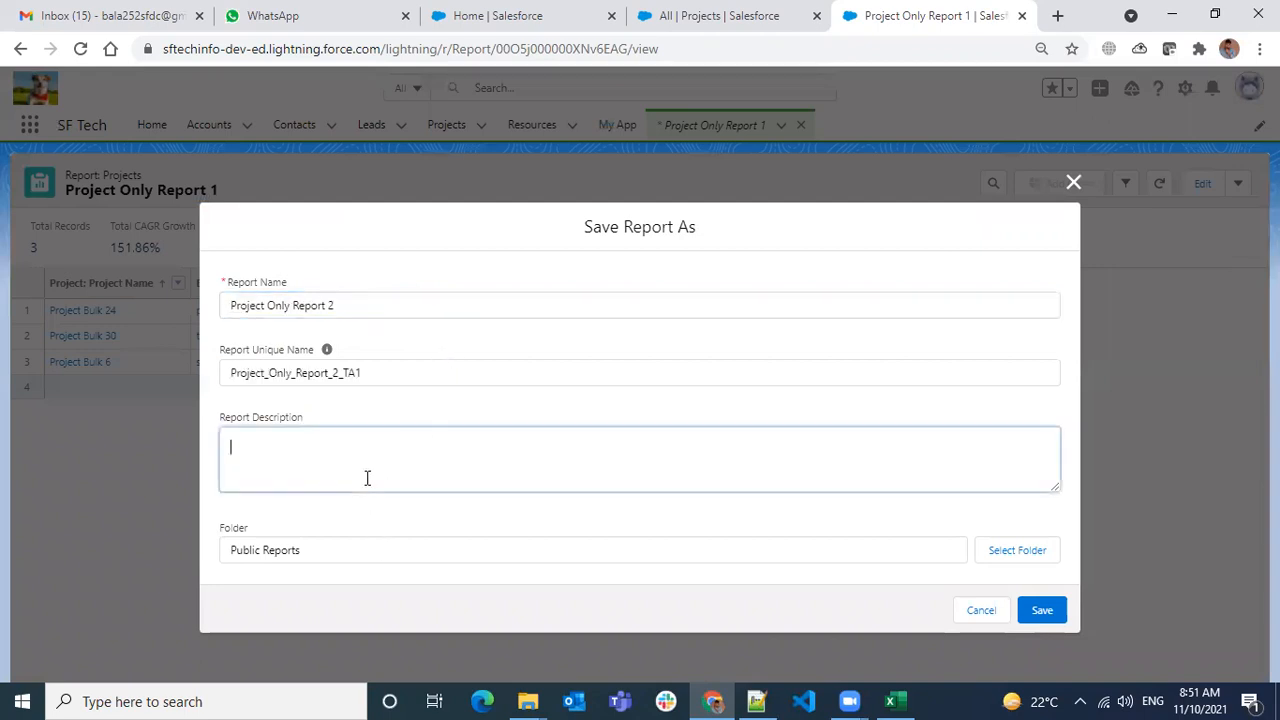
click(347, 521)
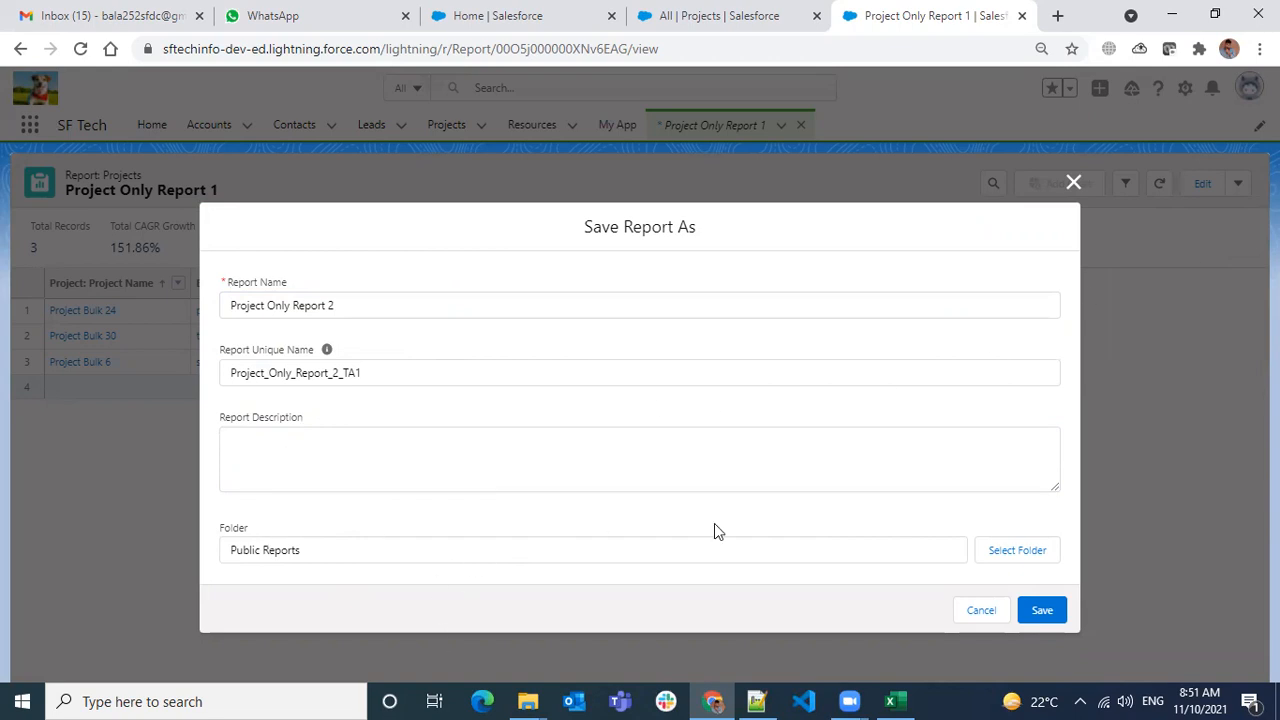
click(1044, 610)
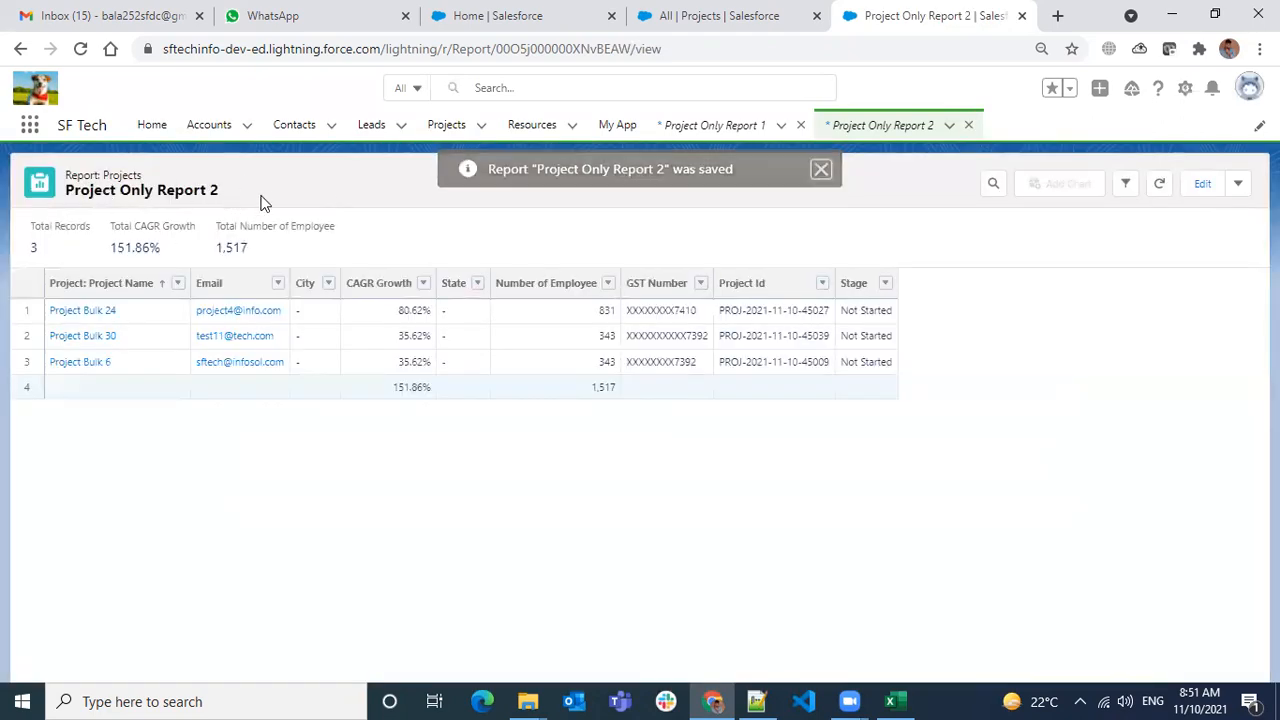
- Export Project Only Report 2 as a Formatted Report in Excel Format .xlsx
click(1237, 186)
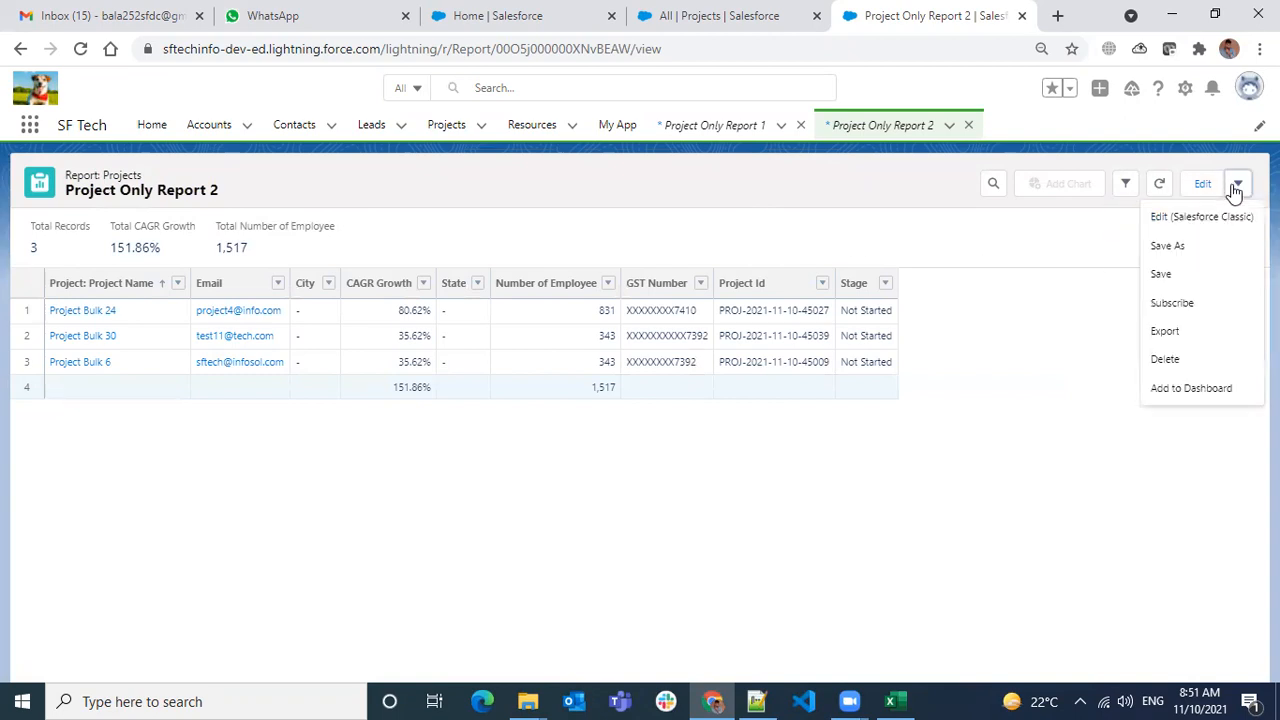
click(1181, 331)
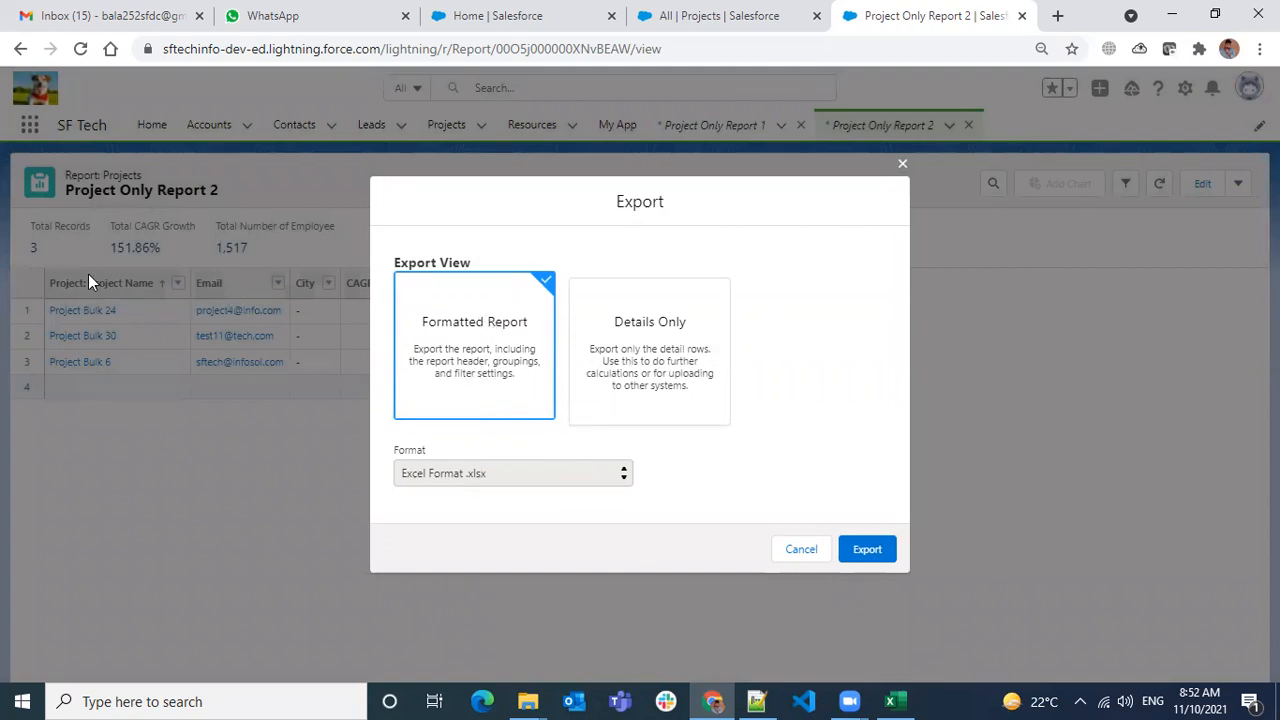
click(869, 552)
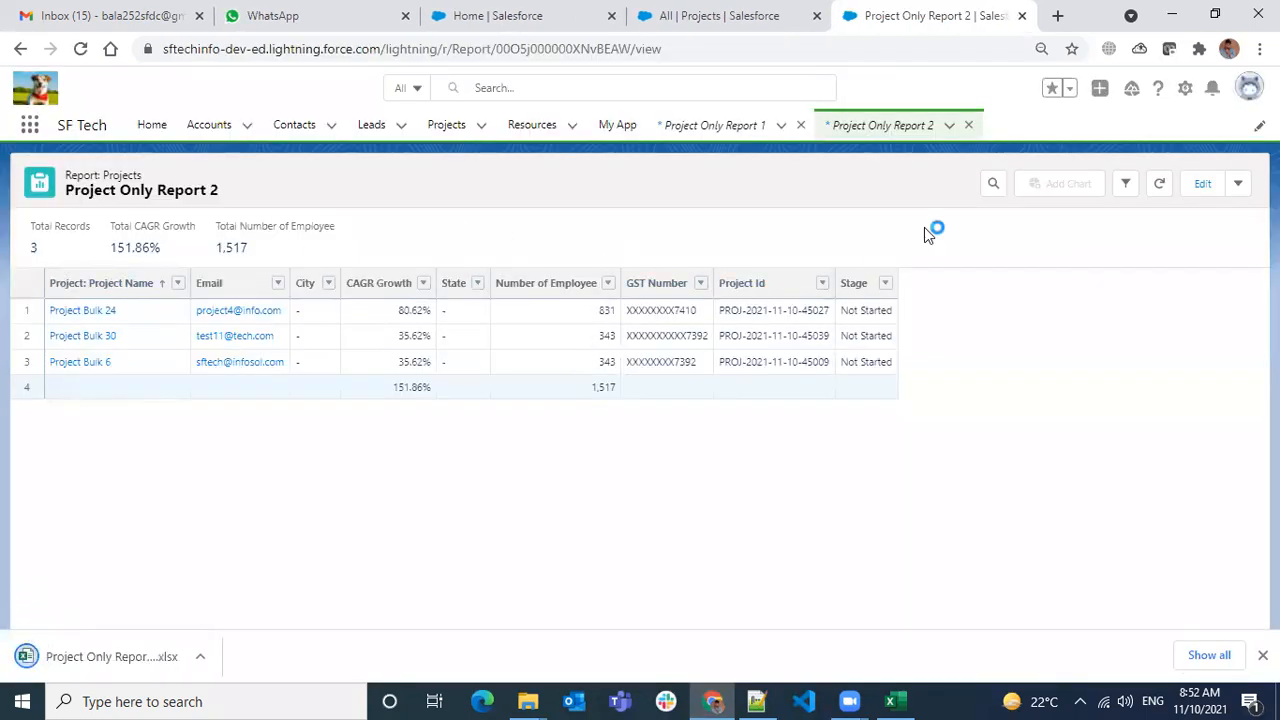
- Export Project Only Report 2 again as Details Only in Comma Delimited .csv format
click(1238, 185)
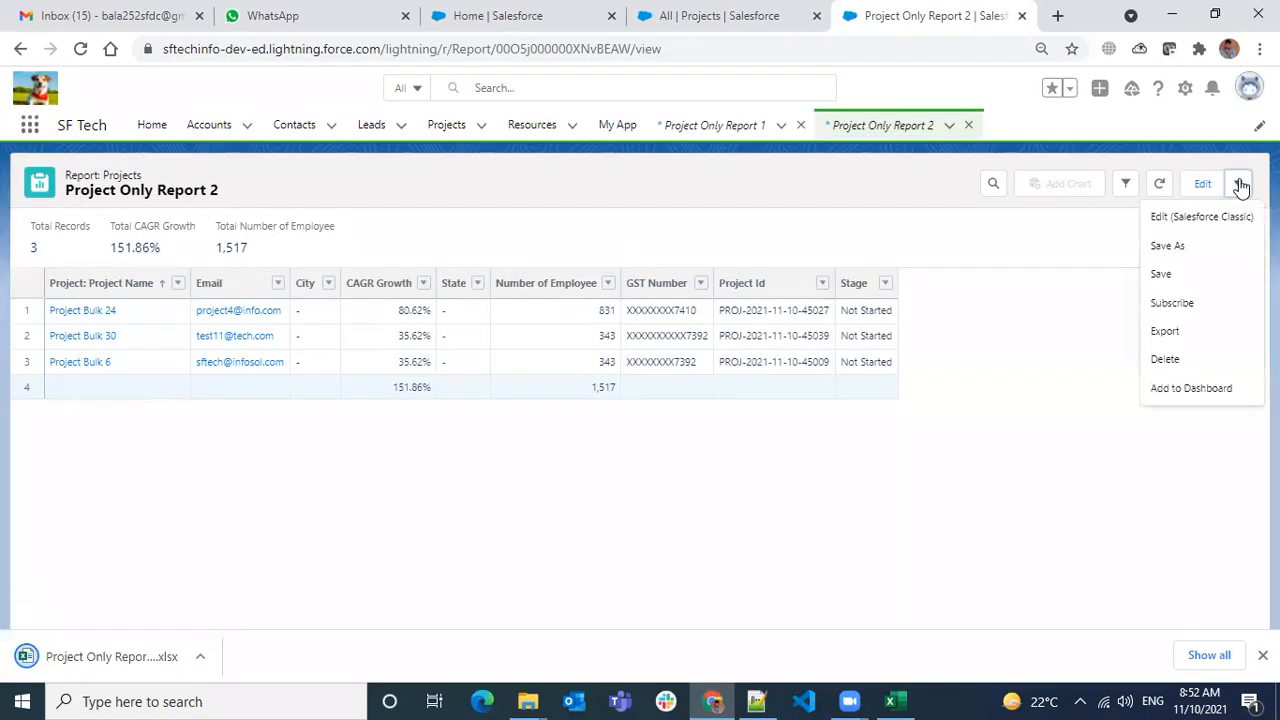
click(1191, 331)
click(616, 325)
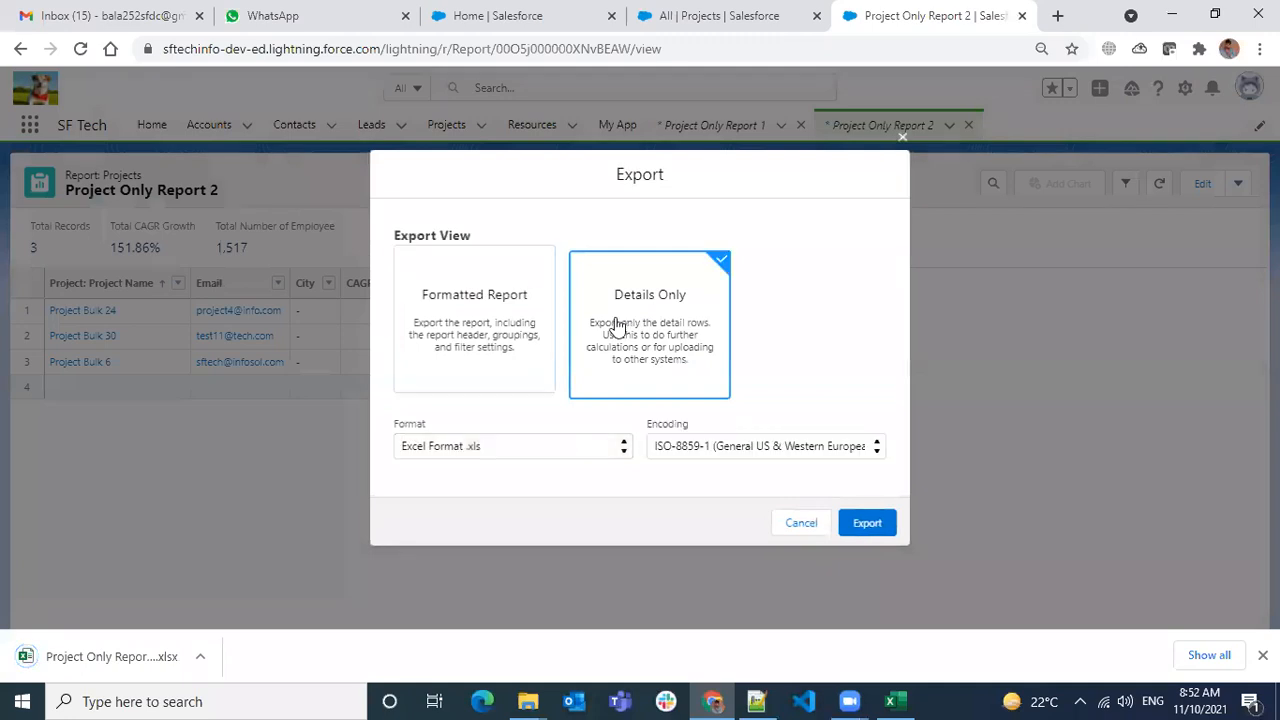
click(579, 458)
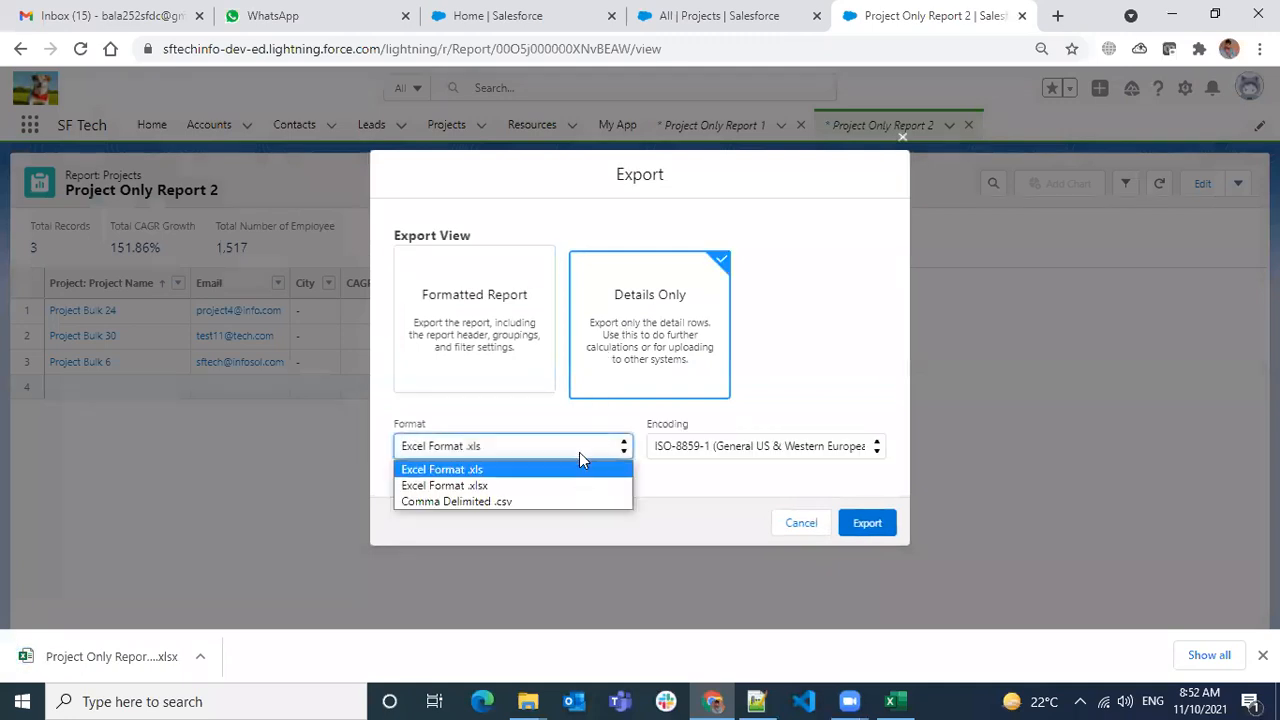
click(502, 488)
click(518, 452)
click(502, 500)
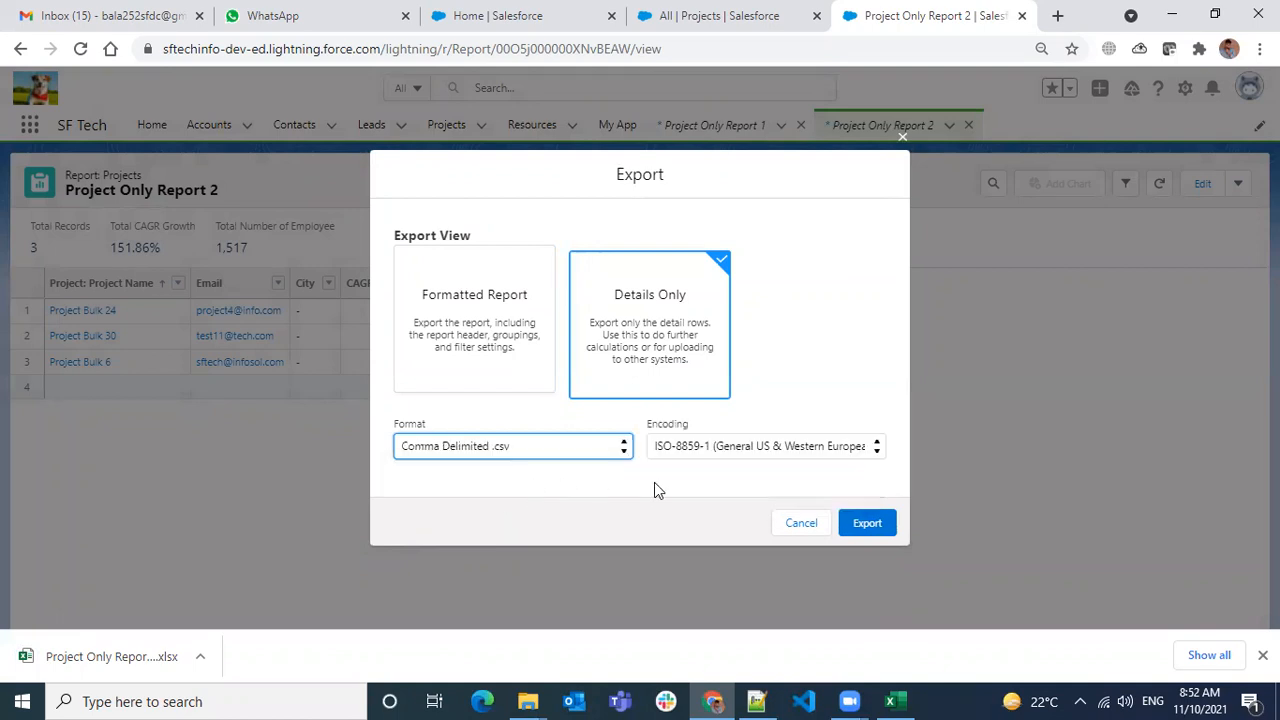
click(864, 521)
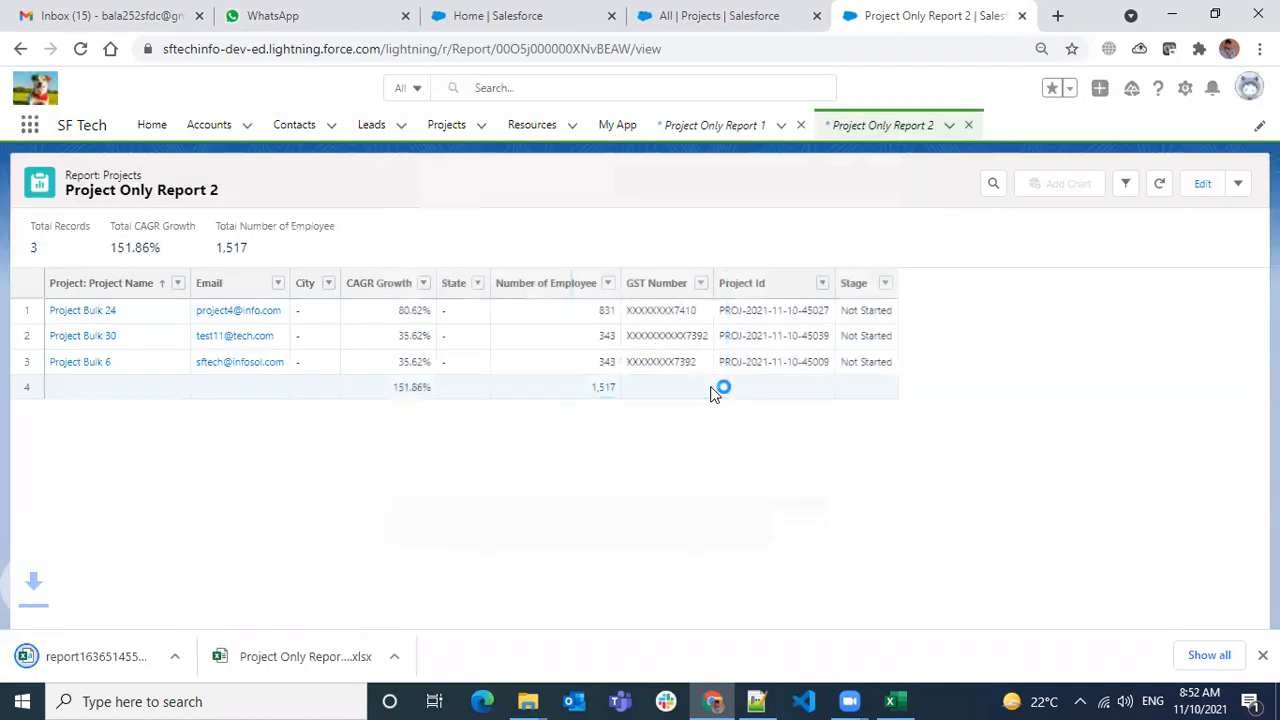
- Open the exported .xlsx report in Excel and examine its title, applied filters, project rows, totals and confidentiality footer
click(300, 658)
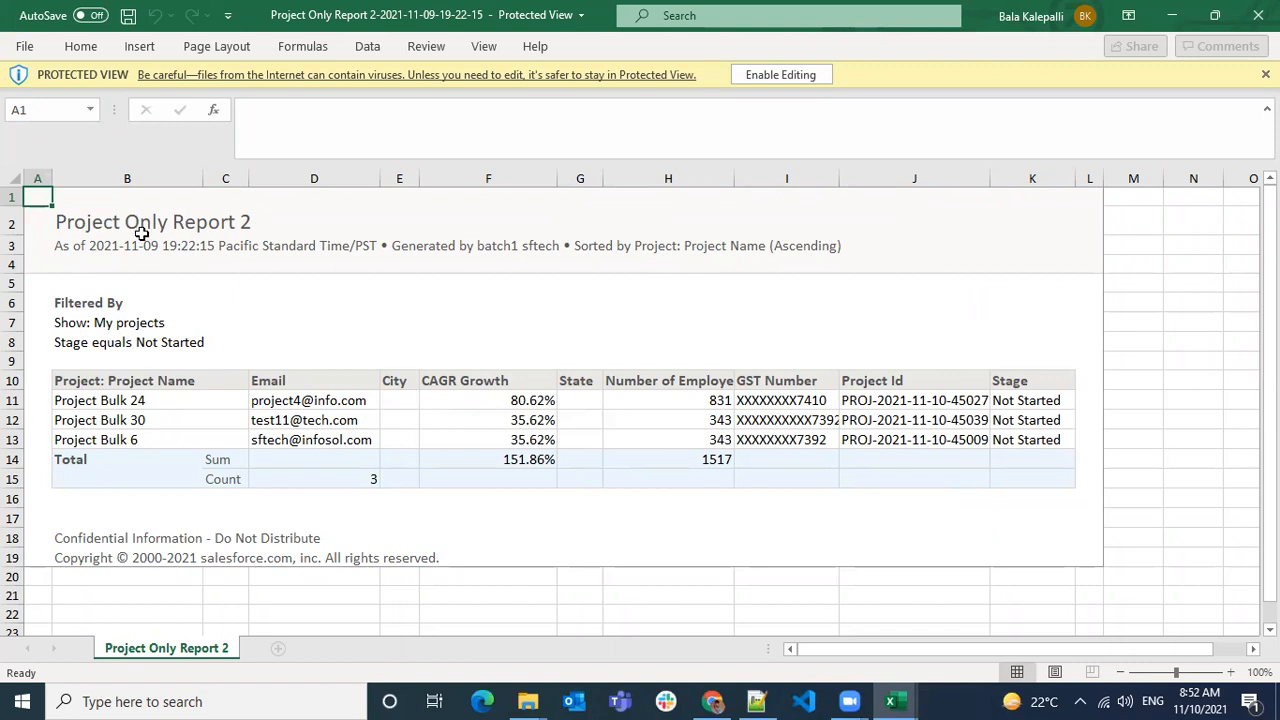
click(895, 442)
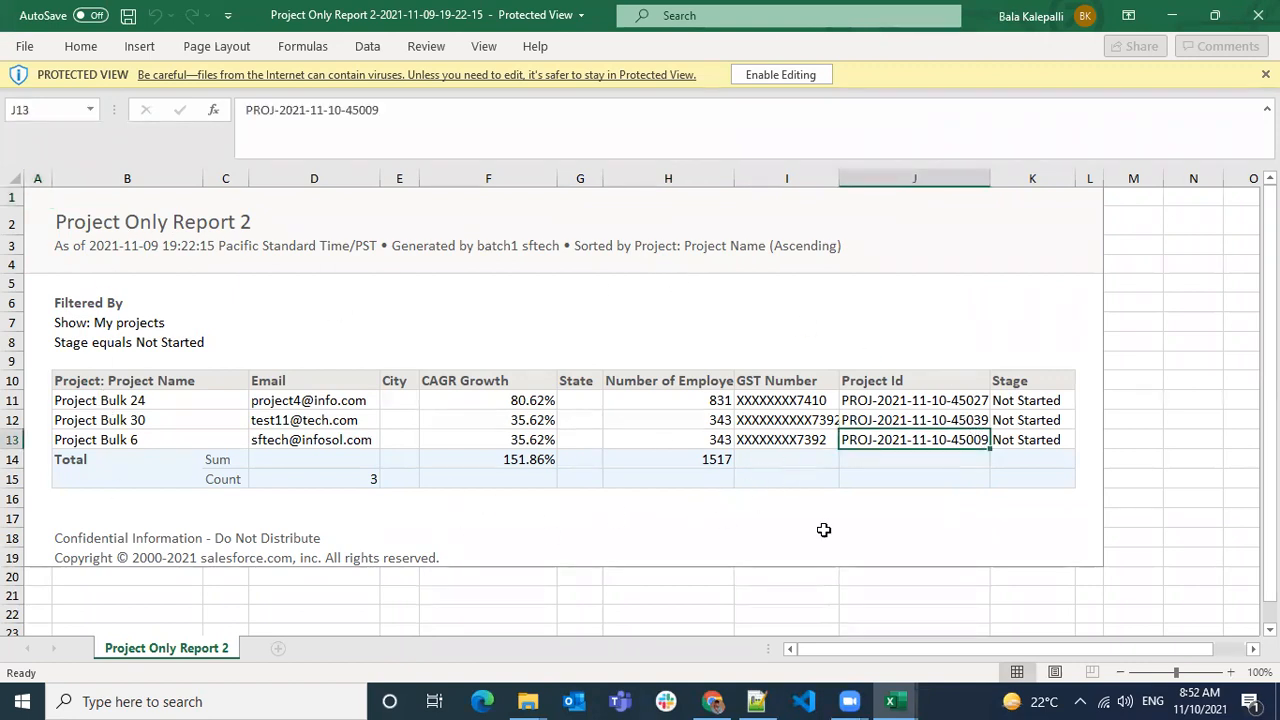
click(60, 540)
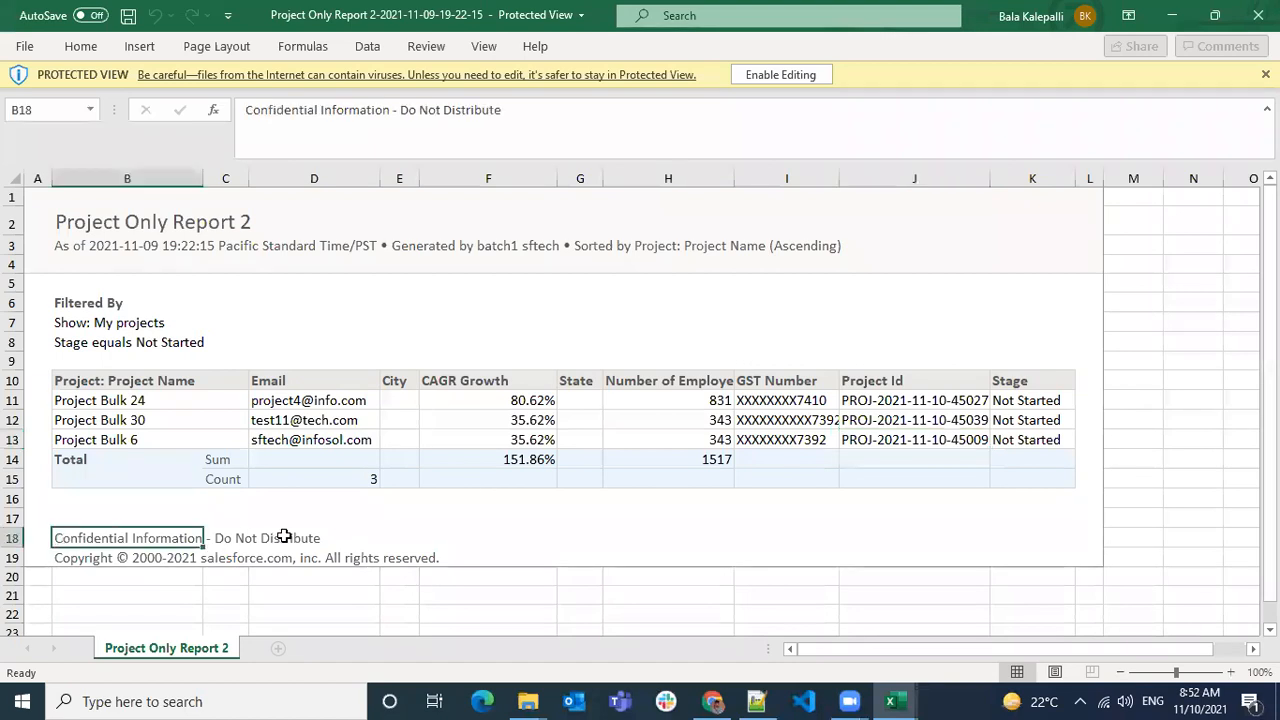
click(428, 558)
click(96, 362)
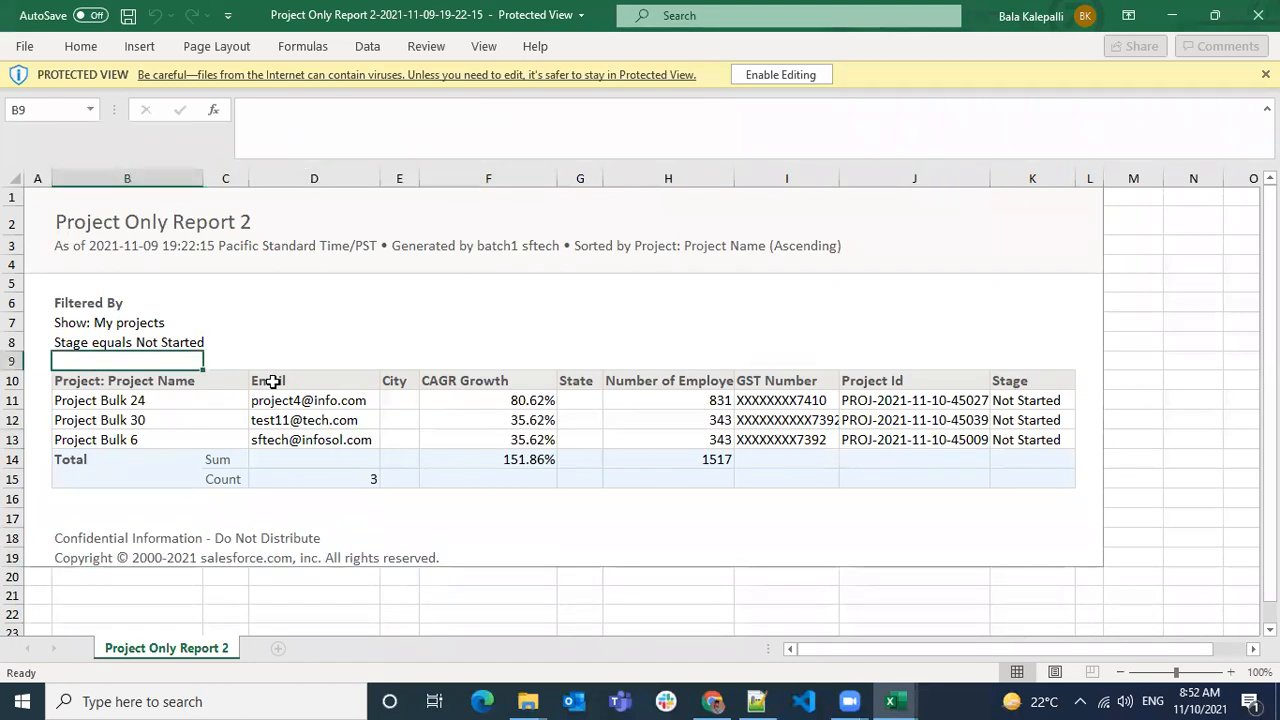
shift+click(828, 522)
drag(1030, 480, 580, 438)
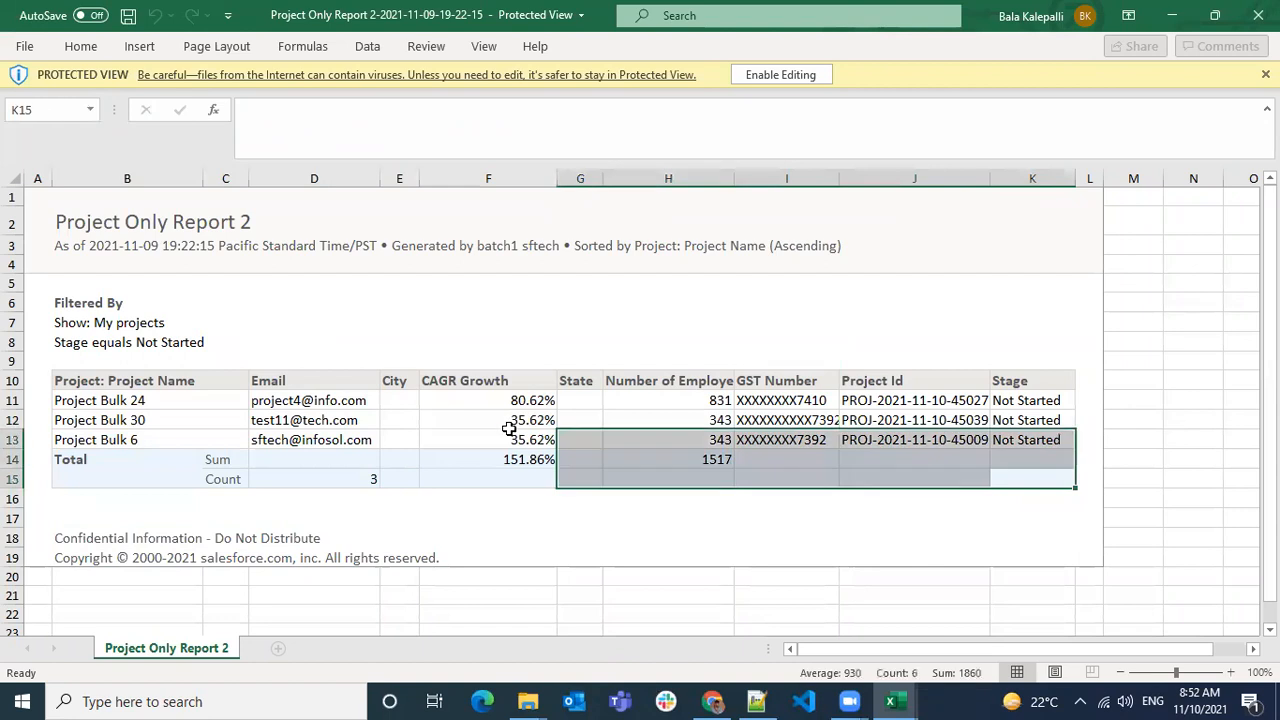
click(350, 424)
drag(91, 303, 143, 342)
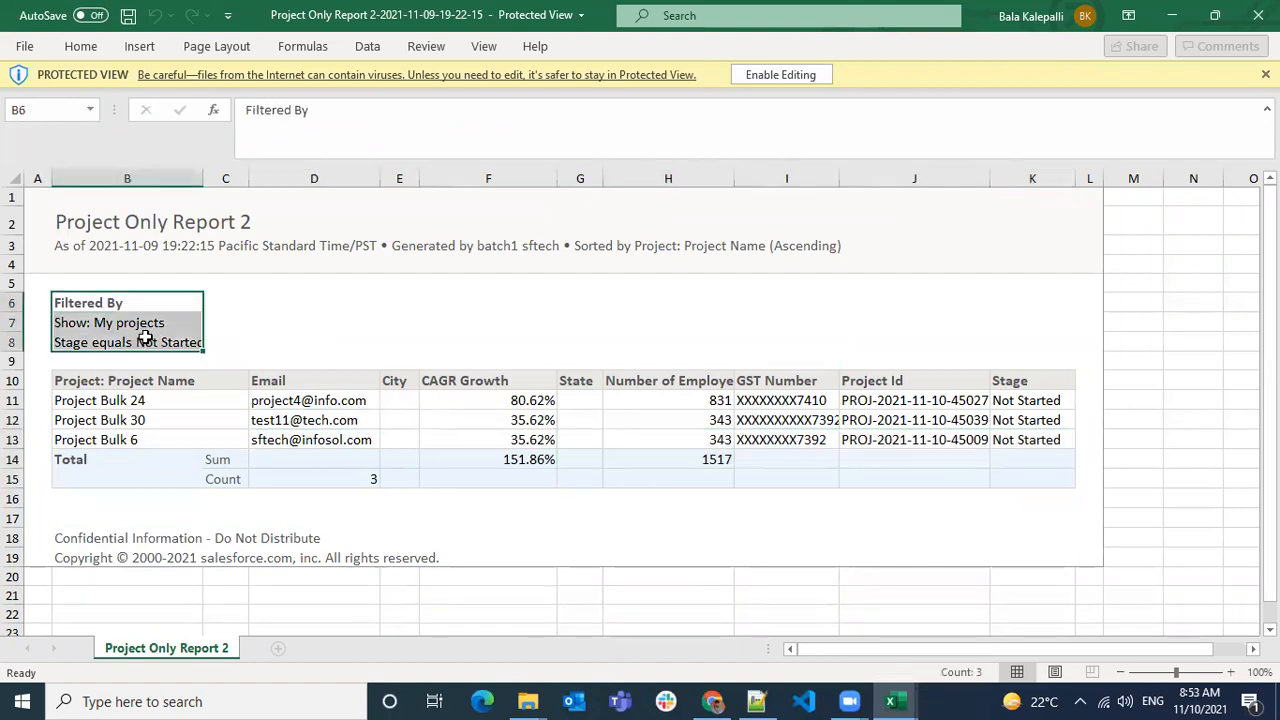
drag(89, 222, 906, 261)
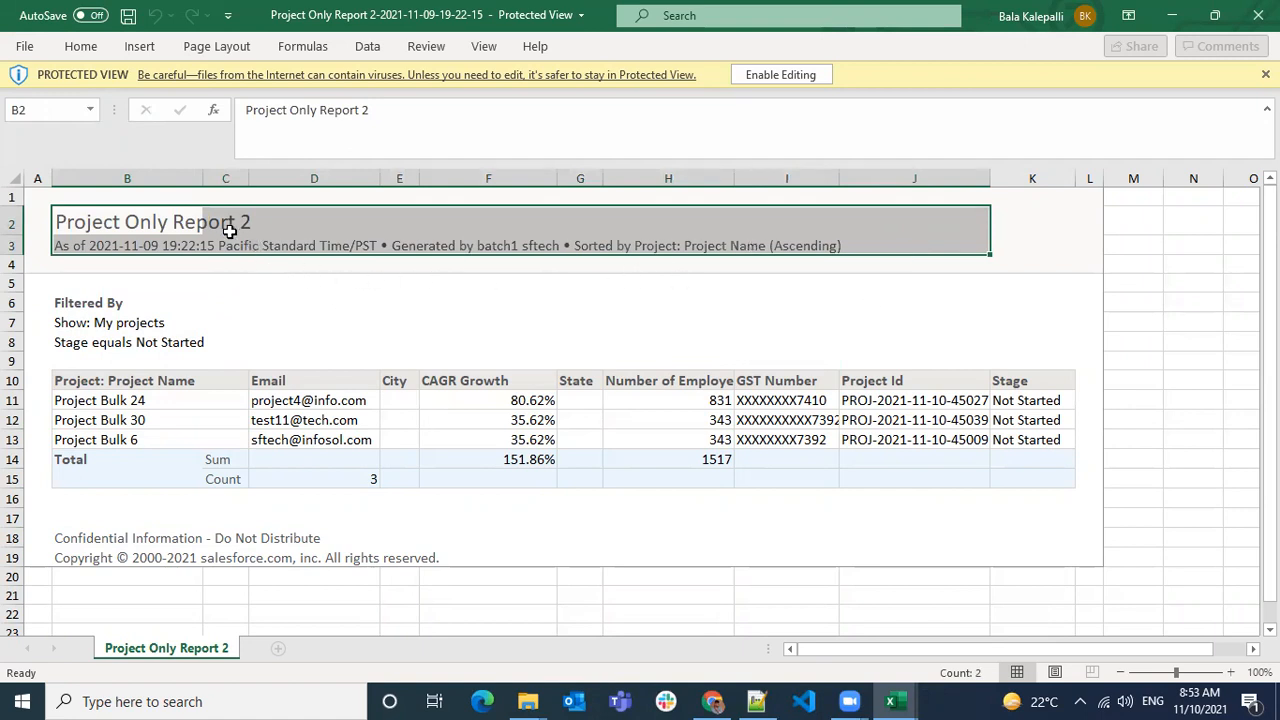
- Switch back to Salesforce in Chrome and open the subscription settings for Project Only Report 2
click(712, 701)
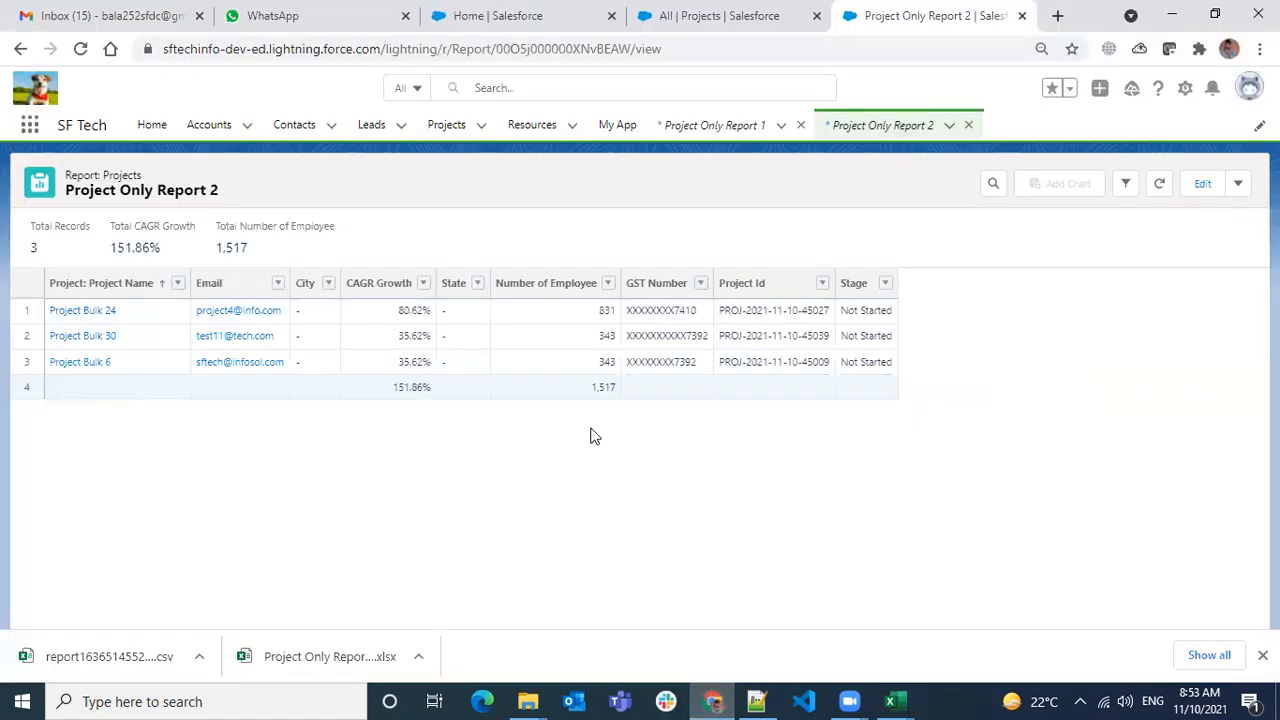
click(1238, 183)
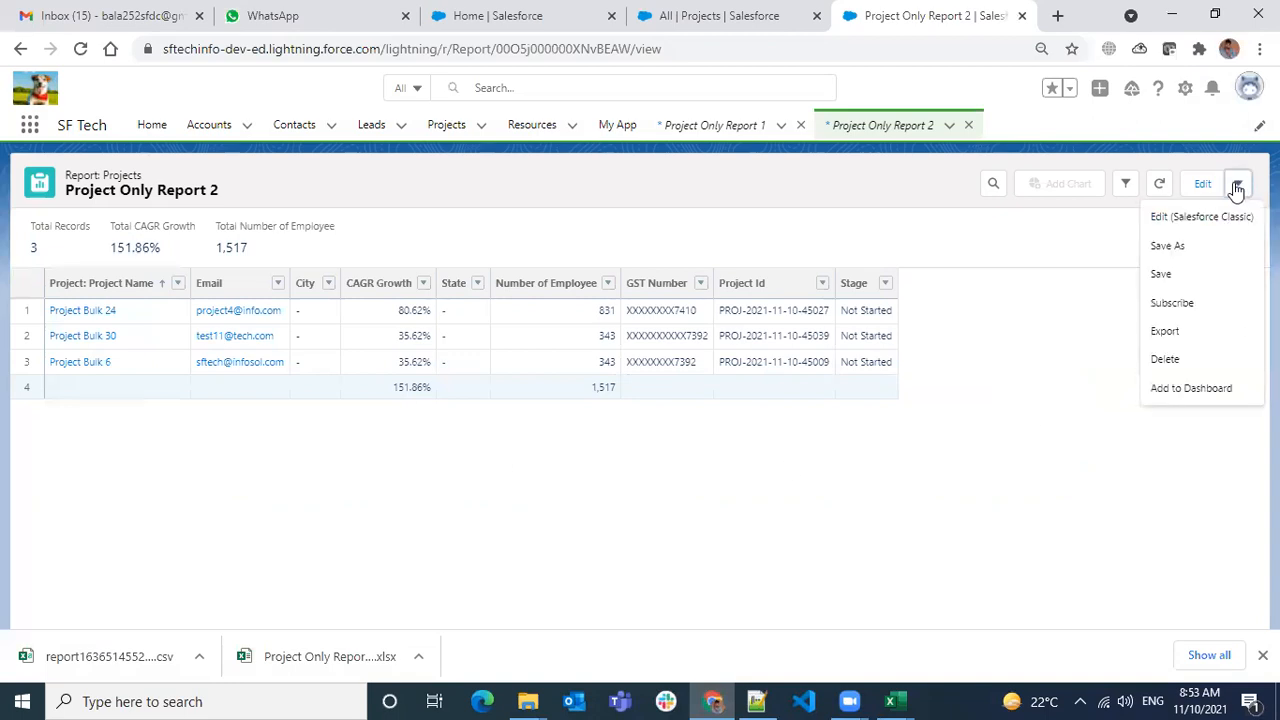
click(1195, 303)
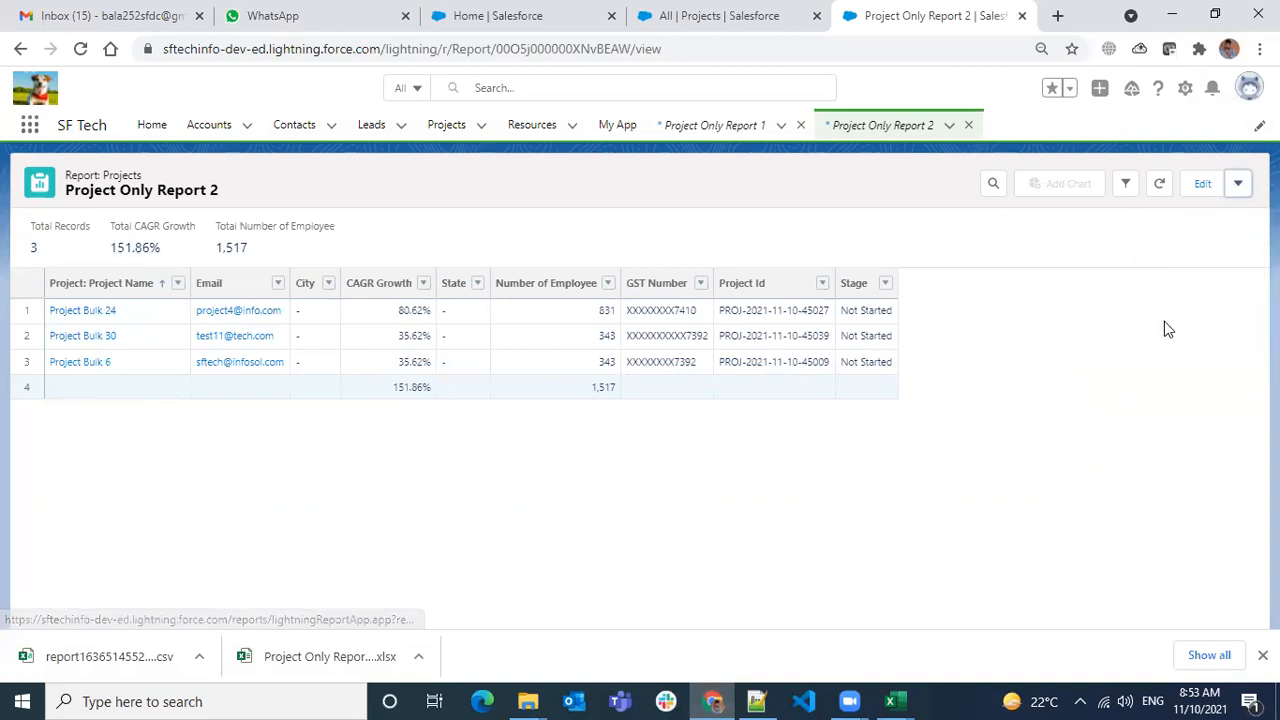